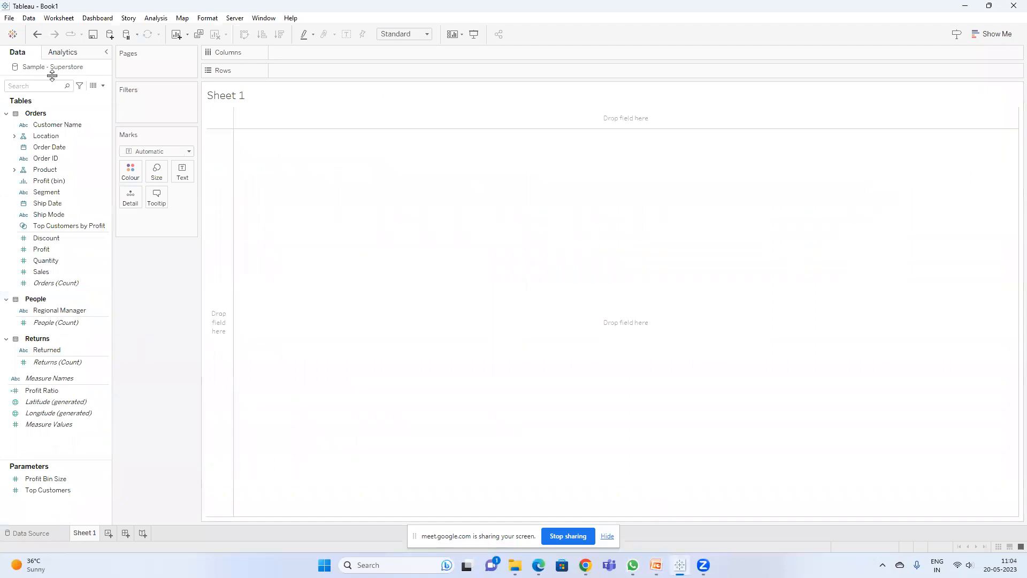
Step: Open a new calculated field and browse its function reference in the Number, String and Date categories
{"action": "left_click", "coordinate": [103, 87]}
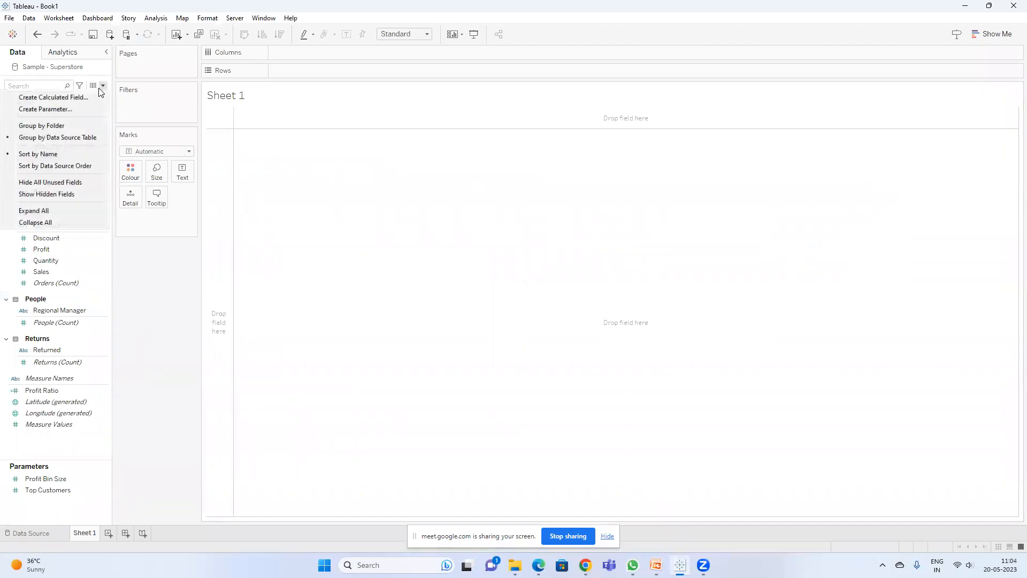
{"action": "left_click", "coordinate": [81, 97]}
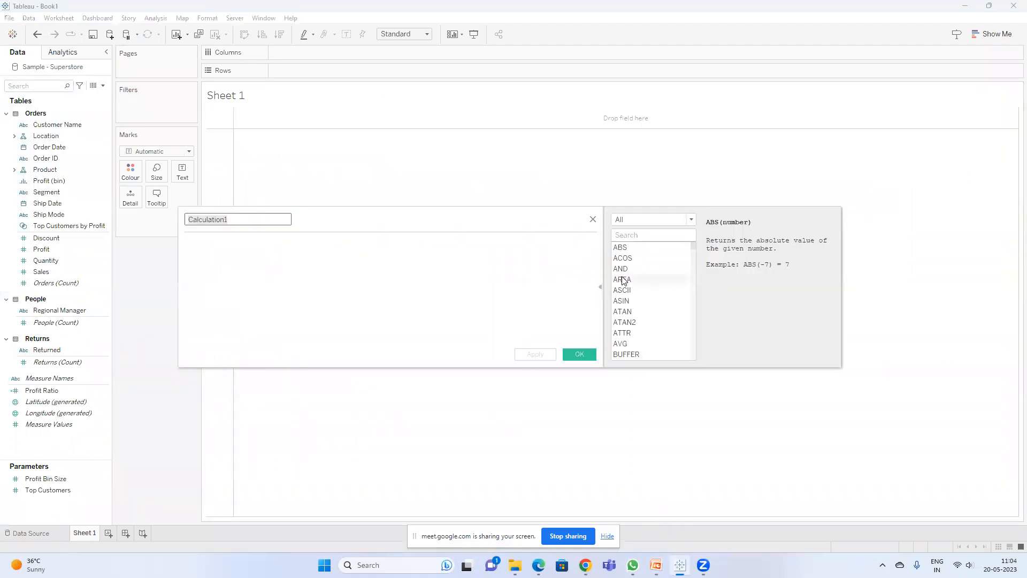
{"action": "left_click_drag", "start_coordinate": [694, 246], "coordinate": [692, 277]}
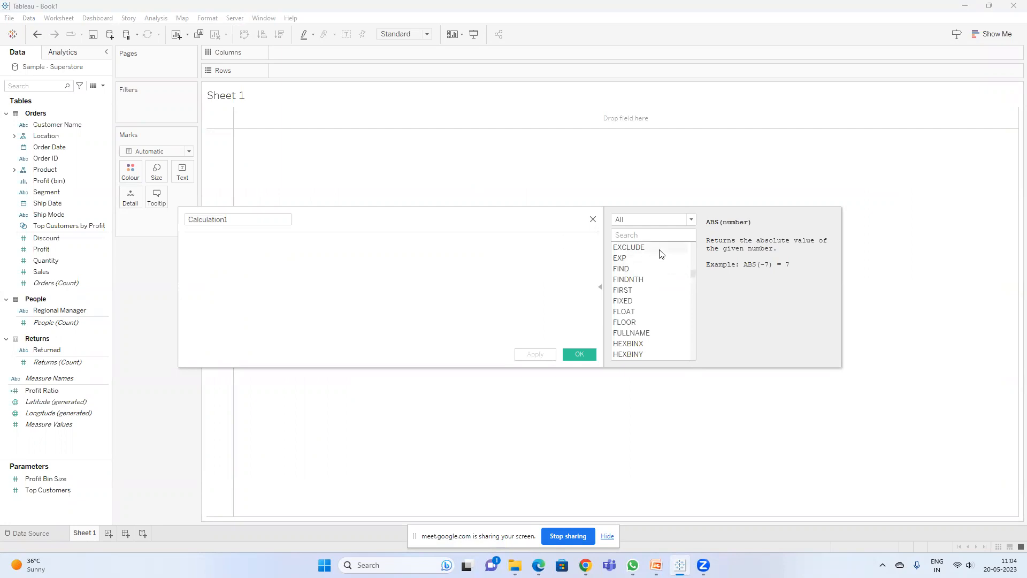
{"action": "left_click", "coordinate": [657, 221]}
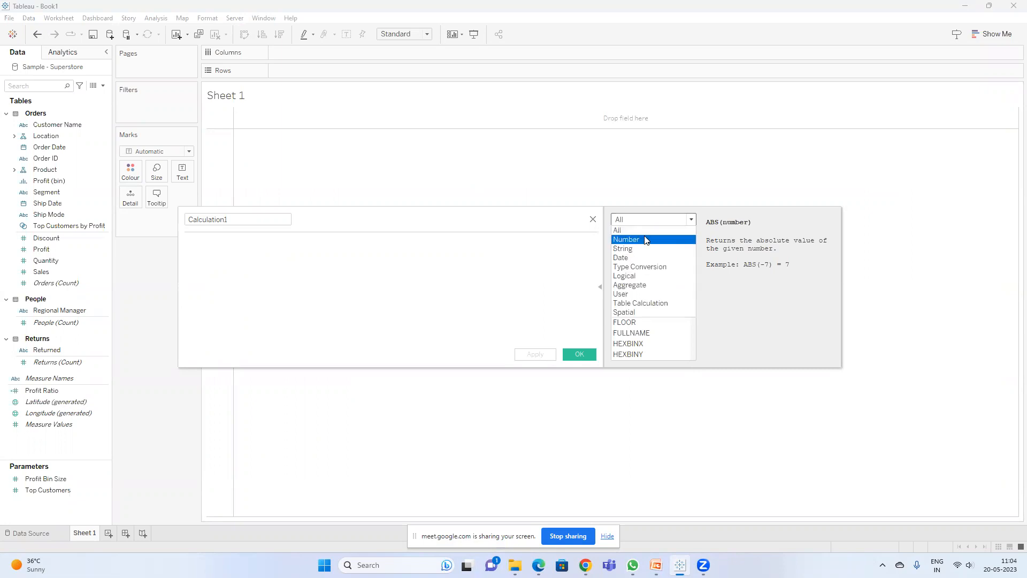
{"action": "left_click", "coordinate": [645, 241]}
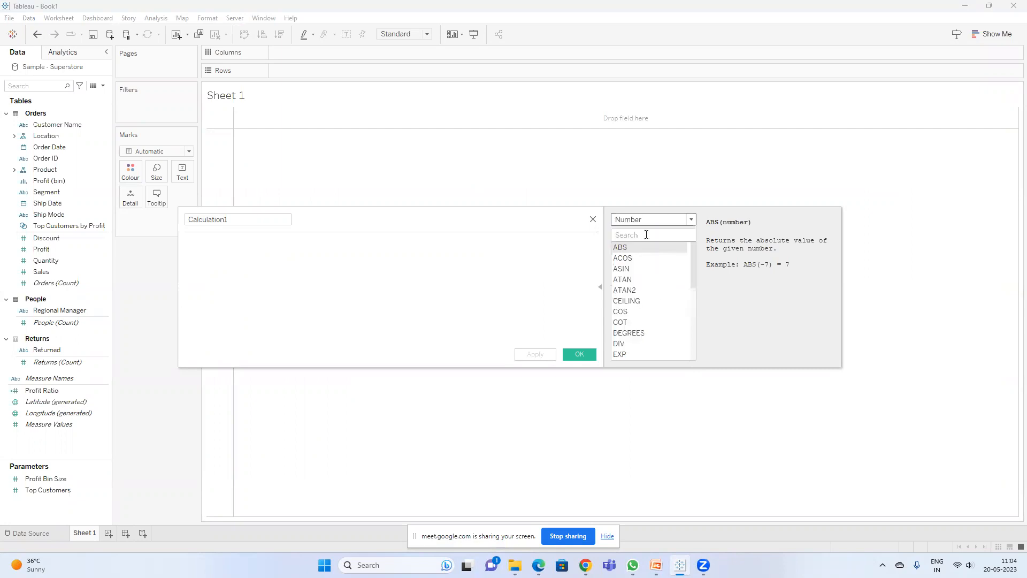
{"action": "left_click_drag", "start_coordinate": [693, 259], "coordinate": [689, 365]}
{"action": "scroll", "coordinate": [652, 300], "scroll_direction": "up", "scroll_amount": 10}
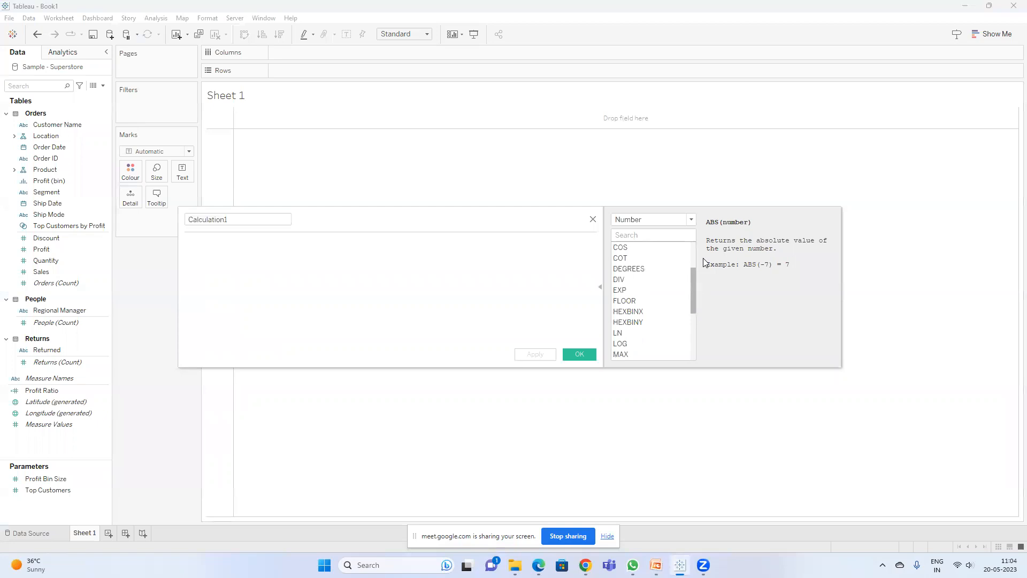
{"action": "left_click", "coordinate": [653, 220]}
{"action": "left_click", "coordinate": [638, 249]}
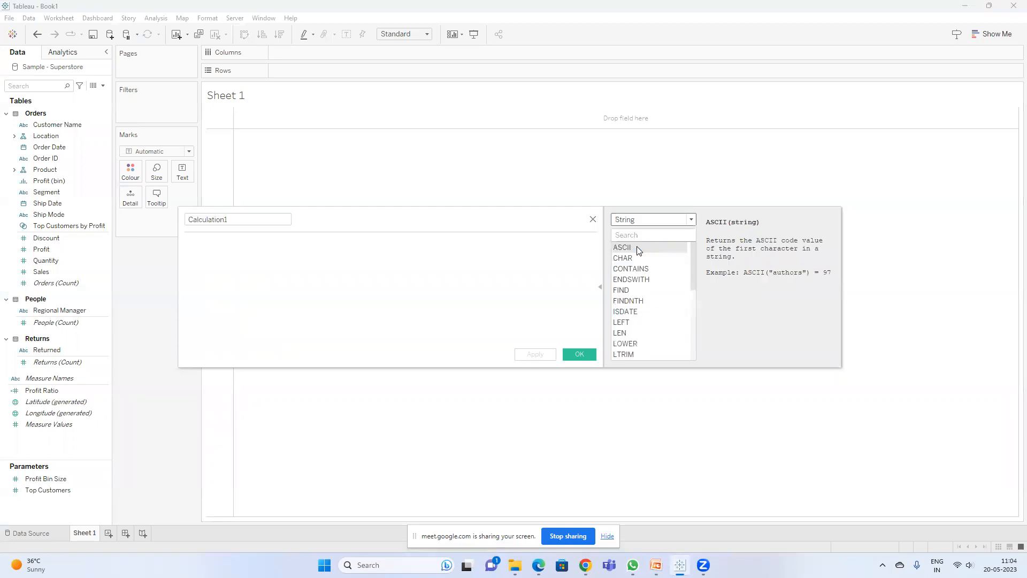
{"action": "left_click_drag", "start_coordinate": [692, 254], "coordinate": [696, 340]}
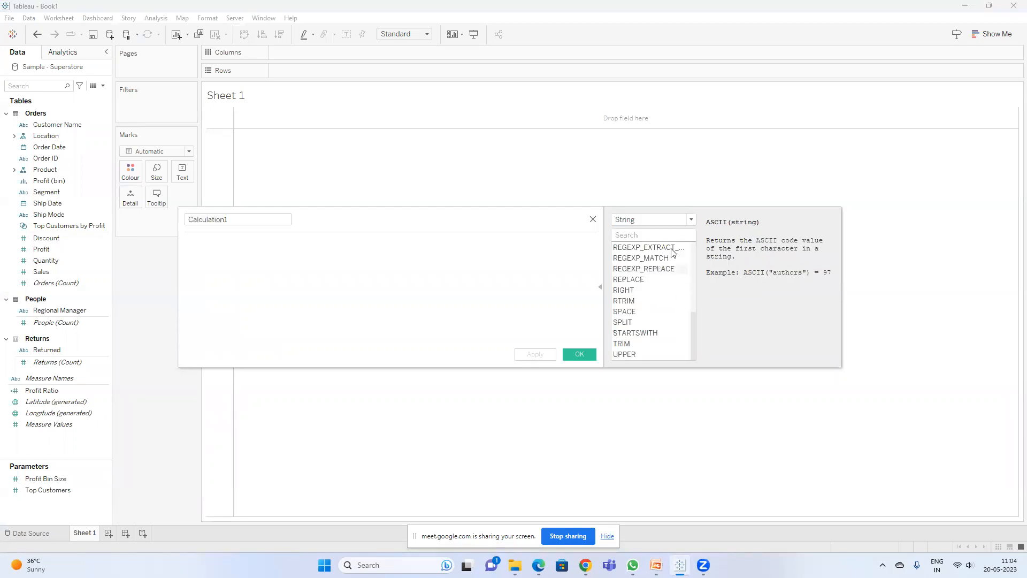
{"action": "left_click", "coordinate": [653, 220]}
{"action": "left_click", "coordinate": [637, 258]}
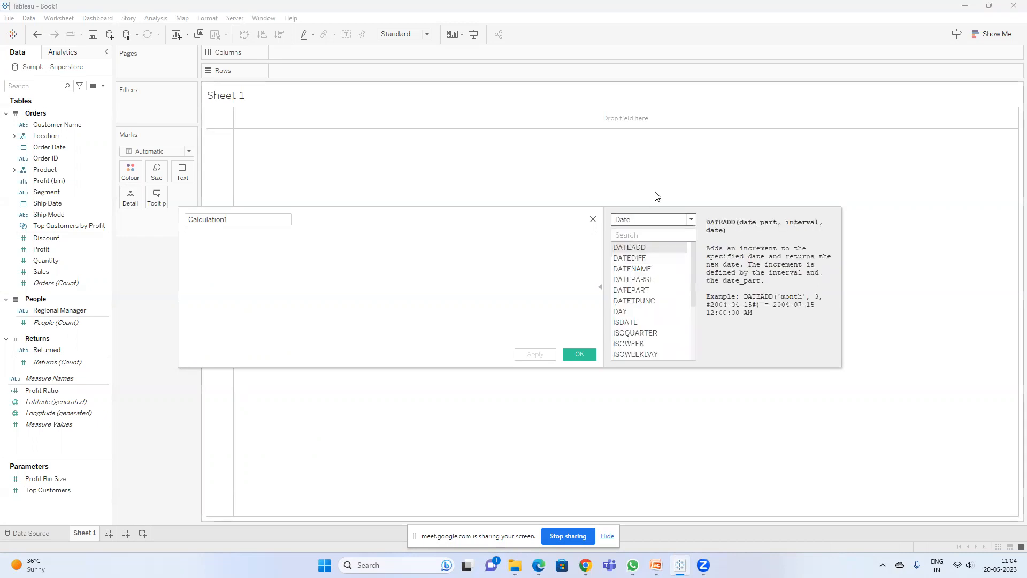
Step: Switch to the PowerPoint slide on numerical functions and back
{"action": "left_click", "coordinate": [656, 565]}
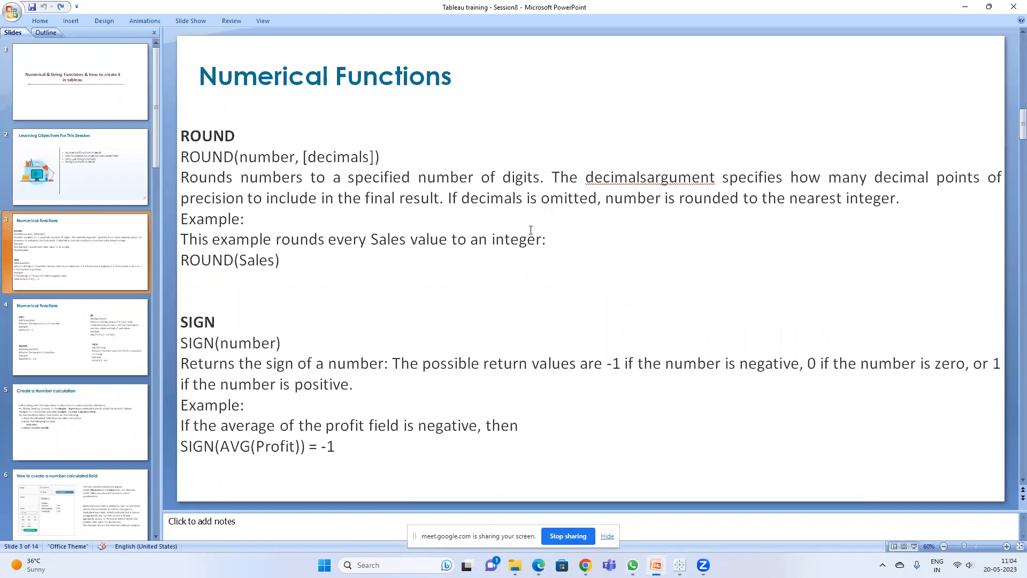
{"action": "key", "text": "alt"}
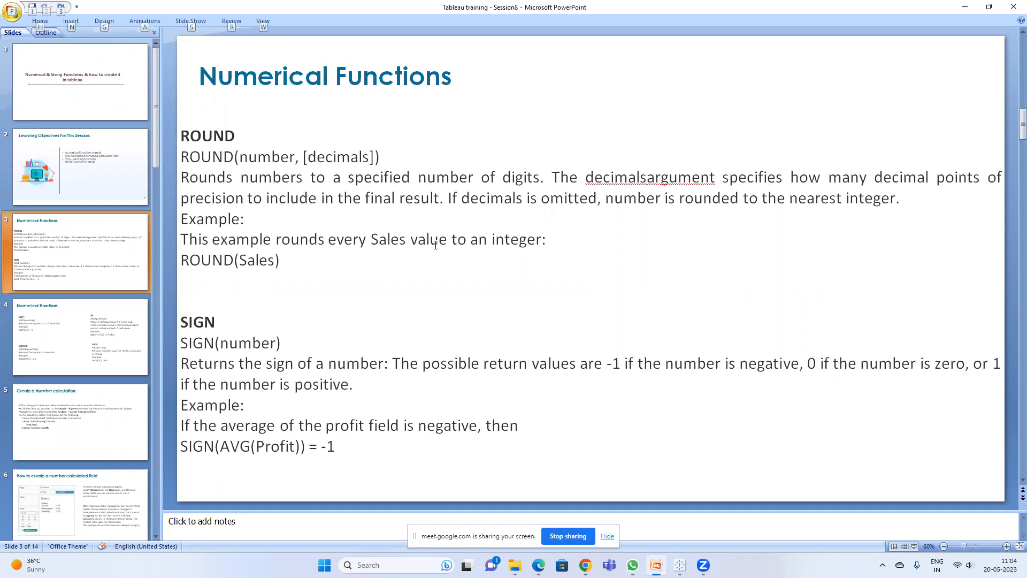
{"action": "key", "text": "alt+Tab"}
Step: Launch Excel from the Start search and maximize its workbook window
{"action": "key", "text": "super"}
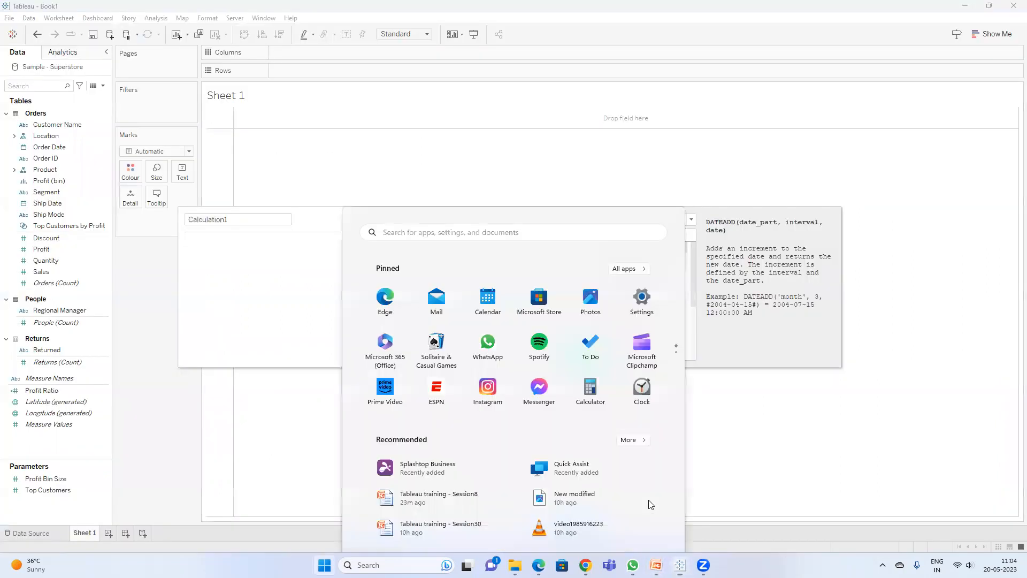
{"action": "type", "text": "ex"}
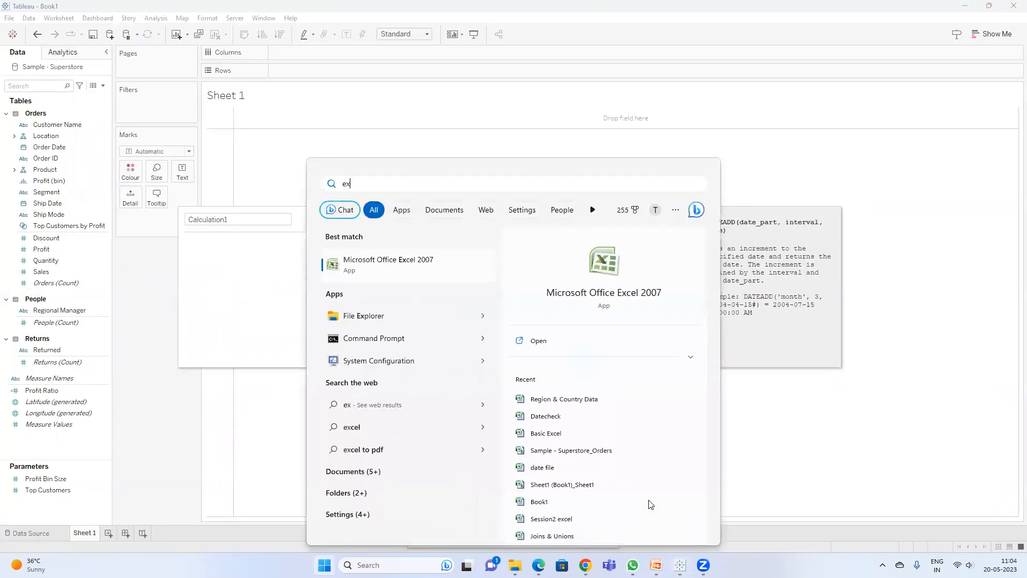
{"action": "key", "text": "Return"}
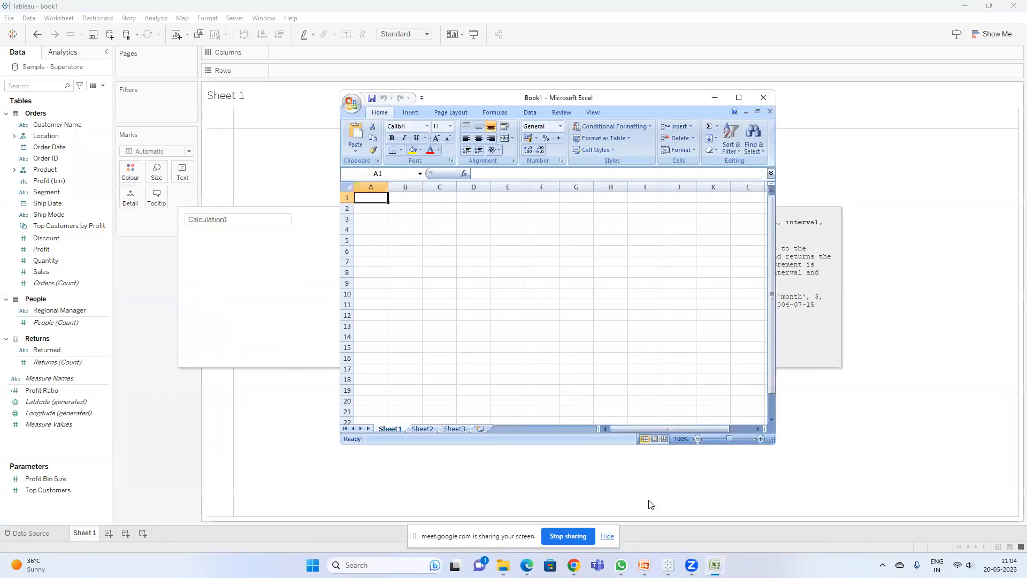
{"action": "mouse_move", "coordinate": [574, 565]}
{"action": "left_click", "coordinate": [508, 507]}
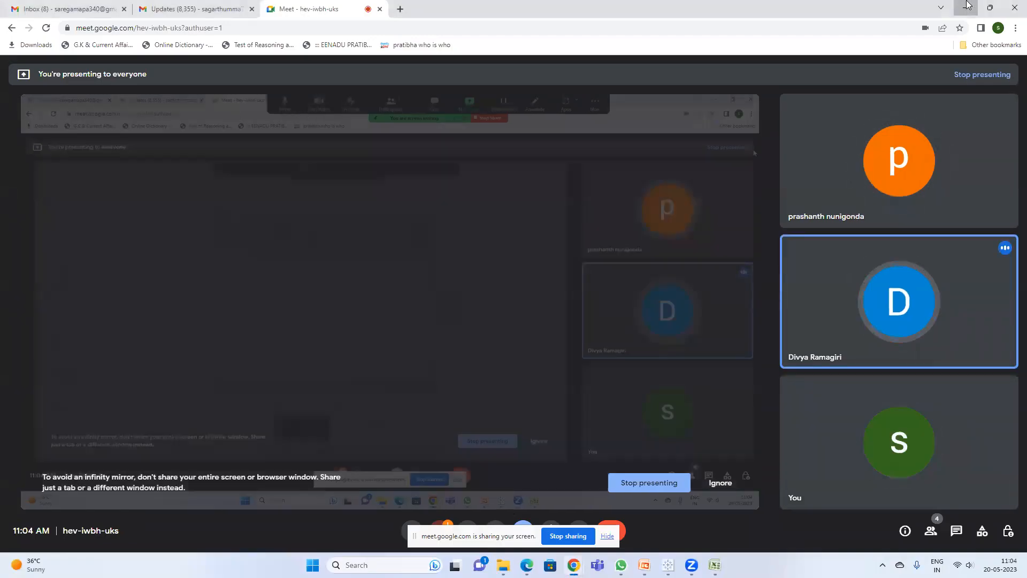
{"action": "left_click", "coordinate": [965, 8]}
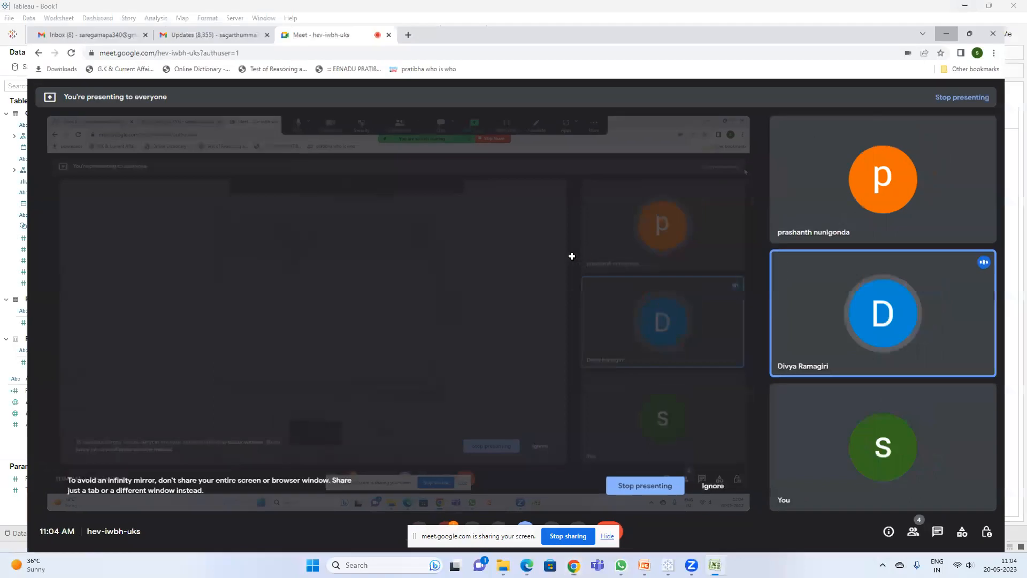
{"action": "left_click", "coordinate": [739, 97]}
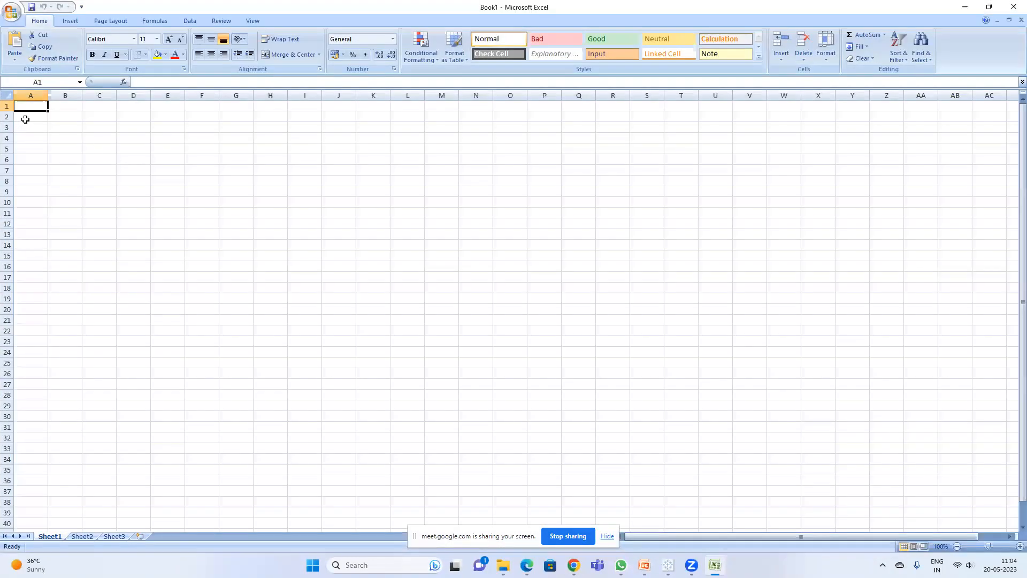
Step: Enter 25.25 in cell A2
{"action": "left_click", "coordinate": [31, 117]}
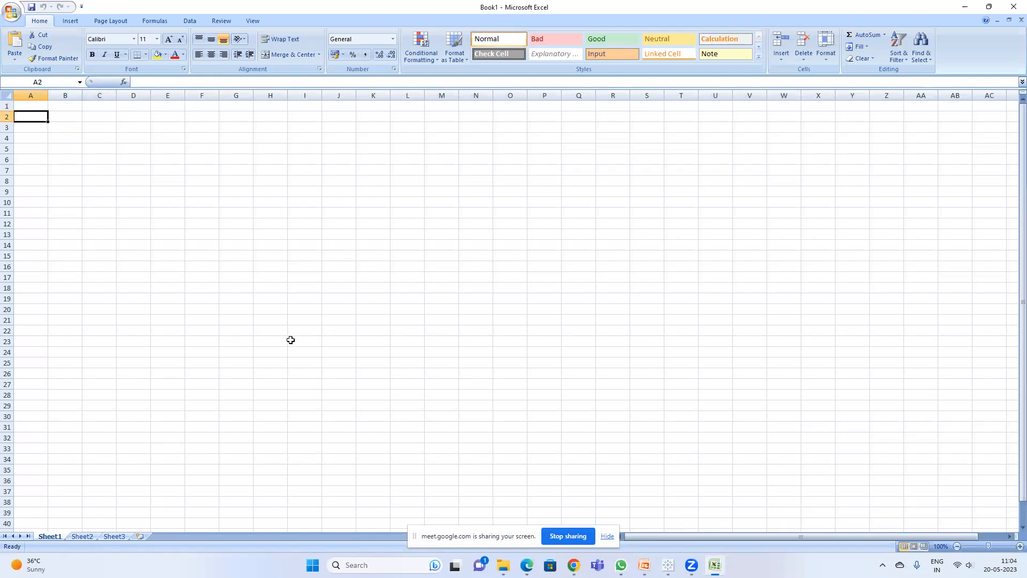
{"action": "type", "text": "25.25"}
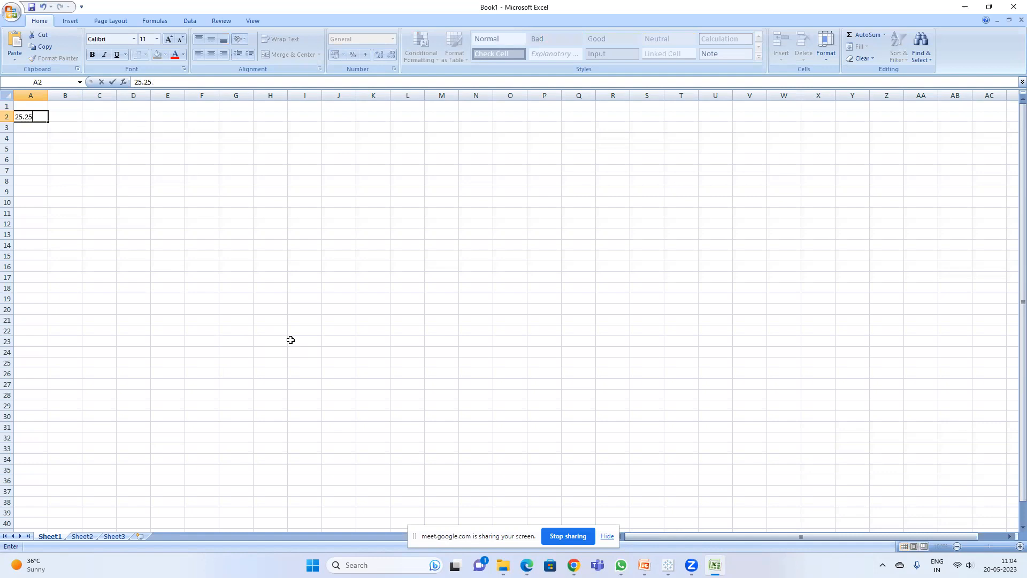
{"action": "key", "text": "Right"}
{"action": "key", "text": "Up"}
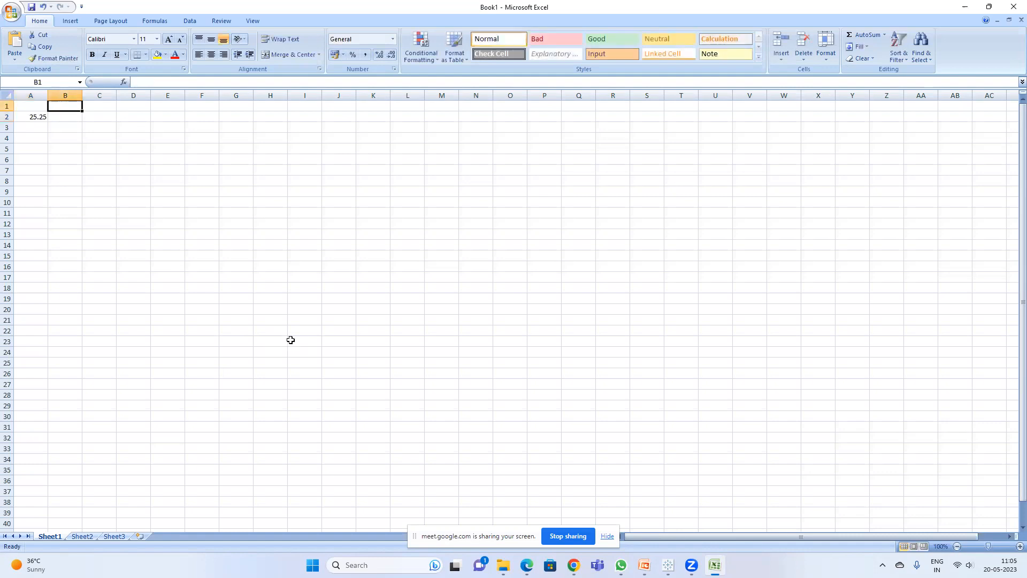
Step: Enter the headers Decimal, Round, Ceiling and Floor in cells A1 to D1
{"action": "key", "text": "Left"}
{"action": "type", "text": "Decimal"}
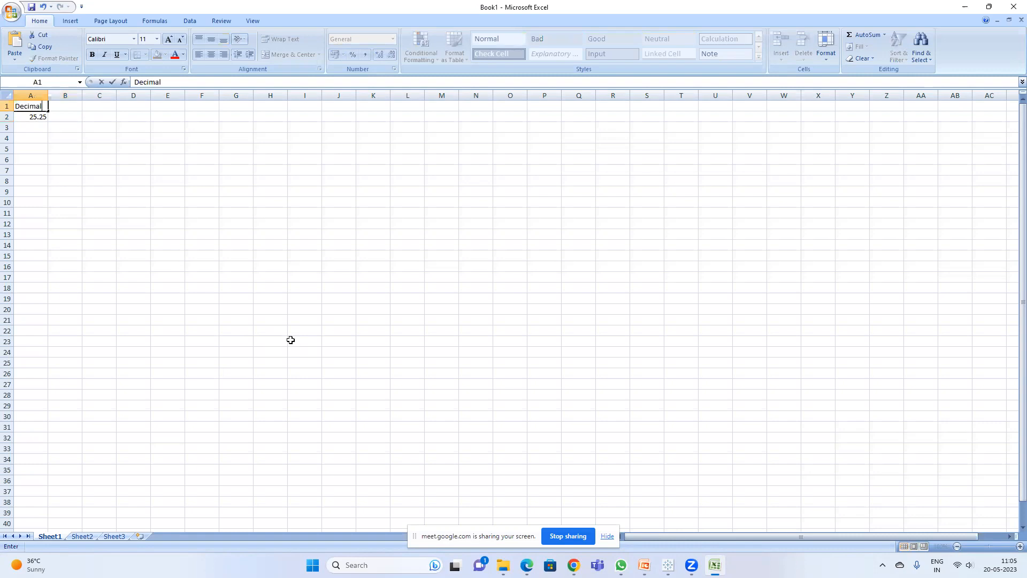
{"action": "key", "text": "Right"}
{"action": "type", "text": "Roun"}
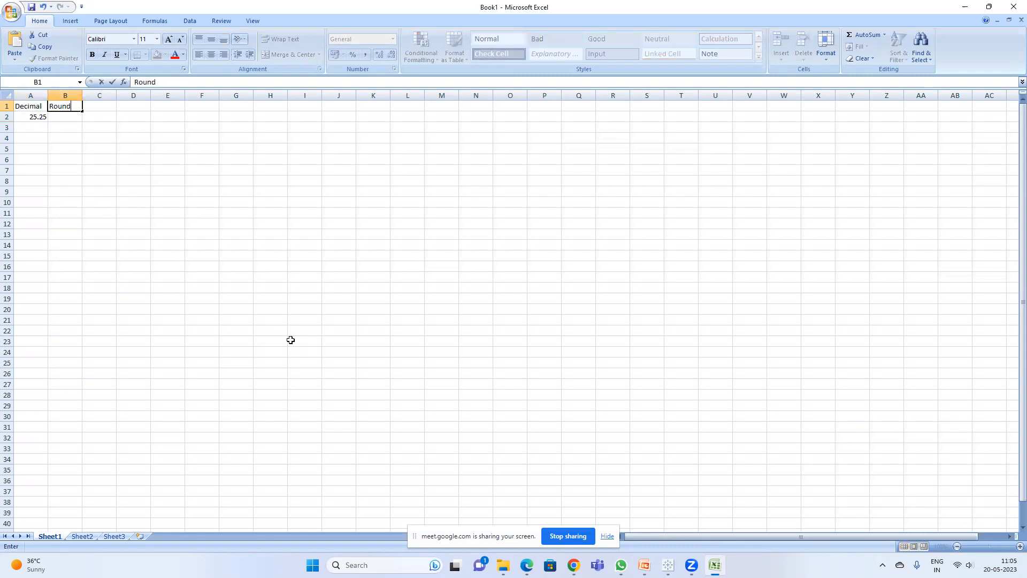
{"action": "key", "text": "Right"}
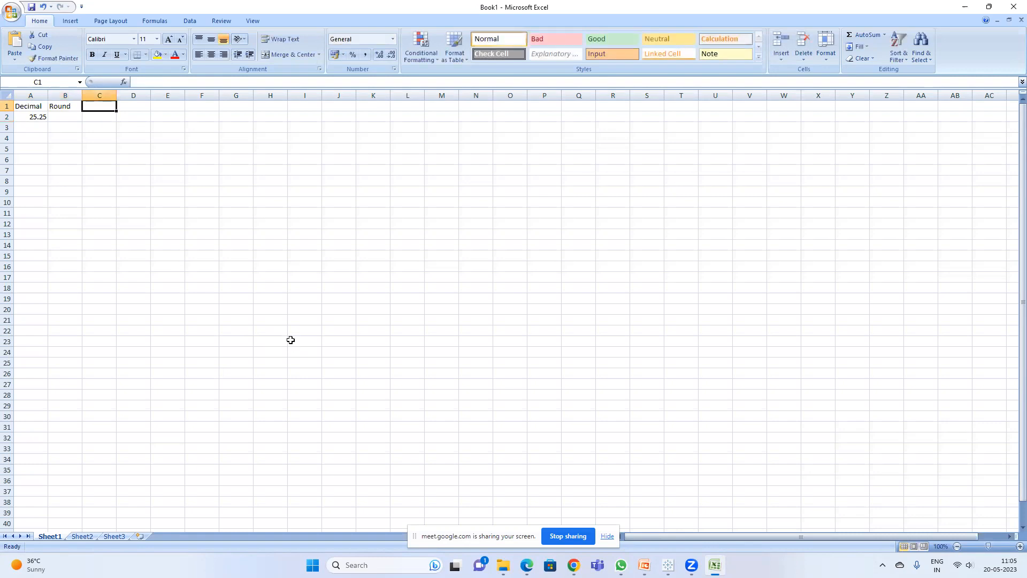
{"action": "type", "text": "Ceiling"}
{"action": "key", "text": "Return"}
{"action": "key", "text": "Up"}
{"action": "key", "text": "Right"}
{"action": "type", "text": "Floor"}
{"action": "key", "text": "Return"}
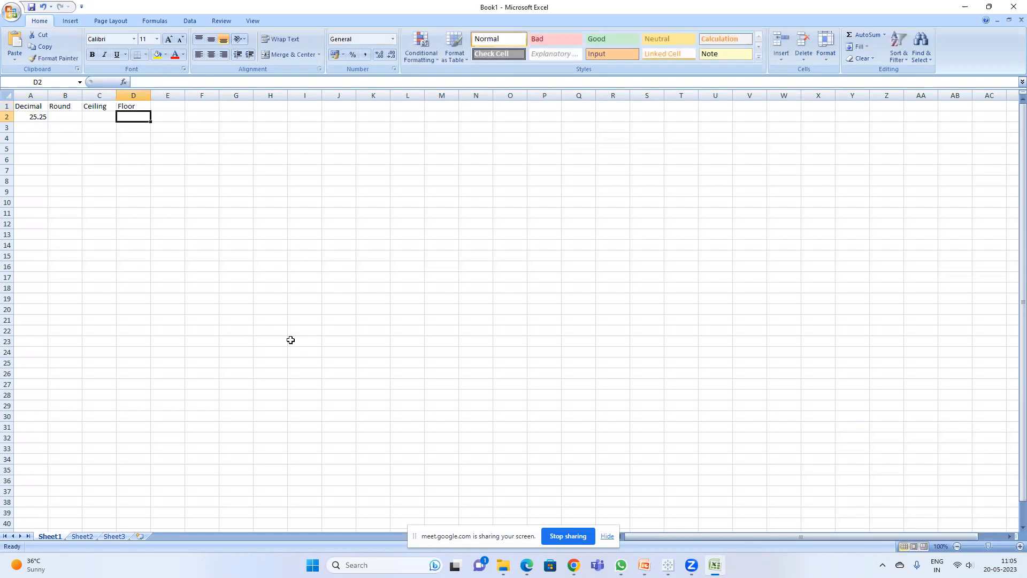
Step: Autofit column B's width to its contents
{"action": "double_click", "coordinate": [81, 95]}
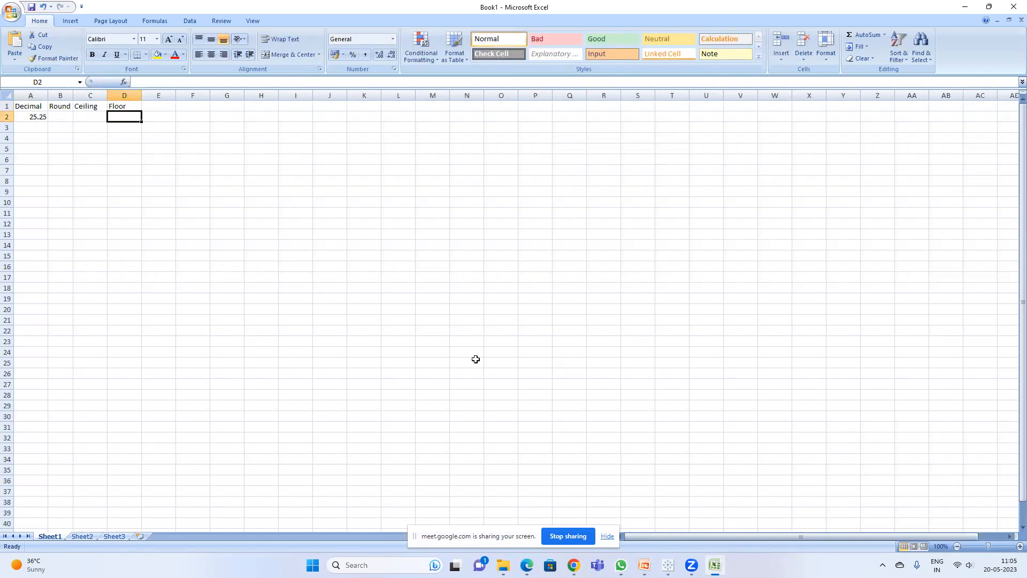
{"action": "left_click_drag", "start_coordinate": [71, 95], "coordinate": [71, 95]}
{"action": "left_click", "coordinate": [644, 565]}
{"action": "left_click", "coordinate": [644, 565]}
Step: Copy 25.25 into B2 and decrease its decimal places so it displays as a whole number
{"action": "left_click", "coordinate": [35, 117]}
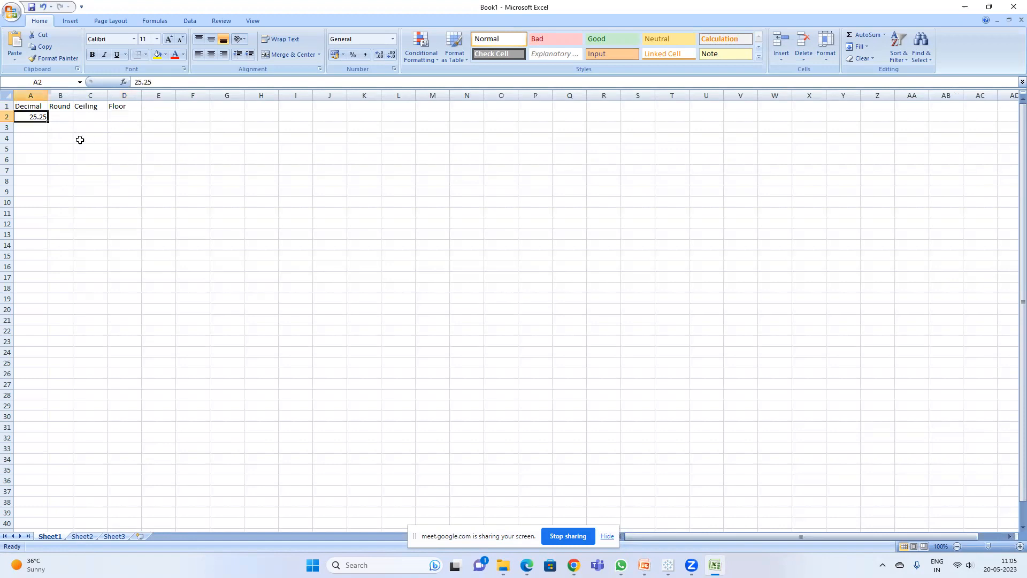
{"action": "key", "text": "ctrl+c"}
{"action": "left_click", "coordinate": [58, 117]}
{"action": "key", "text": "ctrl+v"}
{"action": "key", "text": "Escape"}
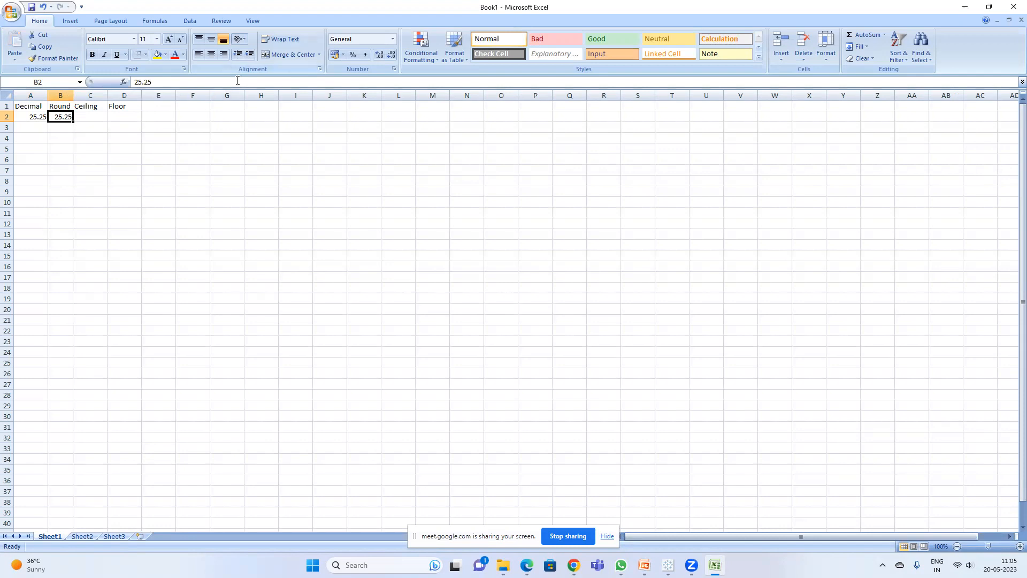
{"action": "left_click", "coordinate": [249, 55]}
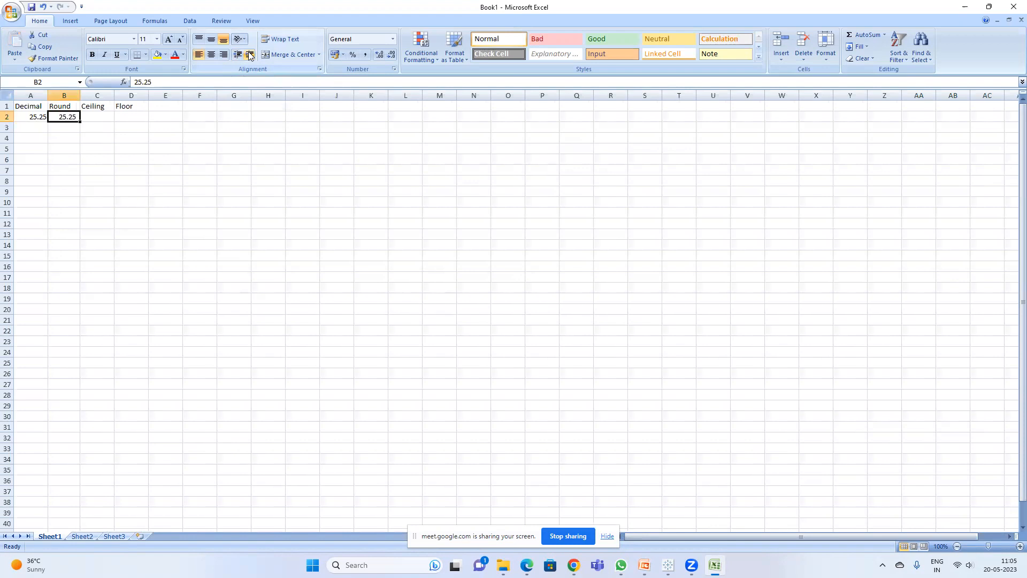
{"action": "left_click", "coordinate": [392, 55]}
{"action": "left_click", "coordinate": [392, 55]}
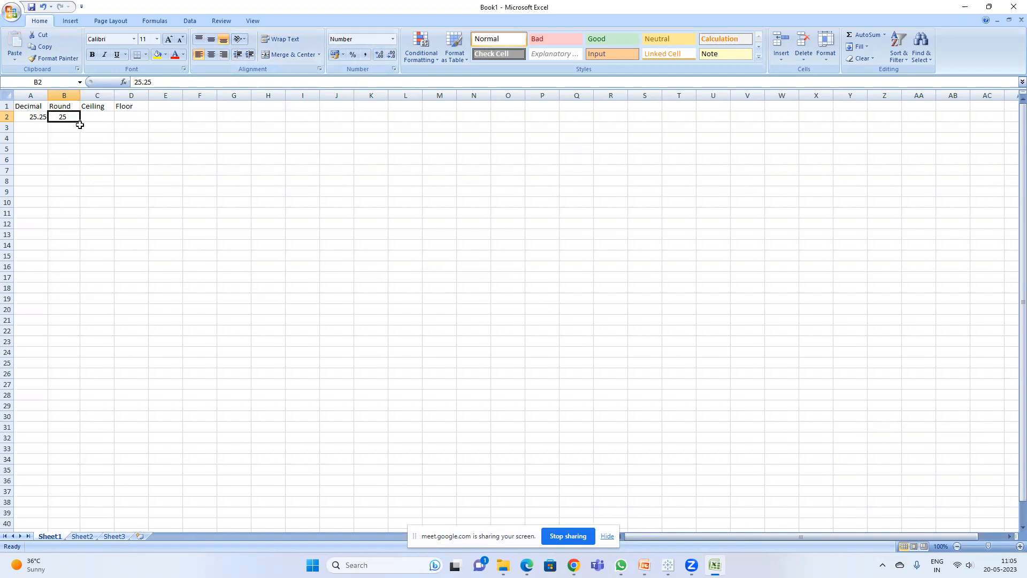
Step: Enter 25.5 in cell A3
{"action": "left_click", "coordinate": [42, 126]}
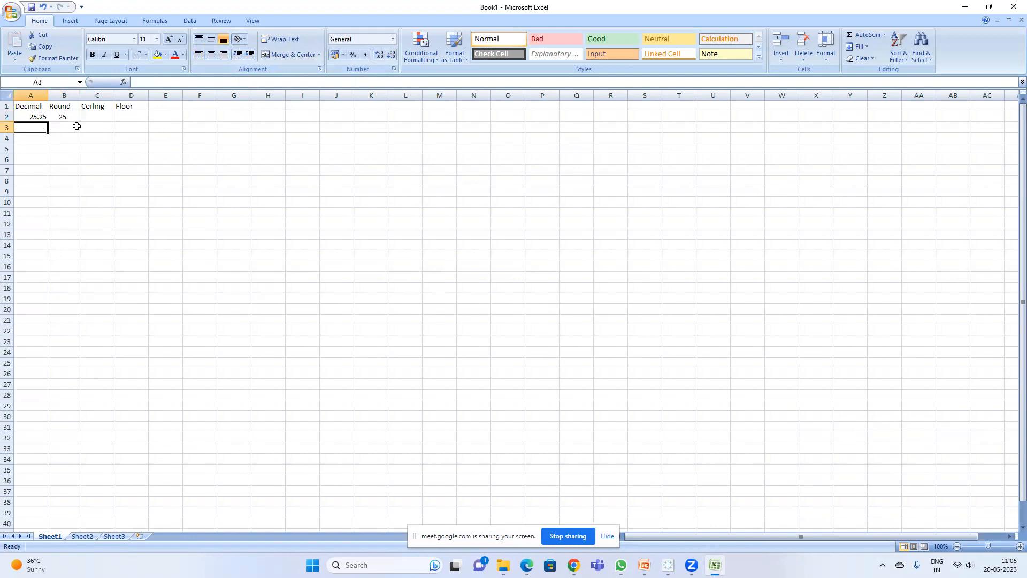
{"action": "type", "text": "25.5"}
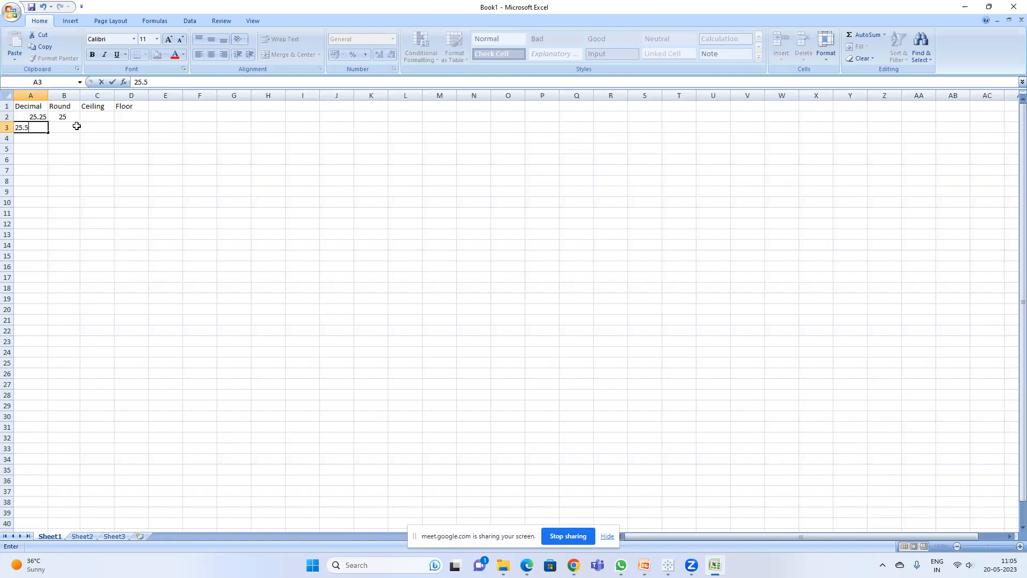
{"action": "key", "text": "Return"}
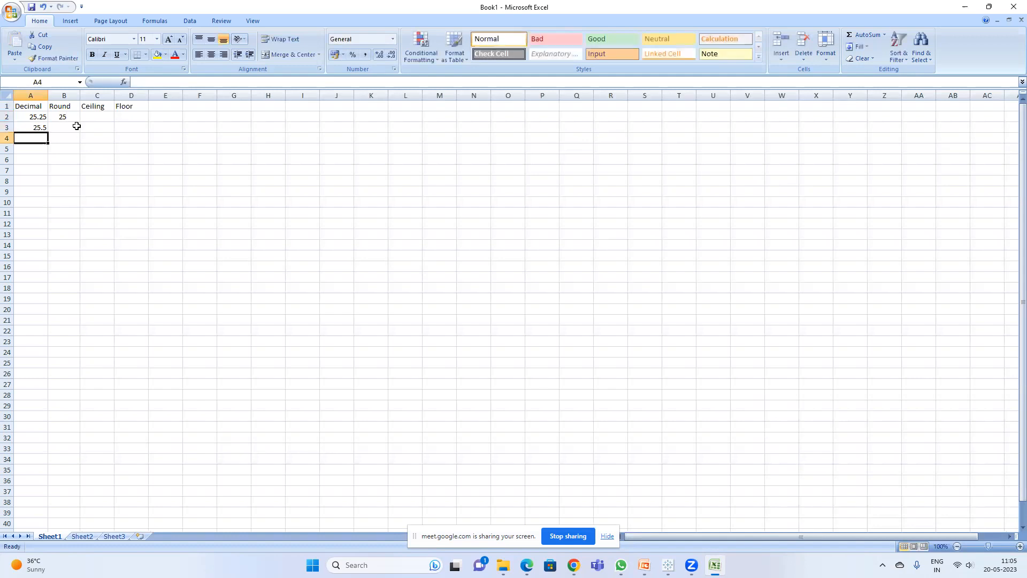
Step: Enter 25.5 in cell B3 and decrease its decimal places so it displays as a whole number
{"action": "left_click", "coordinate": [43, 130]}
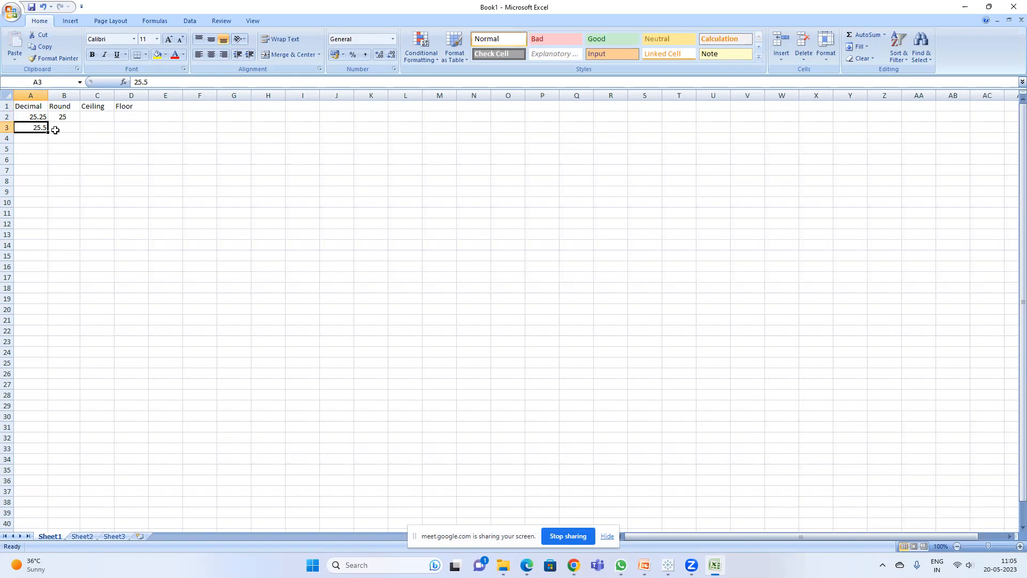
{"action": "left_click", "coordinate": [59, 127]}
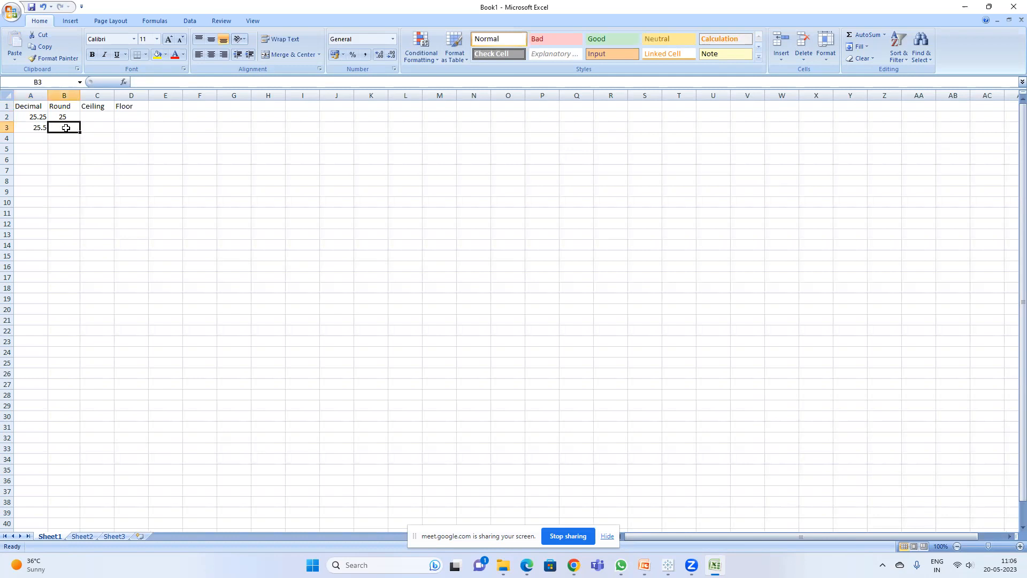
{"action": "type", "text": "25.5"}
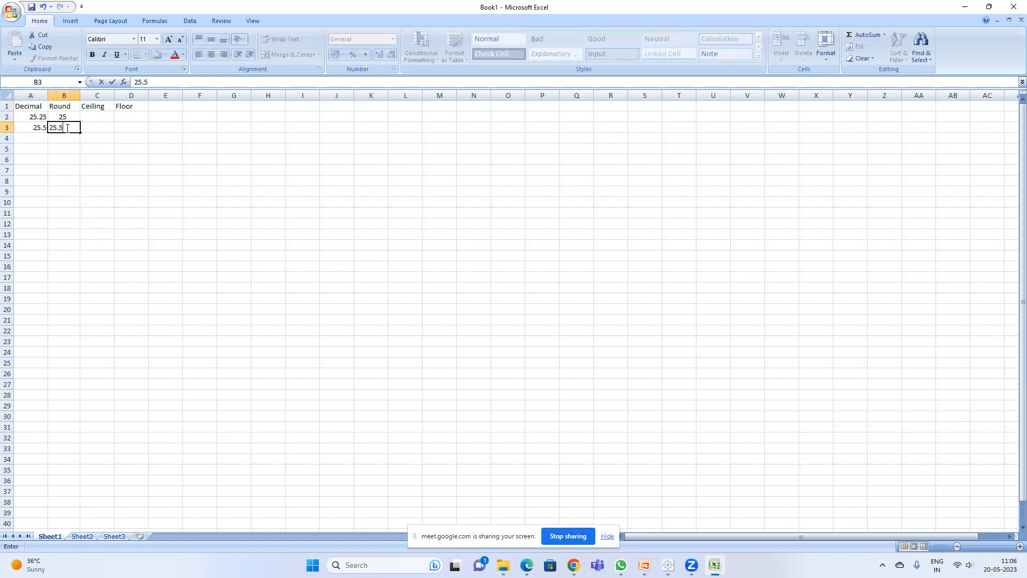
{"action": "key", "text": "Return"}
{"action": "left_click", "coordinate": [73, 126]}
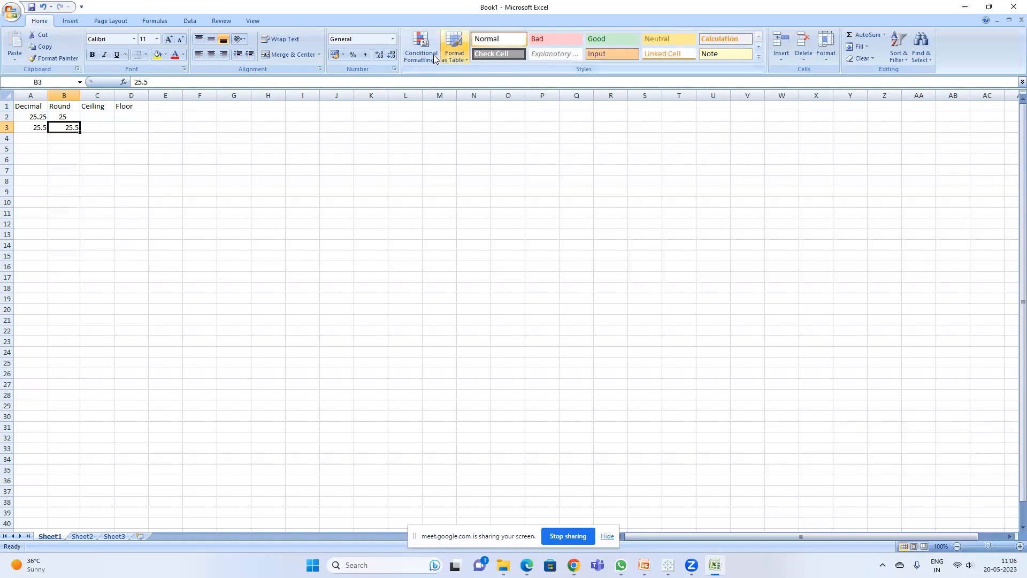
{"action": "left_click", "coordinate": [391, 56]}
{"action": "left_click", "coordinate": [75, 161]}
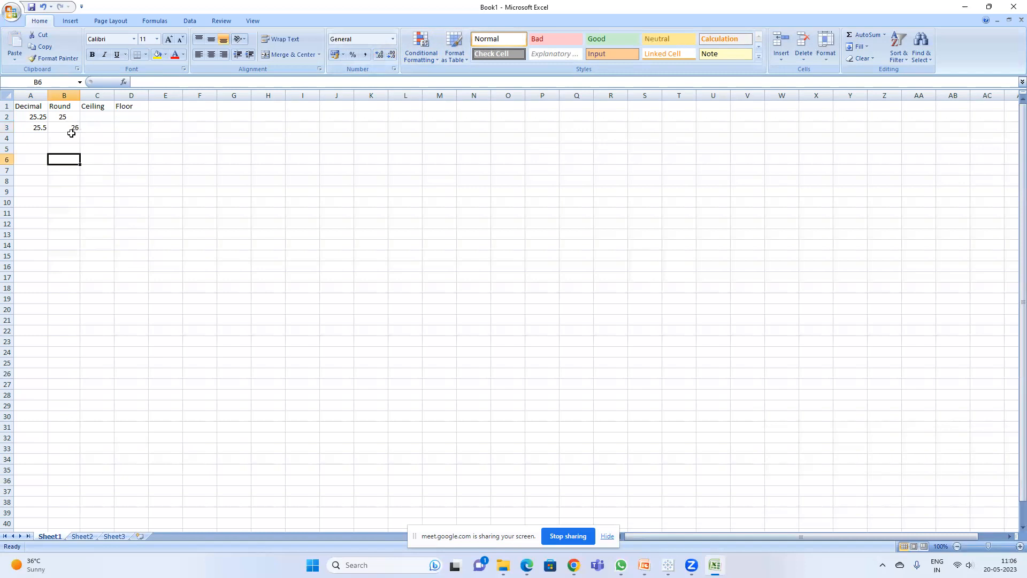
Step: Enter 25.4 in cell A4
{"action": "left_click", "coordinate": [72, 129]}
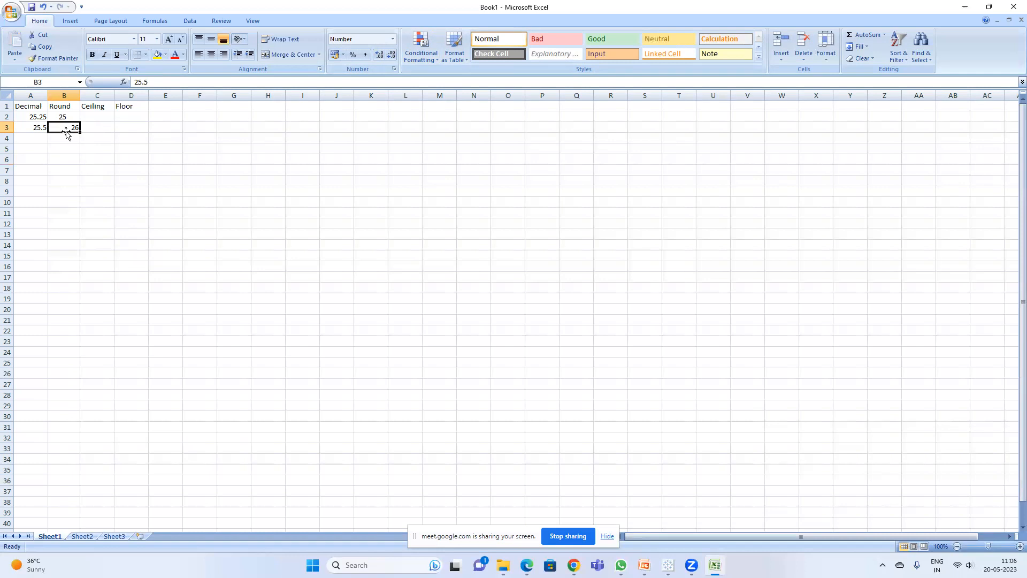
{"action": "left_click", "coordinate": [47, 140]}
{"action": "type", "text": "2"}
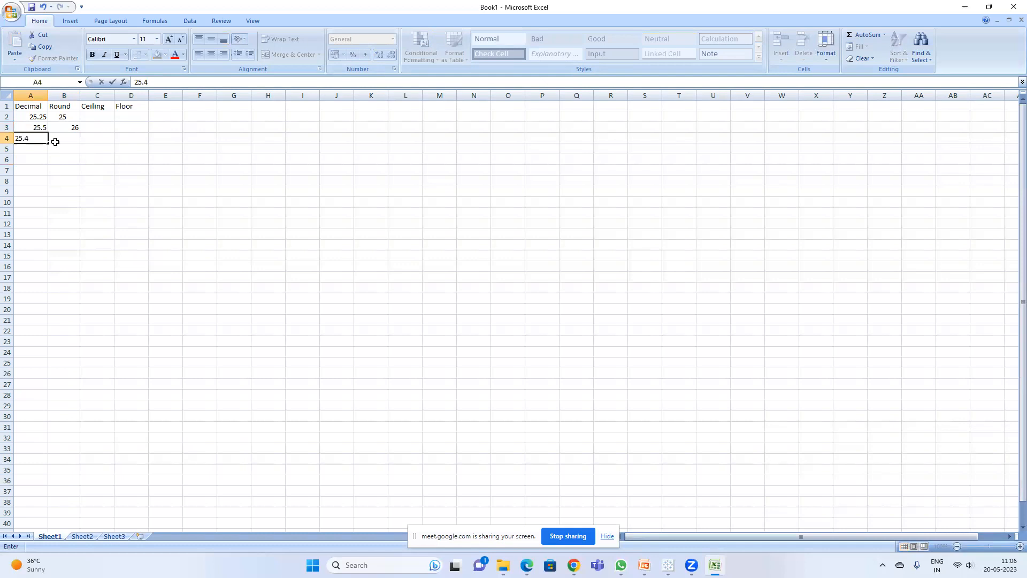
{"action": "type", "text": "5.4"}
{"action": "key", "text": "Return"}
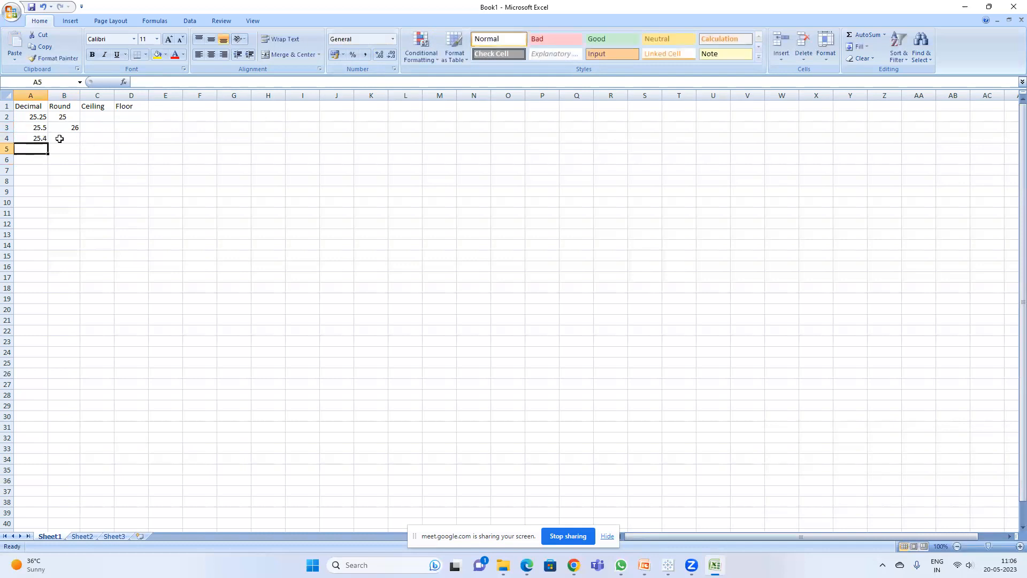
Step: Copy 25.4 into B4 and decrease its decimal places so it displays as a whole number
{"action": "left_click", "coordinate": [34, 138]}
{"action": "key", "text": "ctrl+c"}
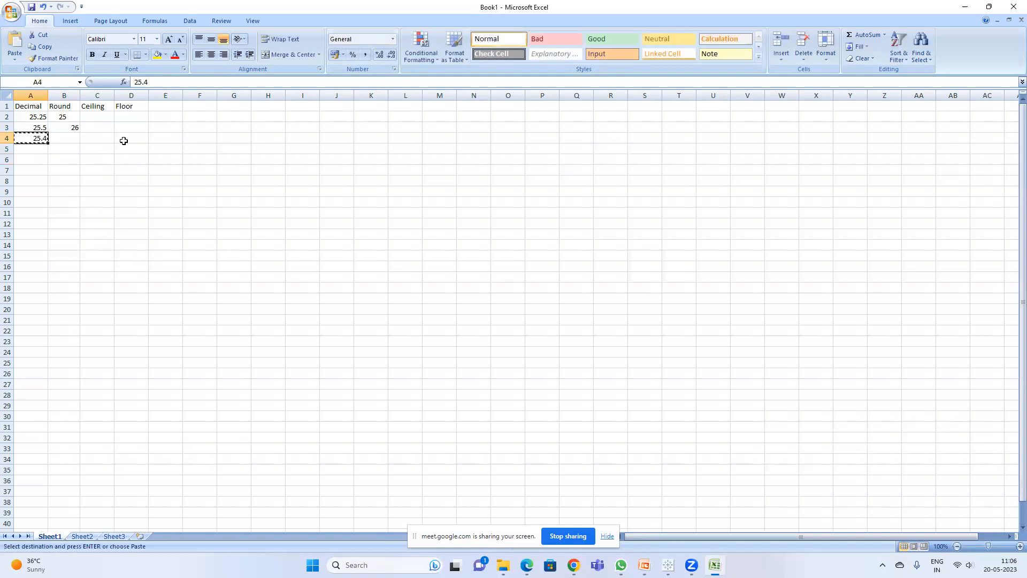
{"action": "left_click", "coordinate": [69, 138]}
{"action": "key", "text": "ctrl+v"}
{"action": "key", "text": "Escape"}
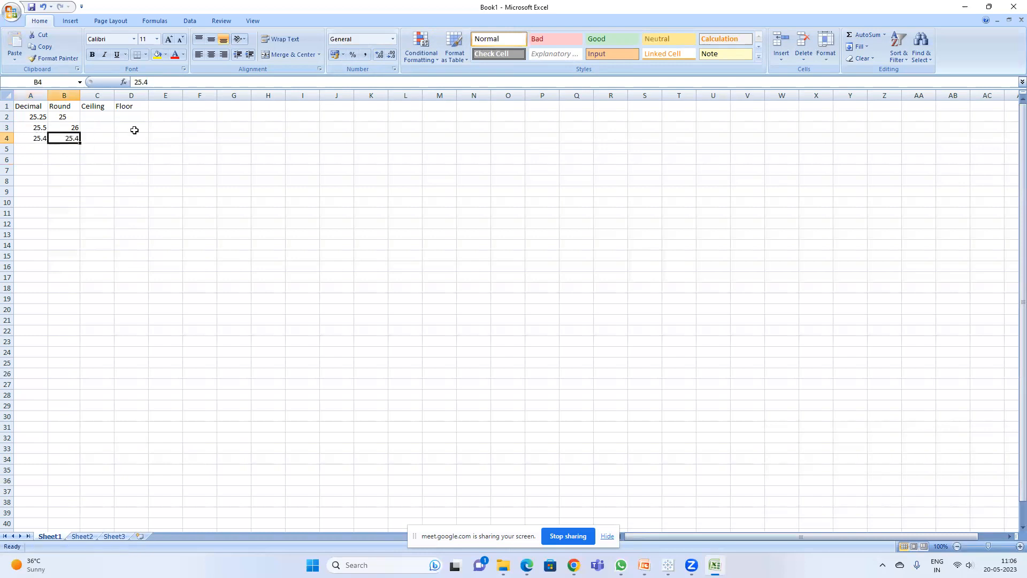
{"action": "left_click", "coordinate": [389, 56]}
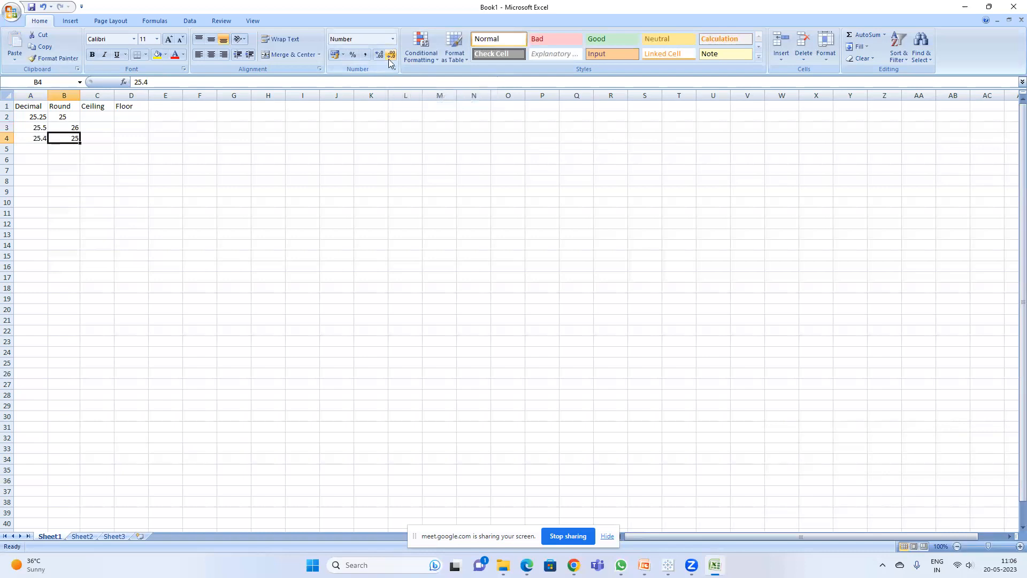
{"action": "mouse_move", "coordinate": [573, 565]}
{"action": "left_click", "coordinate": [535, 511]}
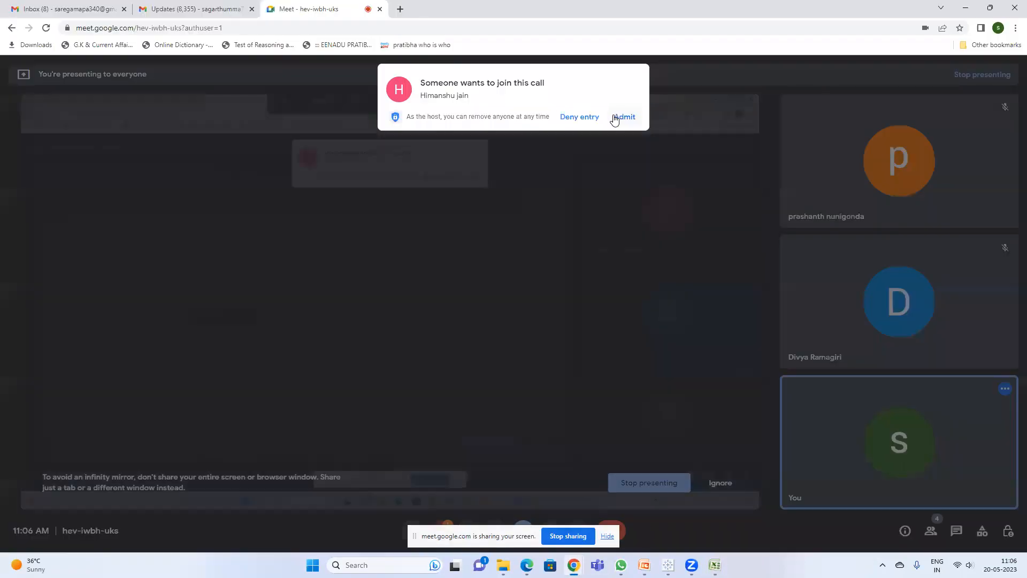
{"action": "left_click", "coordinate": [617, 119]}
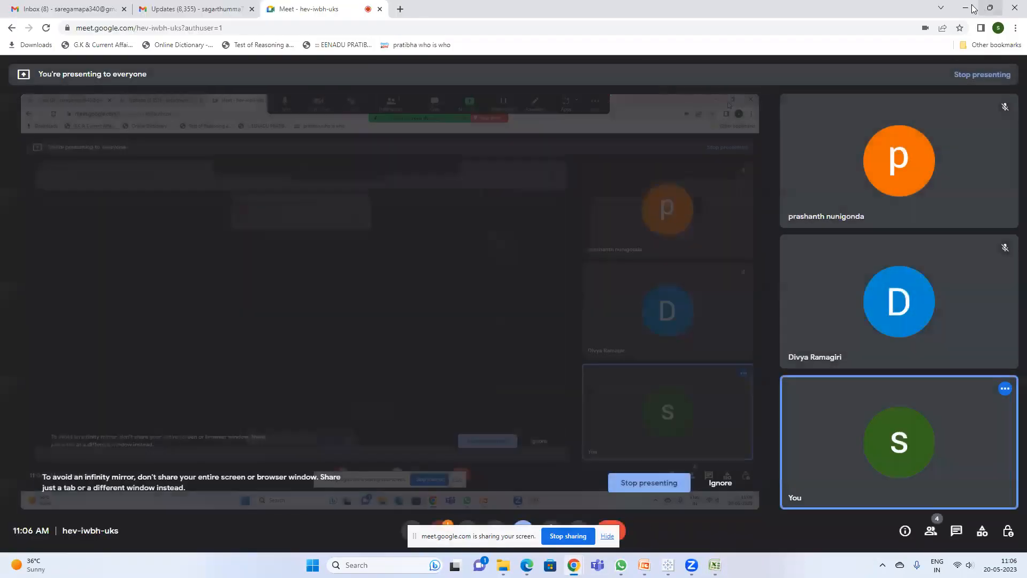
{"action": "left_click", "coordinate": [966, 8]}
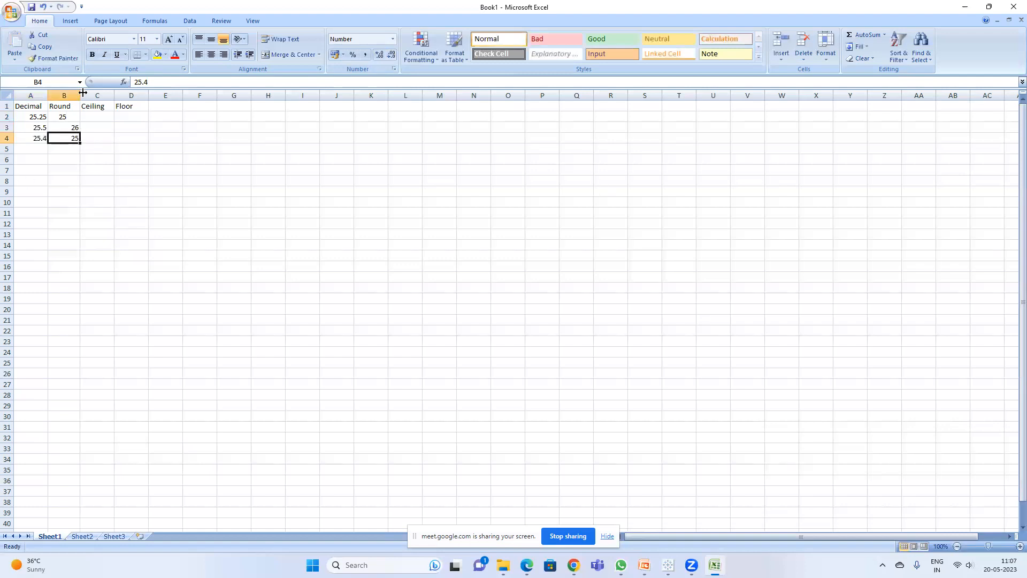
Step: Widen column B slightly
{"action": "left_click_drag", "start_coordinate": [79, 95], "coordinate": [87, 95]}
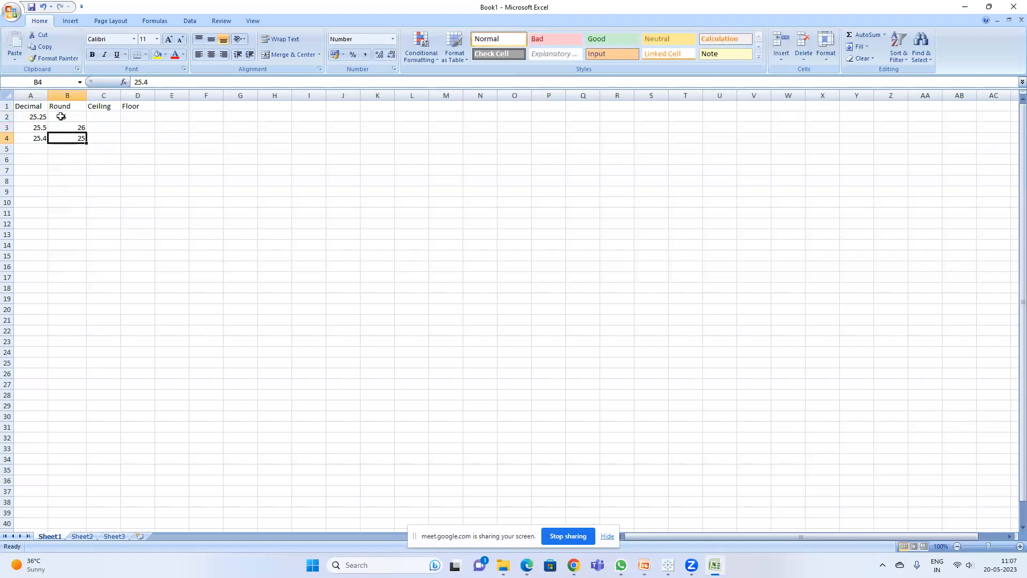
{"action": "left_click", "coordinate": [105, 116]}
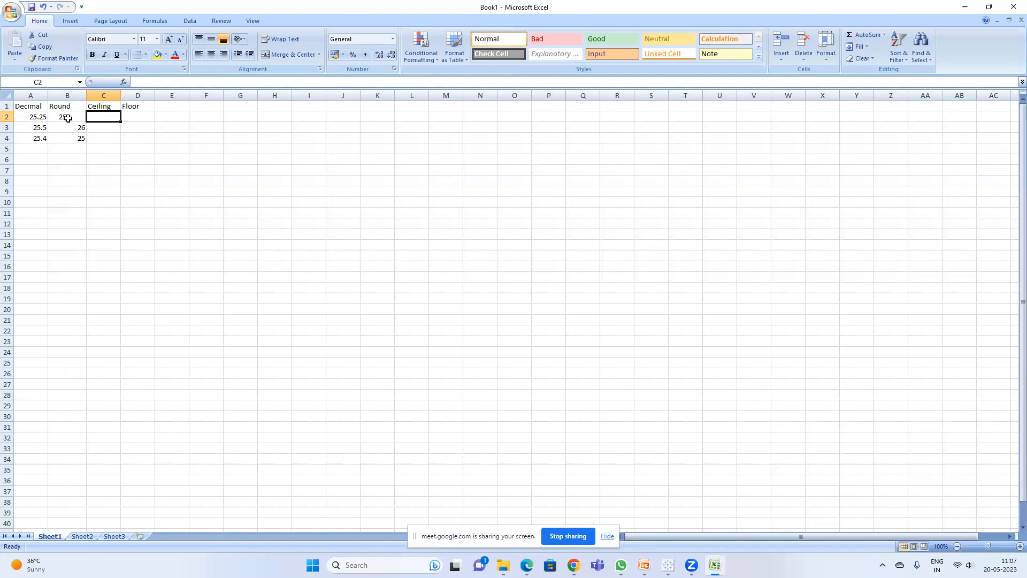
{"action": "left_click", "coordinate": [39, 117]}
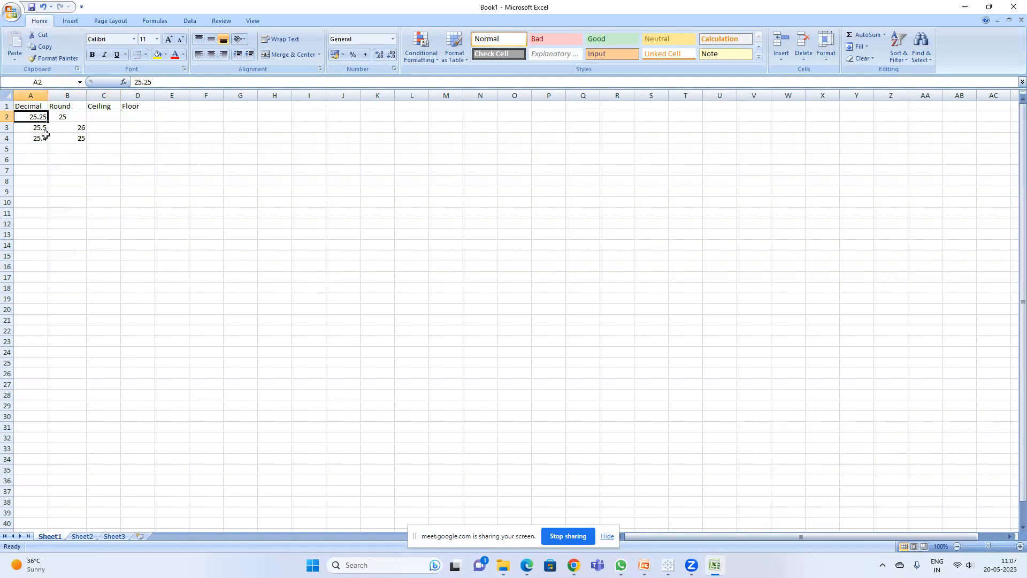
Step: Enter the note 25,26 in cell E2
{"action": "left_click", "coordinate": [175, 114]}
{"action": "type", "text": "25"}
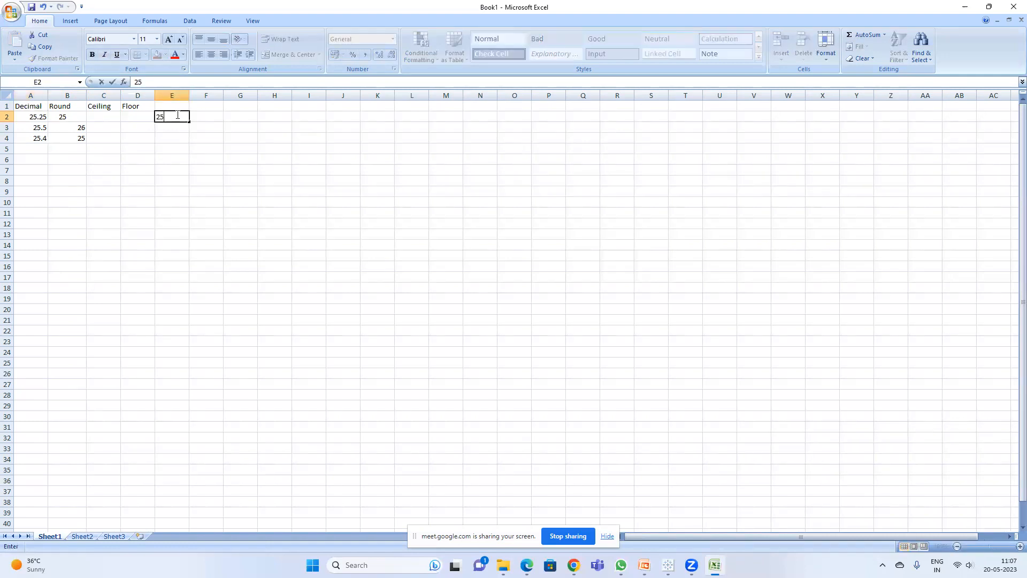
{"action": "type", "text": ",26"}
{"action": "key", "text": "Return"}
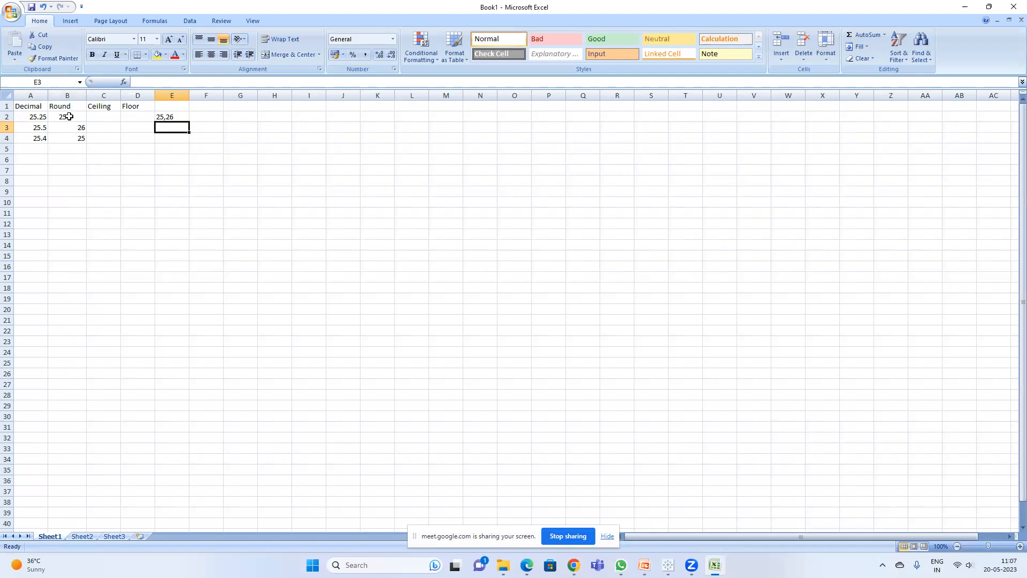
Step: Enter 26 as the ceiling value in cells C2, C3 and C4
{"action": "left_click", "coordinate": [108, 117]}
{"action": "type", "text": "26"}
{"action": "key", "text": "Return"}
{"action": "type", "text": "26"}
{"action": "key", "text": "Return"}
{"action": "type", "text": "26"}
{"action": "key", "text": "Return"}
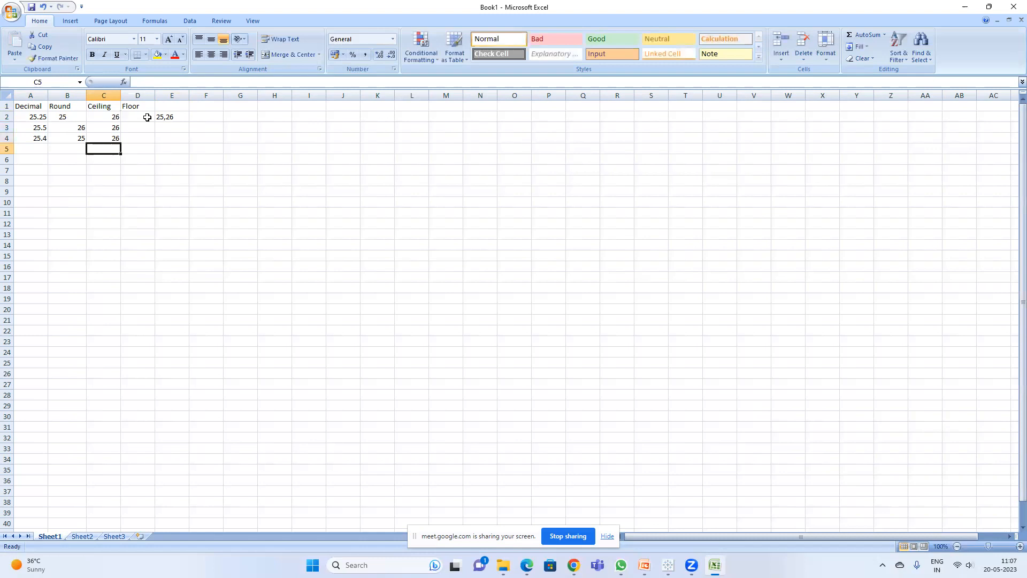
Step: Change the C1 header to "Ceiling (highest integer)" and autofit column C's width
{"action": "left_click", "coordinate": [109, 109]}
{"action": "double_click", "coordinate": [112, 111]}
{"action": "double_click", "coordinate": [111, 106]}
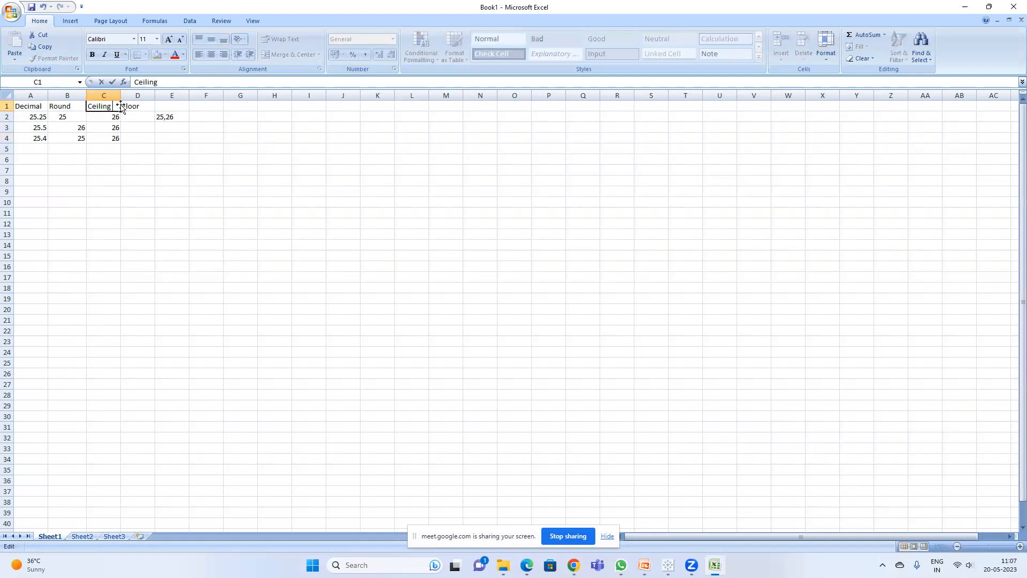
{"action": "type", "text": "(highest integer"}
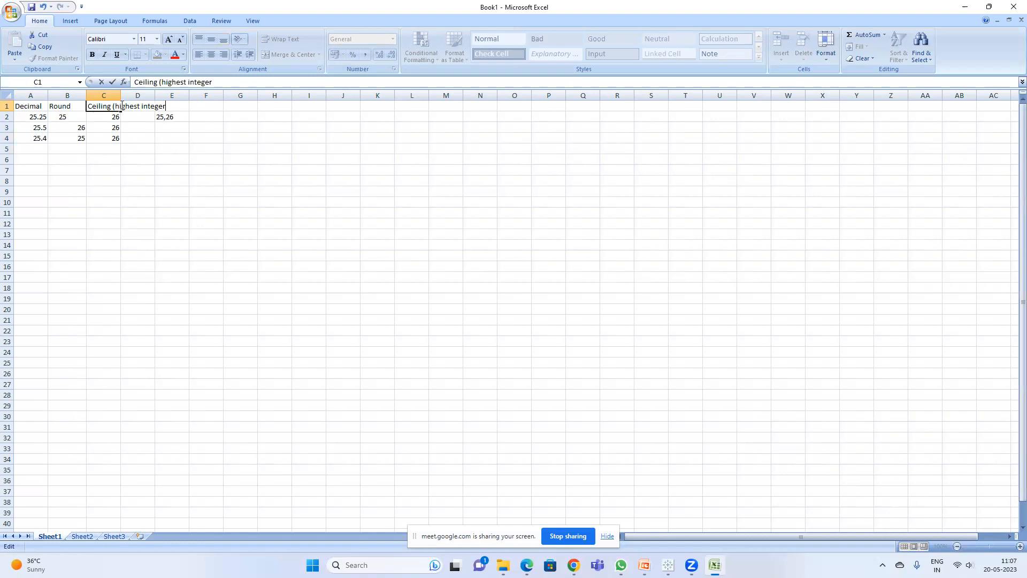
{"action": "type", "text": ")"}
{"action": "key", "text": "Return"}
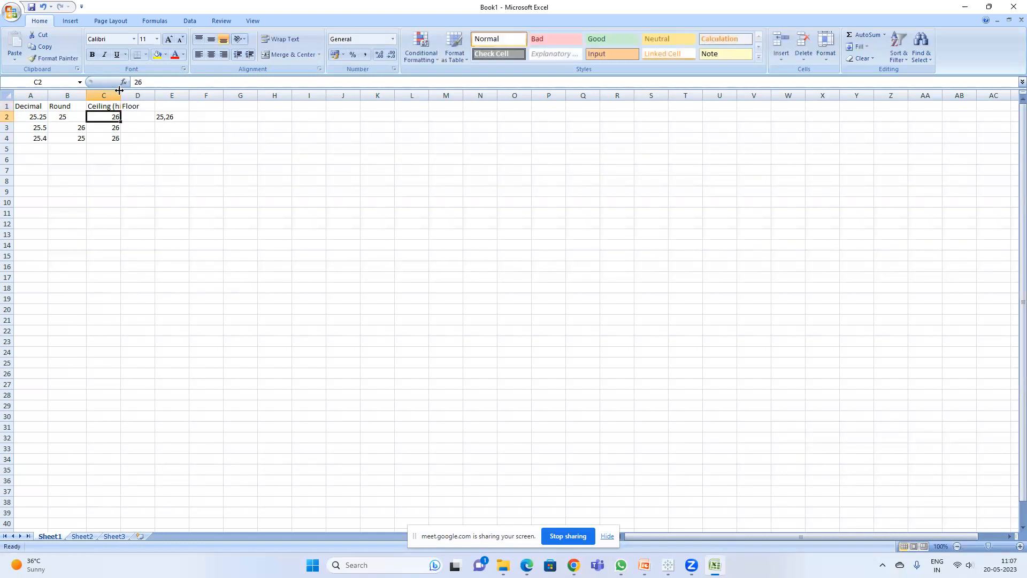
{"action": "left_click_drag", "start_coordinate": [118, 97], "coordinate": [118, 98]}
{"action": "double_click", "coordinate": [118, 97]}
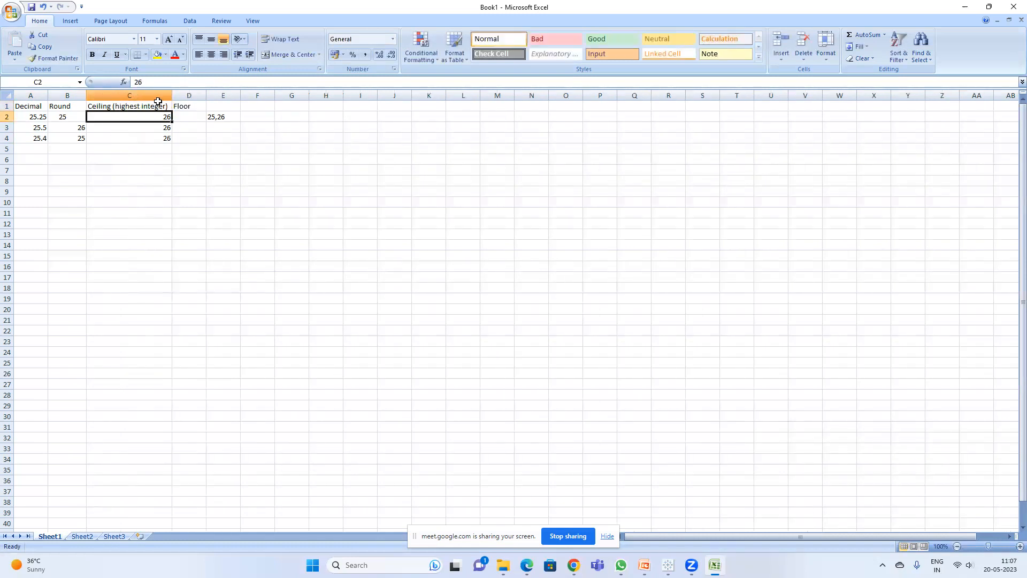
Step: Change the D1 header to "Floor (Lowest Integer)" and autofit column D's width
{"action": "double_click", "coordinate": [196, 106]}
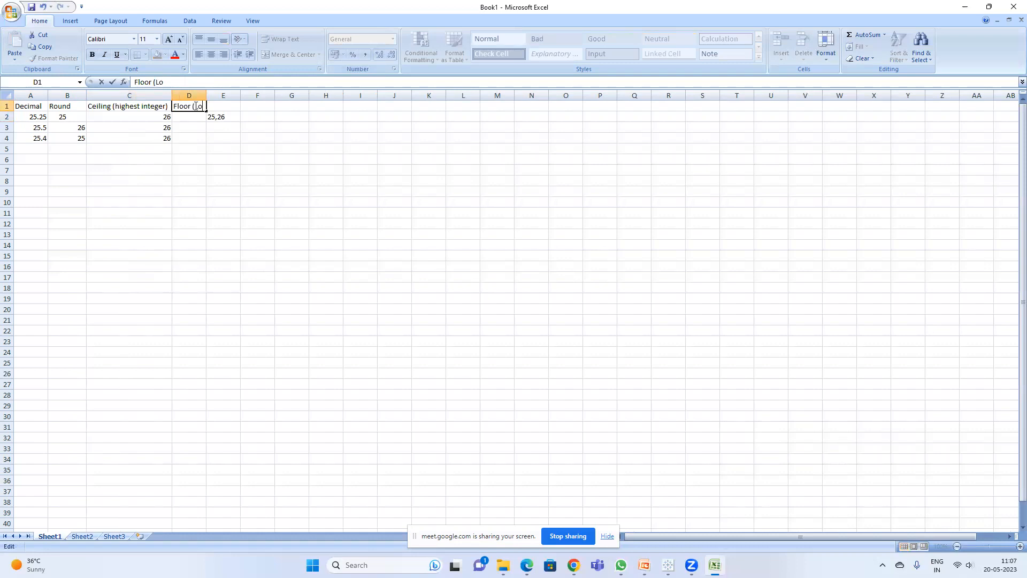
{"action": "type", "text": "(Lowest Integer)"}
{"action": "key", "text": "Return"}
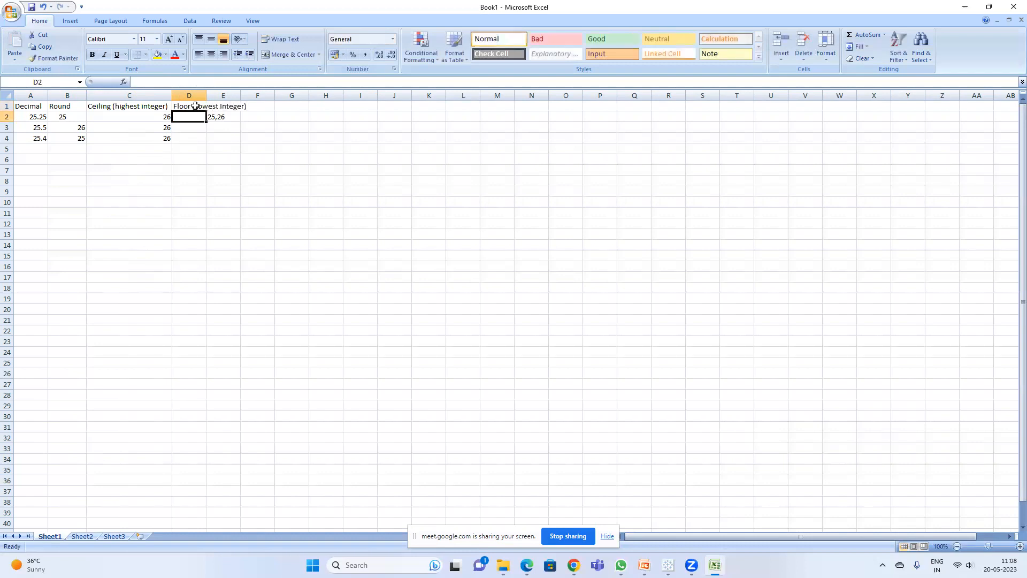
{"action": "double_click", "coordinate": [203, 95]}
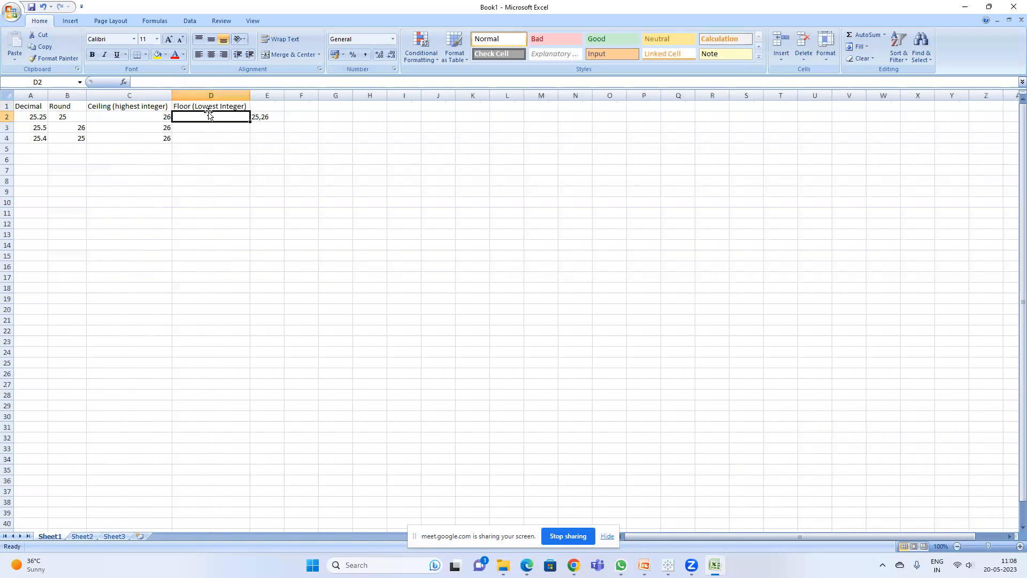
Step: Enter 25 as the floor value in cells D2, D3 and D4
{"action": "type", "text": "25"}
{"action": "key", "text": "Return"}
{"action": "type", "text": "25"}
{"action": "key", "text": "Return"}
{"action": "type", "text": "25"}
{"action": "key", "text": "Return"}
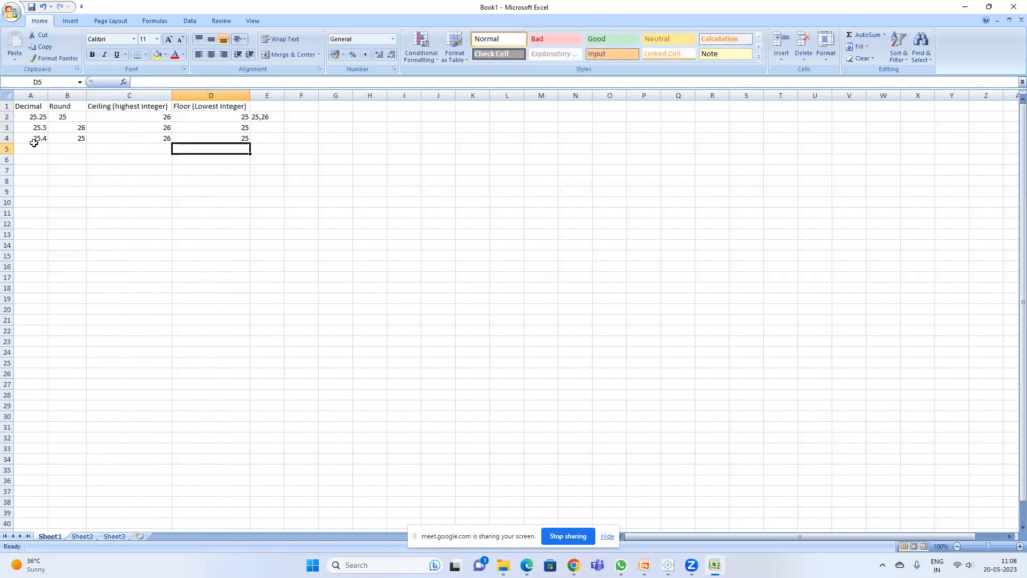
Step: Enter 35.4 in cell A5 and its rounded value 35 in cell B5
{"action": "left_click", "coordinate": [42, 148]}
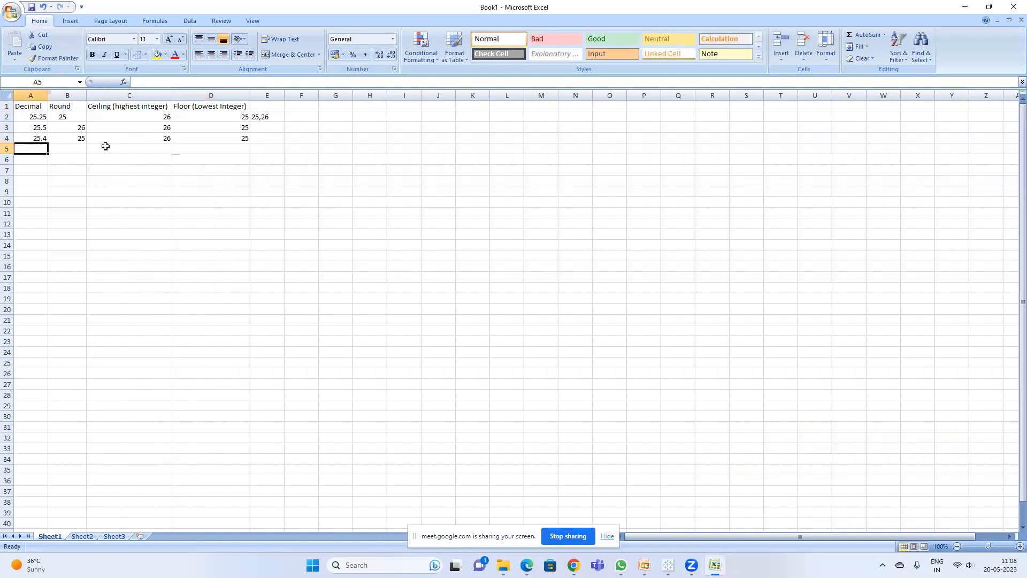
{"action": "type", "text": "35."}
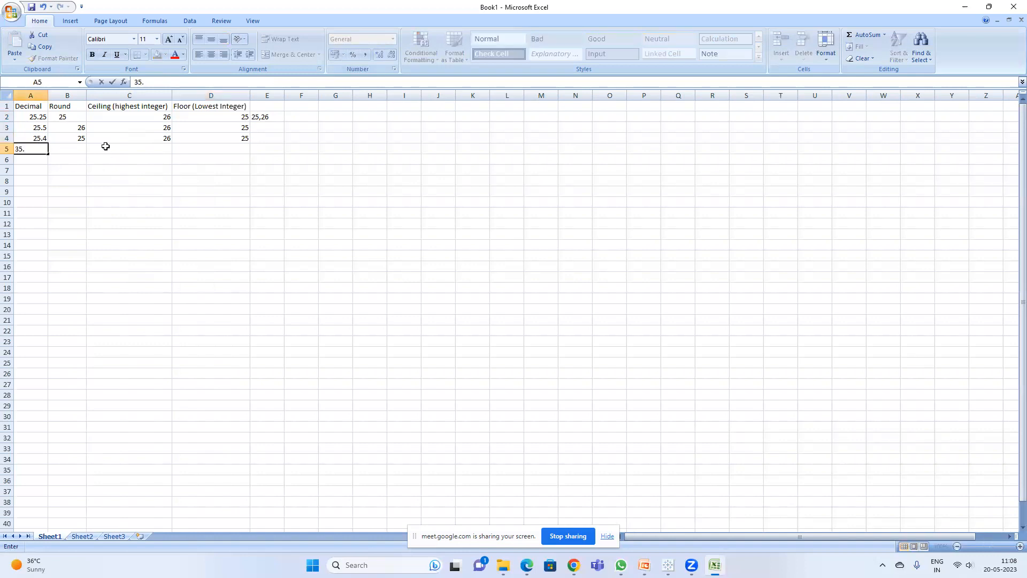
{"action": "type", "text": "4"}
{"action": "key", "text": "Return"}
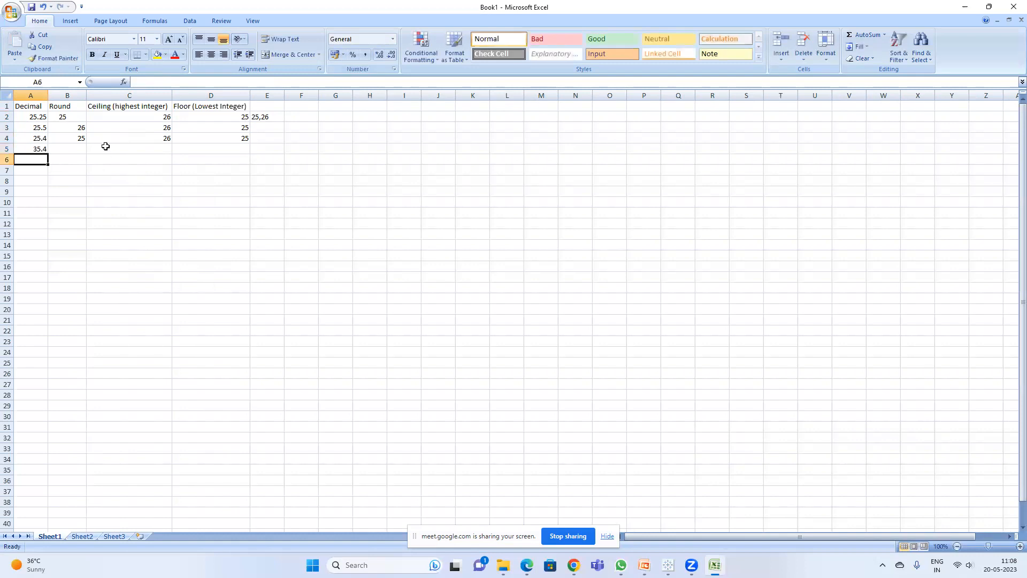
{"action": "left_click", "coordinate": [76, 147]}
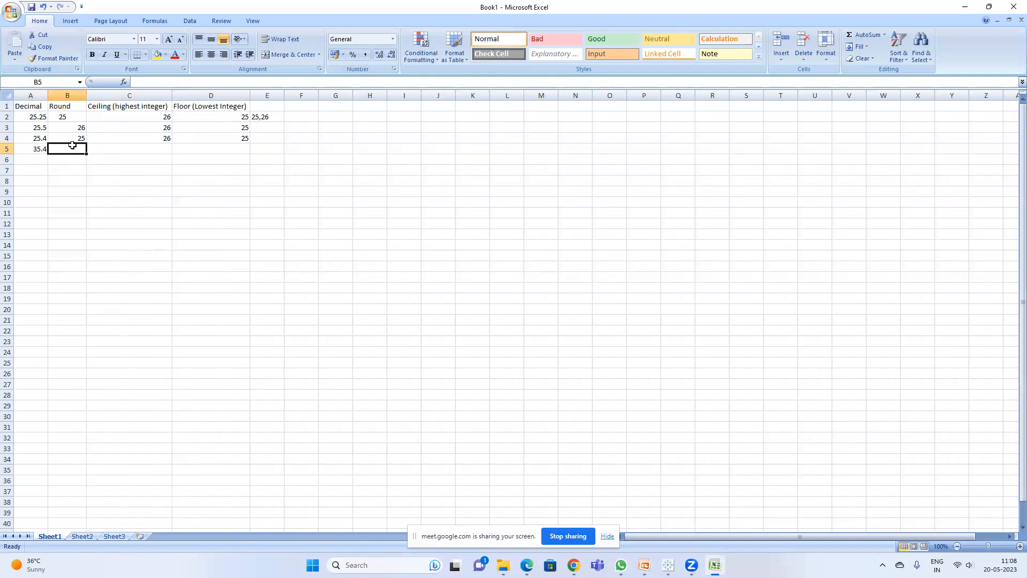
{"action": "type", "text": "35"}
{"action": "key", "text": "Return"}
Step: Enter 36 as the ceiling value of 35.4 in cell C5
{"action": "left_click", "coordinate": [135, 146]}
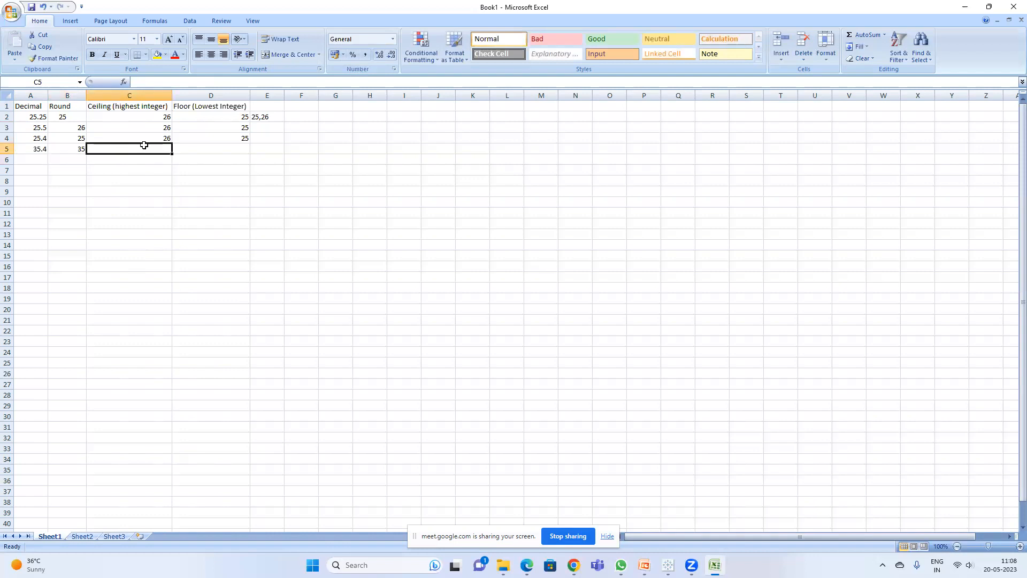
{"action": "left_click", "coordinate": [41, 148]}
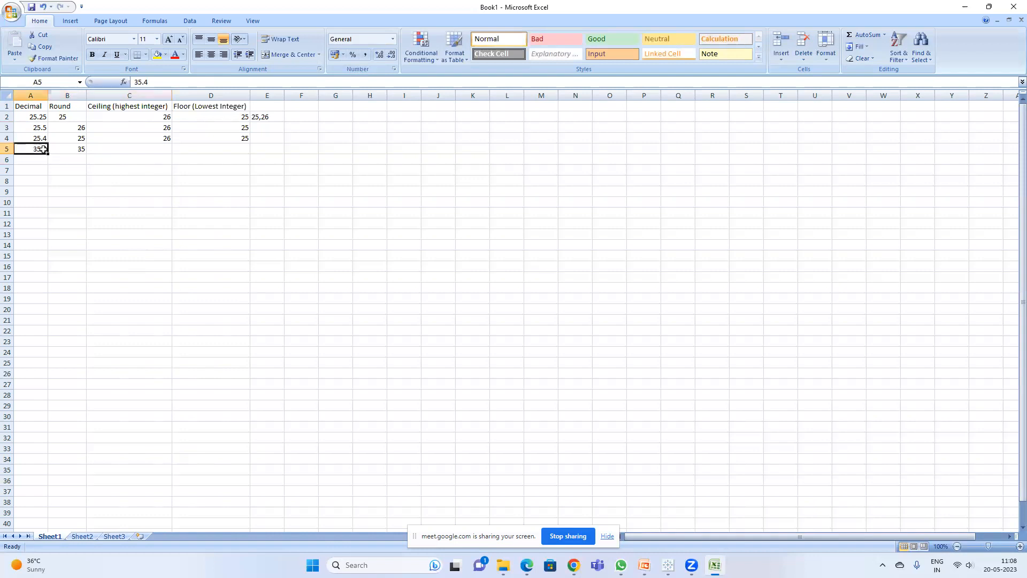
{"action": "left_click", "coordinate": [138, 145]}
{"action": "type", "text": "36"}
{"action": "key", "text": "Return"}
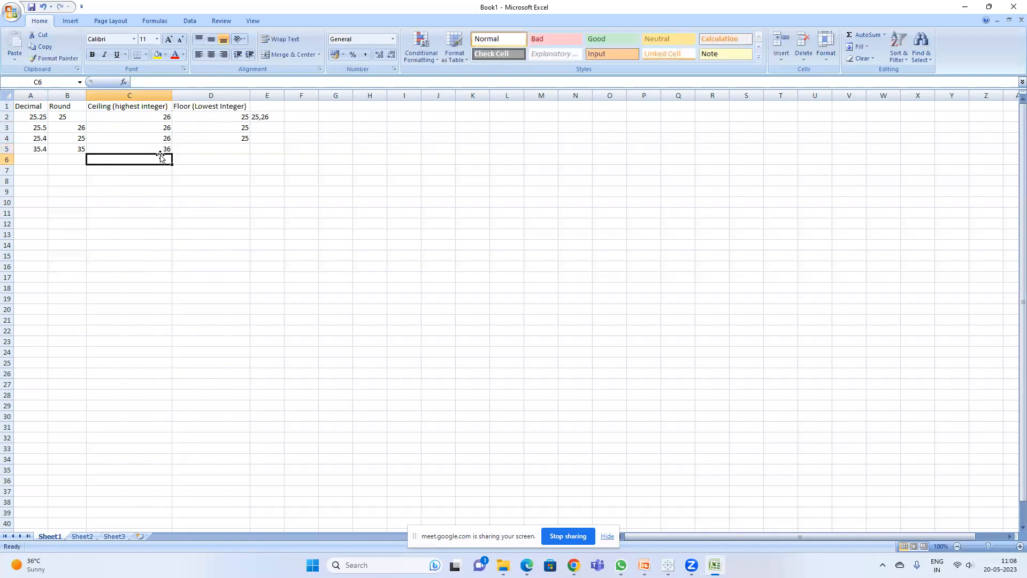
Step: Enter 35 as the floor value of 35.4 in cell D5
{"action": "left_click", "coordinate": [234, 150]}
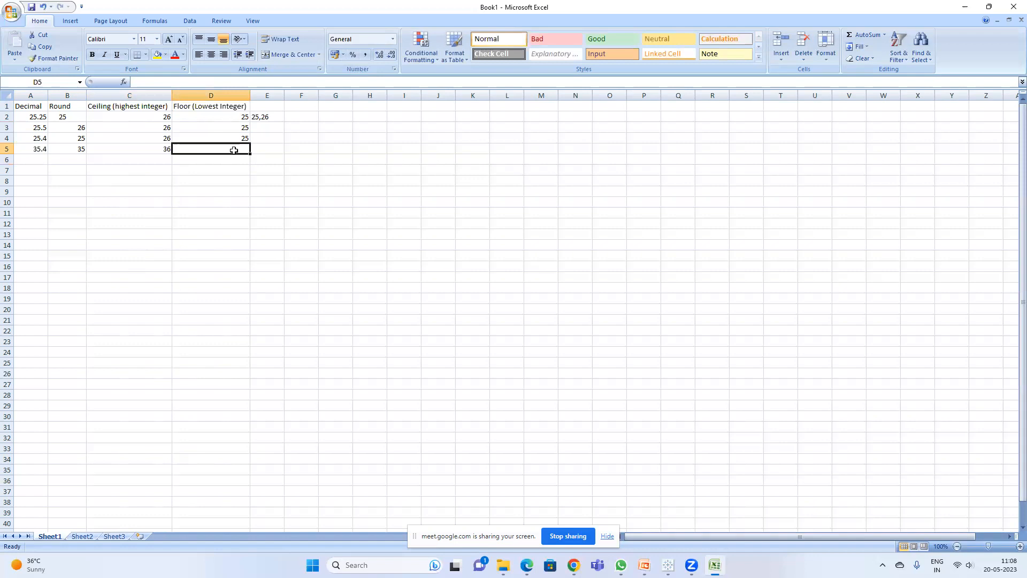
{"action": "type", "text": "35"}
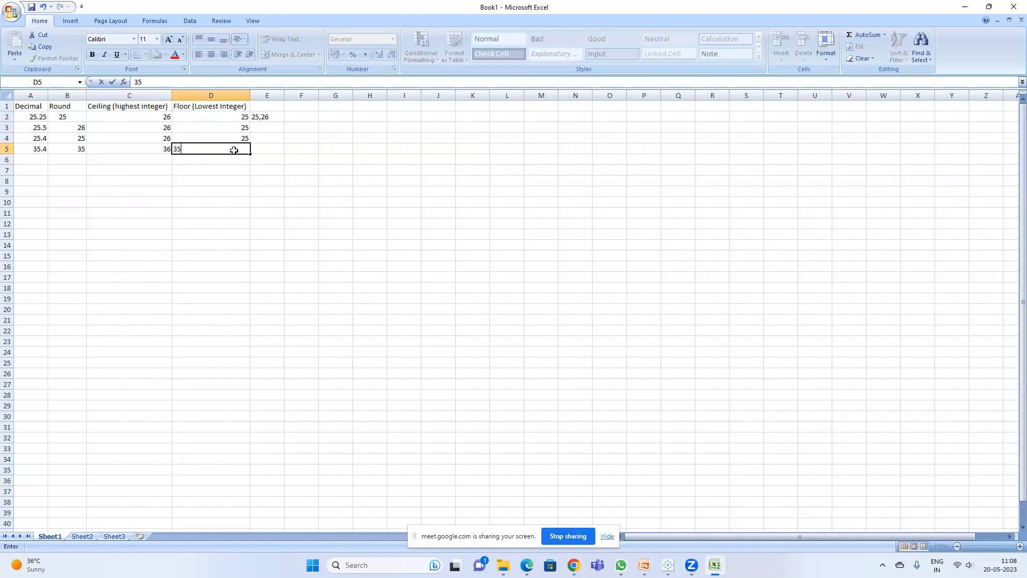
{"action": "key", "text": "Return"}
Step: Enter 25.6 in cell A6 and its rounded value 26 in cell B6
{"action": "left_click", "coordinate": [32, 160]}
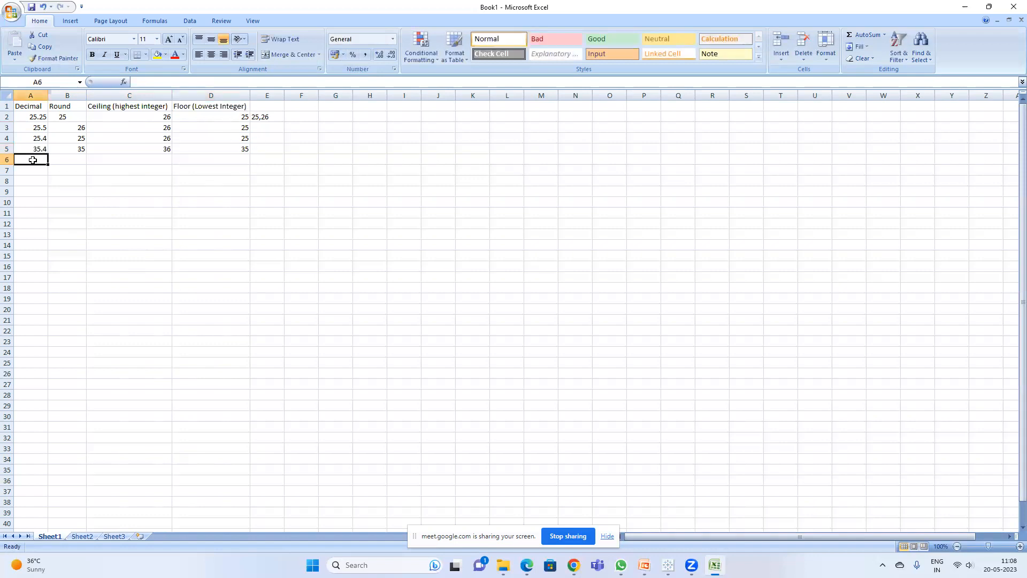
{"action": "type", "text": "25.6"}
{"action": "key", "text": "Return"}
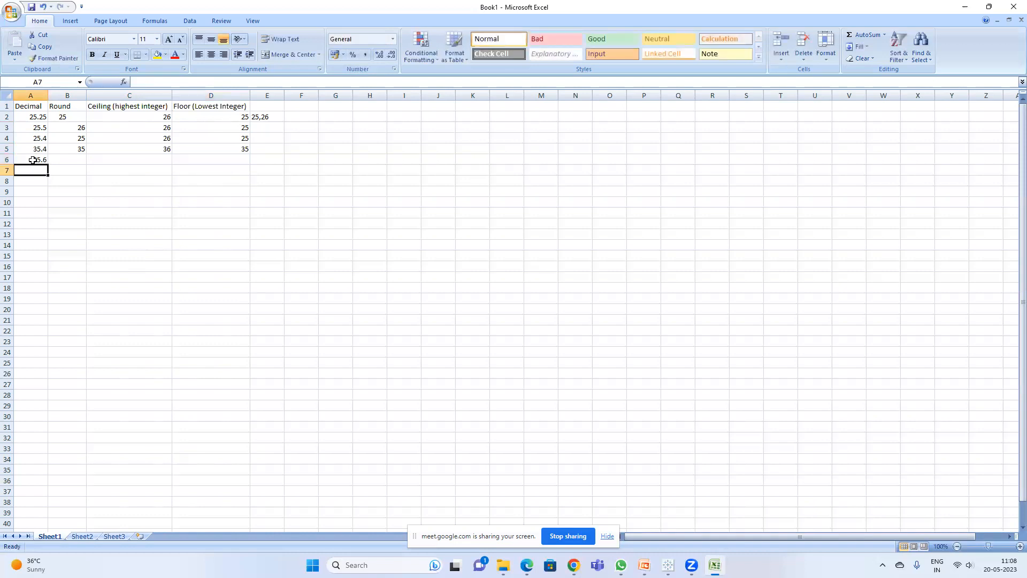
{"action": "left_click", "coordinate": [81, 158]}
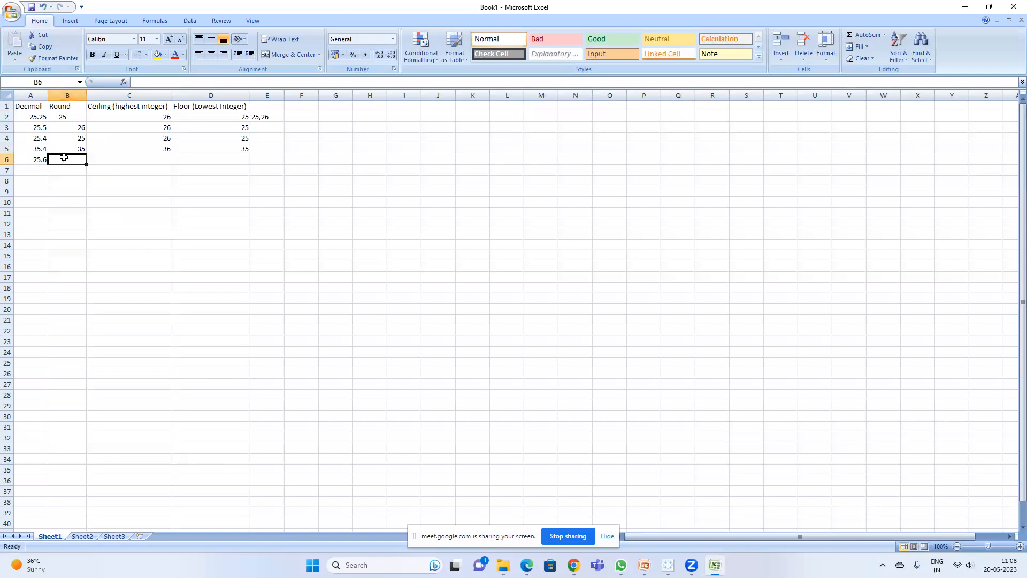
{"action": "left_click", "coordinate": [42, 161]}
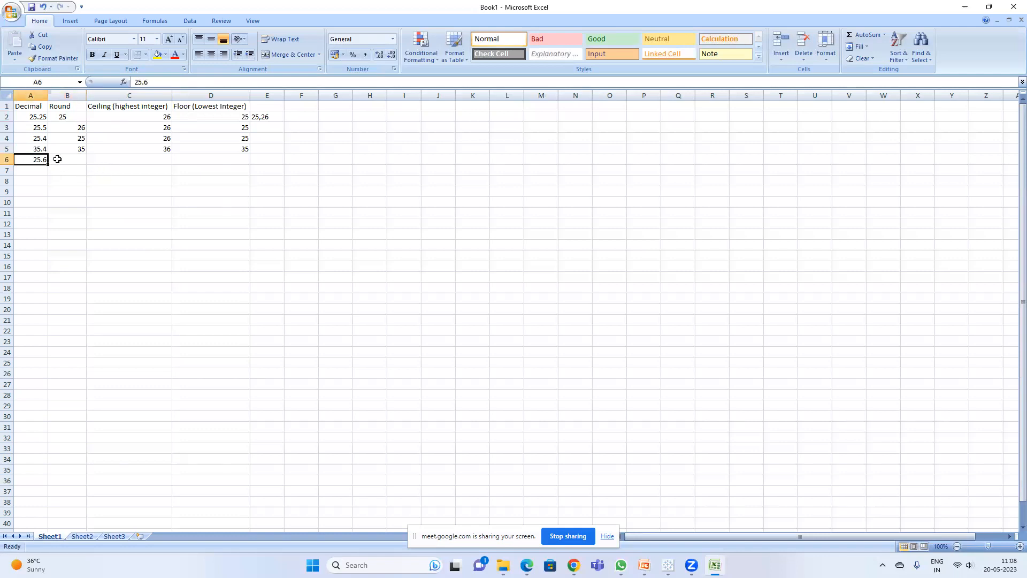
{"action": "left_click", "coordinate": [58, 160]}
{"action": "type", "text": "26"}
{"action": "key", "text": "Return"}
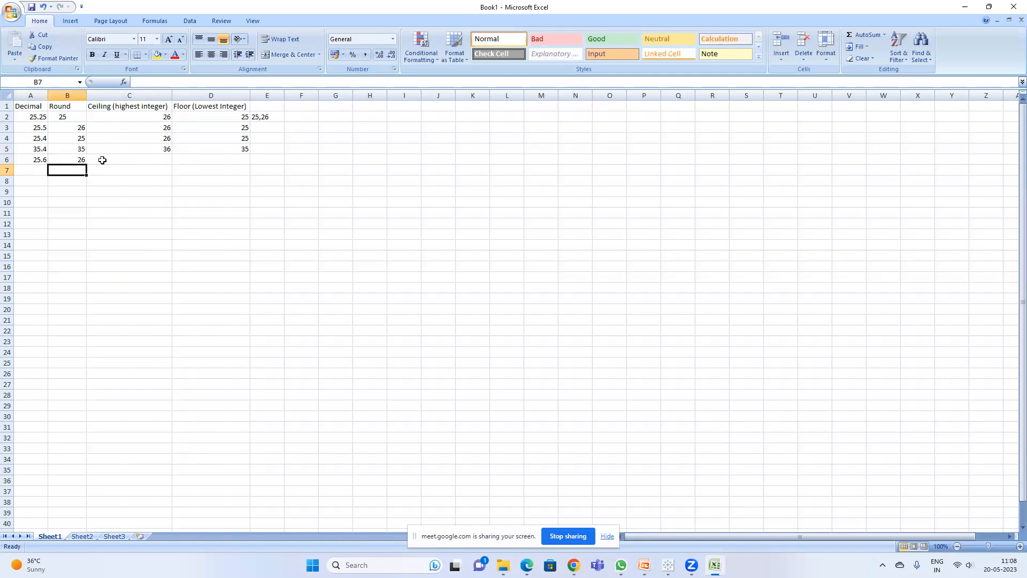
Step: Enter the ceiling value 26 in C6 and the floor value 25 in D6 for 25.6
{"action": "left_click", "coordinate": [38, 161]}
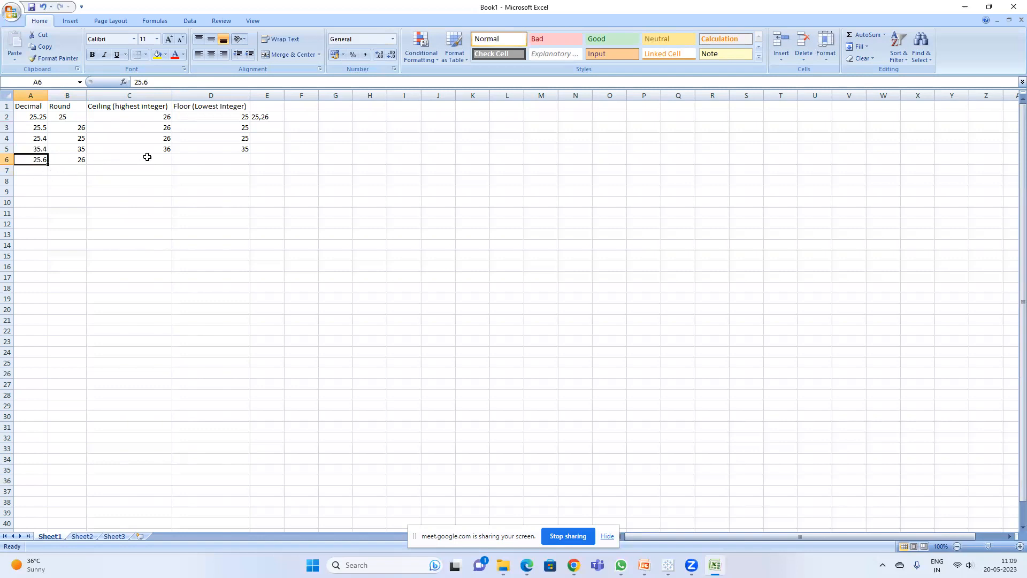
{"action": "left_click", "coordinate": [147, 157]}
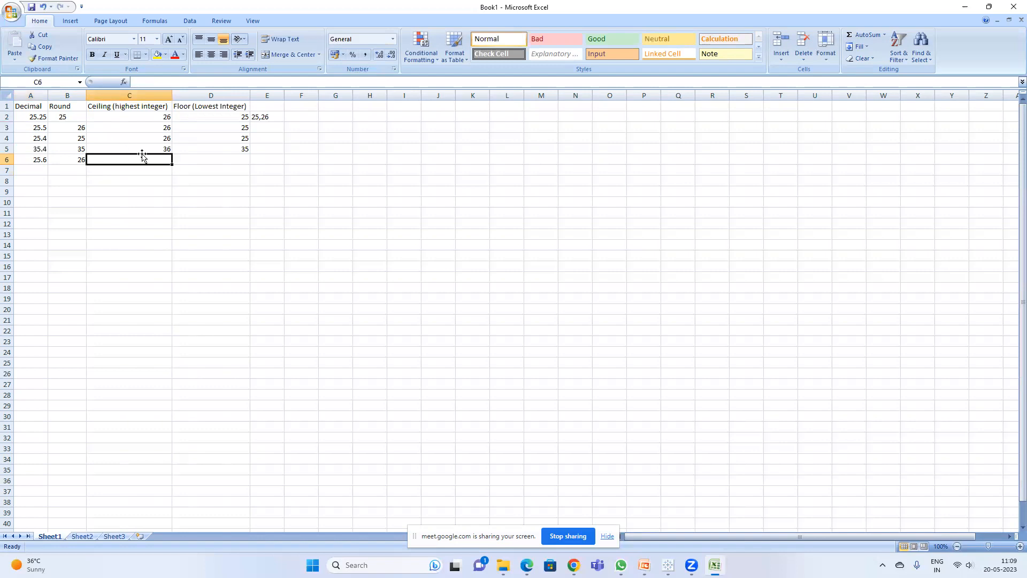
{"action": "type", "text": "26"}
{"action": "key", "text": "Return"}
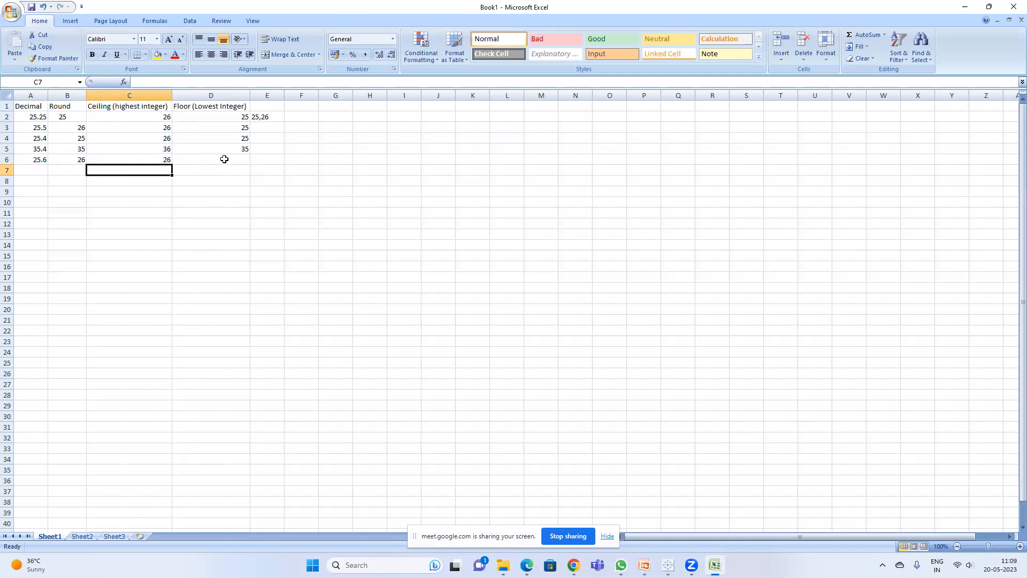
{"action": "left_click", "coordinate": [224, 159]}
{"action": "type", "text": "25"}
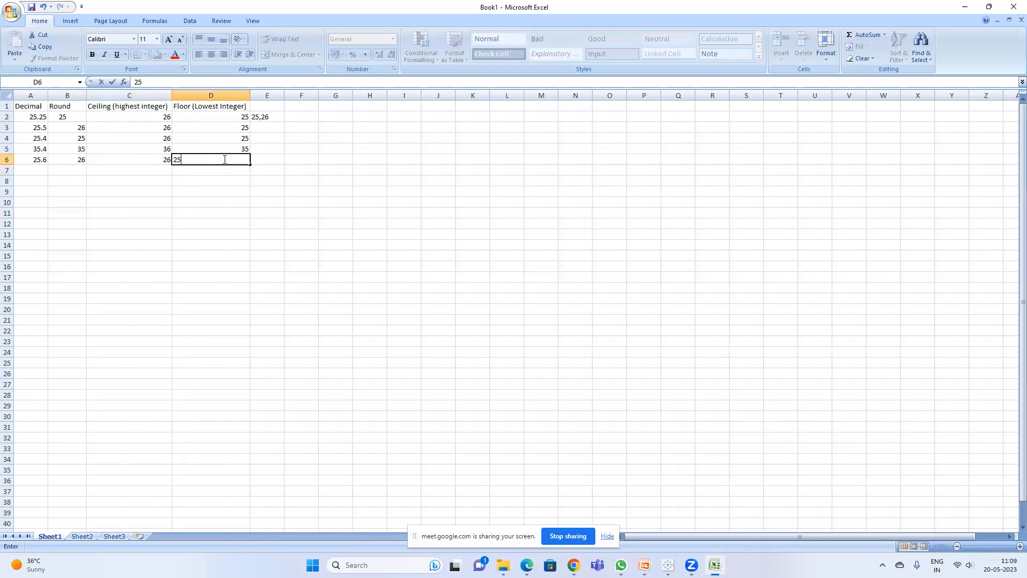
{"action": "key", "text": "Return"}
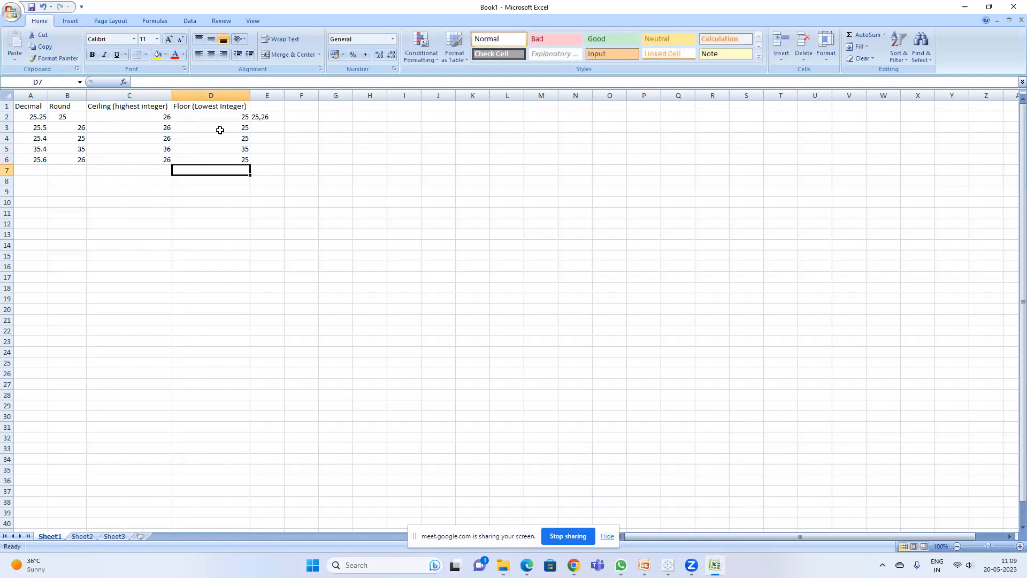
Step: Enter 36.25 in cell A7 and its rounded value 36 in cell B7
{"action": "left_click", "coordinate": [38, 173]}
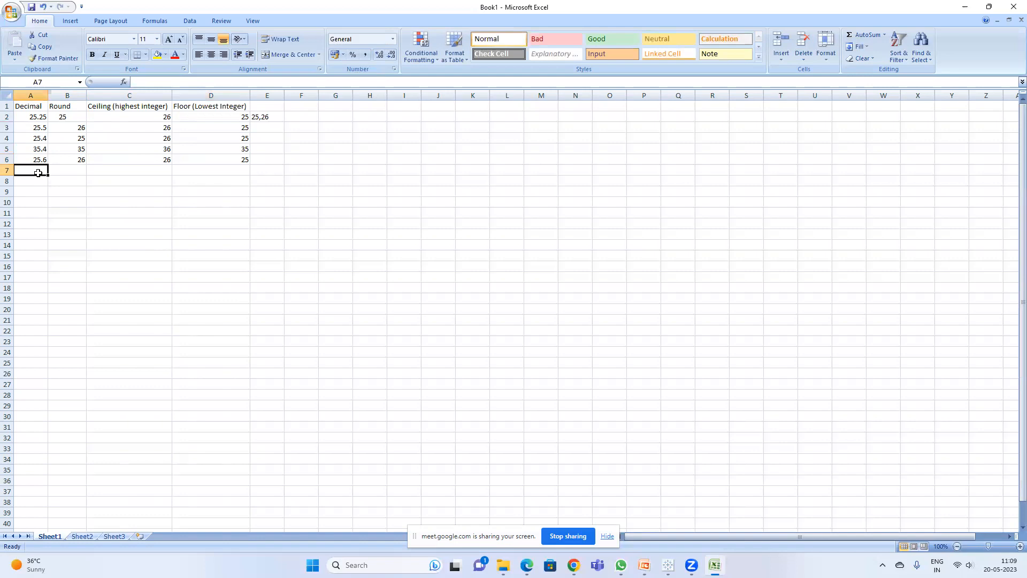
{"action": "type", "text": "36"}
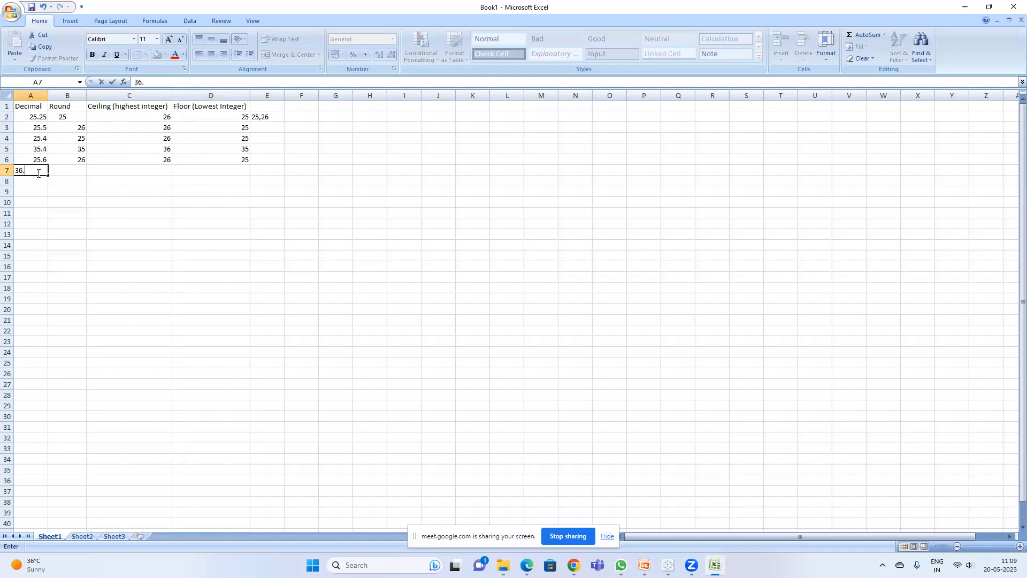
{"action": "type", "text": ".25"}
{"action": "key", "text": "Return"}
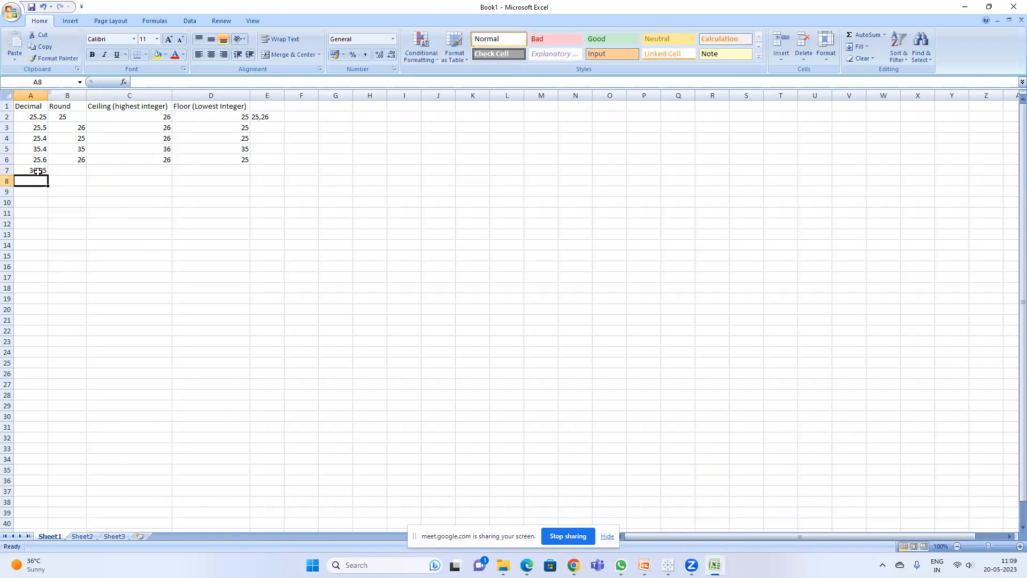
{"action": "left_click", "coordinate": [75, 171]}
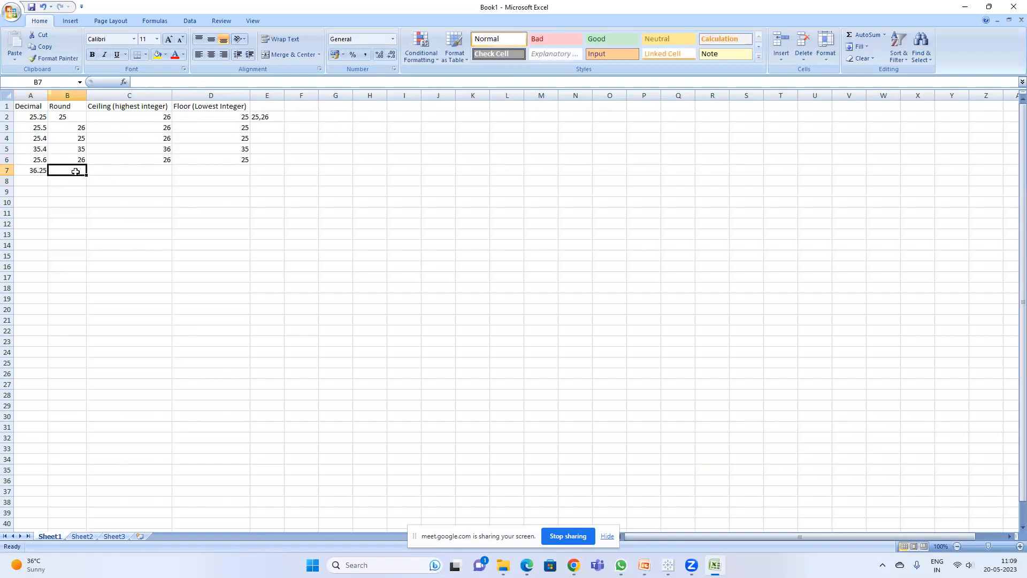
{"action": "type", "text": "36"}
{"action": "key", "text": "Return"}
Step: Enter the note "36,37" in cell E7
{"action": "left_click", "coordinate": [131, 171]}
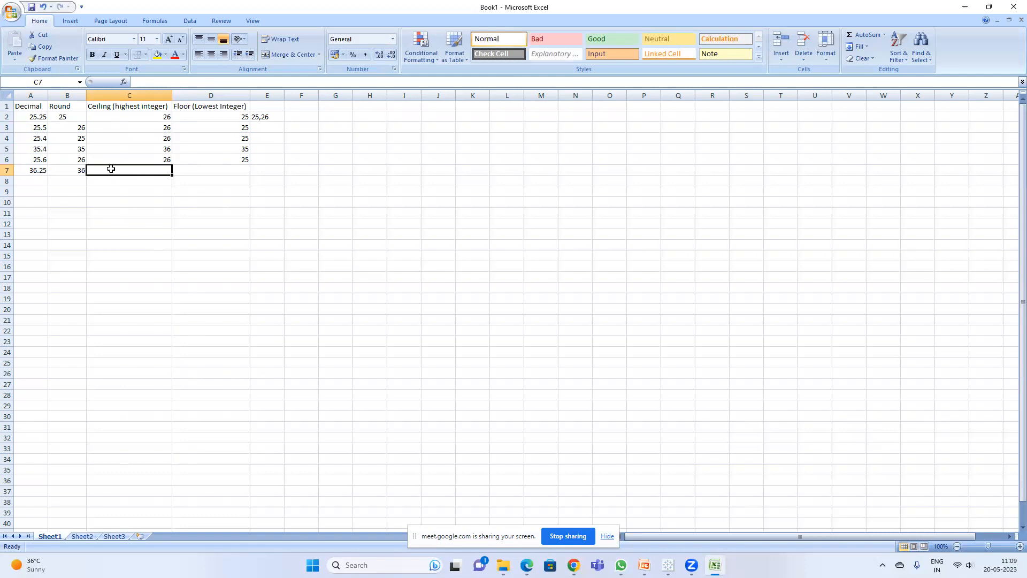
{"action": "left_click", "coordinate": [262, 169]}
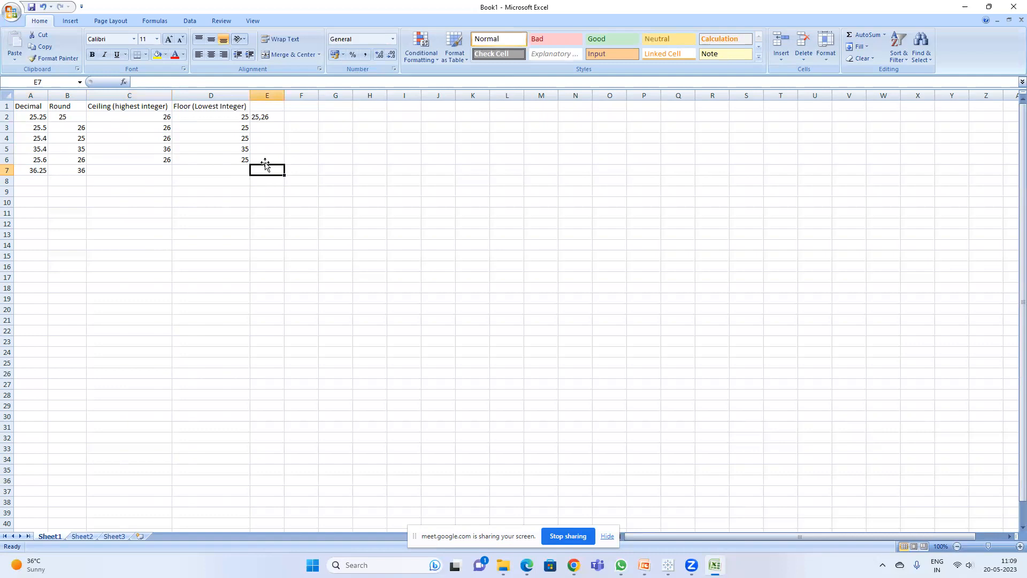
{"action": "type", "text": "36,37"}
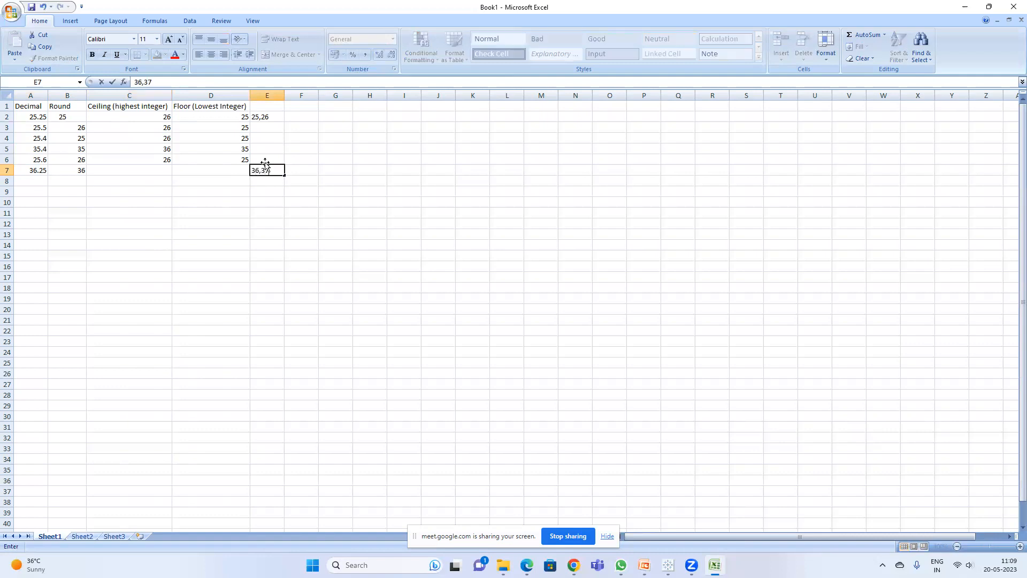
{"action": "key", "text": "Return"}
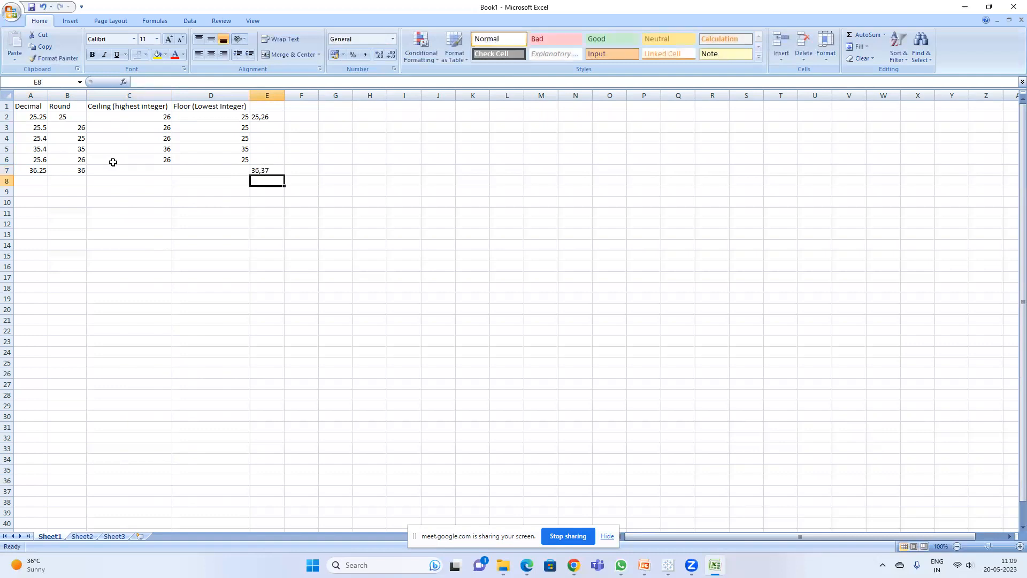
Step: Enter the ceiling value 37 in C7 and the floor value 36 in D7 for 36.25
{"action": "left_click", "coordinate": [80, 170]}
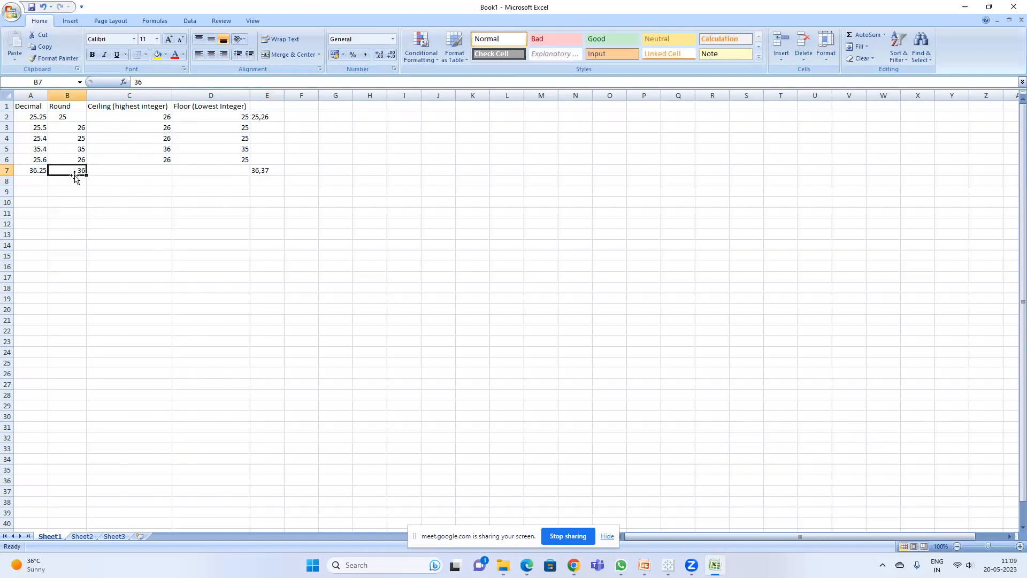
{"action": "left_click", "coordinate": [155, 173]}
{"action": "type", "text": "37"}
{"action": "key", "text": "Return"}
{"action": "left_click", "coordinate": [219, 168]}
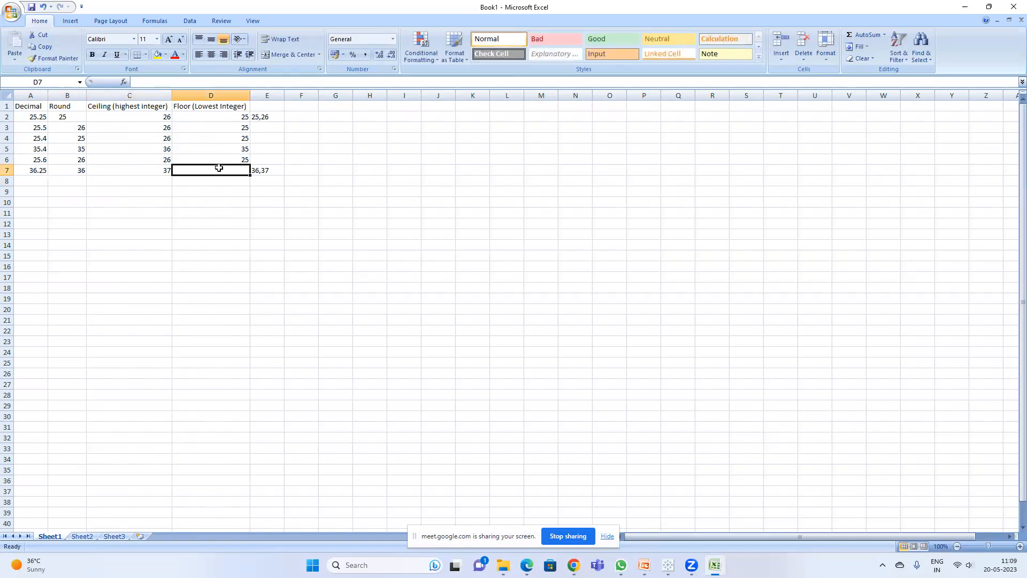
{"action": "type", "text": "36"}
{"action": "key", "text": "Return"}
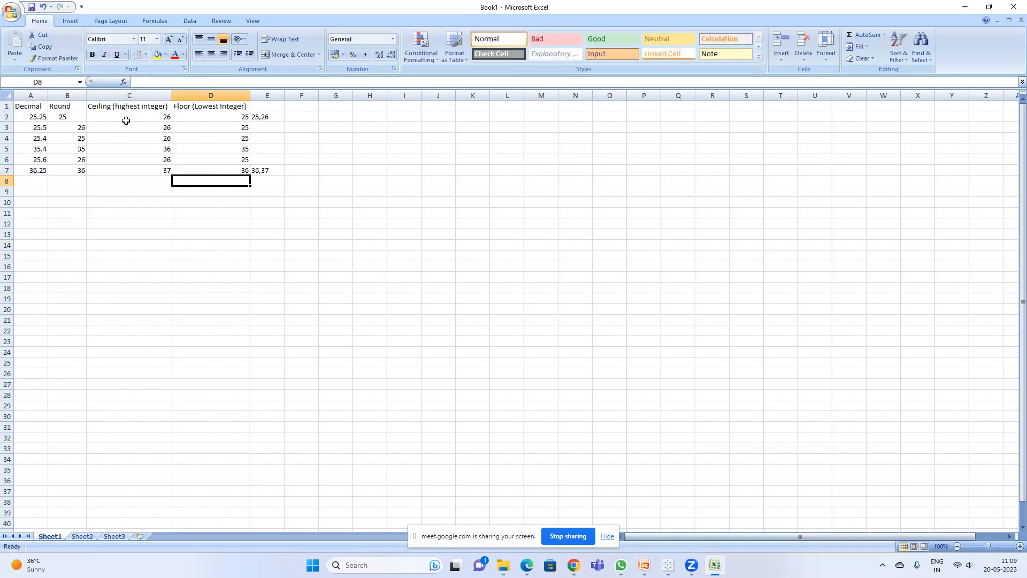
Step: Switch briefly to the Tableau calculation editor and return to the spreadsheet
{"action": "mouse_move", "coordinate": [677, 560]}
{"action": "left_click", "coordinate": [652, 541]}
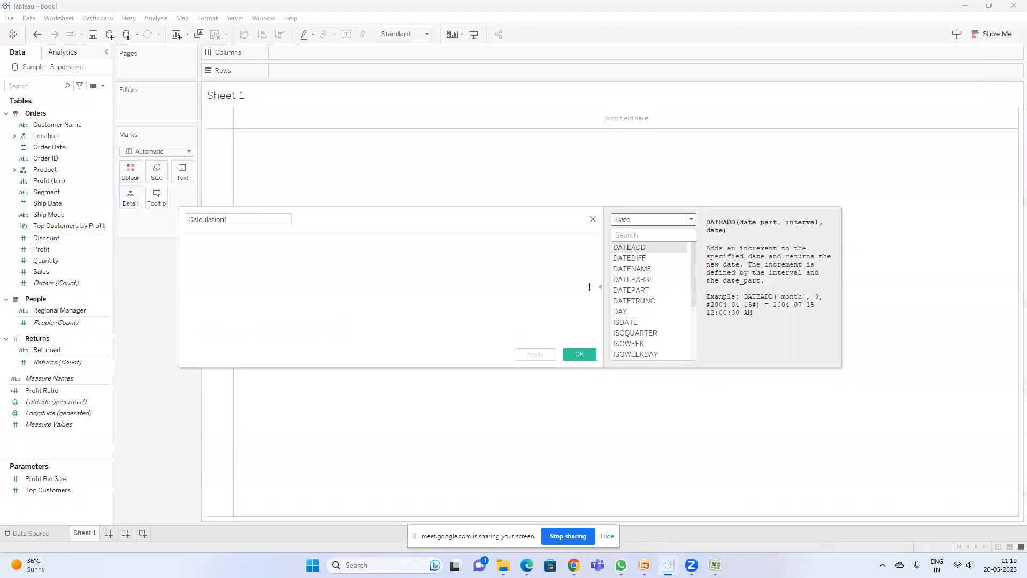
{"action": "left_click", "coordinate": [966, 6]}
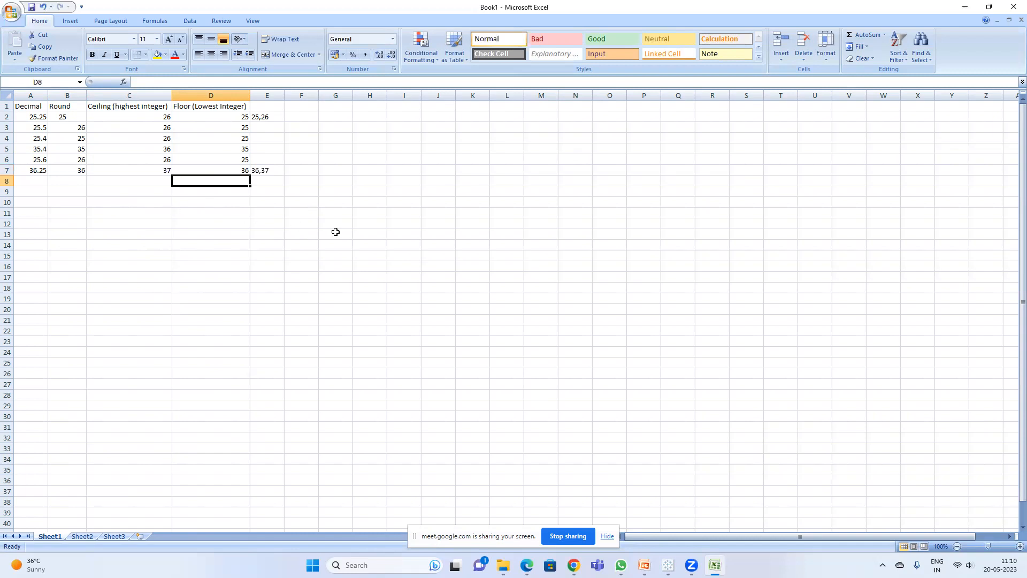
Step: Enter 992 as a scratch value in cell D10
{"action": "type", "text": "395"}
{"action": "key", "text": "BackSpace"}
{"action": "key", "text": "BackSpace"}
{"action": "key", "text": "BackSpace"}
{"action": "key", "text": "Return"}
{"action": "key", "text": "Return"}
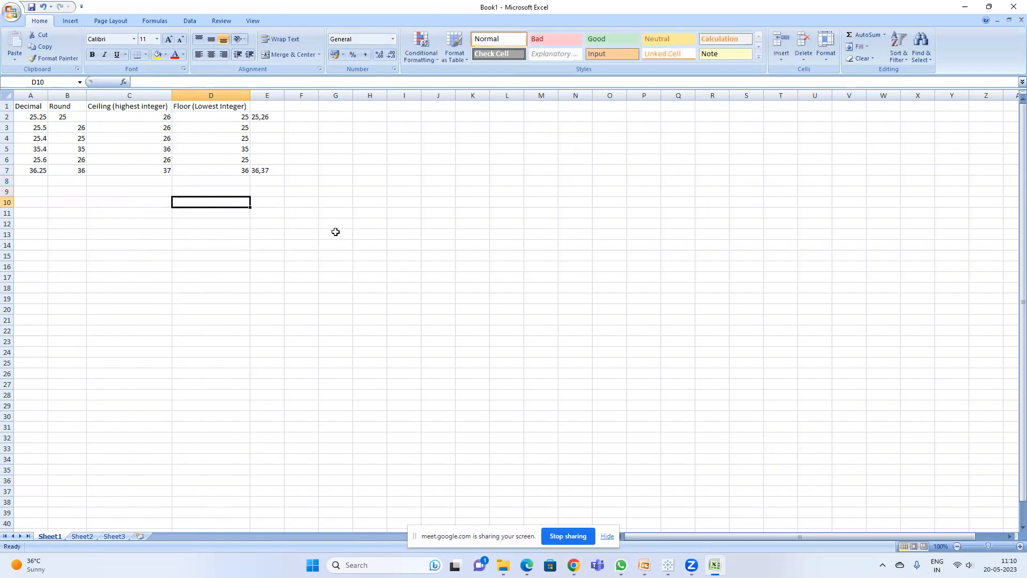
{"action": "type", "text": "3"}
{"action": "type", "text": "992"}
{"action": "key", "text": "Return"}
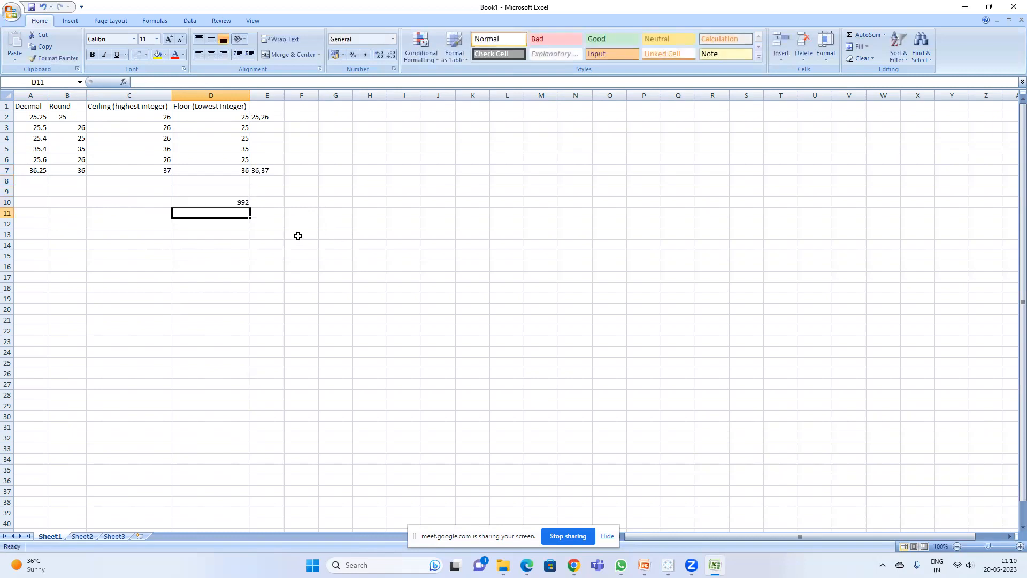
Step: Enter 990 in D13 and 1000 in F10, then clear the range D10:F15
{"action": "left_click", "coordinate": [235, 199]}
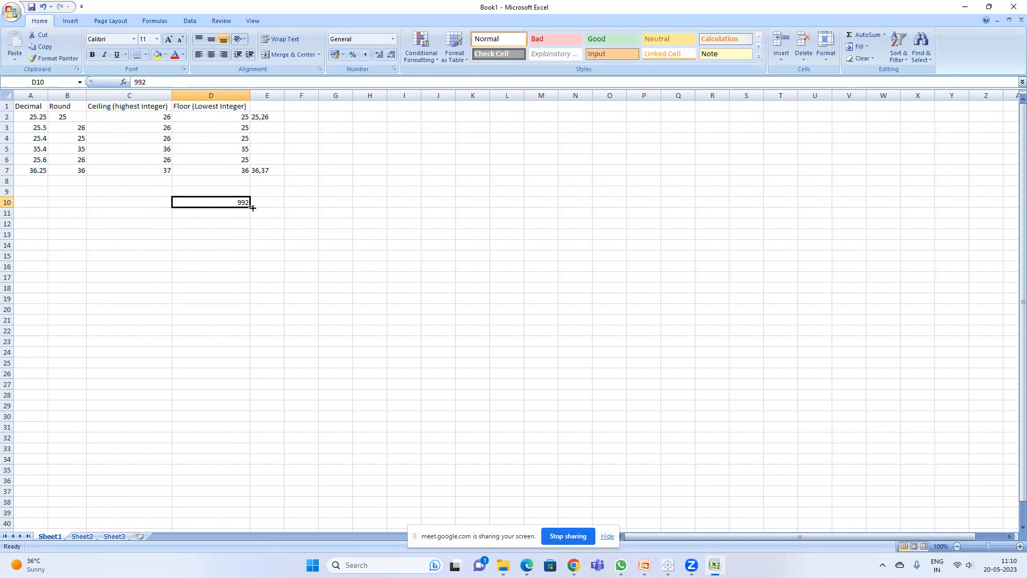
{"action": "left_click", "coordinate": [210, 230]}
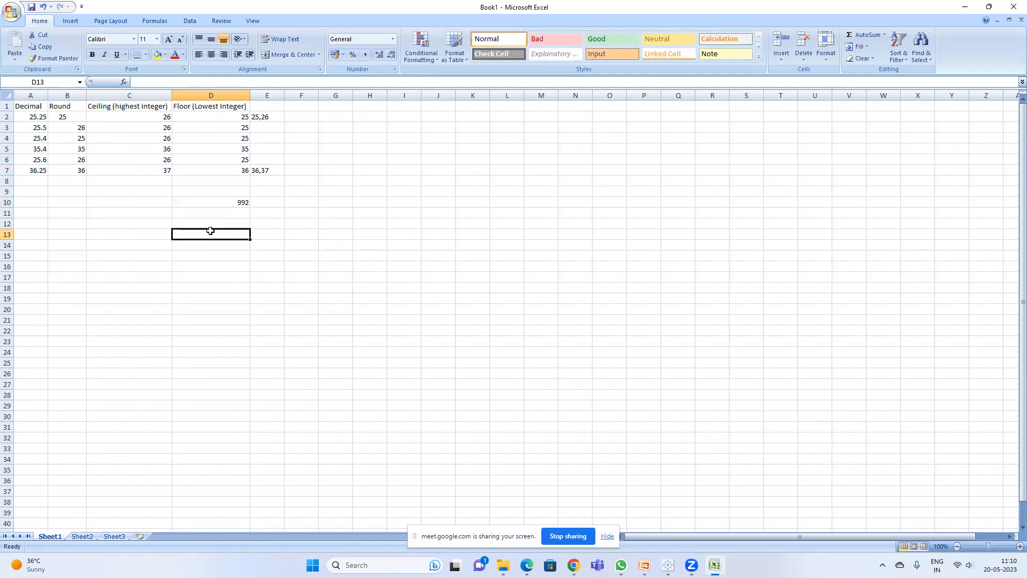
{"action": "type", "text": "990"}
{"action": "key", "text": "Return"}
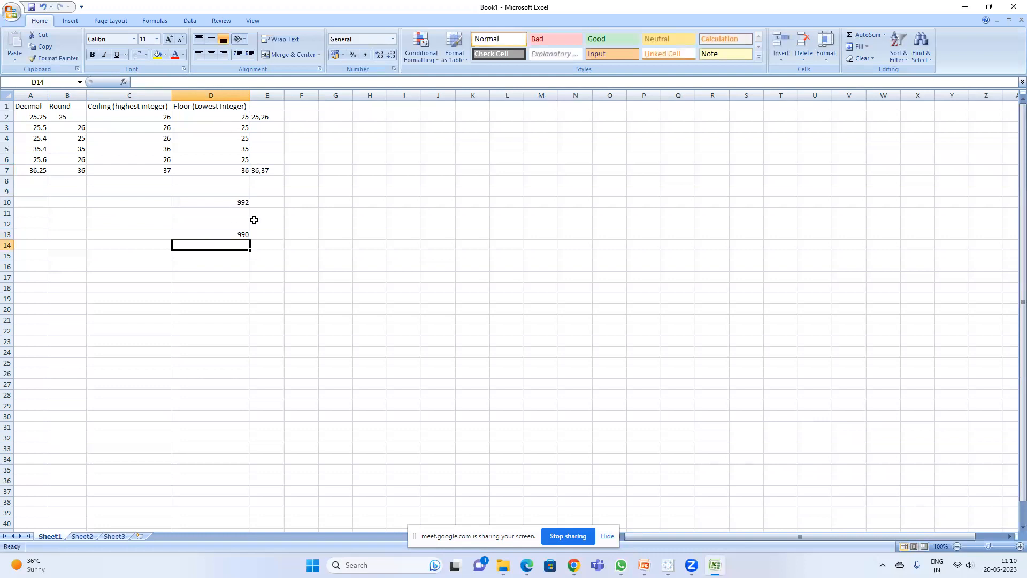
{"action": "left_click", "coordinate": [286, 199]}
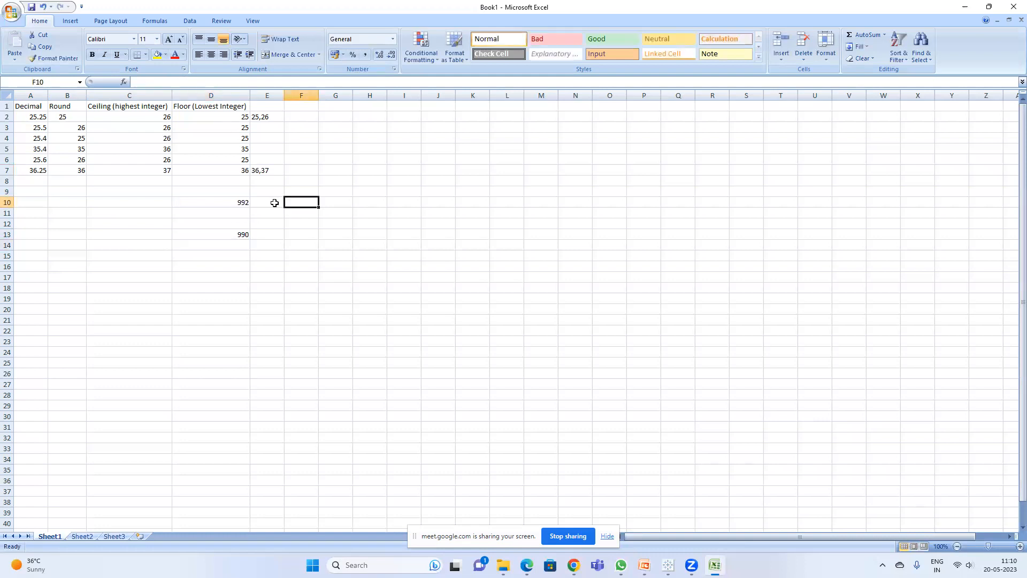
{"action": "type", "text": "1000"}
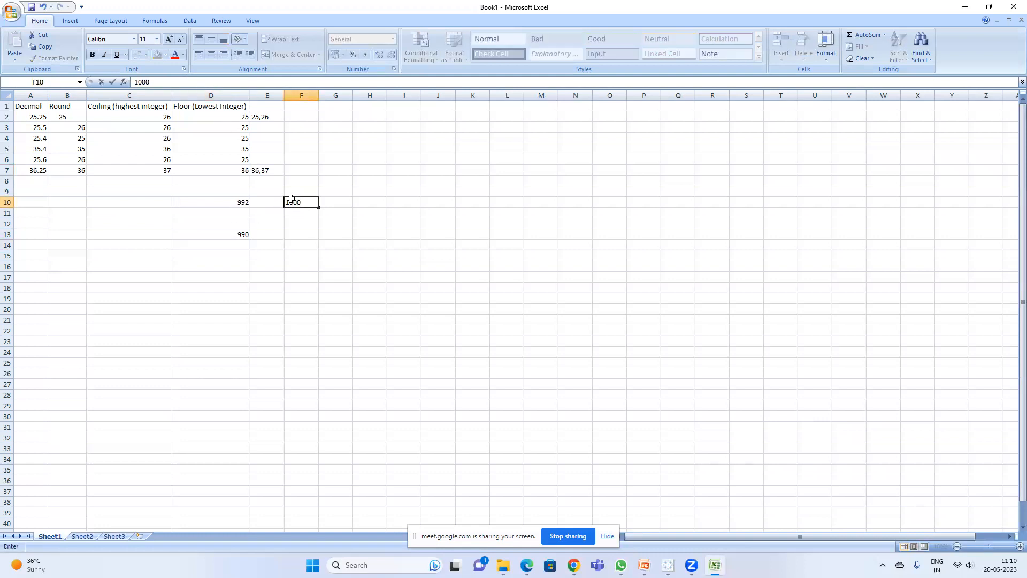
{"action": "key", "text": "Return"}
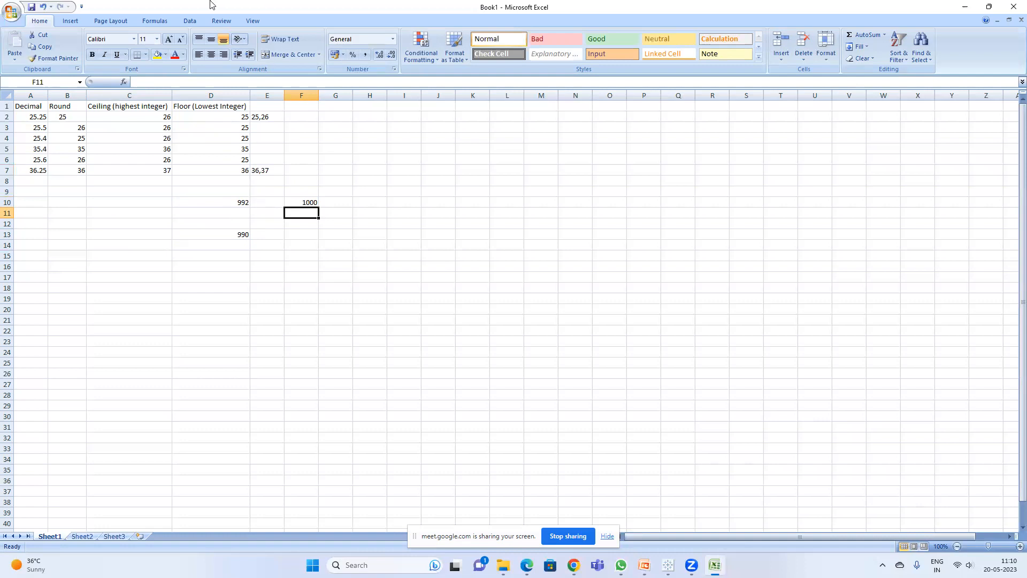
{"action": "left_click_drag", "start_coordinate": [227, 201], "coordinate": [318, 257]}
{"action": "key", "text": "Delete"}
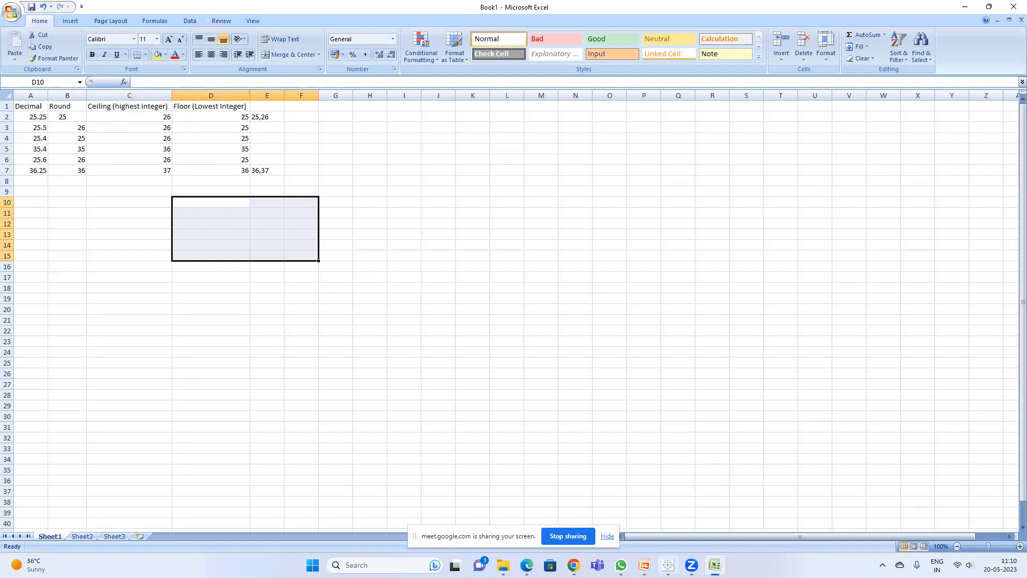
Step: Switch to Tableau's calculated field editor
{"action": "left_click", "coordinate": [668, 565]}
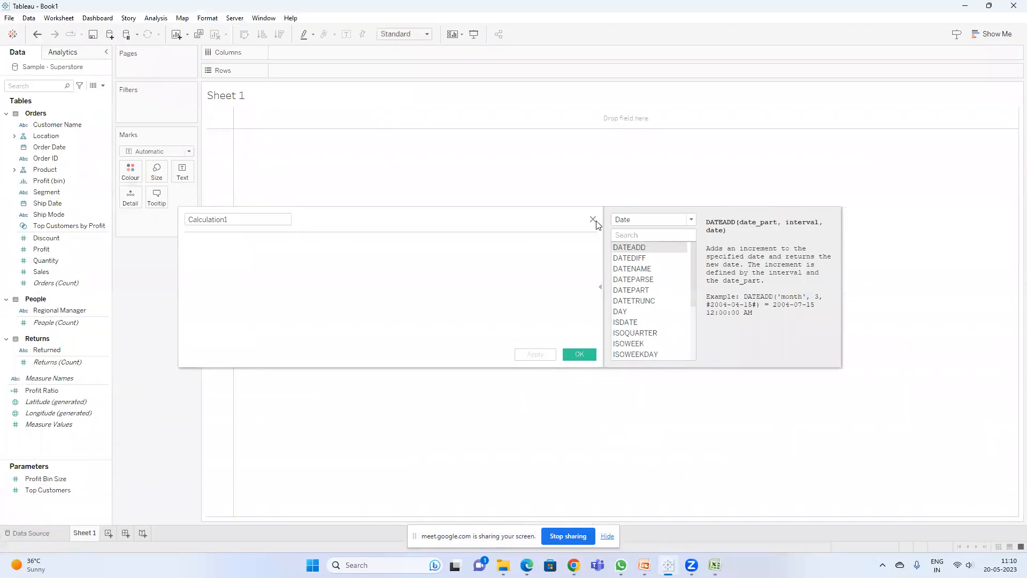
Step: Close the calculation editor and place Sales on Rows of the worksheet
{"action": "left_click", "coordinate": [592, 220]}
{"action": "left_click", "coordinate": [36, 86]}
{"action": "type", "text": "sa"}
{"action": "left_click_drag", "start_coordinate": [48, 132], "coordinate": [295, 75]}
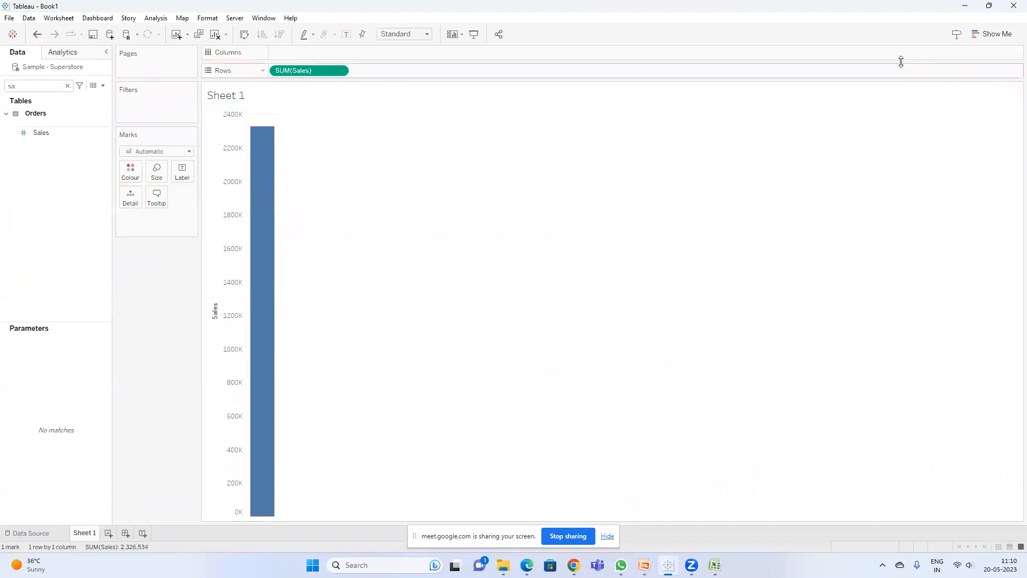
Step: Switch the view to a text table and add Country/Region to Rows
{"action": "left_click", "coordinate": [992, 34]}
{"action": "left_click", "coordinate": [941, 63]}
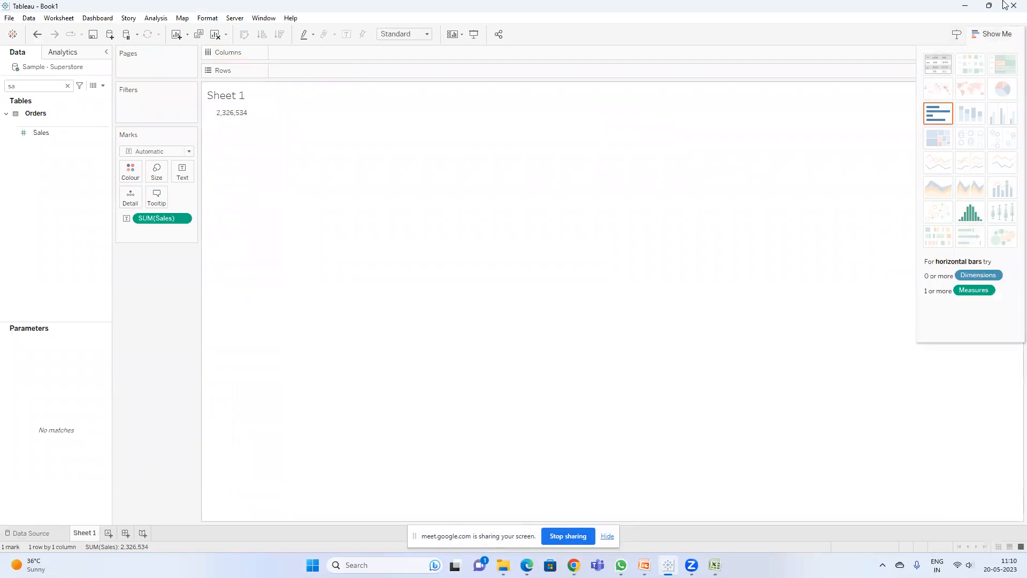
{"action": "left_click", "coordinate": [37, 87]}
{"action": "type", "text": "sa"}
{"action": "key", "text": "BackSpace"}
{"action": "key", "text": "BackSpace"}
{"action": "type", "text": "cou"}
{"action": "left_click_drag", "start_coordinate": [65, 136], "coordinate": [359, 96]}
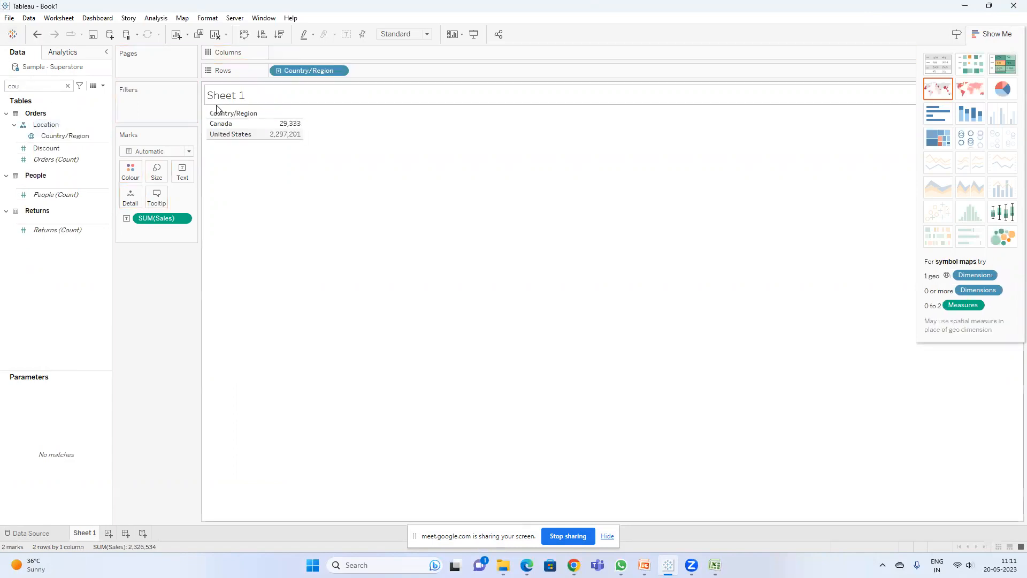
Step: Format the SUM(Sales) numbers as Number (Custom) with two decimal places
{"action": "right_click", "coordinate": [155, 222]}
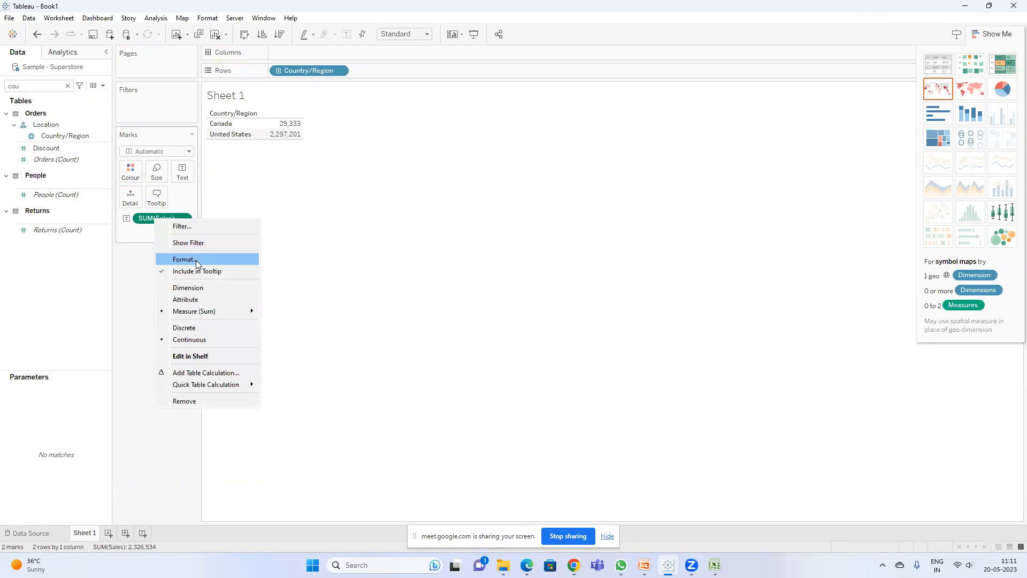
{"action": "left_click", "coordinate": [197, 263]}
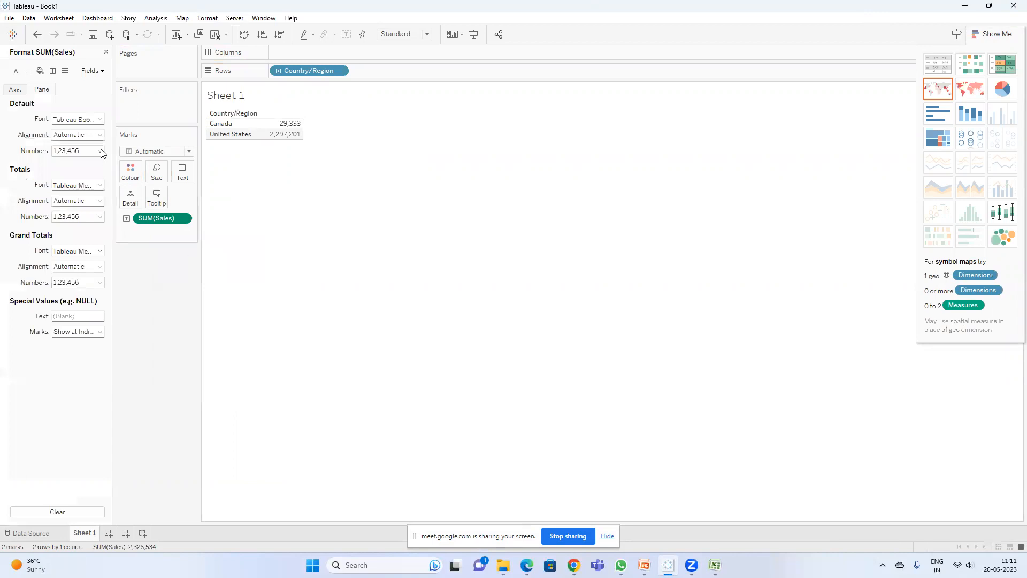
{"action": "left_click", "coordinate": [69, 151]}
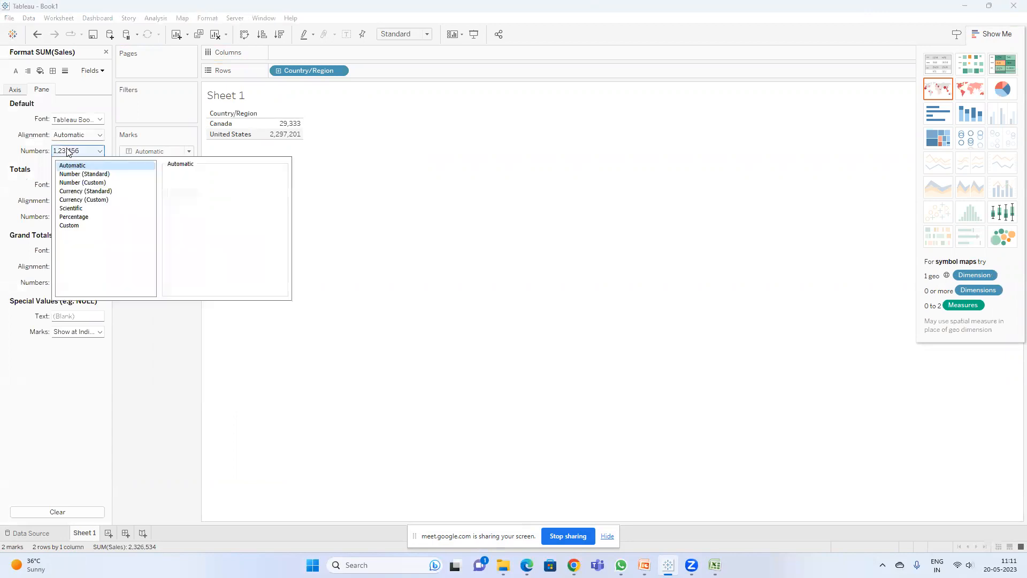
{"action": "left_click", "coordinate": [93, 185]}
{"action": "left_click", "coordinate": [387, 175]}
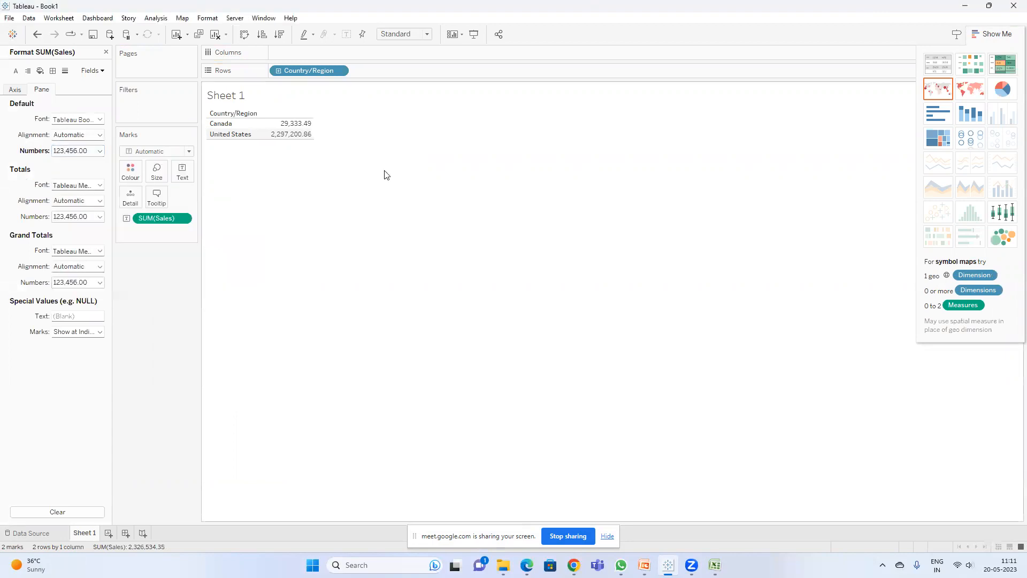
{"action": "left_click", "coordinate": [77, 151]}
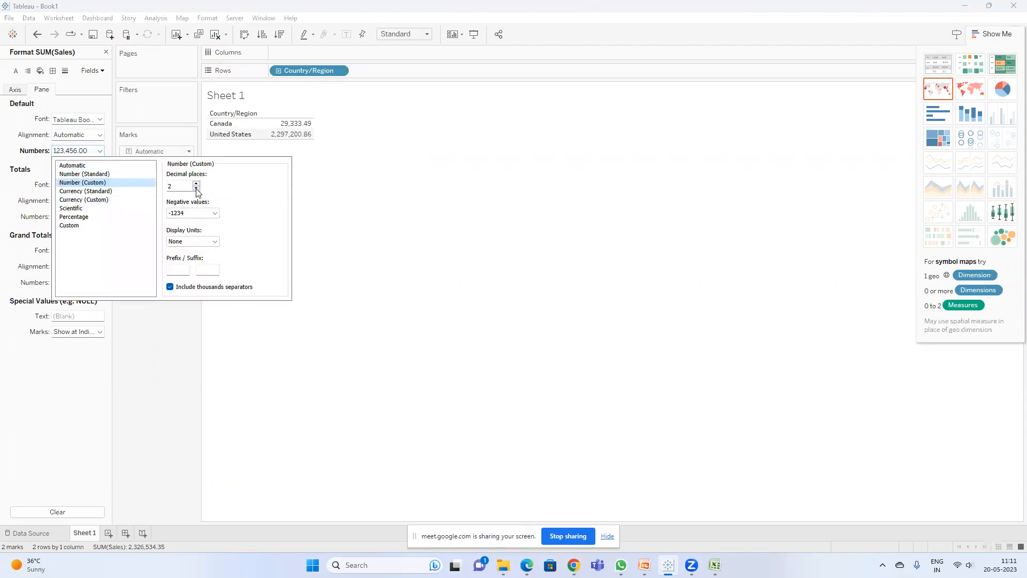
{"action": "left_click", "coordinate": [197, 184]}
{"action": "left_click", "coordinate": [197, 188]}
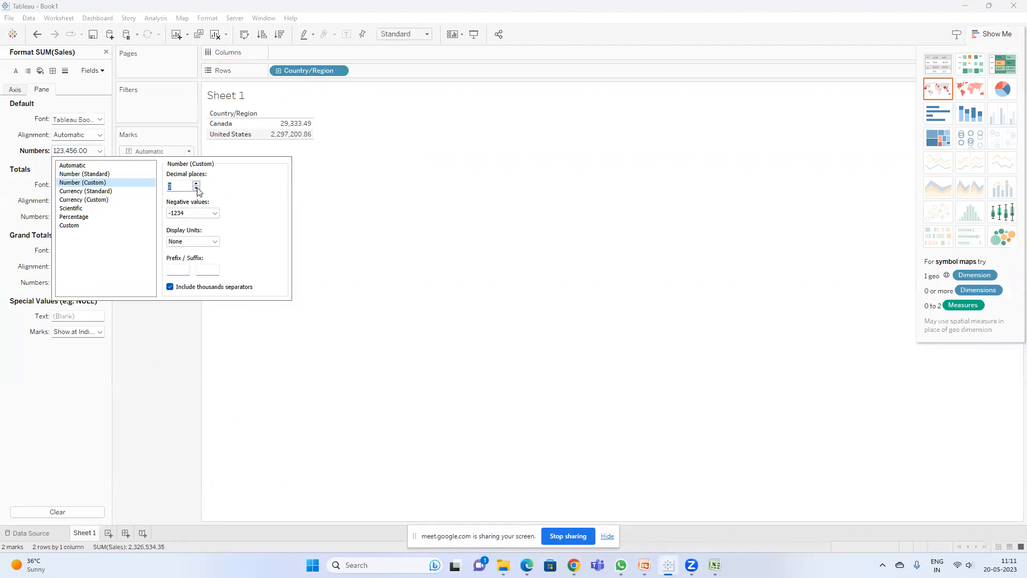
{"action": "left_click", "coordinate": [367, 225]}
Step: Rename the worksheet to "Mathematical Round of"
{"action": "double_click", "coordinate": [90, 532]}
{"action": "type", "text": "Mathematical Round of"}
{"action": "key", "text": "Return"}
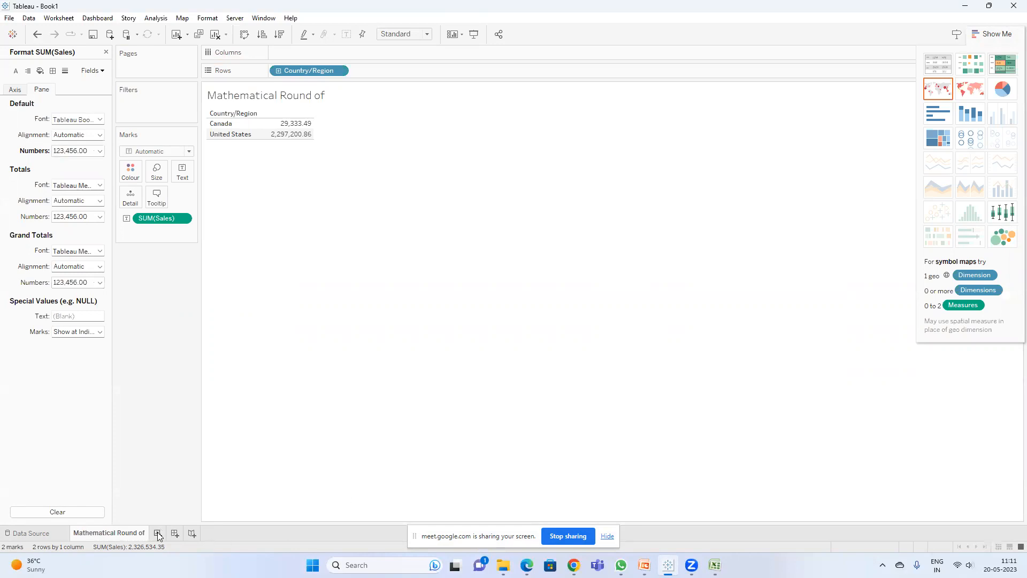
Step: Add a new worksheet with Country/Region on Rows and SUM(Sales) as the text values
{"action": "left_click", "coordinate": [157, 534]}
{"action": "left_click_drag", "start_coordinate": [51, 137], "coordinate": [319, 69]}
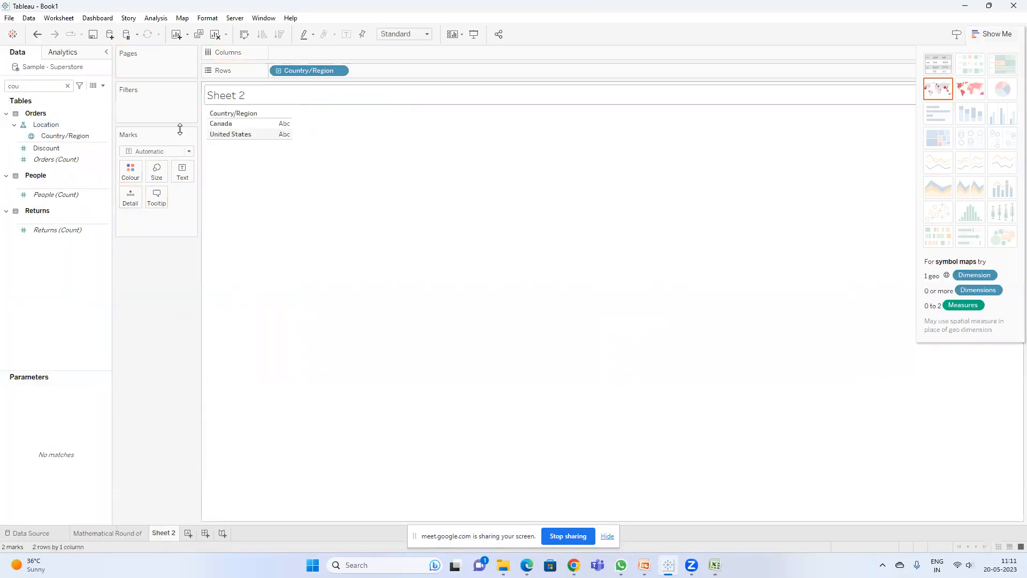
{"action": "left_click", "coordinate": [41, 84]}
{"action": "type", "text": "cou"}
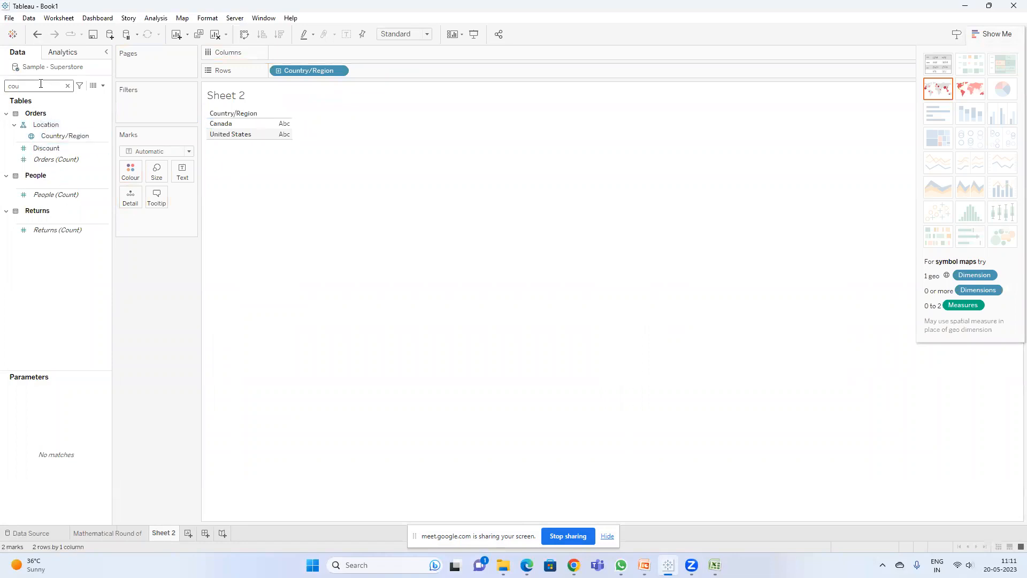
{"action": "key", "text": "BackSpace"}
{"action": "key", "text": "BackSpace"}
{"action": "key", "text": "BackSpace"}
{"action": "type", "text": "sa"}
{"action": "double_click", "coordinate": [57, 132]}
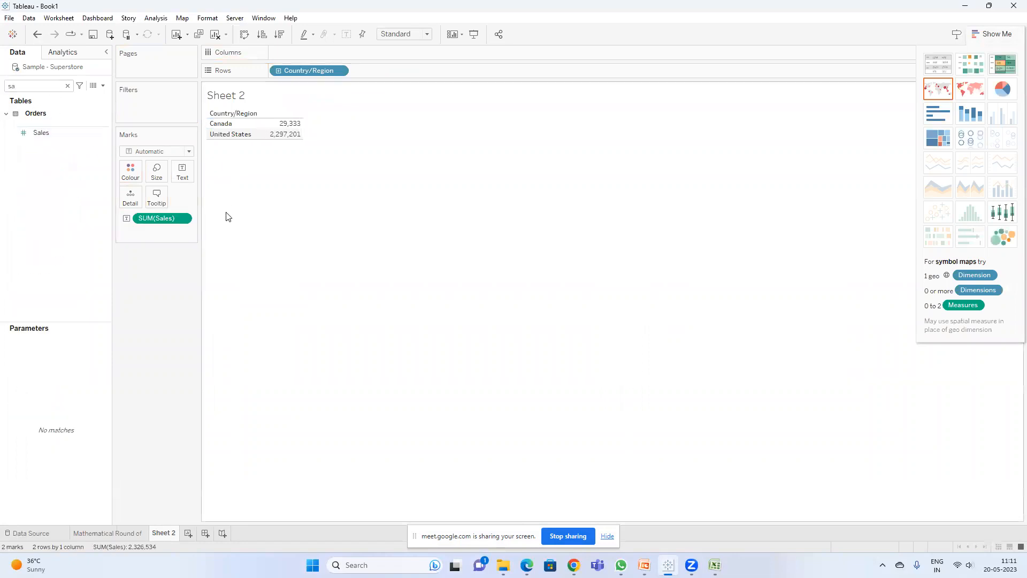
{"action": "right_click", "coordinate": [171, 223]}
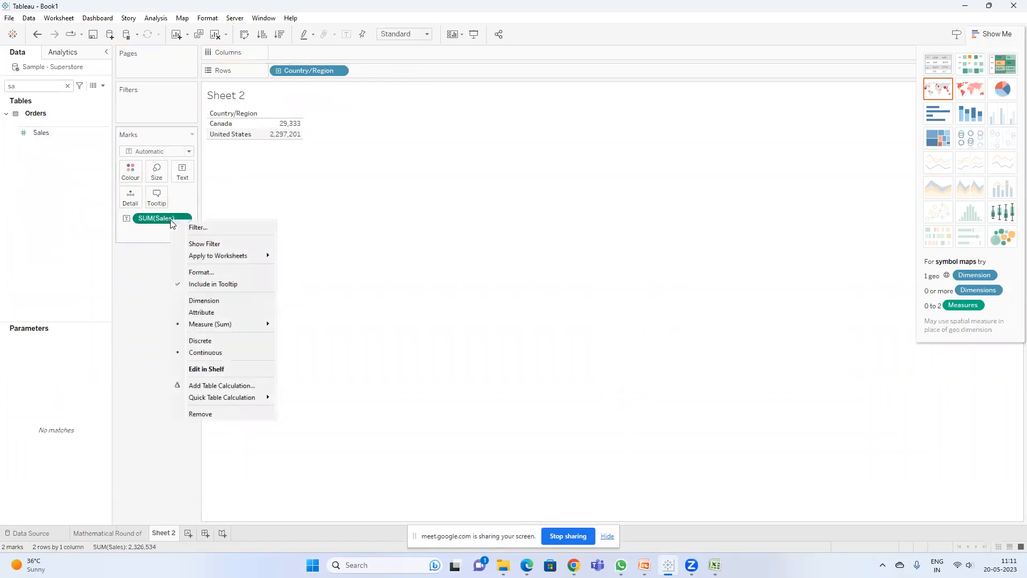
{"action": "left_click", "coordinate": [416, 266]}
Step: Create a calculated field named Ceiling with the formula CEILING(SUM([Sales]))
{"action": "left_click", "coordinate": [103, 86]}
{"action": "left_click", "coordinate": [70, 98]}
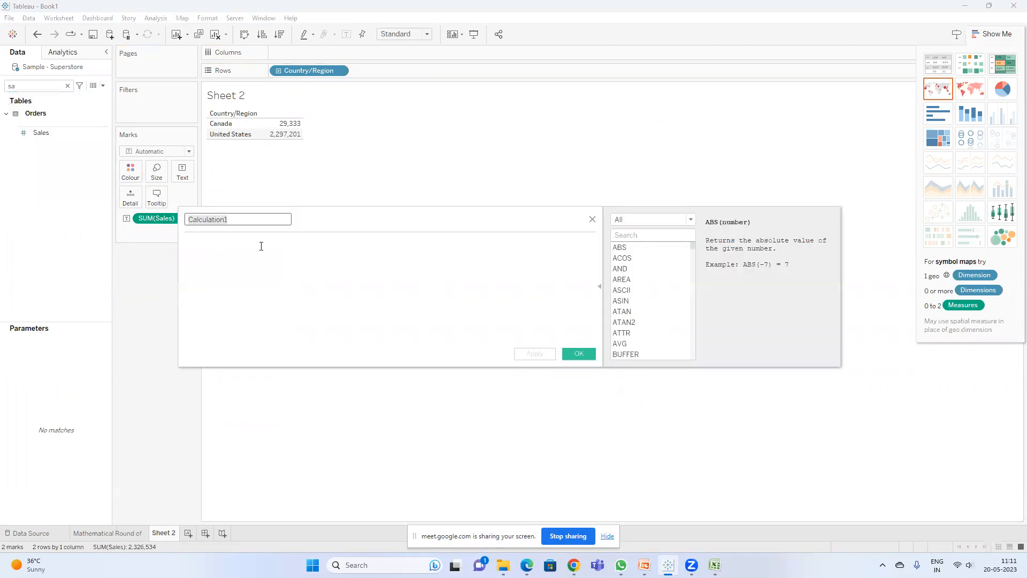
{"action": "double_click", "coordinate": [231, 218]}
{"action": "type", "text": "Ce"}
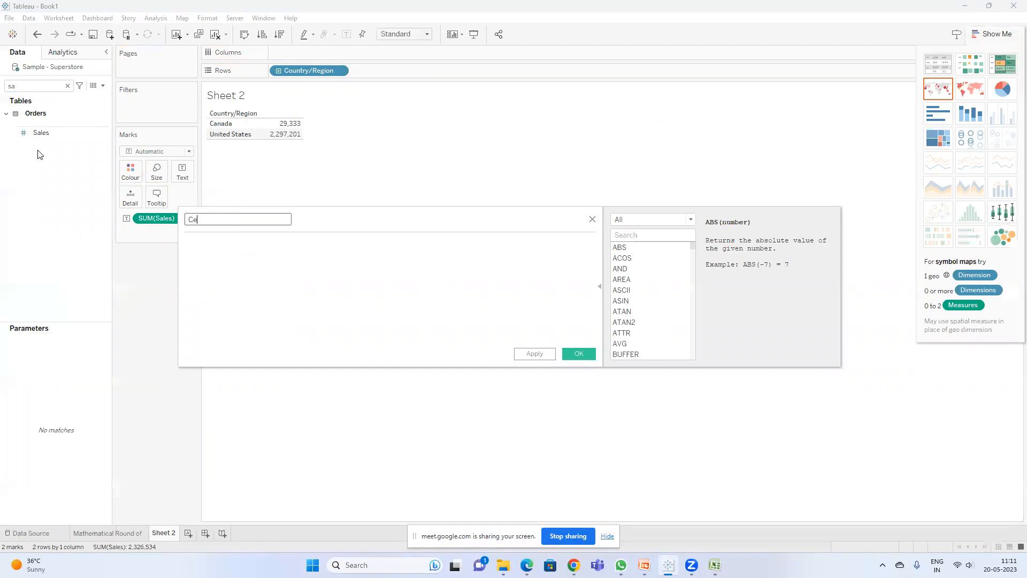
{"action": "key", "text": "Tab"}
{"action": "type", "text": "sum"}
{"action": "key", "text": "BackSpace"}
{"action": "key", "text": "BackSpace"}
{"action": "key", "text": "BackSpace"}
{"action": "type", "text": "ceil"}
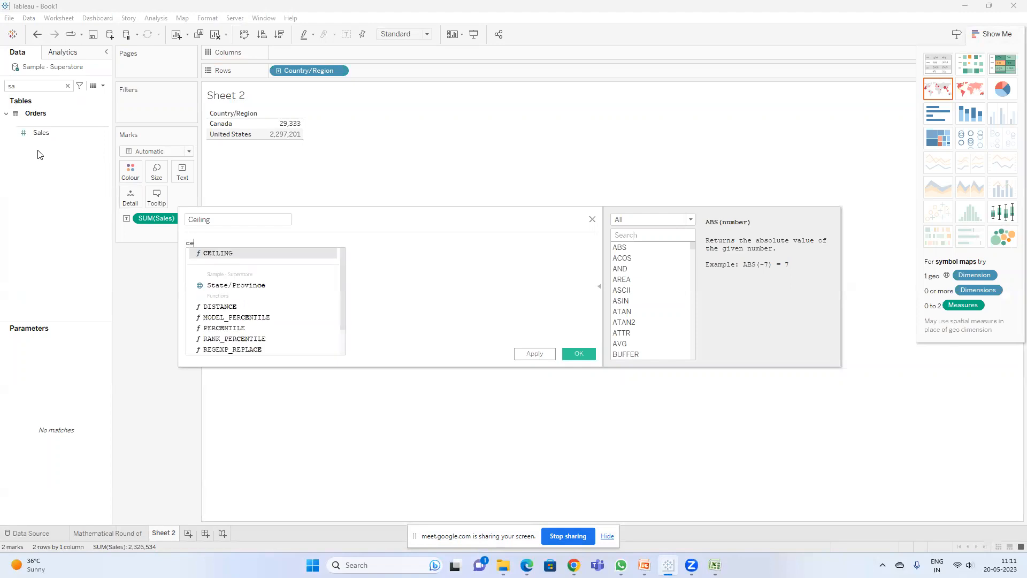
{"action": "key", "text": "Return"}
{"action": "type", "text": "sum"}
{"action": "key", "text": "Return"}
{"action": "type", "text": "sal))"}
{"action": "key", "text": "Return"}
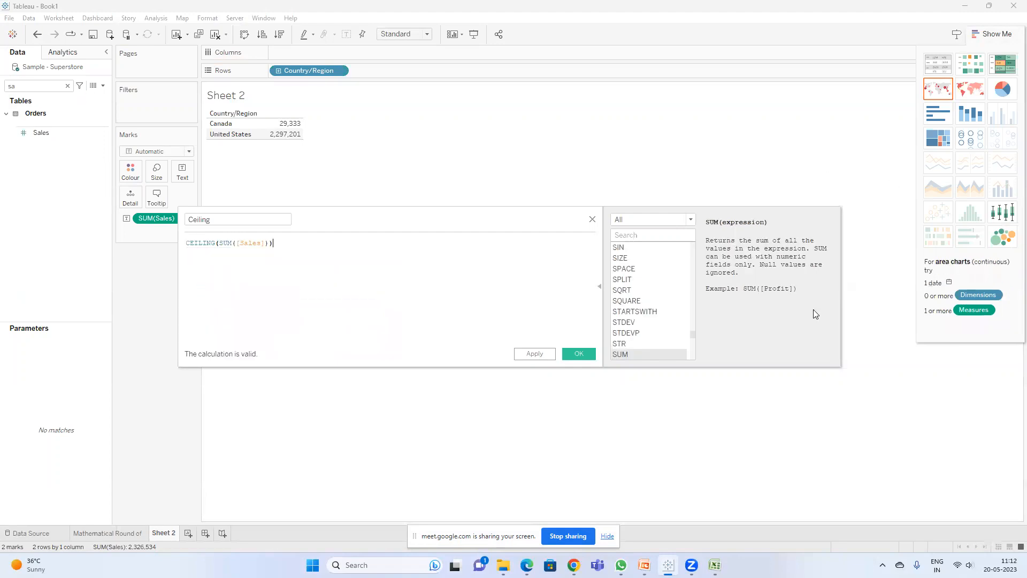
{"action": "left_click", "coordinate": [569, 356]}
Step: Replace SUM(Sales) on the Marks card with the Ceiling calculated field
{"action": "left_click_drag", "start_coordinate": [152, 218], "coordinate": [155, 307]}
{"action": "left_click", "coordinate": [67, 86]}
{"action": "type", "text": "ce"}
{"action": "left_click_drag", "start_coordinate": [35, 165], "coordinate": [189, 183]}
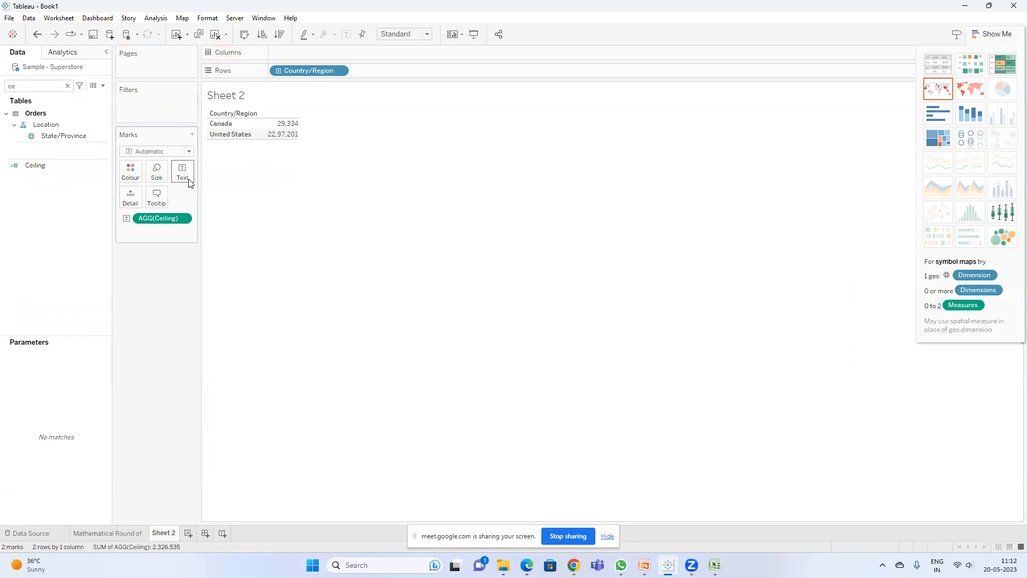
Step: Rename the new worksheet to "Ceiling"
{"action": "left_click", "coordinate": [174, 537]}
{"action": "type", "text": "Ceiling"}
{"action": "key", "text": "Return"}
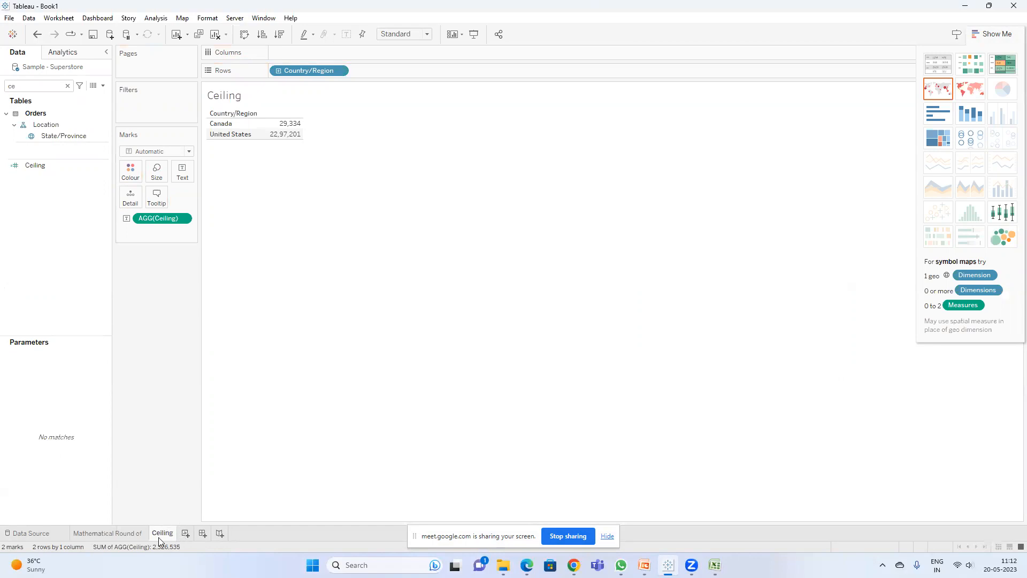
Step: Duplicate the Ceiling worksheet and remove the Ceiling measure from the copy's Marks card
{"action": "right_click", "coordinate": [158, 537]}
{"action": "left_click", "coordinate": [203, 438]}
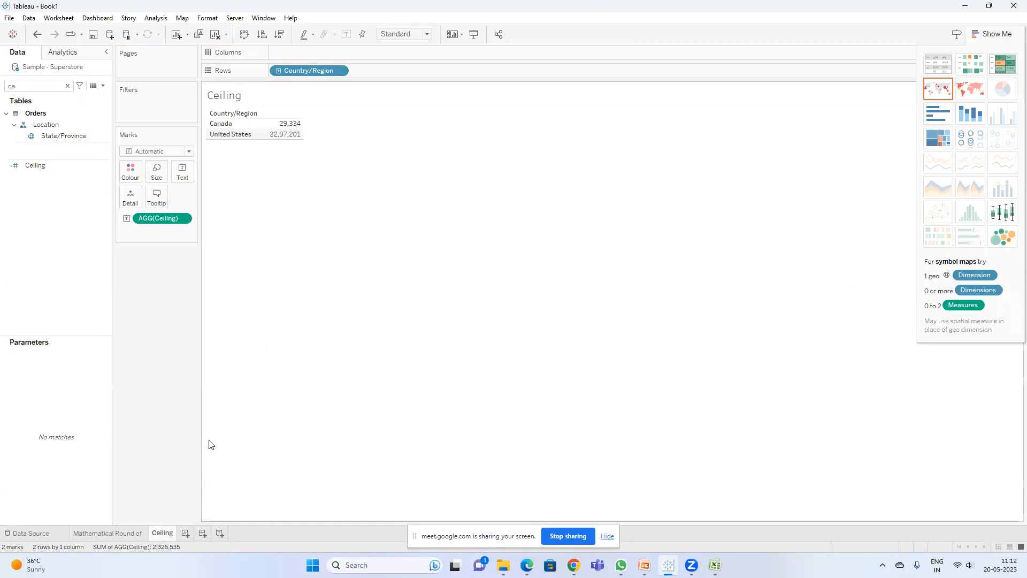
{"action": "left_click_drag", "start_coordinate": [155, 217], "coordinate": [156, 274]}
Step: Duplicate the Ceiling calculated field
{"action": "left_click", "coordinate": [35, 166]}
{"action": "right_click", "coordinate": [35, 163]}
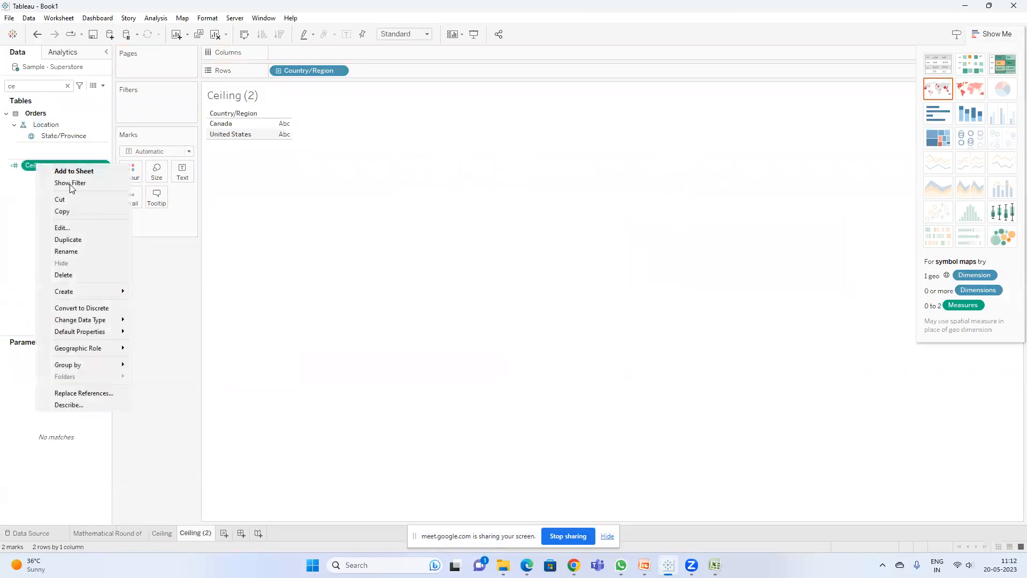
{"action": "left_click", "coordinate": [69, 237]}
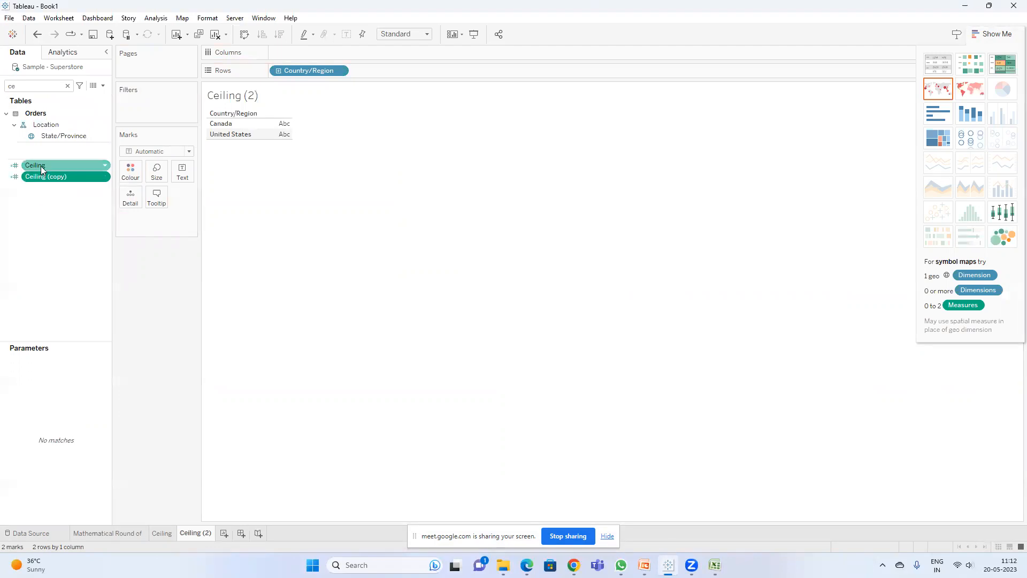
{"action": "right_click", "coordinate": [51, 166]}
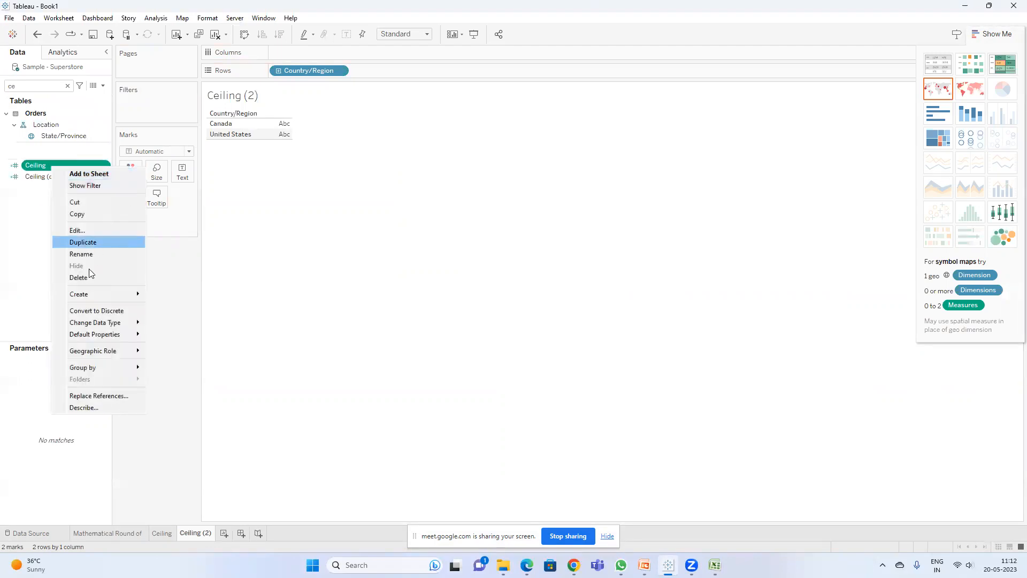
{"action": "left_click", "coordinate": [18, 232]}
Step: Edit the copied field, renaming it Floor and changing its formula to FLOOR(SUM([Sales]))
{"action": "left_click", "coordinate": [57, 178]}
{"action": "right_click", "coordinate": [56, 184]}
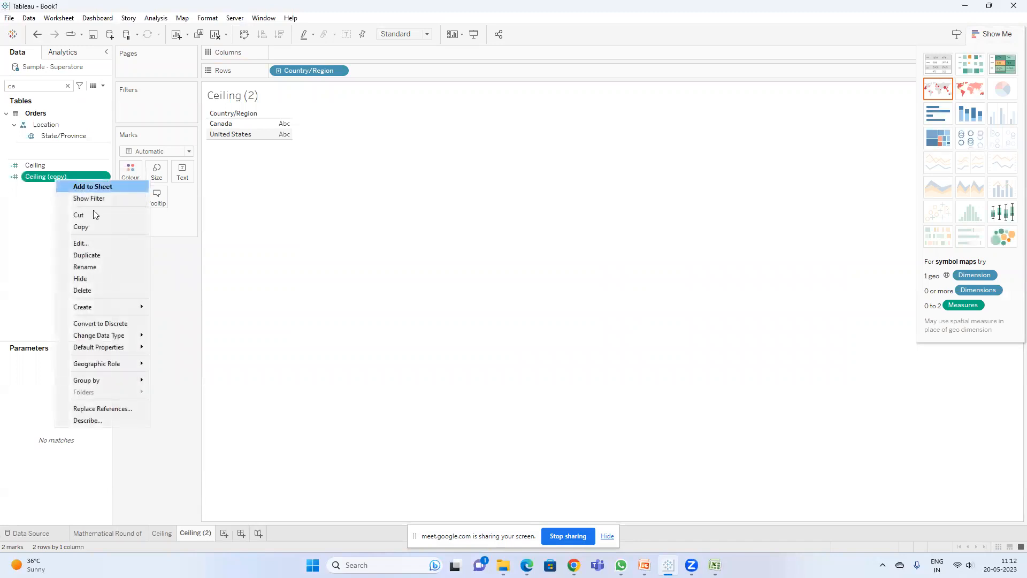
{"action": "left_click", "coordinate": [81, 244]}
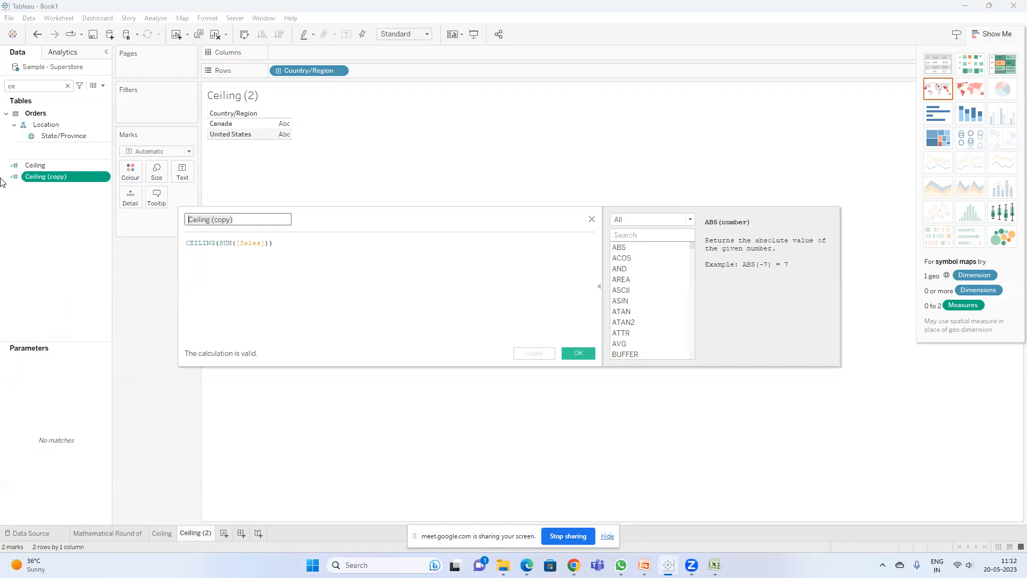
{"action": "type", "text": "Floo"}
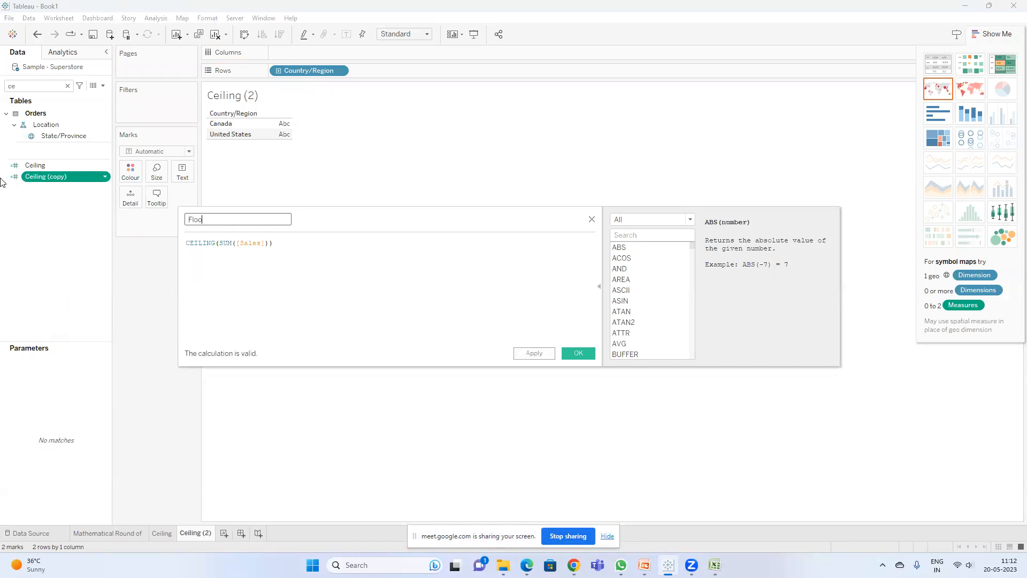
{"action": "type", "text": "r"}
{"action": "key", "text": "Tab"}
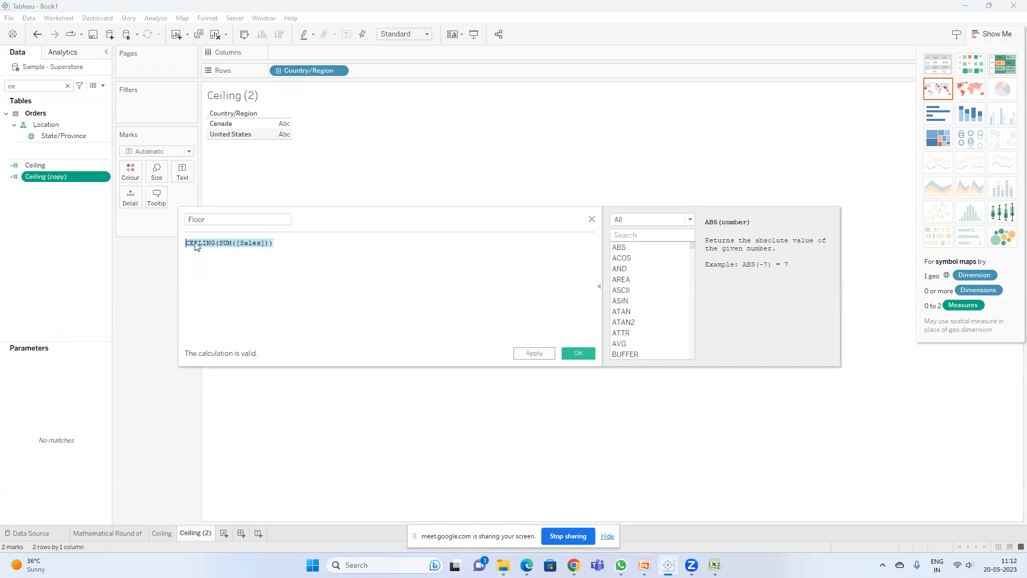
{"action": "double_click", "coordinate": [194, 244]}
{"action": "type", "text": "floor"}
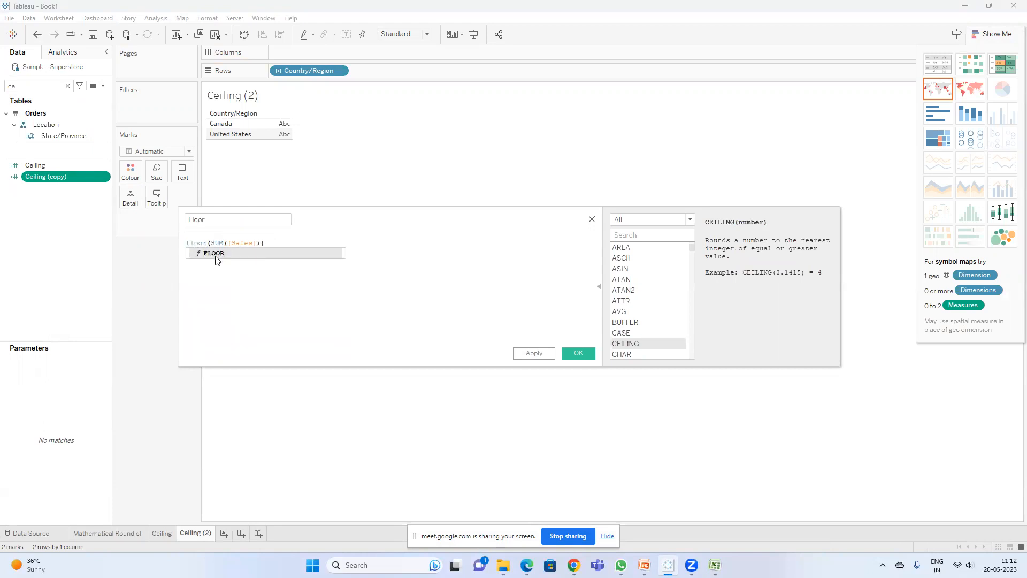
{"action": "left_click", "coordinate": [217, 253]}
{"action": "left_click", "coordinate": [576, 354]}
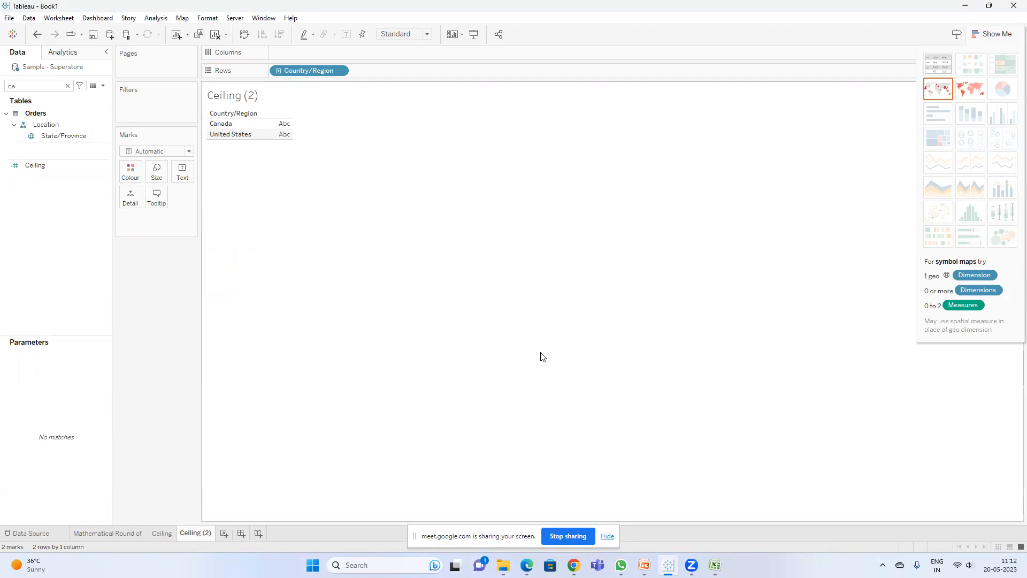
Step: Search for the Floor field and place it on the Text mark of the duplicated sheet
{"action": "left_click", "coordinate": [42, 84]}
{"action": "key", "text": "BackSpace"}
{"action": "key", "text": "BackSpace"}
{"action": "type", "text": "flo"}
{"action": "left_click_drag", "start_coordinate": [37, 119], "coordinate": [183, 173]}
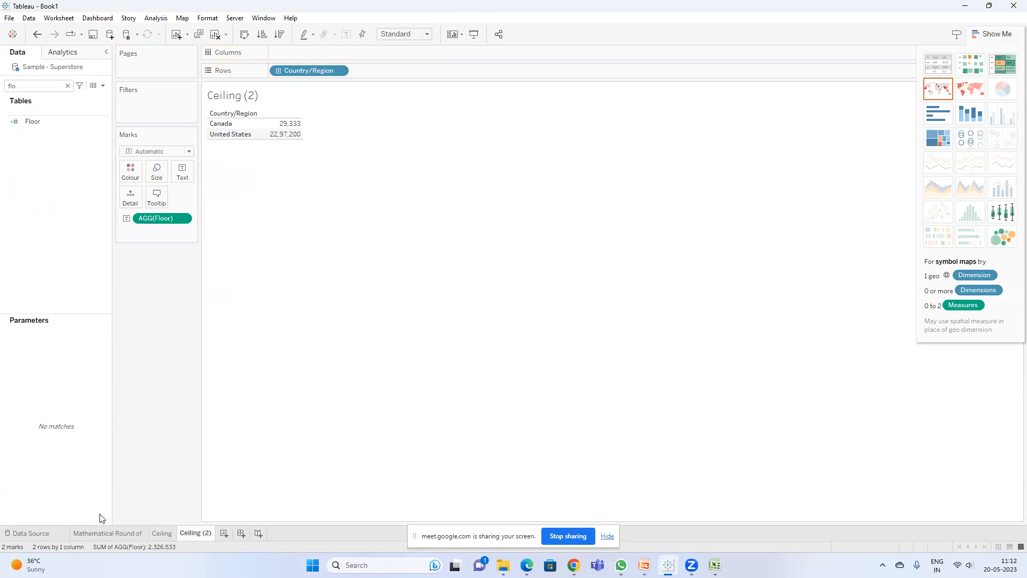
Step: On the Mathematical Round of sheet, format SUM(Sales) numbers as a custom number, toggling decimal places between 0 and 2
{"action": "left_click", "coordinate": [107, 533]}
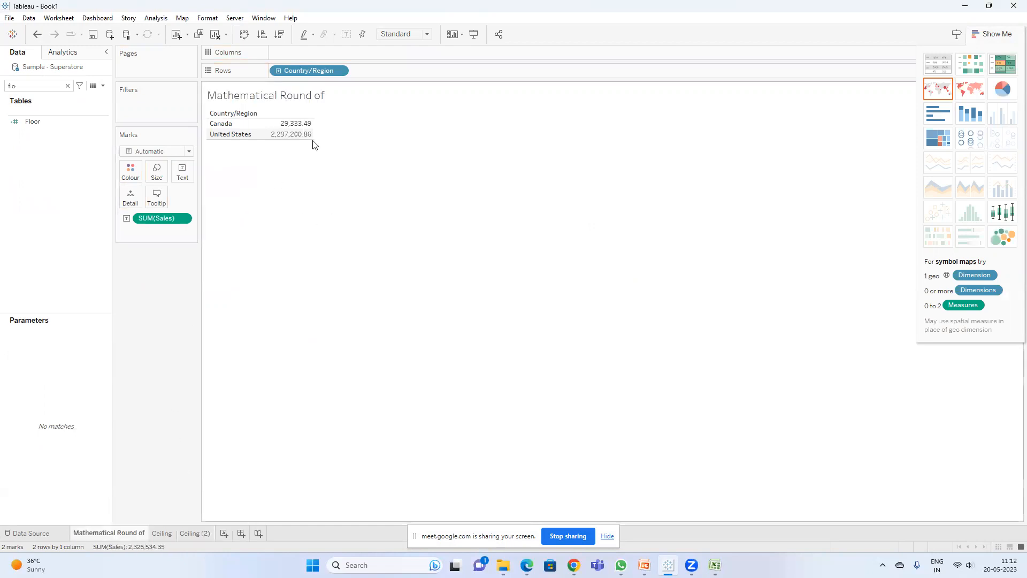
{"action": "mouse_move", "coordinate": [294, 135]}
{"action": "right_click", "coordinate": [168, 219]}
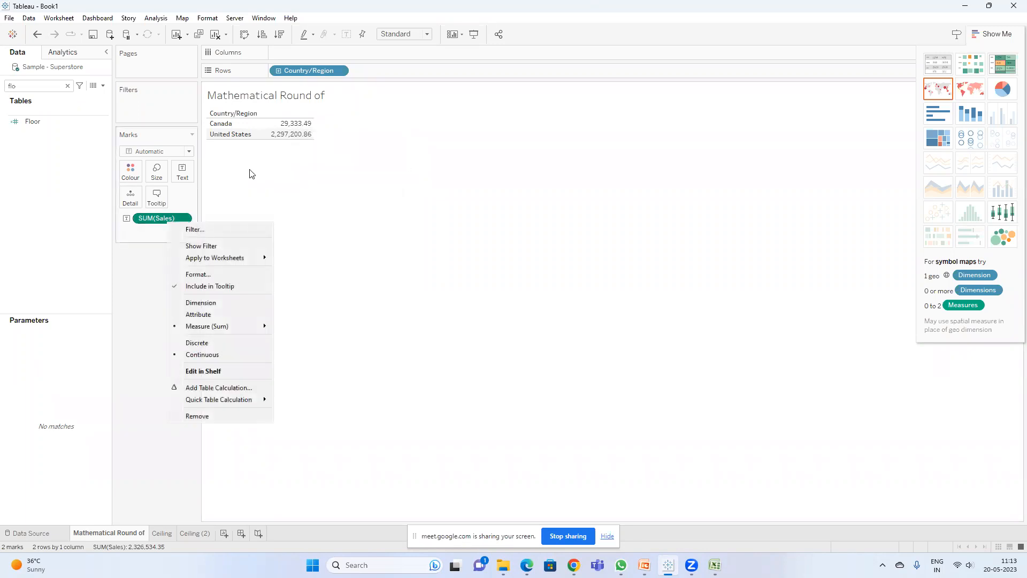
{"action": "left_click", "coordinate": [198, 274]}
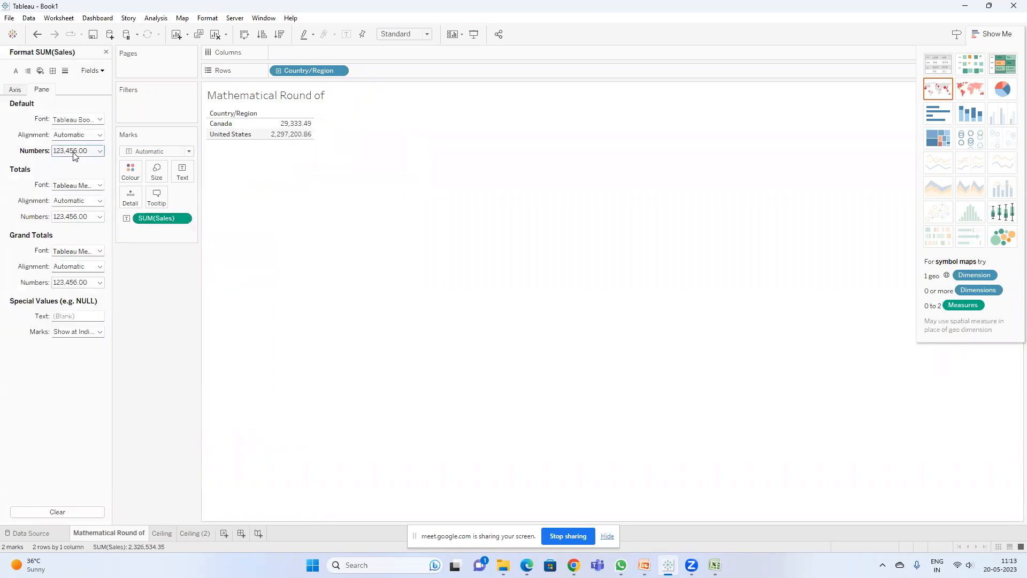
{"action": "left_click", "coordinate": [78, 150]}
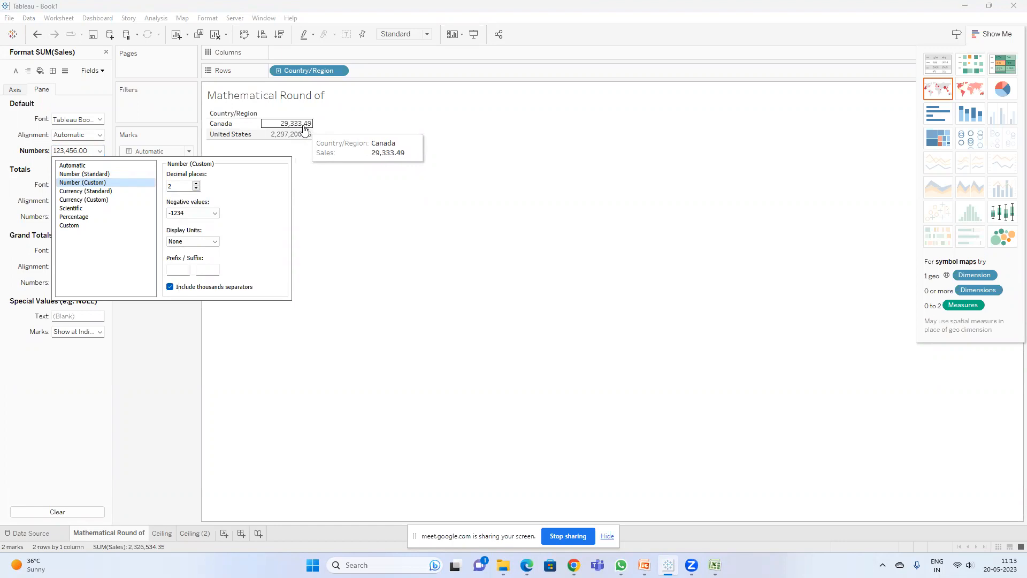
{"action": "double_click", "coordinate": [197, 189]}
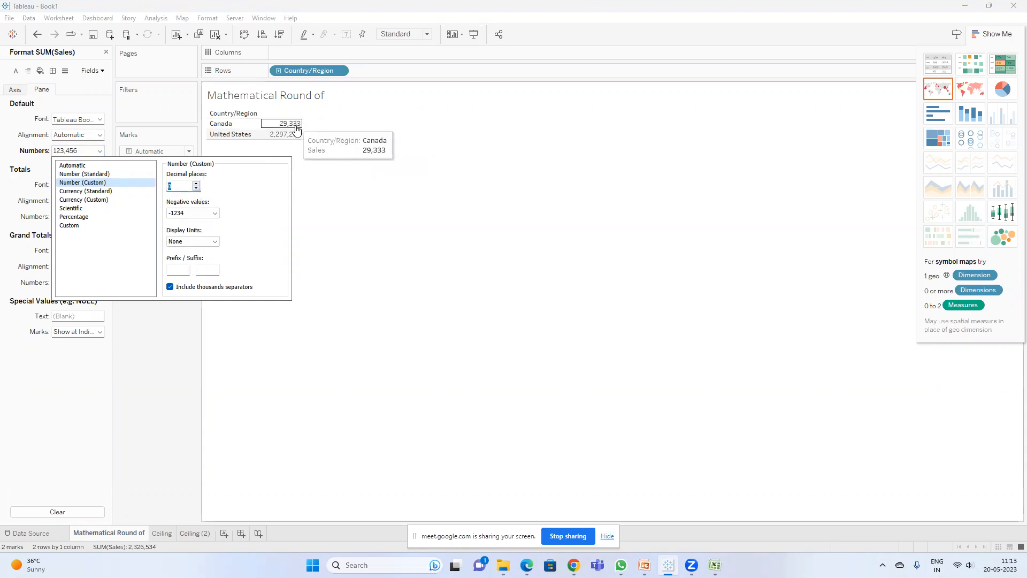
{"action": "double_click", "coordinate": [196, 183]}
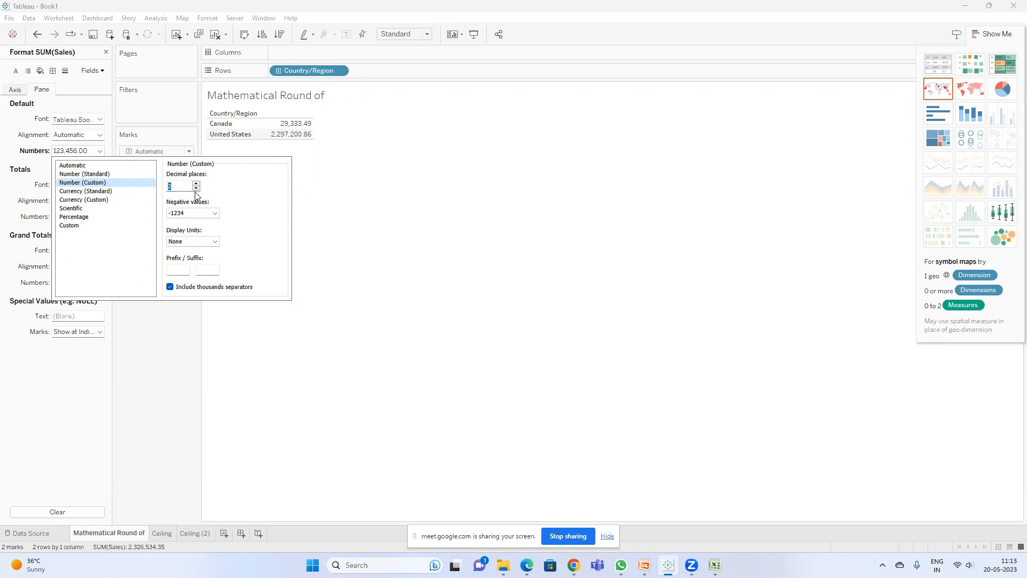
{"action": "left_click", "coordinate": [196, 189]}
{"action": "left_click", "coordinate": [197, 189]}
{"action": "left_click", "coordinate": [196, 183]}
{"action": "left_click", "coordinate": [197, 184]}
{"action": "left_click", "coordinate": [394, 216]}
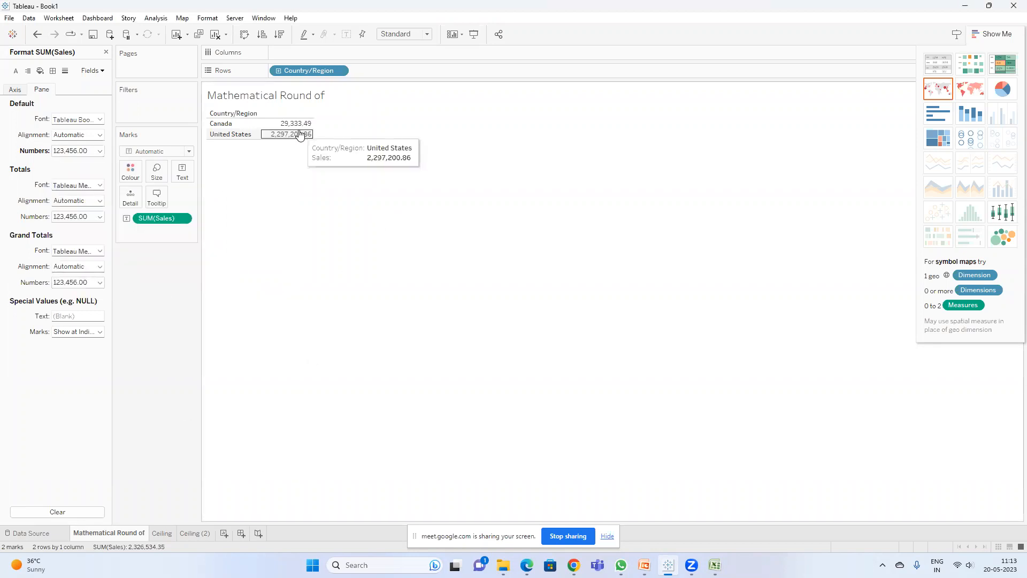
Step: Compare the values on the Ceiling and Mathematical Round of worksheets
{"action": "left_click", "coordinate": [162, 533]}
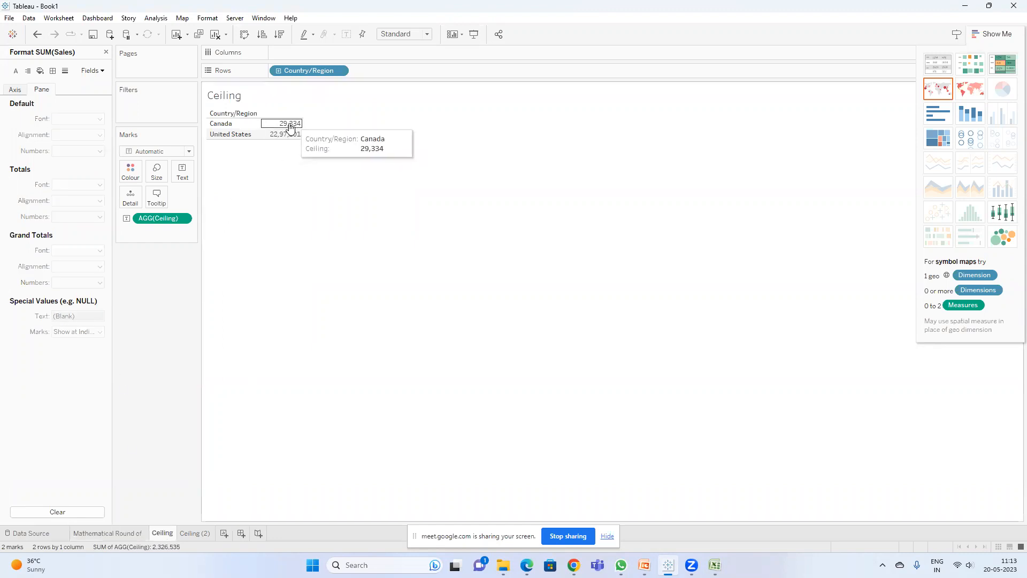
{"action": "left_click", "coordinate": [131, 534]}
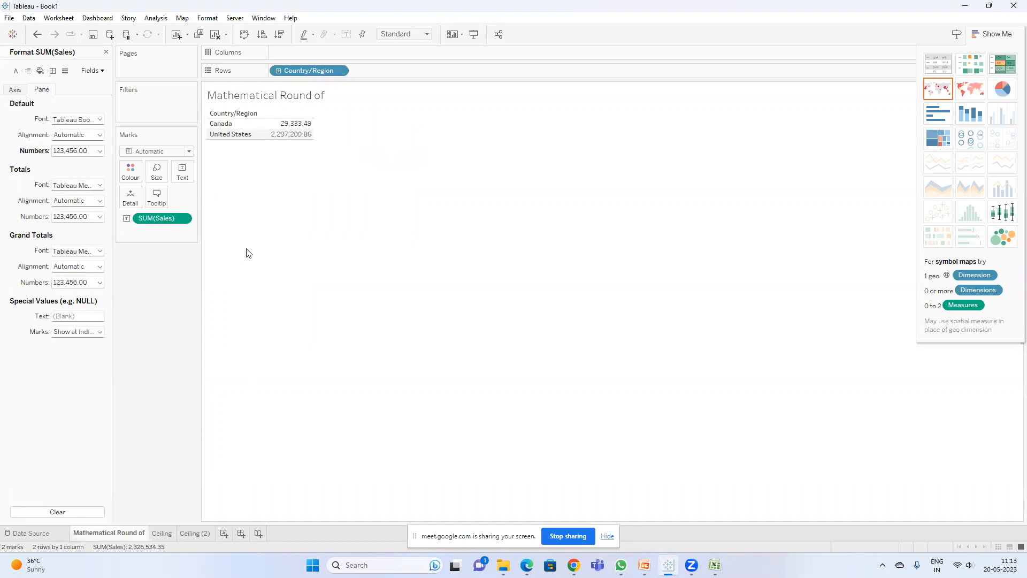
{"action": "mouse_move", "coordinate": [292, 127]}
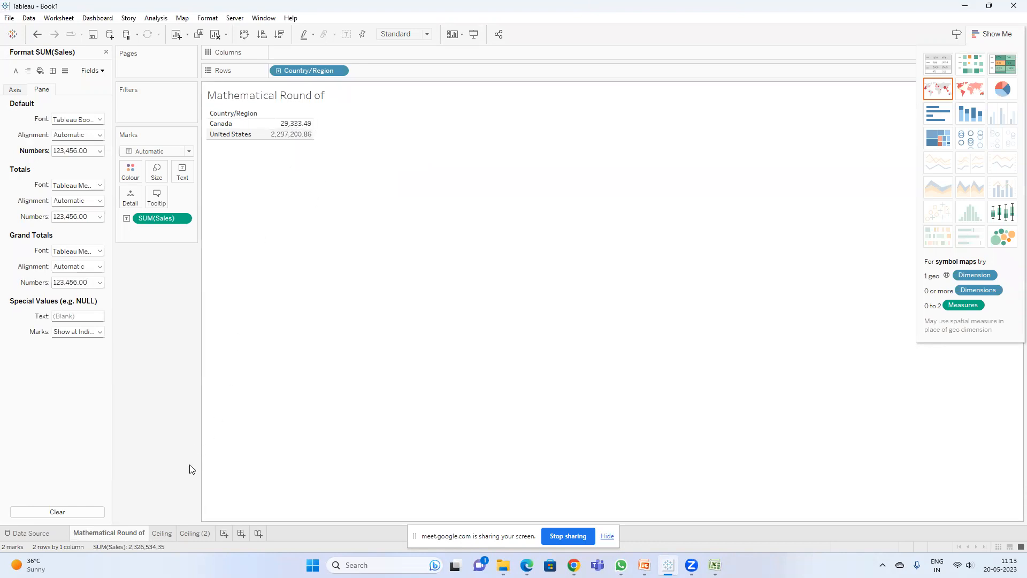
{"action": "left_click", "coordinate": [162, 533]}
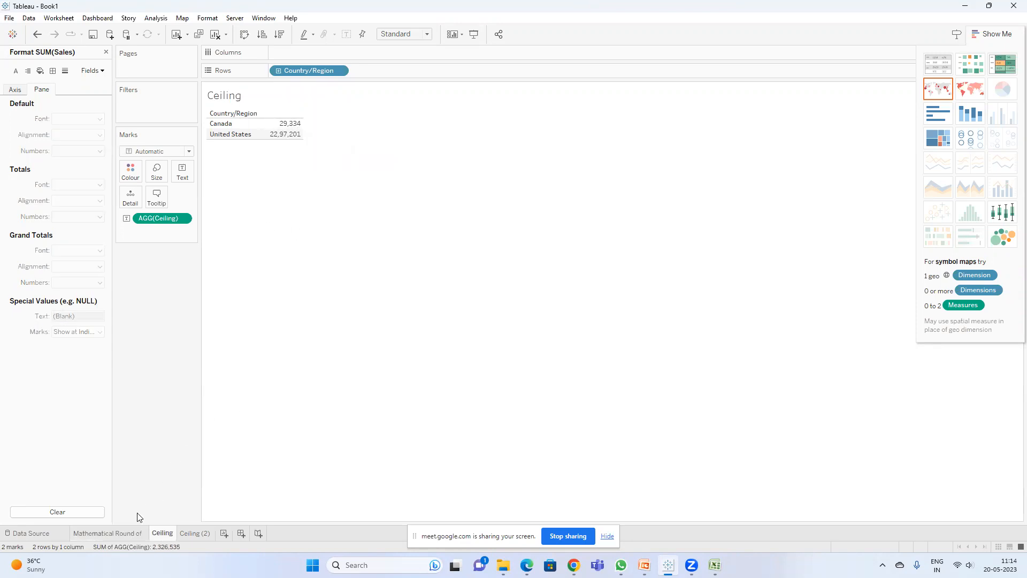
{"action": "left_click", "coordinate": [123, 533]}
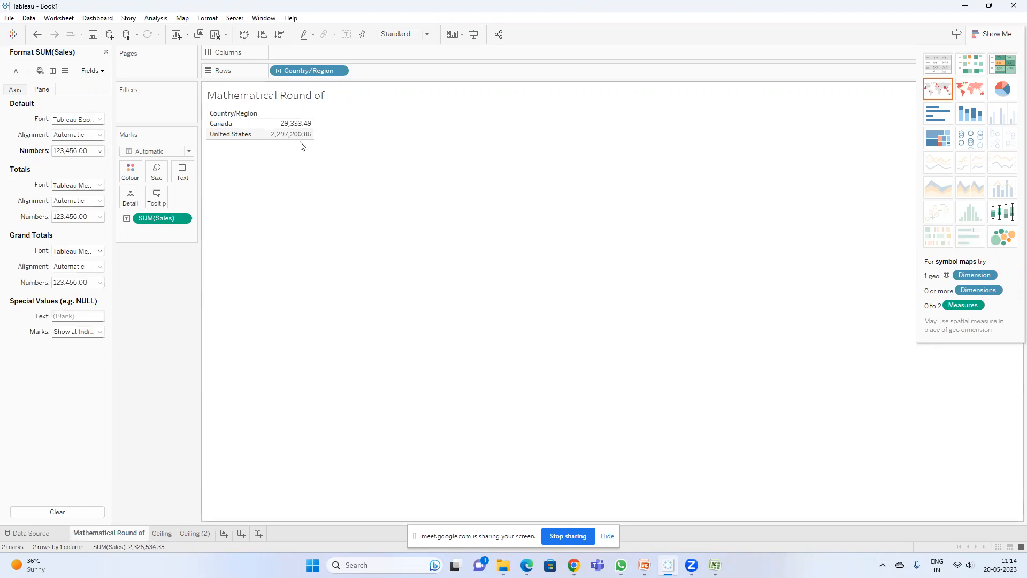
{"action": "left_click", "coordinate": [160, 534]}
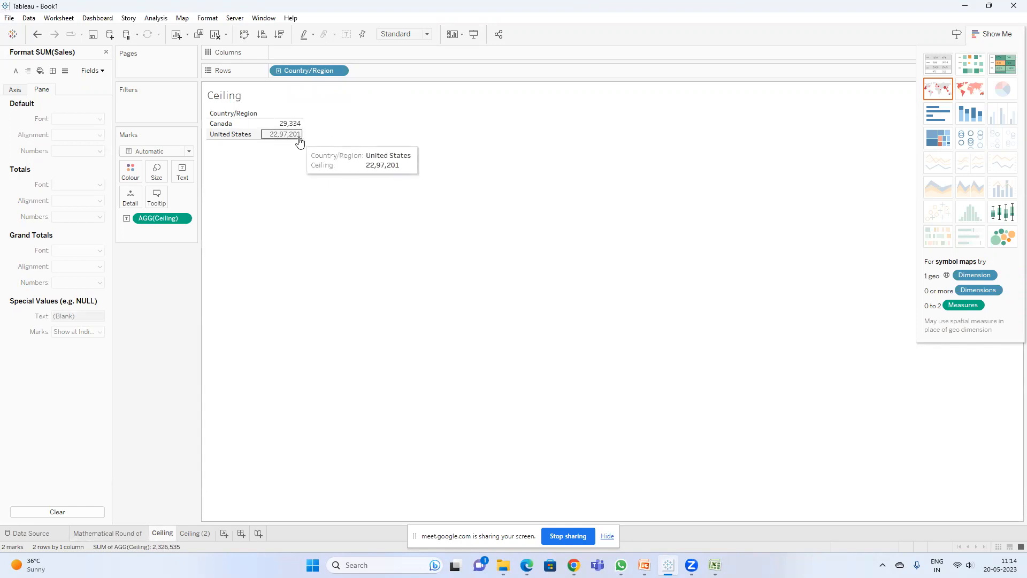
Step: Rename the Ceiling (2) worksheet as Floor
{"action": "left_click", "coordinate": [196, 533]}
{"action": "type", "text": "Fl"}
{"action": "key", "text": "BackSpace"}
{"action": "key", "text": "BackSpace"}
{"action": "type", "text": "oor"}
{"action": "key", "text": "Return"}
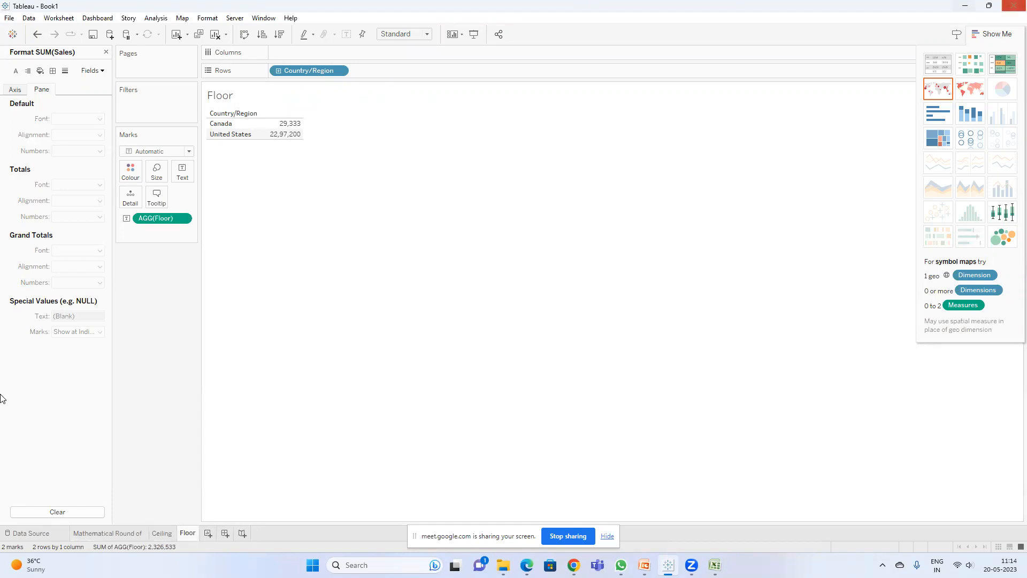
Step: Compare the values on the Mathematical Round of and Floor worksheets
{"action": "left_click", "coordinate": [110, 533]}
{"action": "mouse_move", "coordinate": [297, 126]}
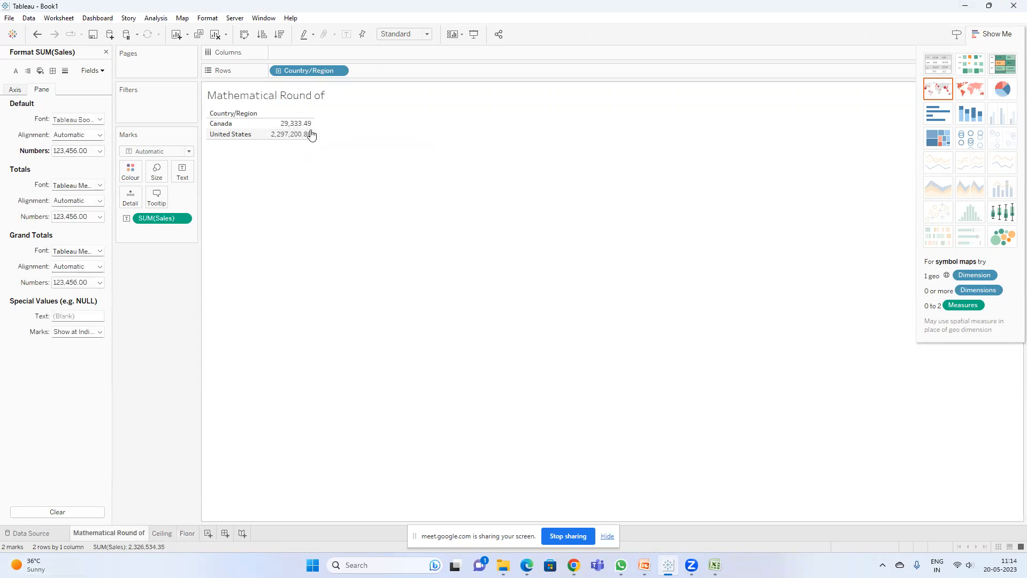
{"action": "left_click", "coordinate": [187, 532]}
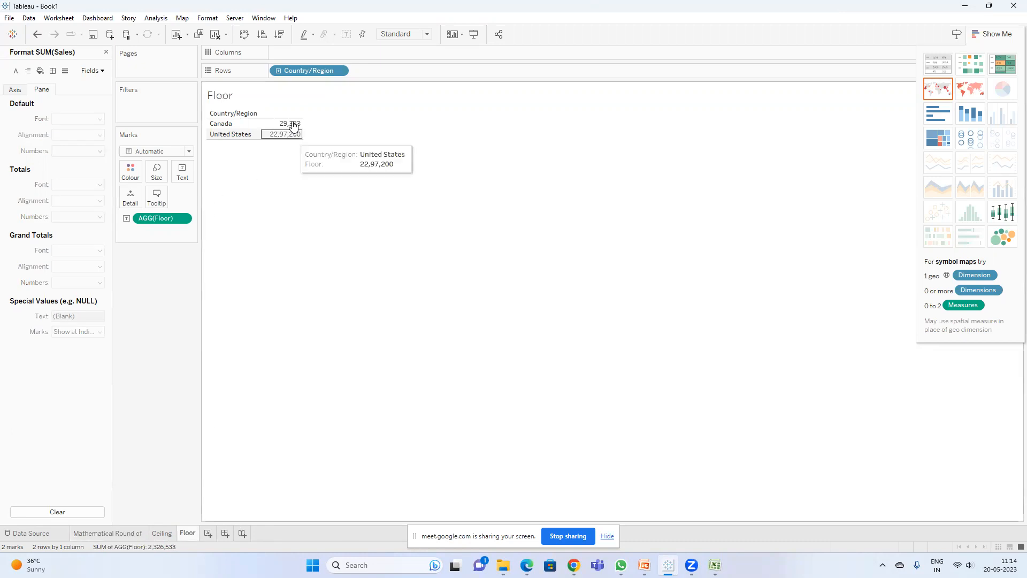
{"action": "mouse_move", "coordinate": [291, 127]}
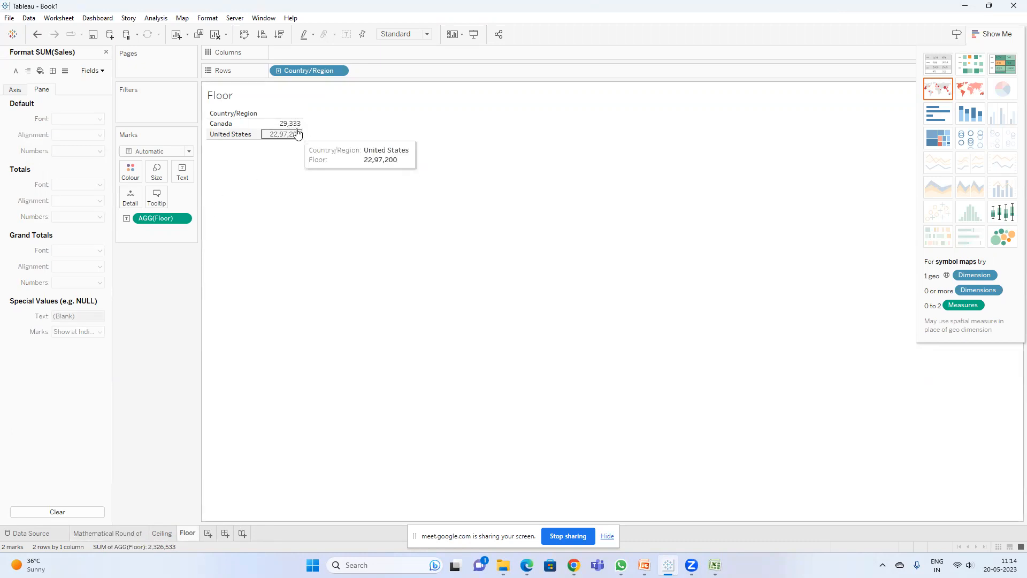
{"action": "left_click", "coordinate": [117, 532]}
{"action": "mouse_move", "coordinate": [300, 137]}
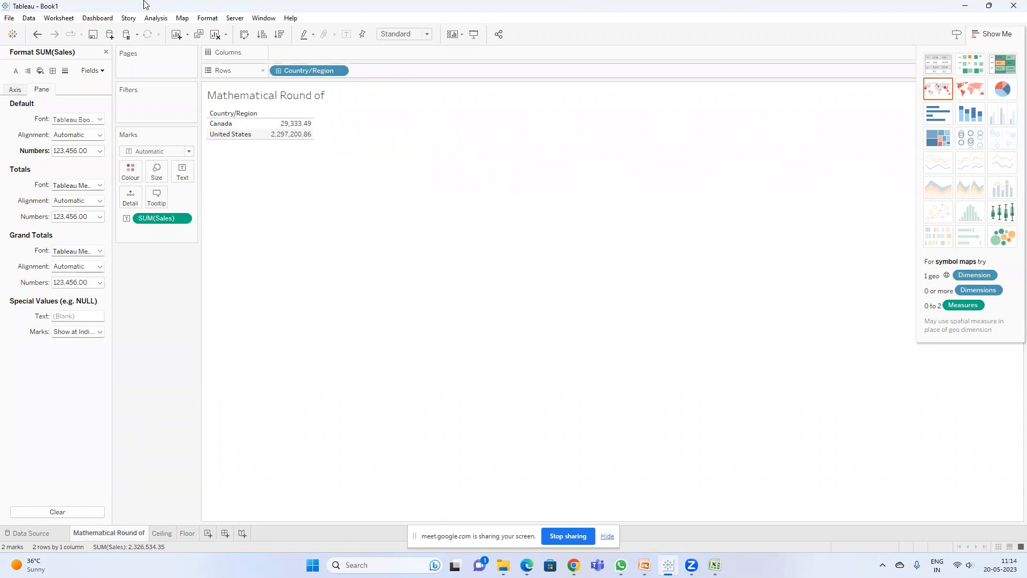
{"action": "left_click", "coordinate": [183, 533]}
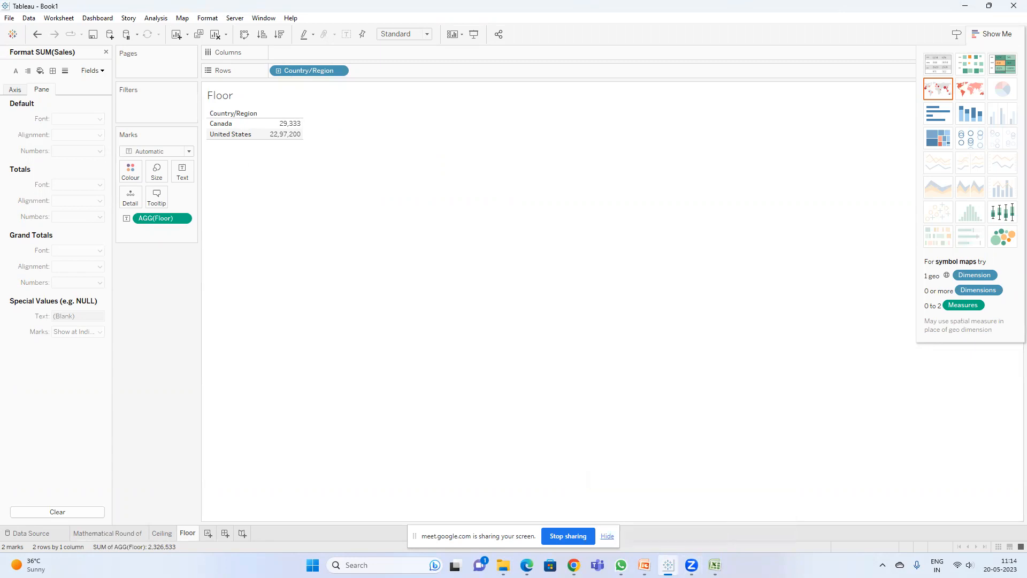
Step: Open Notepad and write notes: round, ceiling -- highest integer, floor ----lowest integer round of
{"action": "mouse_move", "coordinate": [692, 565]}
{"action": "key", "text": "super"}
{"action": "type", "text": "note"}
{"action": "key", "text": "Return"}
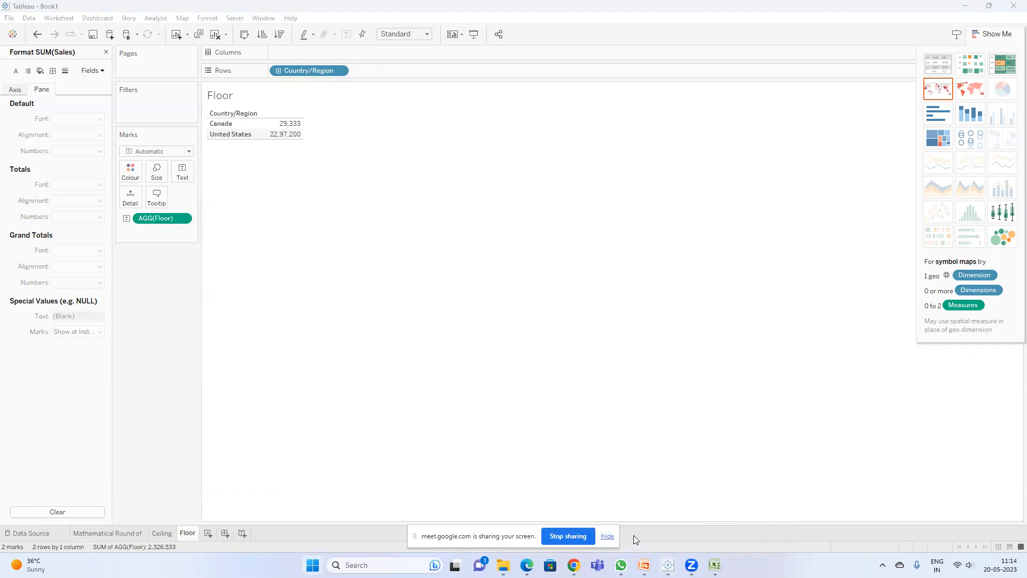
{"action": "type", "text": "round"}
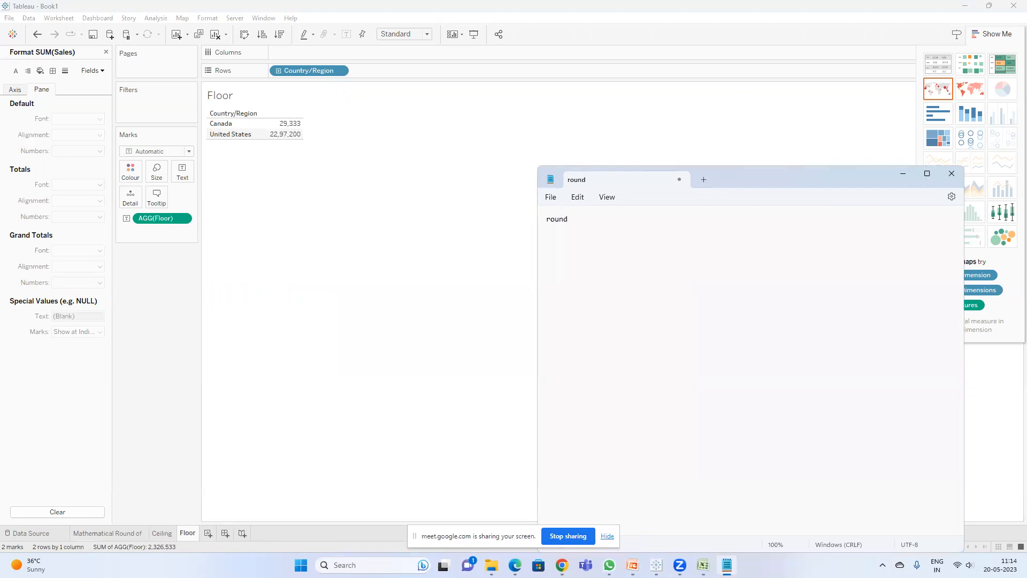
{"action": "type", "text": " ceiling "}
{"action": "type", "text": "floor"}
{"action": "type", "text": "----lowest intege"}
{"action": "type", "text": "r round of"}
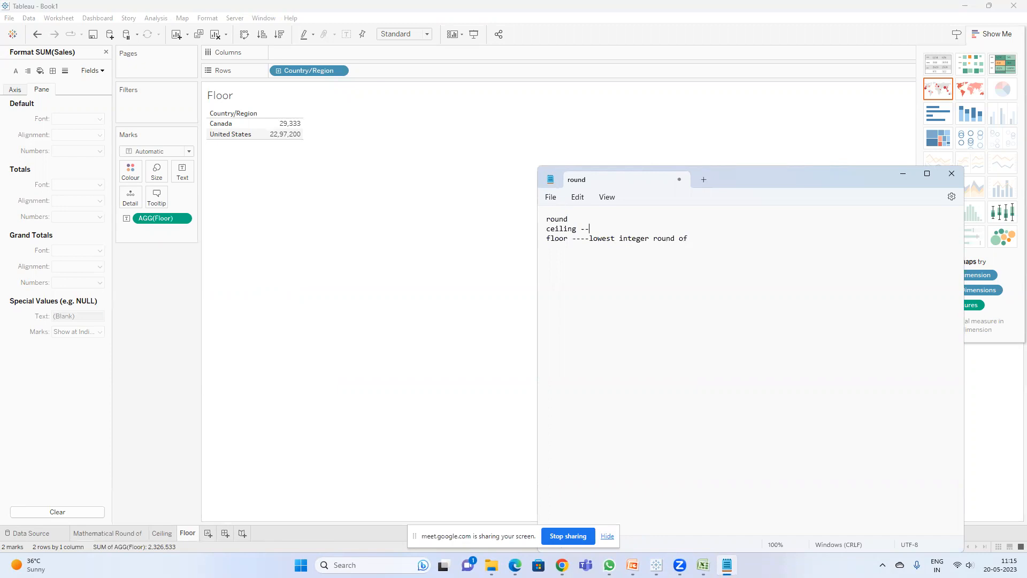
{"action": "type", "text": "highest interge"}
{"action": "key", "text": "BackSpace"}
{"action": "type", "text": "ge"}
Step: Glance at the Numerical Functions slide in PowerPoint and return to Tableau
{"action": "left_click", "coordinate": [386, 220]}
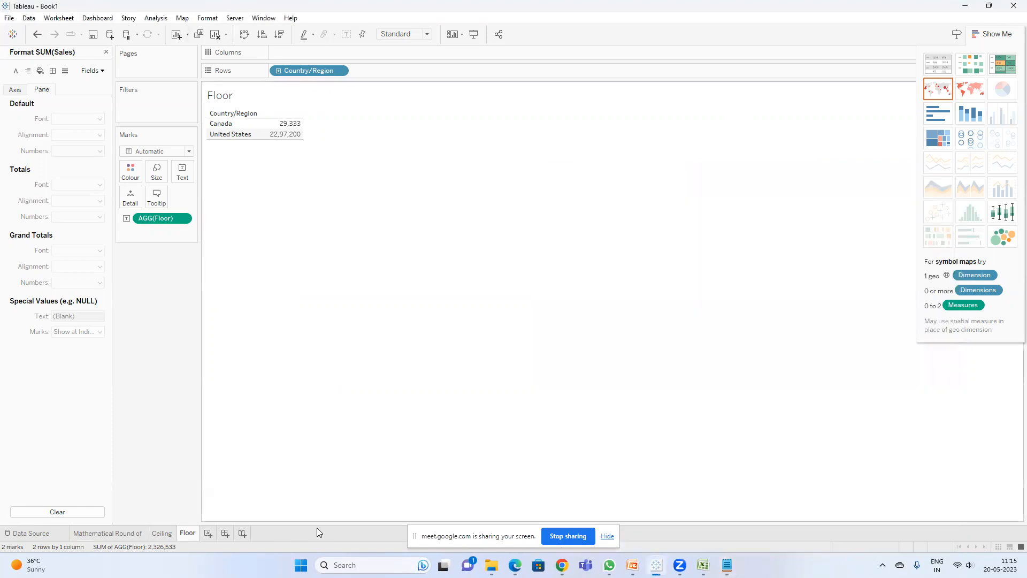
{"action": "left_click", "coordinate": [633, 516]}
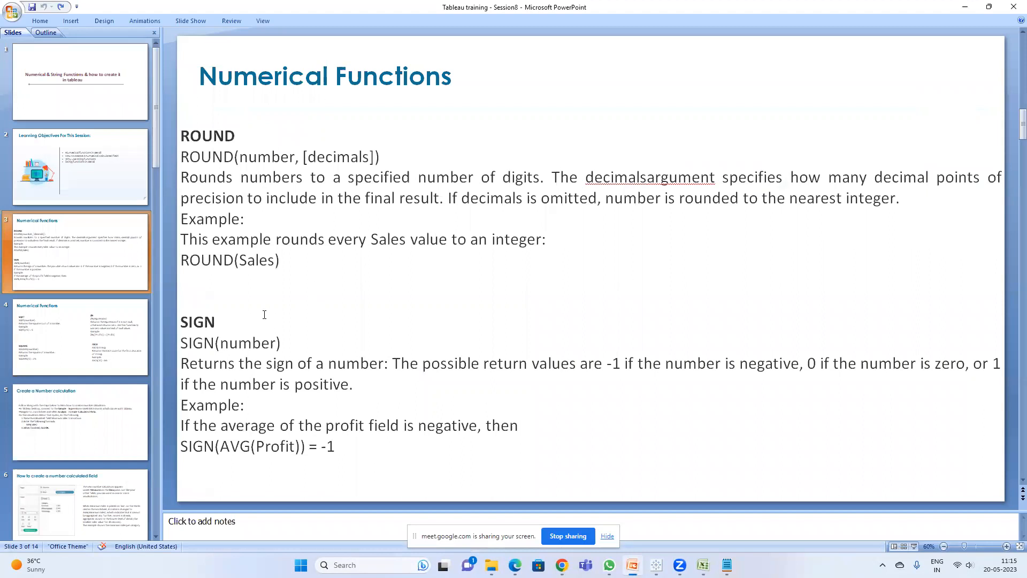
{"action": "key", "text": "alt+Tab"}
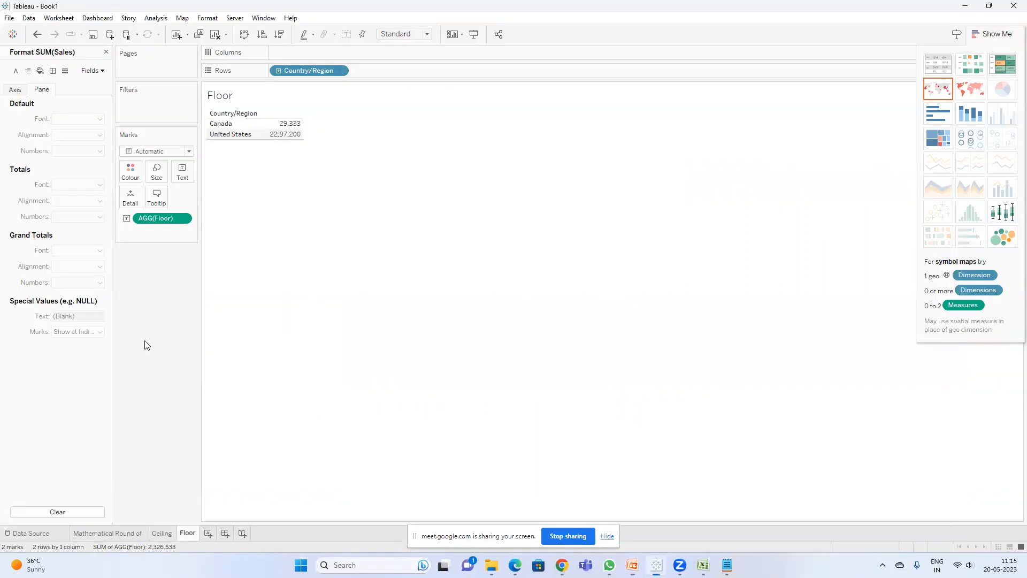
Step: Create a new worksheet and add Sub-Category to Rows
{"action": "left_click", "coordinate": [209, 534]}
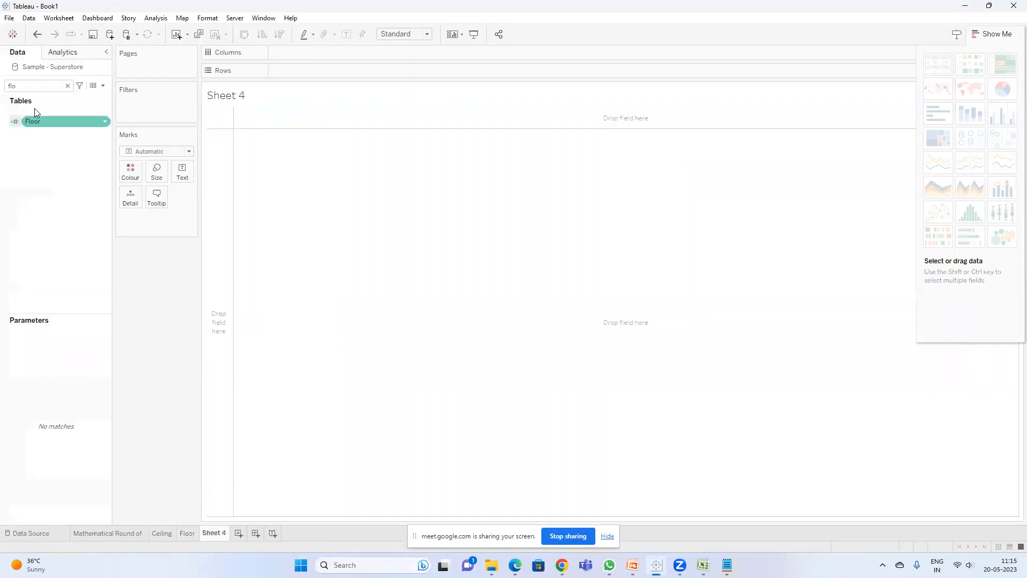
{"action": "left_click", "coordinate": [68, 85]}
{"action": "type", "text": "s"}
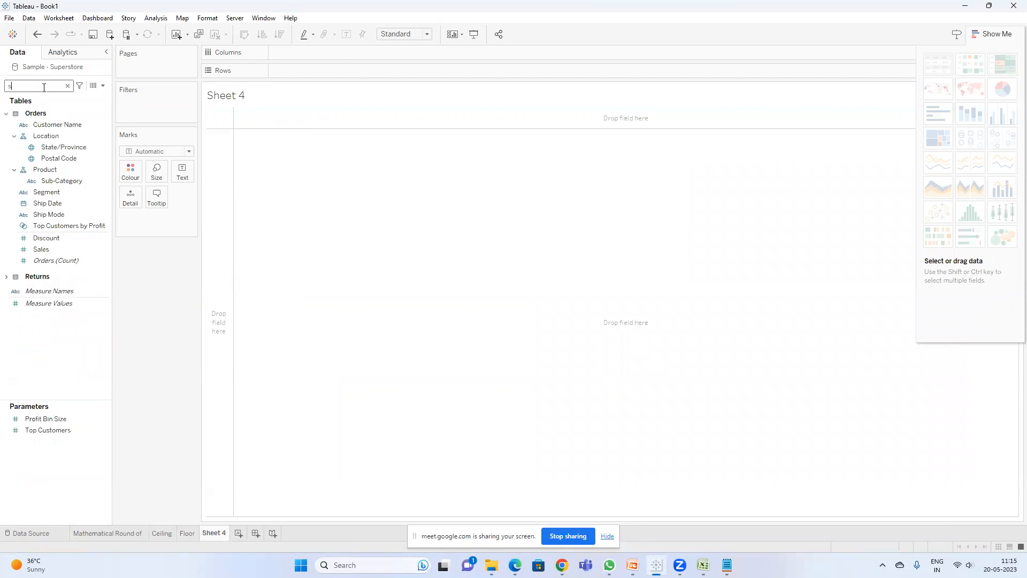
{"action": "type", "text": "ub"}
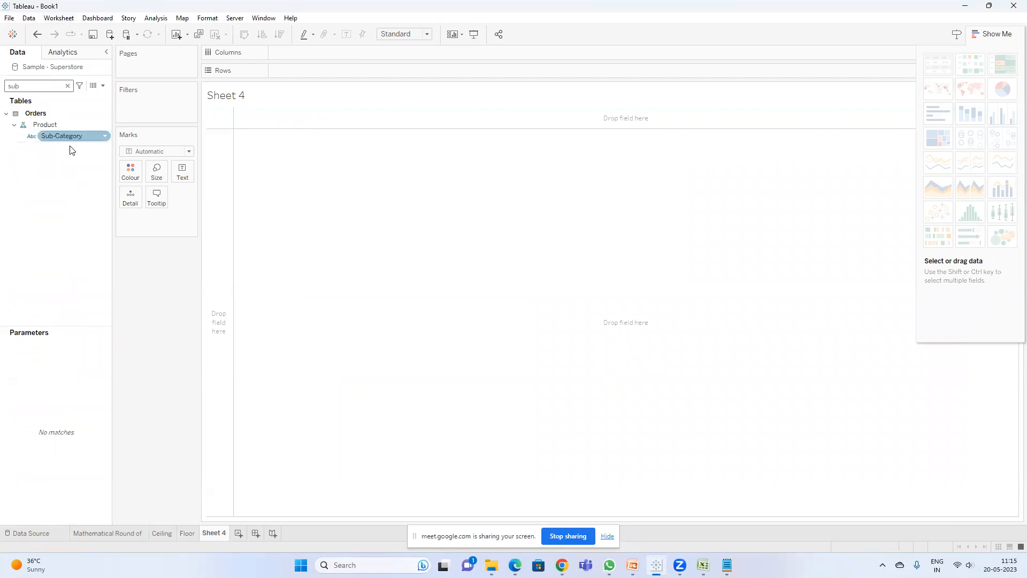
{"action": "left_click", "coordinate": [64, 136]}
{"action": "double_click", "coordinate": [64, 136]}
Step: Add Sales to the view and display it as a horizontal bar chart
{"action": "double_click", "coordinate": [37, 85]}
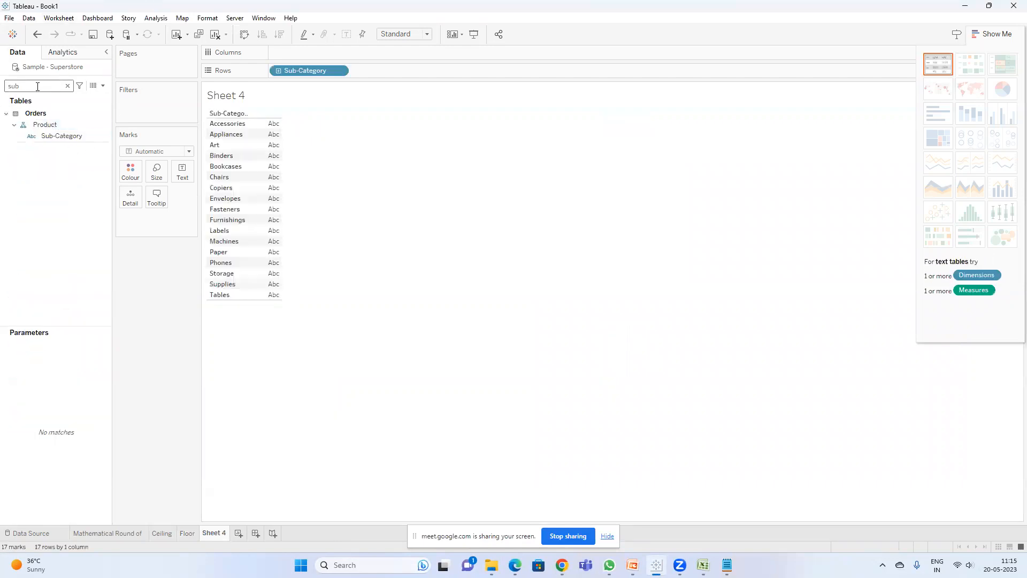
{"action": "type", "text": "sa"}
{"action": "double_click", "coordinate": [53, 129]}
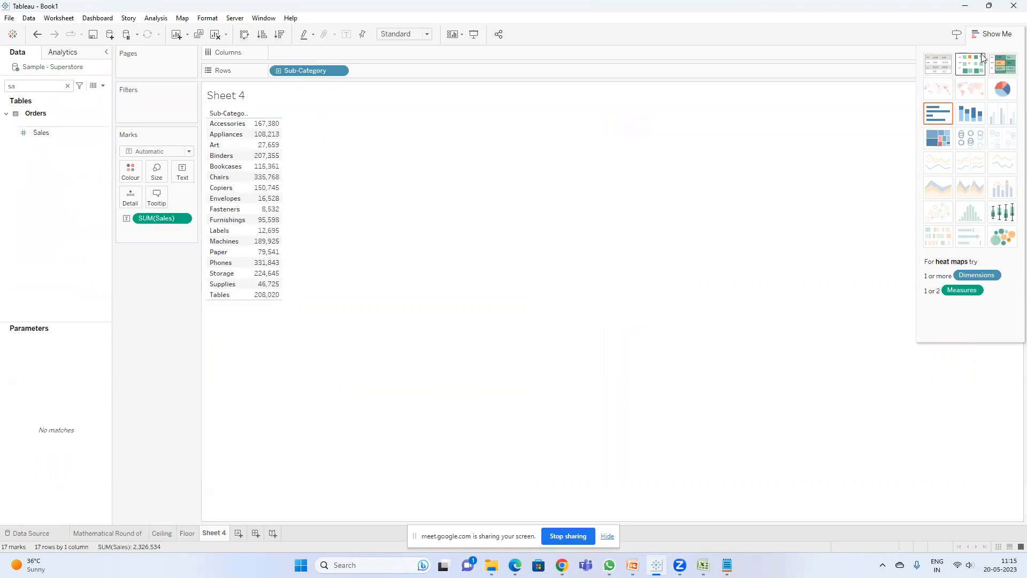
{"action": "left_click", "coordinate": [936, 114]}
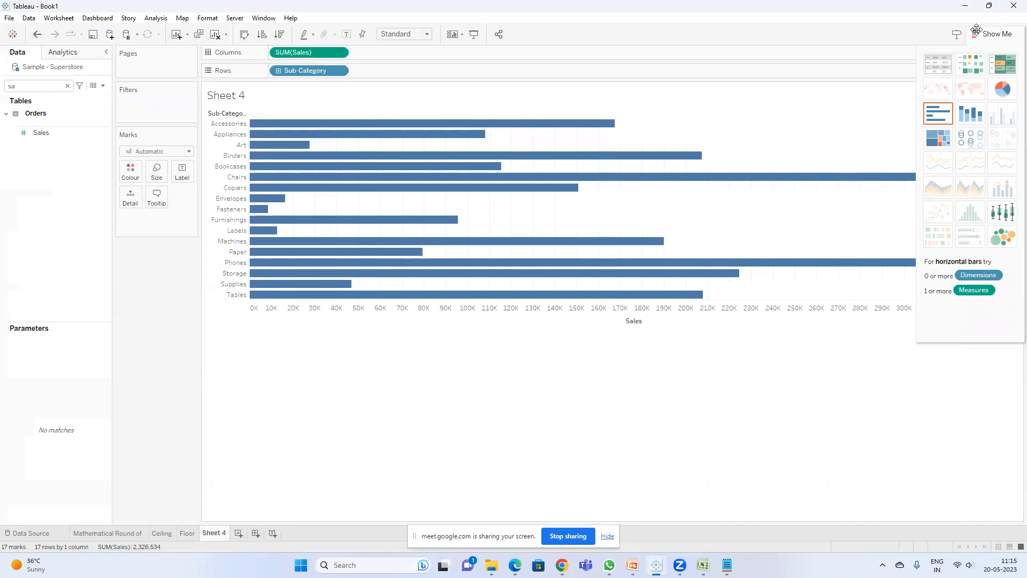
Step: Replace the Columns measure with SUM(Profit) by editing the pill, and sort sub-categories descending by profit
{"action": "double_click", "coordinate": [308, 52]}
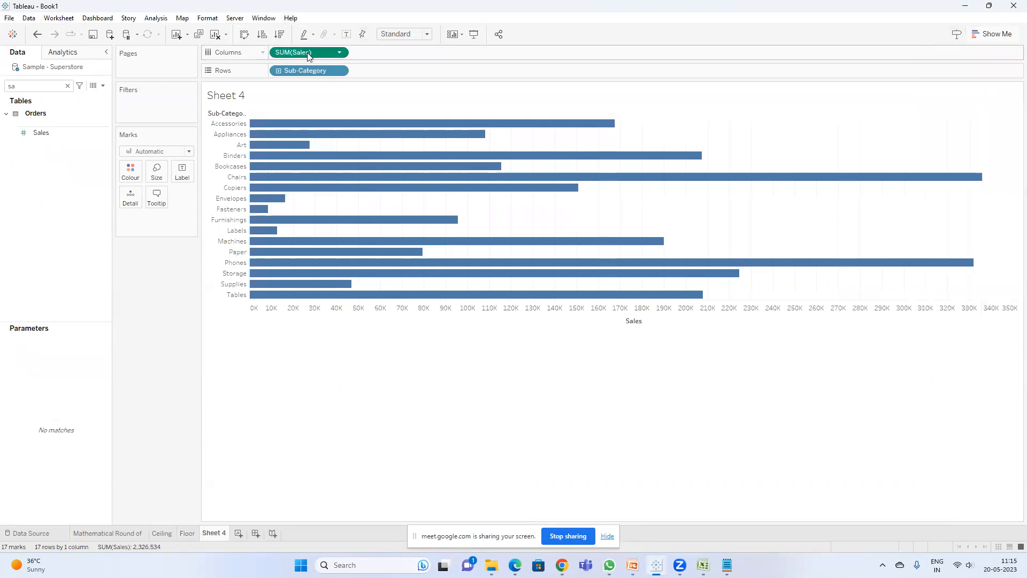
{"action": "double_click", "coordinate": [297, 52]}
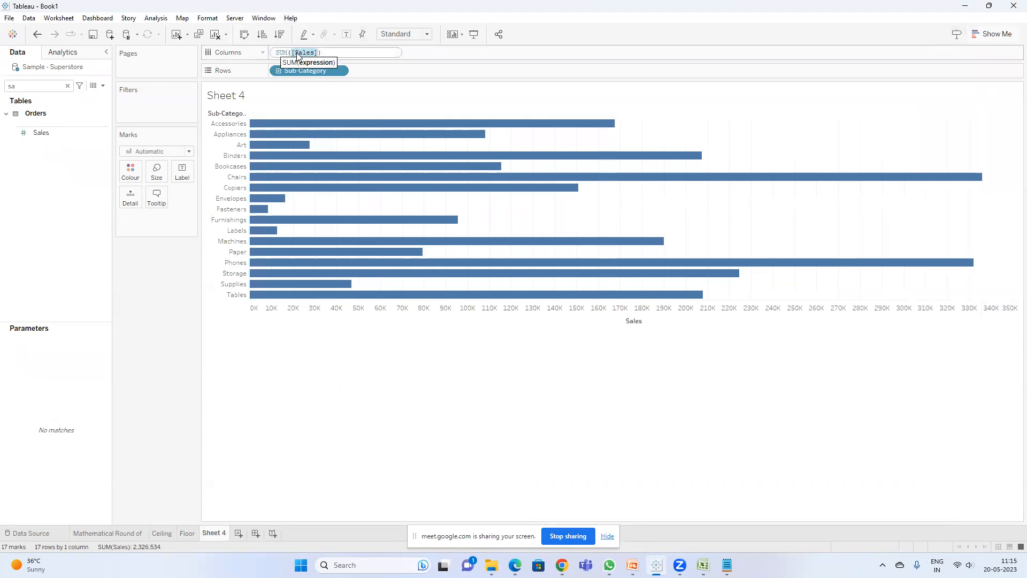
{"action": "type", "text": "prof"}
{"action": "key", "text": "Return"}
{"action": "key", "text": "Return"}
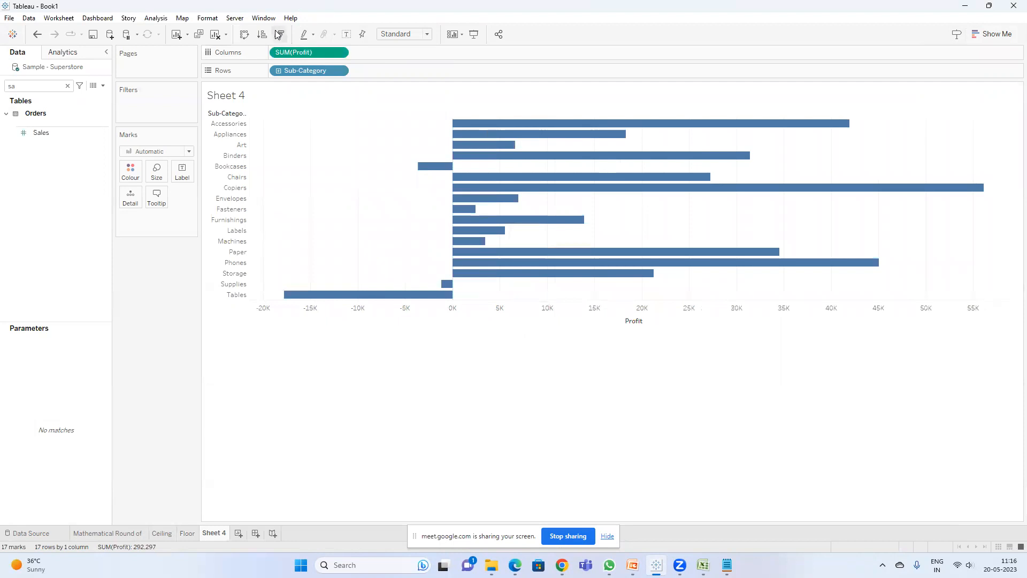
{"action": "left_click", "coordinate": [279, 35]}
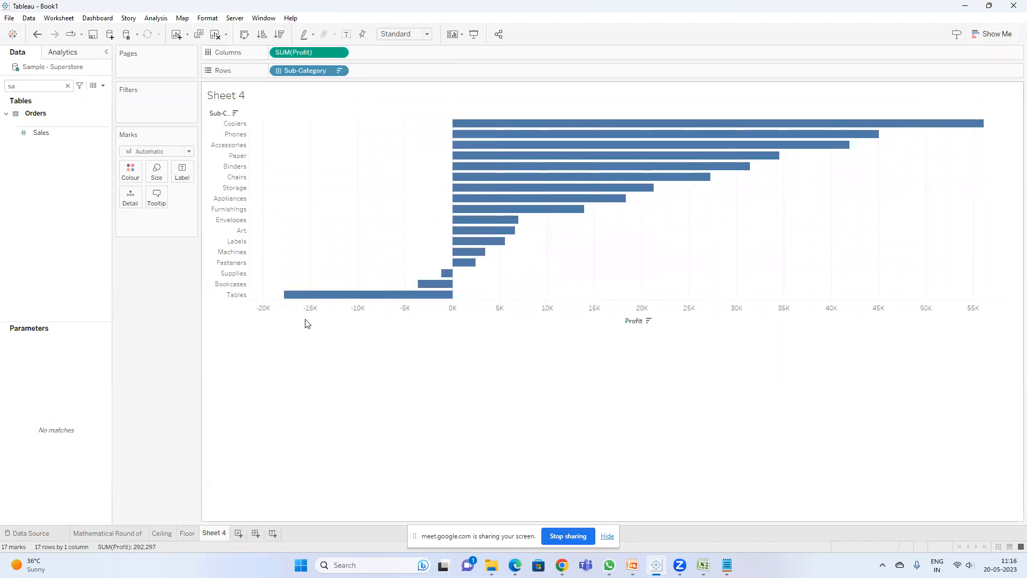
Step: Show mark labels on the profit bars
{"action": "mouse_move", "coordinate": [484, 194]}
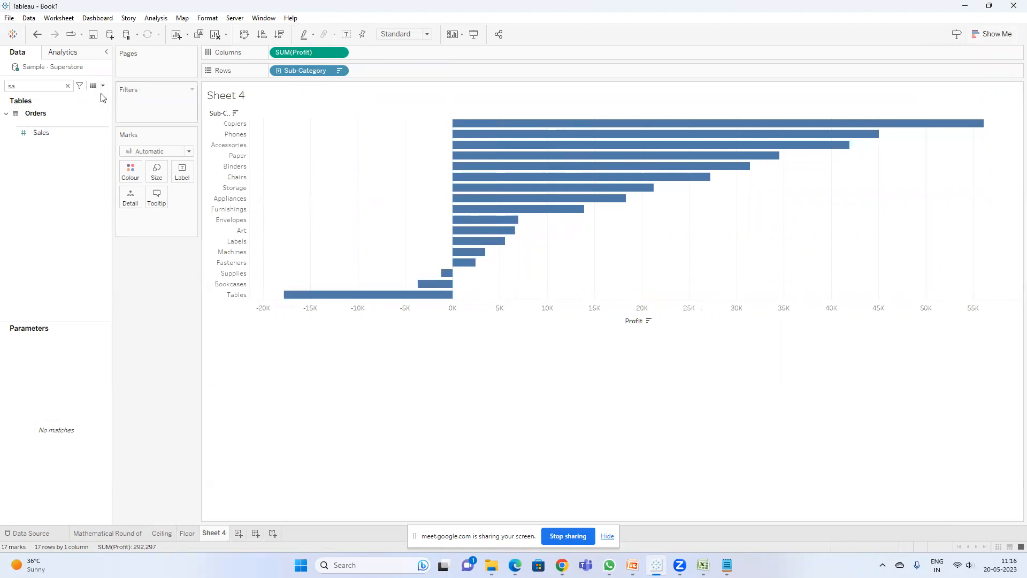
{"action": "left_click", "coordinate": [345, 35]}
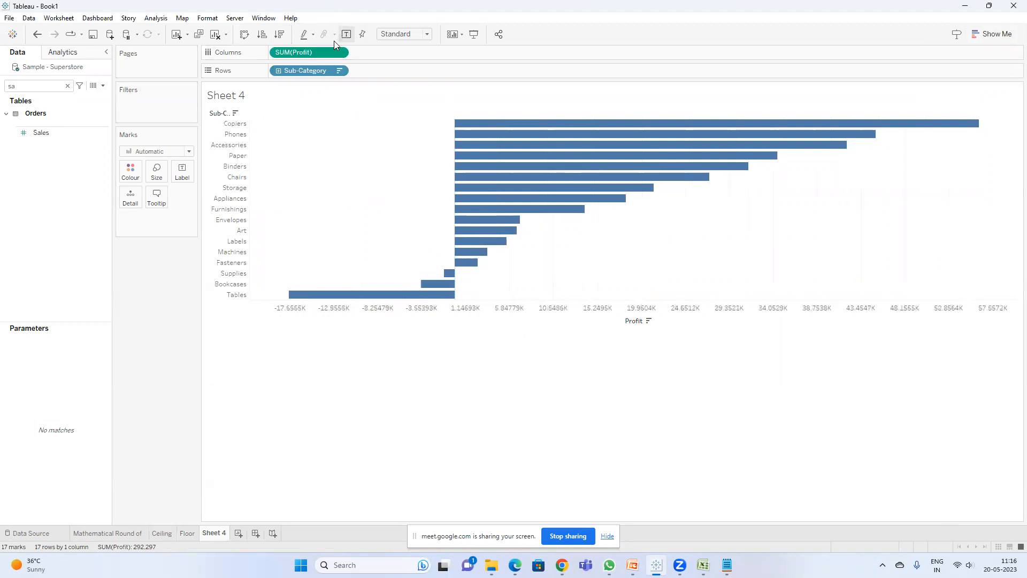
Step: Create a calculated field with the formula IF SUM([Profit])>0 THEN 'Profitable' ELSE 'Non-Profitable' END
{"action": "left_click", "coordinate": [103, 86]}
{"action": "left_click", "coordinate": [66, 100]}
{"action": "left_click", "coordinate": [322, 274]}
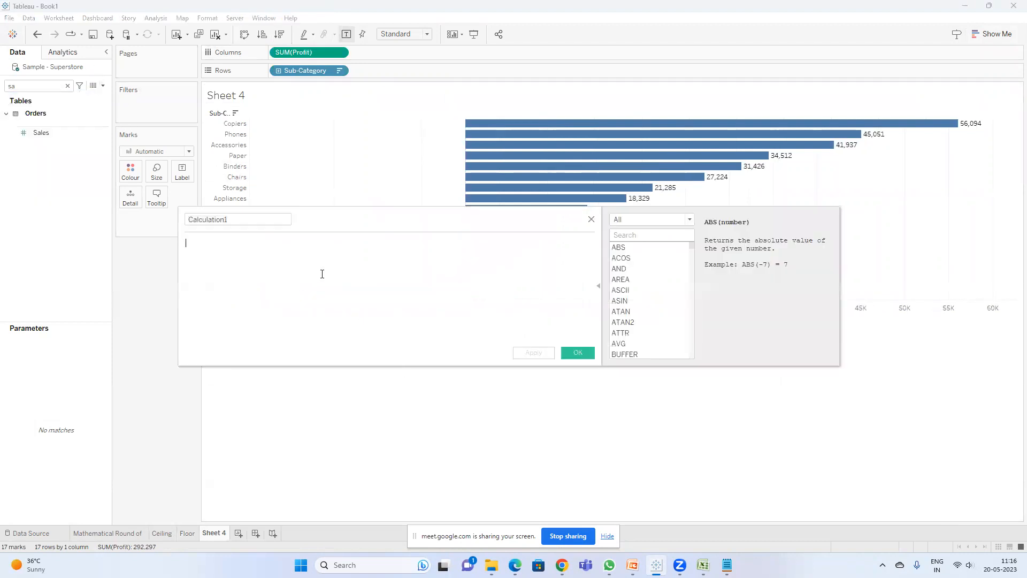
{"action": "type", "text": "if SUM(pr"}
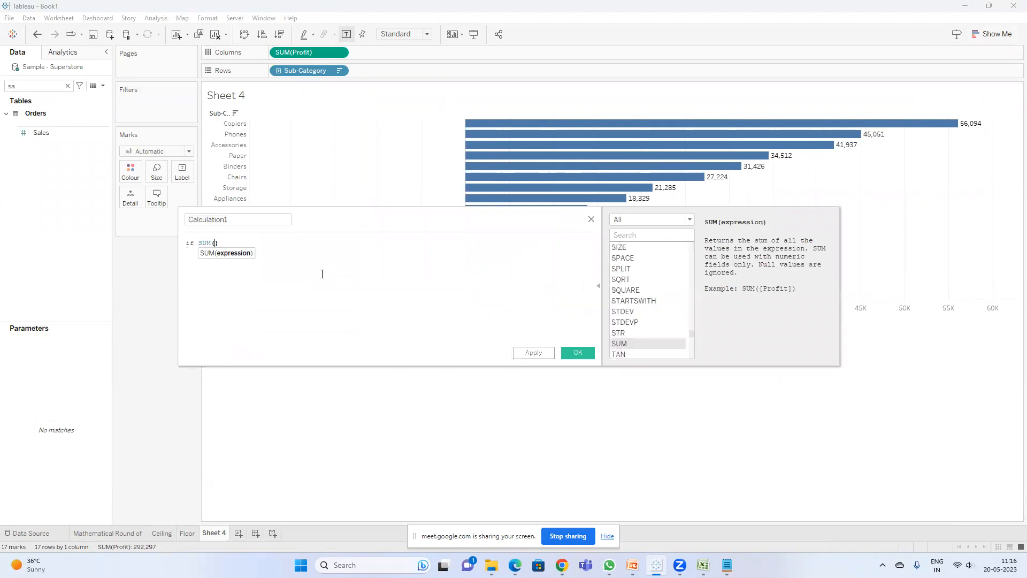
{"action": "type", "text": "of"}
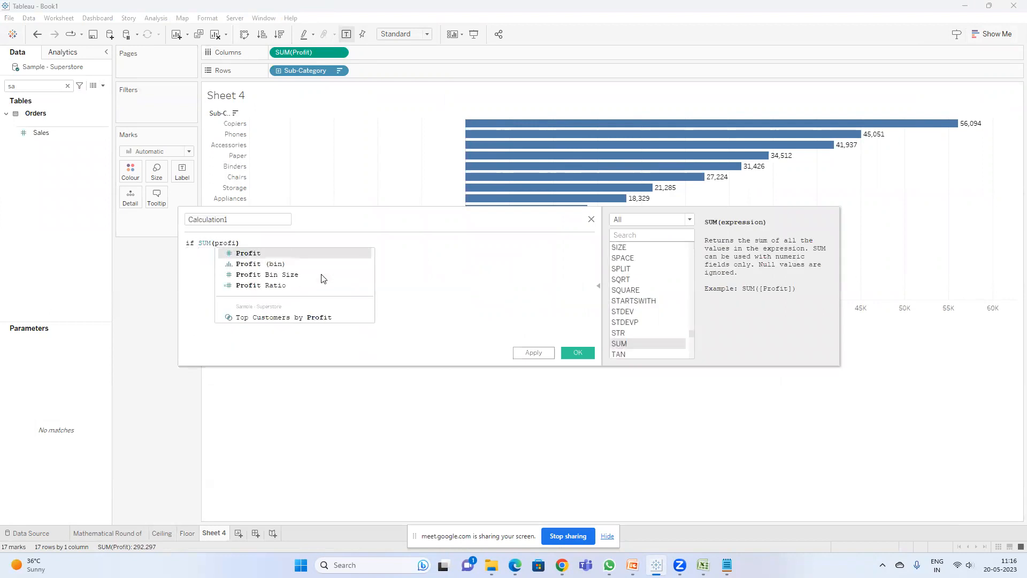
{"action": "type", "text": "i"}
{"action": "key", "text": "Return"}
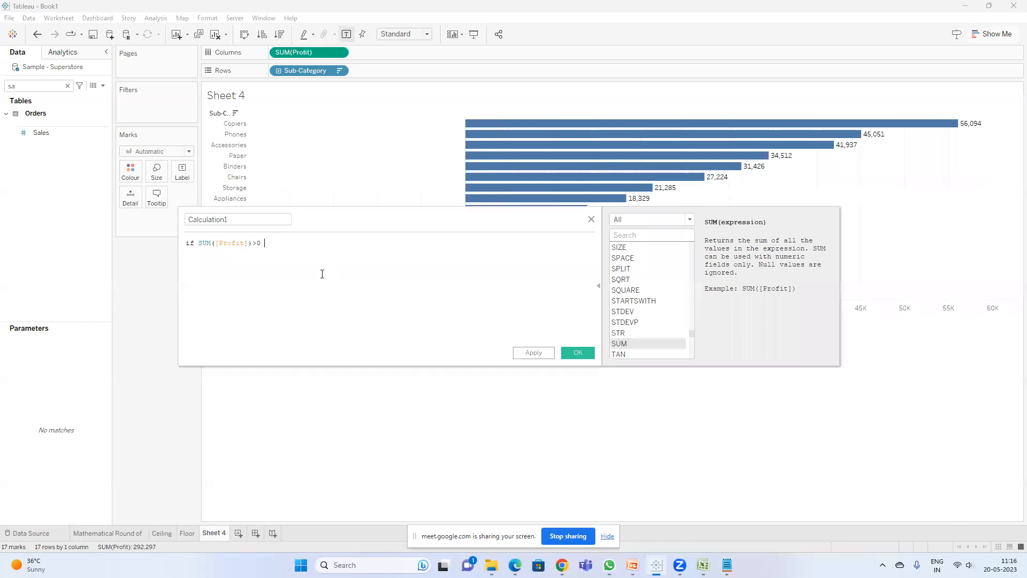
{"action": "type", "text": "th"}
{"action": "key", "text": "Return"}
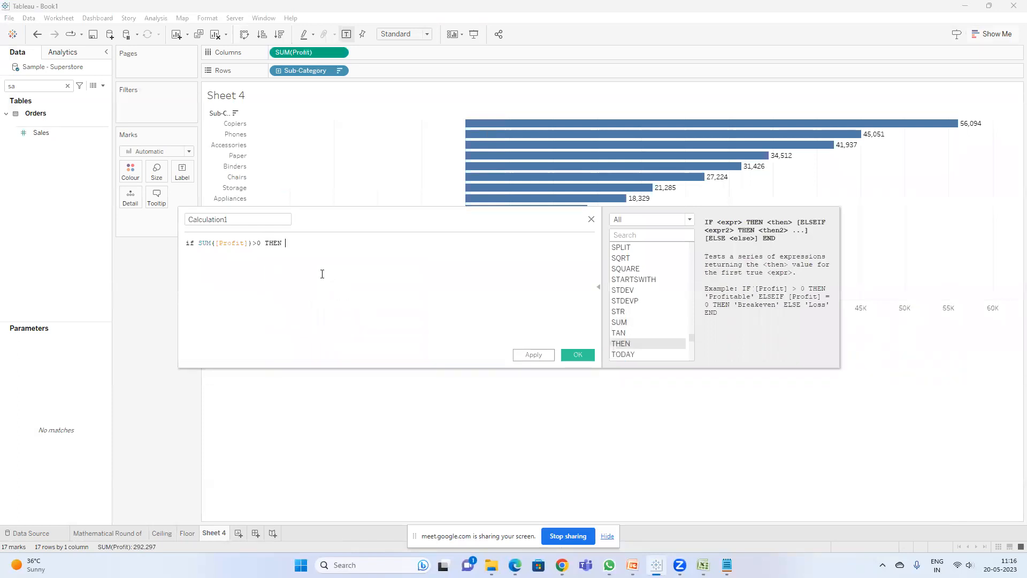
{"action": "type", "text": "''"}
{"action": "type", "text": "Profit"}
{"action": "type", "text": "able"}
{"action": "key", "text": "Right"}
{"action": "type", "text": "ELSE"}
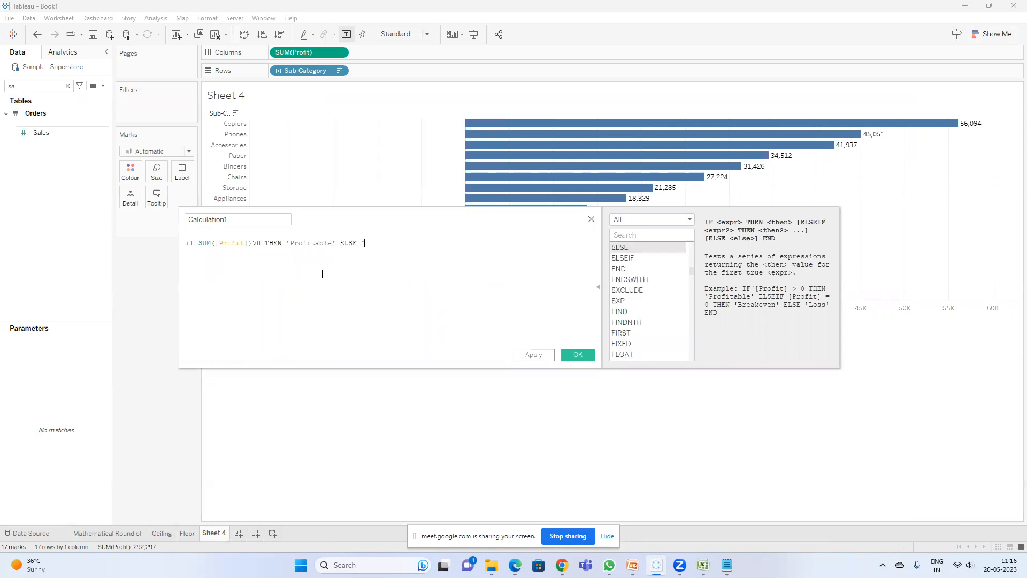
{"action": "type", "text": " 'Non-Profitable' END"}
Step: Name the calculated field Color and save it
{"action": "left_click_drag", "start_coordinate": [244, 220], "coordinate": [116, 202]}
{"action": "type", "text": "Color"}
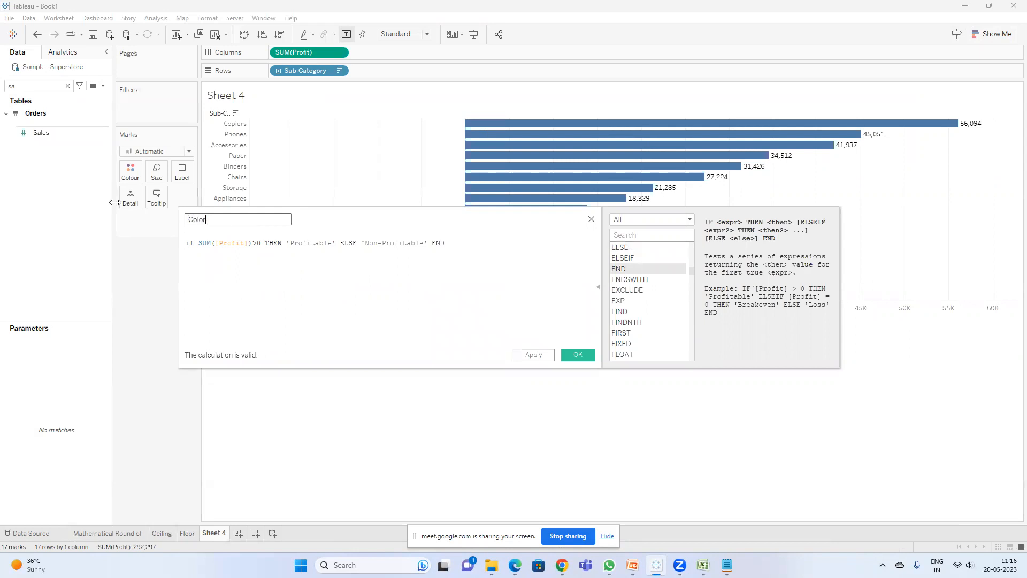
{"action": "left_click", "coordinate": [576, 353]}
Step: Search the data pane for the Color field and place it on the Colour mark
{"action": "double_click", "coordinate": [50, 86]}
{"action": "type", "text": "c"}
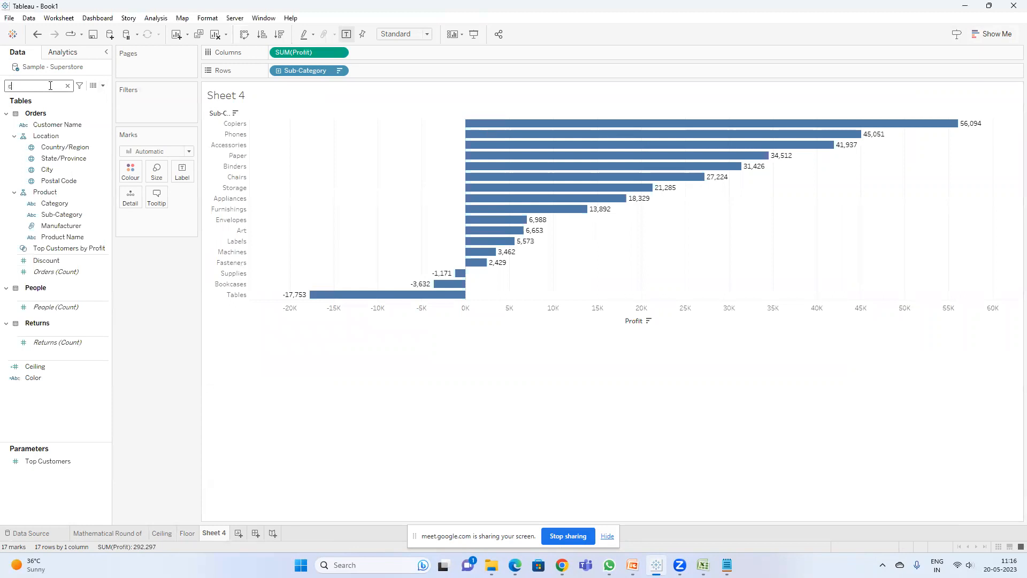
{"action": "type", "text": "olo"}
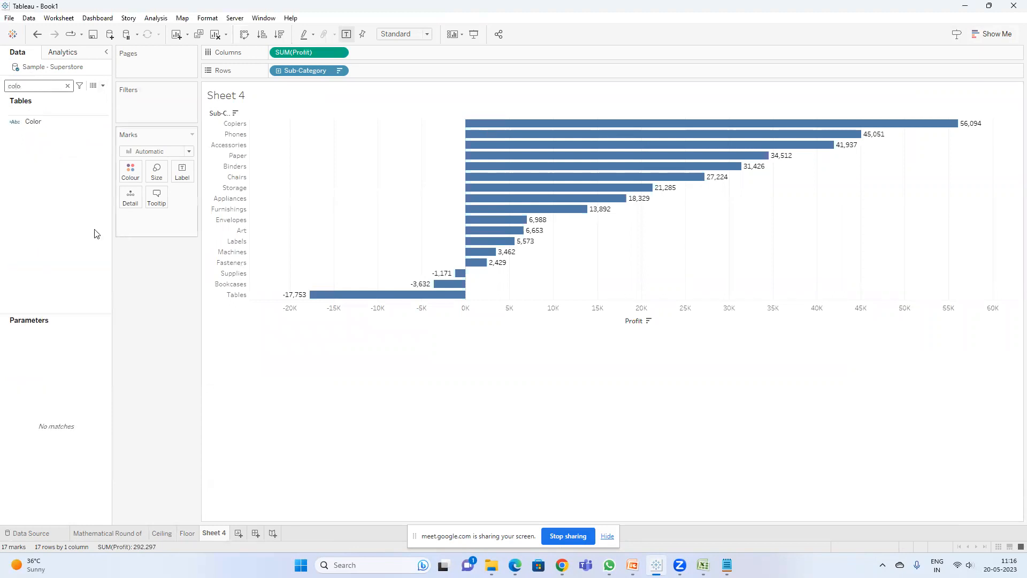
{"action": "left_click_drag", "start_coordinate": [32, 122], "coordinate": [128, 170]}
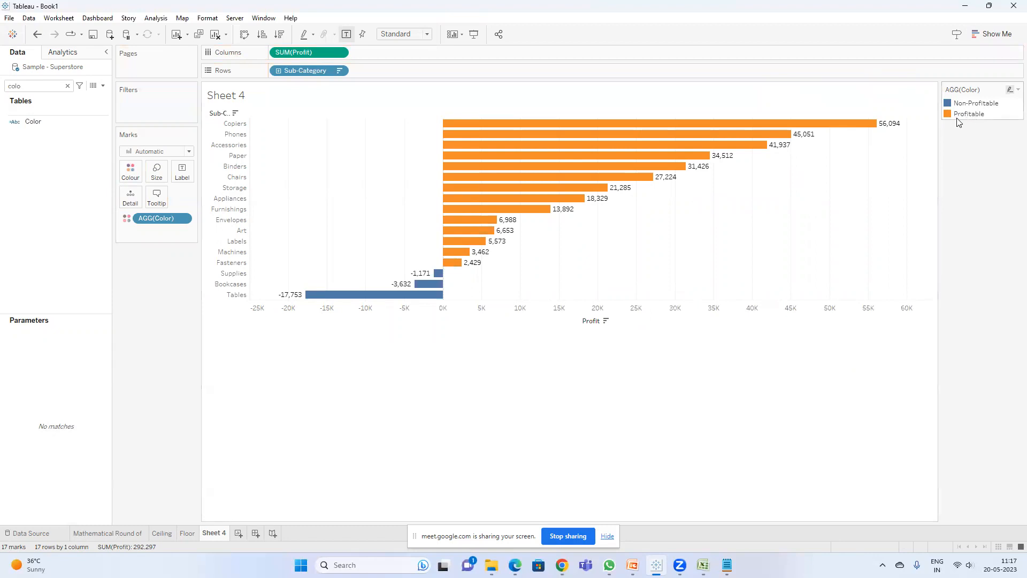
Step: Edit the legend colours so Profitable is green and Non-Profitable is red
{"action": "double_click", "coordinate": [971, 119]}
{"action": "left_click", "coordinate": [530, 293]}
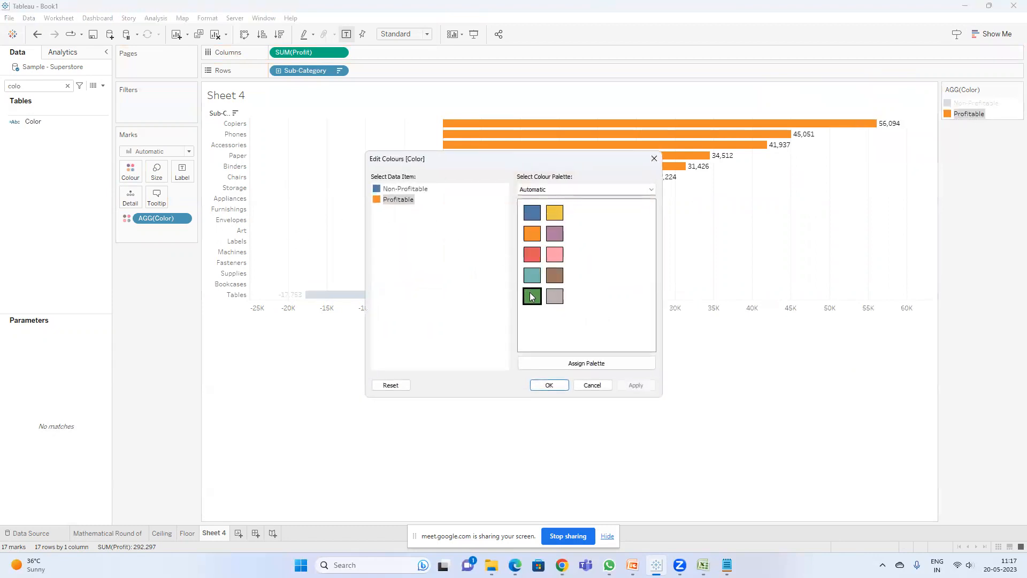
{"action": "left_click", "coordinate": [391, 188]}
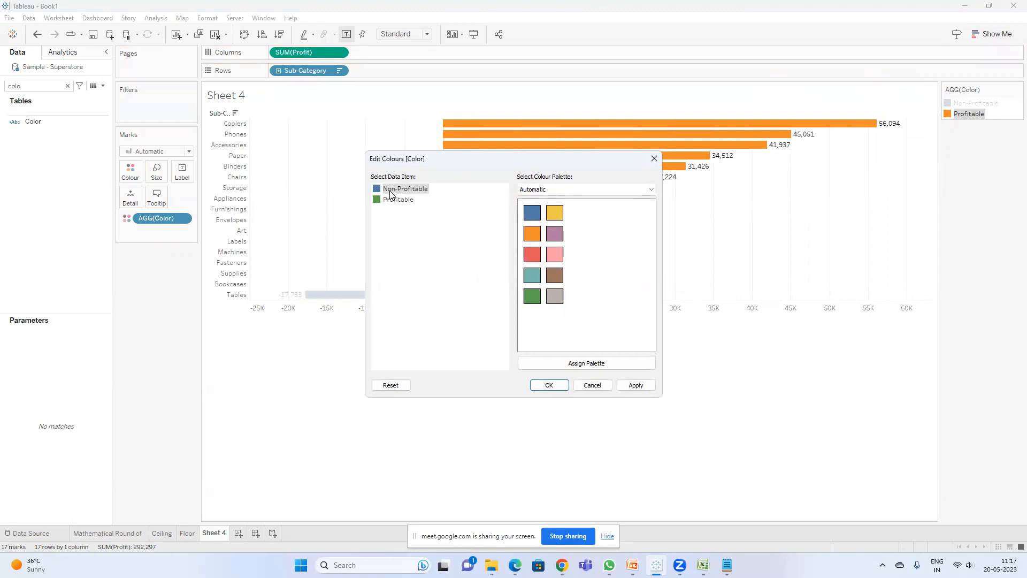
{"action": "left_click", "coordinate": [531, 255]}
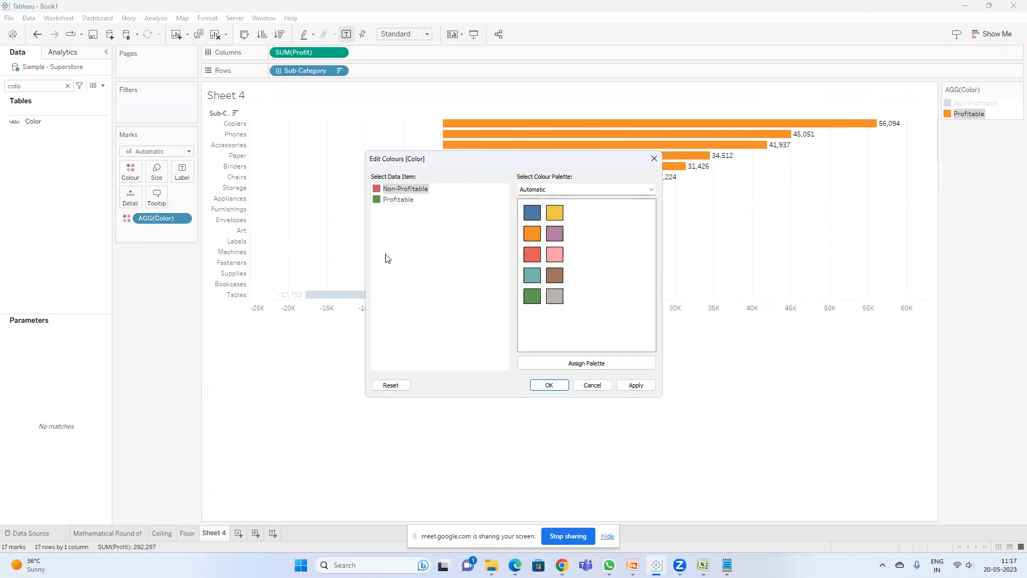
{"action": "left_click", "coordinate": [550, 386]}
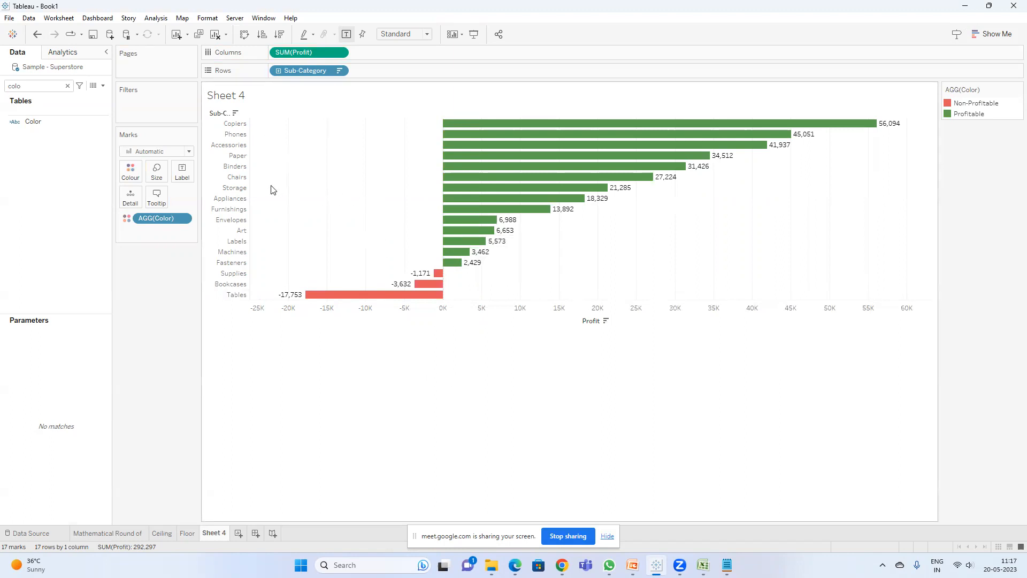
Step: Create a new calculated field with the formula SIGN(SUM([Sales]))
{"action": "left_click", "coordinate": [103, 86]}
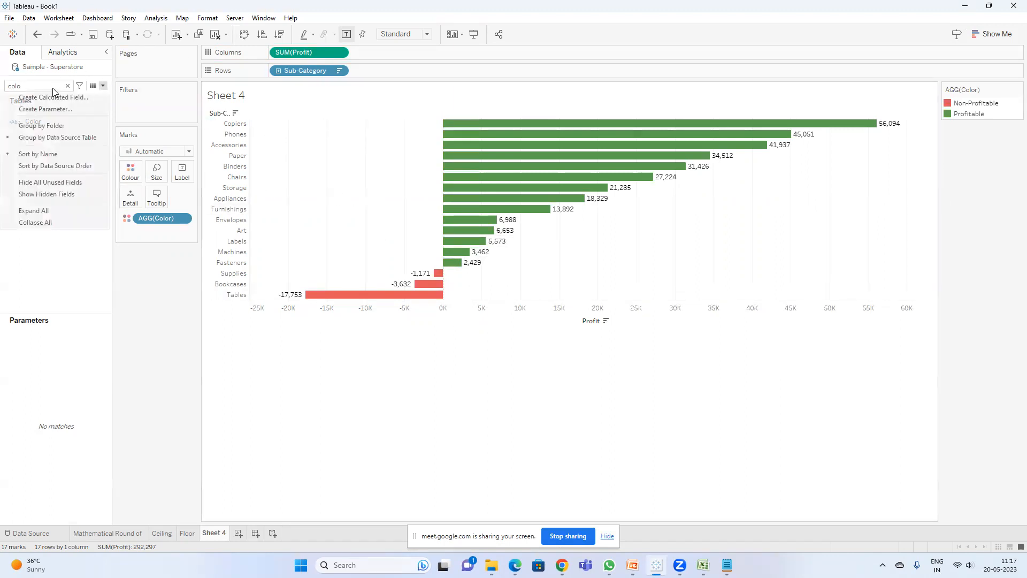
{"action": "left_click", "coordinate": [48, 96]}
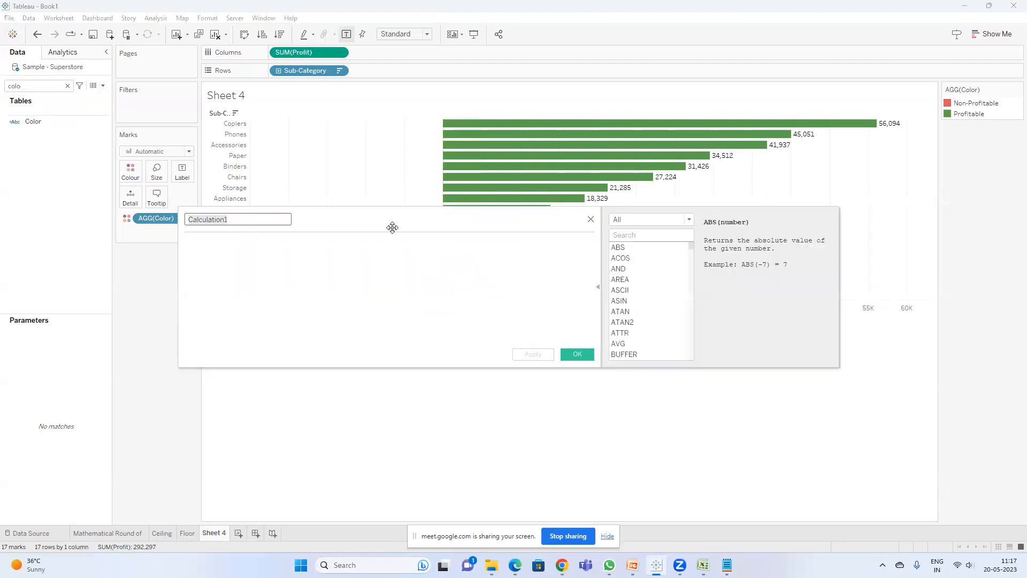
{"action": "left_click_drag", "start_coordinate": [392, 227], "coordinate": [490, 371]}
{"action": "left_click", "coordinate": [370, 398]}
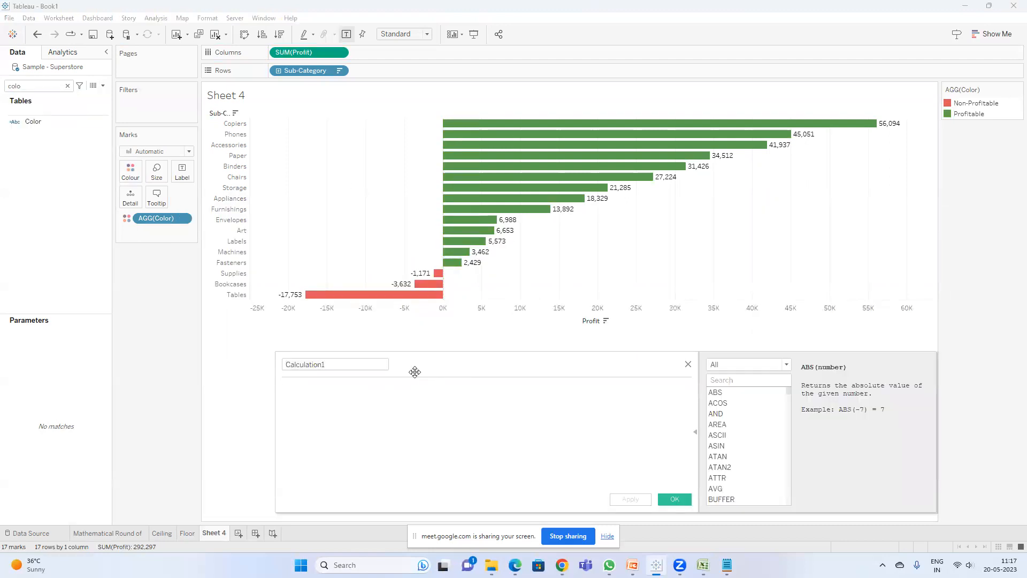
{"action": "type", "text": "sig"}
{"action": "key", "text": "Return"}
{"action": "type", "text": "sum"}
{"action": "key", "text": "Return"}
{"action": "type", "text": "sa"}
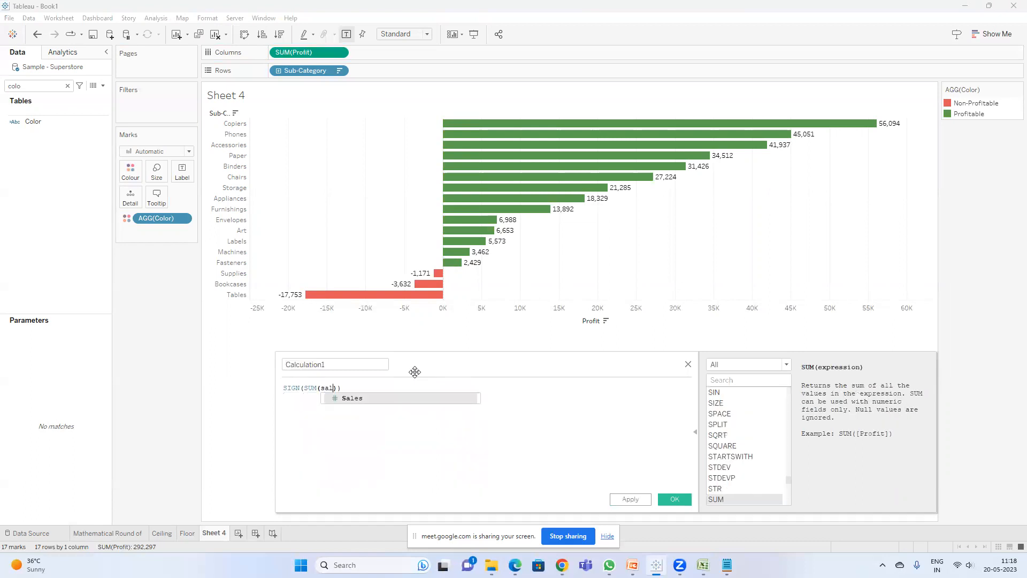
{"action": "type", "text": "l"}
{"action": "key", "text": "Return"}
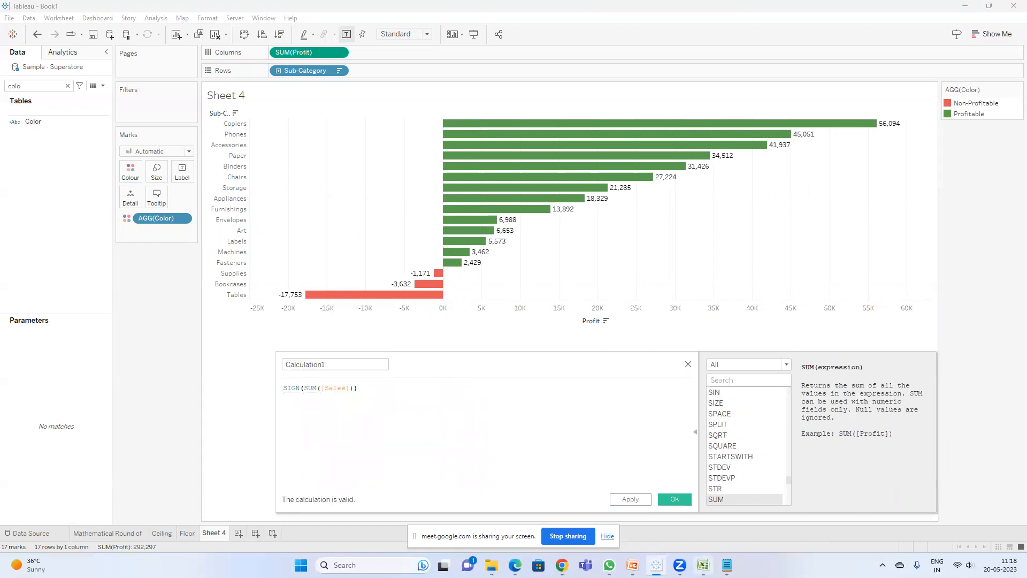
Step: Glance at the SIGN function description on the PowerPoint slide and return to Tableau
{"action": "mouse_move", "coordinate": [633, 565]}
{"action": "left_click", "coordinate": [596, 496]}
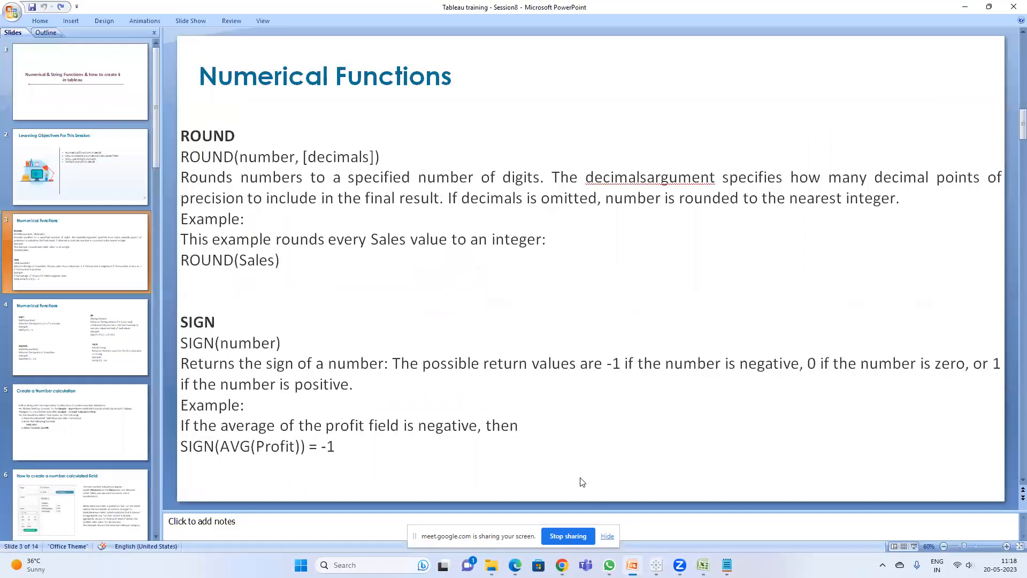
{"action": "left_click", "coordinate": [966, 7]}
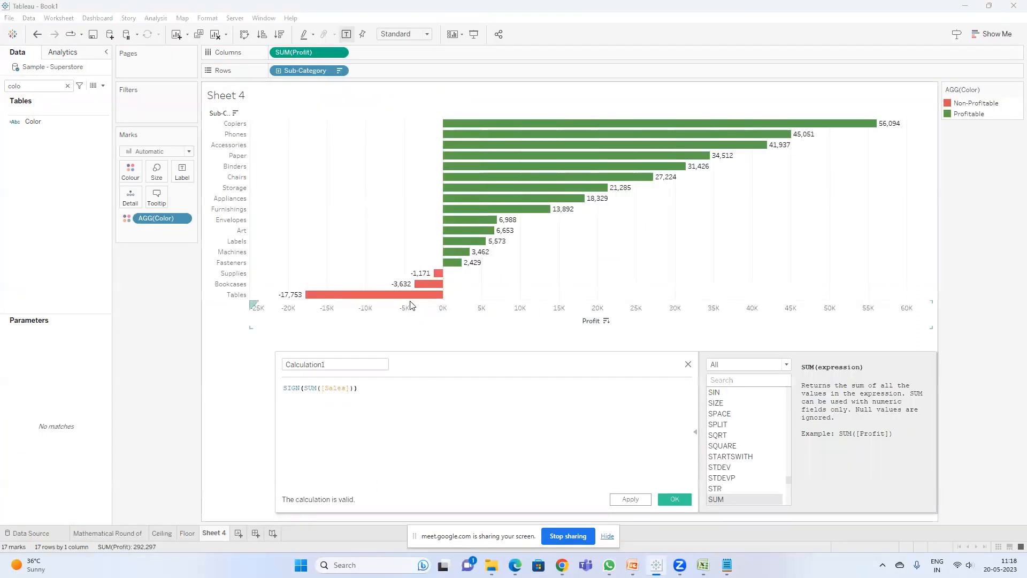
Step: Replace Sales with Profit in the formula, making it SIGN(SUM([Profit])), and save the field
{"action": "left_click", "coordinate": [324, 389]}
{"action": "double_click", "coordinate": [326, 389]}
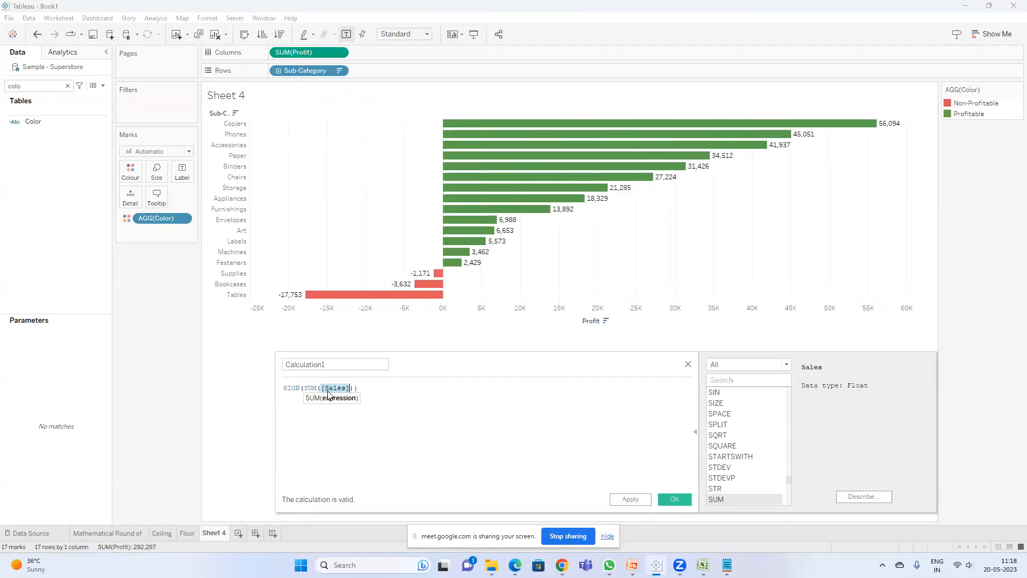
{"action": "type", "text": "prof"}
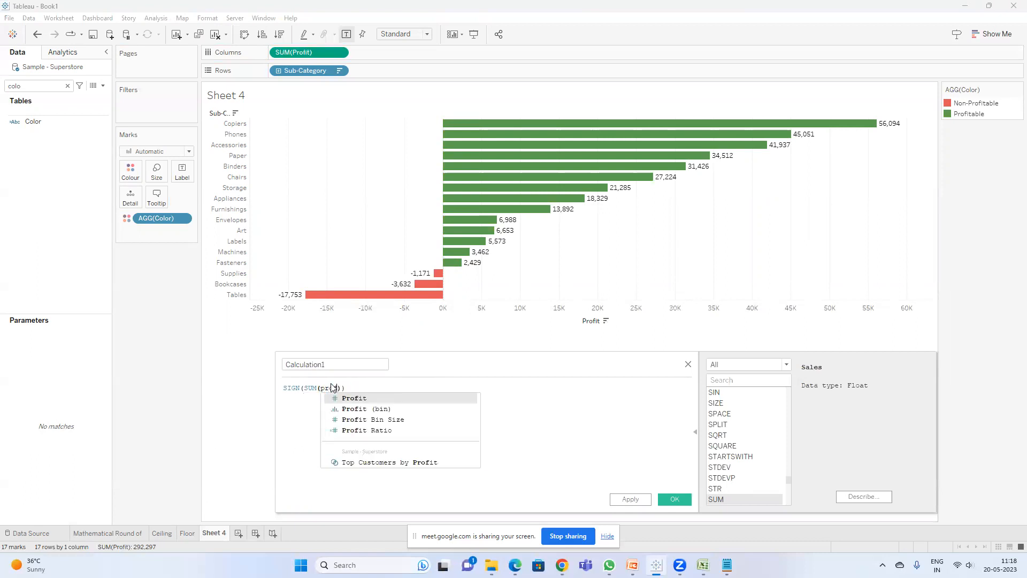
{"action": "key", "text": "Return"}
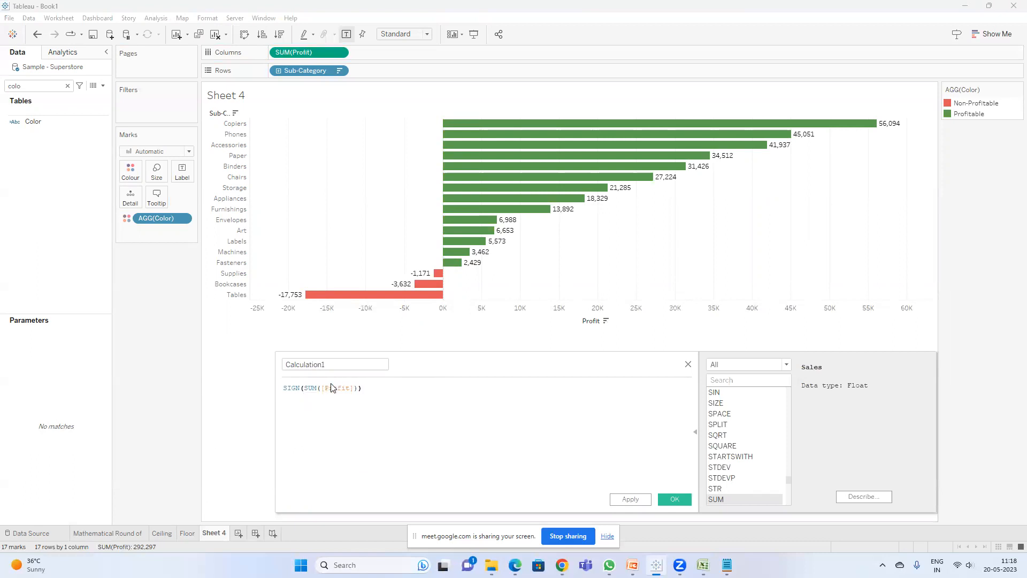
{"action": "left_click_drag", "start_coordinate": [460, 370], "coordinate": [410, 284]}
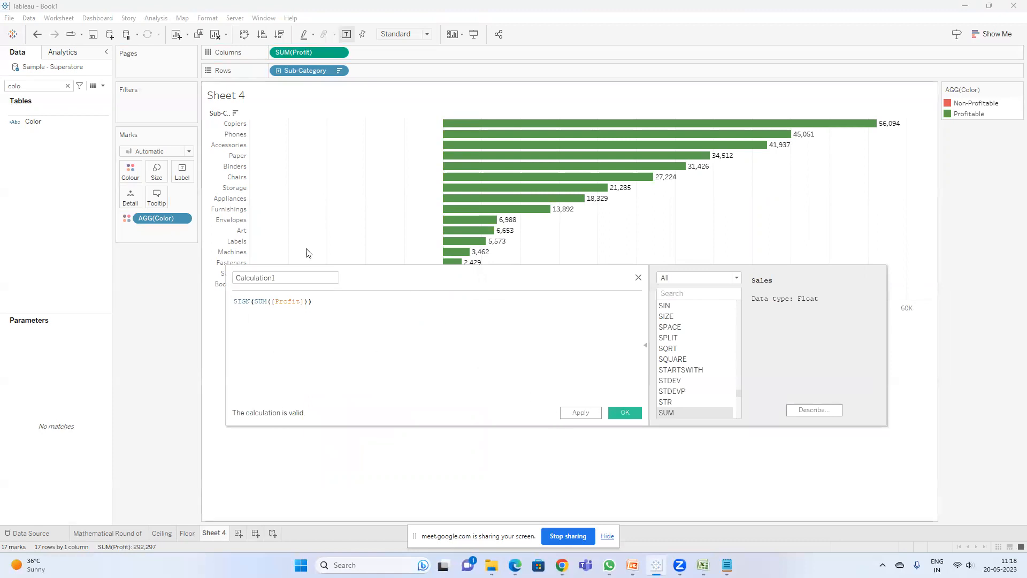
{"action": "left_click_drag", "start_coordinate": [386, 286], "coordinate": [387, 336]}
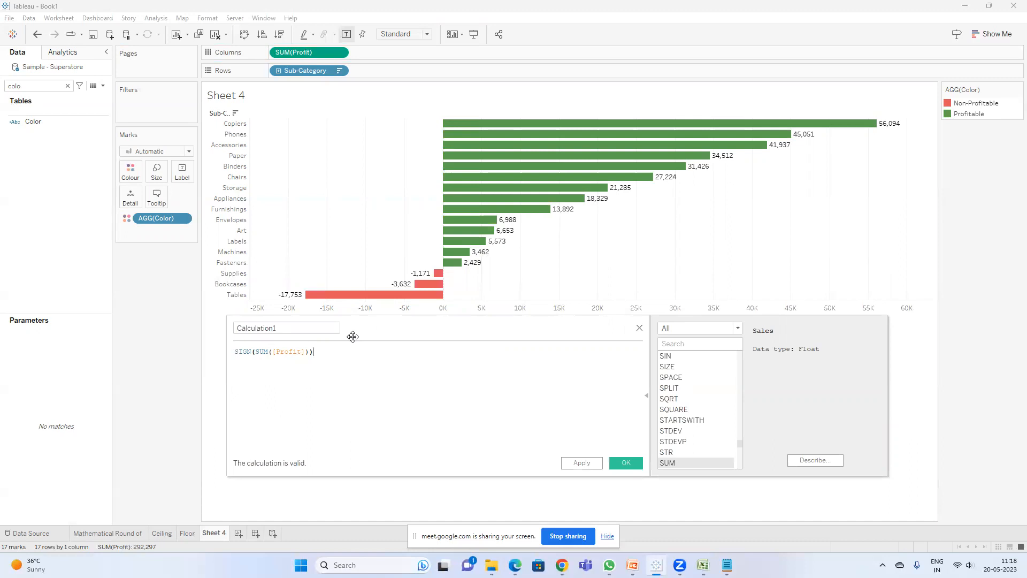
{"action": "left_click", "coordinate": [626, 462]}
Step: Remove Color from the Colour mark and place Calculation1 on Colour instead
{"action": "left_click_drag", "start_coordinate": [155, 218], "coordinate": [59, 139]}
{"action": "double_click", "coordinate": [41, 86]}
{"action": "type", "text": "ca"}
{"action": "left_click_drag", "start_coordinate": [43, 187], "coordinate": [130, 176]}
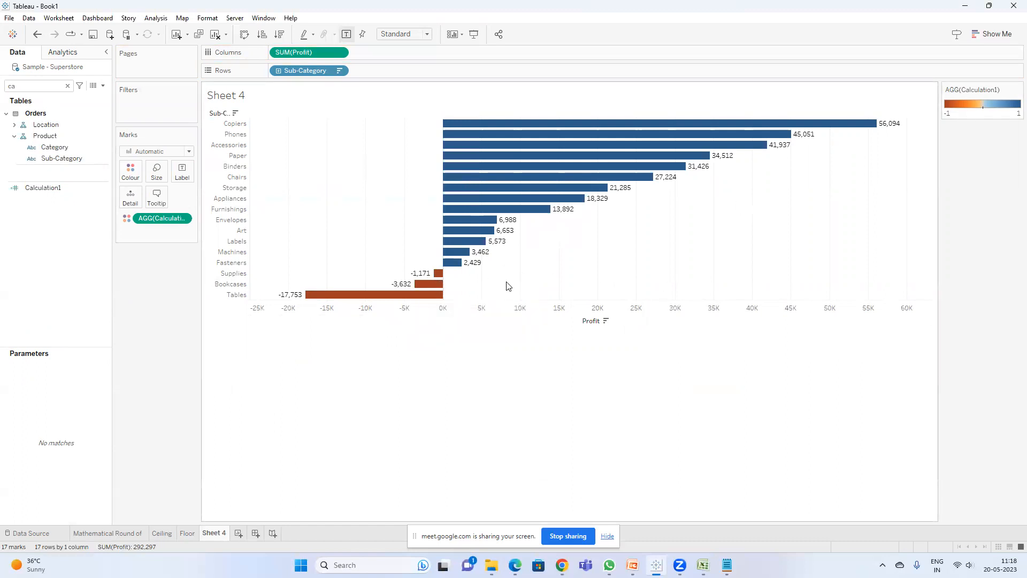
Step: Set the Calculation1 colours to the Red-Green Diverging palette with stepped colour of 2 steps
{"action": "left_click", "coordinate": [1016, 90]}
{"action": "left_click", "coordinate": [996, 96]}
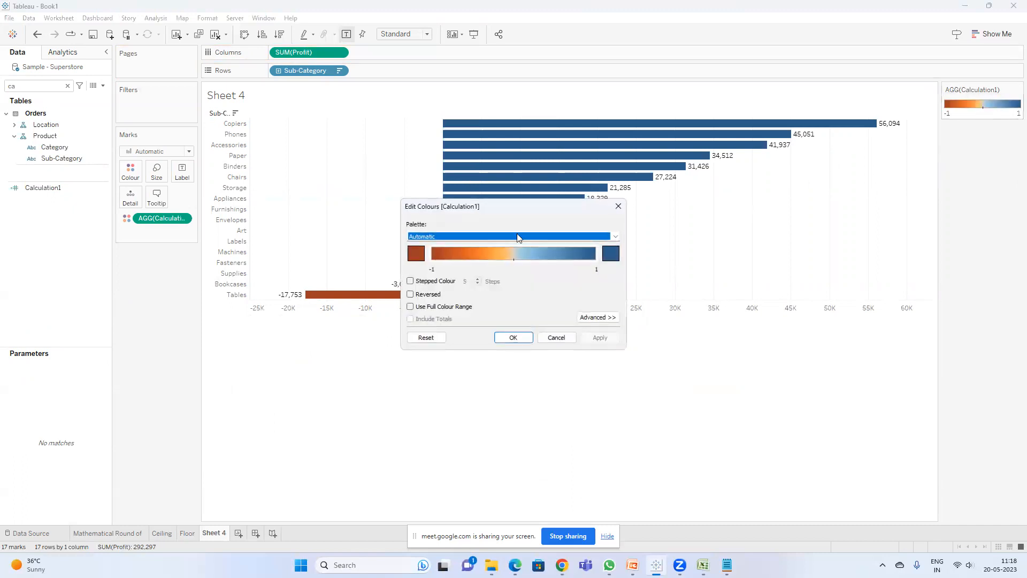
{"action": "left_click", "coordinate": [496, 236]}
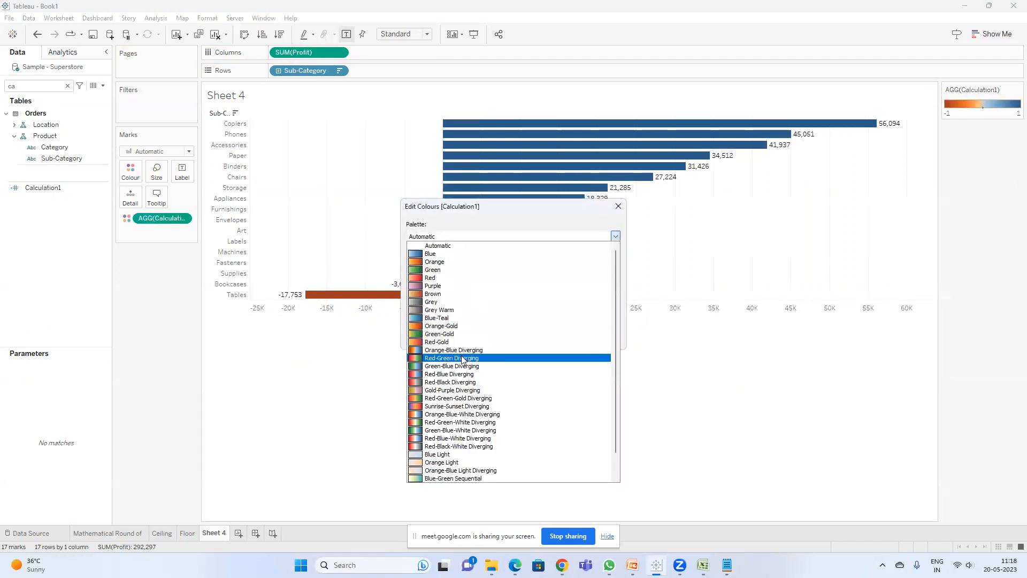
{"action": "left_click", "coordinate": [463, 356]}
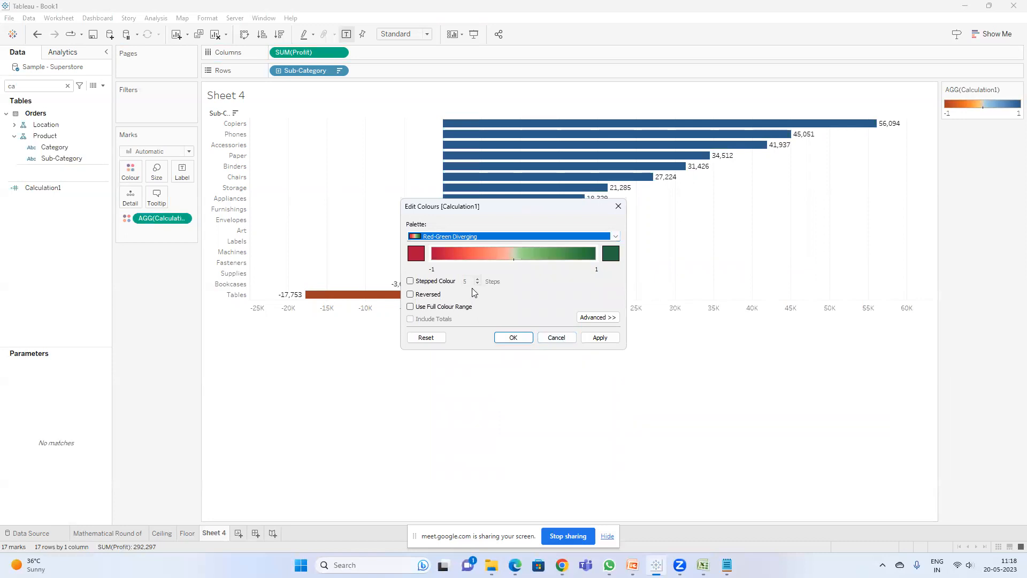
{"action": "left_click", "coordinate": [410, 281]}
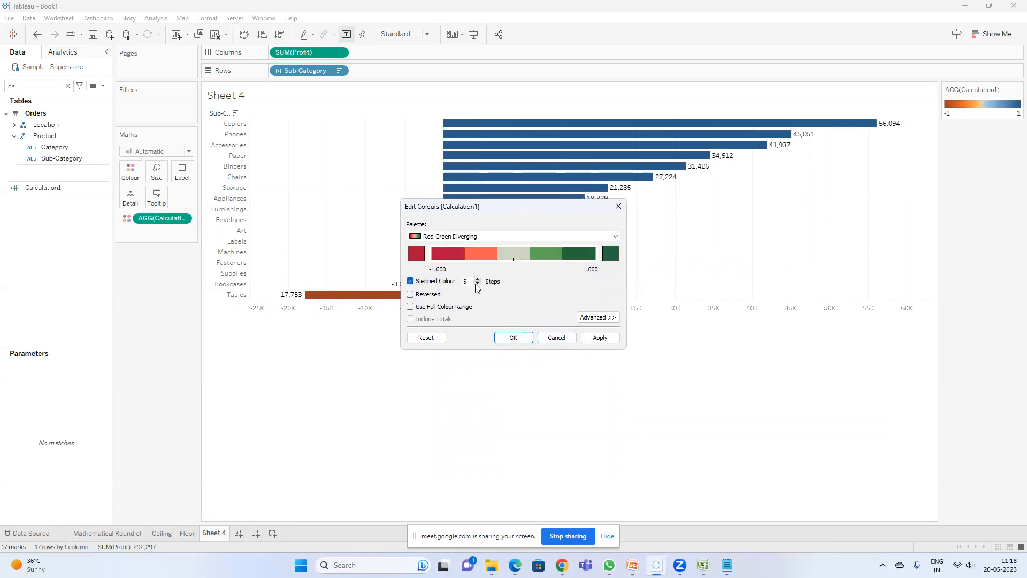
{"action": "left_click", "coordinate": [477, 284]}
{"action": "left_click", "coordinate": [477, 284]}
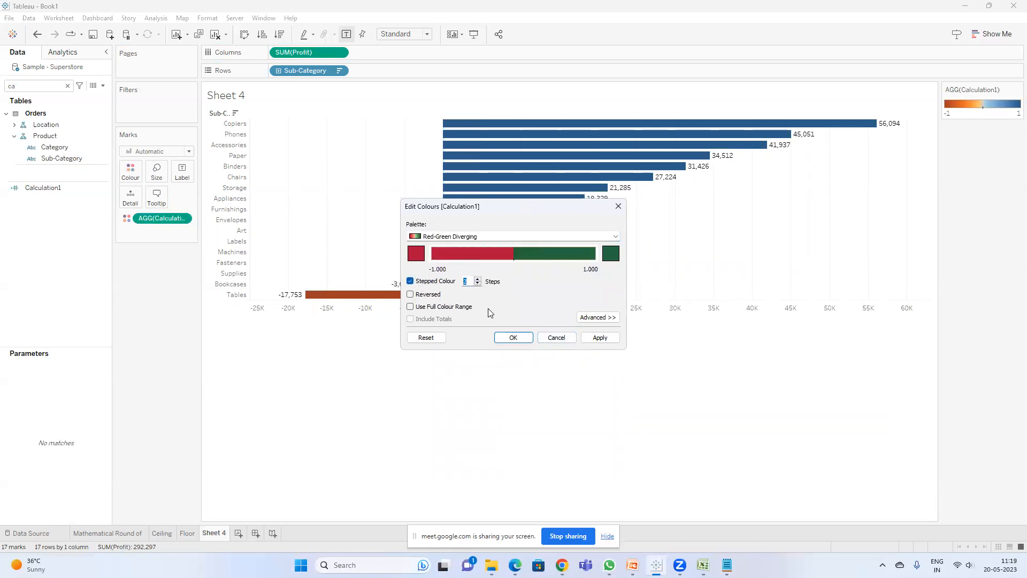
{"action": "left_click", "coordinate": [513, 338]}
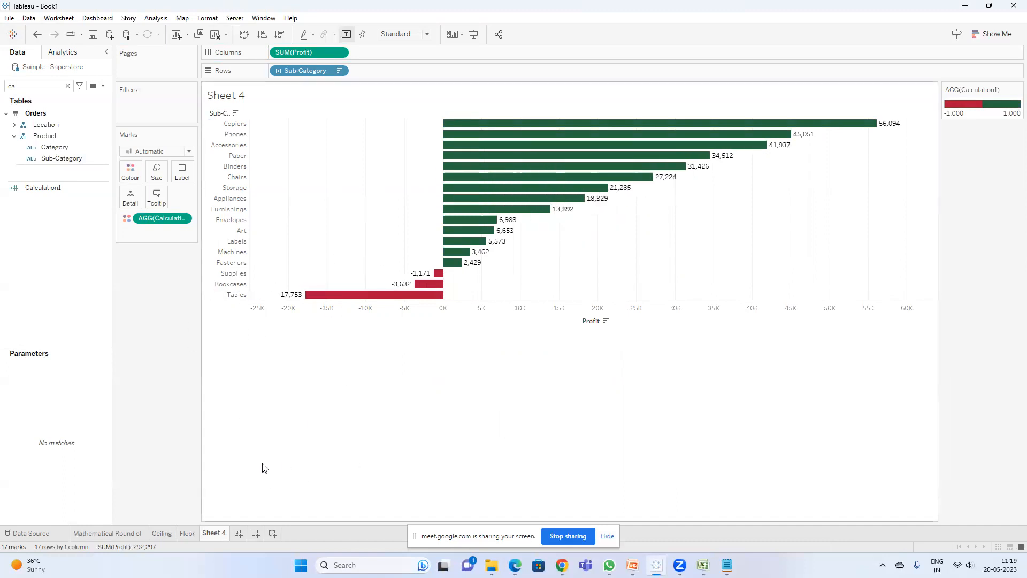
Step: Duplicate Sheet 4 as a crosstab and open the new Sheet 4 (2)
{"action": "right_click", "coordinate": [219, 533]}
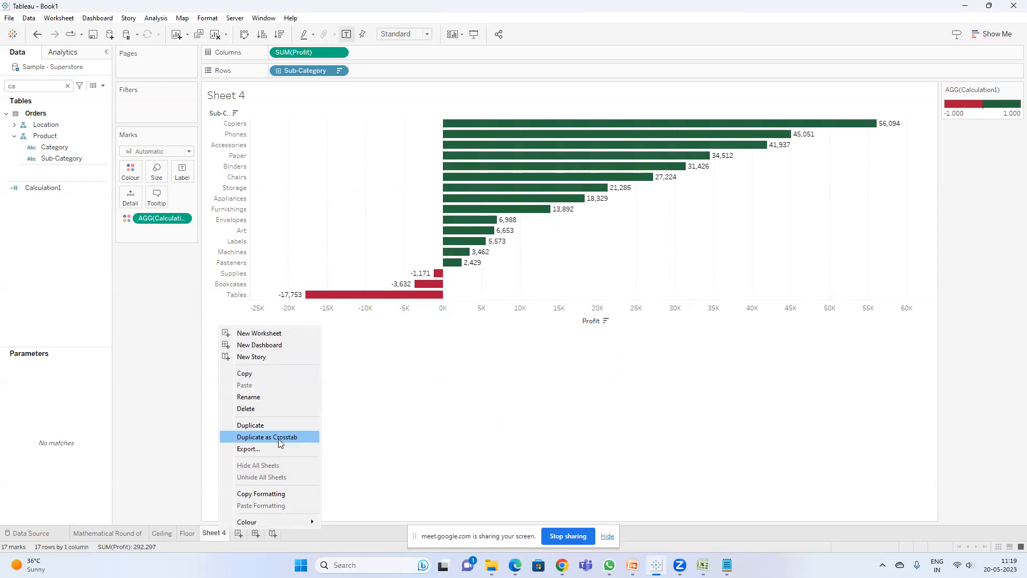
{"action": "left_click", "coordinate": [279, 438]}
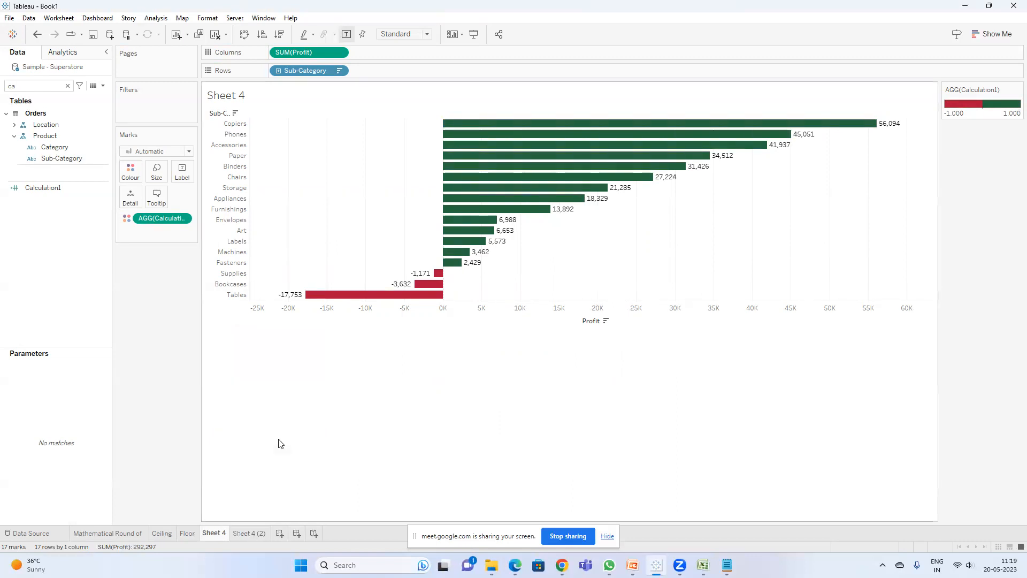
{"action": "left_click", "coordinate": [244, 533]}
Step: Widen the Sub-Category column in the crosstab
{"action": "mouse_move", "coordinate": [313, 206]}
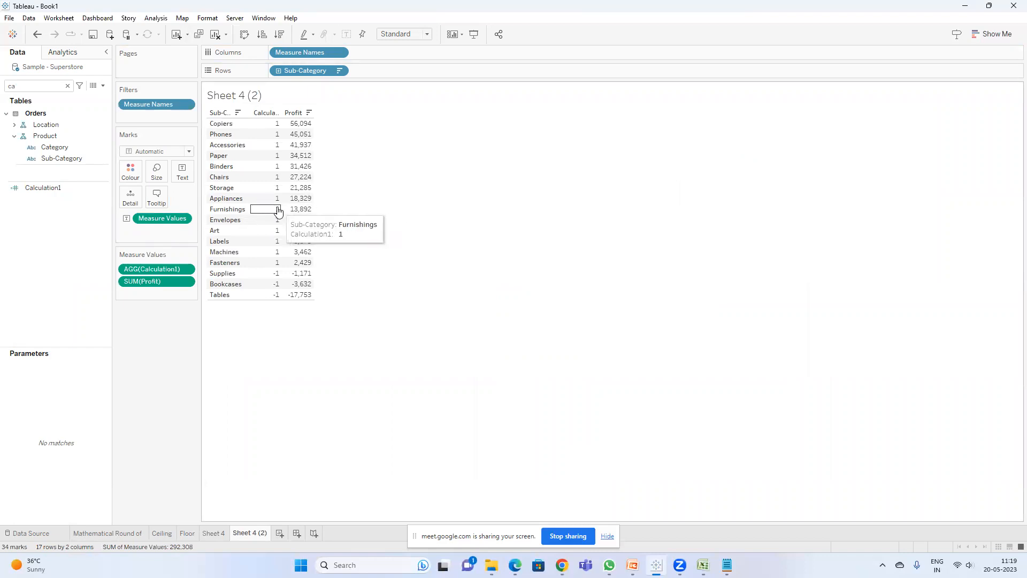
{"action": "left_click_drag", "start_coordinate": [247, 207], "coordinate": [279, 208]}
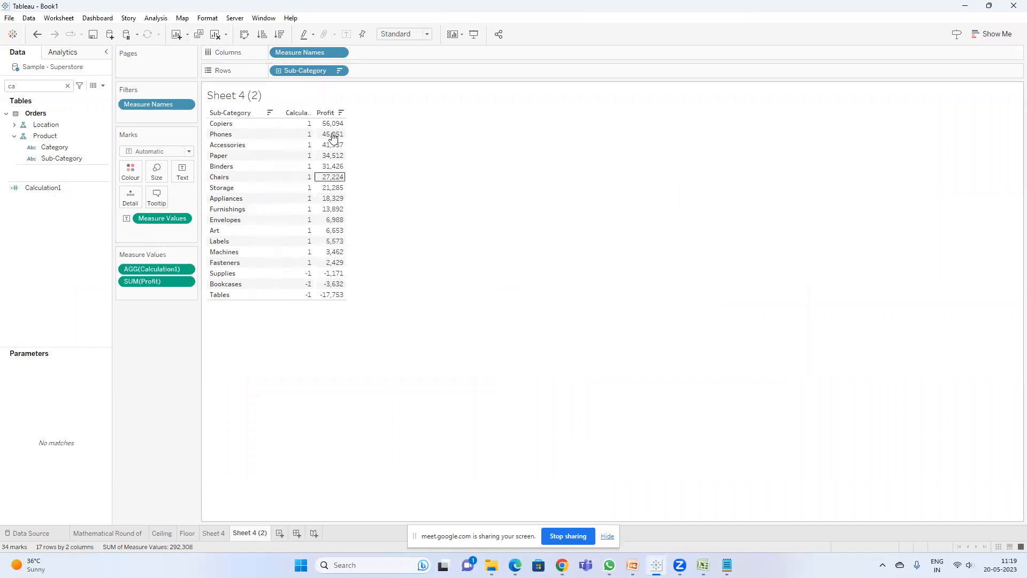
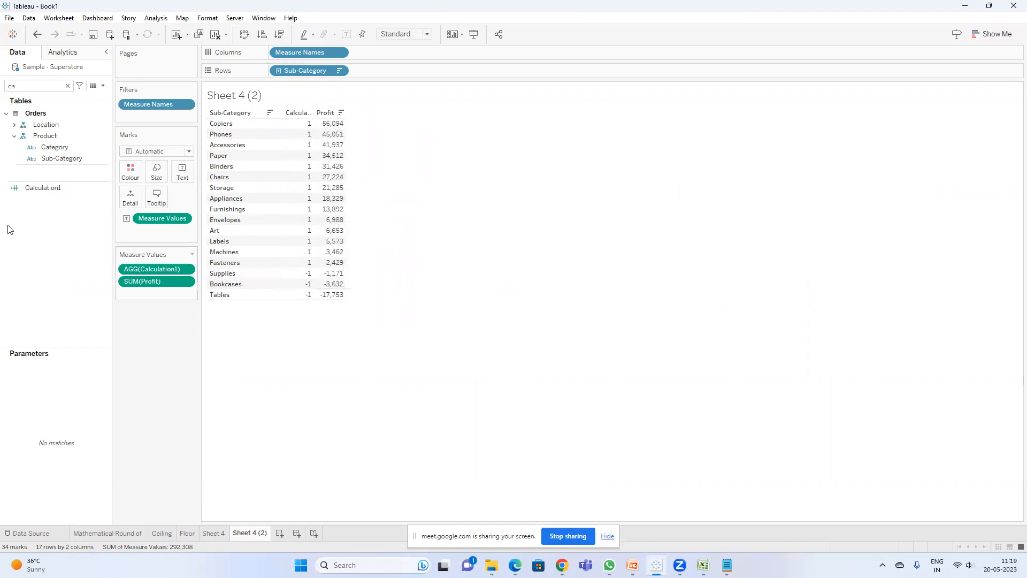
Step: Rename the Calculation1 calculated field to Sign
{"action": "right_click", "coordinate": [60, 187]}
{"action": "left_click", "coordinate": [104, 252]}
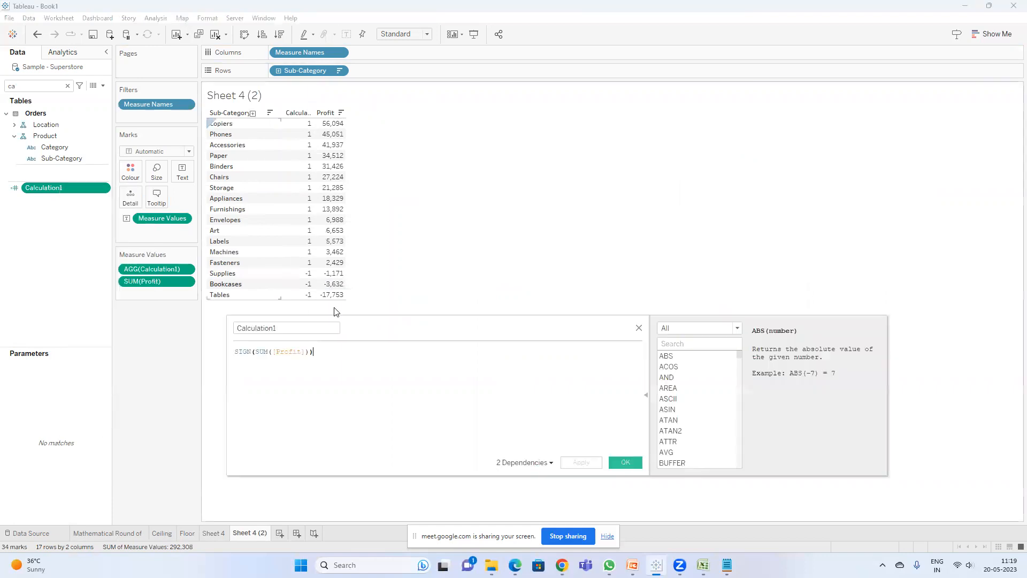
{"action": "type", "text": "Sign"}
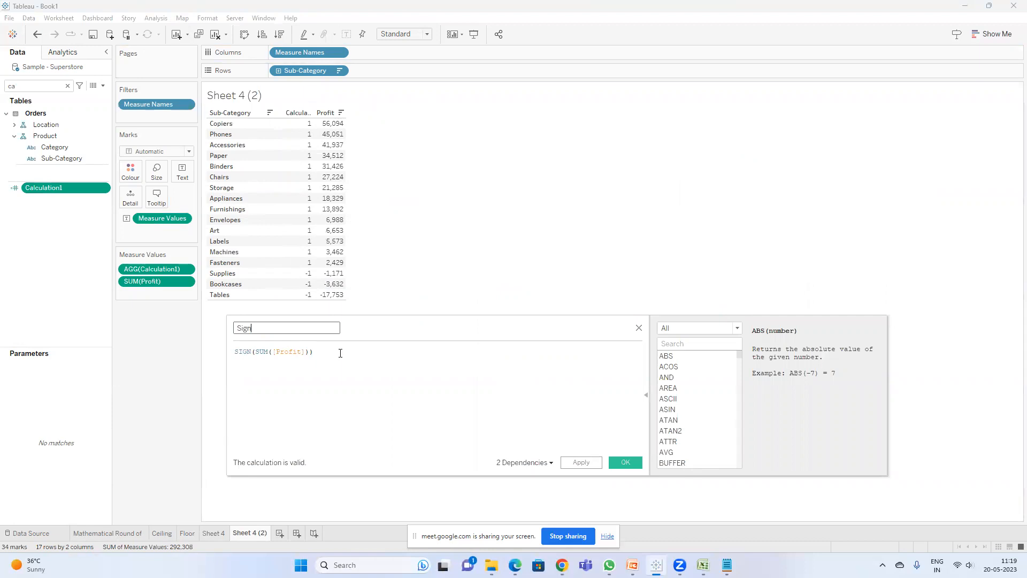
{"action": "left_click", "coordinate": [626, 461]}
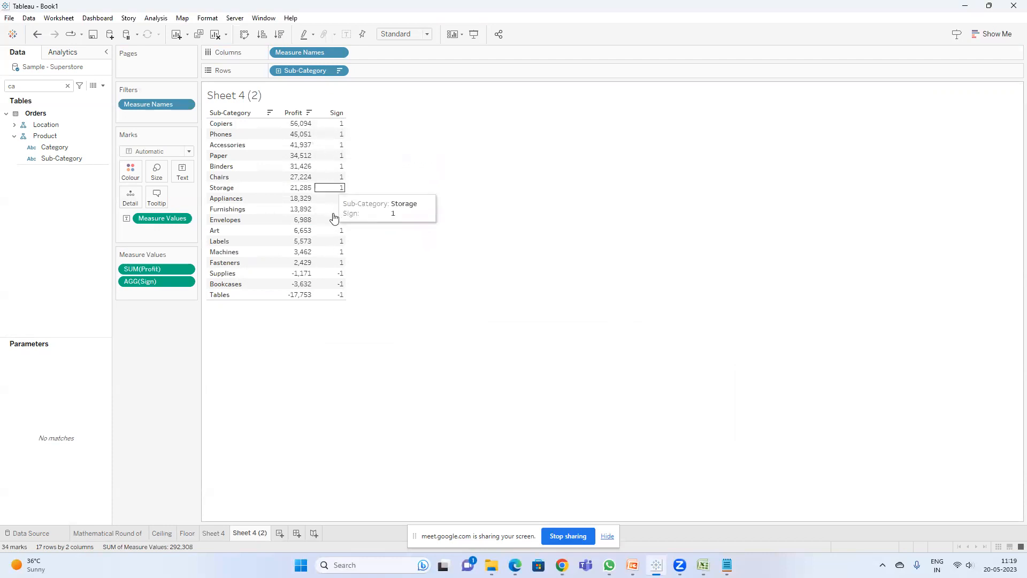
Step: Search the data pane for the Color field and open its calculation to review the formula
{"action": "left_click", "coordinate": [70, 85]}
{"action": "left_click", "coordinate": [68, 86]}
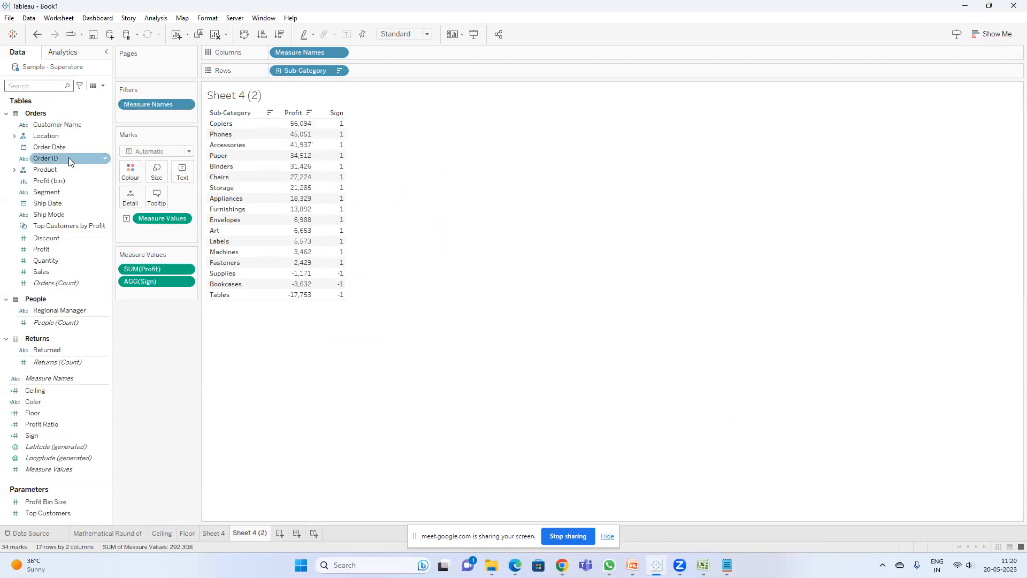
{"action": "left_click", "coordinate": [41, 88]}
{"action": "type", "text": "colo"}
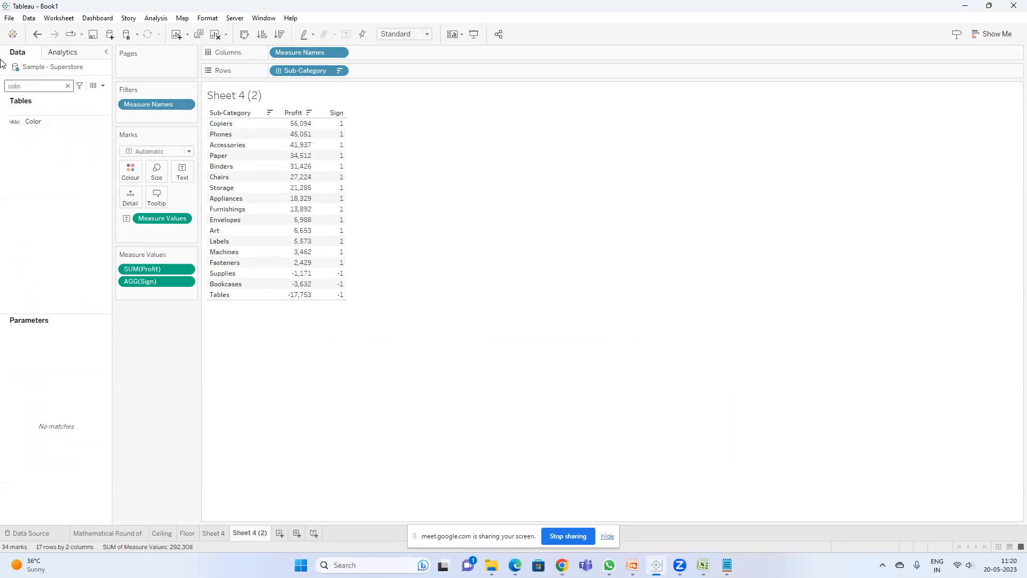
{"action": "right_click", "coordinate": [49, 120]}
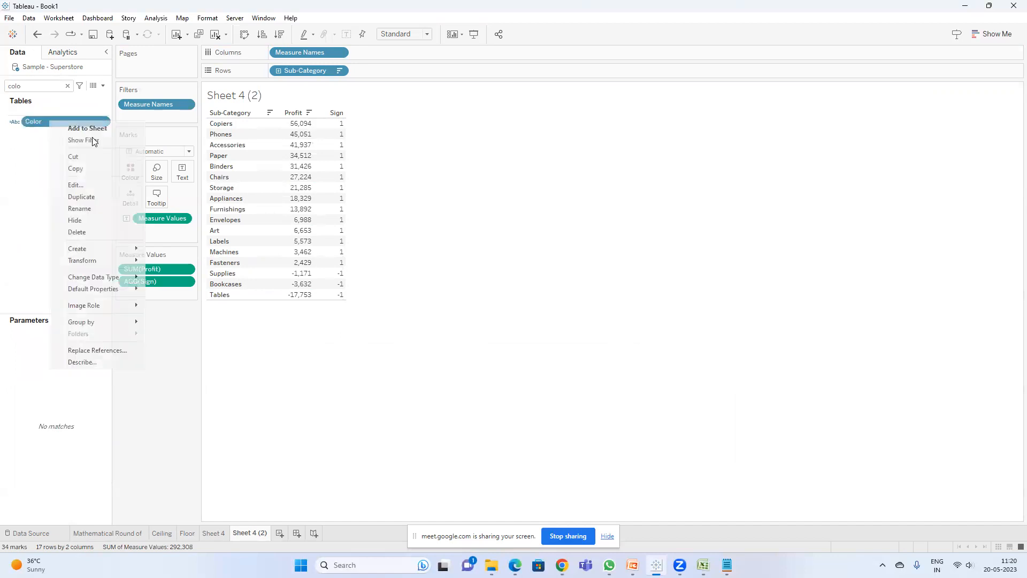
{"action": "left_click", "coordinate": [98, 185]}
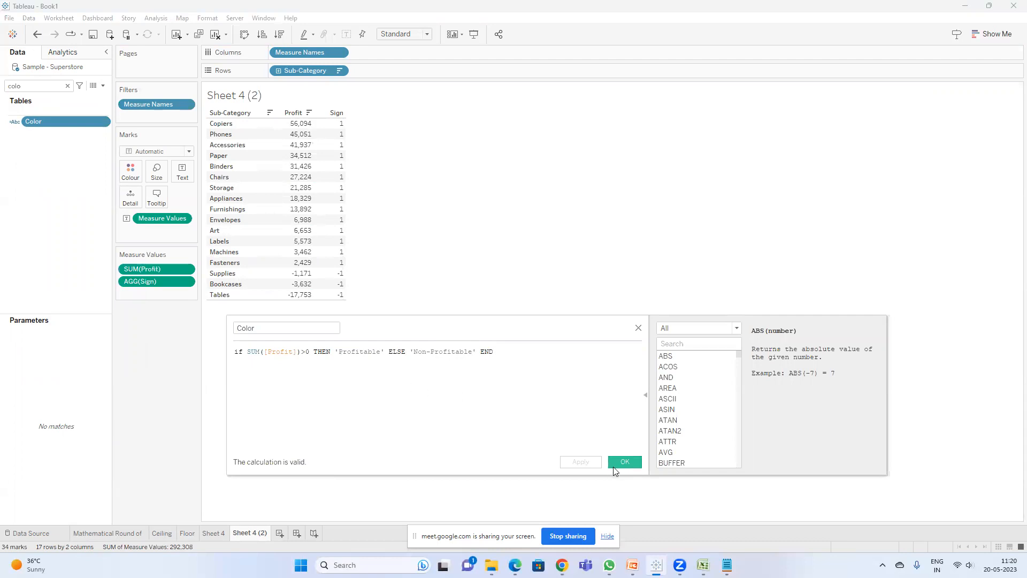
{"action": "left_click", "coordinate": [614, 466]}
Step: Search the data pane for the Sign field and open its calculation to review the formula
{"action": "left_click", "coordinate": [59, 86]}
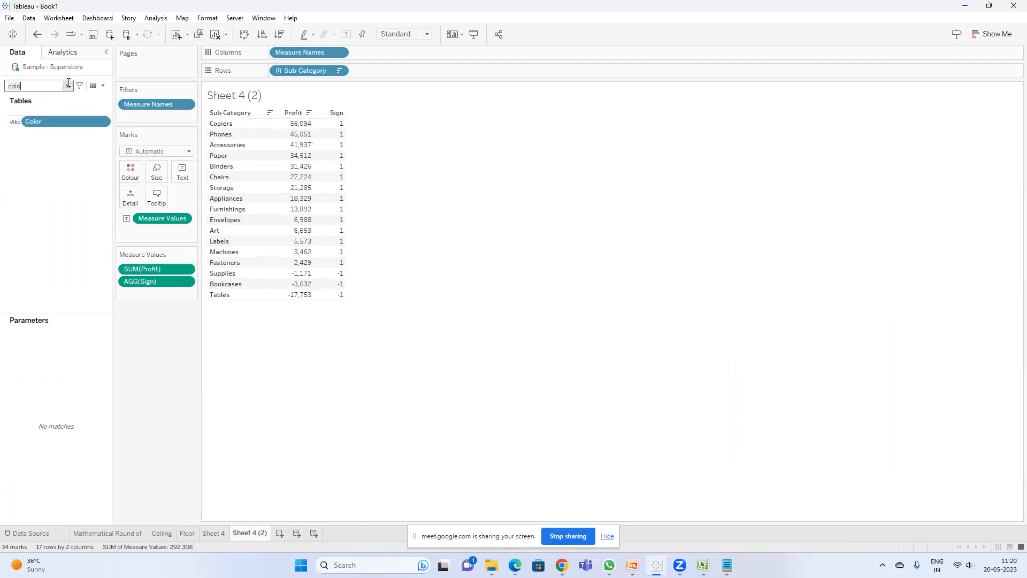
{"action": "left_click", "coordinate": [68, 86]}
{"action": "type", "text": "sig"}
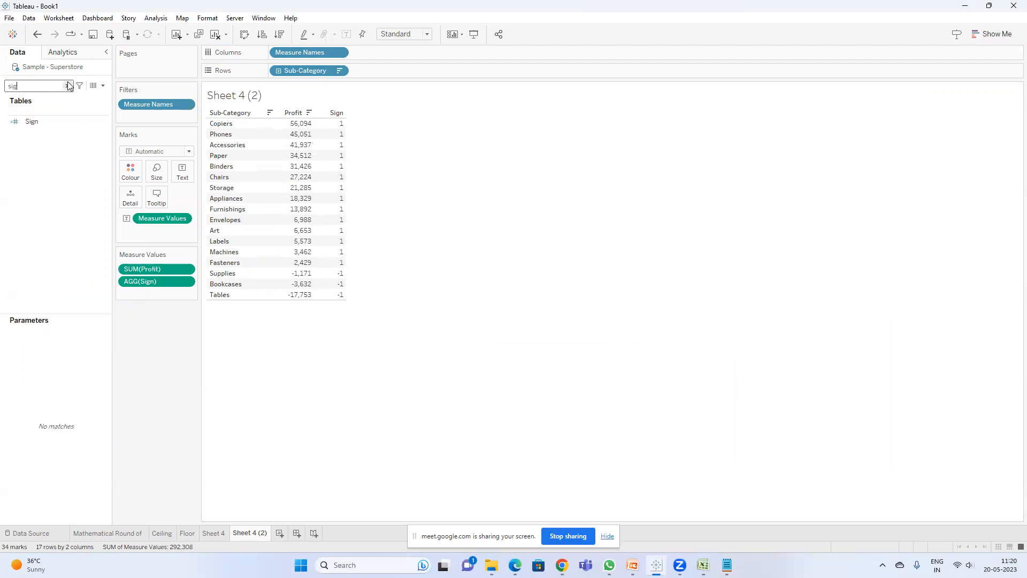
{"action": "left_click", "coordinate": [45, 121]}
{"action": "right_click", "coordinate": [45, 121]}
{"action": "left_click", "coordinate": [95, 182]}
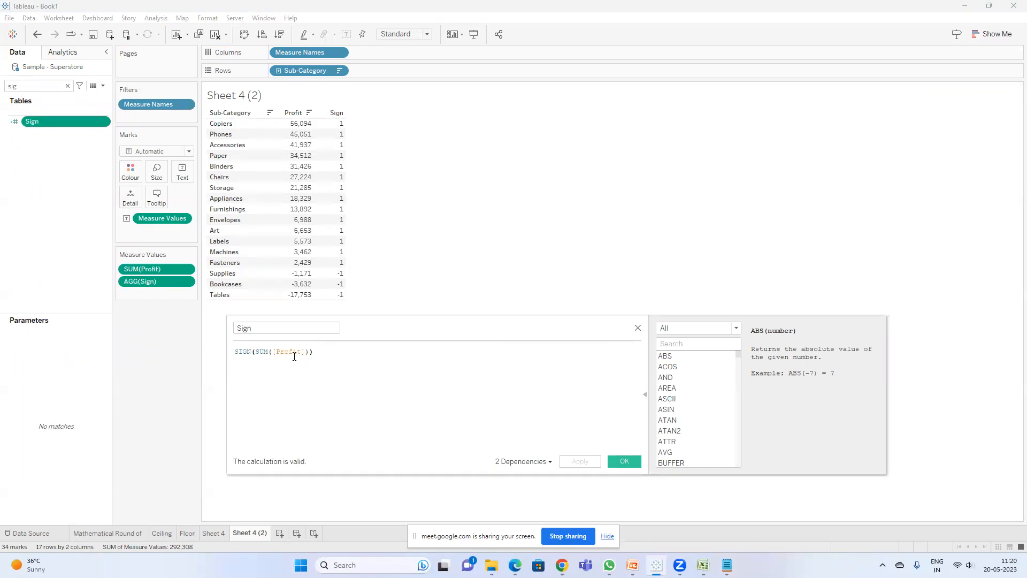
{"action": "left_click", "coordinate": [620, 459]}
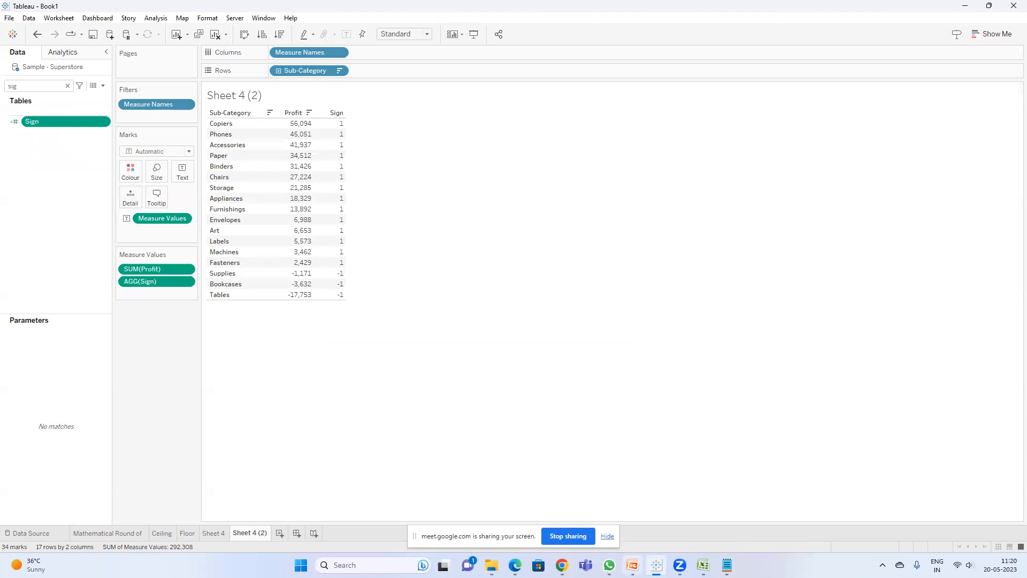
Step: Switch to PowerPoint and review the Numerical Functions slides on SIGN, SQRT, SQUARE, ZN and ASCII
{"action": "left_click", "coordinate": [633, 565]}
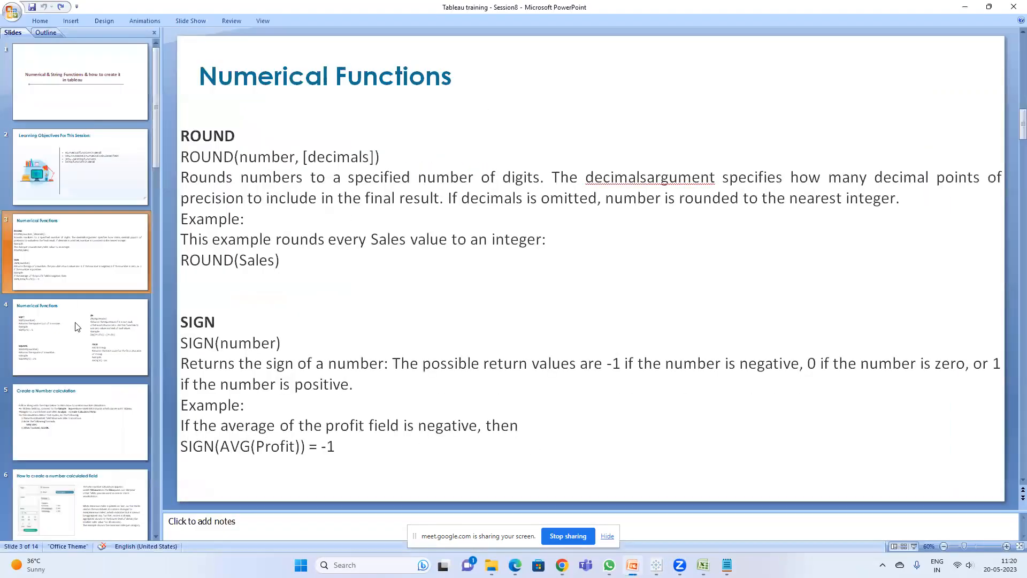
{"action": "left_click", "coordinate": [77, 327]}
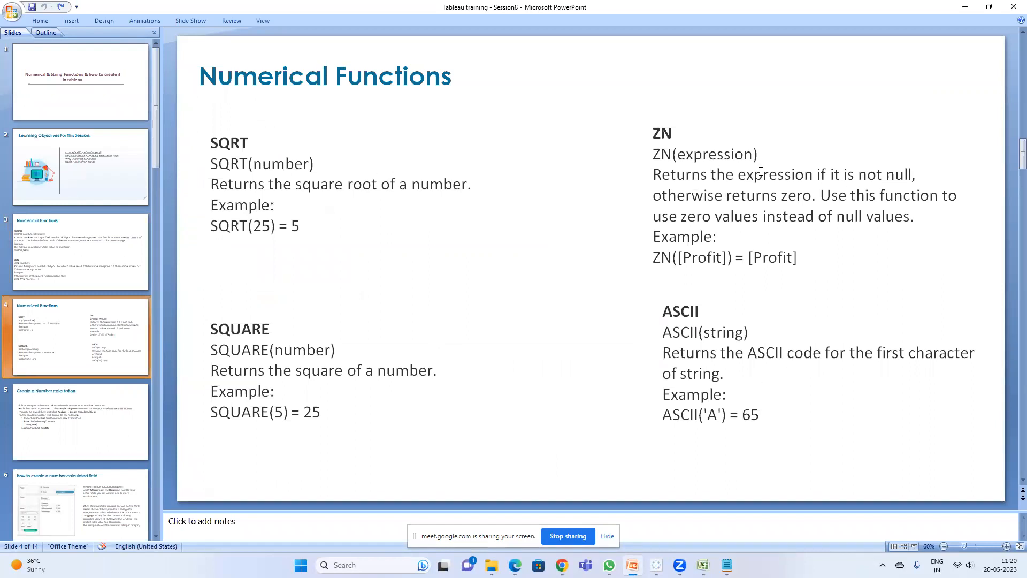
{"action": "left_click", "coordinate": [671, 128]}
{"action": "double_click", "coordinate": [662, 133]}
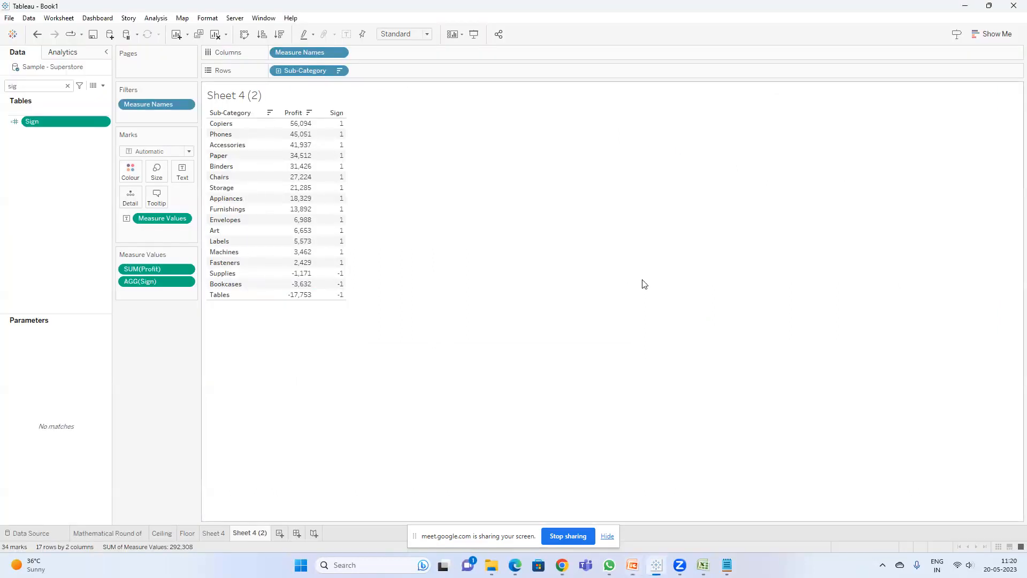
Step: Launch Excel with a new blank workbook
{"action": "key", "text": "super"}
{"action": "type", "text": "ex"}
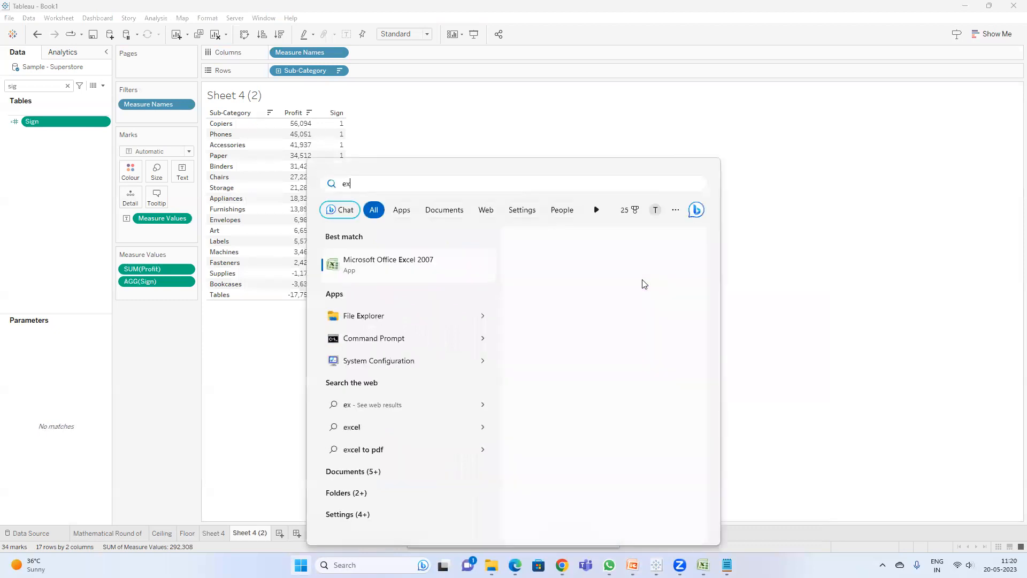
{"action": "type", "text": "c"}
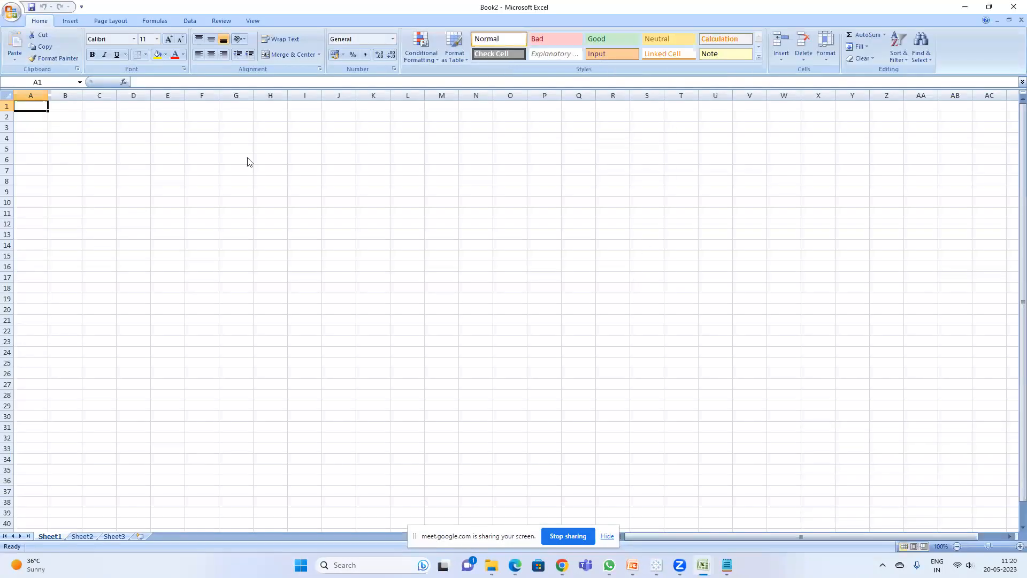
Step: Back in Tableau, open View Data for all crosstab marks and copy the summary rows
{"action": "key", "text": "alt+Tab"}
{"action": "key", "text": "ctrl+a"}
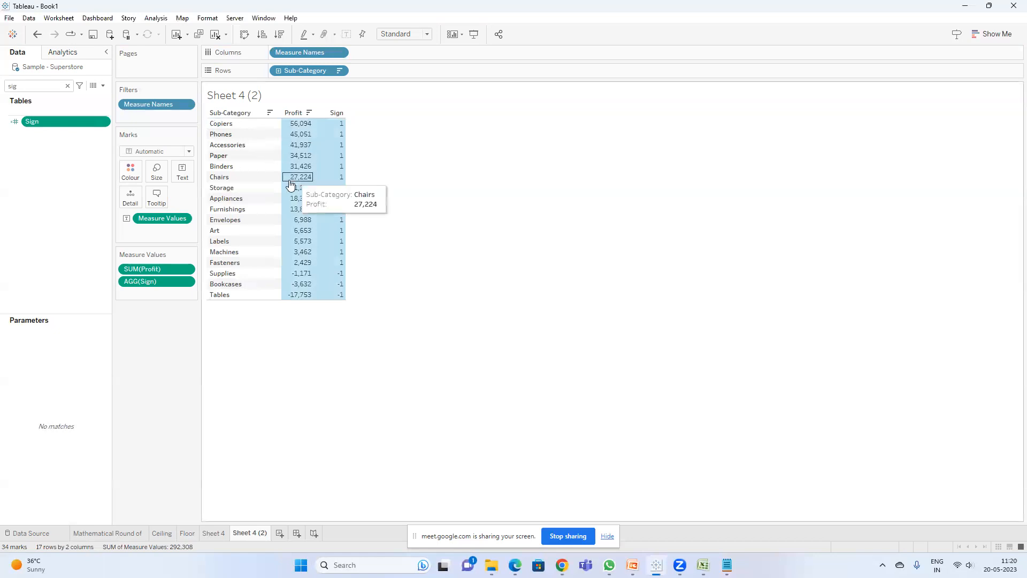
{"action": "right_click", "coordinate": [303, 169]}
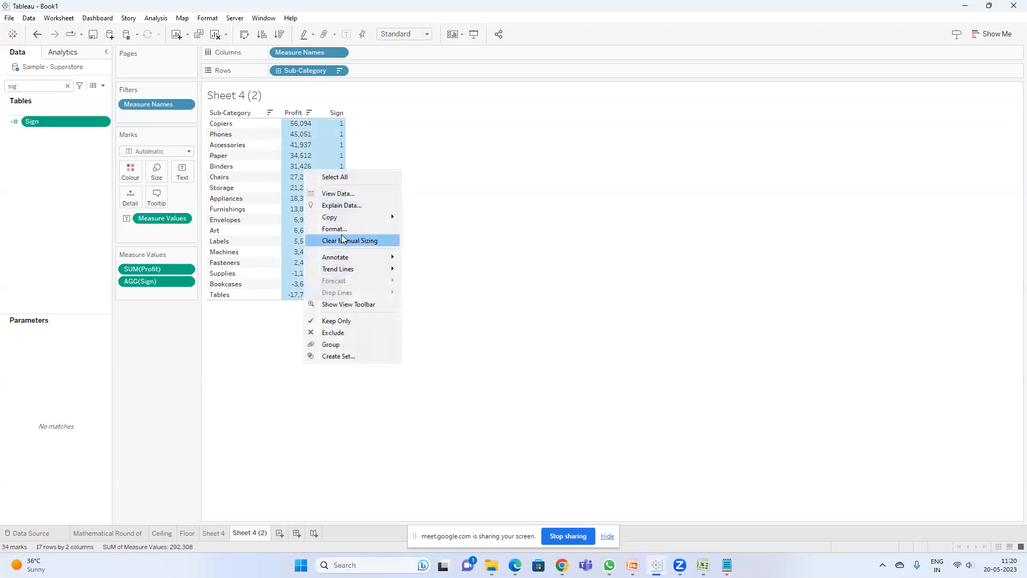
{"action": "left_click", "coordinate": [345, 197]}
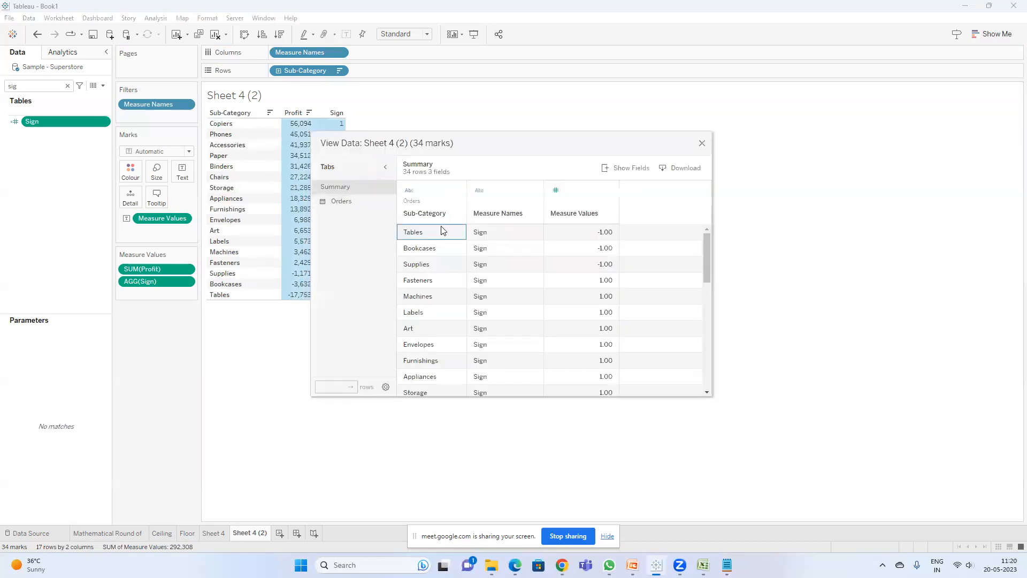
{"action": "key", "text": "ctrl+a"}
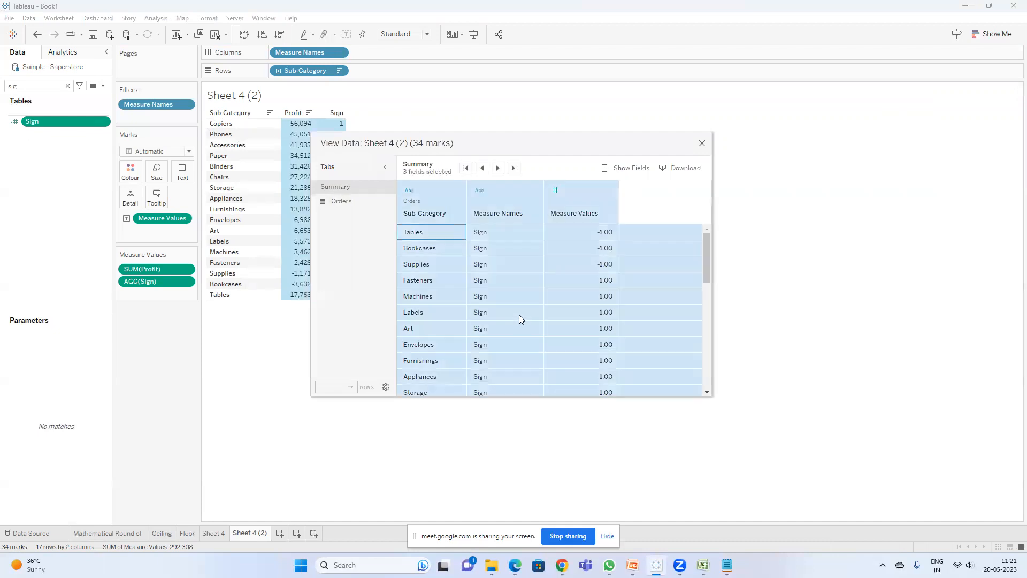
{"action": "key", "text": "ctrl+c"}
Step: Paste the copied data into the blank Excel workbook and widen column C
{"action": "mouse_move", "coordinate": [703, 565]}
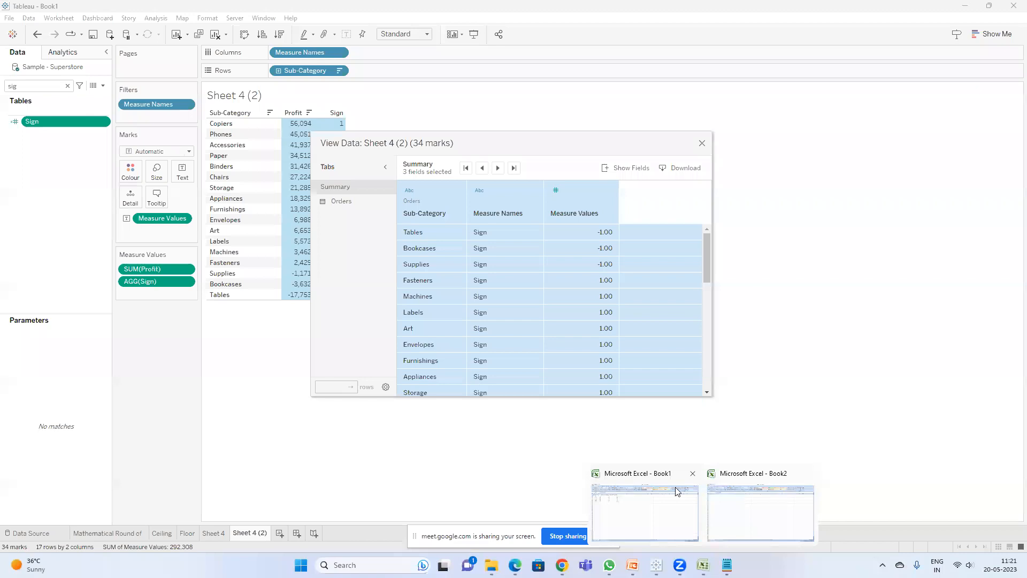
{"action": "left_click", "coordinate": [738, 517]}
{"action": "key", "text": "ctrl+v"}
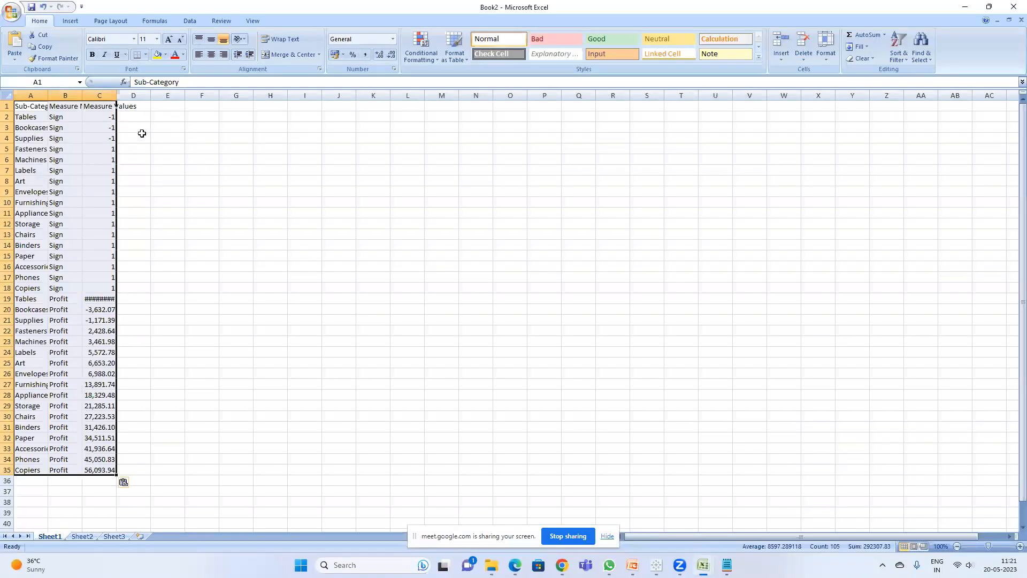
{"action": "left_click_drag", "start_coordinate": [116, 97], "coordinate": [199, 96]}
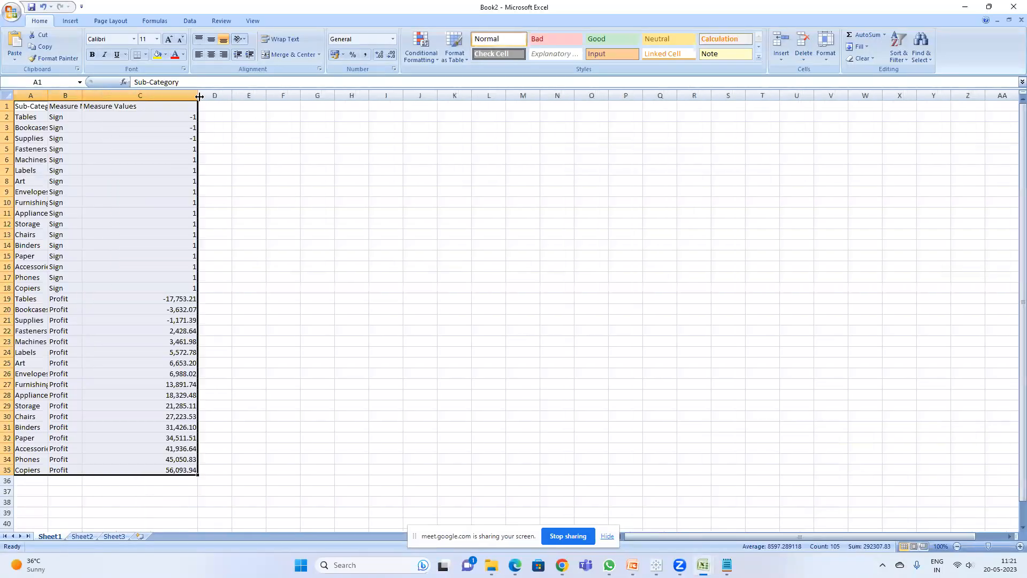
Step: Delete rows 2 to 18 holding the Sign values
{"action": "left_click_drag", "start_coordinate": [5, 121], "coordinate": [8, 286]}
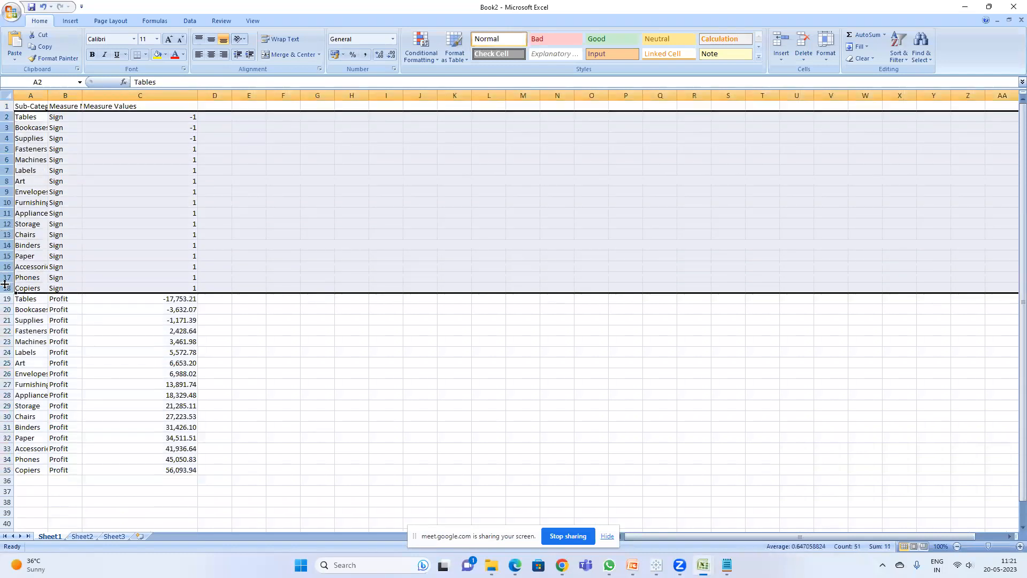
{"action": "right_click", "coordinate": [6, 286]}
{"action": "left_click", "coordinate": [48, 350]}
Step: Autofit the Sub-Category and Measure Names columns
{"action": "left_click", "coordinate": [181, 190]}
{"action": "double_click", "coordinate": [79, 93]}
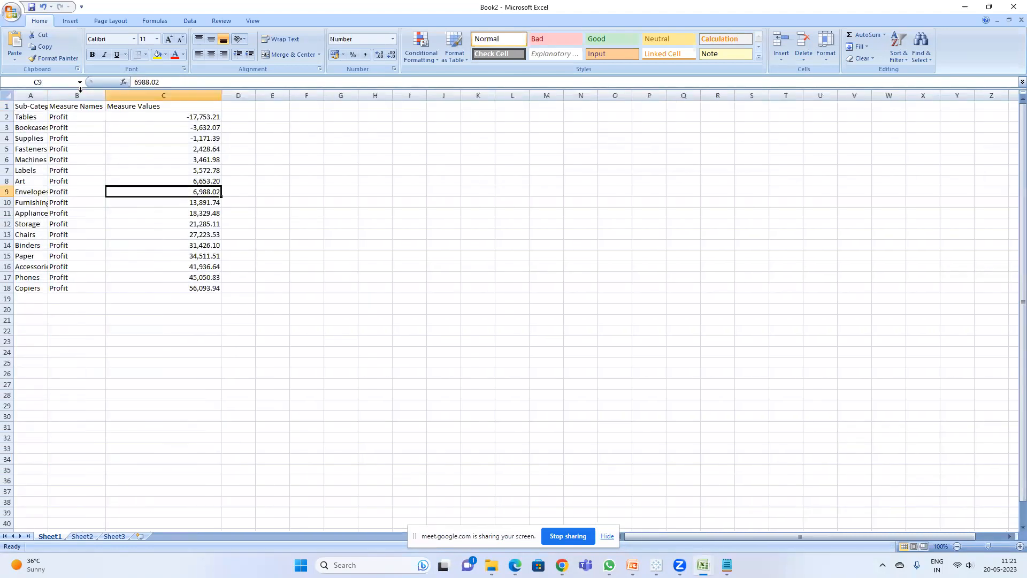
{"action": "double_click", "coordinate": [51, 95]}
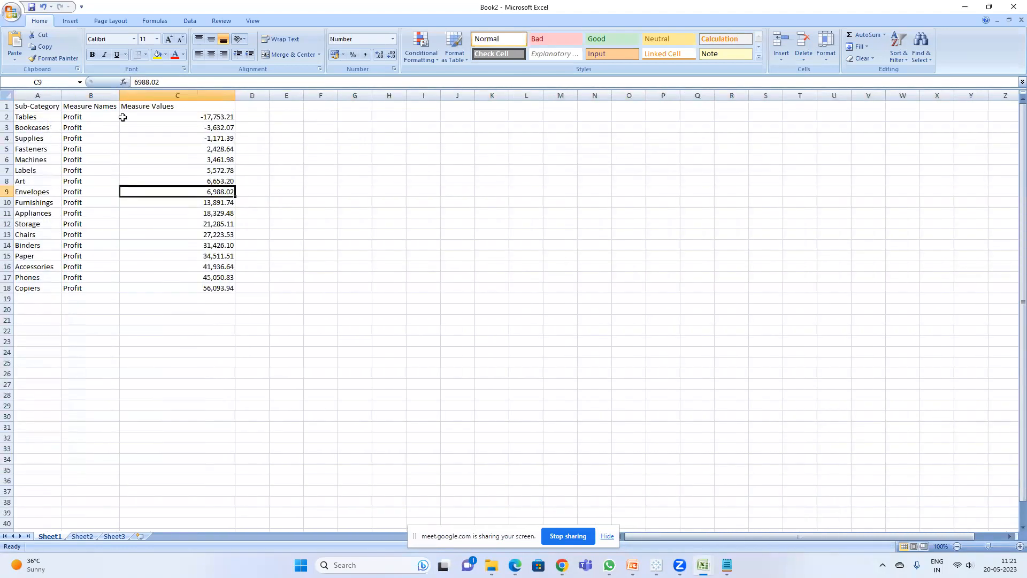
Step: Clear the Furnishings profit value in cell C10
{"action": "left_click", "coordinate": [204, 169]}
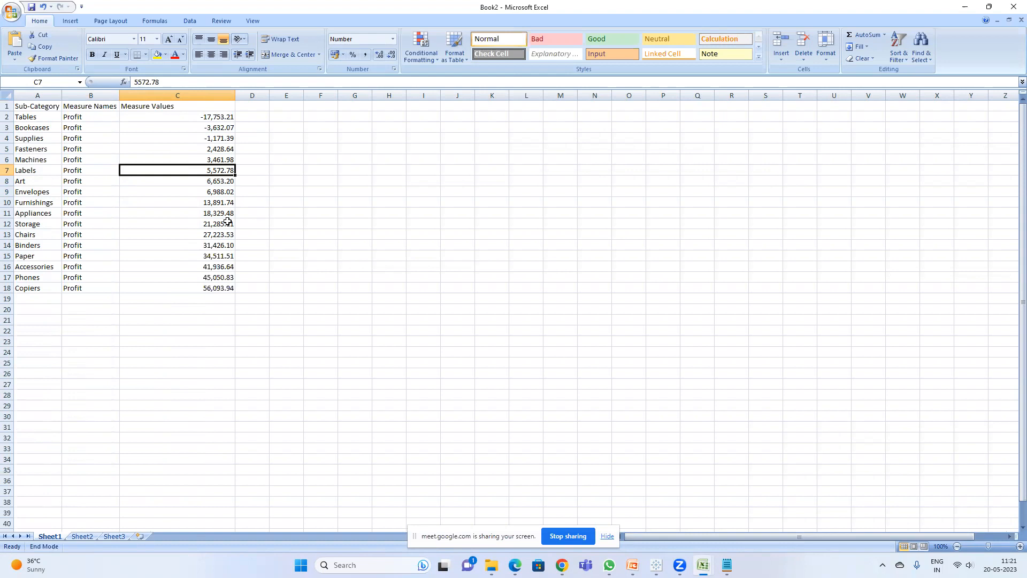
{"action": "left_click", "coordinate": [215, 202]}
{"action": "key", "text": "End"}
{"action": "left_click", "coordinate": [310, 165]}
{"action": "left_click", "coordinate": [227, 201]}
{"action": "key", "text": "BackSpace"}
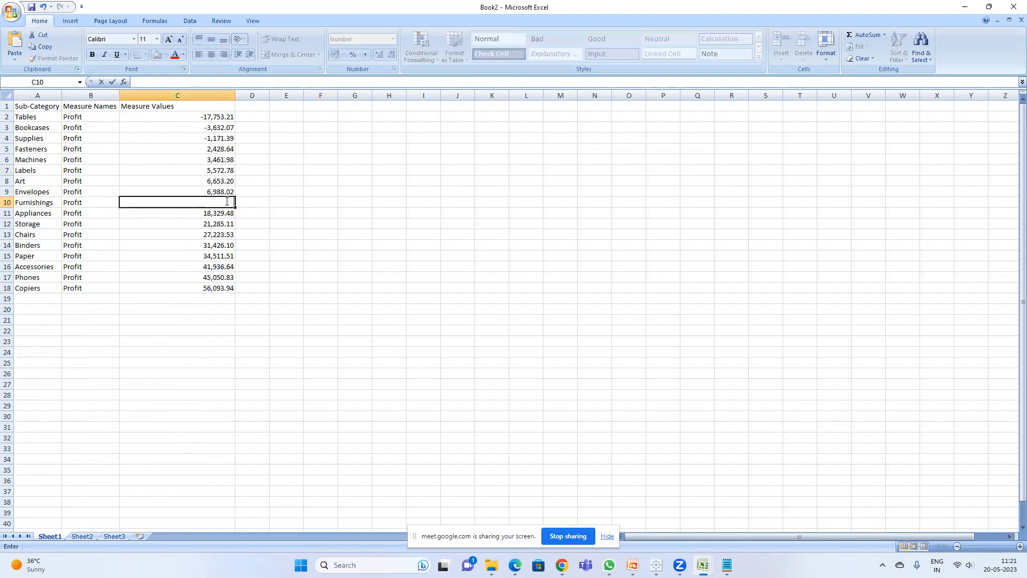
{"action": "left_click", "coordinate": [254, 147]}
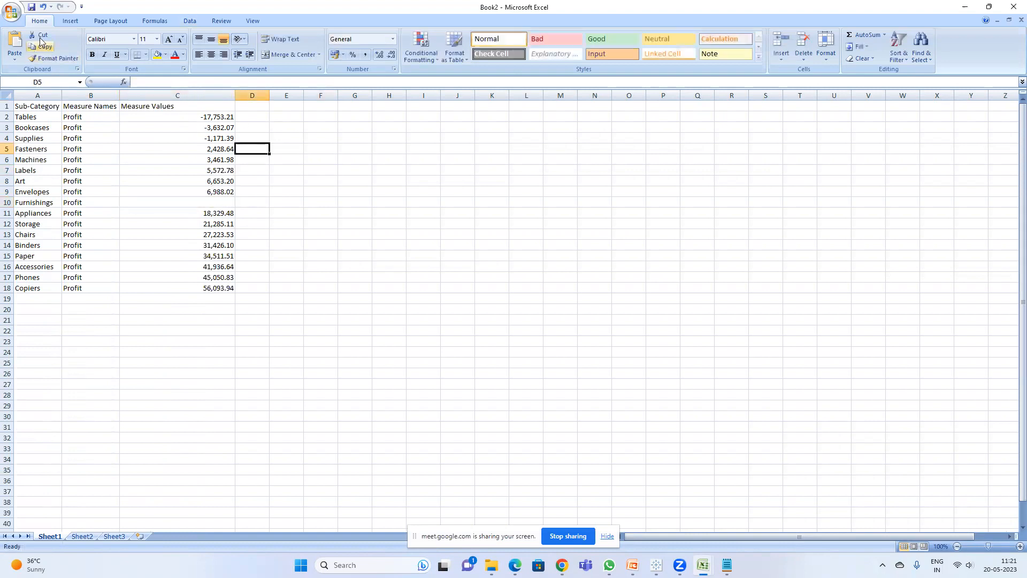
Step: Save the workbook as Session 8
{"action": "left_click", "coordinate": [31, 8]}
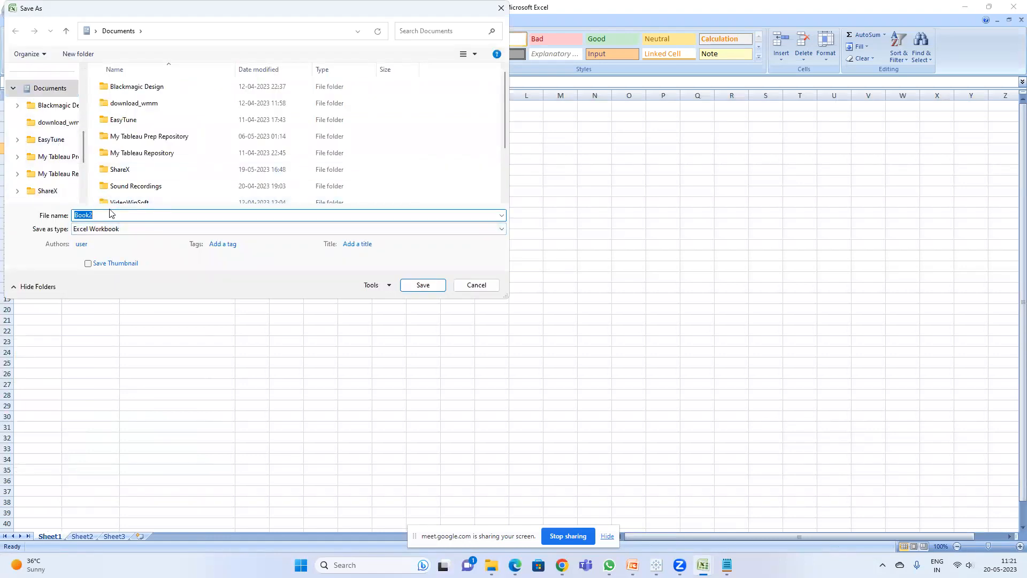
{"action": "type", "text": "Session 8"}
{"action": "key", "text": "Return"}
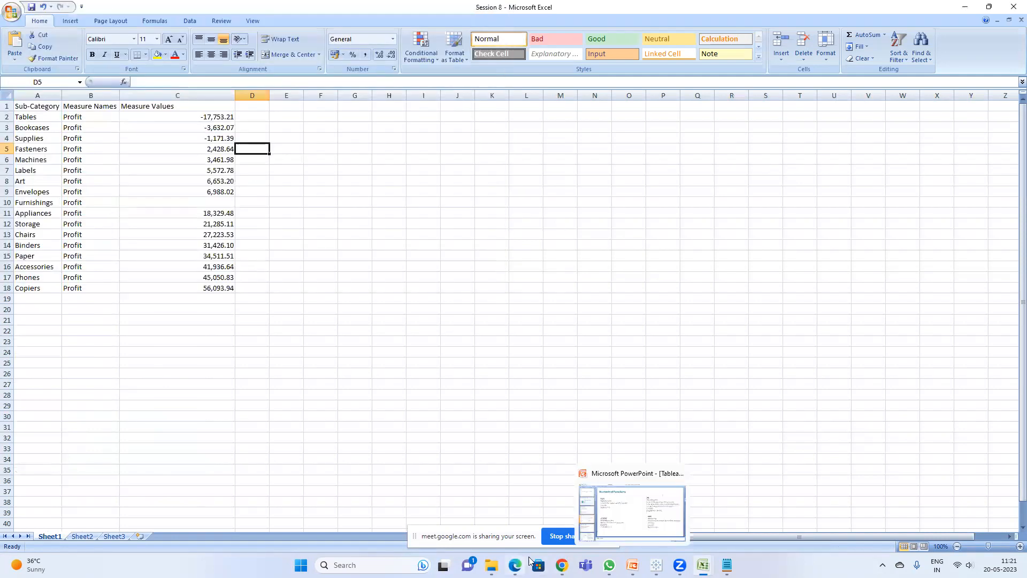
Step: Switch back to the Tableau workbook
{"action": "left_click", "coordinate": [531, 513]}
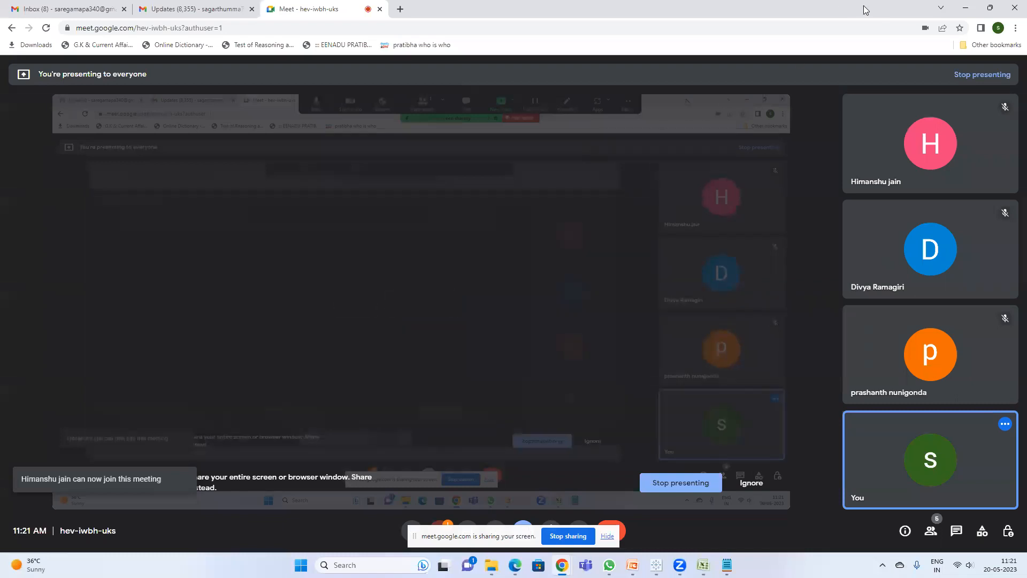
{"action": "left_click", "coordinate": [966, 7]}
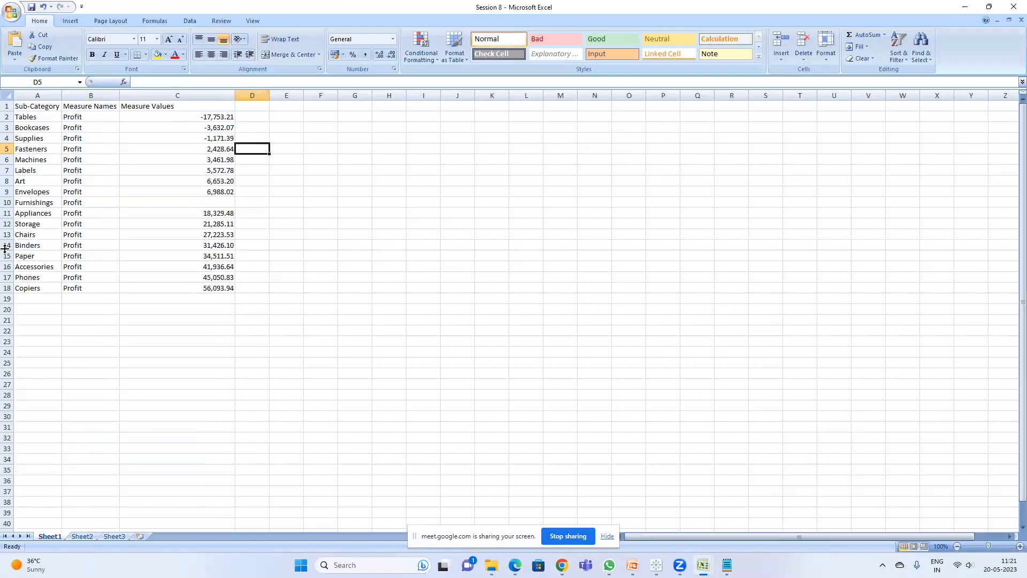
{"action": "left_click", "coordinate": [333, 224]}
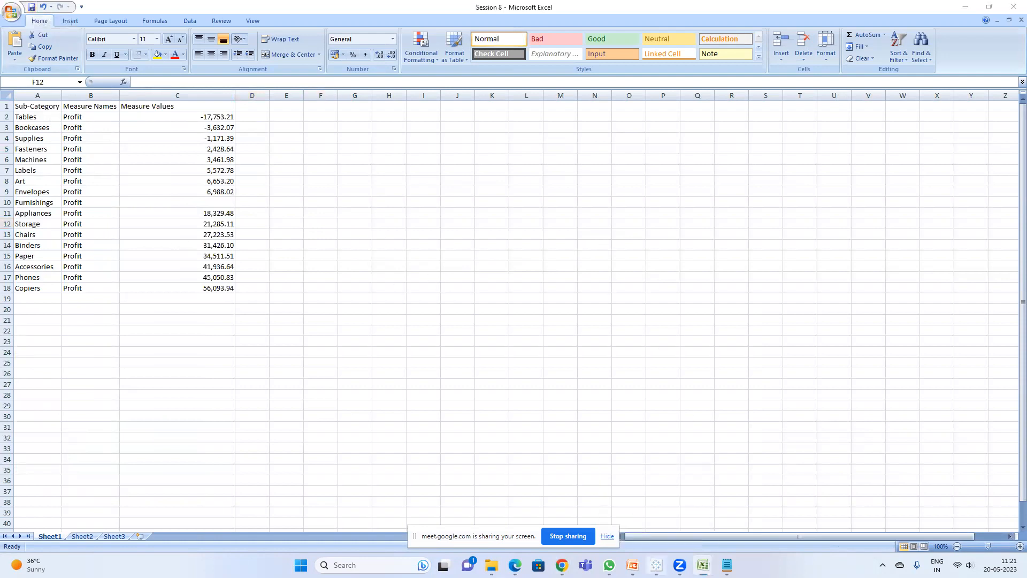
{"action": "left_click", "coordinate": [657, 565]}
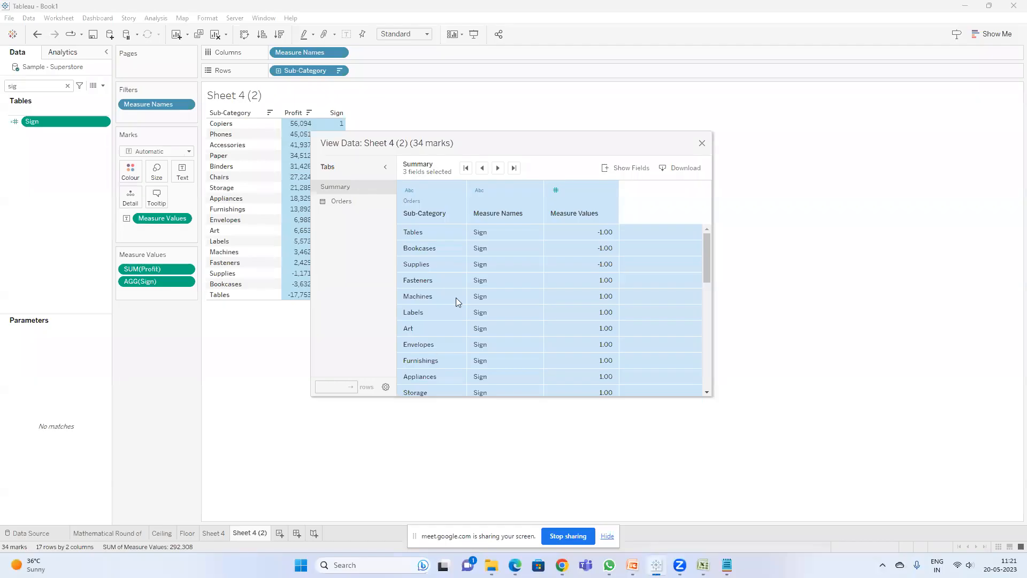
Step: Close the data view, add a new worksheet and clear the field search
{"action": "left_click", "coordinate": [701, 142]}
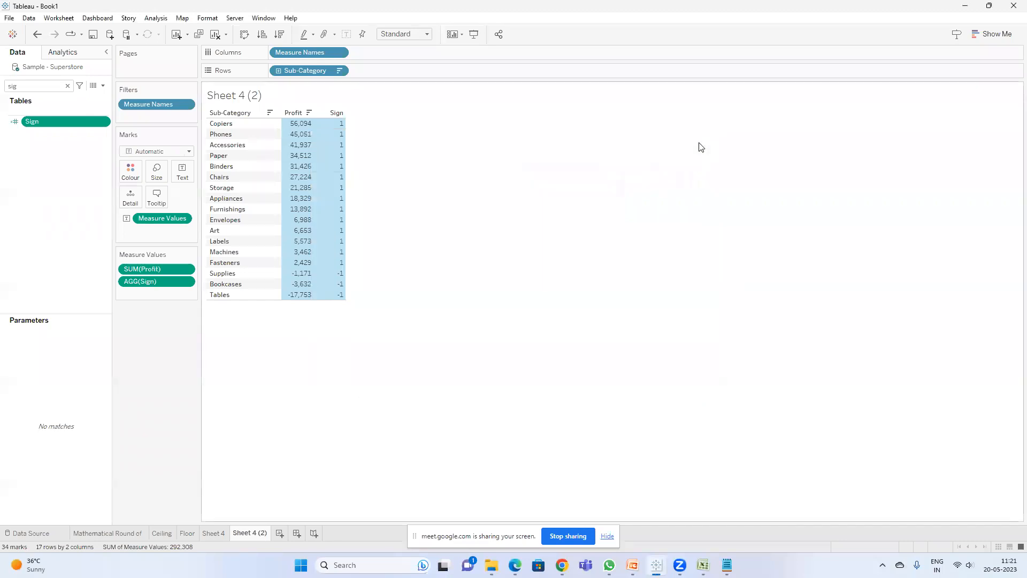
{"action": "left_click", "coordinate": [280, 533]}
{"action": "left_click", "coordinate": [67, 86]}
{"action": "left_click", "coordinate": [103, 87]}
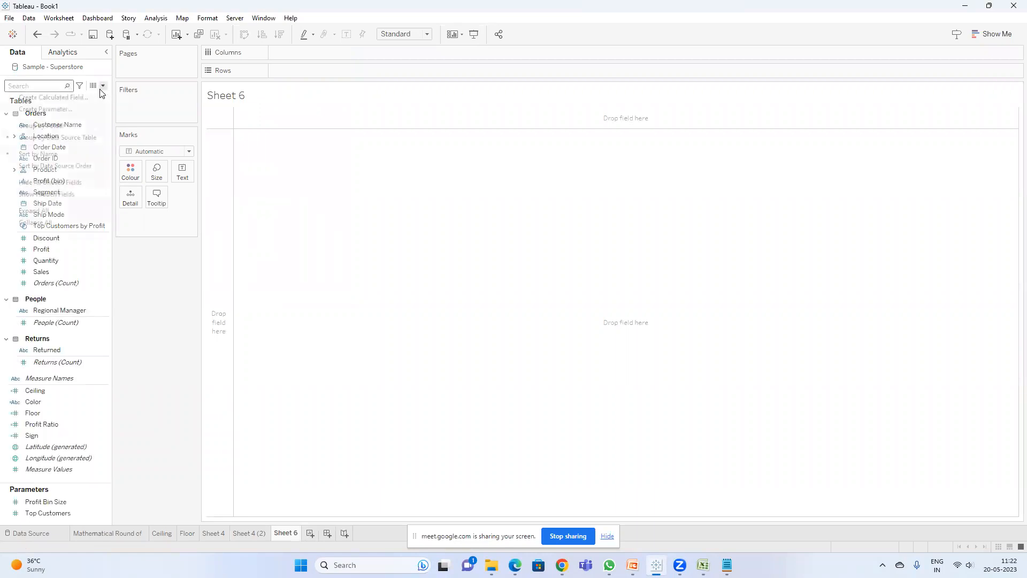
{"action": "left_click", "coordinate": [78, 95]}
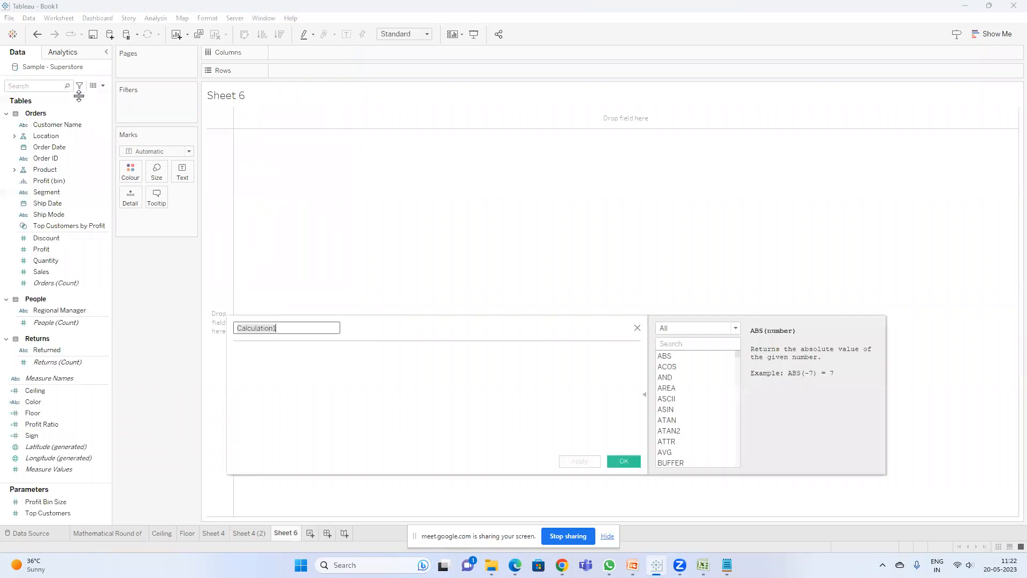
{"action": "left_click", "coordinate": [638, 327]}
{"action": "left_click", "coordinate": [115, 37]}
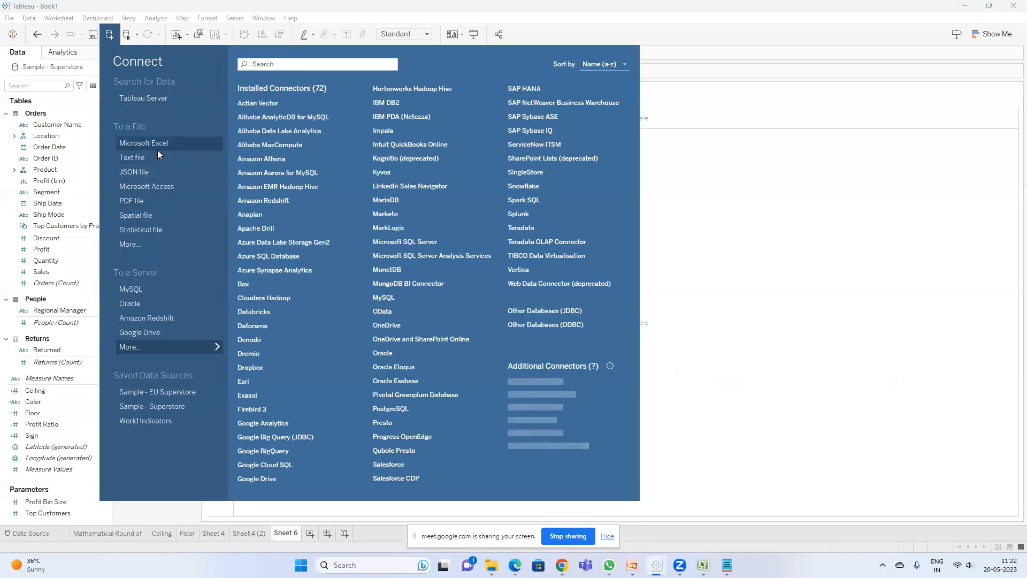
{"action": "left_click", "coordinate": [158, 148]}
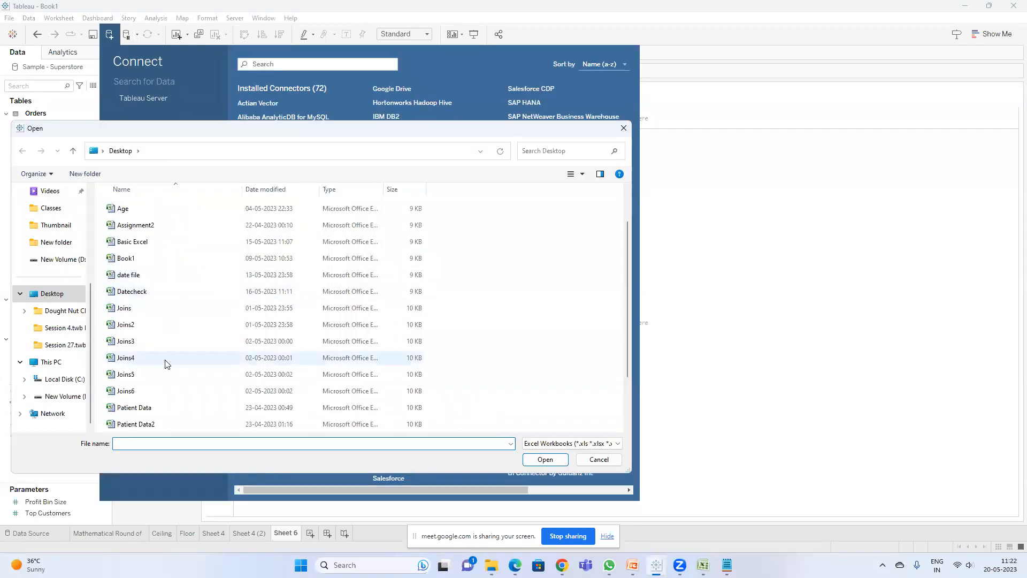
{"action": "scroll", "coordinate": [177, 342], "scroll_direction": "down", "scroll_amount": 2}
{"action": "left_click", "coordinate": [181, 329]}
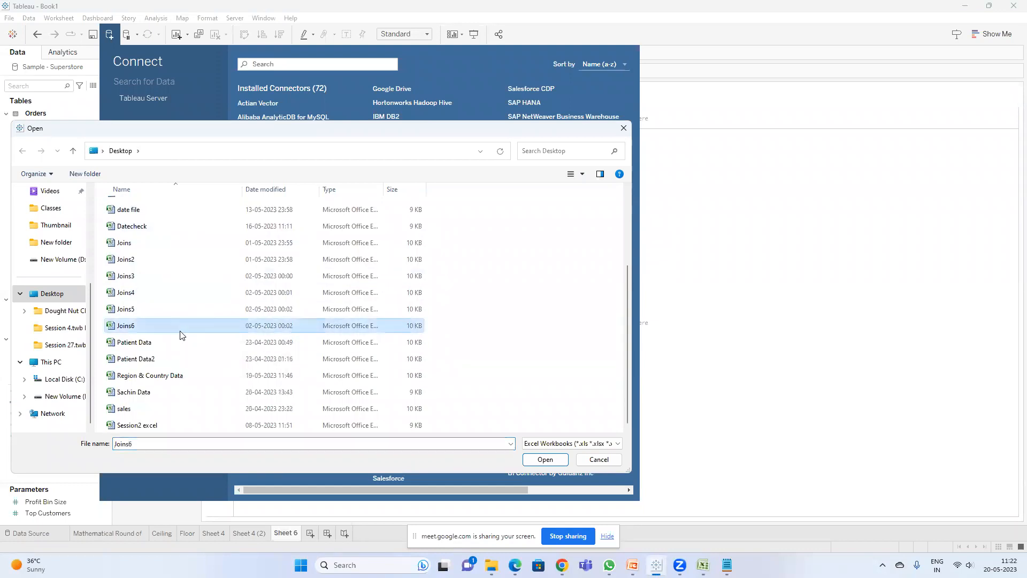
{"action": "key", "text": "s"}
{"action": "key", "text": "s"}
{"action": "key", "text": "s"}
{"action": "key", "text": "s"}
{"action": "key", "text": "s"}
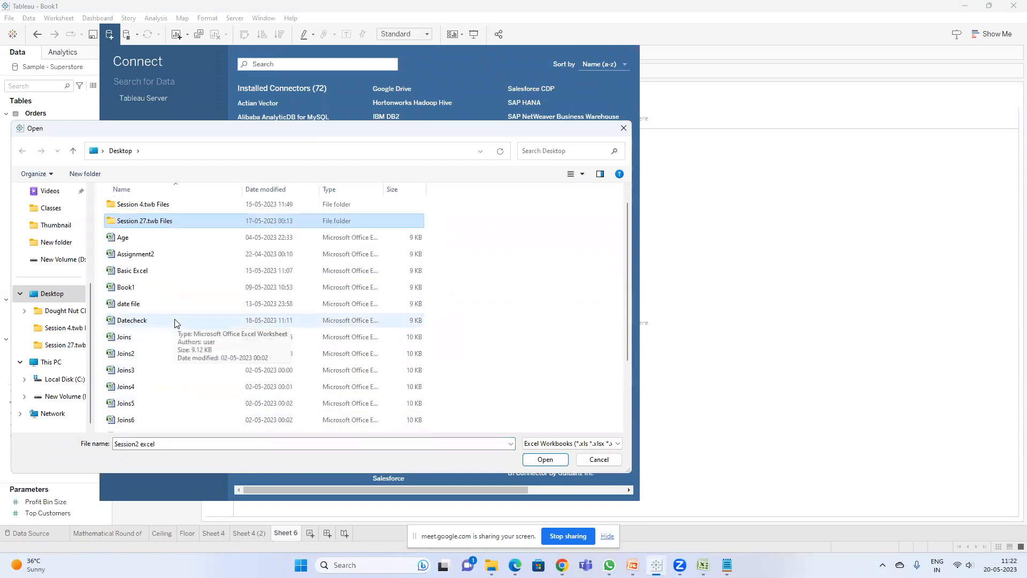
{"action": "key", "text": "s"}
{"action": "scroll", "coordinate": [177, 321], "scroll_direction": "up", "scroll_amount": 3}
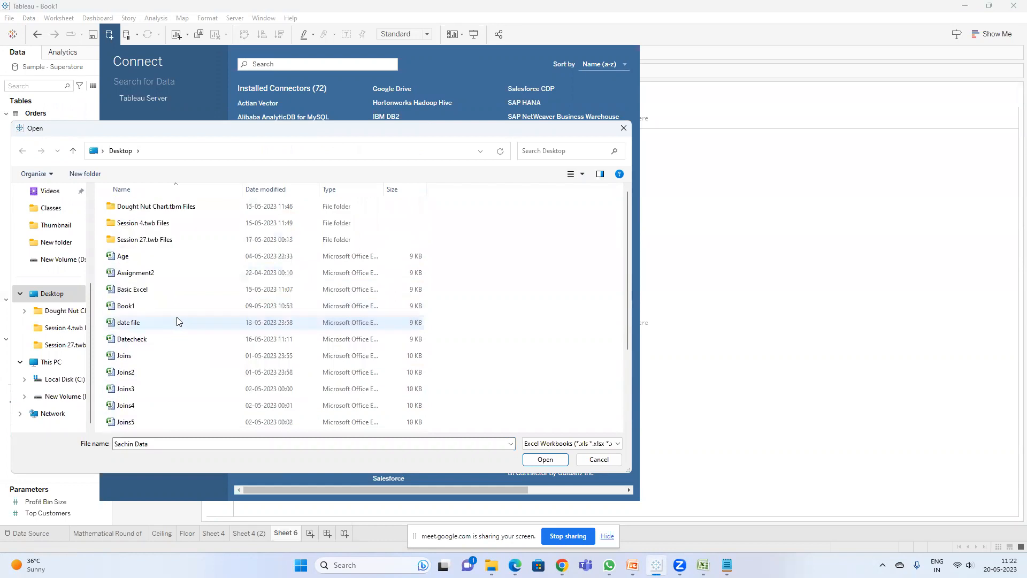
Step: Switch to Excel and save the Session 8 workbook to the Desktop with Save As, then minimize Excel
{"action": "left_click", "coordinate": [703, 565]}
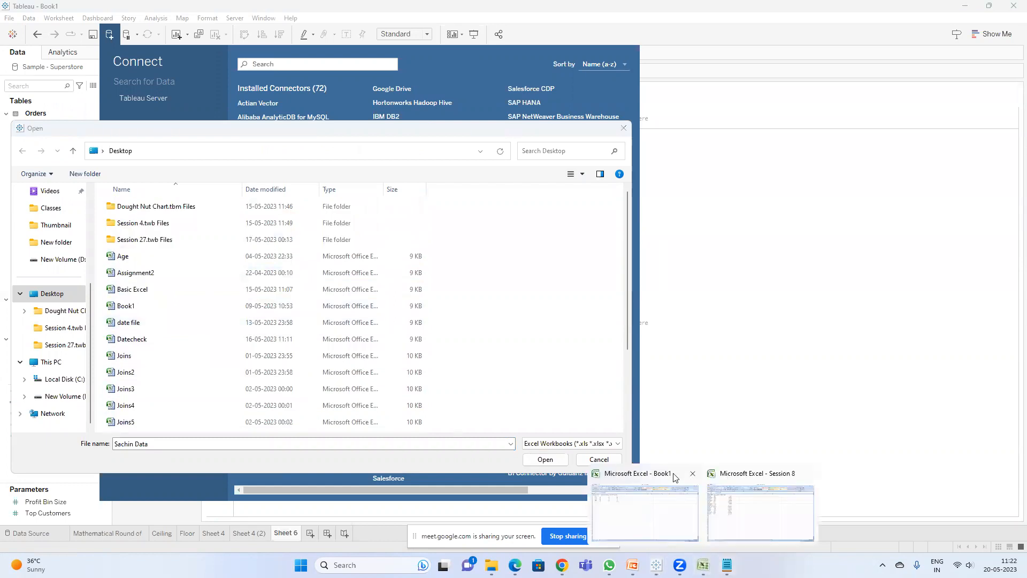
{"action": "left_click", "coordinate": [760, 496]}
{"action": "left_click", "coordinate": [16, 21]}
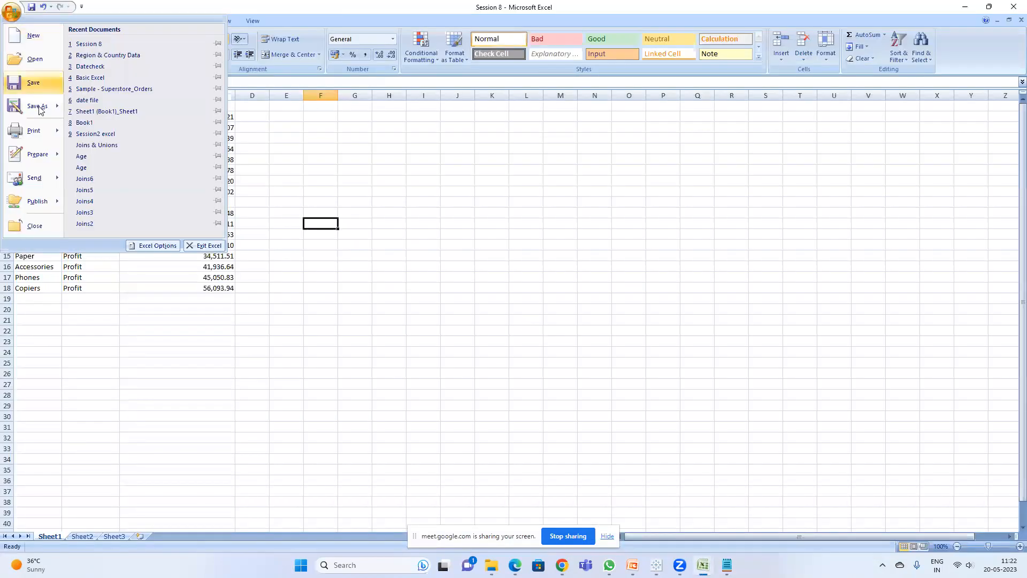
{"action": "left_click", "coordinate": [38, 109]}
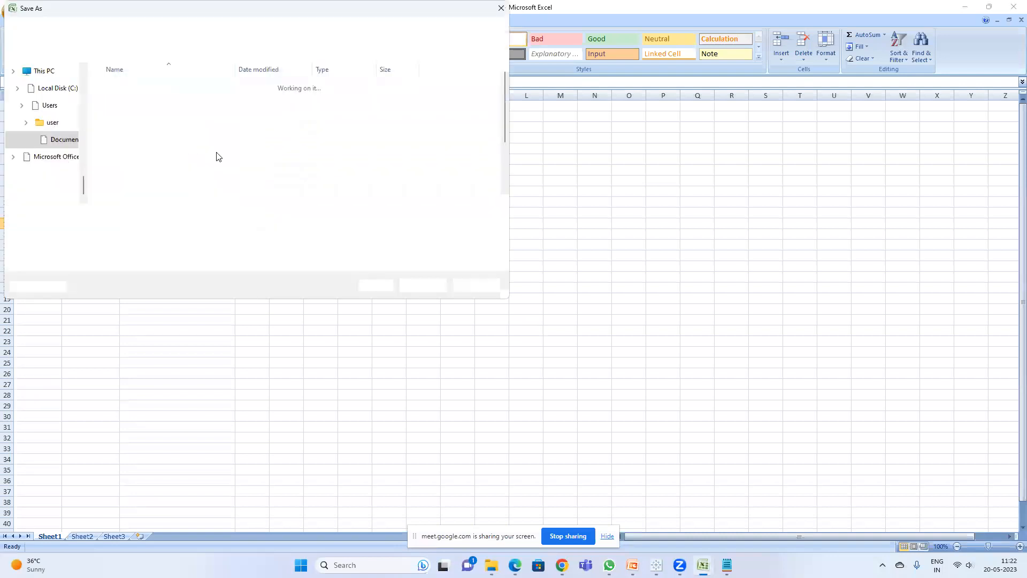
{"action": "scroll", "coordinate": [69, 136], "scroll_direction": "up", "scroll_amount": 4}
{"action": "scroll", "coordinate": [66, 131], "scroll_direction": "up", "scroll_amount": 8}
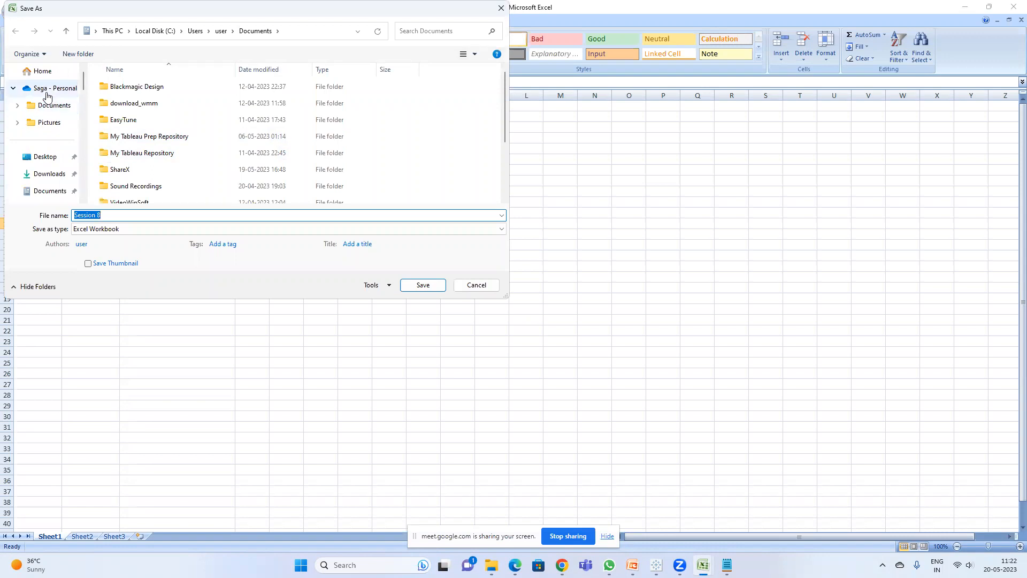
{"action": "left_click", "coordinate": [47, 157]}
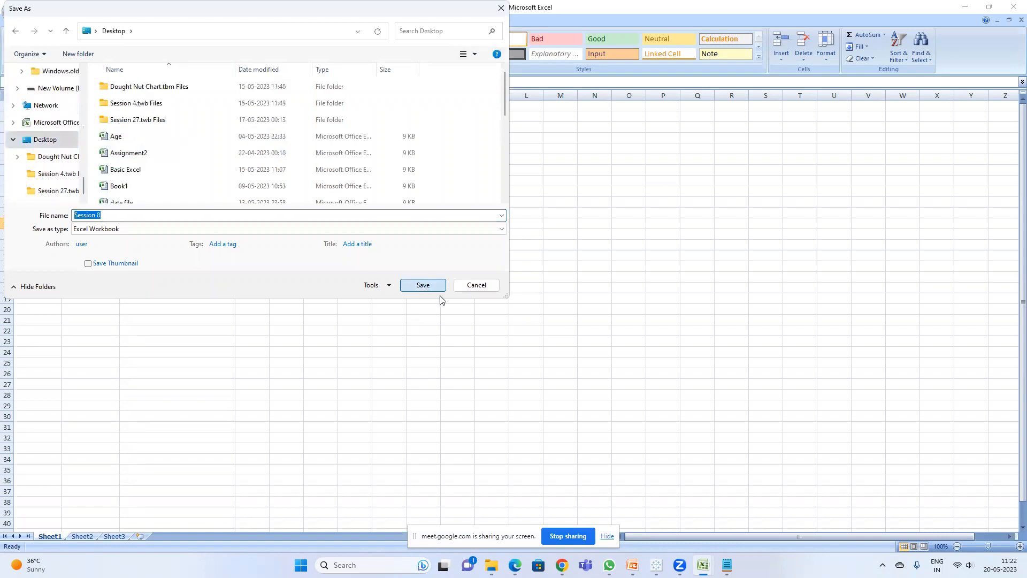
{"action": "left_click", "coordinate": [437, 289]}
{"action": "left_click", "coordinate": [657, 565]}
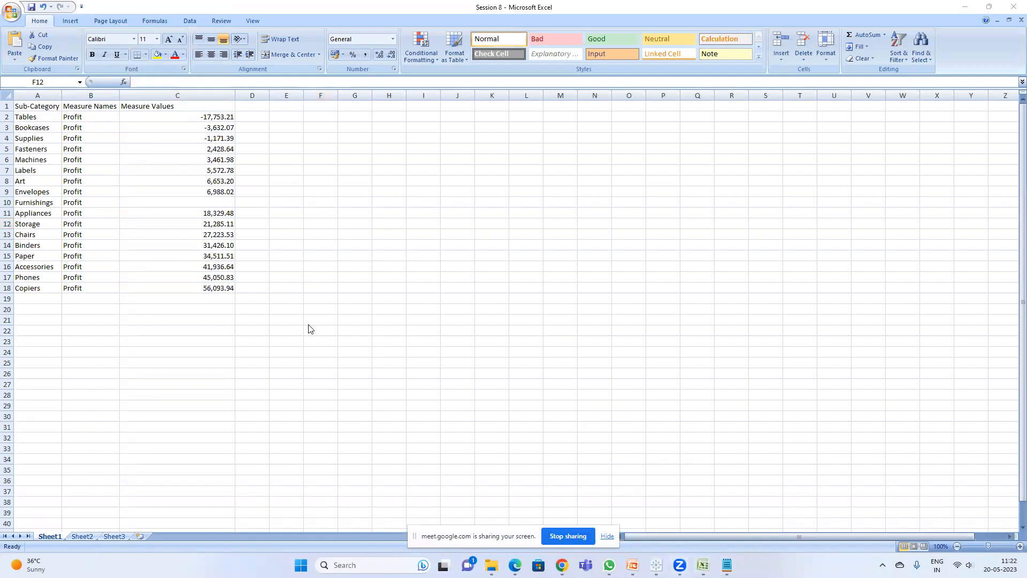
{"action": "left_click", "coordinate": [968, 7]}
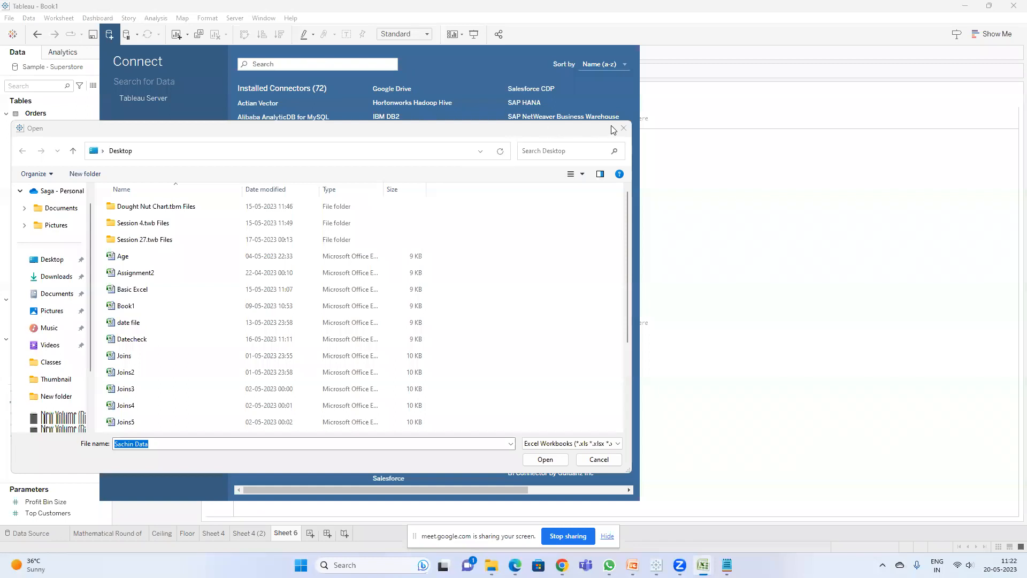
Step: Connect to the Session 8 Excel workbook on the Desktop as a new data source
{"action": "left_click", "coordinate": [623, 128]}
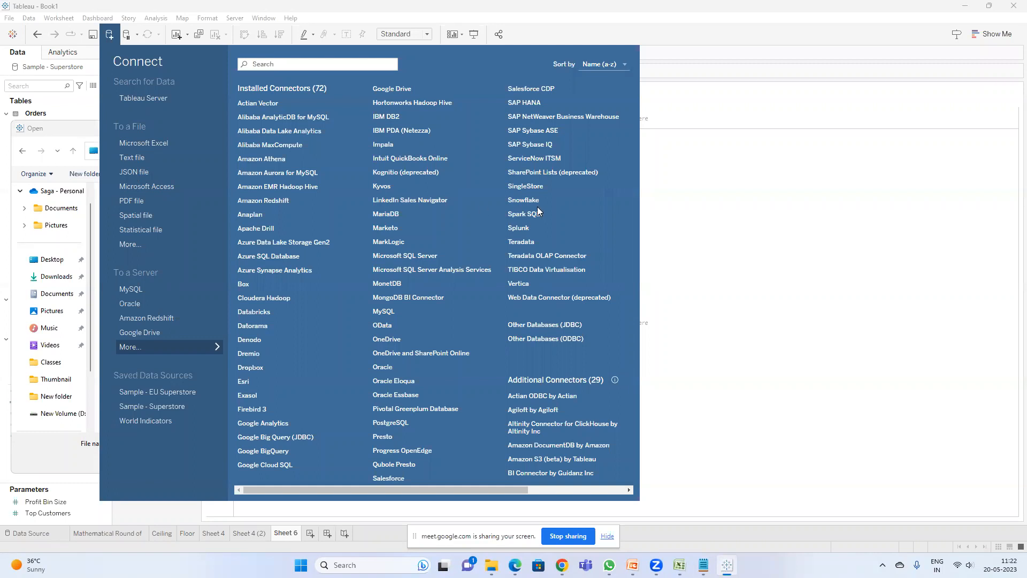
{"action": "left_click", "coordinate": [70, 128]}
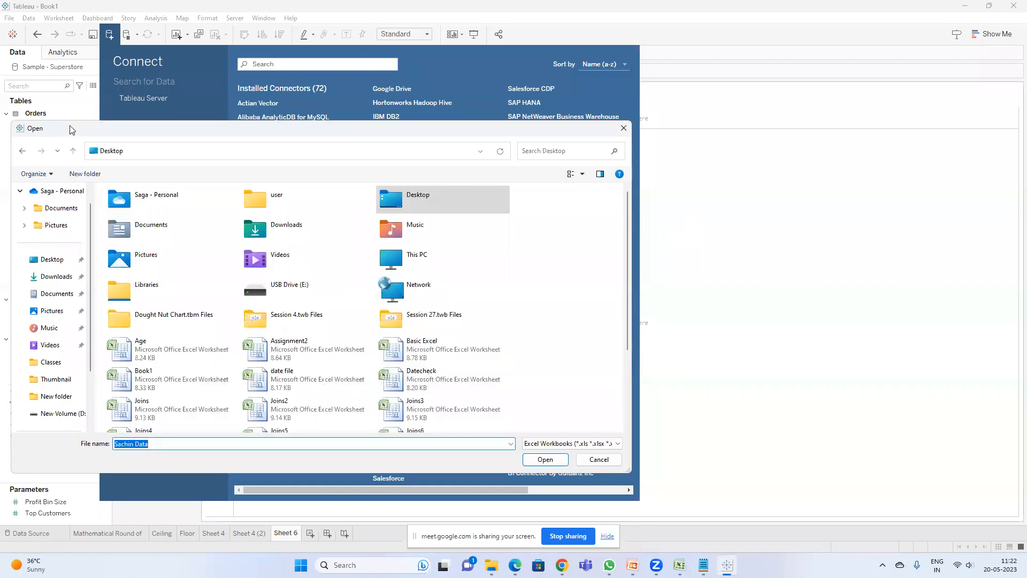
{"action": "left_click", "coordinate": [622, 128]}
{"action": "left_click", "coordinate": [110, 33]}
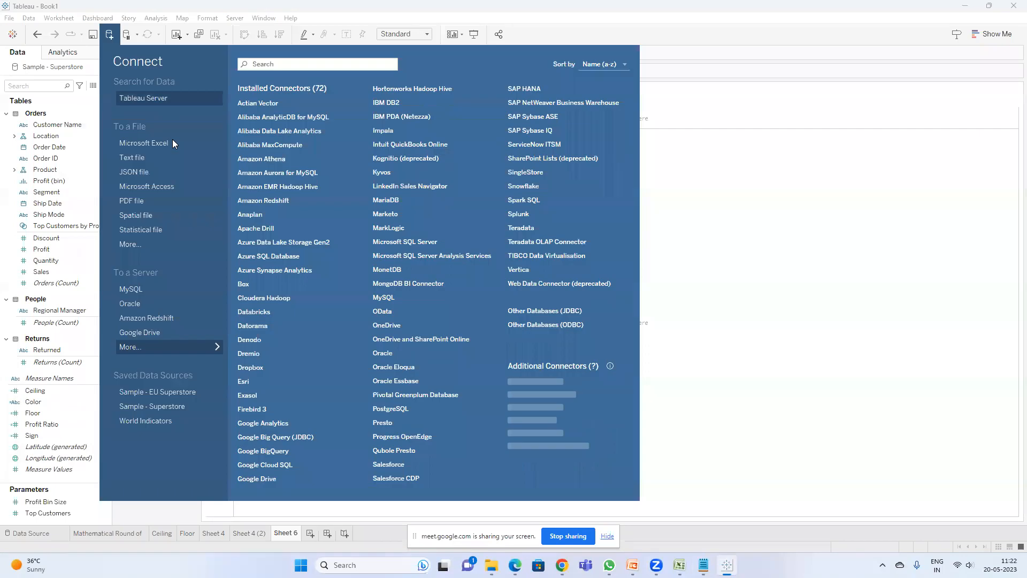
{"action": "left_click", "coordinate": [157, 143]}
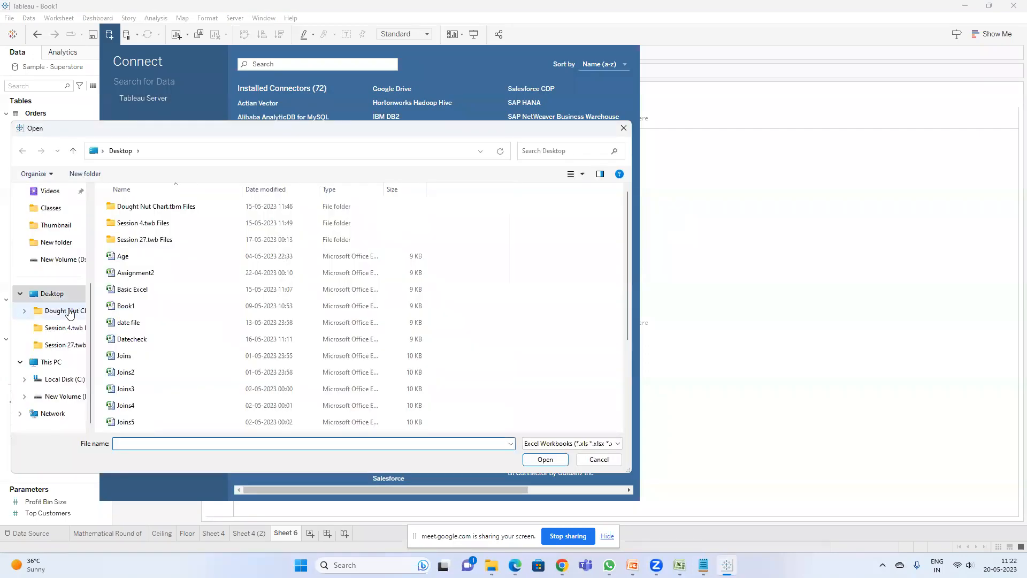
{"action": "left_click", "coordinate": [188, 309]}
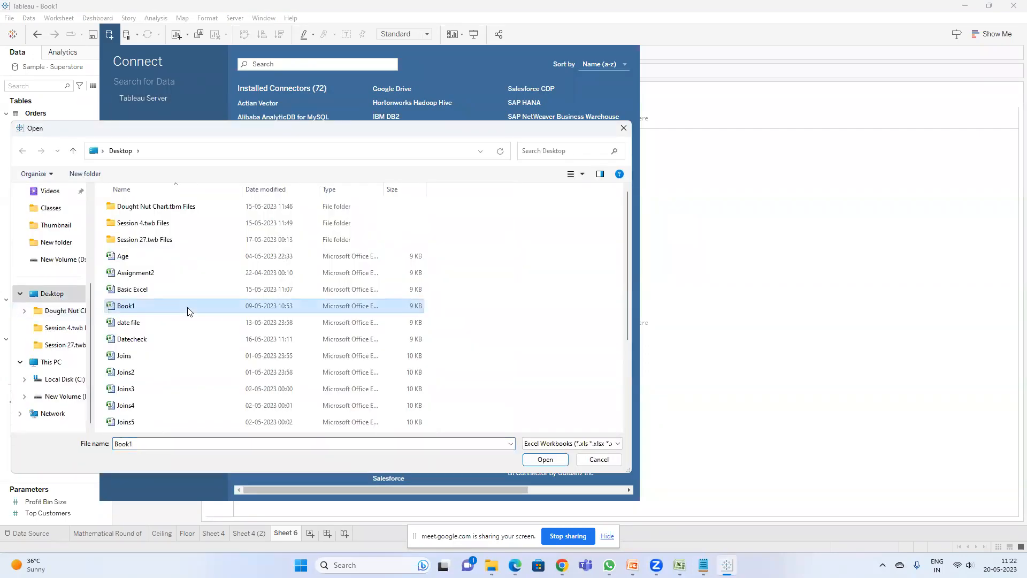
{"action": "scroll", "coordinate": [188, 310], "scroll_direction": "down", "scroll_amount": 3}
{"action": "double_click", "coordinate": [155, 409]}
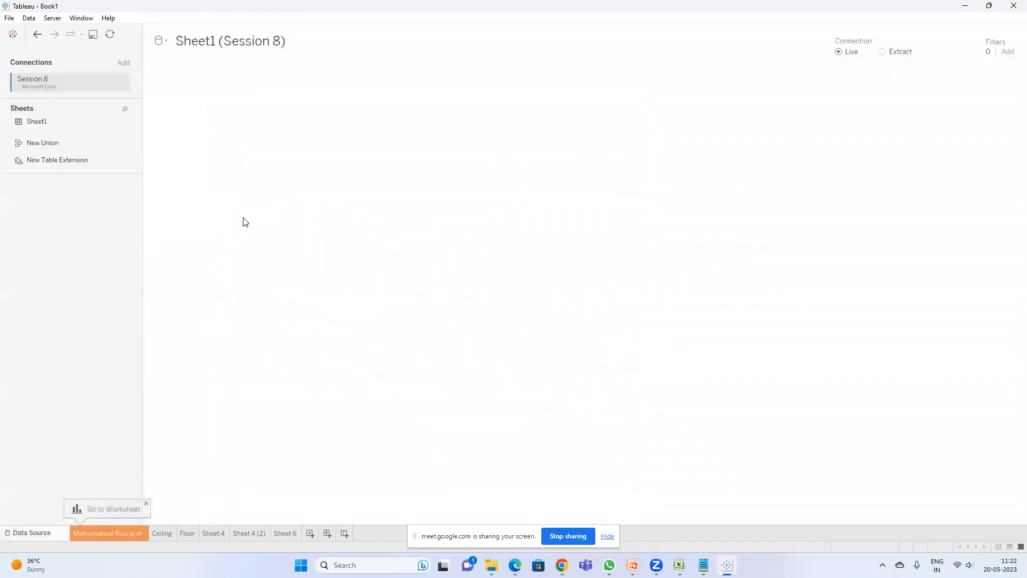
Step: In a new worksheet, put Sub-Category on Rows and show Measure Values1 as the table values
{"action": "scroll", "coordinate": [568, 411], "scroll_direction": "down", "scroll_amount": 3}
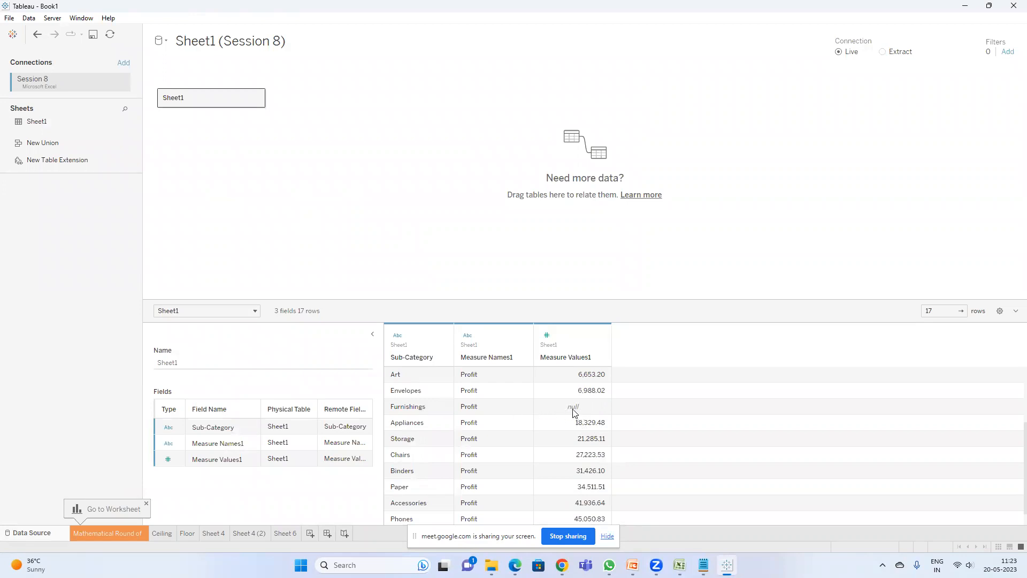
{"action": "left_click", "coordinate": [310, 533]}
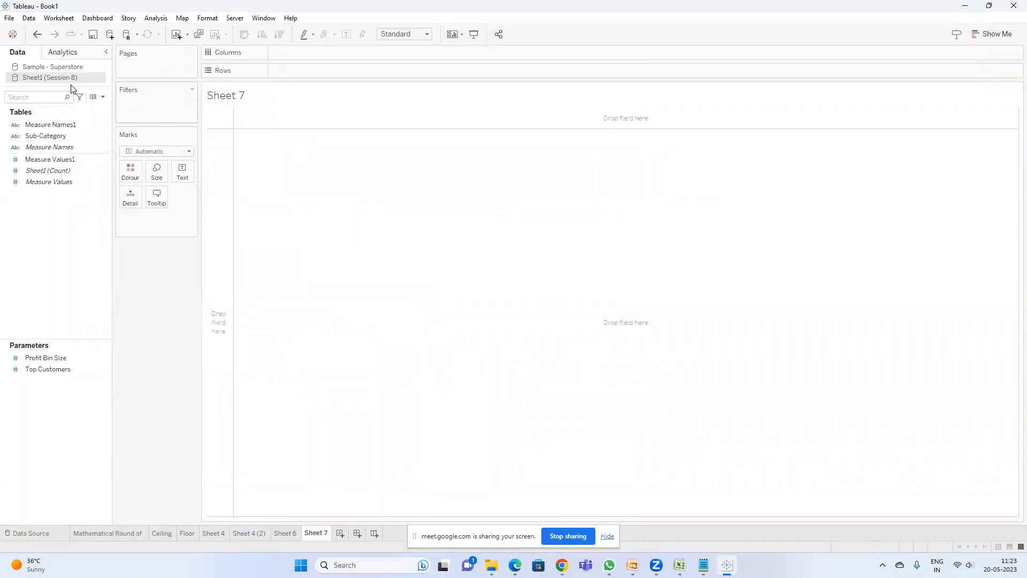
{"action": "left_click", "coordinate": [58, 135]}
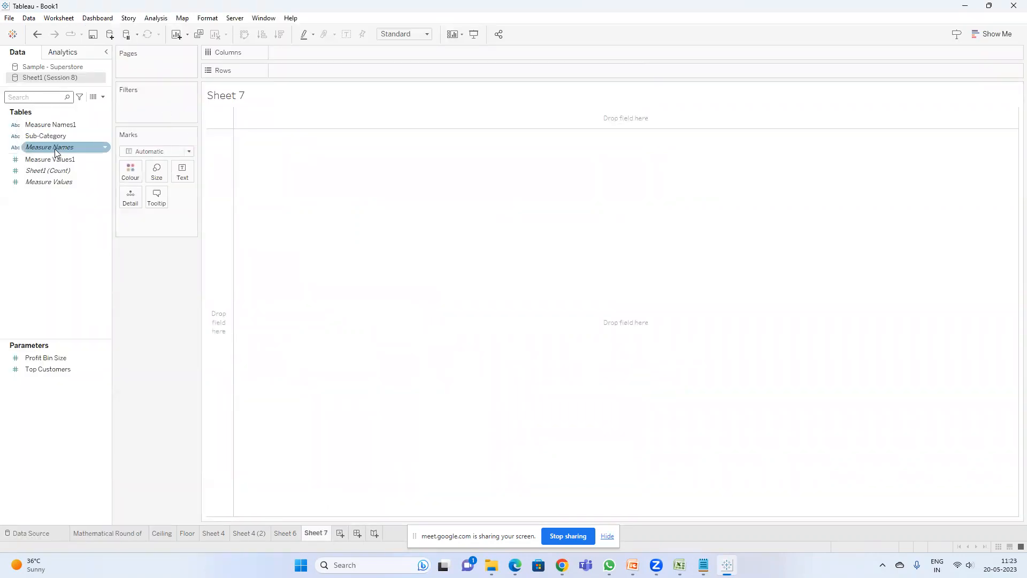
{"action": "left_click_drag", "start_coordinate": [56, 134], "coordinate": [300, 70]}
{"action": "left_click", "coordinate": [42, 181]}
{"action": "left_click", "coordinate": [50, 163]}
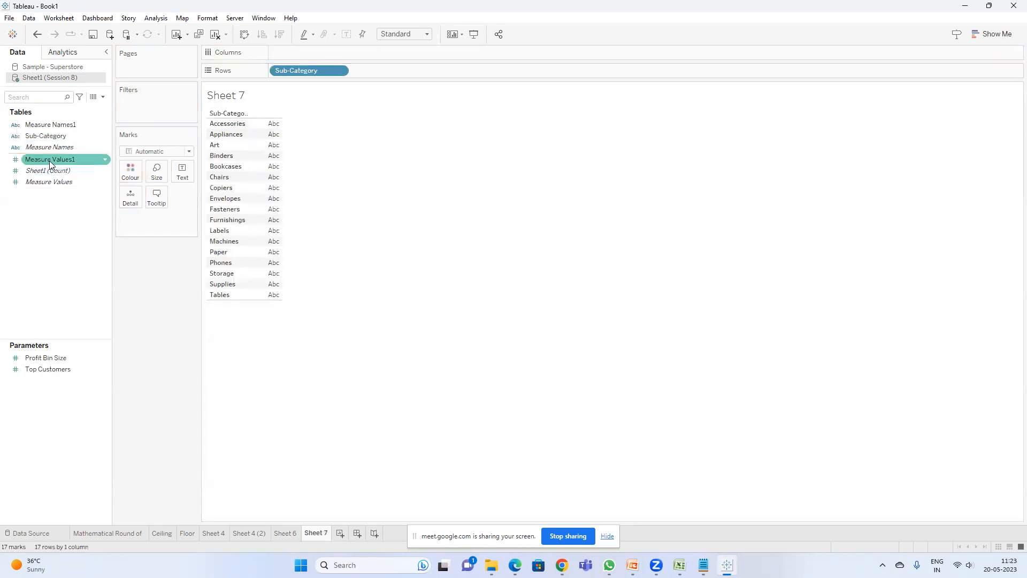
{"action": "left_click_drag", "start_coordinate": [51, 163], "coordinate": [273, 156]}
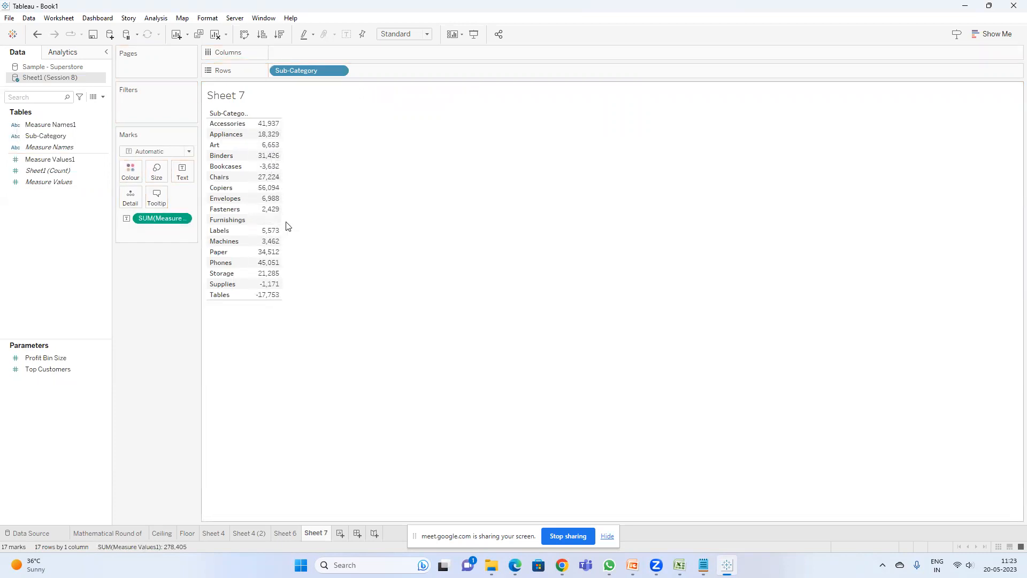
Step: Create a calculated field named Two calc with the formula 2
{"action": "left_click", "coordinate": [102, 97]}
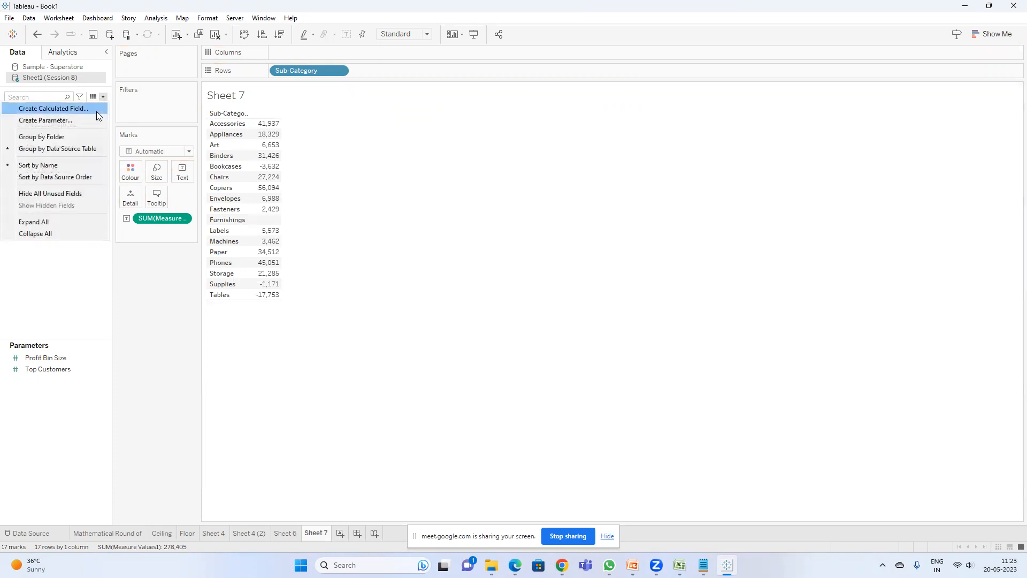
{"action": "left_click", "coordinate": [72, 110]}
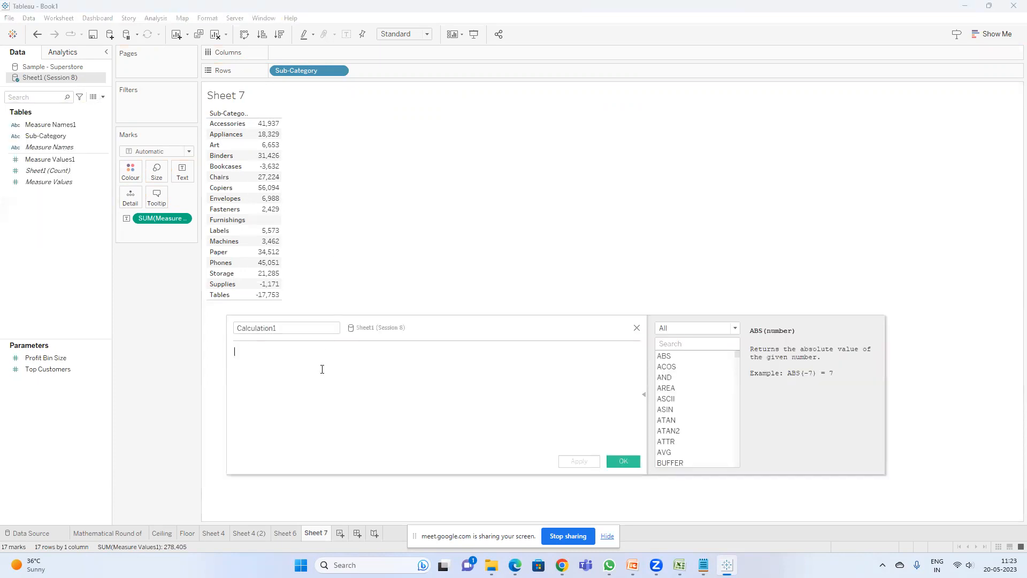
{"action": "type", "text": "1"}
{"action": "left_click", "coordinate": [283, 327]}
{"action": "left_click_drag", "start_coordinate": [283, 328], "coordinate": [178, 346]}
{"action": "left_click", "coordinate": [255, 358]}
{"action": "key", "text": "BackSpace"}
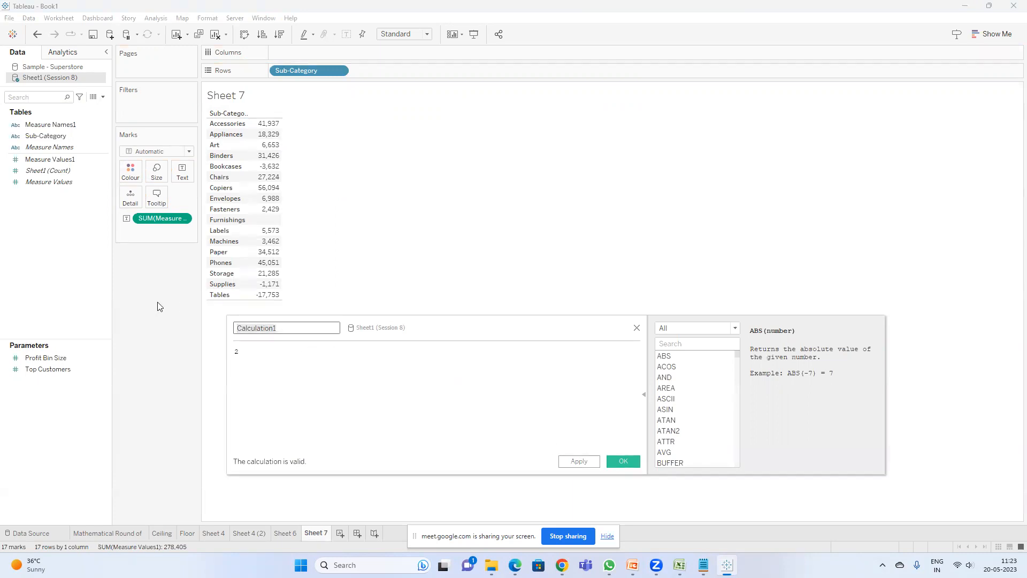
{"action": "type", "text": "Two calc"}
{"action": "left_click", "coordinate": [623, 462]}
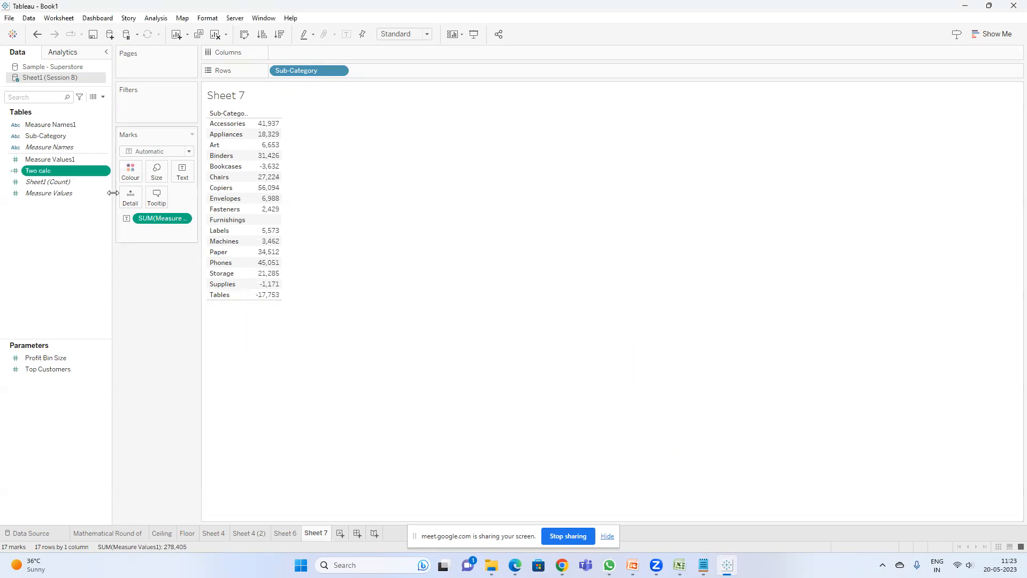
Step: Create a calculated field with the formula SUM([Two calc])*SUM([Measure Values1])
{"action": "left_click", "coordinate": [103, 97]}
{"action": "left_click", "coordinate": [43, 105]}
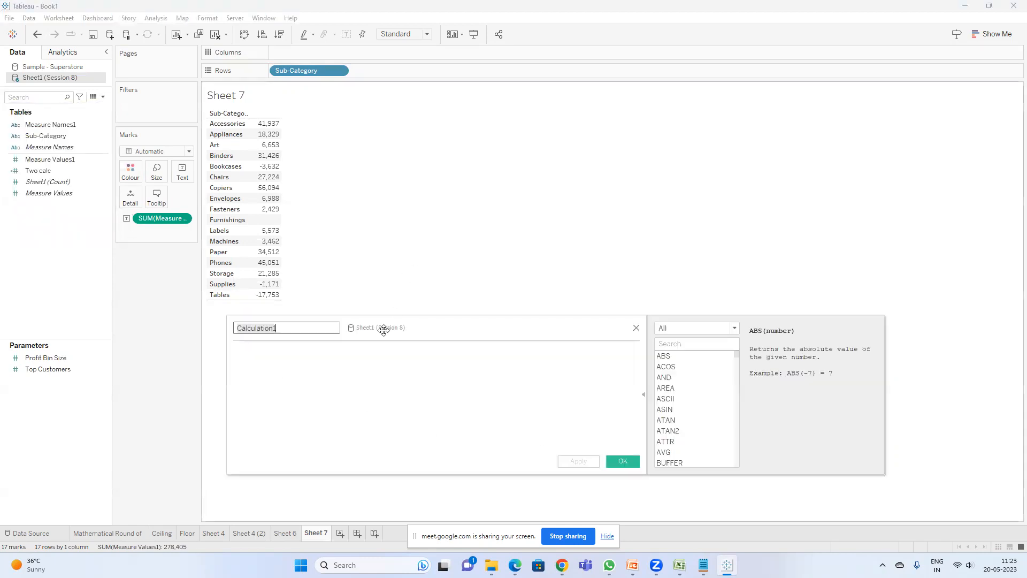
{"action": "type", "text": "sum"}
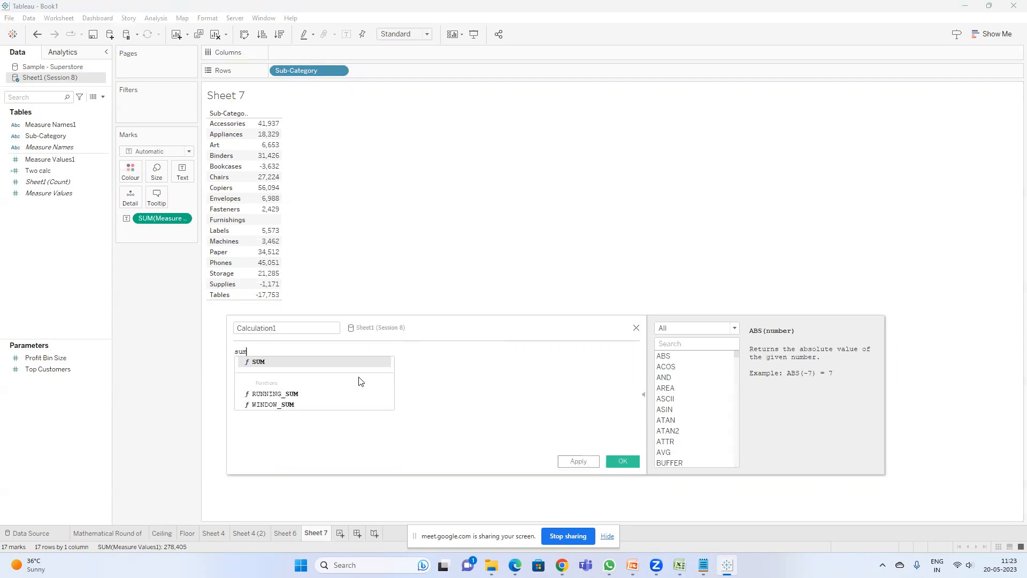
{"action": "key", "text": "Return"}
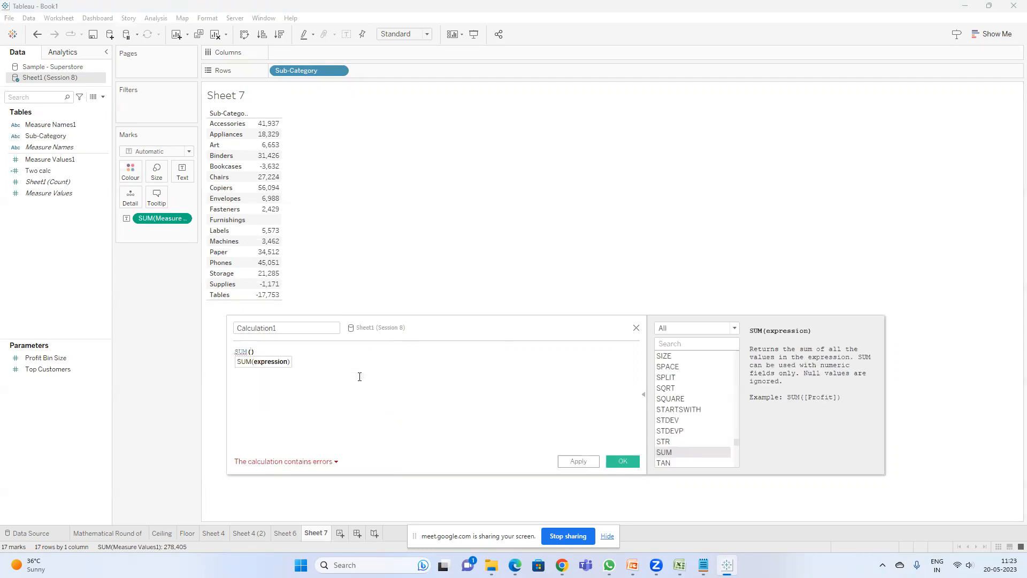
{"action": "type", "text": "[tw"}
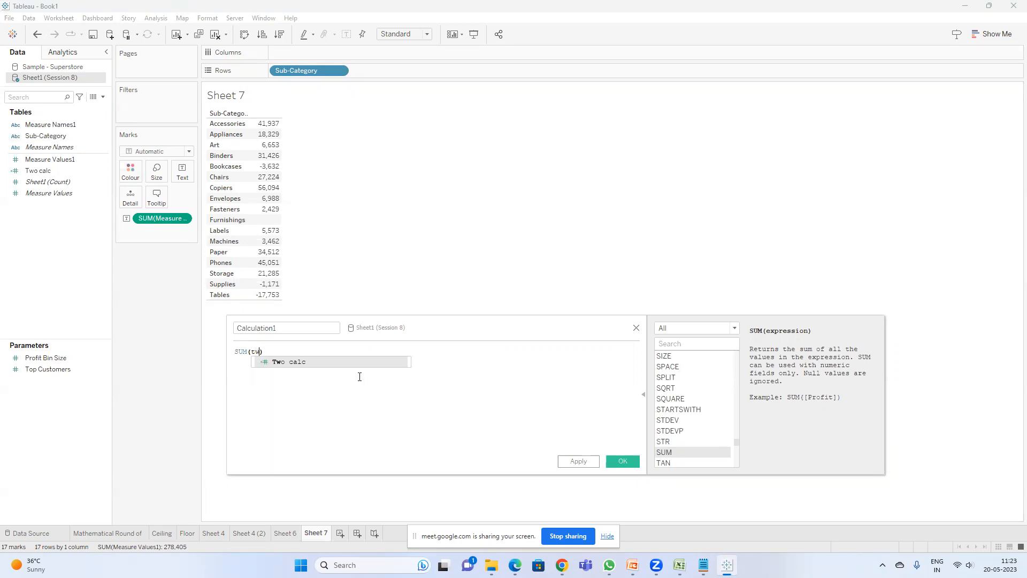
{"action": "key", "text": "Return"}
{"action": "type", "text": "*sum"}
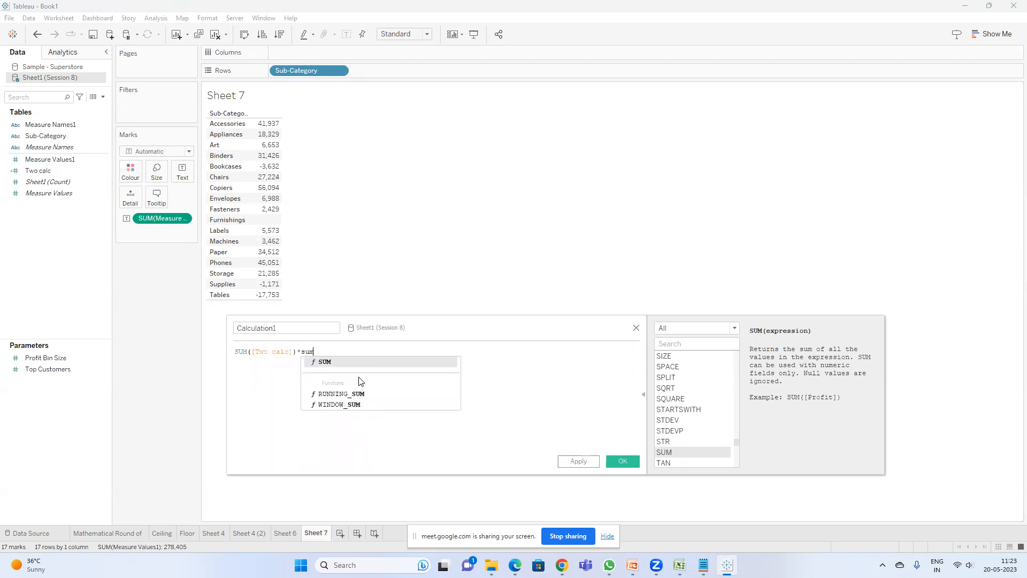
{"action": "key", "text": "Return"}
{"action": "type", "text": "me"}
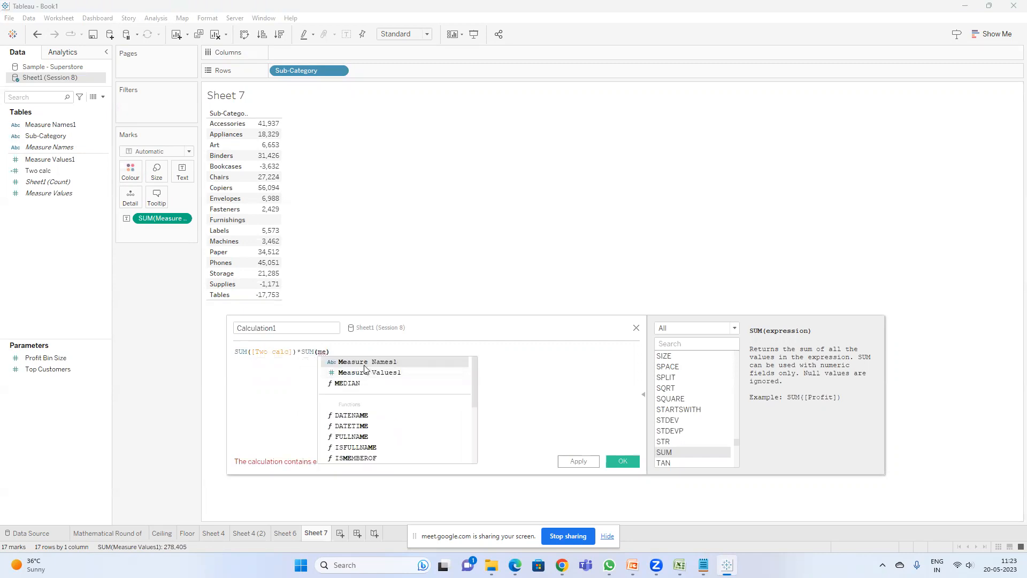
{"action": "left_click", "coordinate": [367, 372]}
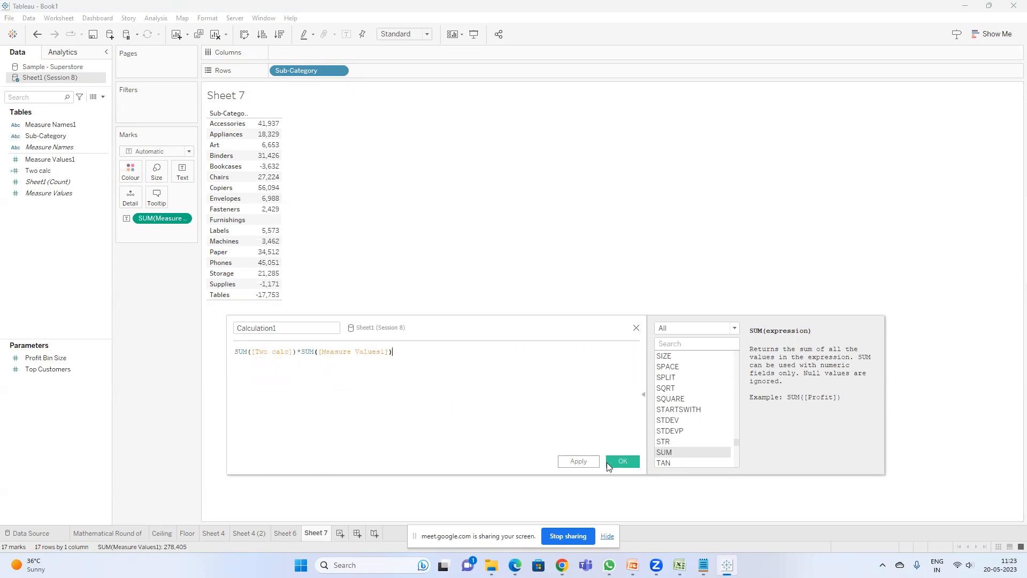
{"action": "left_click", "coordinate": [619, 464]}
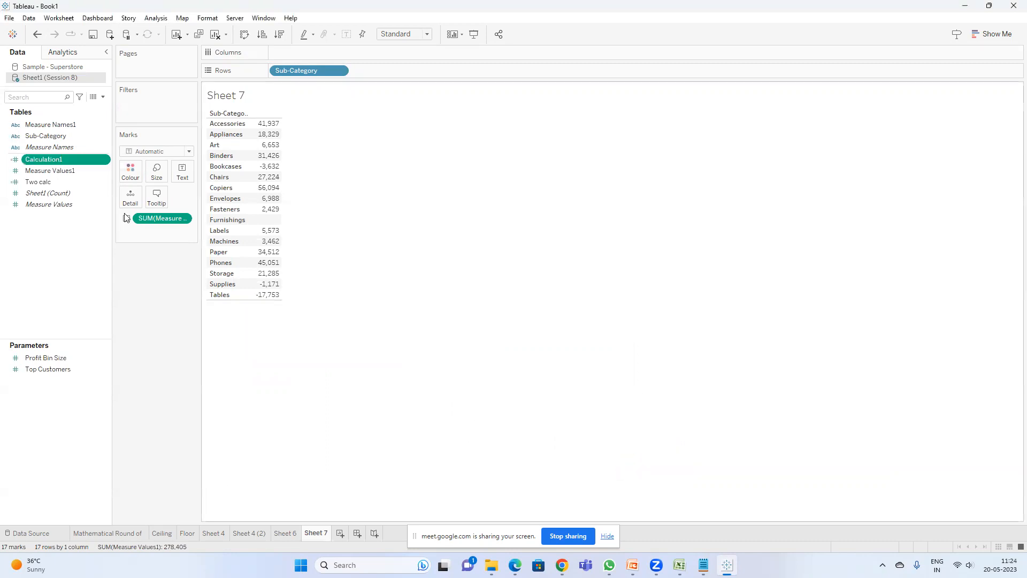
Step: Add Calculation1 and Two calc to the table as extra value columns
{"action": "double_click", "coordinate": [68, 159]}
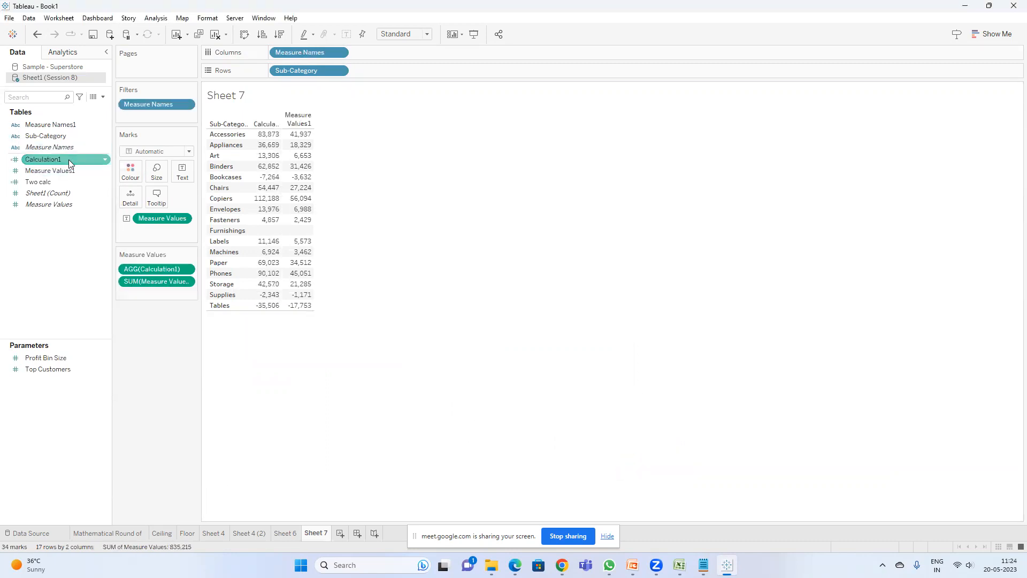
{"action": "mouse_move", "coordinate": [296, 233]}
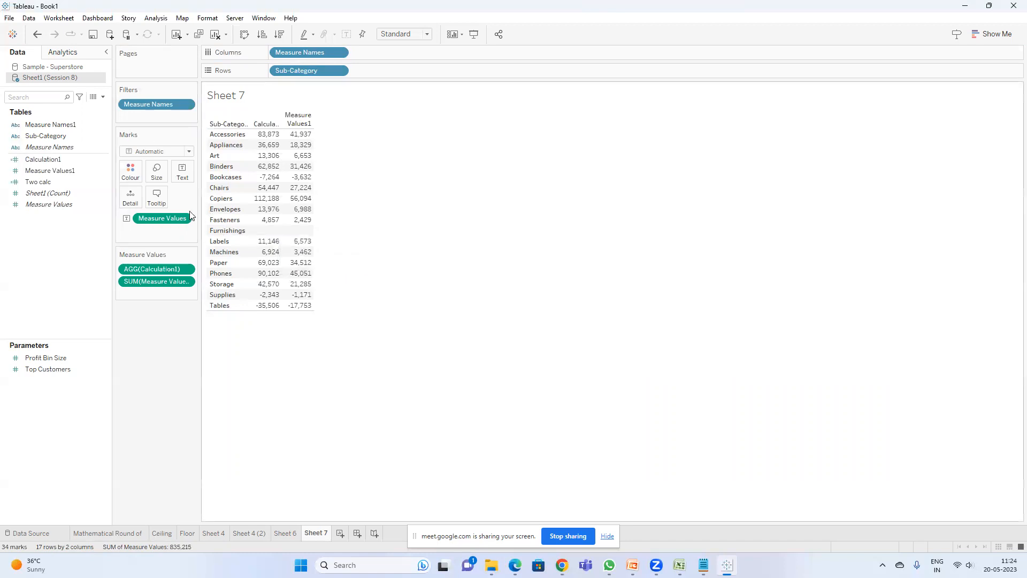
{"action": "left_click_drag", "start_coordinate": [198, 213], "coordinate": [226, 213]}
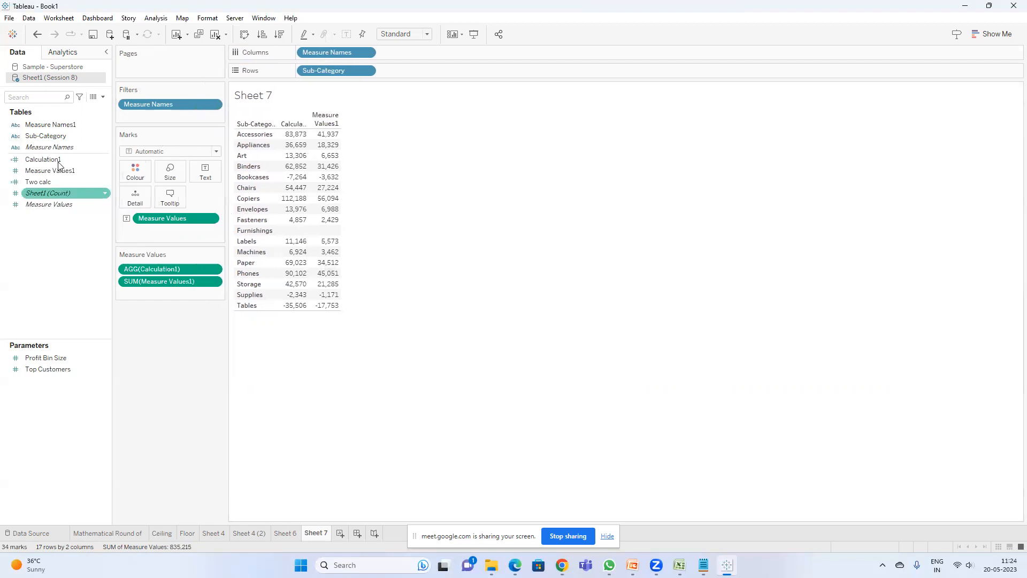
{"action": "double_click", "coordinate": [38, 182]}
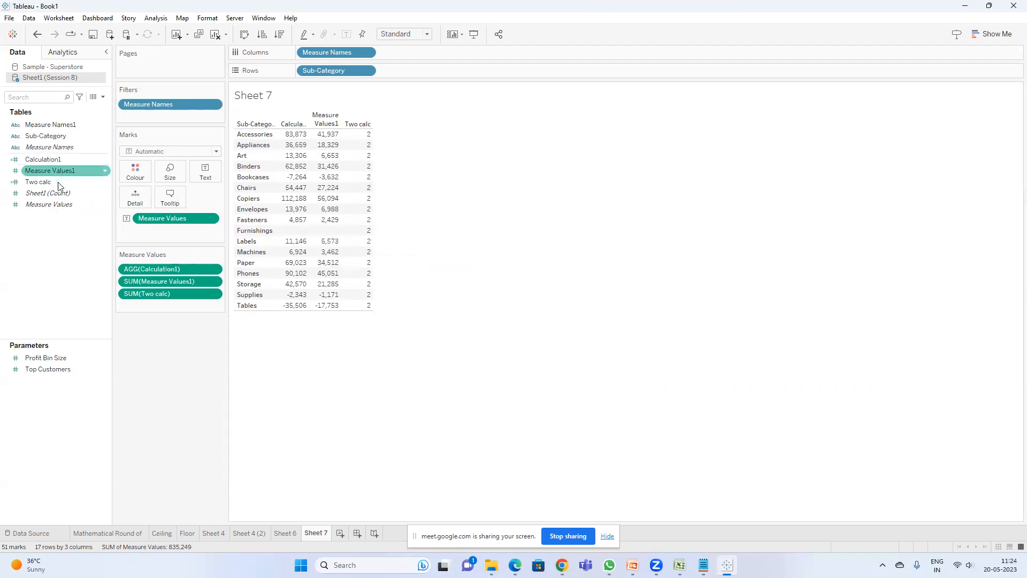
Step: Edit Calculation1 so its formula adds instead of multiplies: SUM([Two calc])+SUM([Measure Values1])
{"action": "right_click", "coordinate": [53, 160]}
{"action": "left_click", "coordinate": [100, 223]}
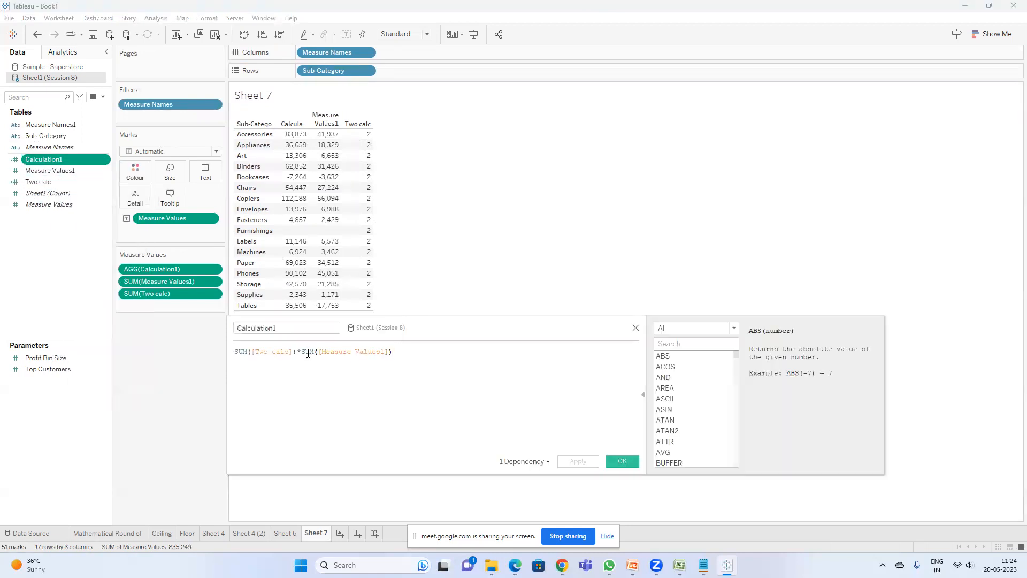
{"action": "key", "text": "BackSpace"}
{"action": "type", "text": "+"}
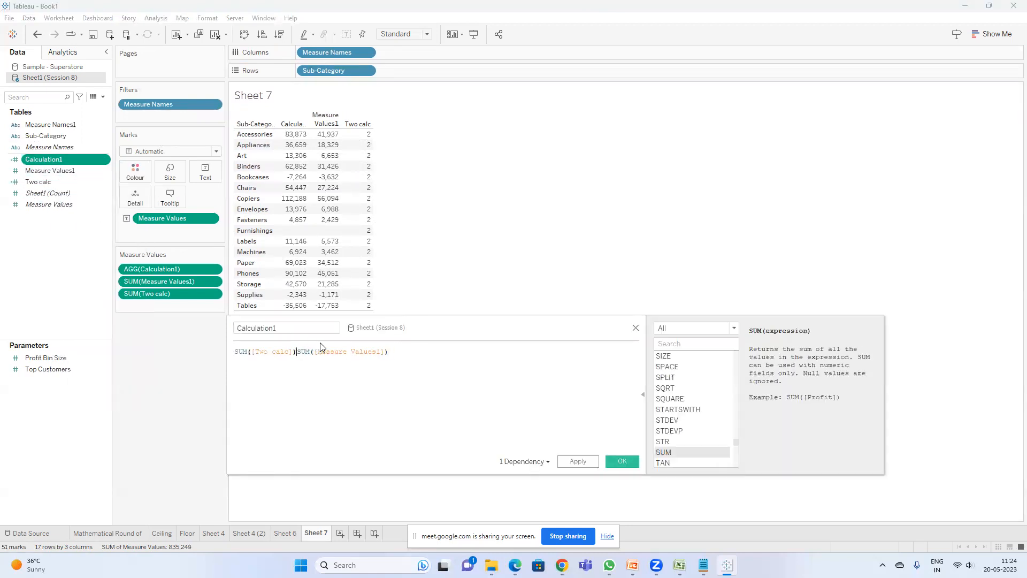
{"action": "left_click", "coordinate": [622, 460]}
{"action": "mouse_move", "coordinate": [330, 234]}
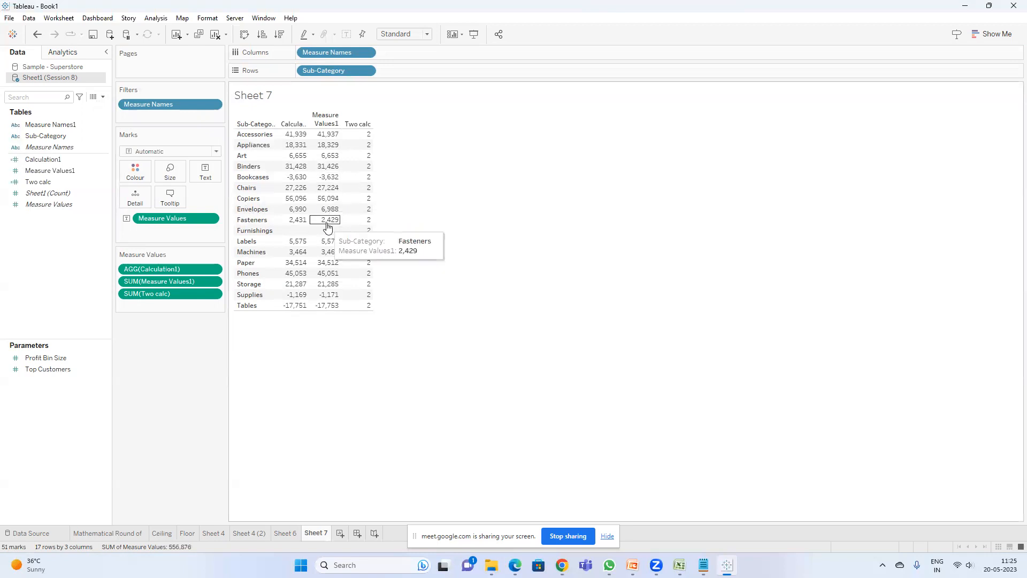
Step: Edit the Measure Values1 pill in the Measure Values card inline to zn(SUM([Measure Values1]))
{"action": "left_click", "coordinate": [104, 100]}
{"action": "double_click", "coordinate": [153, 282]}
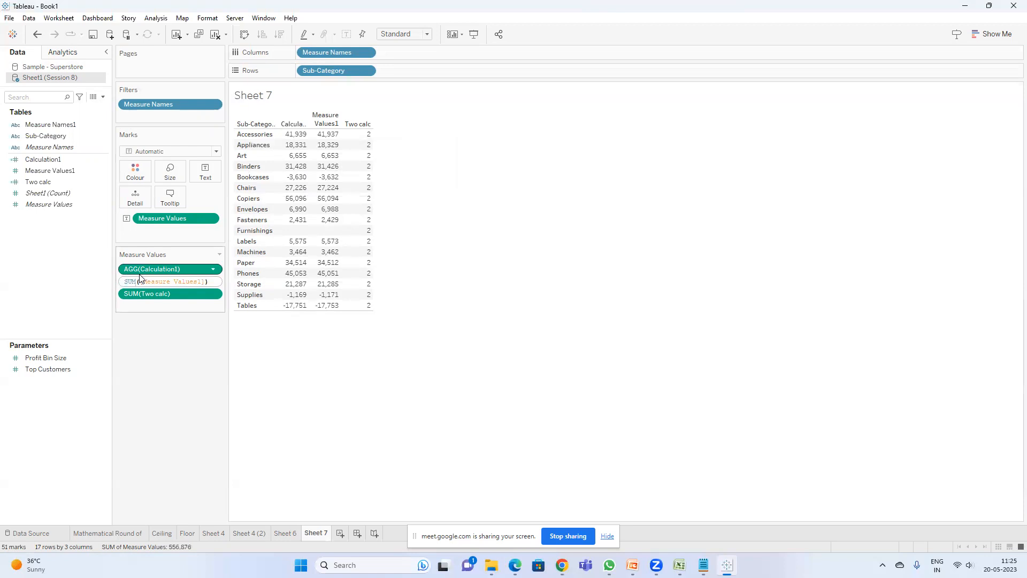
{"action": "type", "text": "zn("}
{"action": "key", "text": "Right"}
{"action": "key", "text": "Right"}
{"action": "key", "text": "Right"}
{"action": "key", "text": "Right"}
{"action": "key", "text": "End"}
{"action": "type", "text": ")"}
{"action": "key", "text": "Return"}
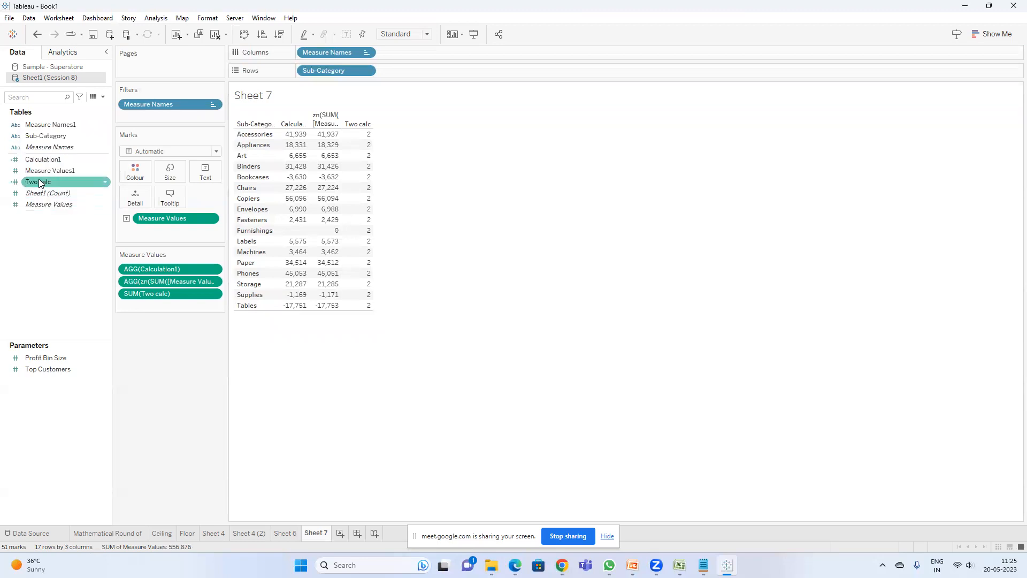
Step: Edit Calculation1's formula to SUM([Two calc])+zn(SUM([Measure Values1]))
{"action": "right_click", "coordinate": [56, 160]}
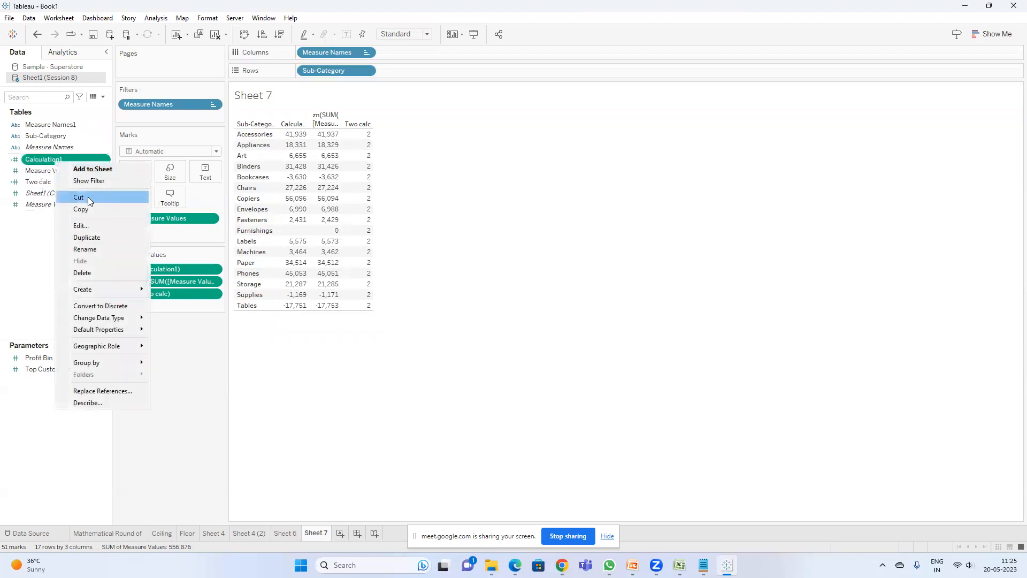
{"action": "left_click", "coordinate": [80, 226]}
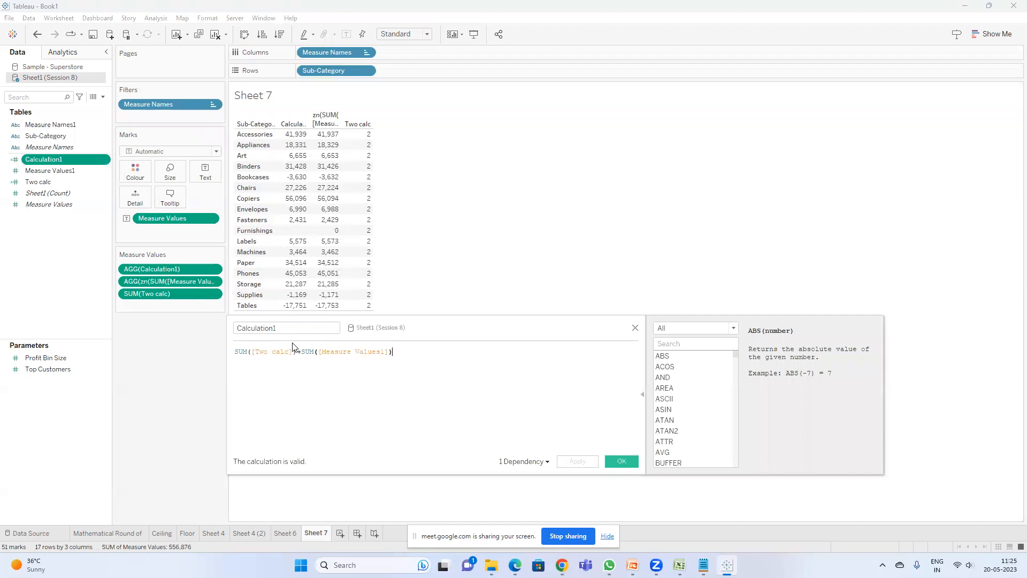
{"action": "left_click", "coordinate": [301, 353]}
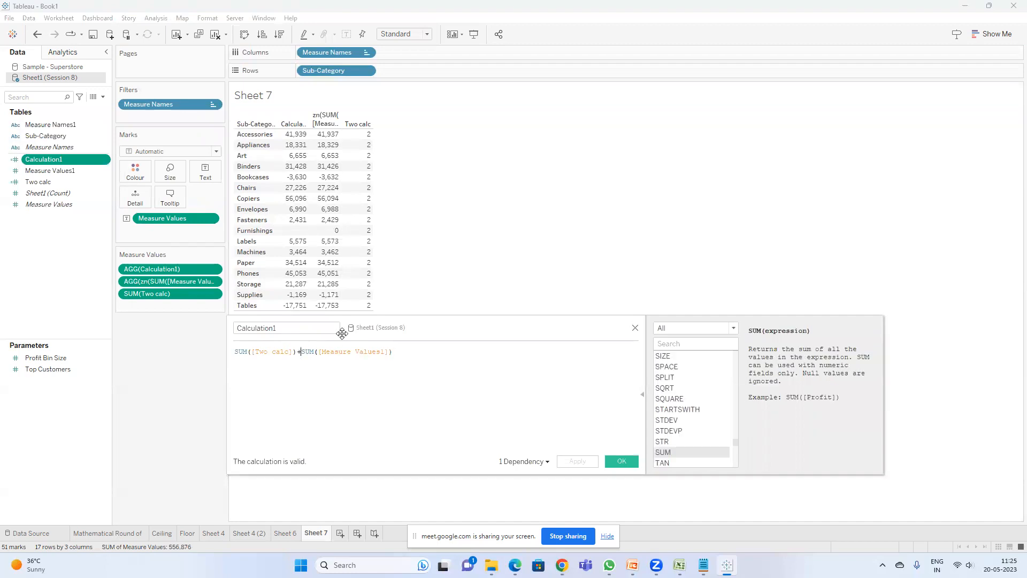
{"action": "key", "text": "BackSpace"}
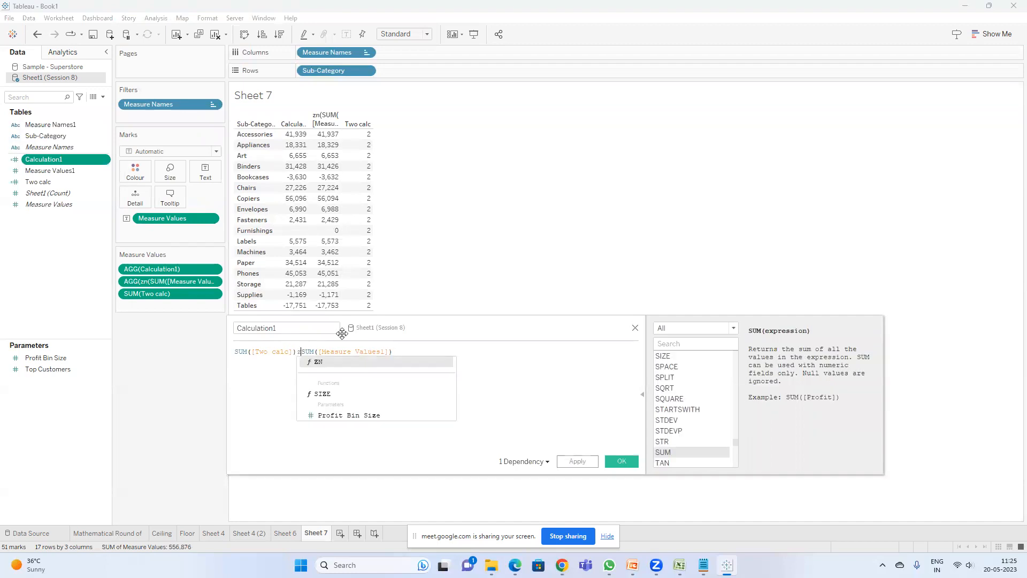
{"action": "type", "text": "+"}
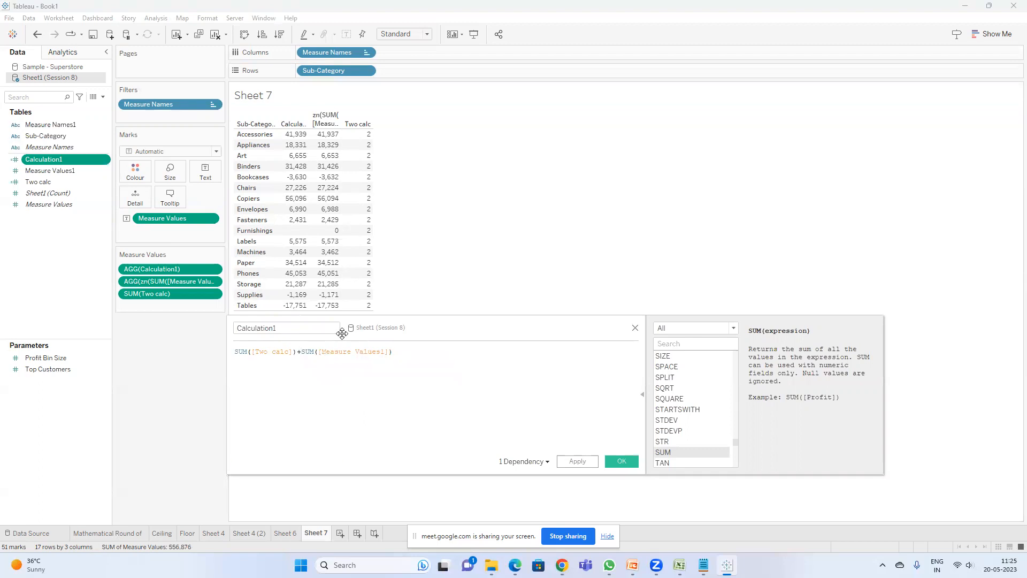
{"action": "type", "text": "zn("}
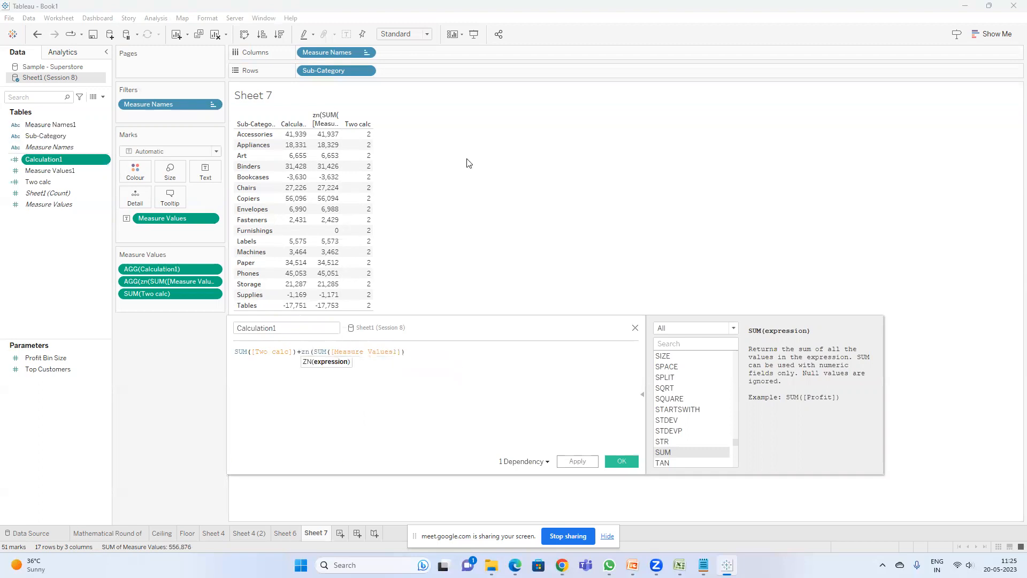
{"action": "type", "text": ")"}
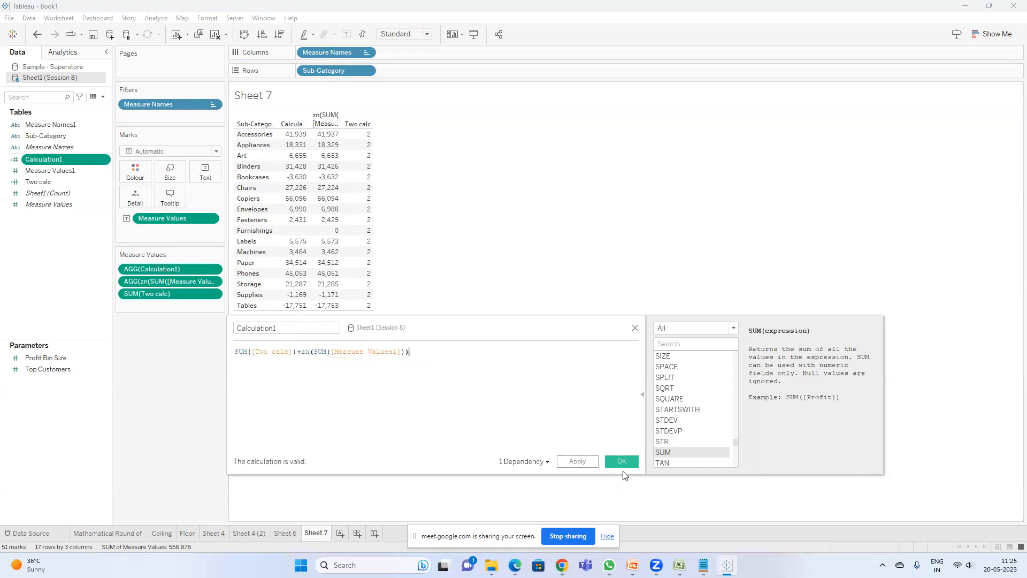
{"action": "left_click", "coordinate": [622, 461]}
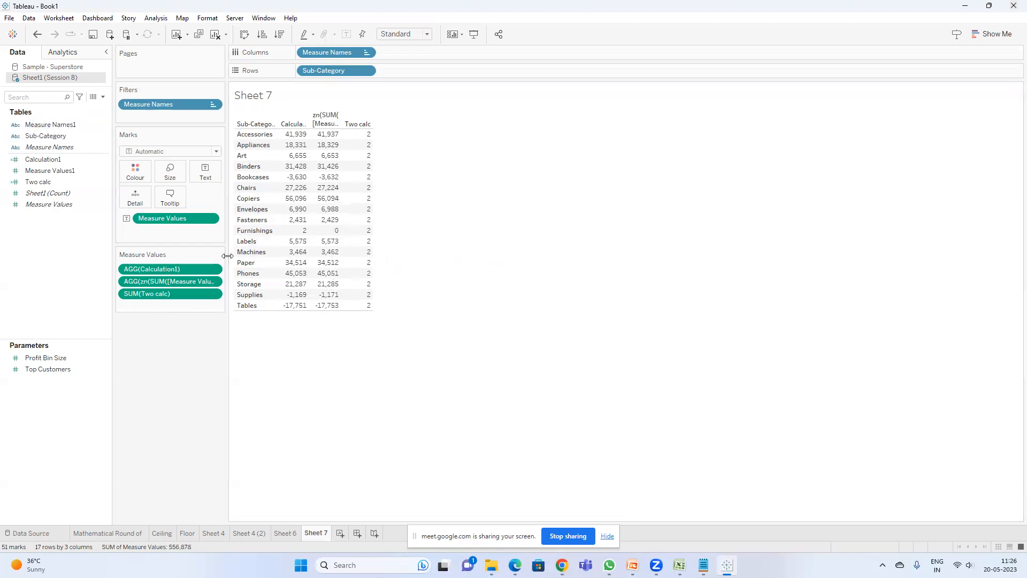
Step: Switch to Notepad and complete the note 'Zn ---to replace nulls with zero', then return to Tableau
{"action": "left_click", "coordinate": [704, 564]}
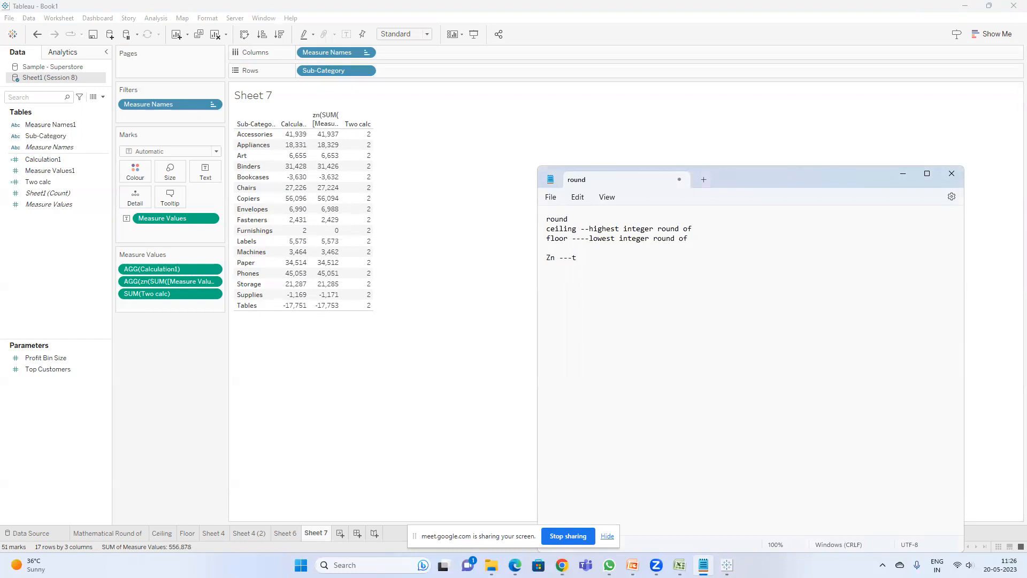
{"action": "type", "text": "replace nulls with zero"}
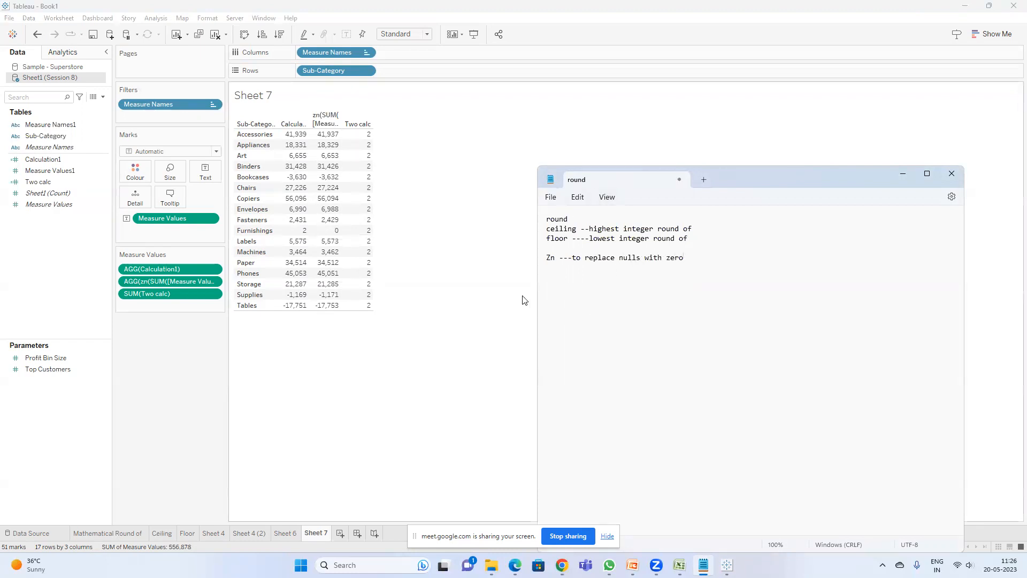
{"action": "left_click", "coordinate": [473, 445]}
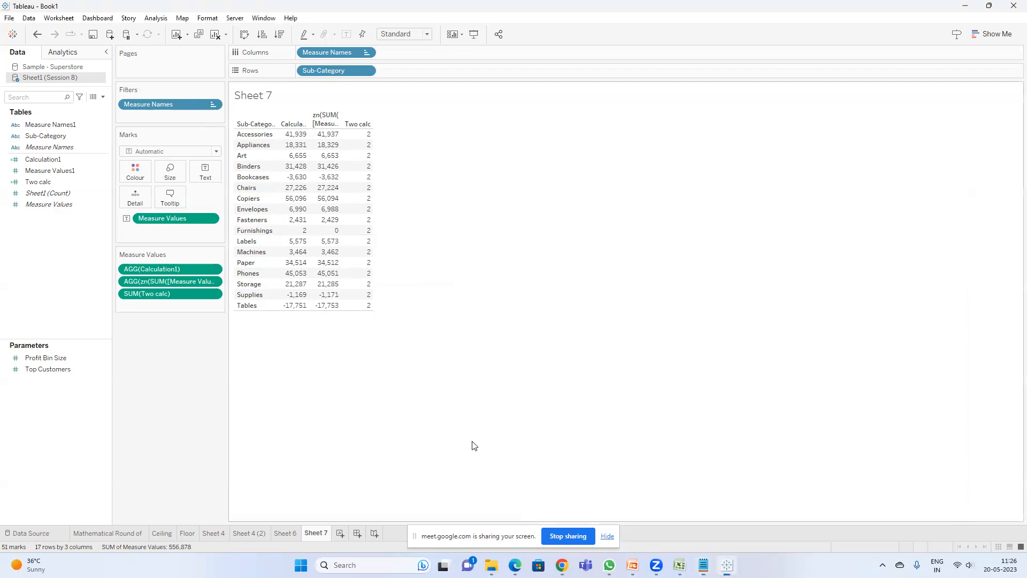
Step: Show the ZN slide in PowerPoint, add the notes 'to create KPIs' and 'Key performance Indicators' in Notepad, and return to Tableau
{"action": "left_click", "coordinate": [633, 566]}
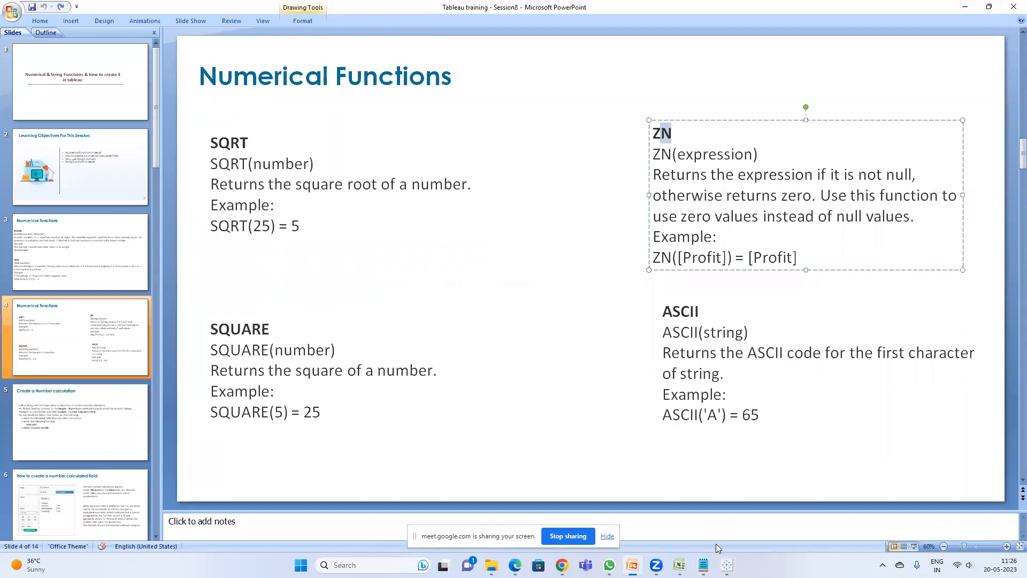
{"action": "left_click", "coordinate": [704, 566]}
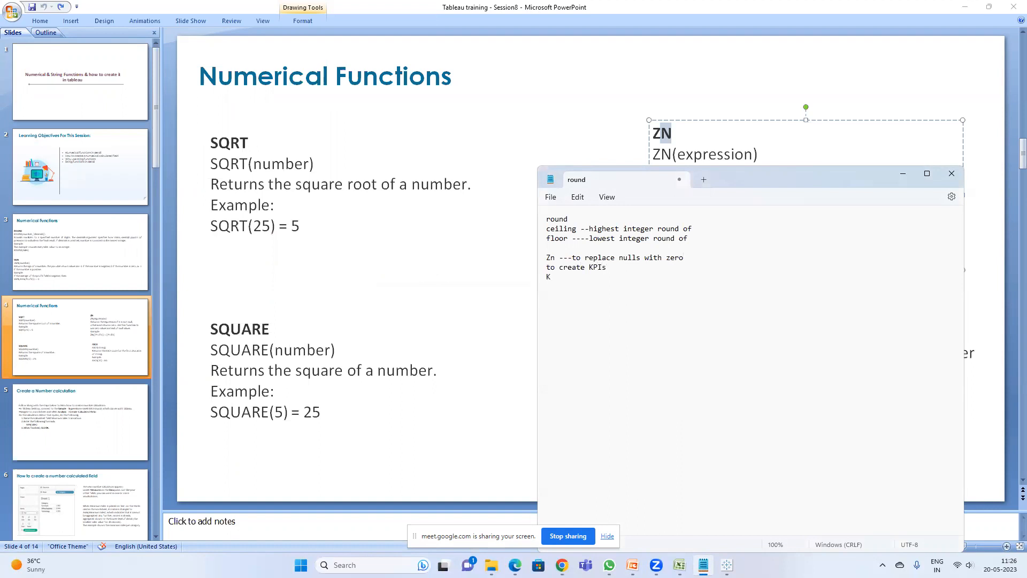
{"action": "type", "text": "performance Indicators"}
{"action": "left_click", "coordinate": [554, 99]}
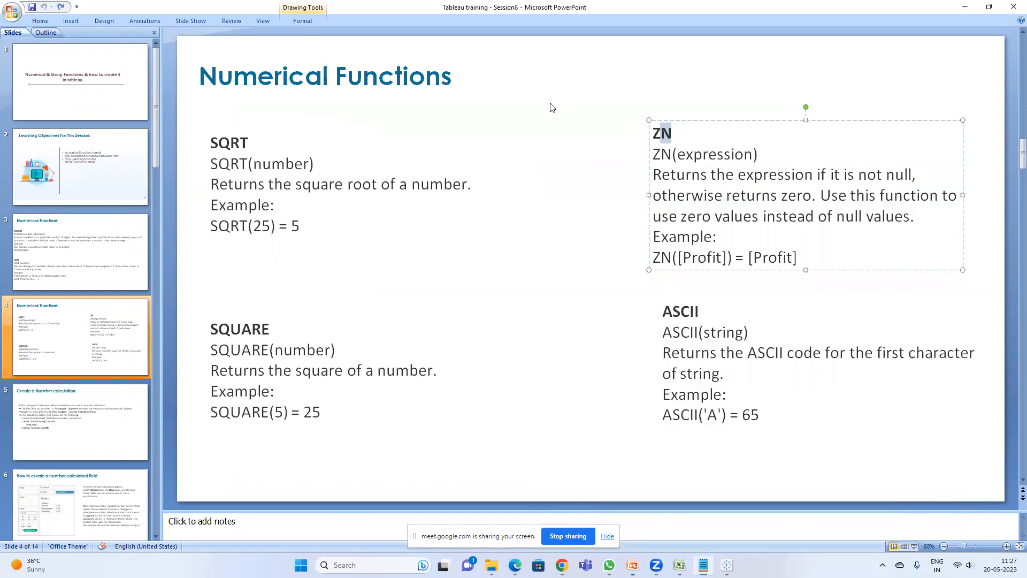
{"action": "left_click", "coordinate": [967, 6]}
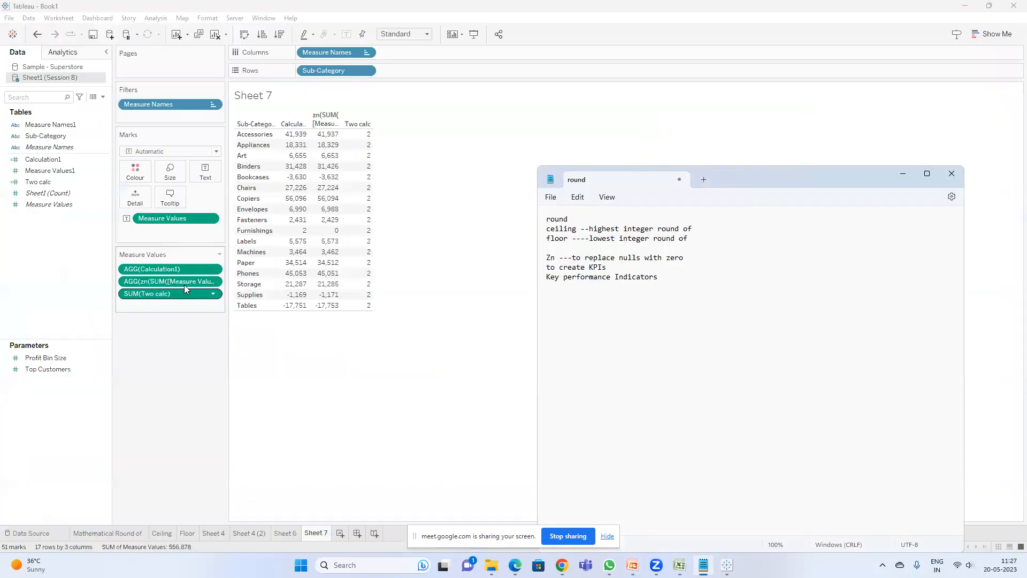
{"action": "left_click", "coordinate": [385, 374]}
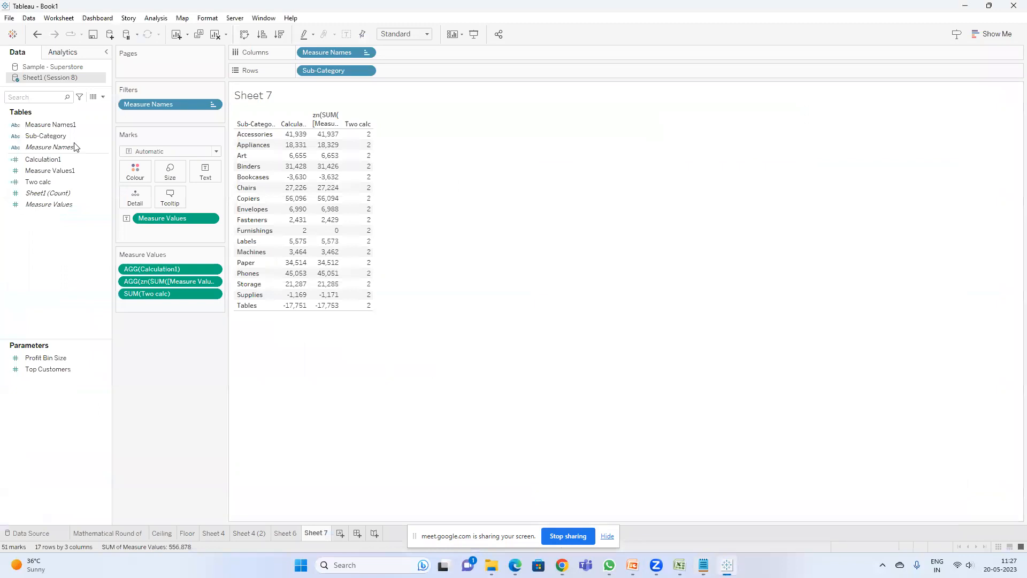
Step: Create a calculated field named Square with the formula SQUARE(2) and add it to the view
{"action": "left_click", "coordinate": [102, 102]}
{"action": "left_click", "coordinate": [85, 109]}
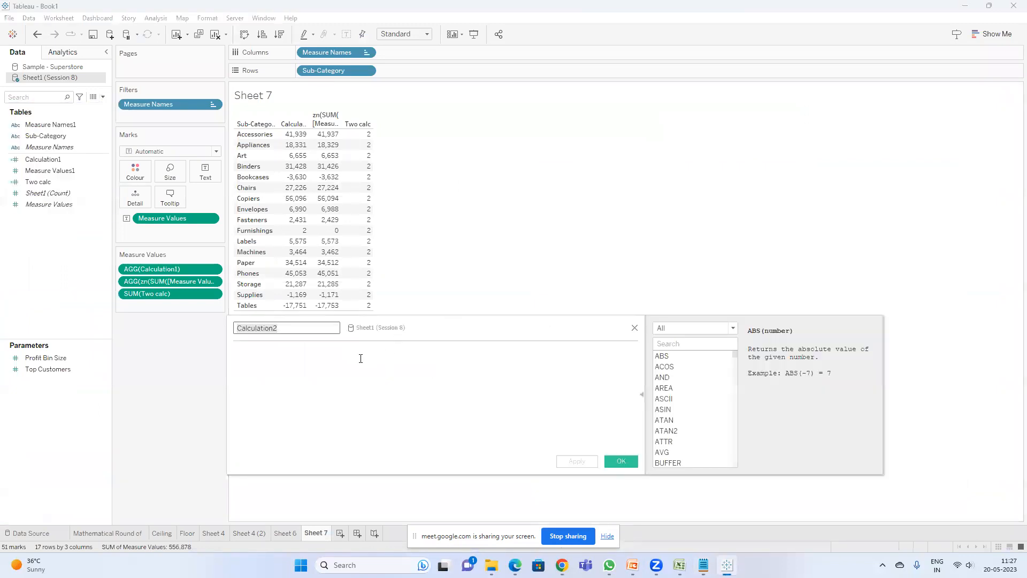
{"action": "left_click", "coordinate": [360, 358]}
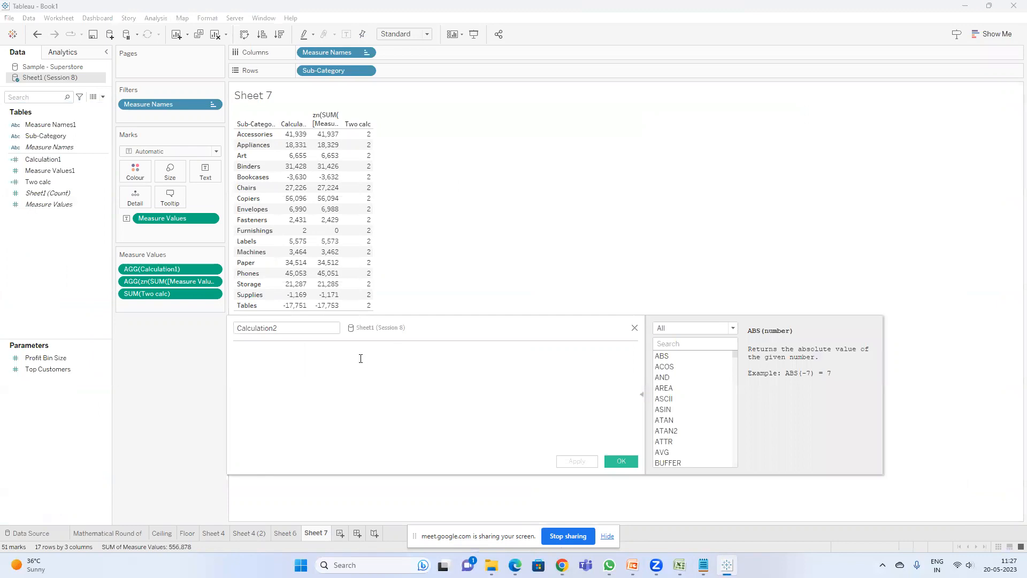
{"action": "type", "text": "squ"}
{"action": "left_click", "coordinate": [360, 362]}
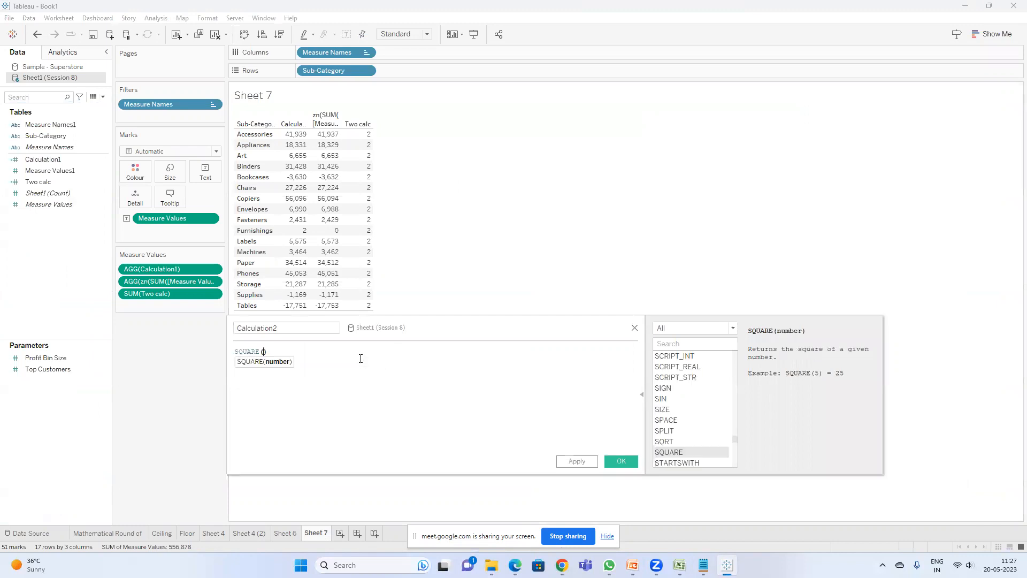
{"action": "double_click", "coordinate": [286, 327]}
{"action": "type", "text": "Square"}
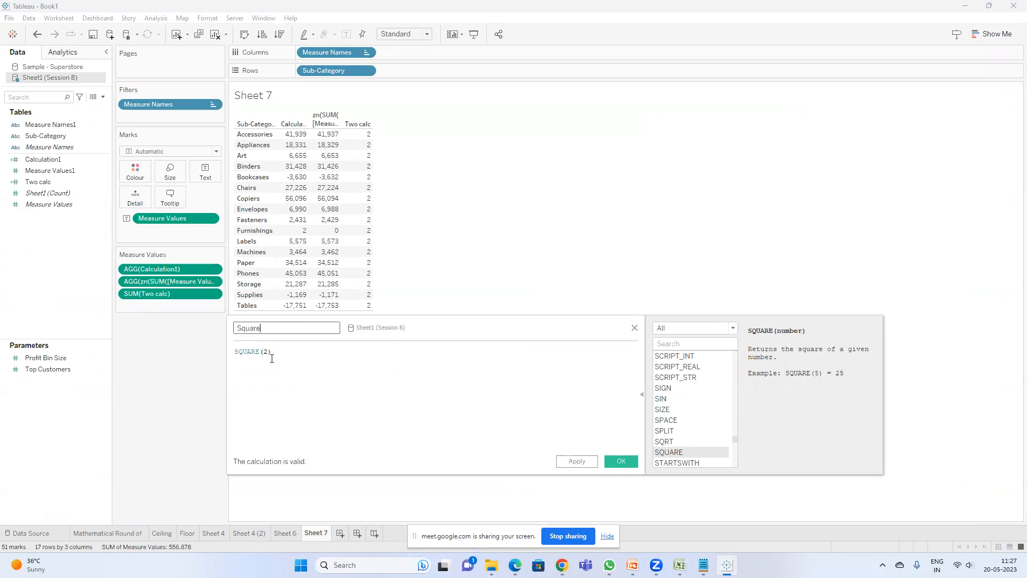
{"action": "left_click", "coordinate": [617, 460]}
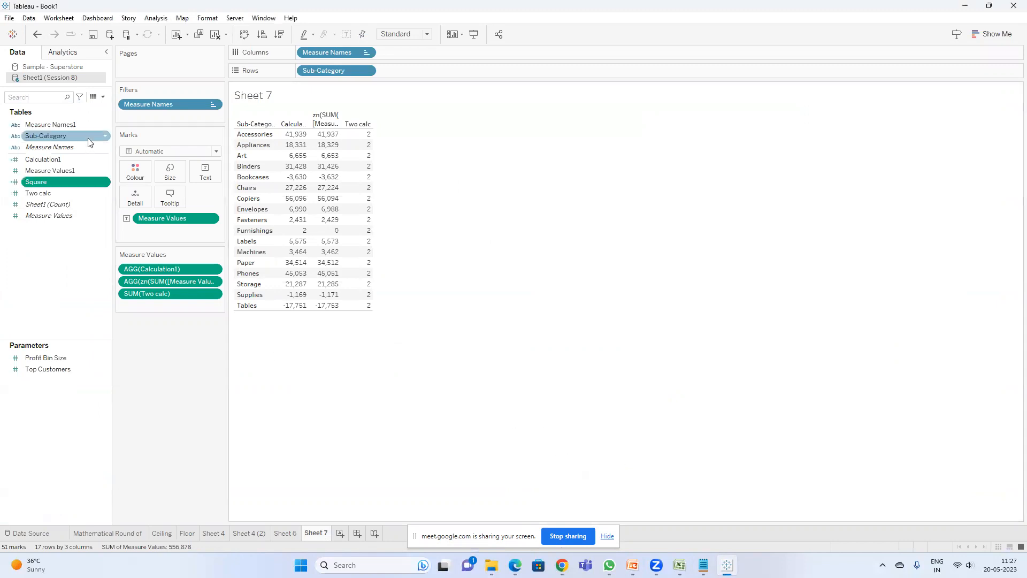
{"action": "double_click", "coordinate": [45, 182]}
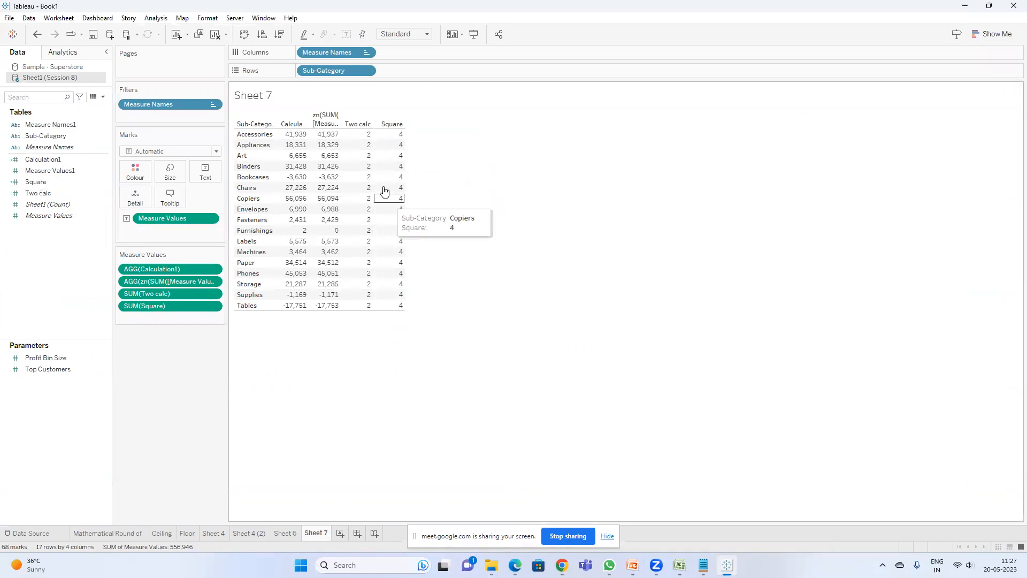
Step: Open the Square calculation and insert SUM(SUM([Measure Values1])) in front of SQUARE(2)
{"action": "right_click", "coordinate": [45, 184]}
{"action": "left_click", "coordinate": [81, 248]}
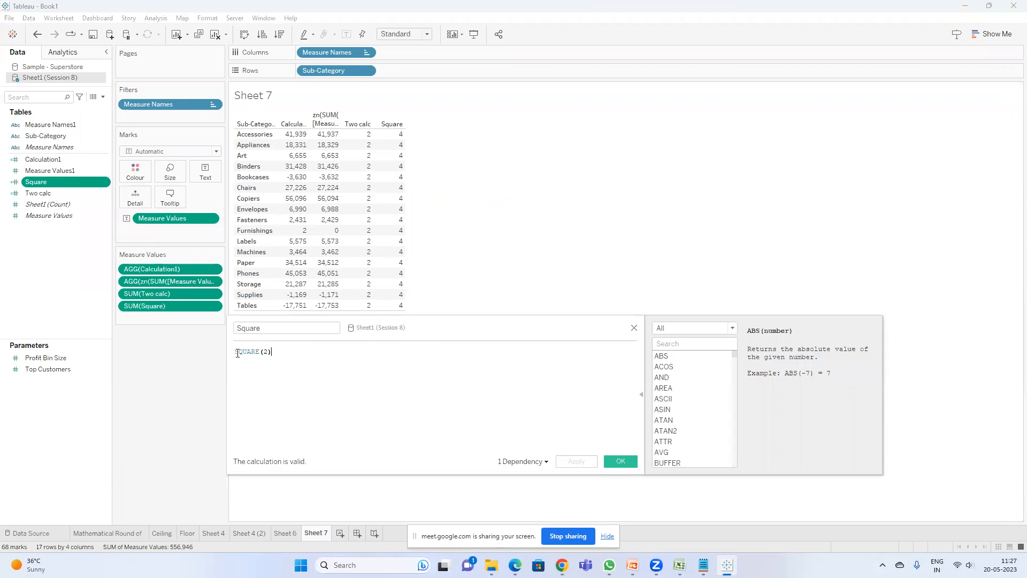
{"action": "left_click", "coordinate": [244, 352]}
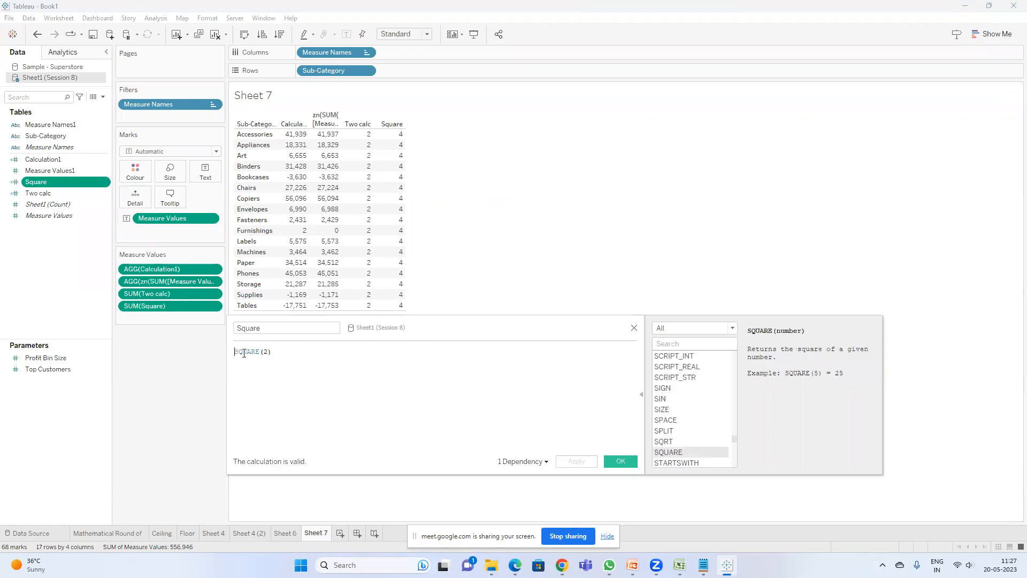
{"action": "type", "text": "d"}
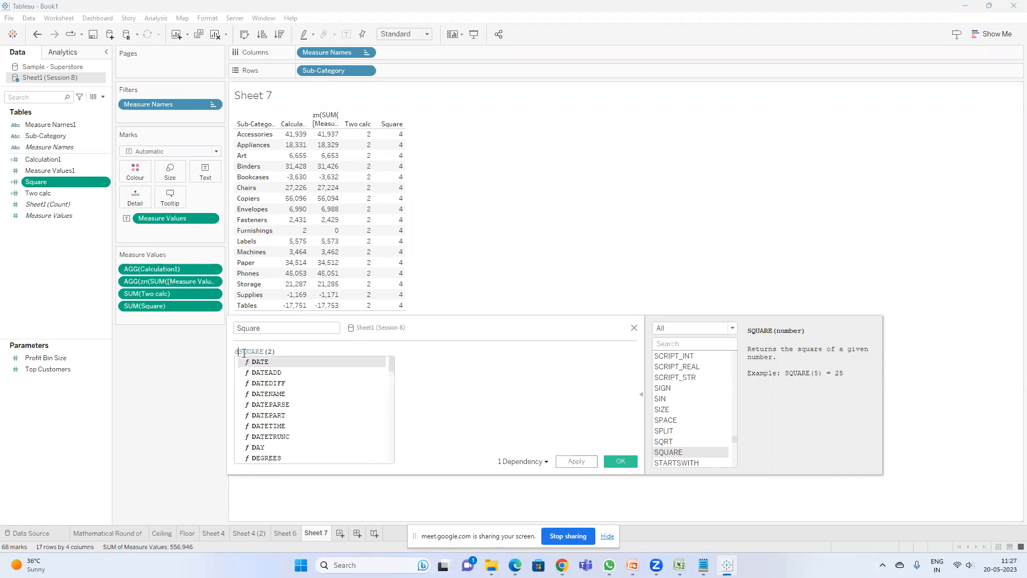
{"action": "key", "text": "Escape"}
{"action": "key", "text": "BackSpace"}
{"action": "type", "text": "dum"}
{"action": "key", "text": "BackSpace"}
{"action": "key", "text": "BackSpace"}
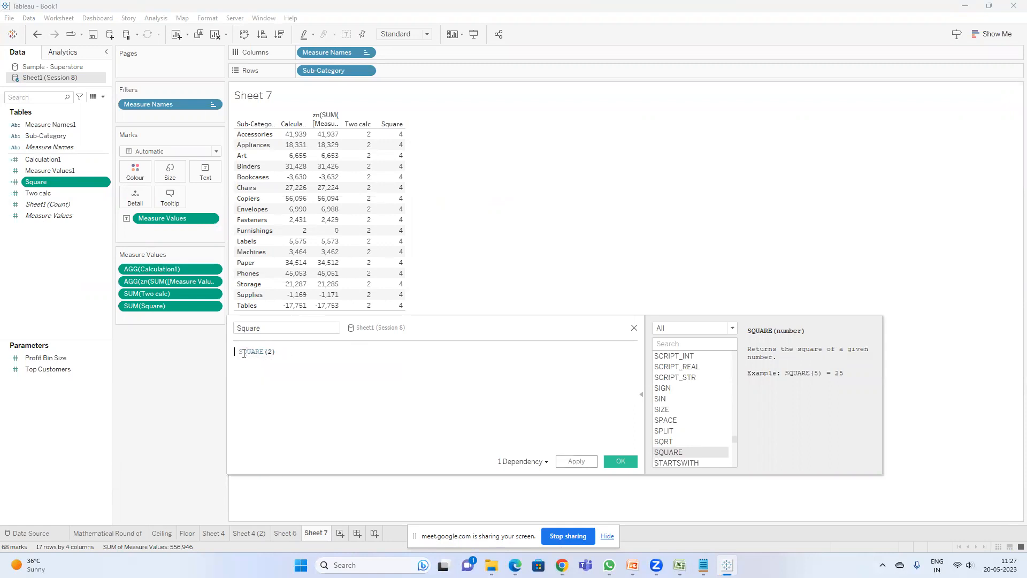
{"action": "key", "text": "BackSpace"}
{"action": "type", "text": "SUM(sal"}
{"action": "key", "text": "Return"}
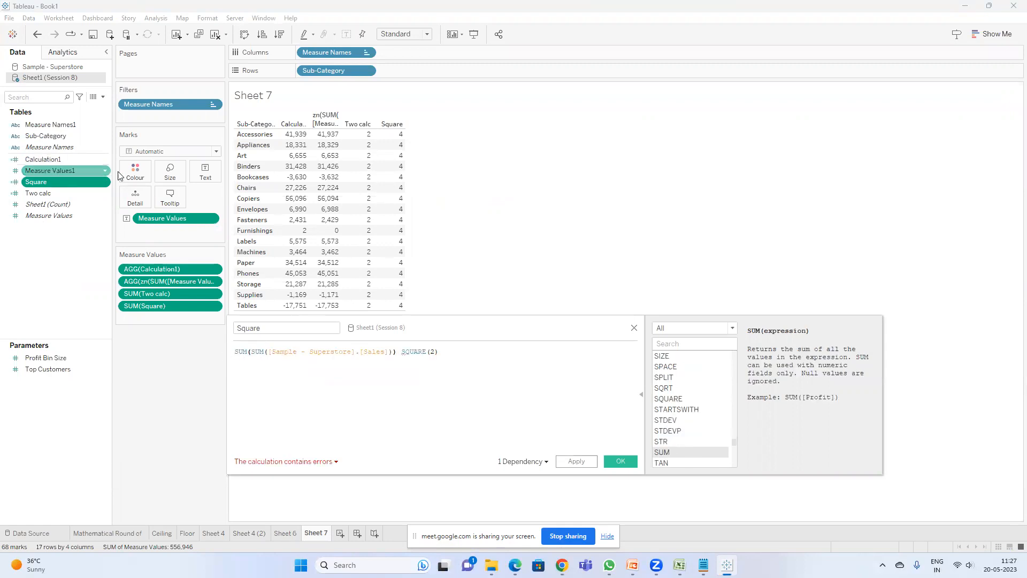
{"action": "double_click", "coordinate": [312, 351]}
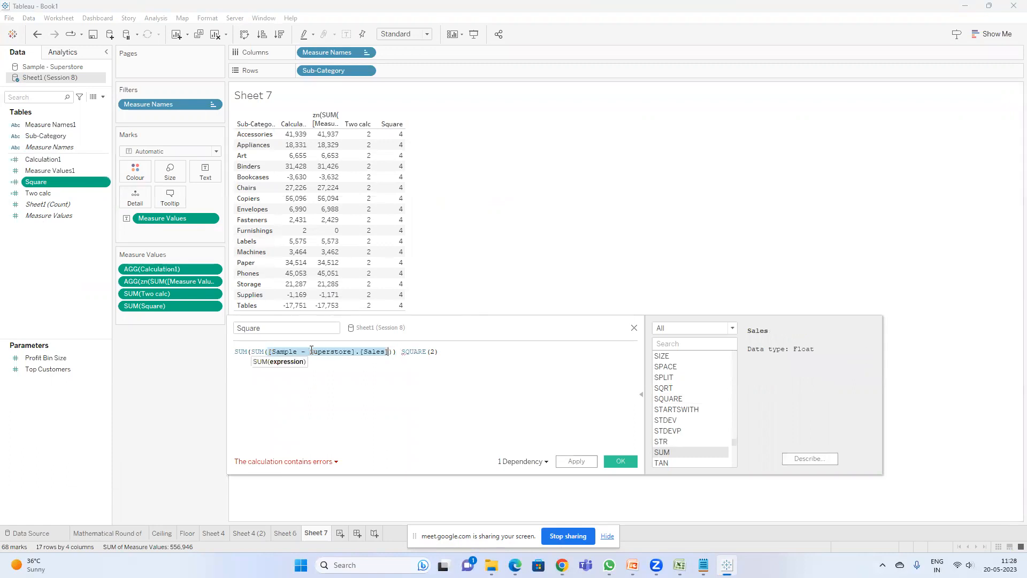
{"action": "type", "text": "mea"}
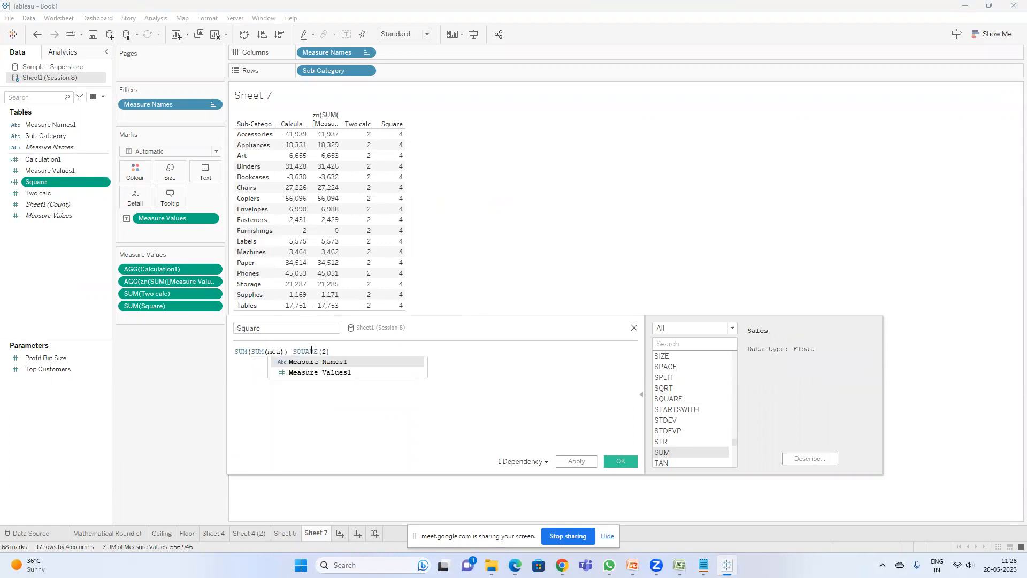
{"action": "key", "text": "Down"}
{"action": "key", "text": "Return"}
{"action": "type", "text": ")"}
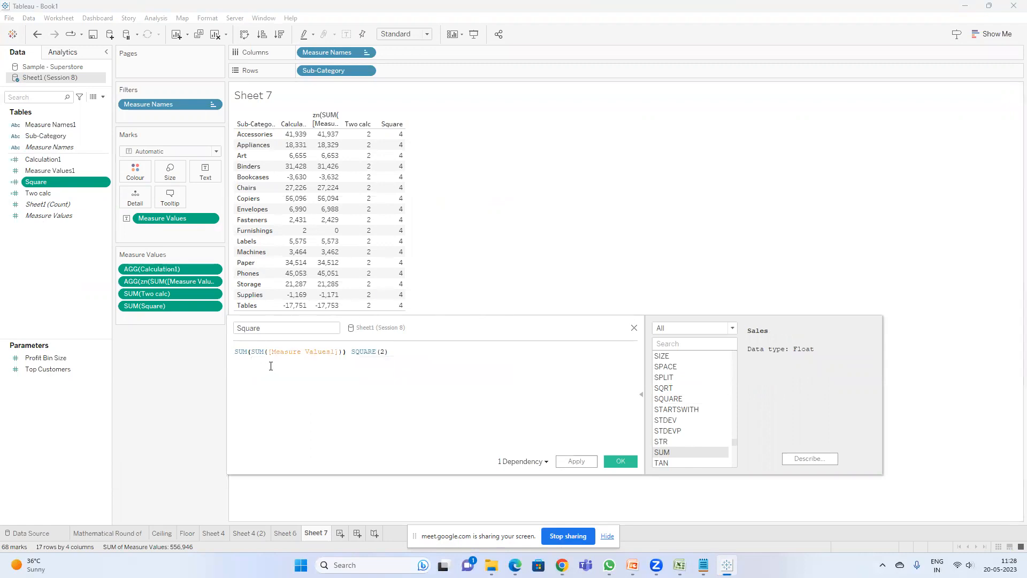
Step: Rewrite the Square formula to SQUARE(SUM([Measure Values1])) and apply it
{"action": "double_click", "coordinate": [245, 352]}
{"action": "key", "text": "BackSpace"}
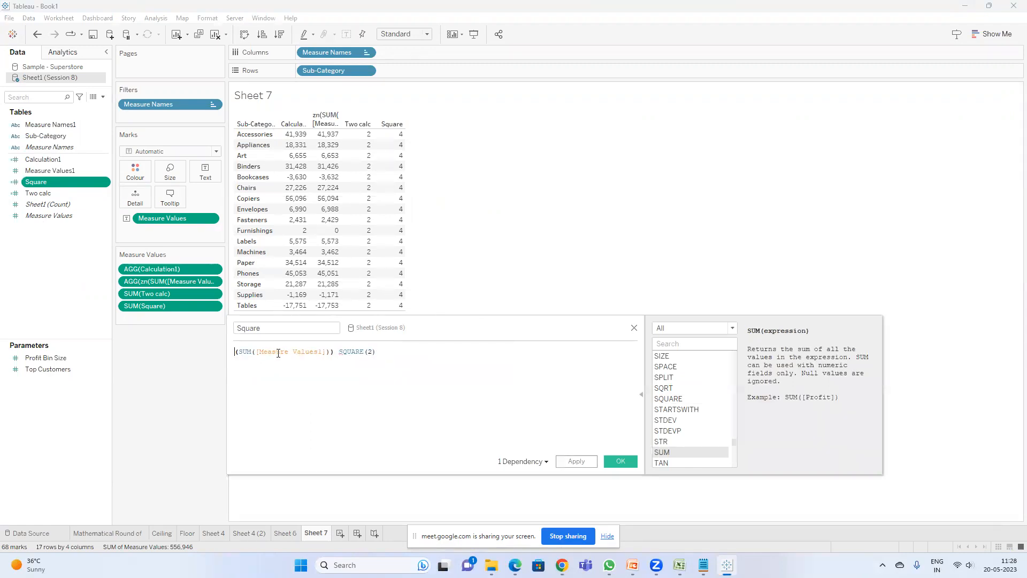
{"action": "left_click", "coordinate": [341, 352]}
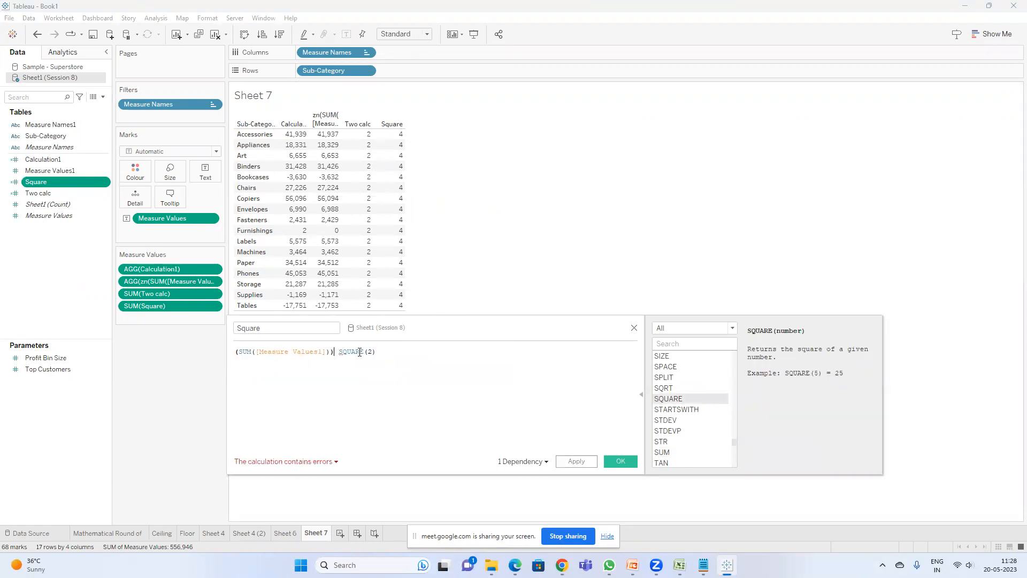
{"action": "type", "text": "*"}
{"action": "type", "text": "SQUARE"}
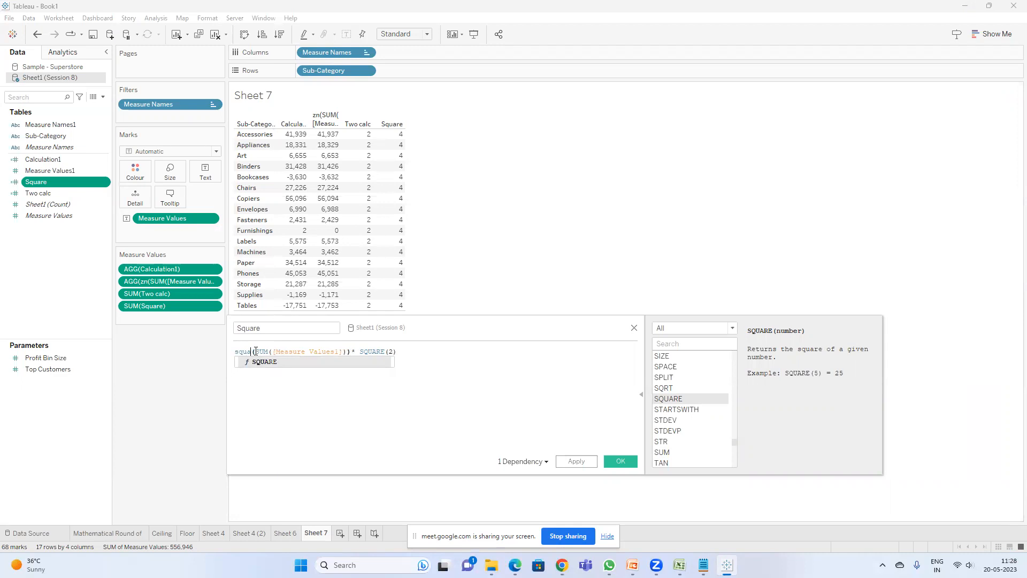
{"action": "mouse_move", "coordinate": [331, 140]}
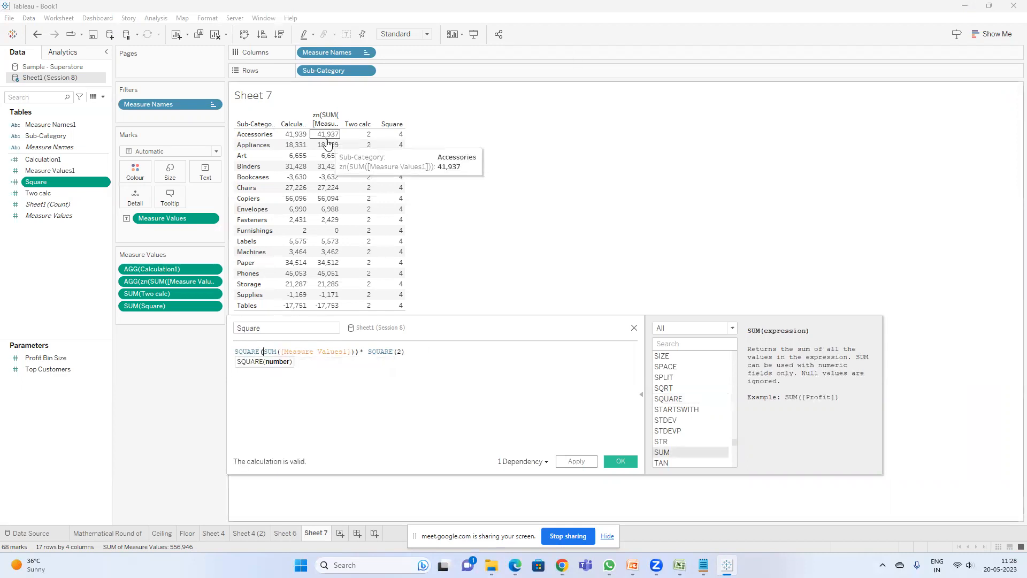
{"action": "left_click_drag", "start_coordinate": [410, 350], "coordinate": [361, 353]}
{"action": "key", "text": "BackSpace"}
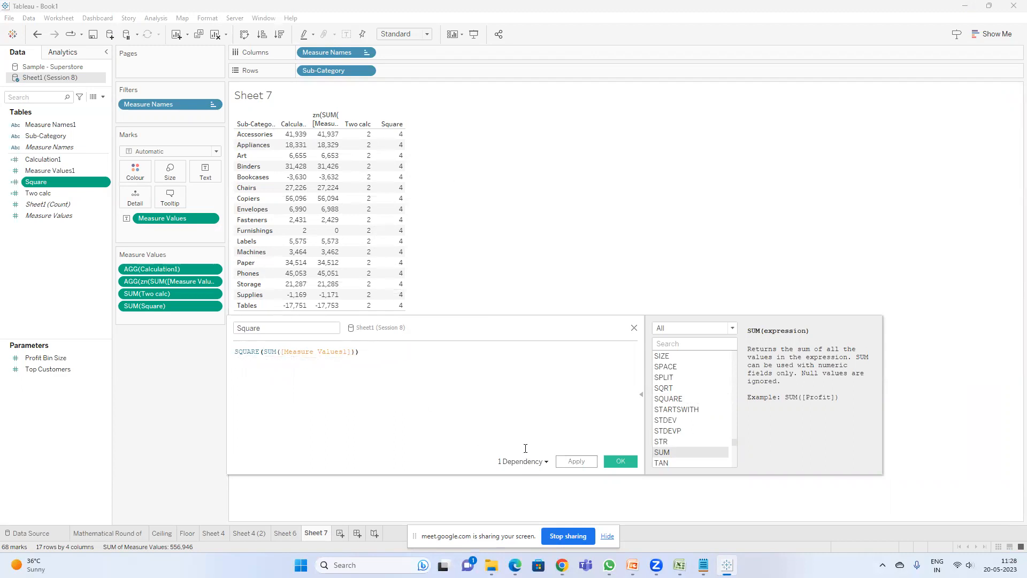
{"action": "left_click", "coordinate": [572, 461]}
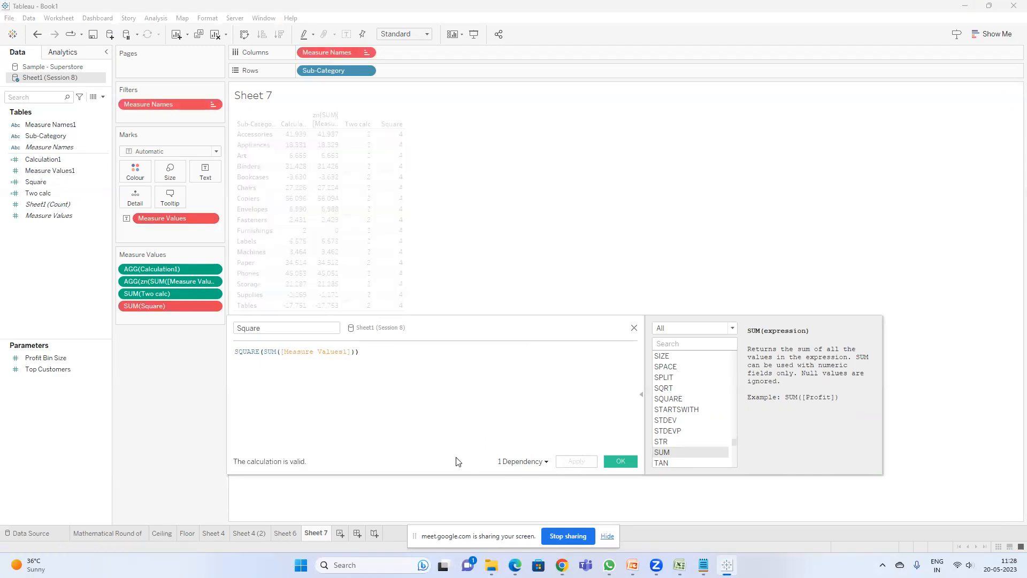
{"action": "left_click", "coordinate": [619, 460]}
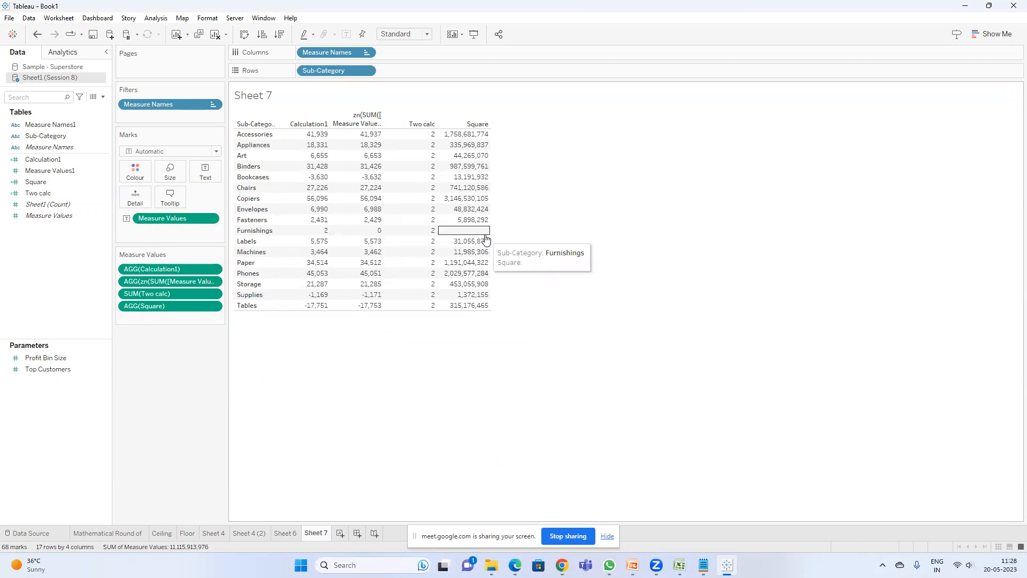
Step: Edit Square's formula to SQUARE(zn(SUM([Measure Values1]))) and apply it
{"action": "right_click", "coordinate": [45, 183]}
{"action": "left_click", "coordinate": [76, 242]}
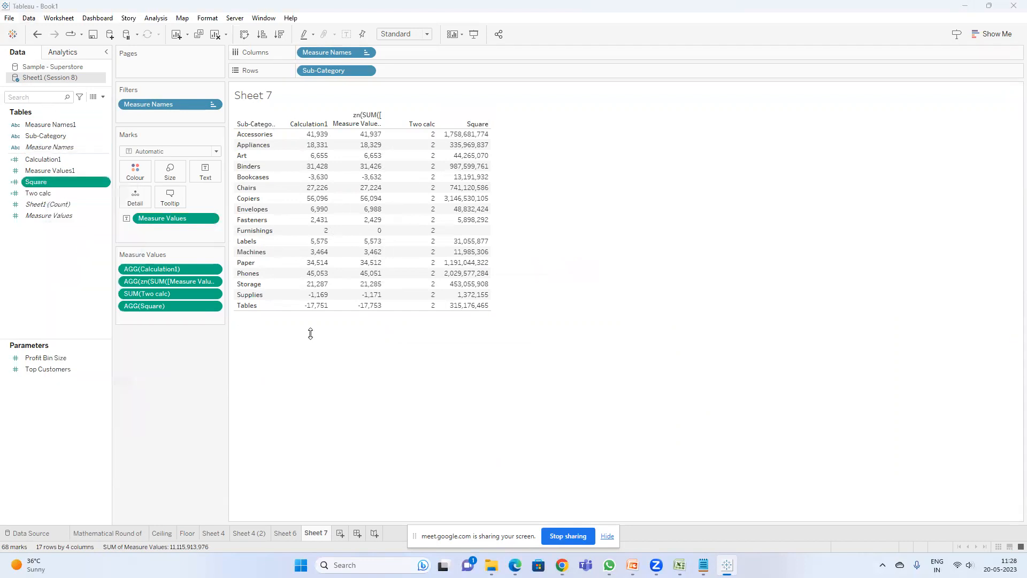
{"action": "left_click", "coordinate": [267, 354]}
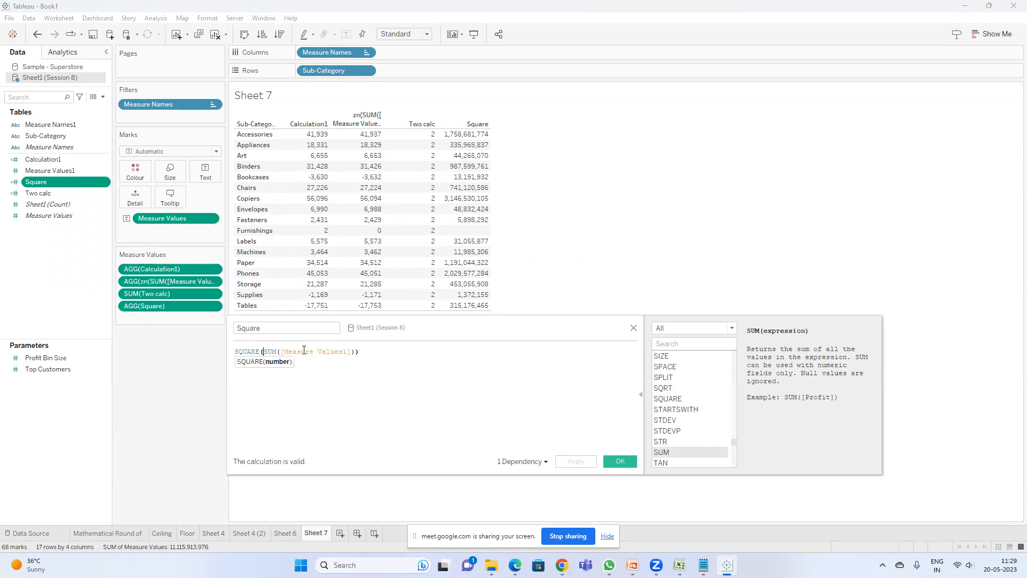
{"action": "type", "text": "zn"}
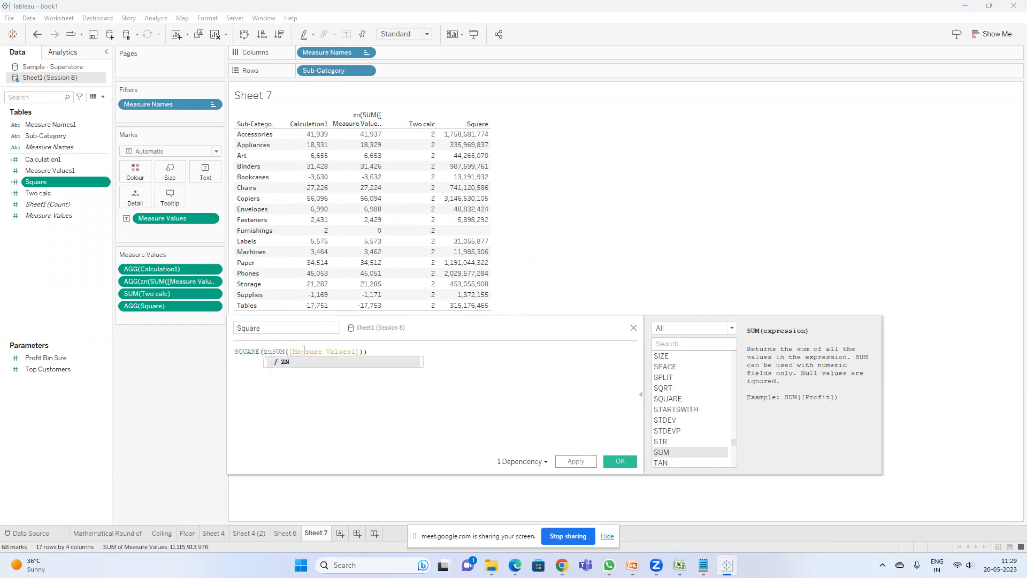
{"action": "type", "text": "("}
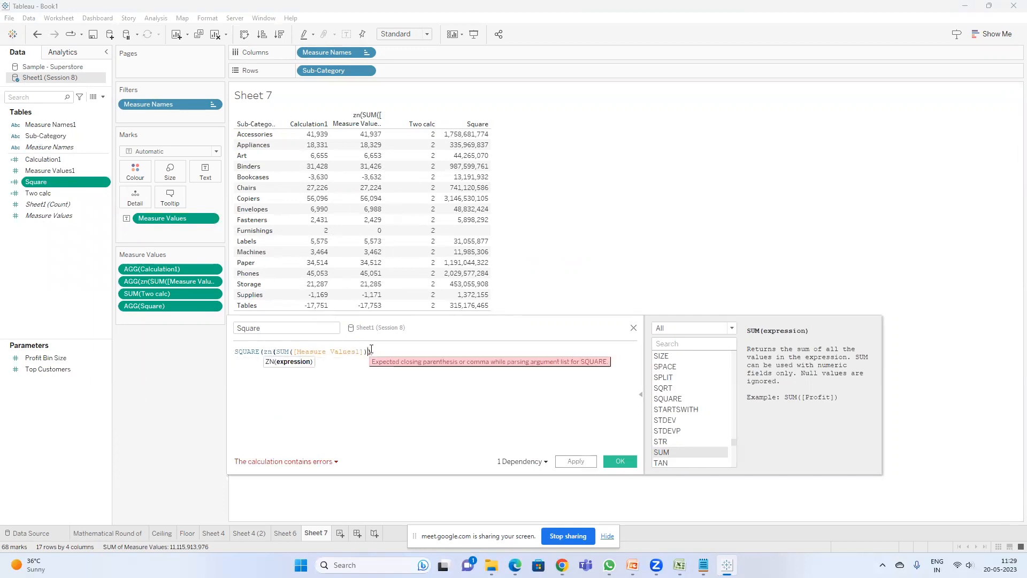
{"action": "type", "text": ")"}
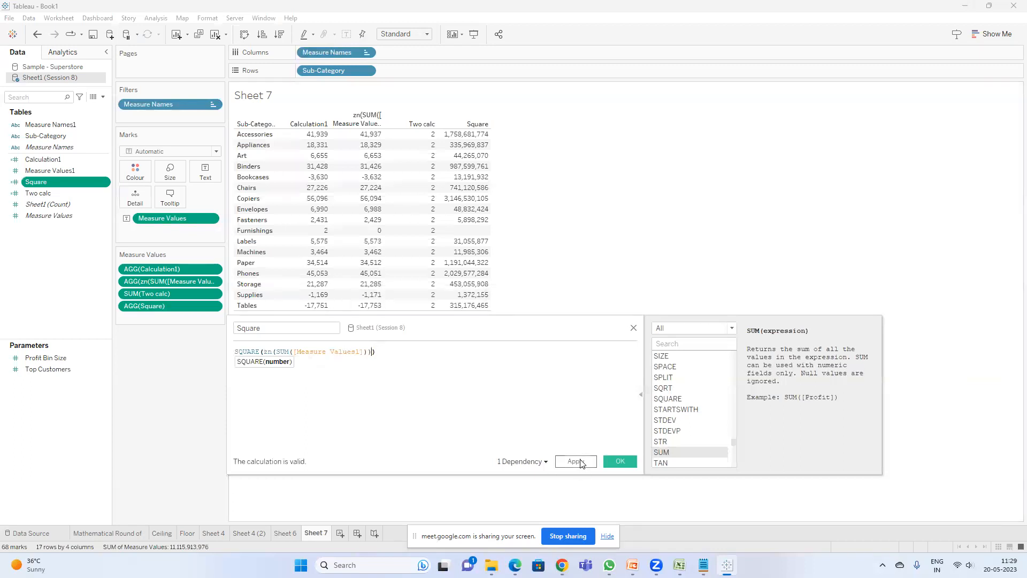
{"action": "left_click", "coordinate": [576, 461]}
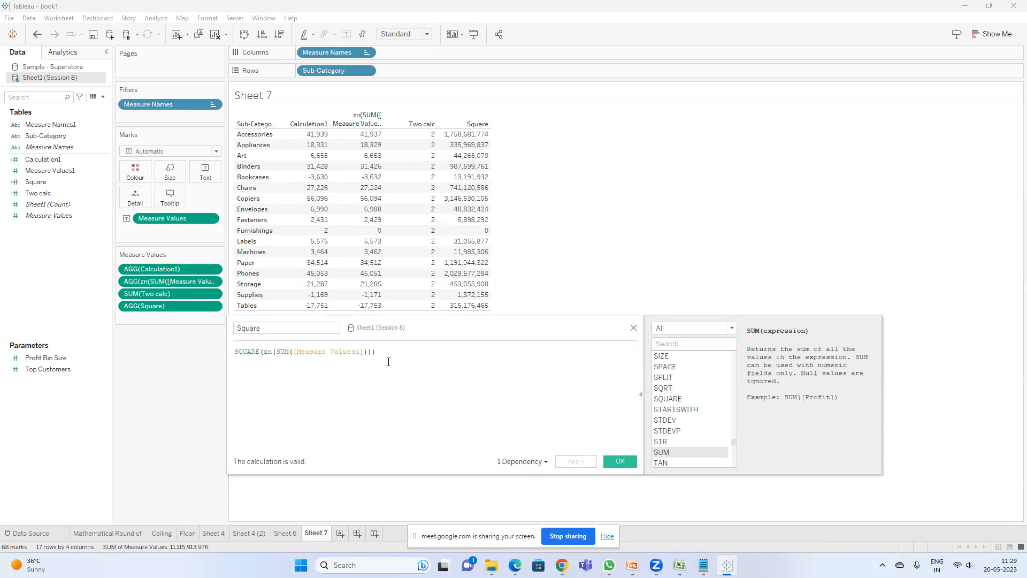
Step: Replace the Square formula with SQUARE(3) and confirm
{"action": "key", "text": "ctrl+a"}
{"action": "type", "text": "squ"}
{"action": "key", "text": "Return"}
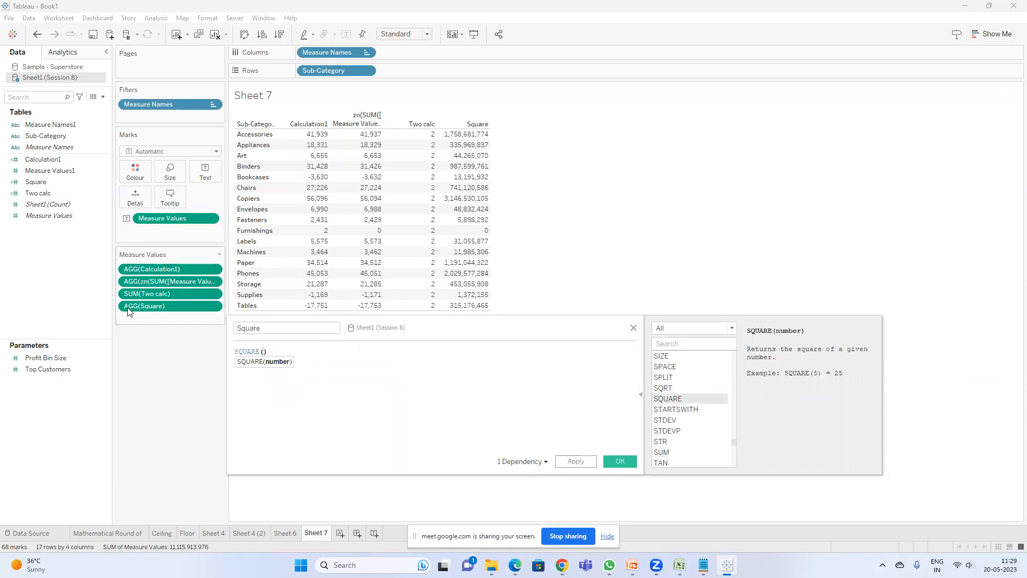
{"action": "type", "text": "3"}
{"action": "left_click", "coordinate": [620, 461]}
{"action": "mouse_move", "coordinate": [174, 304]}
{"action": "left_mouse_down"}
{"action": "mouse_move", "coordinate": [178, 366]}
{"action": "mouse_move", "coordinate": [65, 206]}
{"action": "mouse_move", "coordinate": [174, 304]}
{"action": "left_mouse_up"}
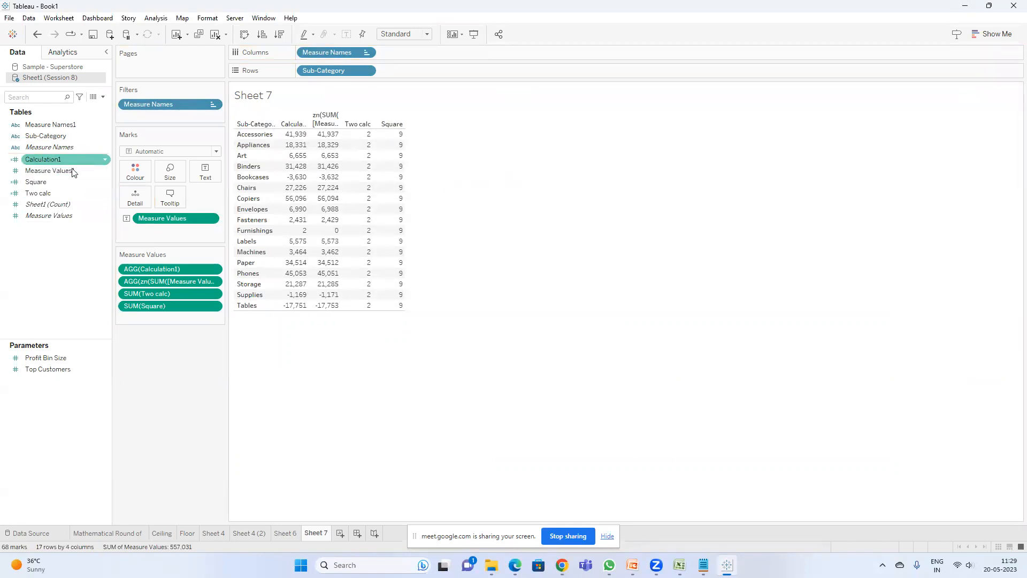
Step: Duplicate the Square field and open the copy's calculation for editing
{"action": "right_click", "coordinate": [47, 183]}
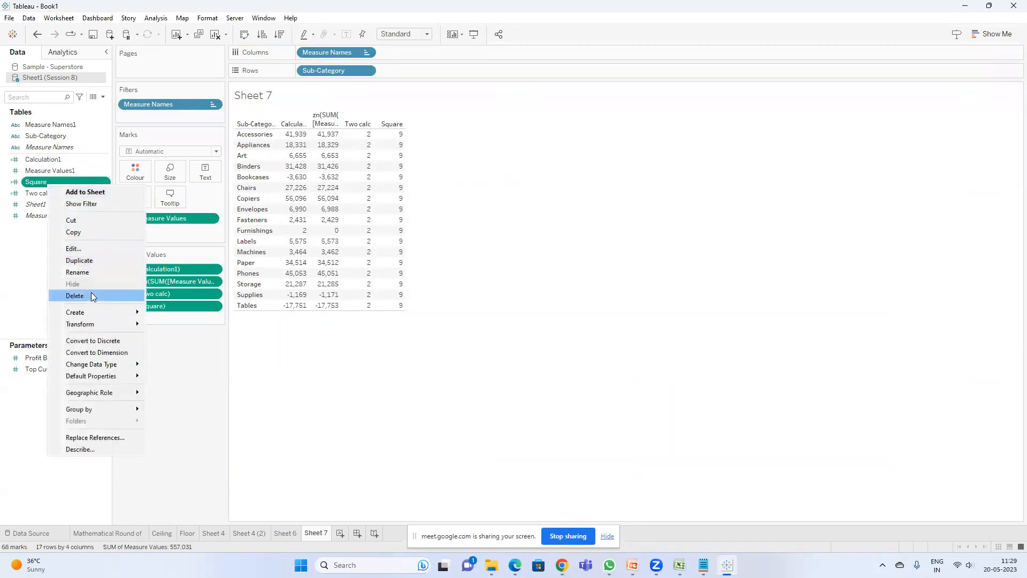
{"action": "left_click", "coordinate": [90, 260]}
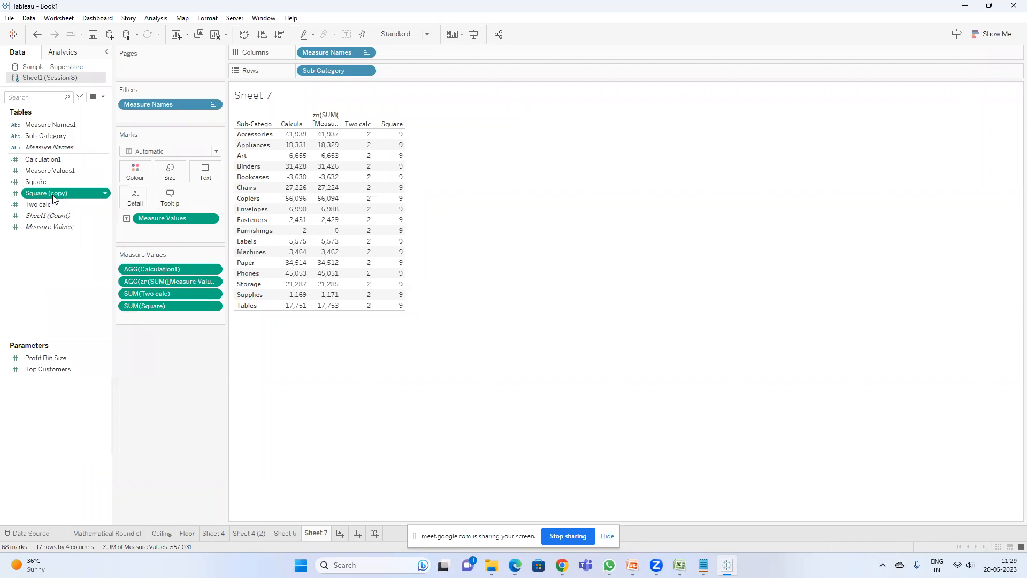
{"action": "right_click", "coordinate": [54, 195]}
{"action": "left_click", "coordinate": [80, 259]}
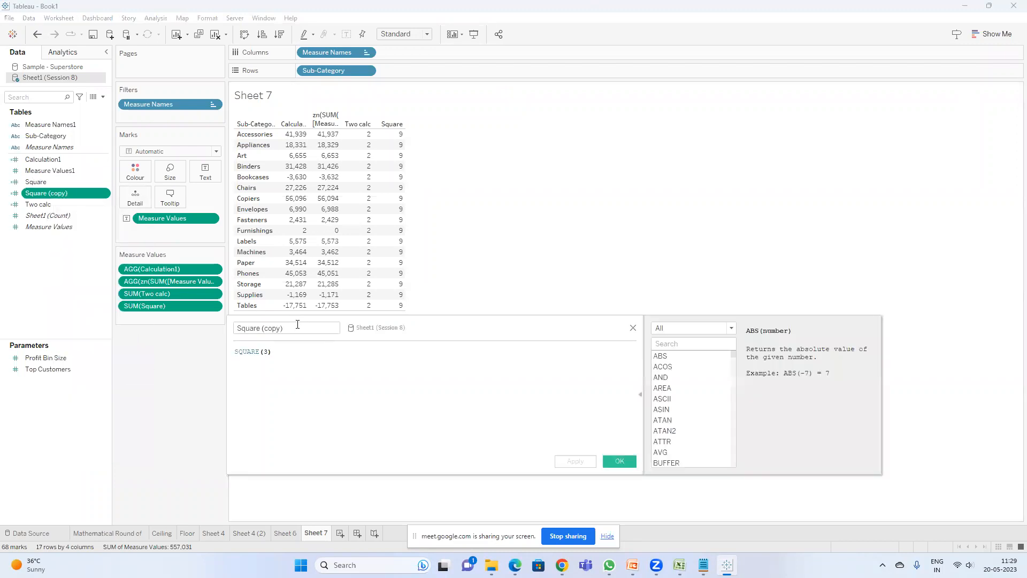
Step: Rename the copied calculation to Square root and start its formula with s
{"action": "key", "text": "BackSpace"}
{"action": "key", "text": "BackSpace"}
{"action": "key", "text": "BackSpace"}
{"action": "key", "text": "BackSpace"}
{"action": "key", "text": "BackSpace"}
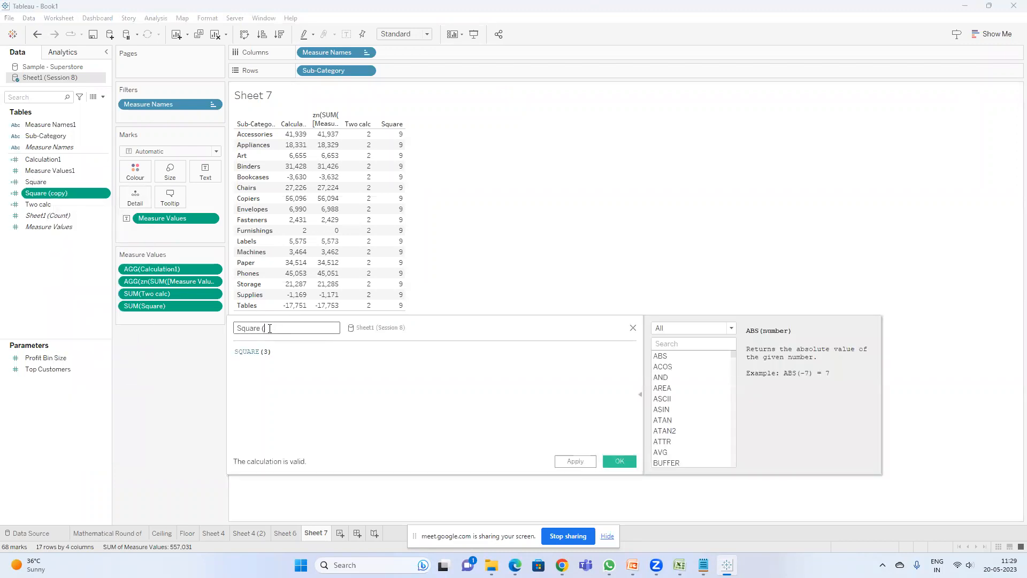
{"action": "key", "text": "Tab"}
{"action": "type", "text": "squar"}
{"action": "key", "text": "BackSpace"}
{"action": "key", "text": "BackSpace"}
{"action": "key", "text": "BackSpace"}
{"action": "key", "text": "BackSpace"}
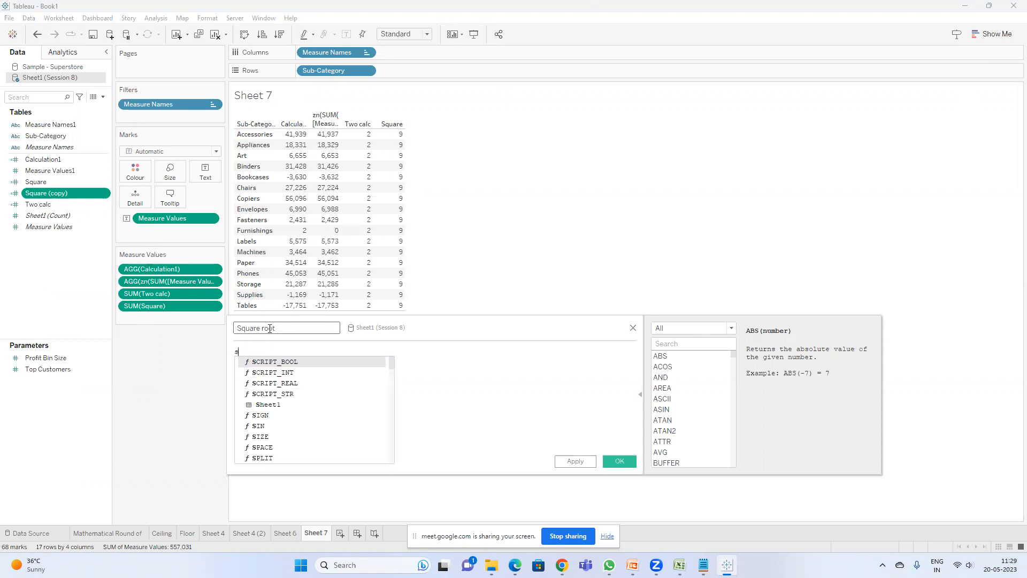
{"action": "key", "text": "alt+Tab"}
{"action": "key", "text": "alt+Tab"}
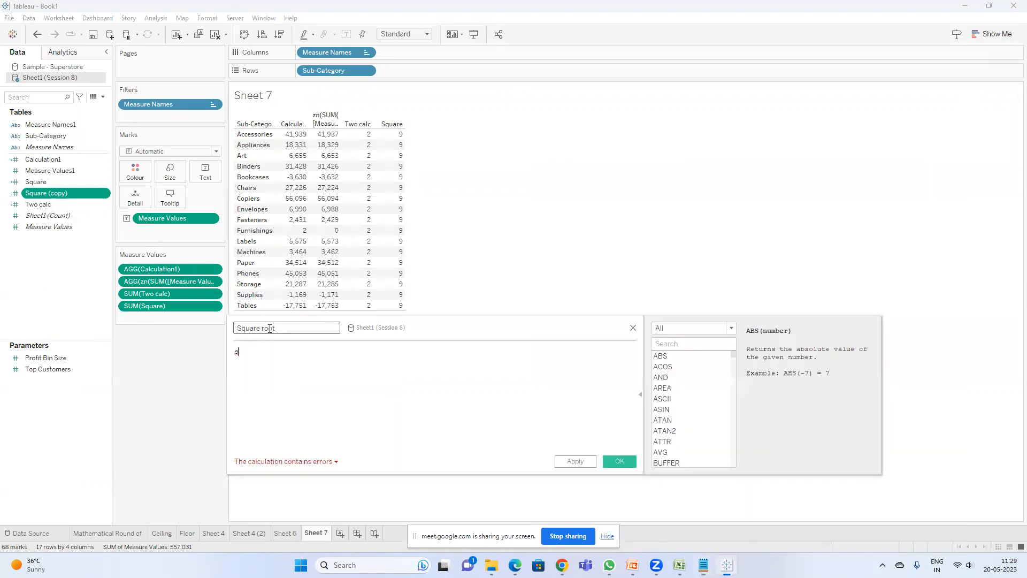
Step: Enter the Square root formula SQRT(25) and apply it
{"action": "type", "text": "qr"}
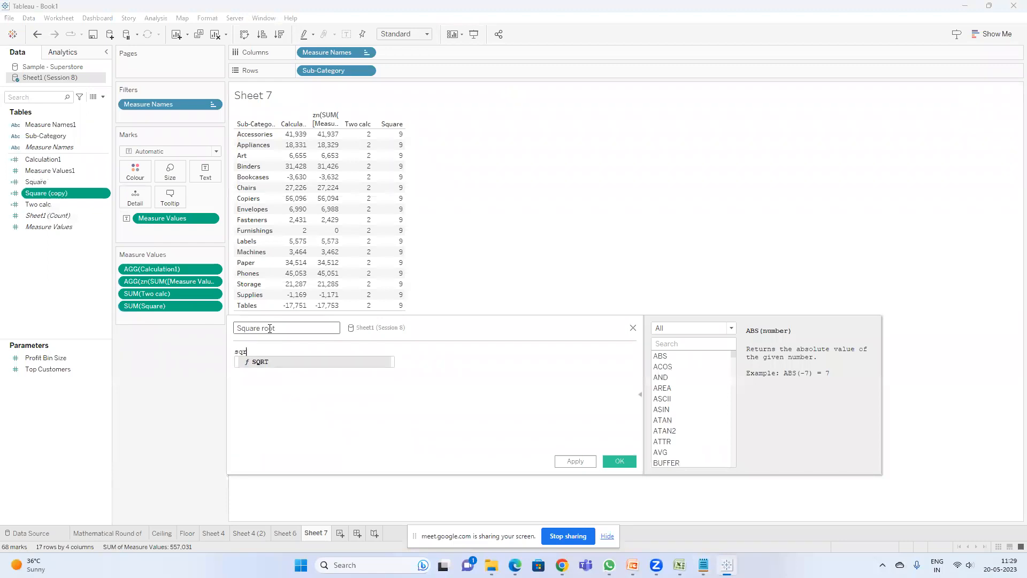
{"action": "key", "text": "Return"}
{"action": "type", "text": "25"}
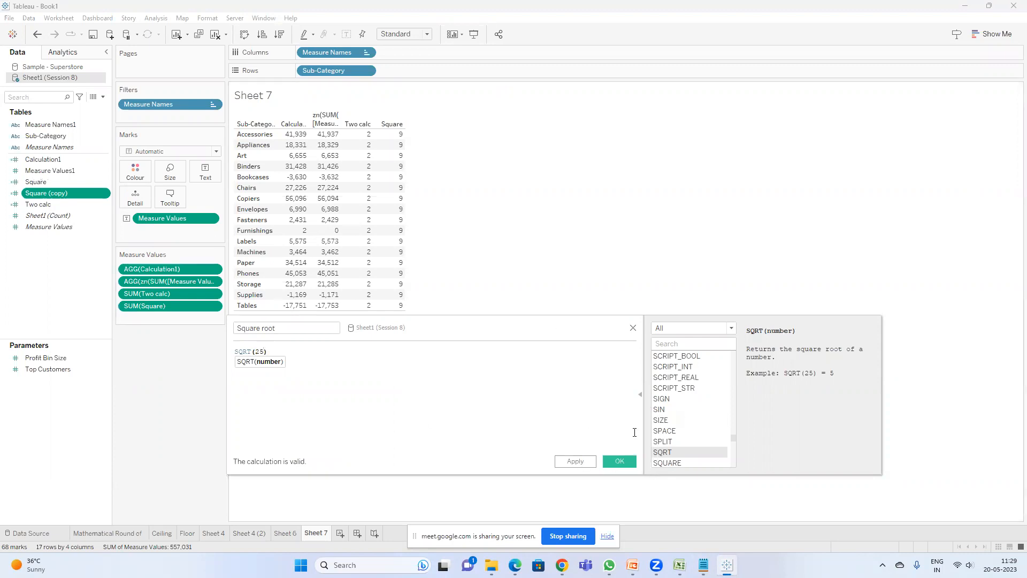
{"action": "left_click", "coordinate": [575, 461]}
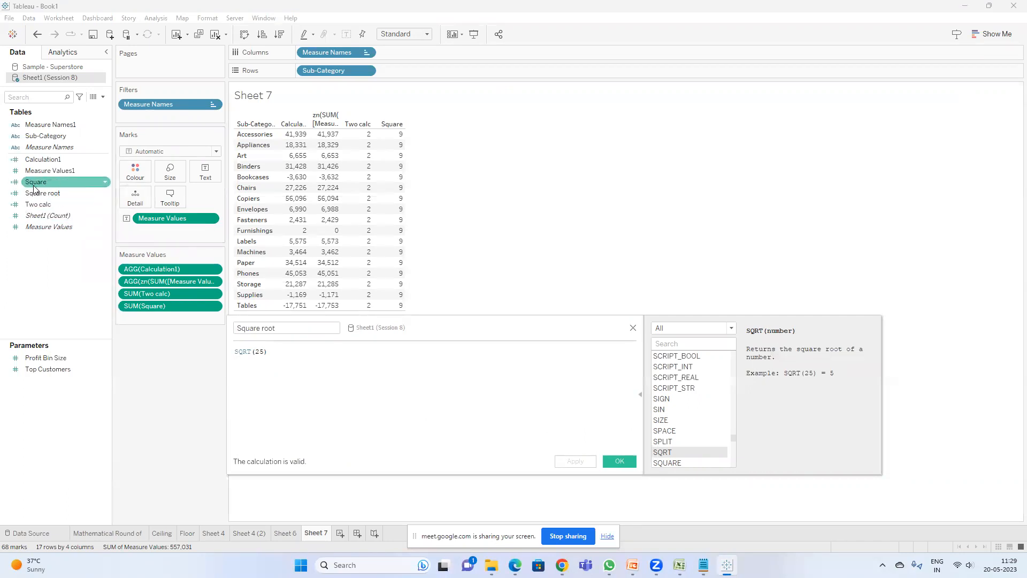
Step: Add the Square root field to the table as a new column
{"action": "left_click_drag", "start_coordinate": [395, 325], "coordinate": [384, 368]}
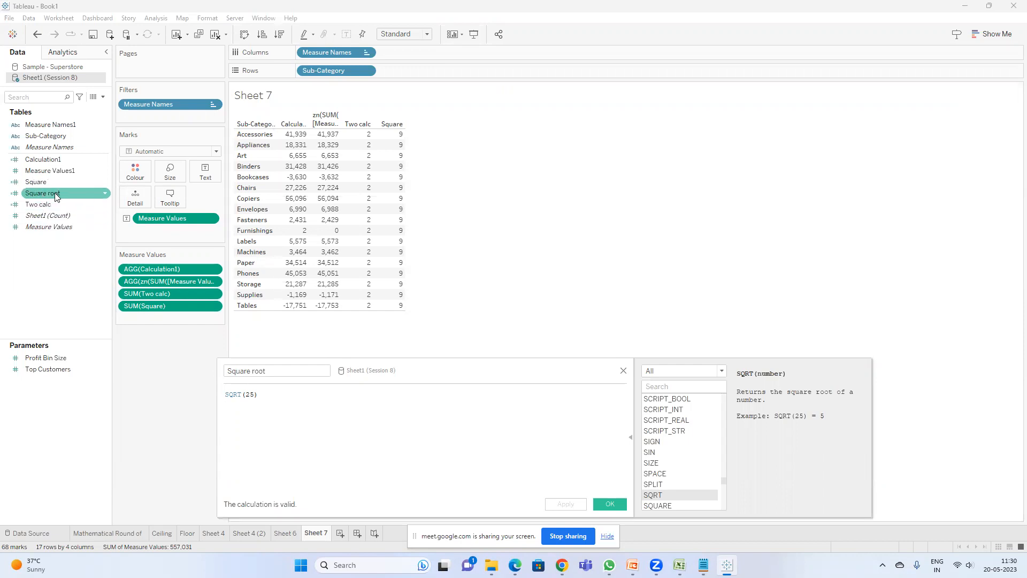
{"action": "left_click_drag", "start_coordinate": [54, 193], "coordinate": [431, 273]}
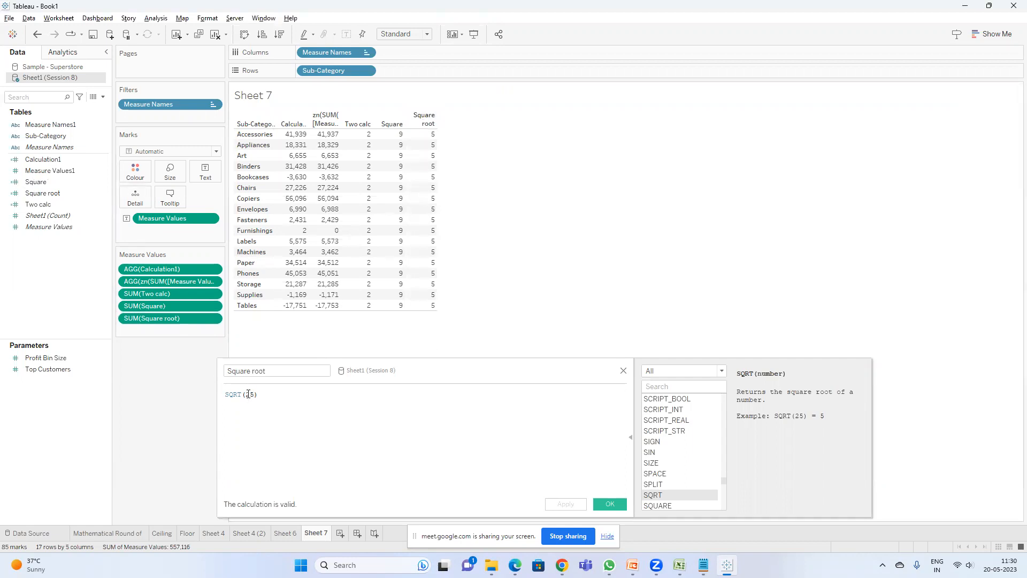
{"action": "left_click_drag", "start_coordinate": [572, 377], "coordinate": [572, 277]}
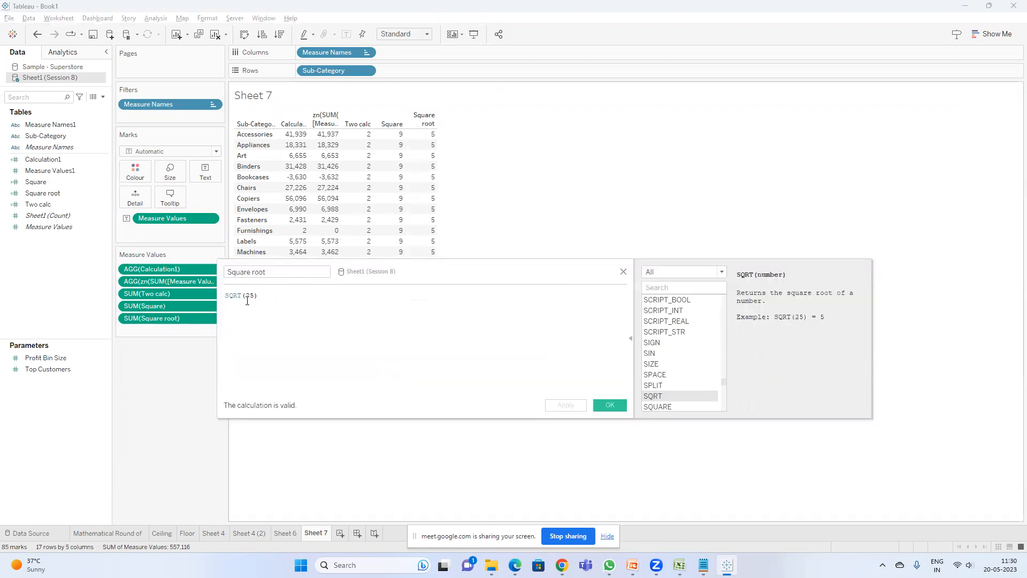
Step: Change the Square root formula to SQRT(9), apply it and close the editor
{"action": "key", "text": "BackSpace"}
{"action": "key", "text": "BackSpace"}
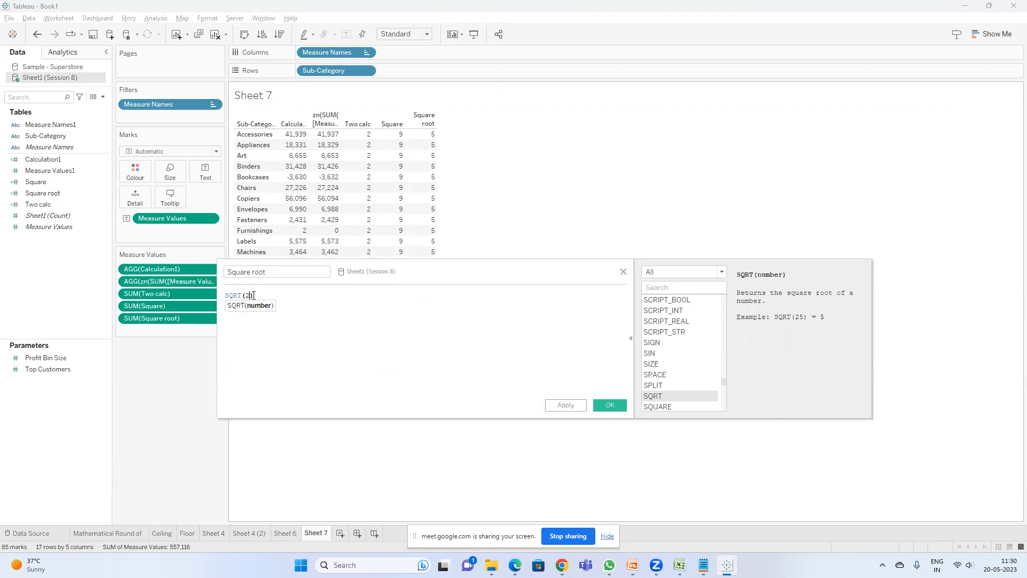
{"action": "type", "text": "9"}
{"action": "left_click", "coordinate": [562, 405]}
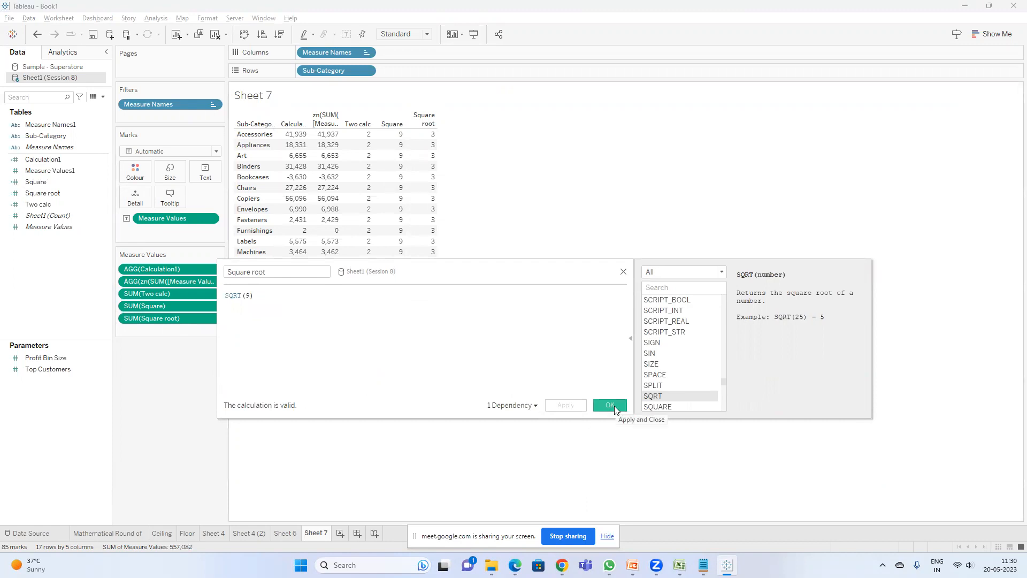
{"action": "left_click", "coordinate": [615, 406]}
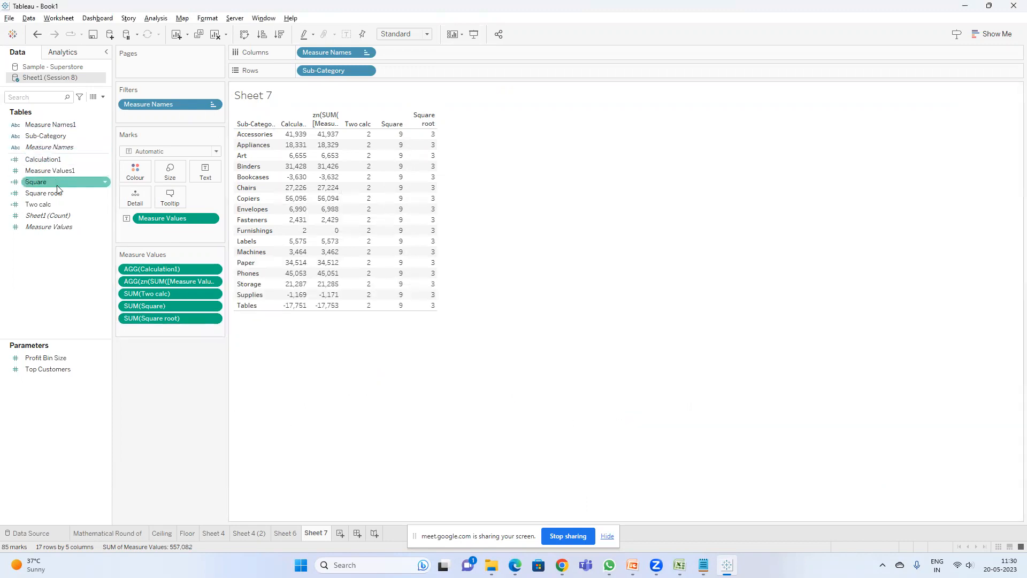
Step: Review the numerical functions slide in the presentation before returning to the worksheet
{"action": "key", "text": "alt+Tab"}
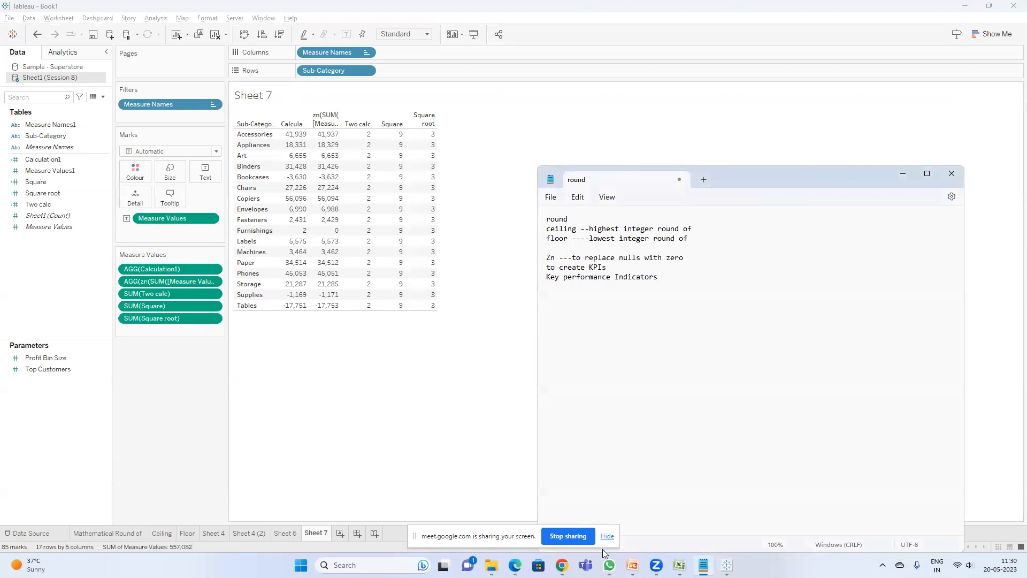
{"action": "left_click", "coordinate": [621, 559]}
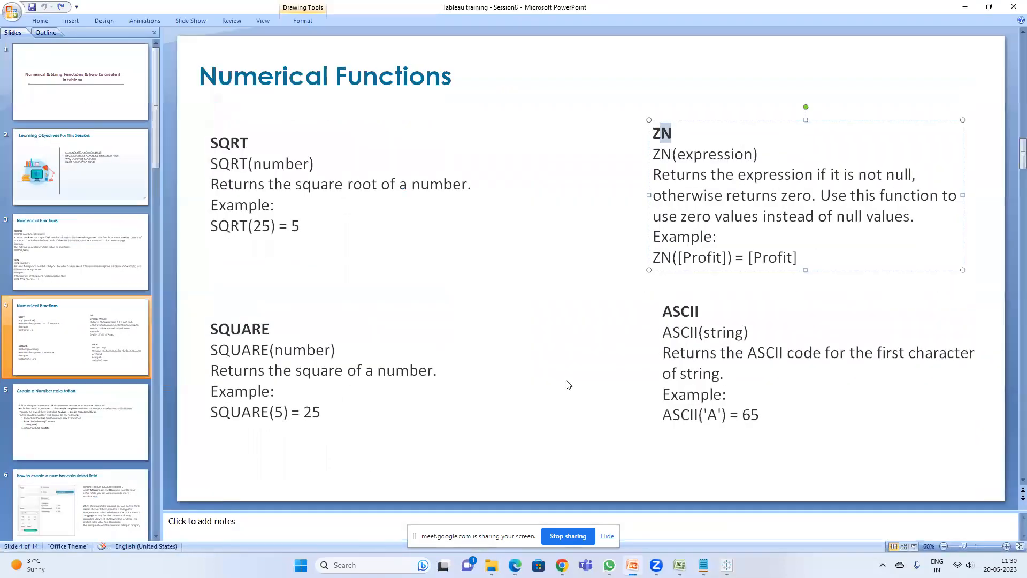
{"action": "key", "text": "alt+Tab"}
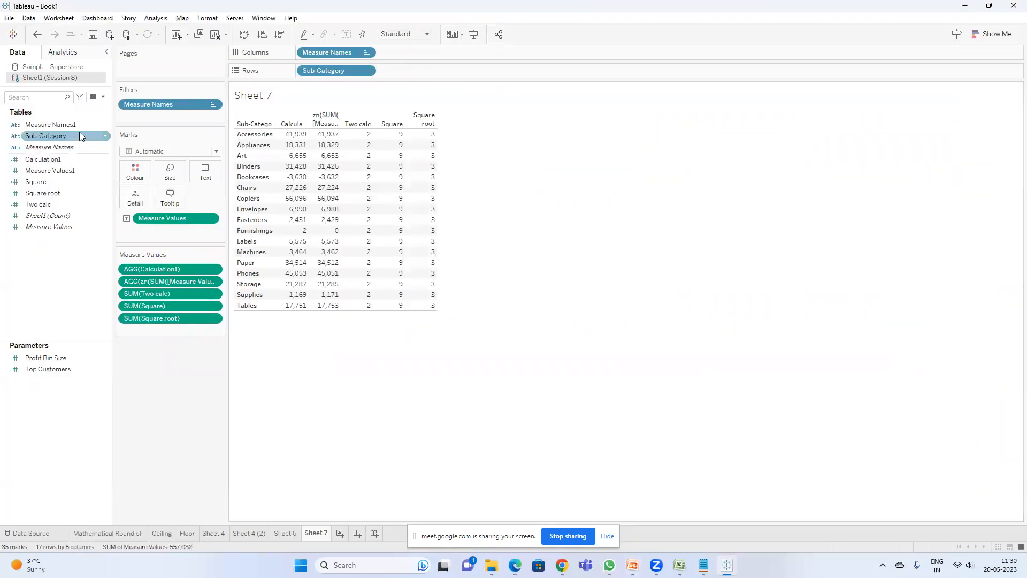
Step: Add notes in Notepad for ASCII with the entries A -68 and B -69
{"action": "mouse_move", "coordinate": [365, 182]}
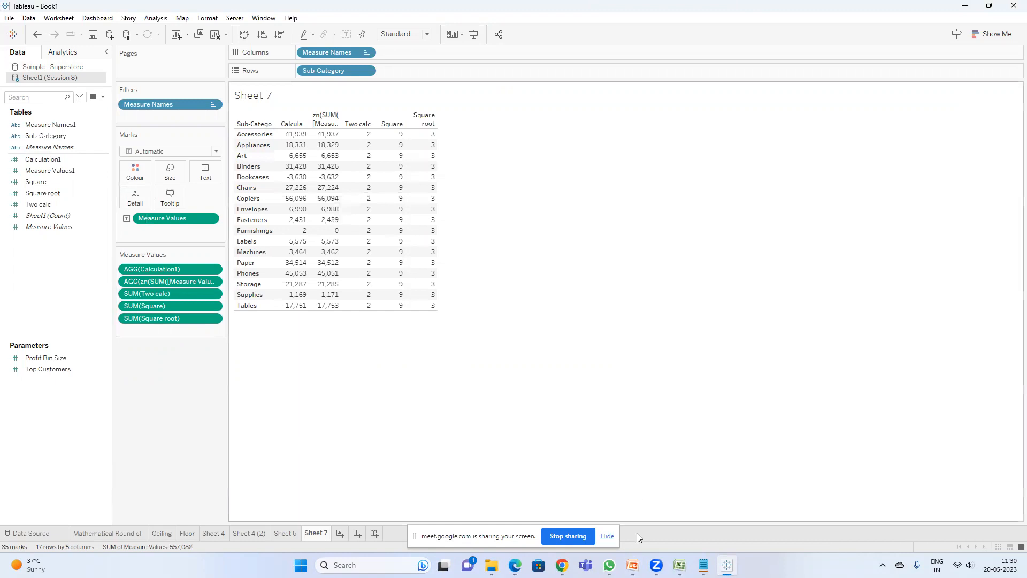
{"action": "left_click", "coordinate": [703, 565]}
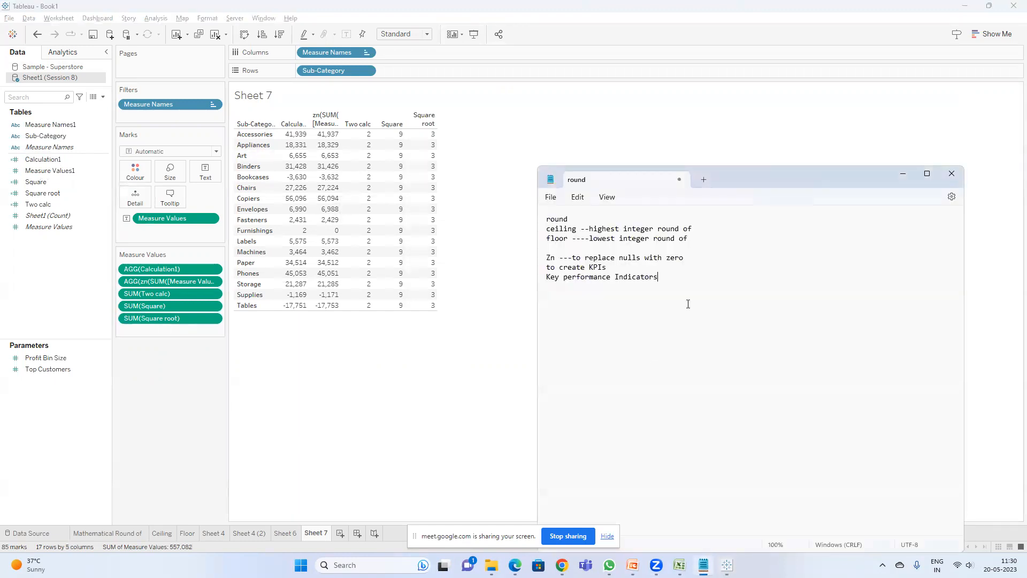
{"action": "type", "text": "ASCI"}
{"action": "type", "text": "9"}
{"action": "key", "text": "Return"}
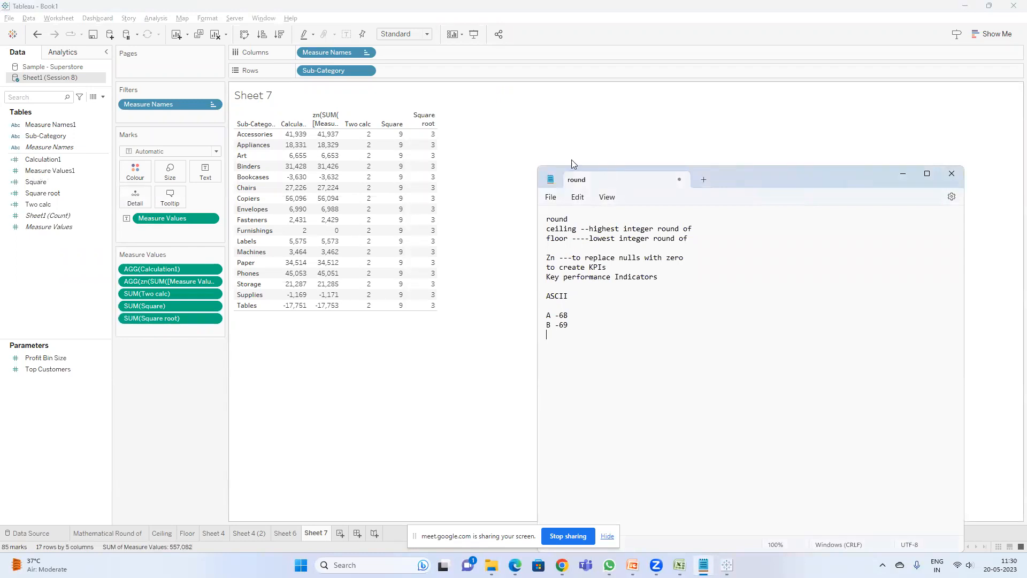
Step: Create a new calculated field named ASCII
{"action": "double_click", "coordinate": [549, 298]}
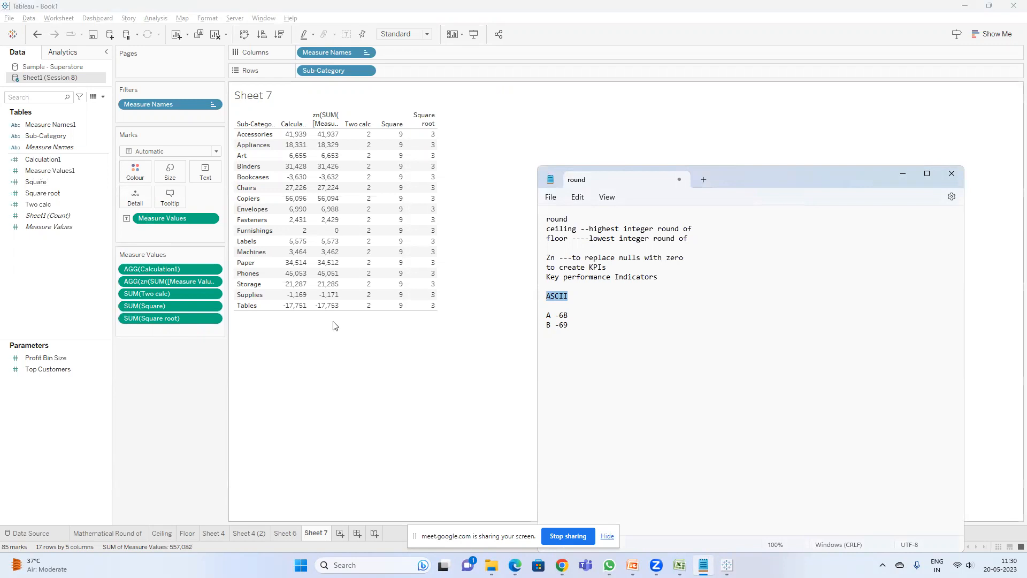
{"action": "left_click", "coordinate": [264, 337]}
{"action": "left_click", "coordinate": [103, 97]}
{"action": "left_click", "coordinate": [251, 219]}
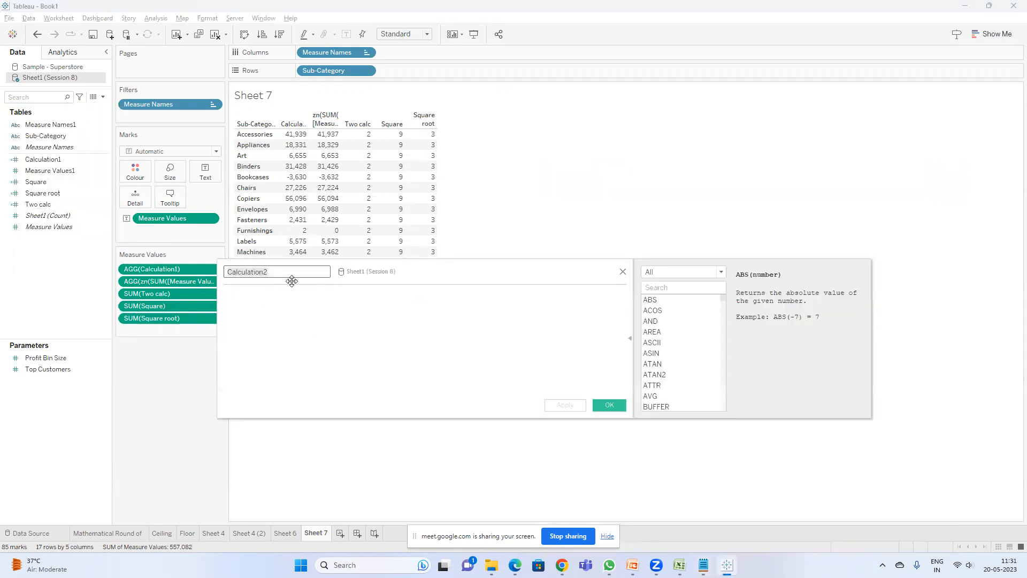
{"action": "type", "text": "ASCII"}
Step: On a new worksheet, enter the ASCII formula ASCII('A') and apply it
{"action": "left_click", "coordinate": [340, 533]}
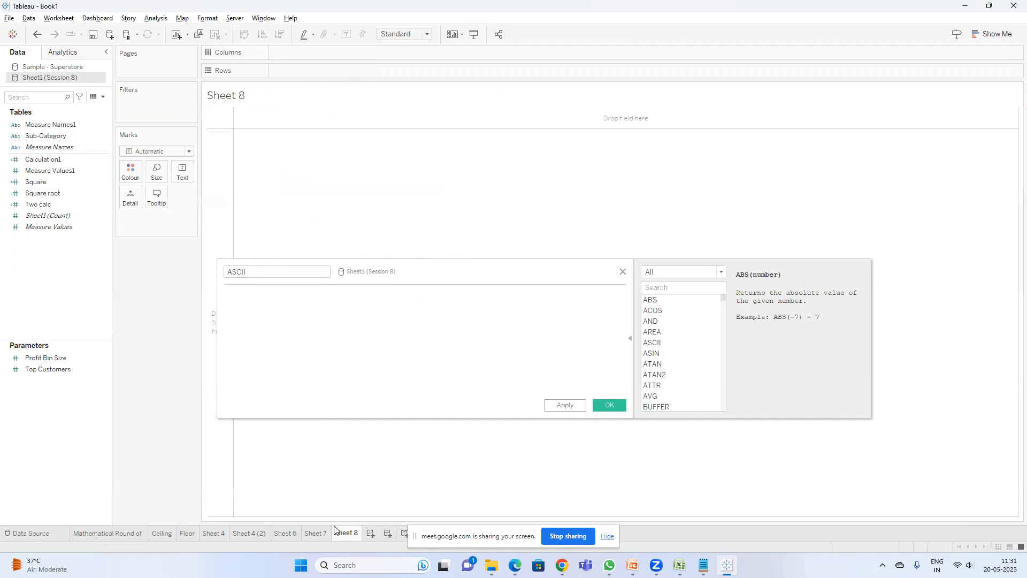
{"action": "left_click", "coordinate": [238, 297]}
{"action": "type", "text": "as"}
{"action": "key", "text": "Return"}
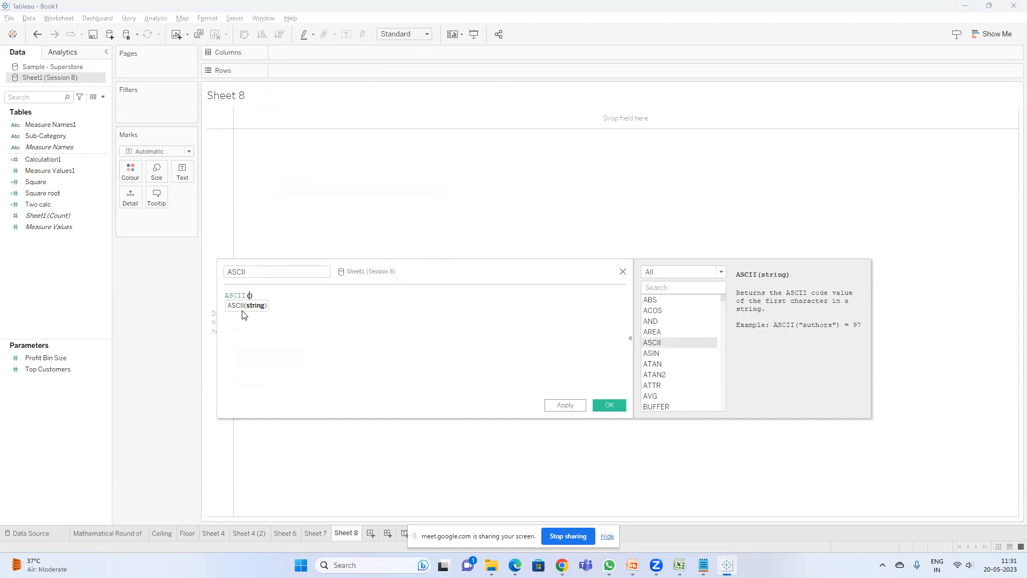
{"action": "type", "text": "''2"}
{"action": "left_click", "coordinate": [565, 405]}
Step: Put the ASCII field on Rows and display it as a text table
{"action": "left_click_drag", "start_coordinate": [74, 161], "coordinate": [326, 69]}
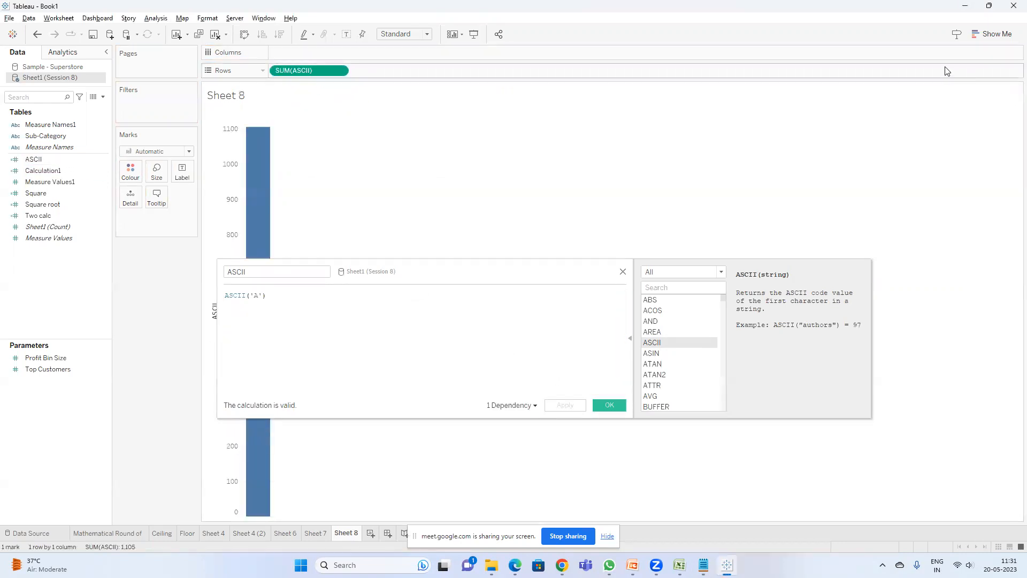
{"action": "left_click", "coordinate": [993, 34]}
{"action": "left_click", "coordinate": [943, 59]}
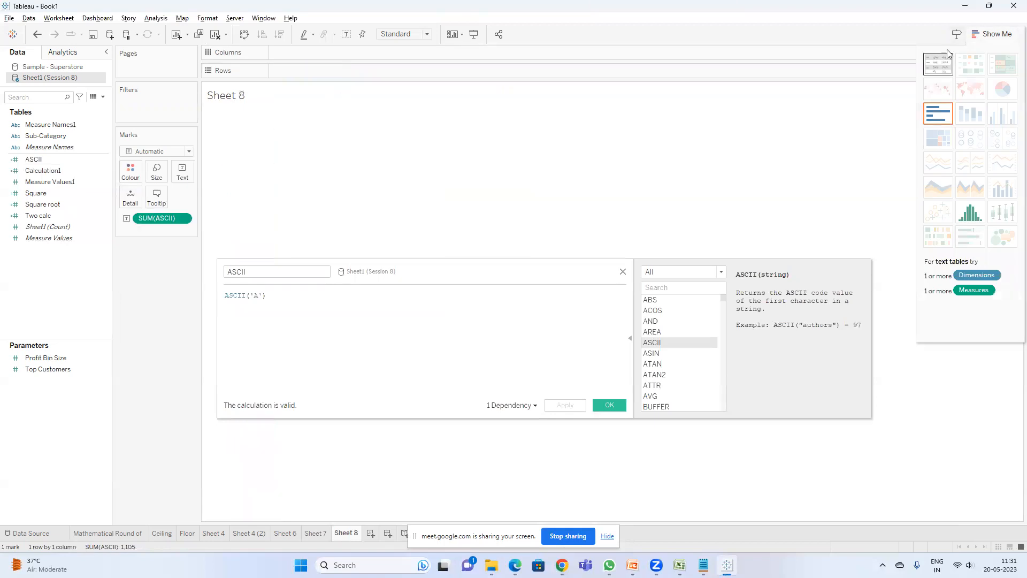
{"action": "left_click", "coordinate": [994, 35]}
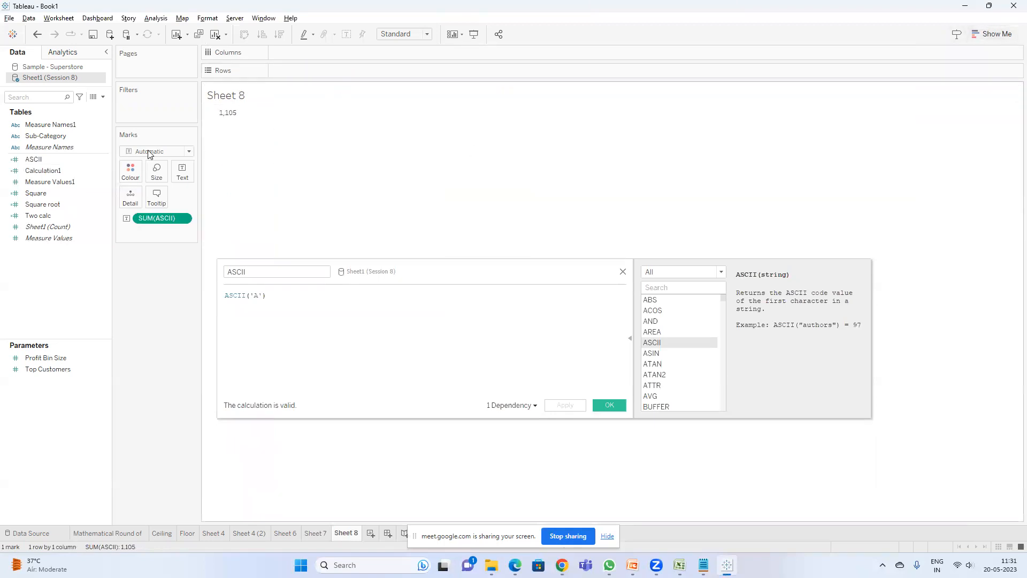
Step: Change the ASCII measure's aggregation to Average
{"action": "right_click", "coordinate": [159, 218]}
{"action": "mouse_move", "coordinate": [207, 320]}
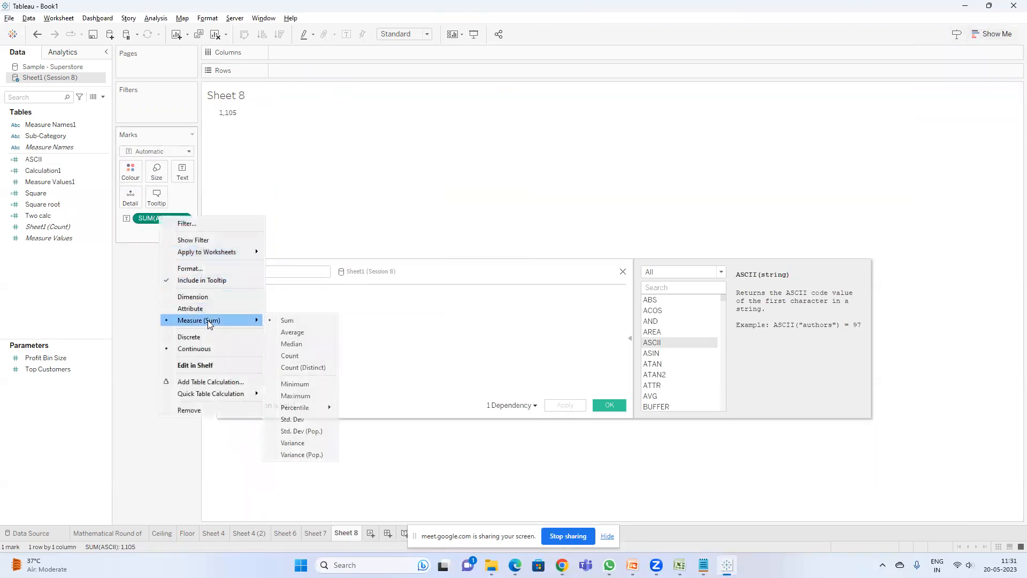
{"action": "left_click", "coordinate": [291, 334]}
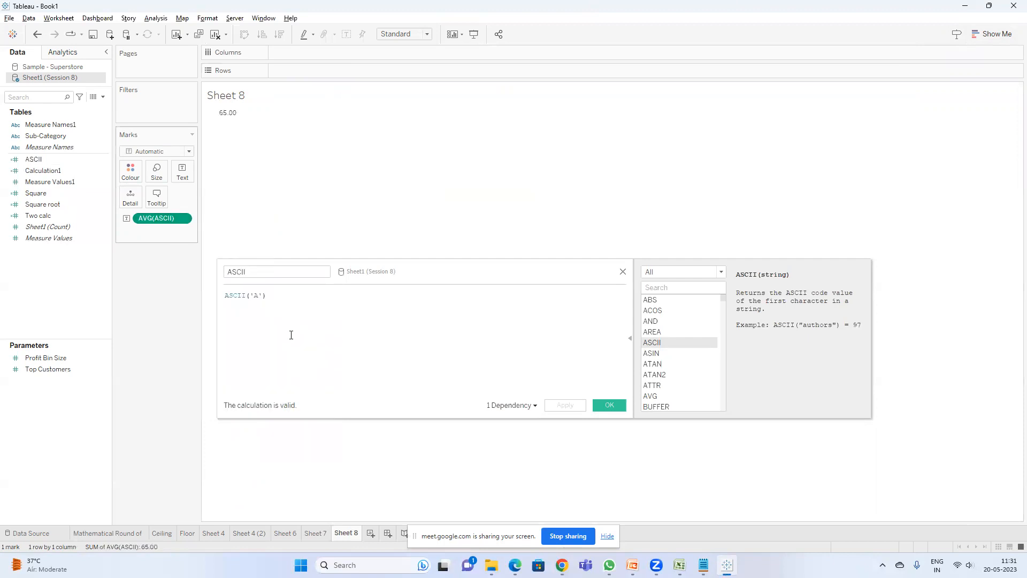
Step: Inspect the full underlying data of the ASCII mark and compare it with the rows in the Excel sheet
{"action": "right_click", "coordinate": [227, 117]}
{"action": "left_click", "coordinate": [258, 134]}
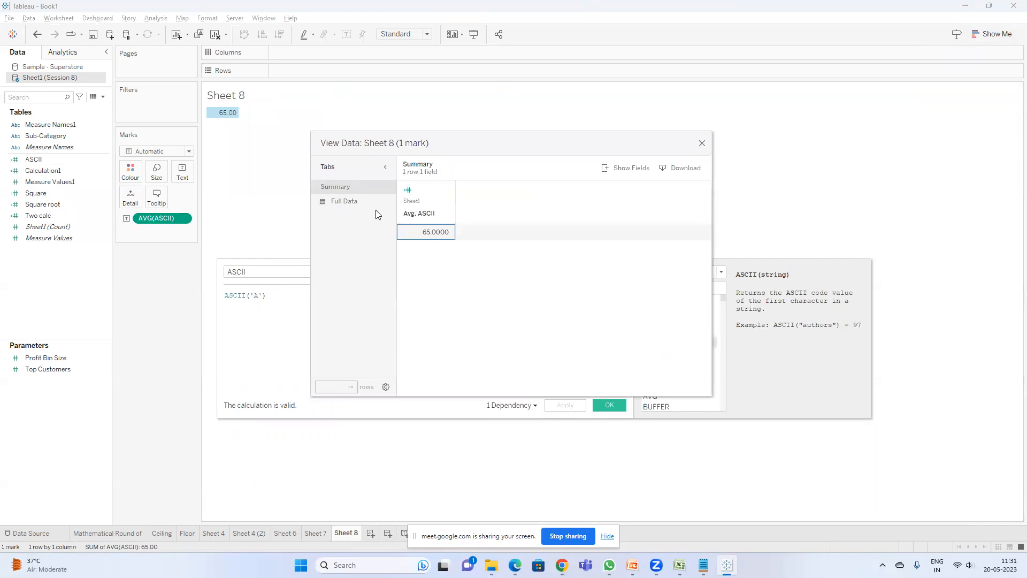
{"action": "left_click", "coordinate": [368, 200]}
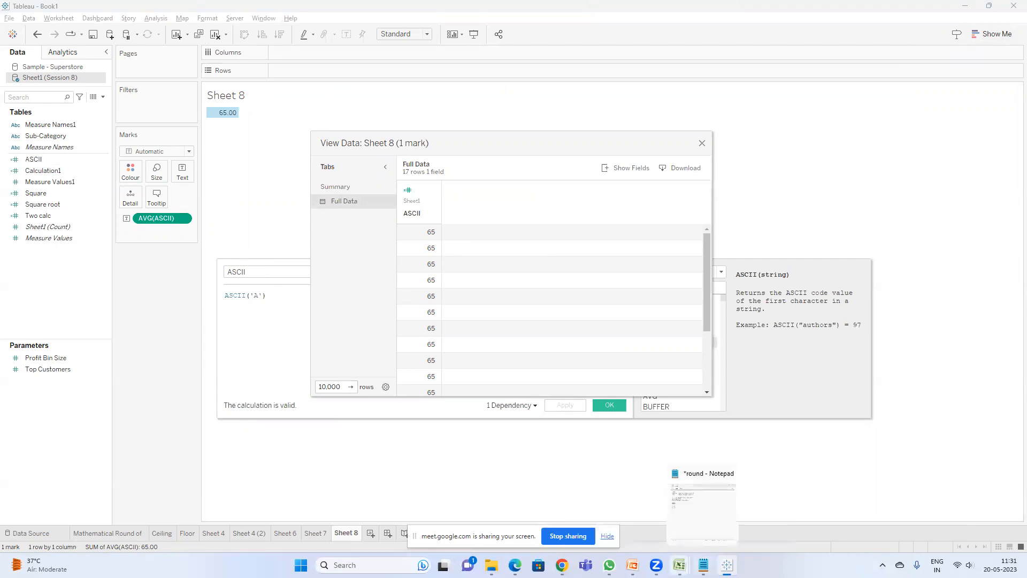
{"action": "left_click", "coordinate": [704, 506]}
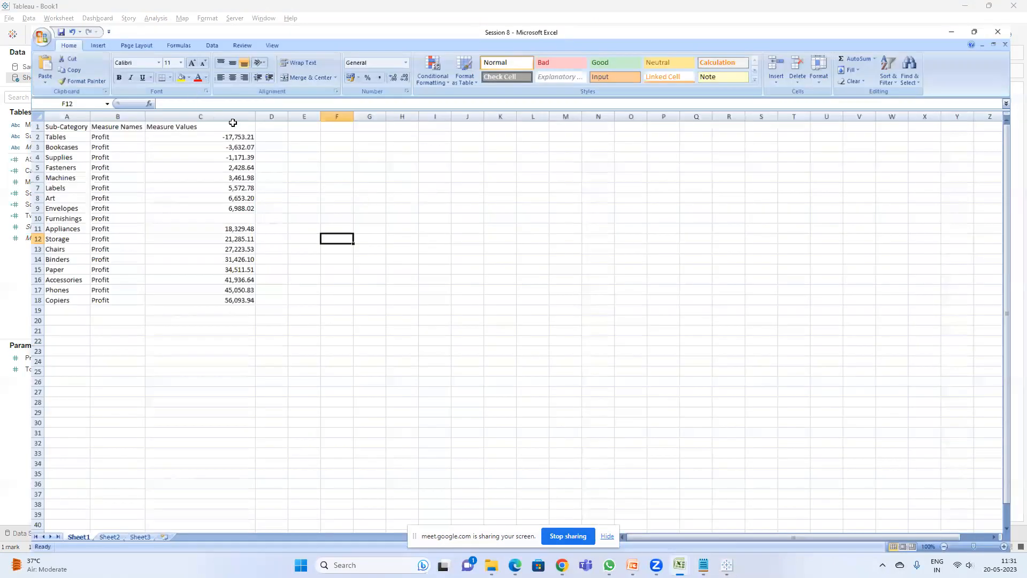
{"action": "left_click_drag", "start_coordinate": [252, 117], "coordinate": [252, 284]}
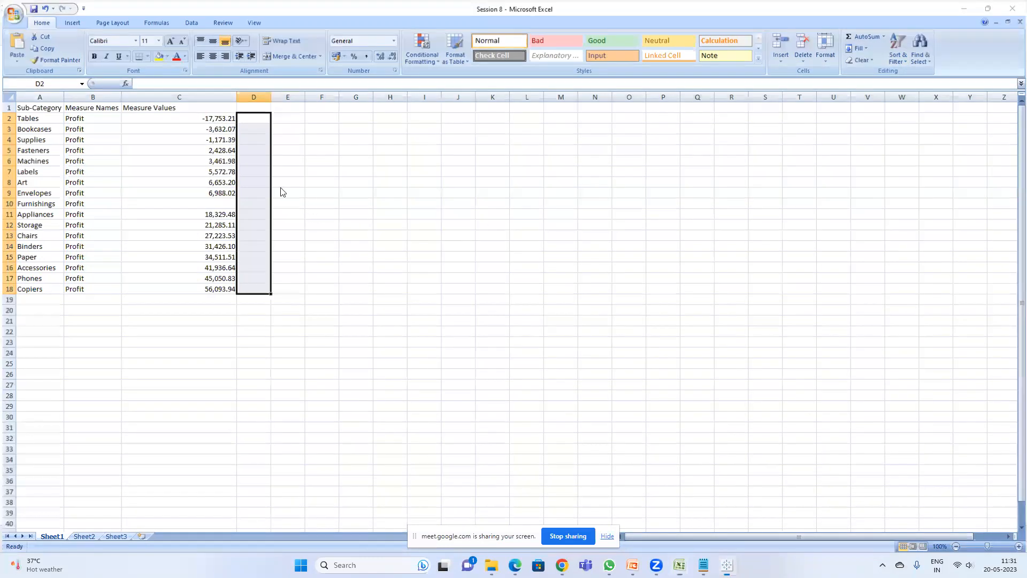
{"action": "key", "text": "alt+Tab"}
{"action": "left_click_drag", "start_coordinate": [427, 232], "coordinate": [420, 385]}
{"action": "scroll", "coordinate": [659, 305], "scroll_direction": "down", "scroll_amount": 2}
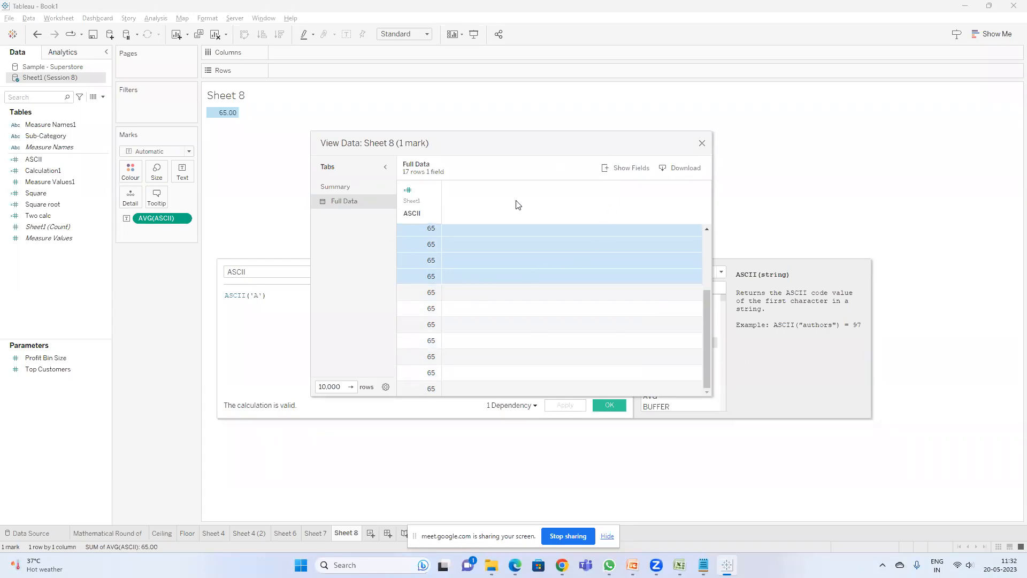
{"action": "left_click", "coordinate": [702, 144]}
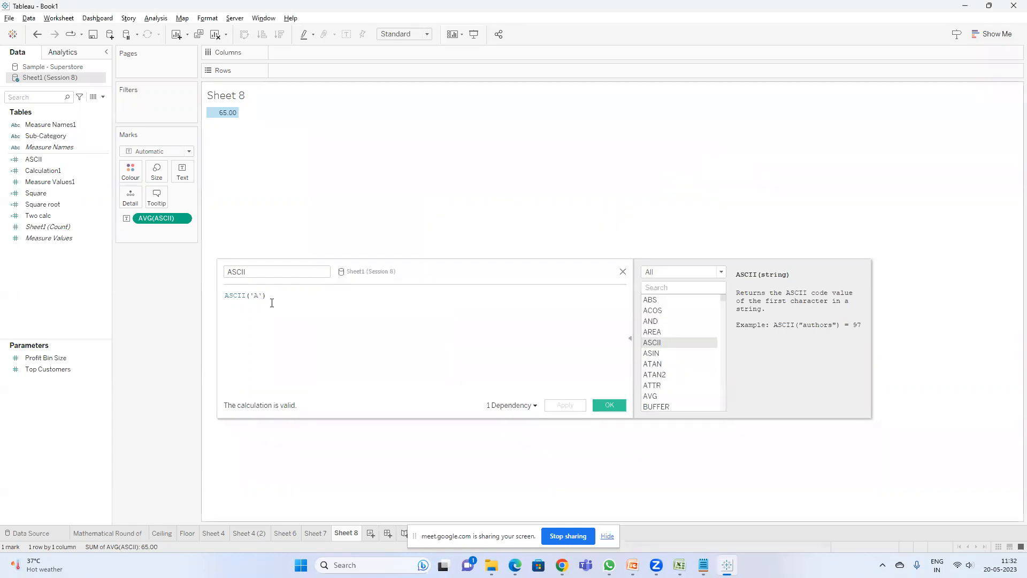
Step: Change the ASCII formula to ASCII('B') and apply it
{"action": "left_click", "coordinate": [258, 297]}
{"action": "key", "text": "BackSpace"}
{"action": "type", "text": "B"}
{"action": "left_click", "coordinate": [578, 410]}
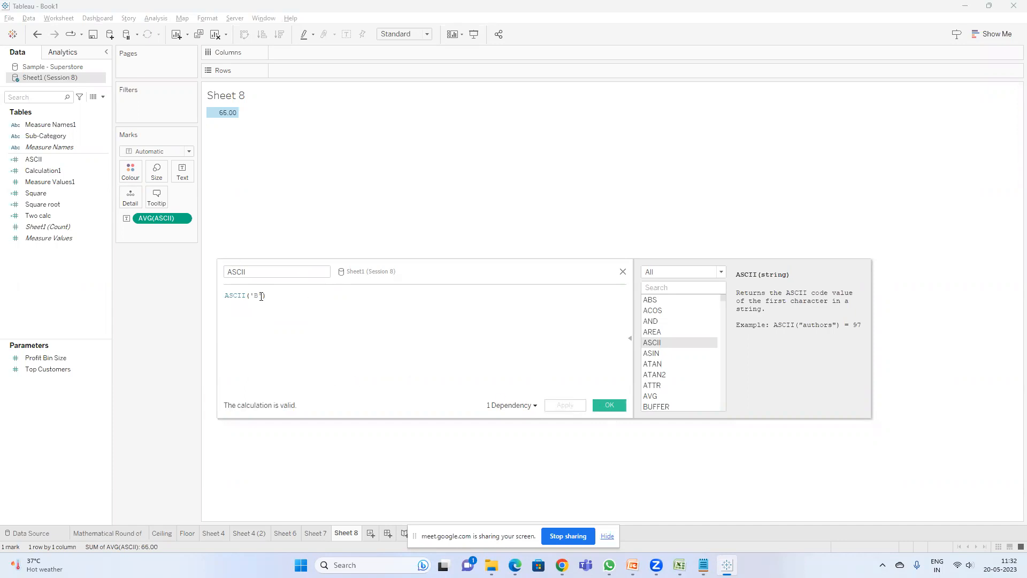
Step: Change the ASCII formula to ASCII('V'), apply it and close the editor
{"action": "key", "text": "BackSpace"}
{"action": "type", "text": "V"}
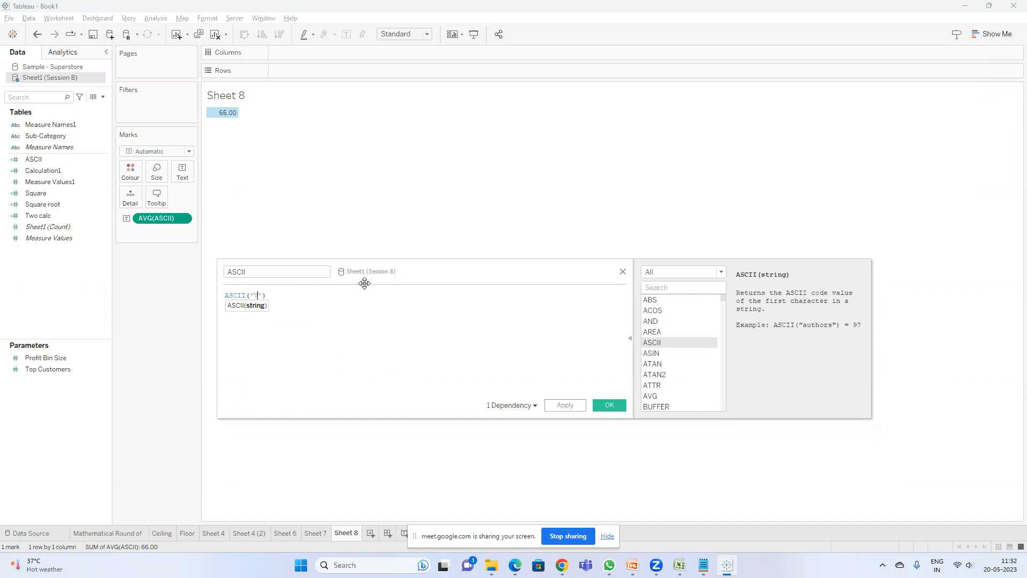
{"action": "left_click", "coordinate": [566, 405]}
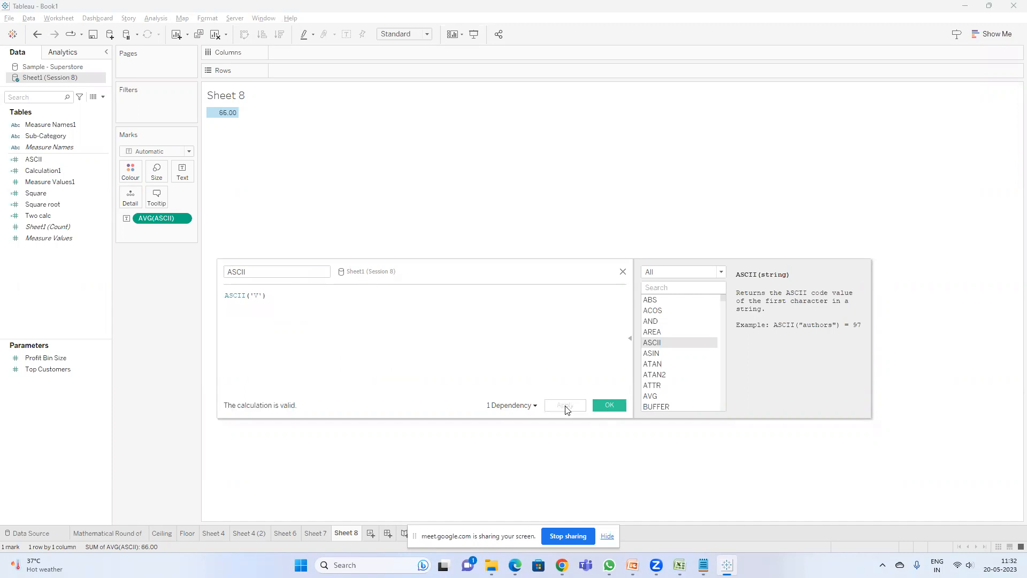
{"action": "left_click", "coordinate": [609, 406]}
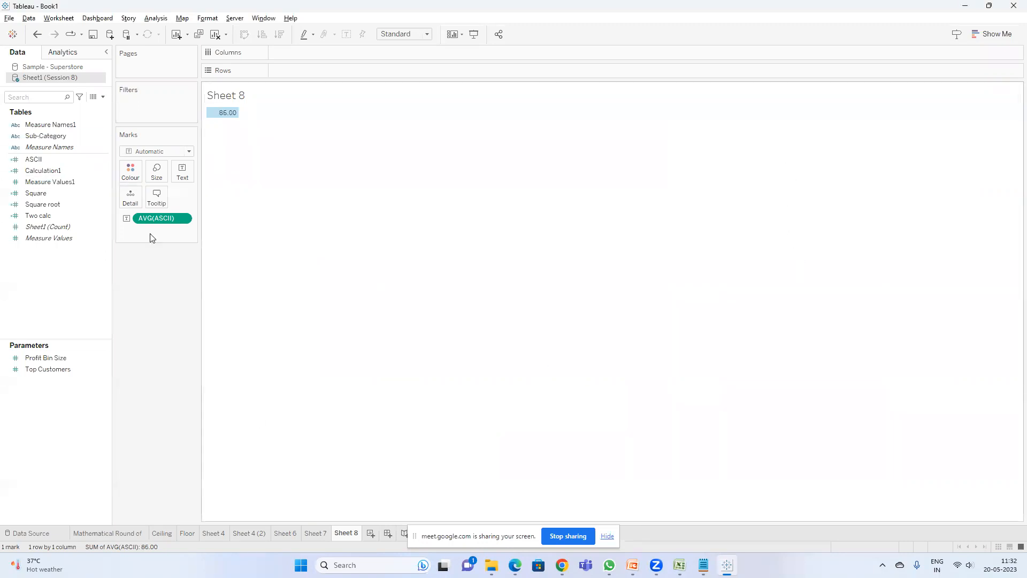
Step: Open the Create a Number calculation slide in the presentation
{"action": "left_click", "coordinate": [632, 565]}
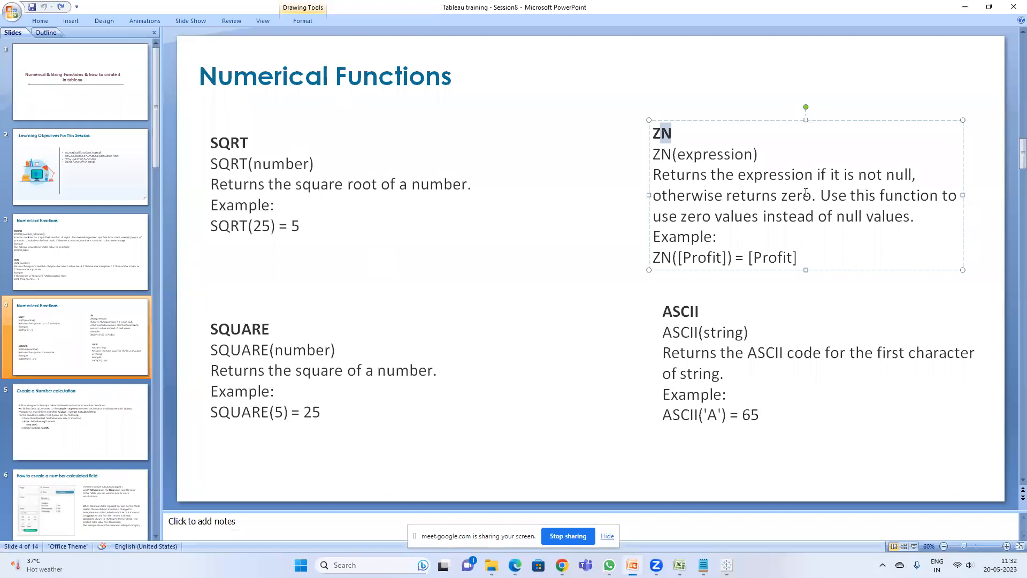
{"action": "left_click", "coordinate": [85, 412]}
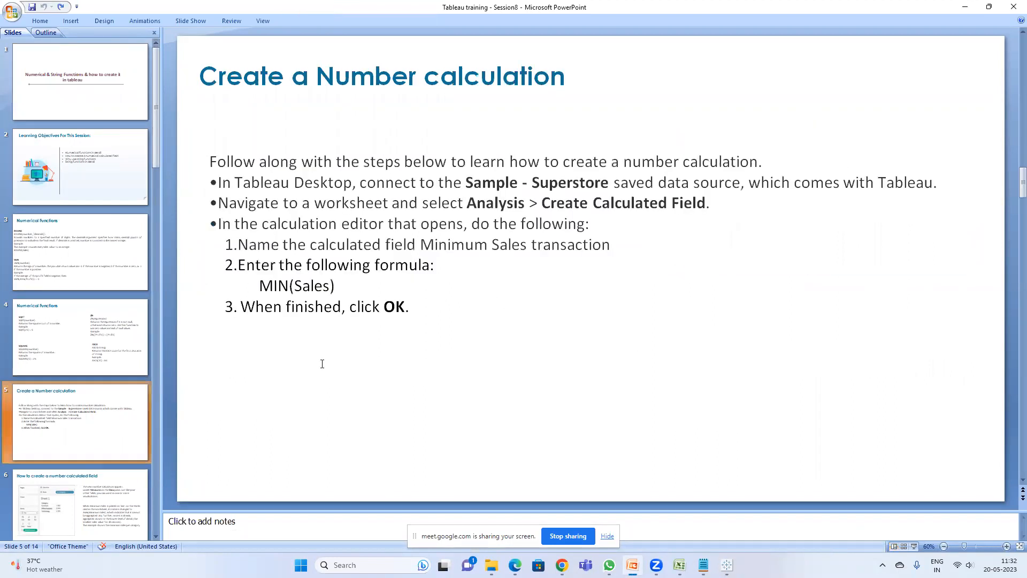
Step: Open a new calculated field in the workbook and list the Number functions in the function reference
{"action": "left_click", "coordinate": [968, 6]}
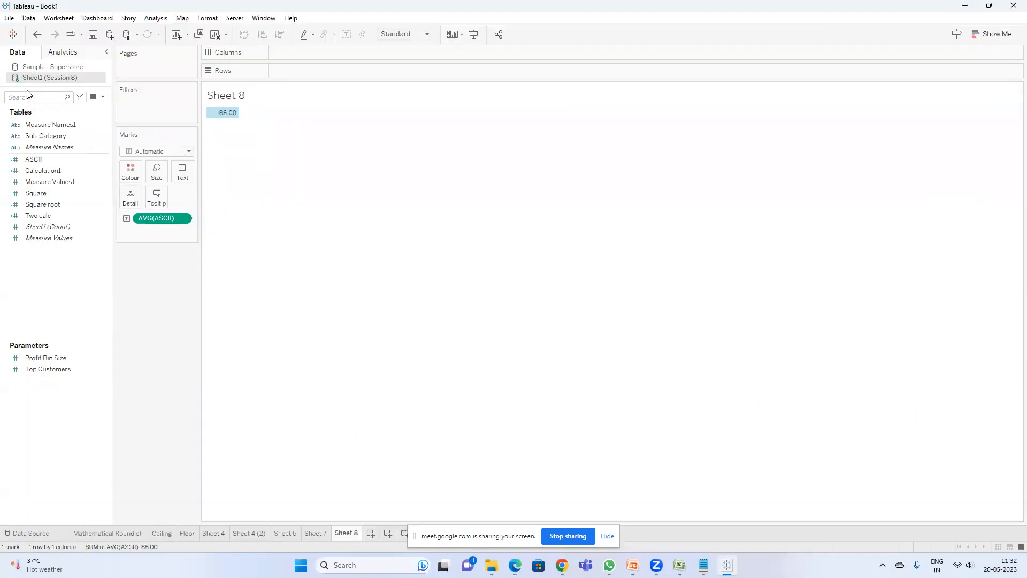
{"action": "left_click", "coordinate": [103, 97]}
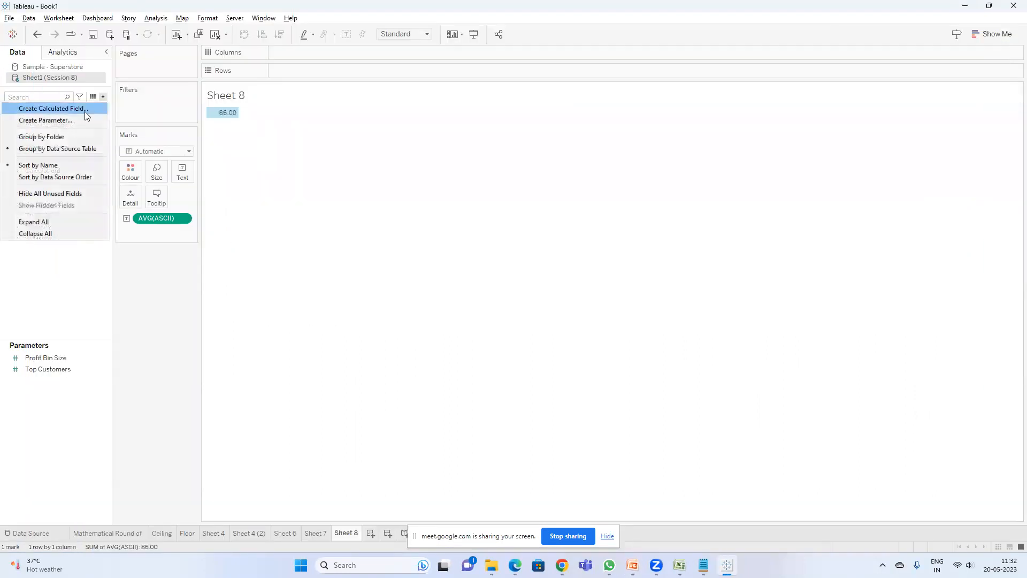
{"action": "left_click", "coordinate": [155, 18]}
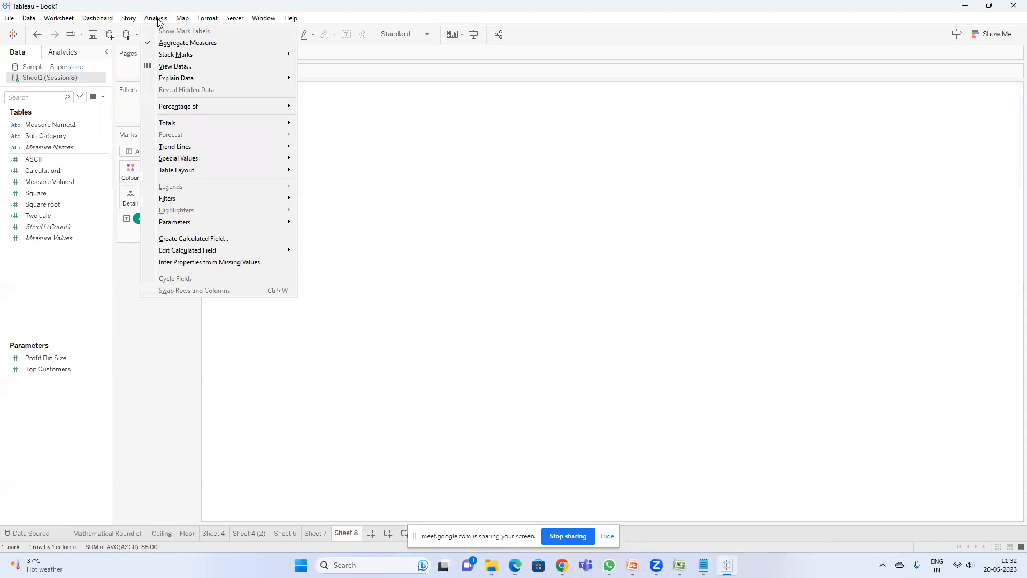
{"action": "left_click", "coordinate": [231, 237]}
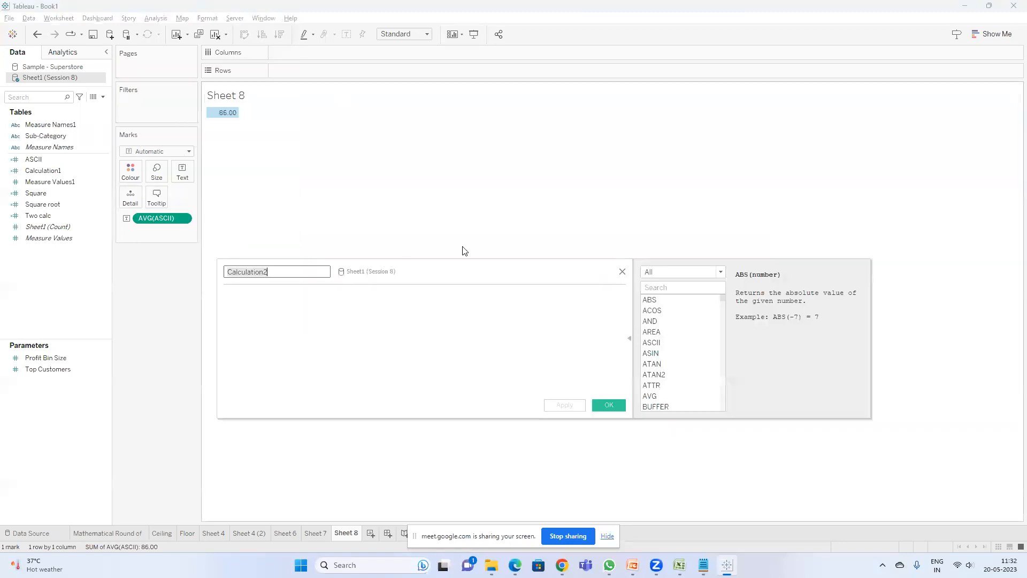
{"action": "left_click", "coordinate": [708, 276]}
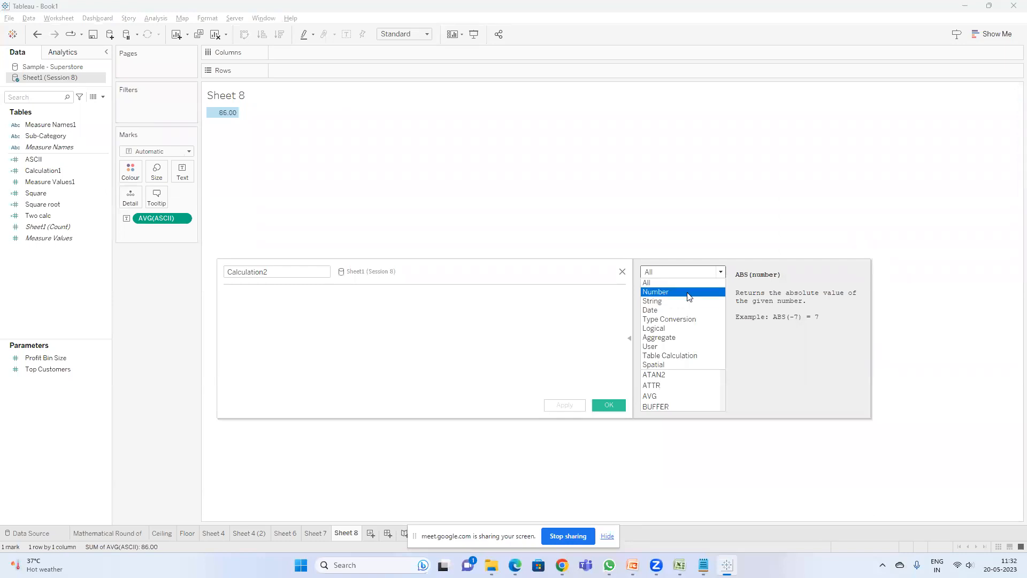
{"action": "left_click", "coordinate": [688, 292]}
{"action": "scroll", "coordinate": [683, 311], "scroll_direction": "down", "scroll_amount": 1}
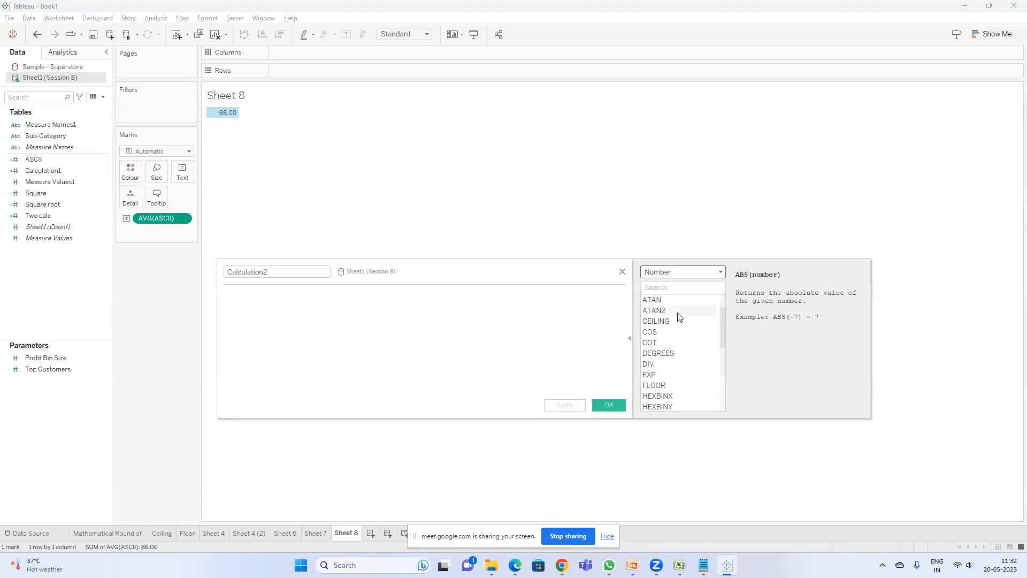
{"action": "scroll", "coordinate": [674, 361], "scroll_direction": "down", "scroll_amount": 1}
{"action": "scroll", "coordinate": [677, 365], "scroll_direction": "down", "scroll_amount": 4}
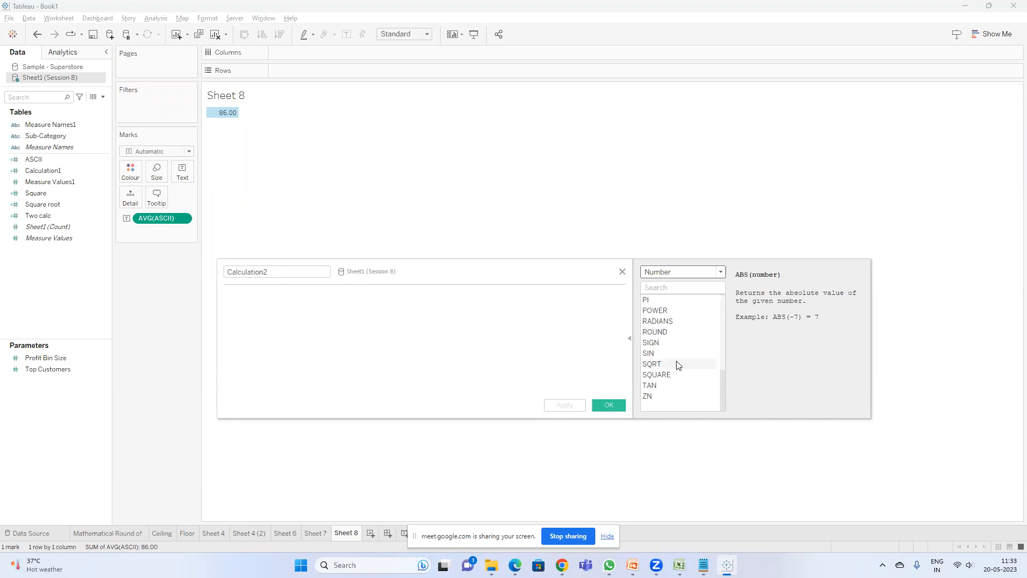
{"action": "scroll", "coordinate": [679, 364], "scroll_direction": "up", "scroll_amount": 1}
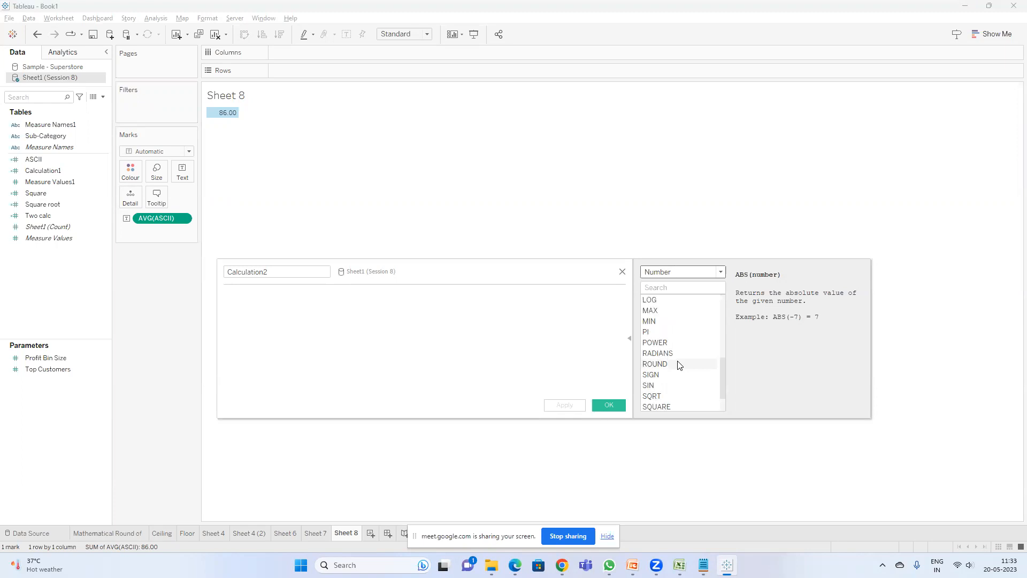
{"action": "scroll", "coordinate": [680, 365], "scroll_direction": "up", "scroll_amount": 2}
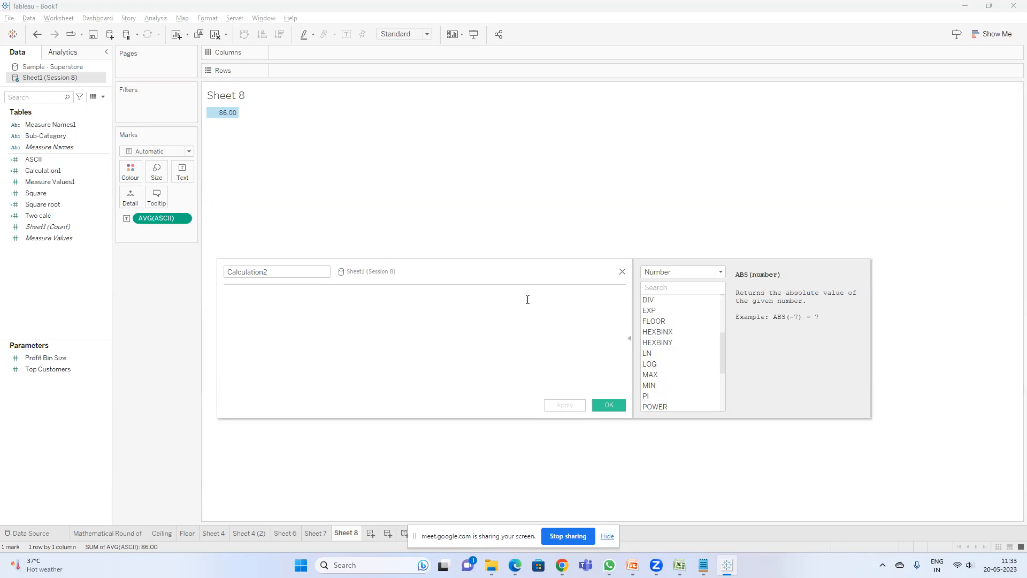
Step: Review the number calculated field and string functions slides in the presentation, then return to the workbook
{"action": "left_click", "coordinate": [632, 565]}
{"action": "left_click", "coordinate": [85, 502]}
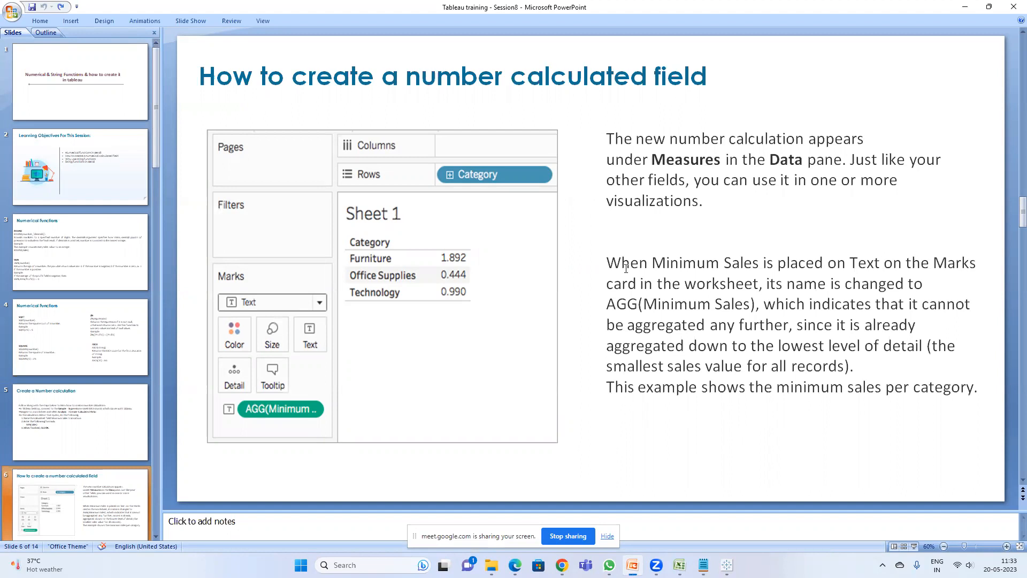
{"action": "scroll", "coordinate": [626, 267], "scroll_direction": "down", "scroll_amount": 1}
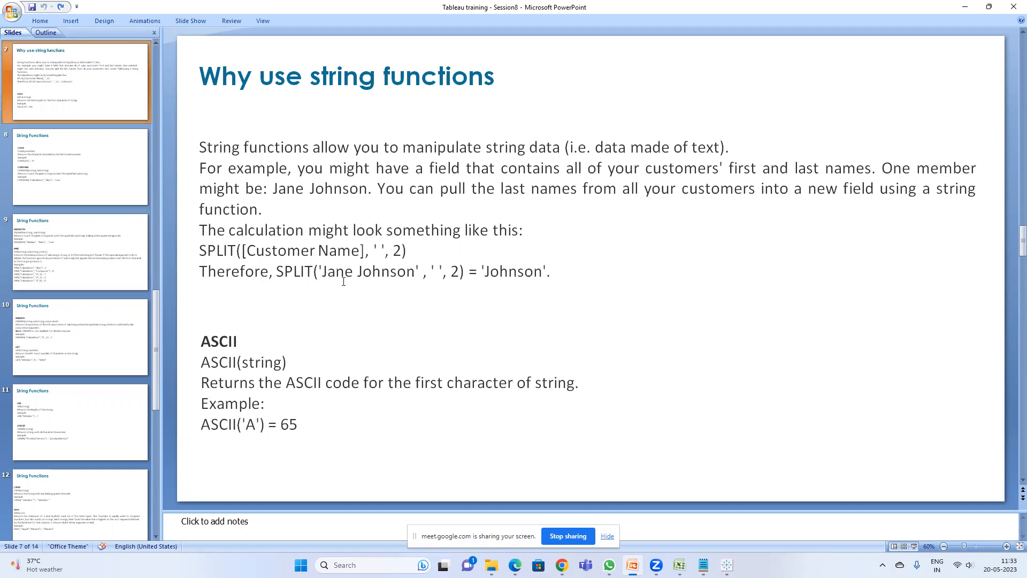
{"action": "mouse_move", "coordinate": [656, 565]}
{"action": "mouse_move", "coordinate": [704, 565]}
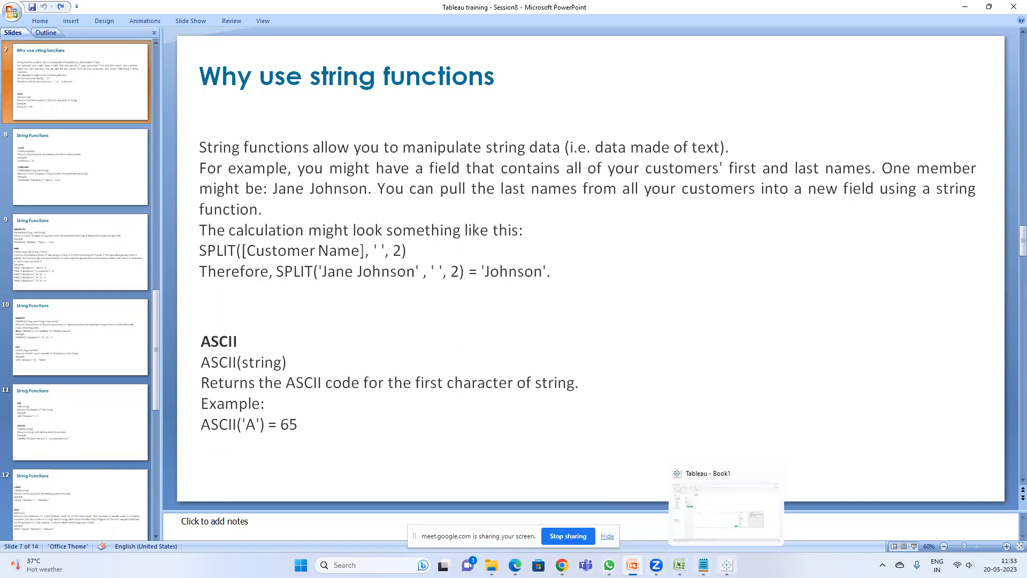
{"action": "left_click", "coordinate": [726, 508]}
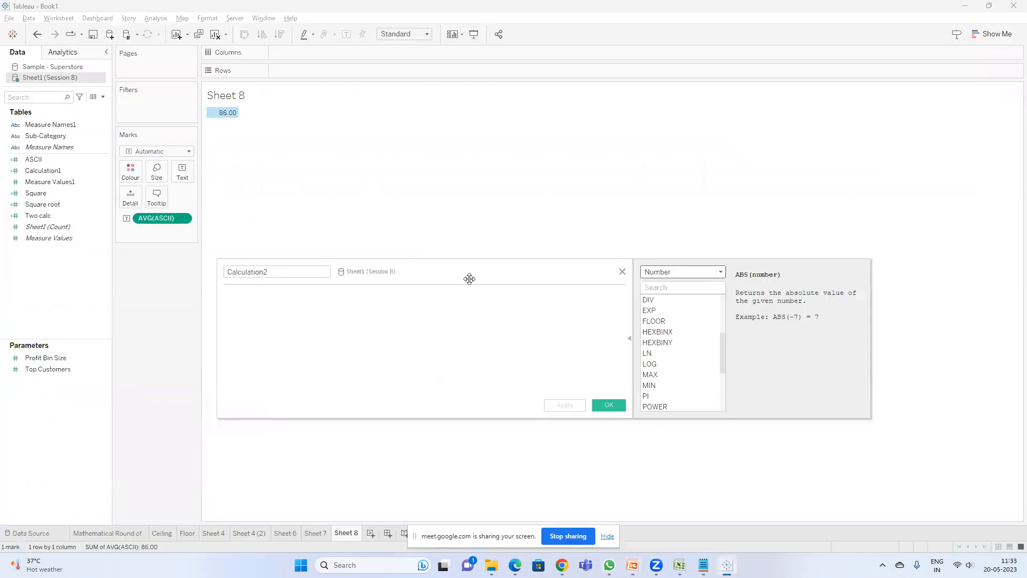
Step: On a new sheet, search the Sample - Superstore fields for Customer Name and place it on Rows
{"action": "left_click", "coordinate": [27, 96]}
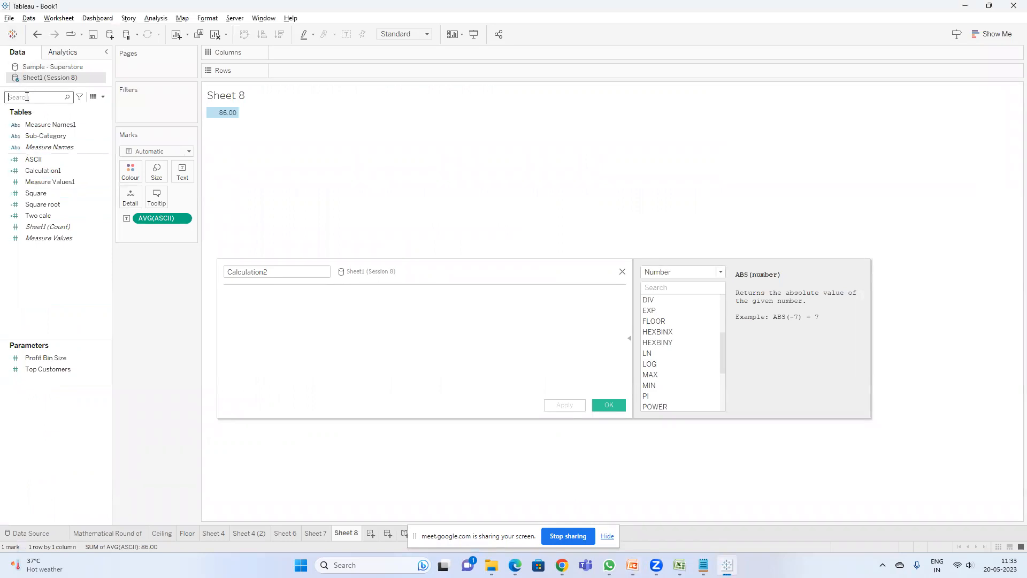
{"action": "type", "text": "cus"}
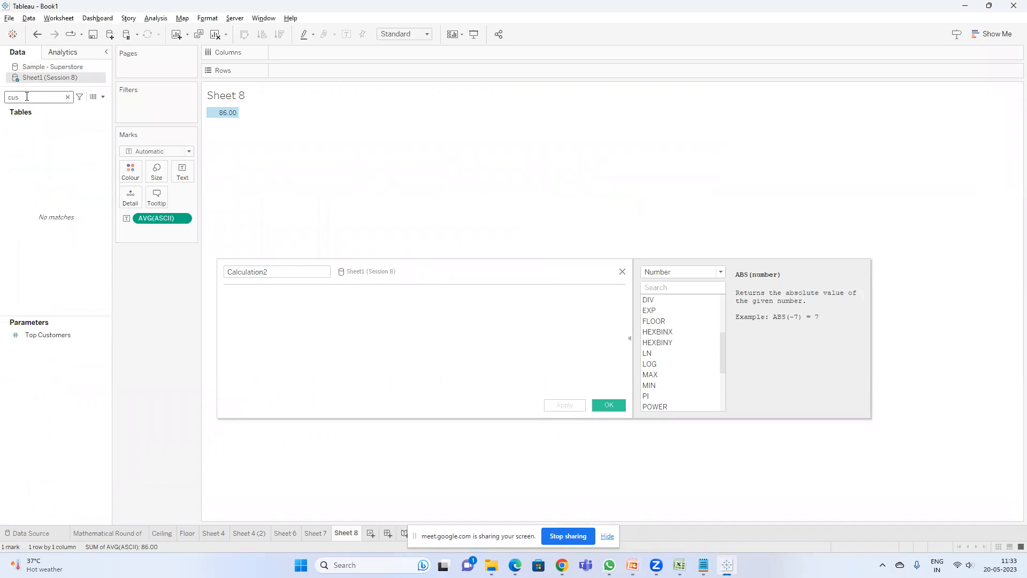
{"action": "left_click", "coordinate": [608, 539]}
{"action": "left_click", "coordinate": [371, 534]}
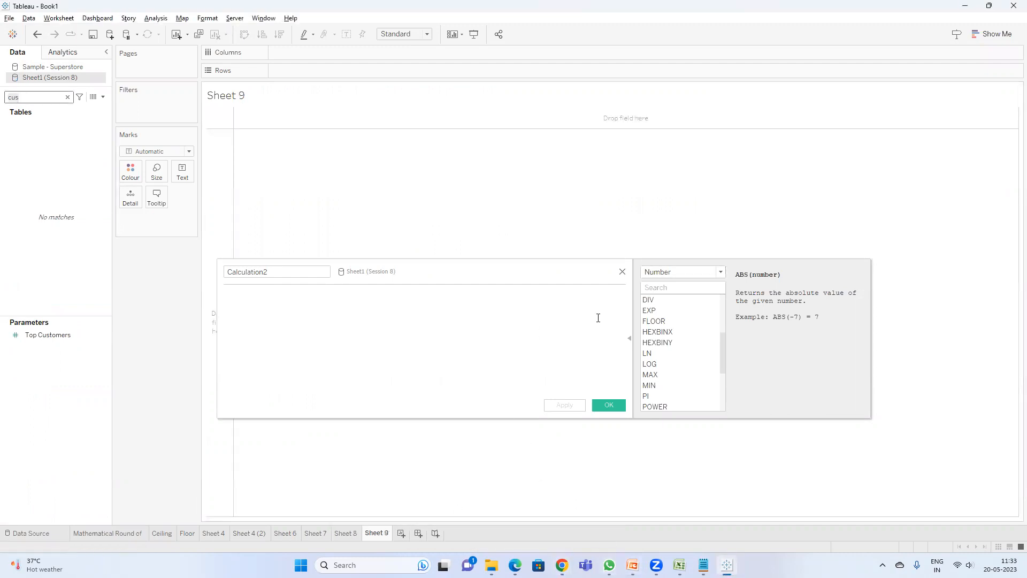
{"action": "left_click", "coordinate": [53, 66]}
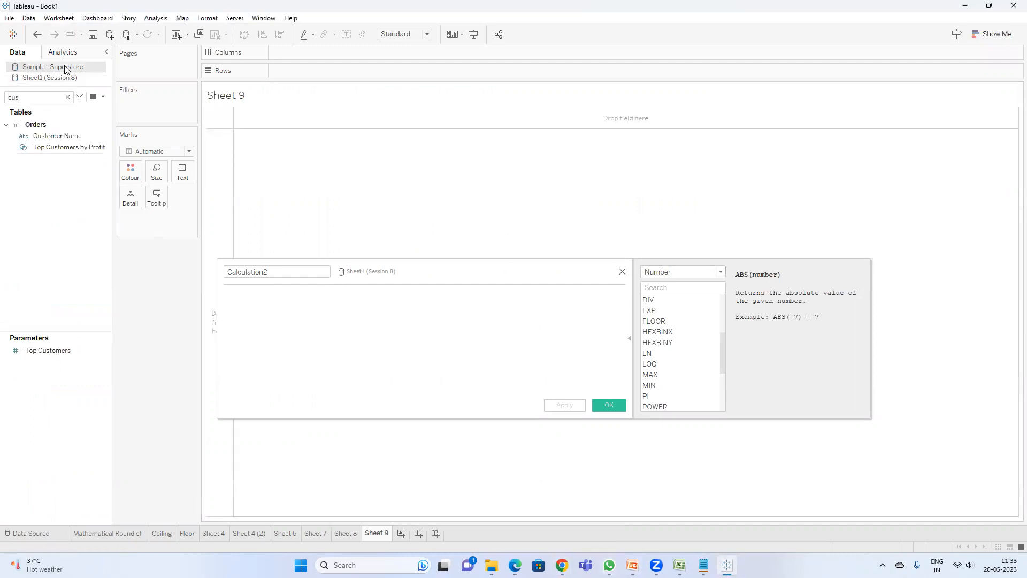
{"action": "left_click_drag", "start_coordinate": [57, 135], "coordinate": [281, 70]}
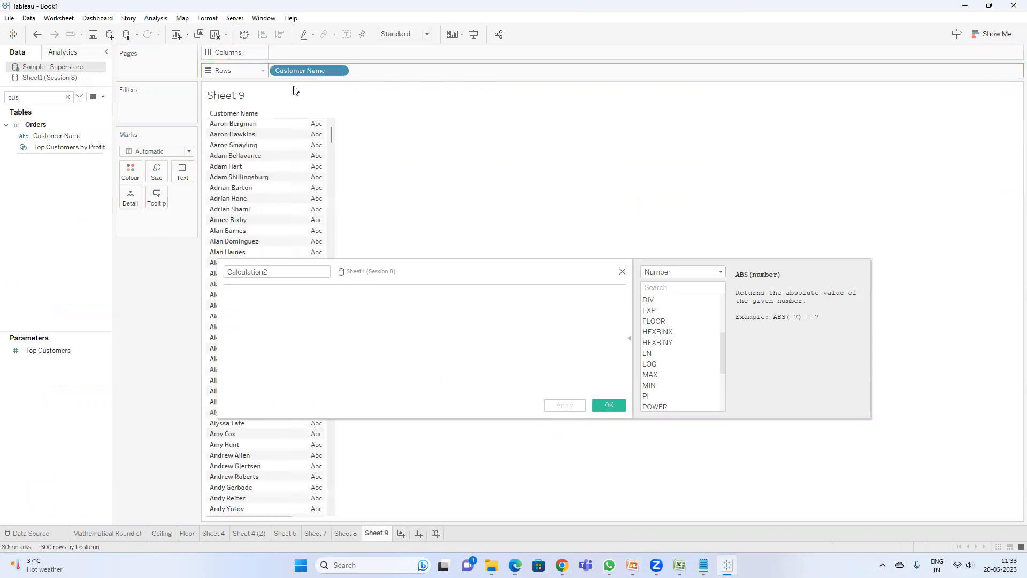
Step: Try writing an ASCII formula on the Customer Name field in the open calculation, undo it and close the editor
{"action": "left_click", "coordinate": [289, 303]}
{"action": "type", "text": "asc"}
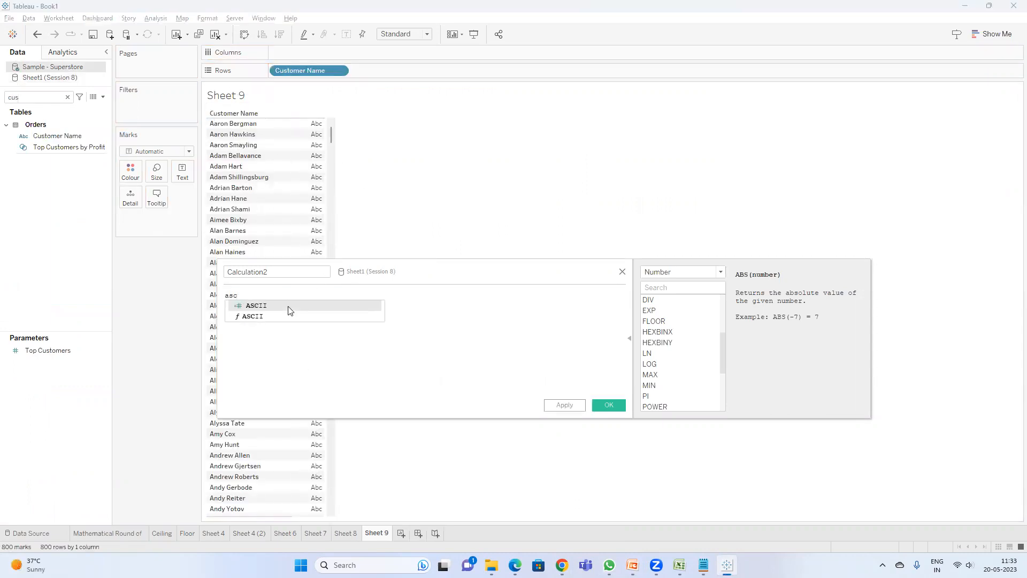
{"action": "left_click", "coordinate": [289, 308]}
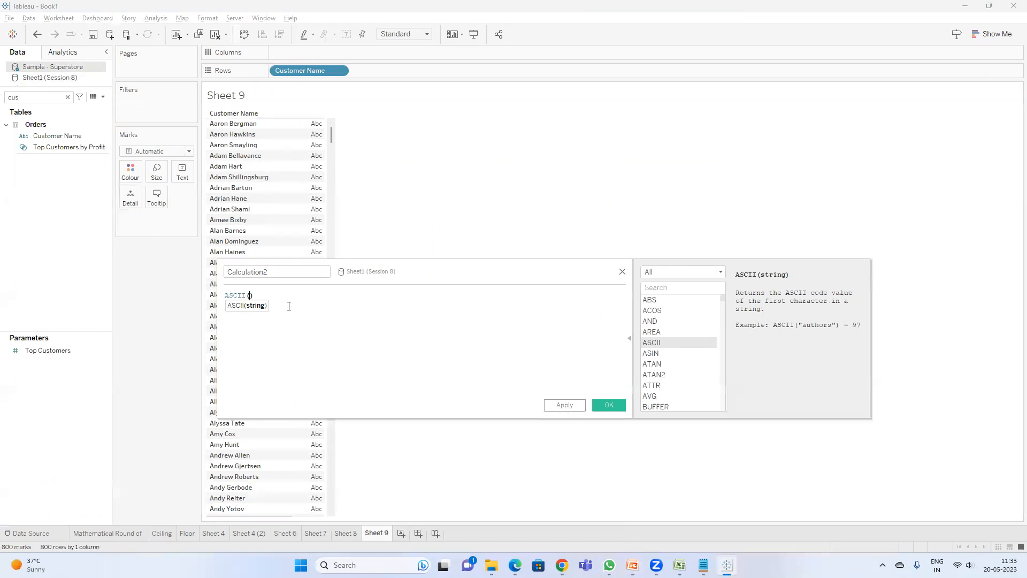
{"action": "type", "text": "cu"}
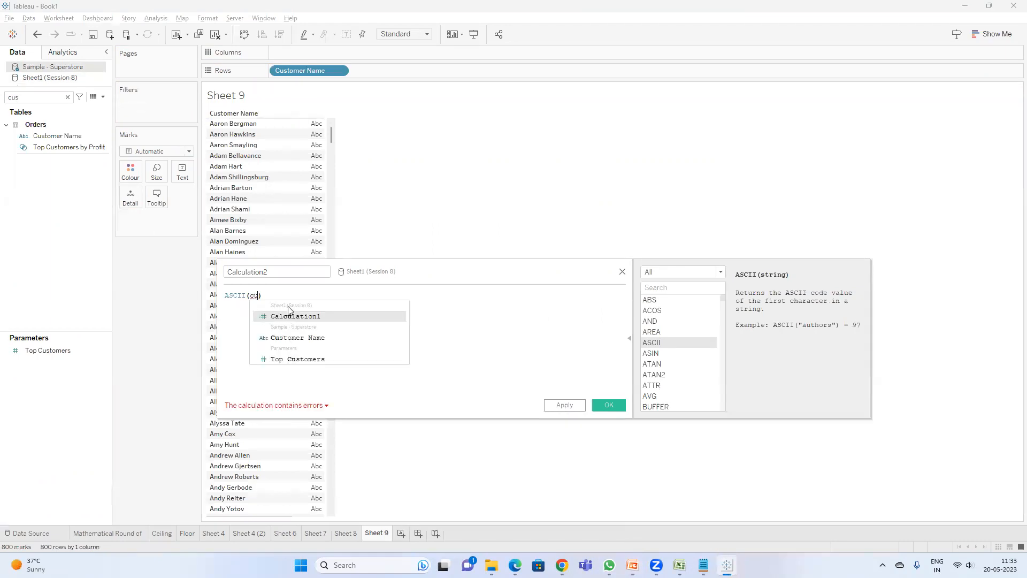
{"action": "key", "text": "Down"}
{"action": "key", "text": "Return"}
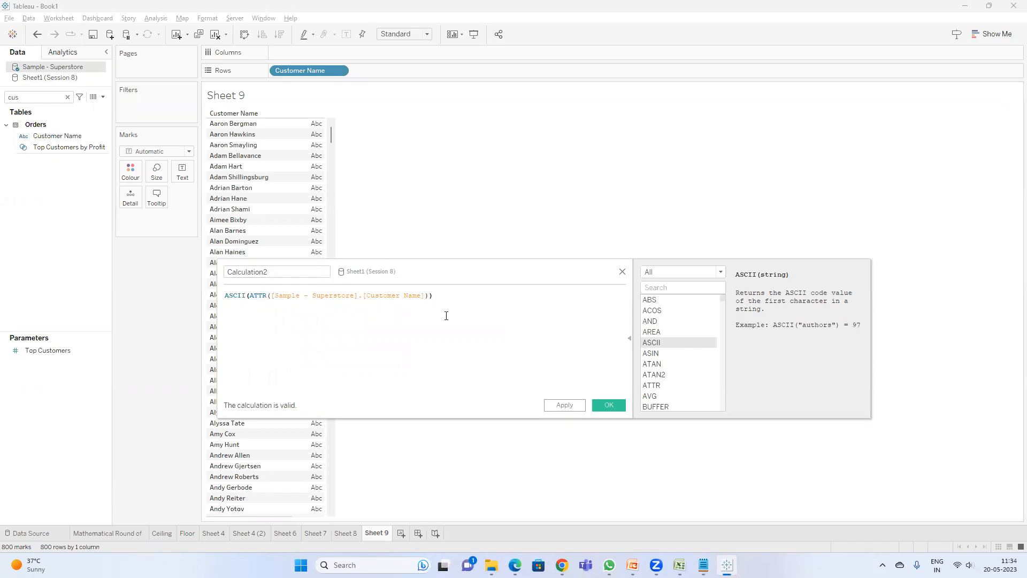
{"action": "key", "text": "ctrl+z"}
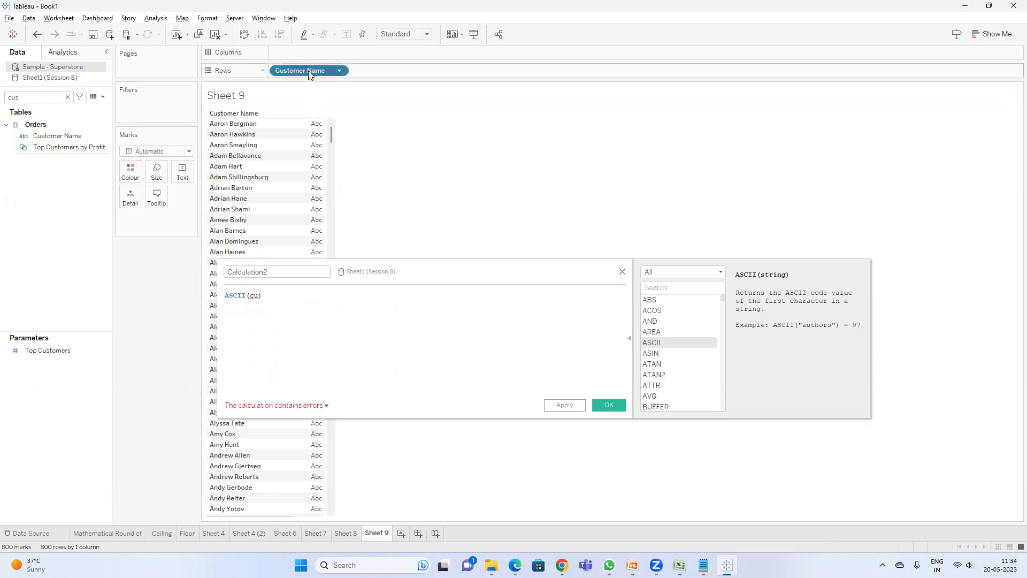
{"action": "left_click", "coordinate": [622, 271]}
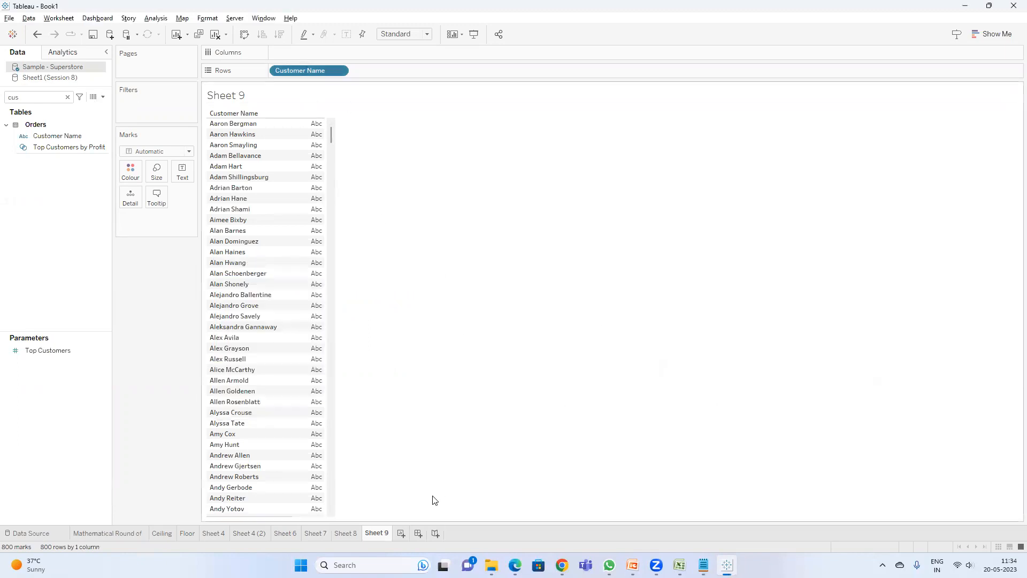
Step: Add a new sheet and close the Sheet1 (Session 8) data source
{"action": "left_click", "coordinate": [401, 534]}
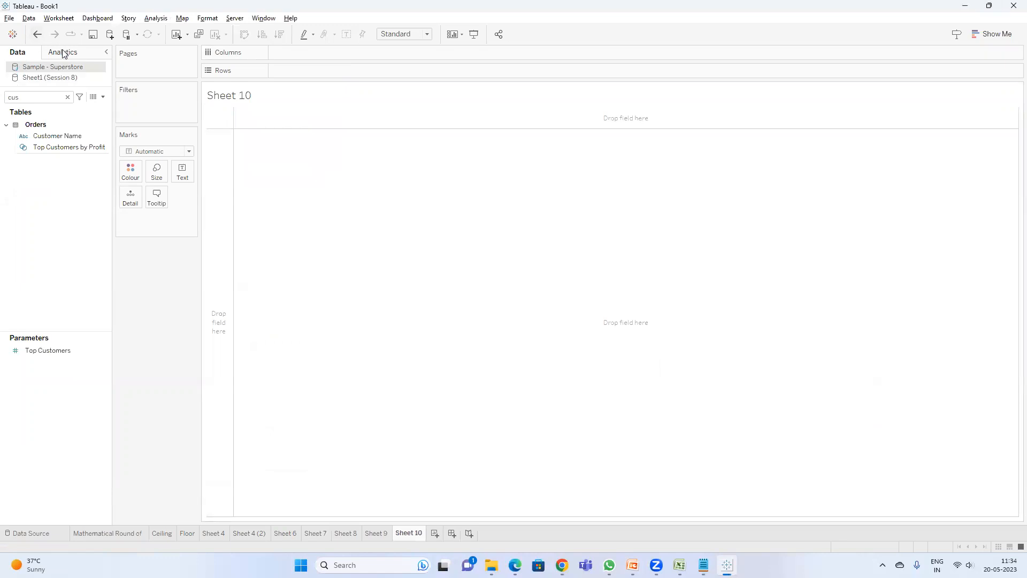
{"action": "left_click", "coordinate": [54, 79]}
{"action": "right_click", "coordinate": [55, 78]}
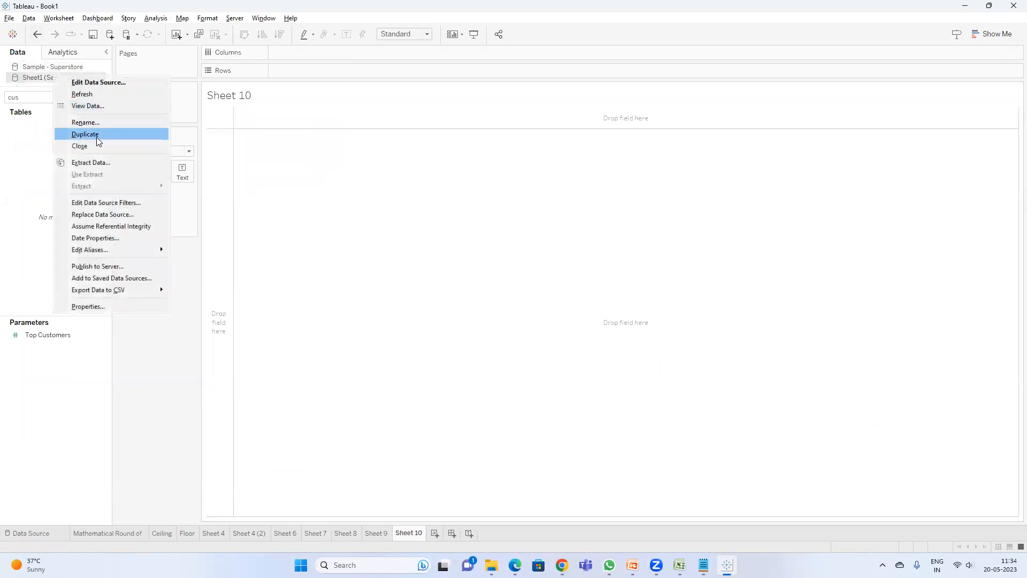
{"action": "left_click", "coordinate": [80, 143]}
Step: Create a calculated field Calculation1 with the formula ASCII([Customer Name]) and save it
{"action": "left_click", "coordinate": [578, 309]}
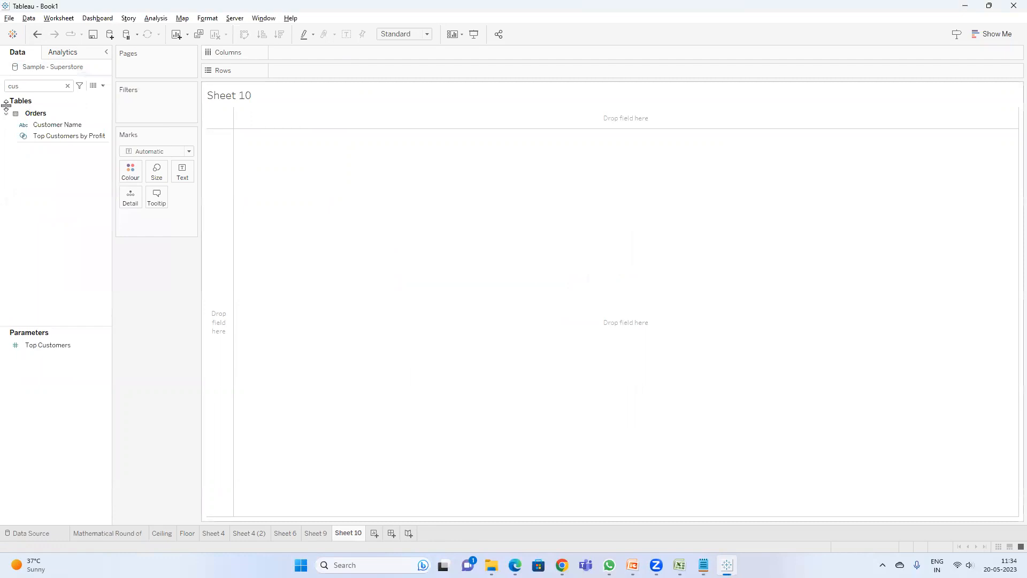
{"action": "left_click", "coordinate": [102, 86]}
{"action": "left_click", "coordinate": [53, 97]}
{"action": "left_click", "coordinate": [282, 315]}
{"action": "type", "text": "as"}
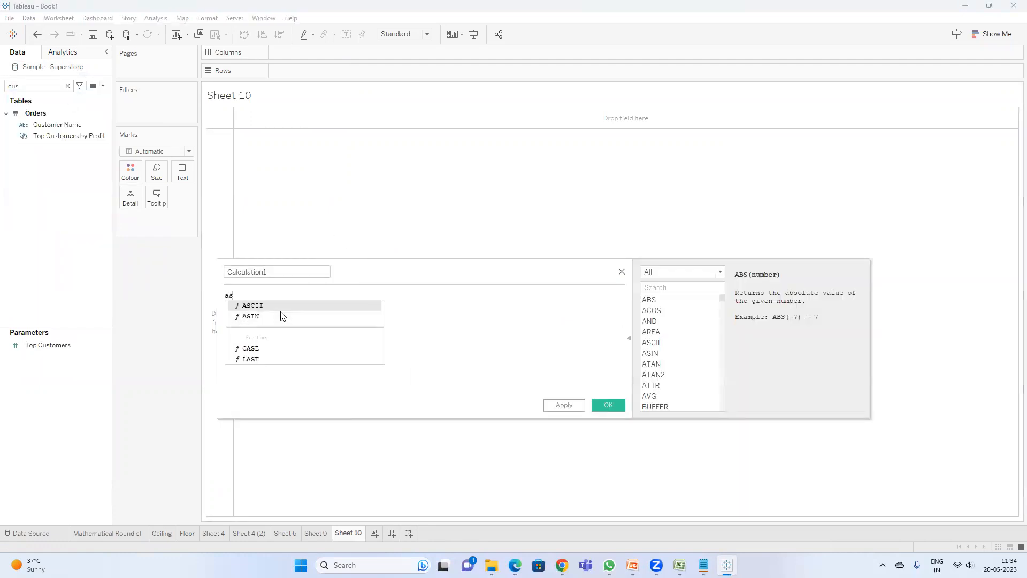
{"action": "key", "text": "Return"}
{"action": "type", "text": "cus"}
{"action": "key", "text": "Return"}
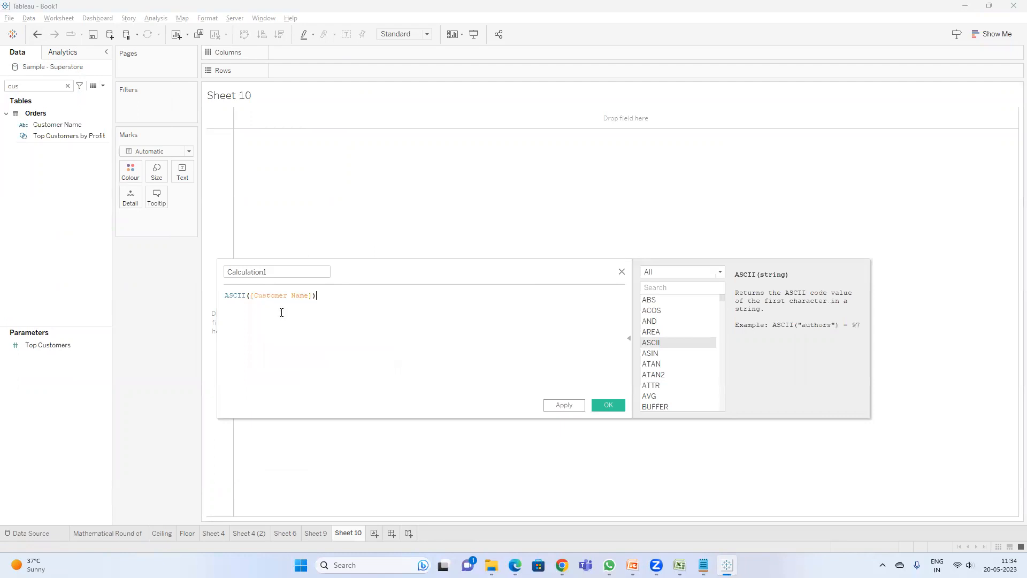
{"action": "left_click", "coordinate": [608, 405]}
Step: Place Customer Name and Calculation1 on Rows of Sheet 10
{"action": "left_click_drag", "start_coordinate": [47, 127], "coordinate": [296, 73]}
{"action": "double_click", "coordinate": [12, 86]}
{"action": "type", "text": "ca"}
{"action": "left_click_drag", "start_coordinate": [51, 170], "coordinate": [381, 80]}
Step: Make the Calculation1 pill discrete and change its aggregation to Average
{"action": "right_click", "coordinate": [386, 71]}
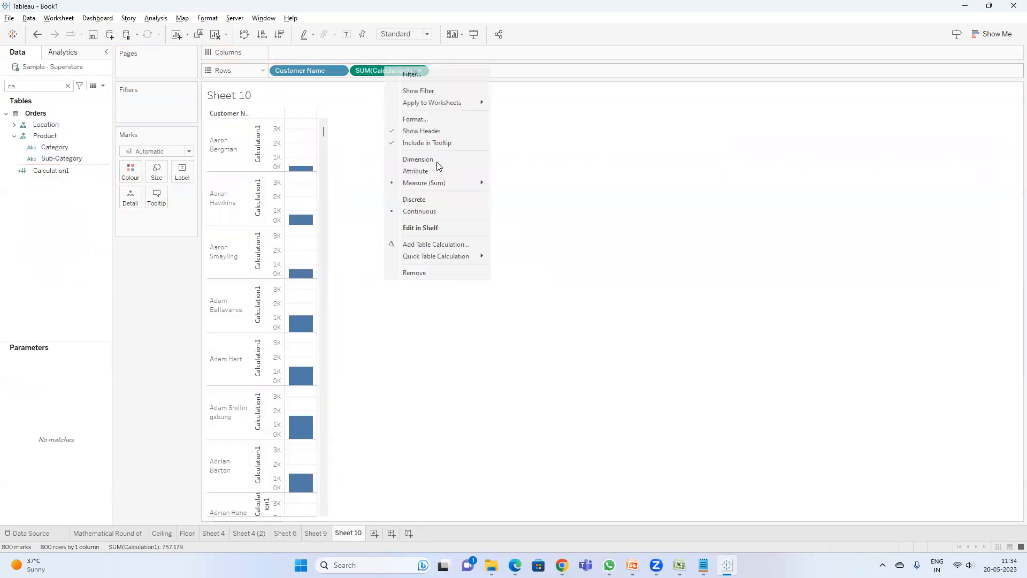
{"action": "left_click", "coordinate": [420, 200]}
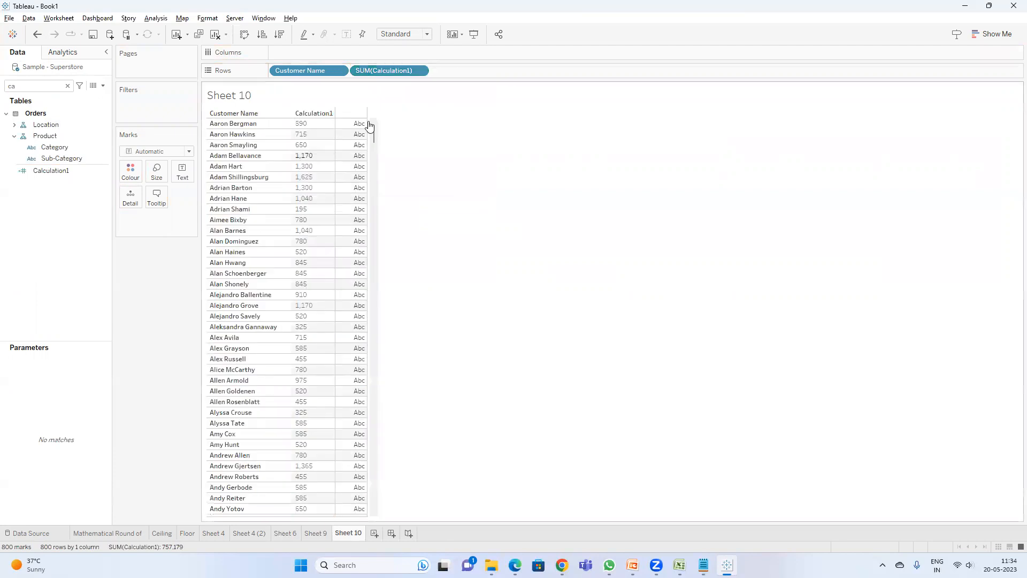
{"action": "right_click", "coordinate": [403, 77]}
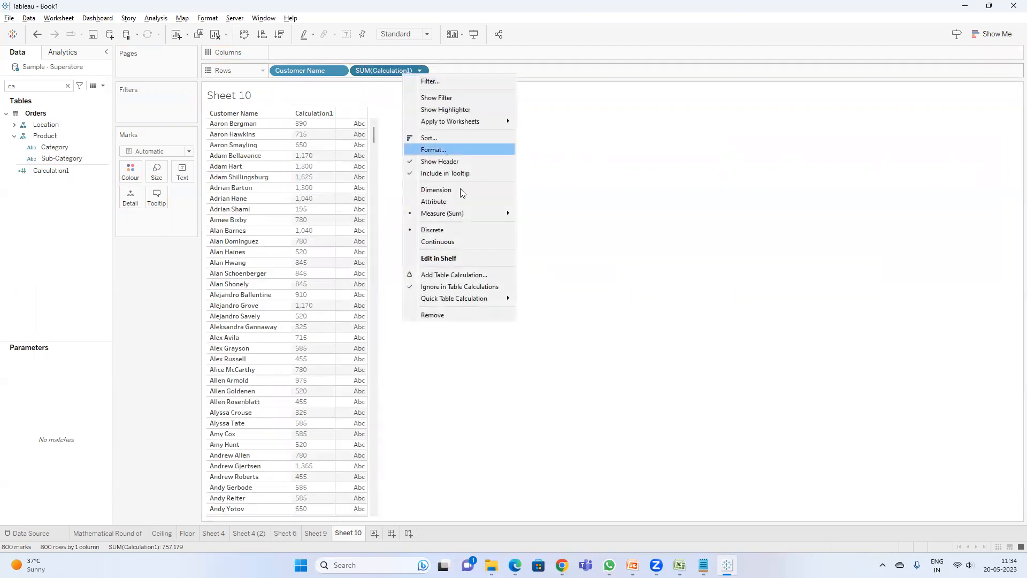
{"action": "mouse_move", "coordinate": [463, 212]}
{"action": "left_click", "coordinate": [544, 225]}
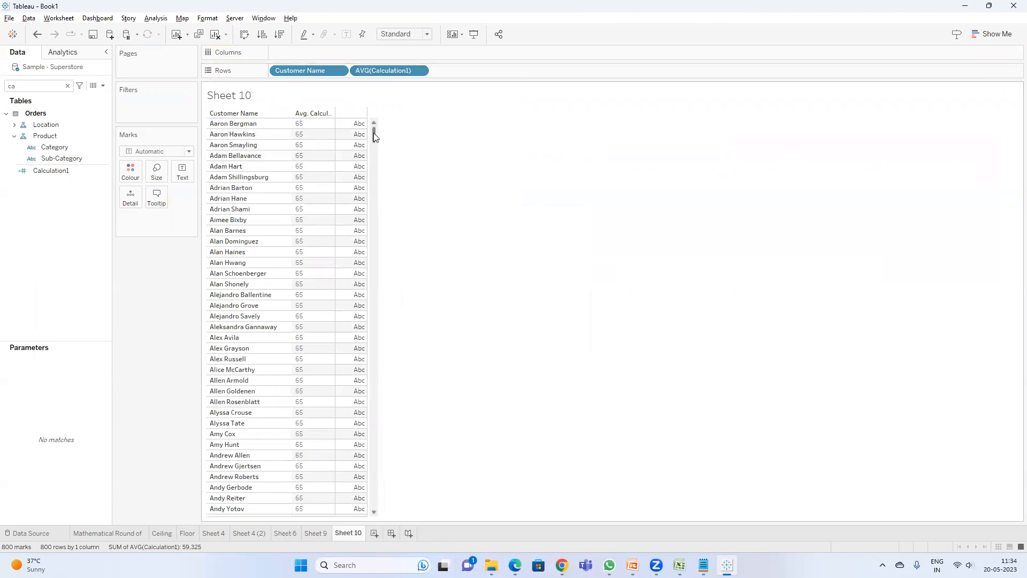
Step: Browse the per-customer ASCII values and open the LEN and LOWER String Functions slide in the presentation
{"action": "left_click_drag", "start_coordinate": [376, 137], "coordinate": [395, 108]}
{"action": "scroll", "coordinate": [346, 172], "scroll_direction": "down", "scroll_amount": 15}
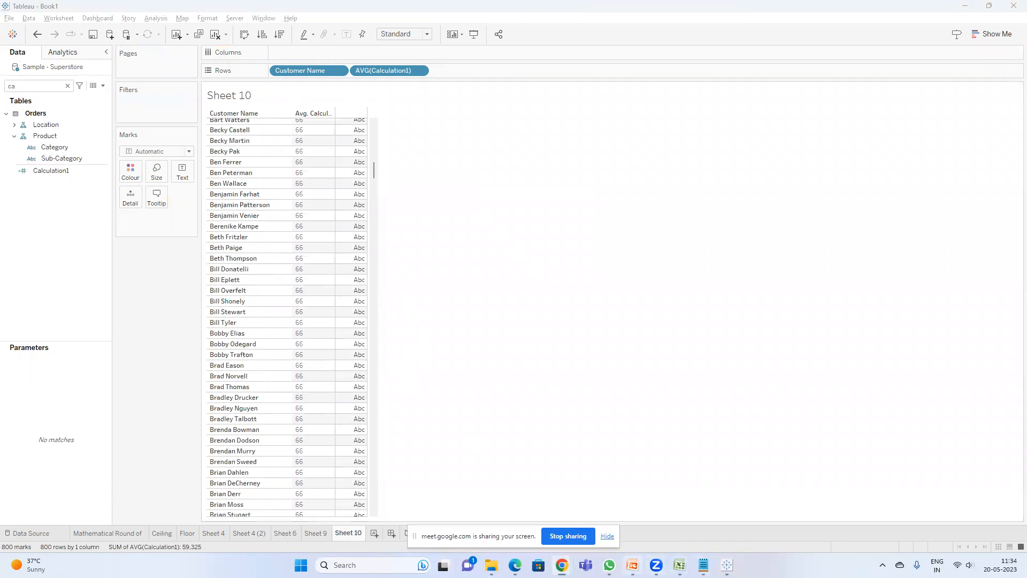
{"action": "left_click", "coordinate": [632, 565]}
{"action": "left_click", "coordinate": [63, 411]}
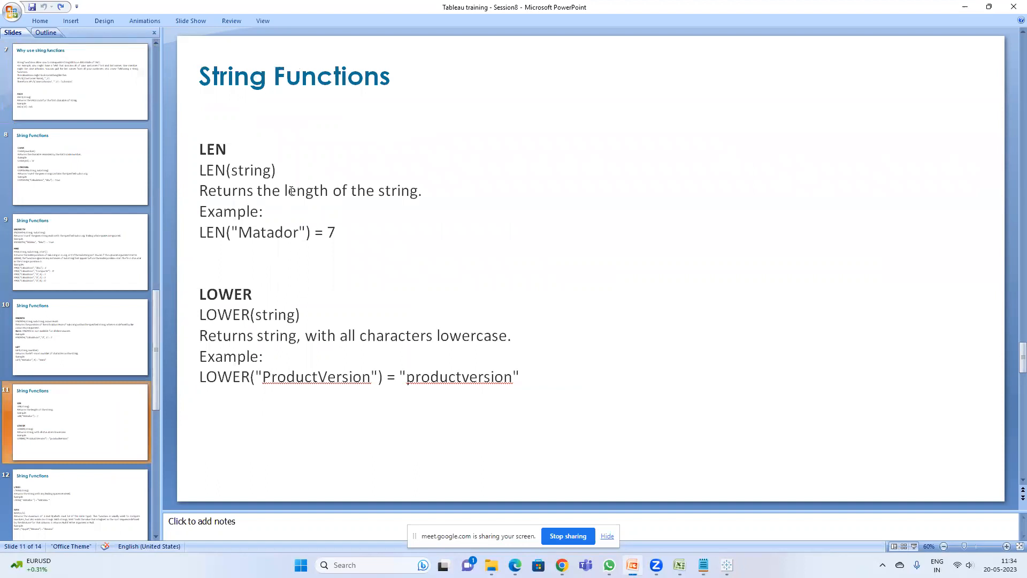
Step: Review the LEN example on the String Functions slide, then return to Sheet 10 and scroll back to the top of the customer list
{"action": "left_click", "coordinate": [239, 234]}
{"action": "left_click", "coordinate": [259, 238]}
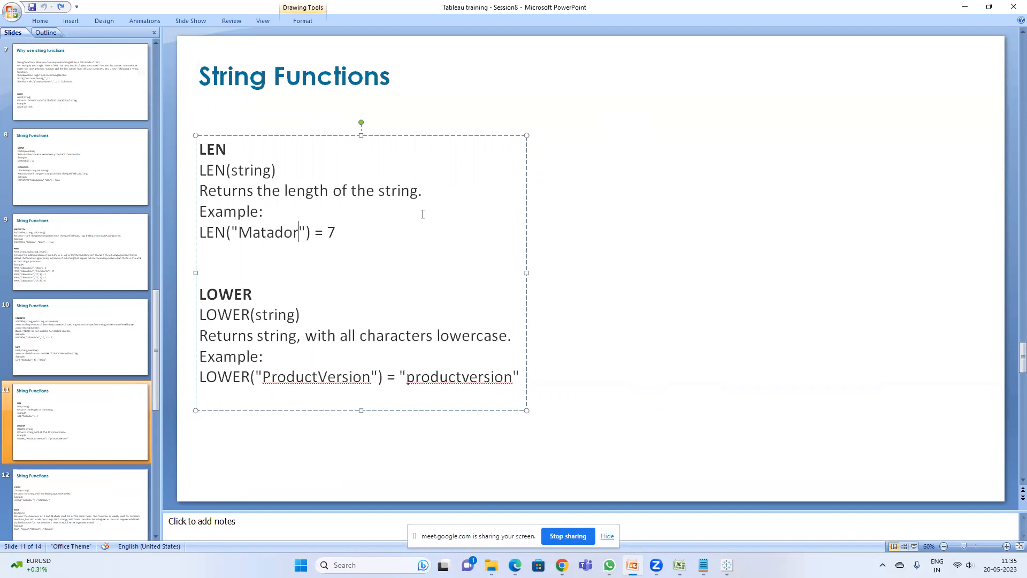
{"action": "key", "text": "alt+Tab"}
{"action": "left_click", "coordinate": [727, 564]}
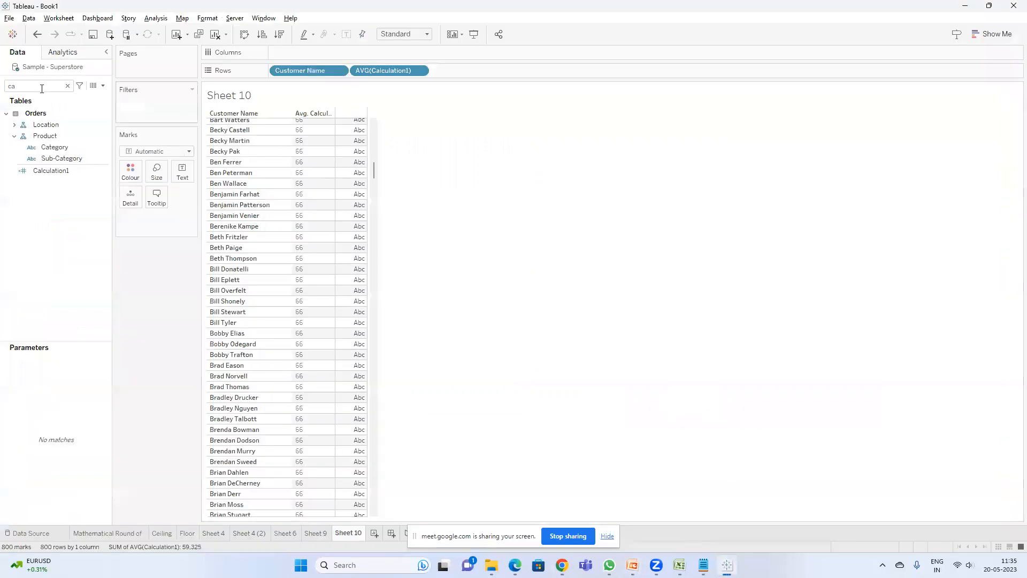
{"action": "scroll", "coordinate": [348, 144], "scroll_direction": "up", "scroll_amount": 10}
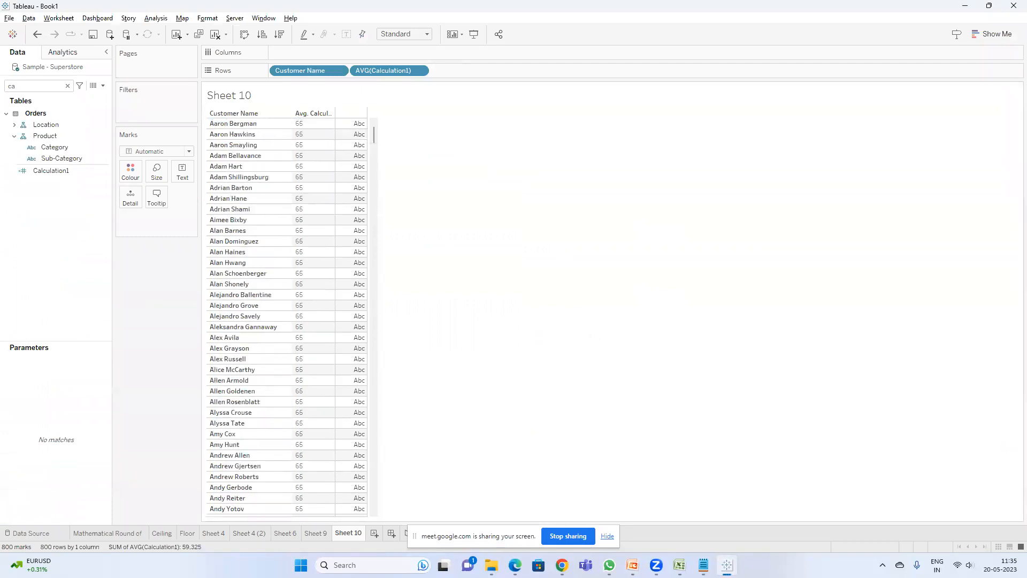
Step: Switch to the Google Meet browser window and maximize it
{"action": "mouse_move", "coordinate": [515, 565]}
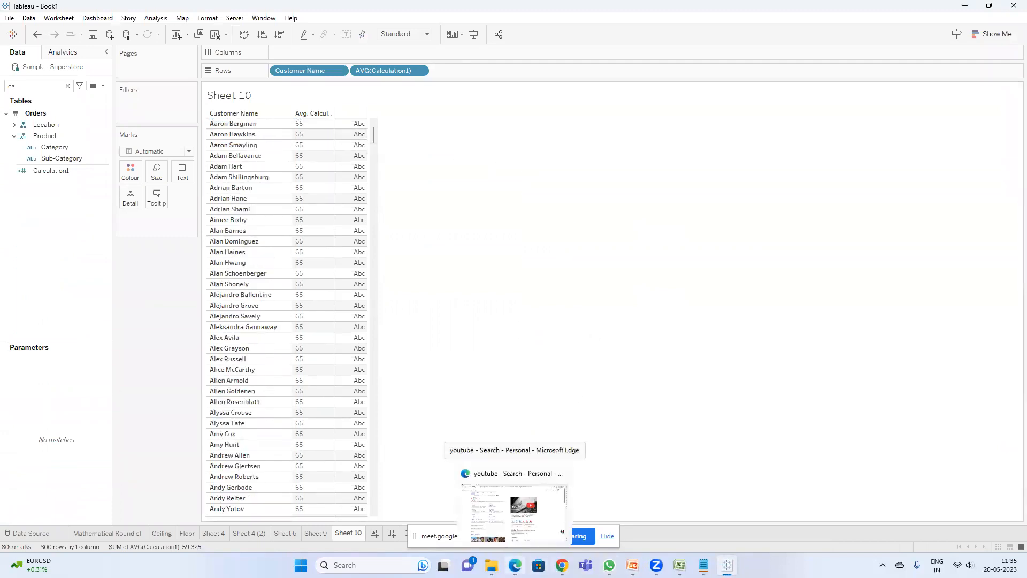
{"action": "mouse_move", "coordinate": [562, 565]}
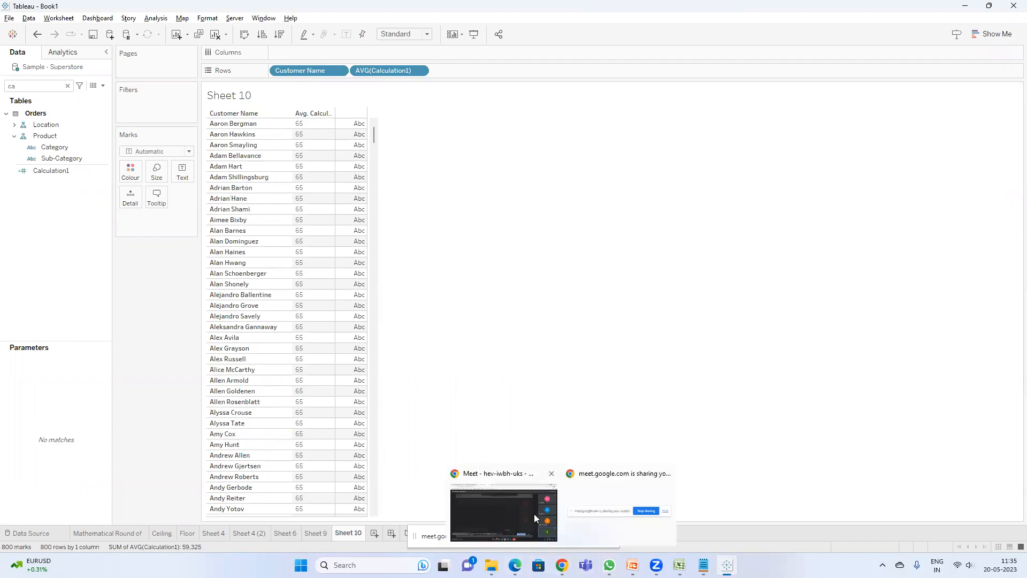
{"action": "left_click", "coordinate": [534, 514]}
{"action": "key", "text": "super+Up"}
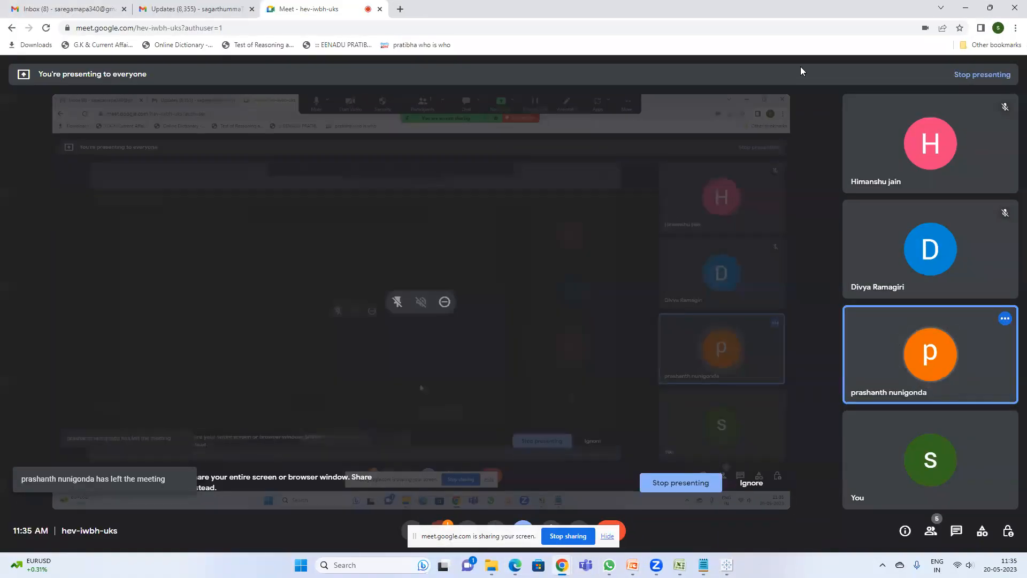
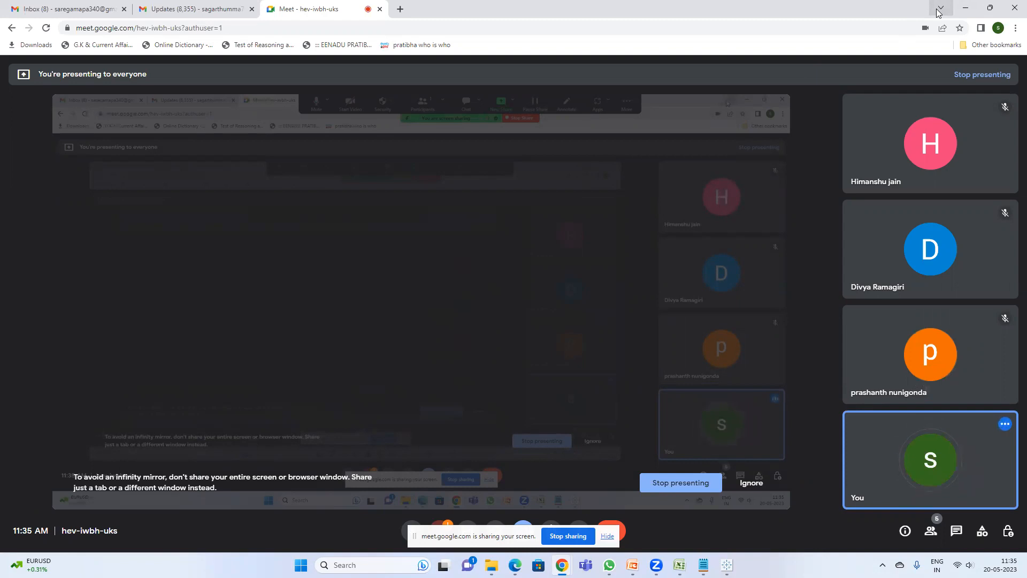
Step: Minimize the meeting window and hide the screen-sharing notification bar
{"action": "left_click", "coordinate": [966, 8]}
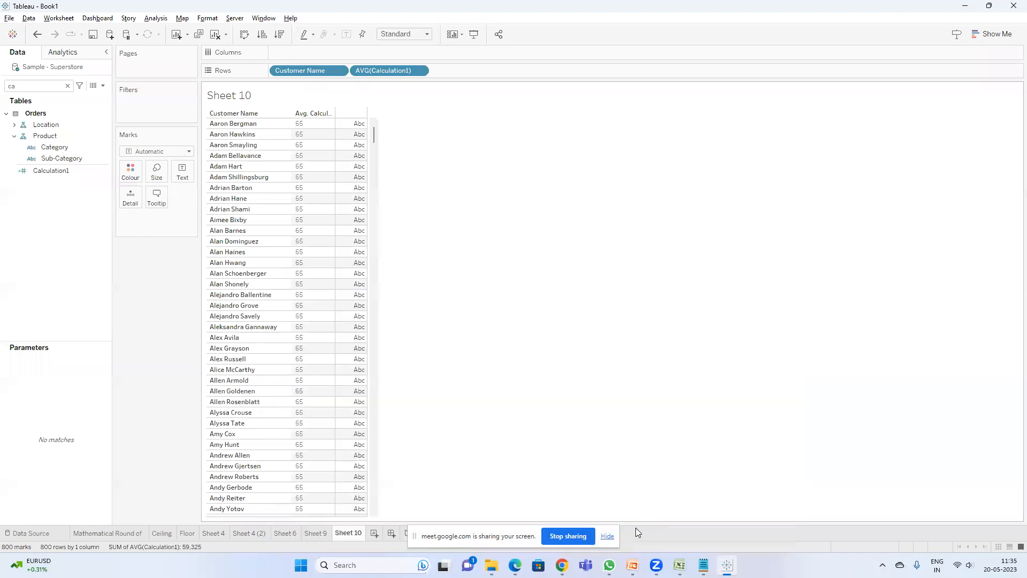
{"action": "left_click", "coordinate": [608, 536]}
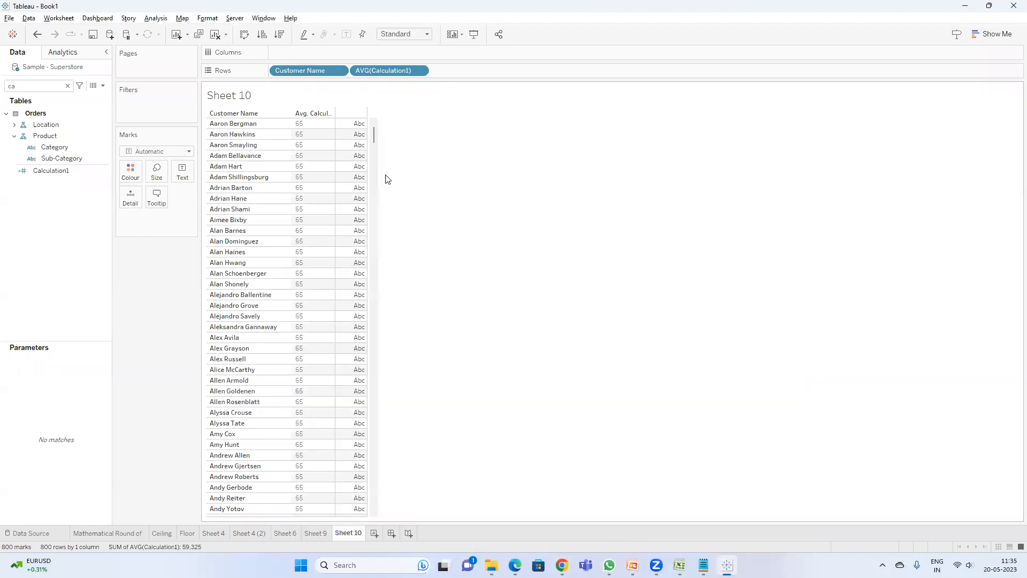
Step: Scroll through the customer list, review the LEN slide in the presentation, and return to the worksheet list top
{"action": "left_click_drag", "start_coordinate": [374, 128], "coordinate": [388, 269]}
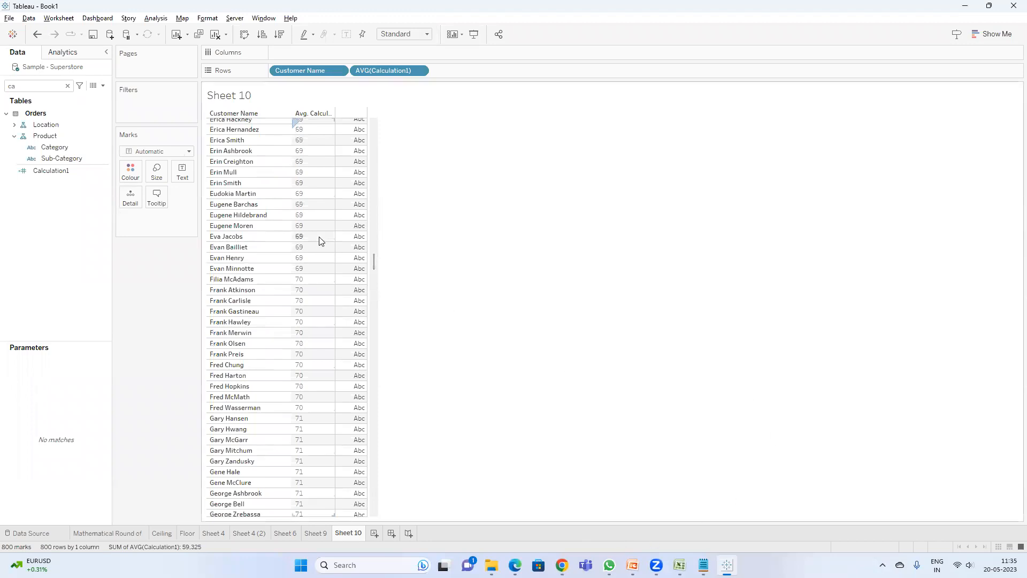
{"action": "left_click", "coordinate": [632, 563]}
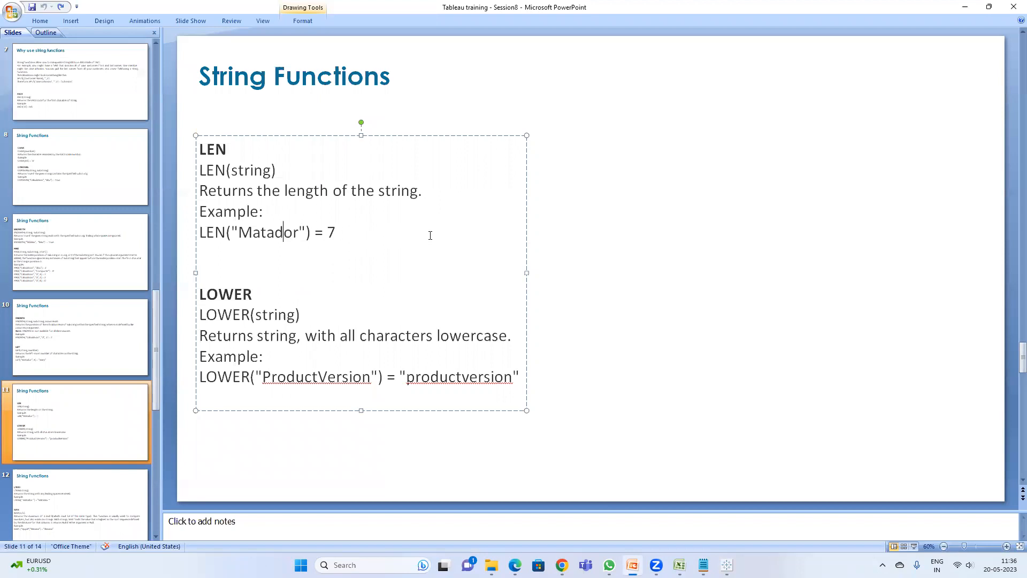
{"action": "key", "text": "alt+Tab"}
{"action": "scroll", "coordinate": [283, 160], "scroll_direction": "up", "scroll_amount": 6}
{"action": "scroll", "coordinate": [283, 145], "scroll_direction": "up", "scroll_amount": 5}
Step: Remove Calculation1 from Rows and rewrite its formula as LEN([Customer Name]), applying the change
{"action": "left_click_drag", "start_coordinate": [389, 70], "coordinate": [460, 145]}
{"action": "right_click", "coordinate": [63, 173]}
{"action": "left_click", "coordinate": [95, 234]}
{"action": "double_click", "coordinate": [239, 298]}
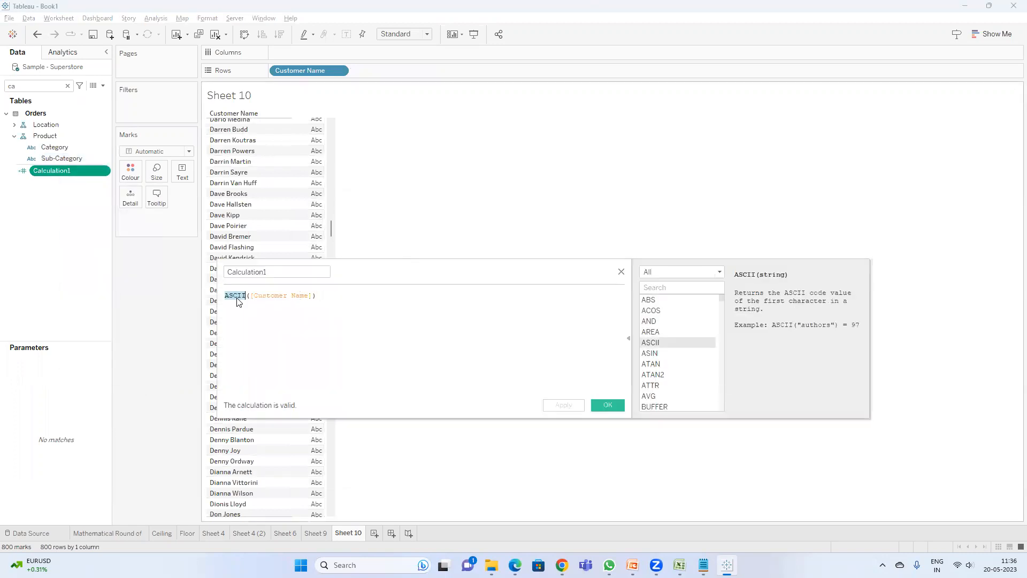
{"action": "type", "text": "len"}
{"action": "key", "text": "Return"}
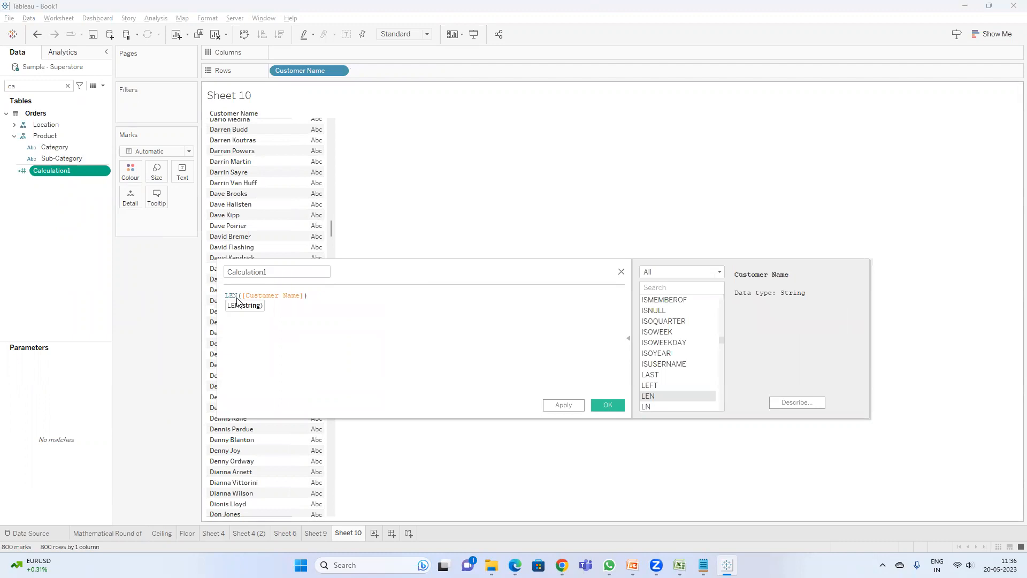
{"action": "left_click_drag", "start_coordinate": [370, 276], "coordinate": [371, 334]}
{"action": "scroll", "coordinate": [300, 206], "scroll_direction": "up", "scroll_amount": 3}
{"action": "scroll", "coordinate": [299, 207], "scroll_direction": "up", "scroll_amount": 10}
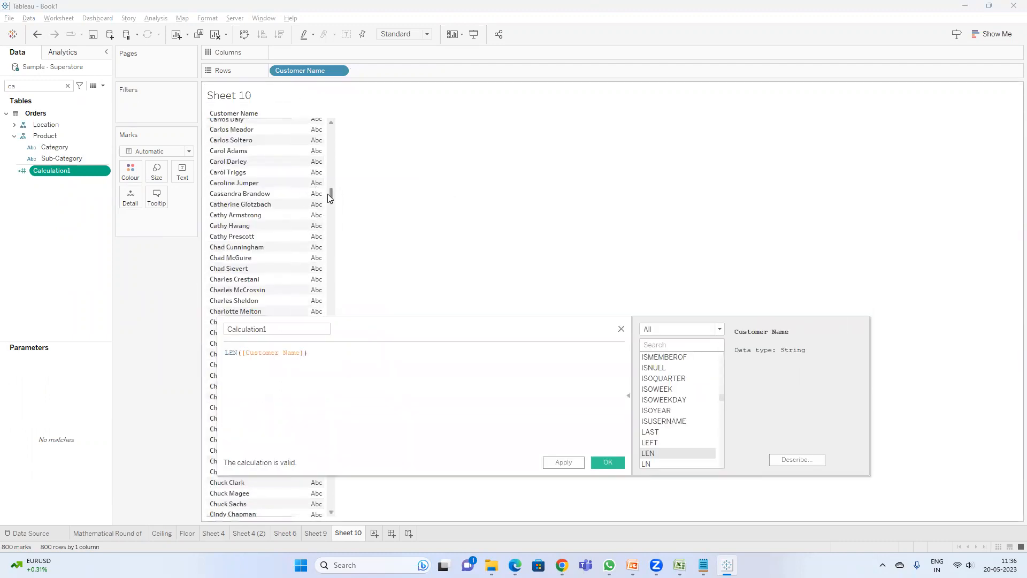
{"action": "scroll", "coordinate": [337, 127], "scroll_direction": "up", "scroll_amount": 3}
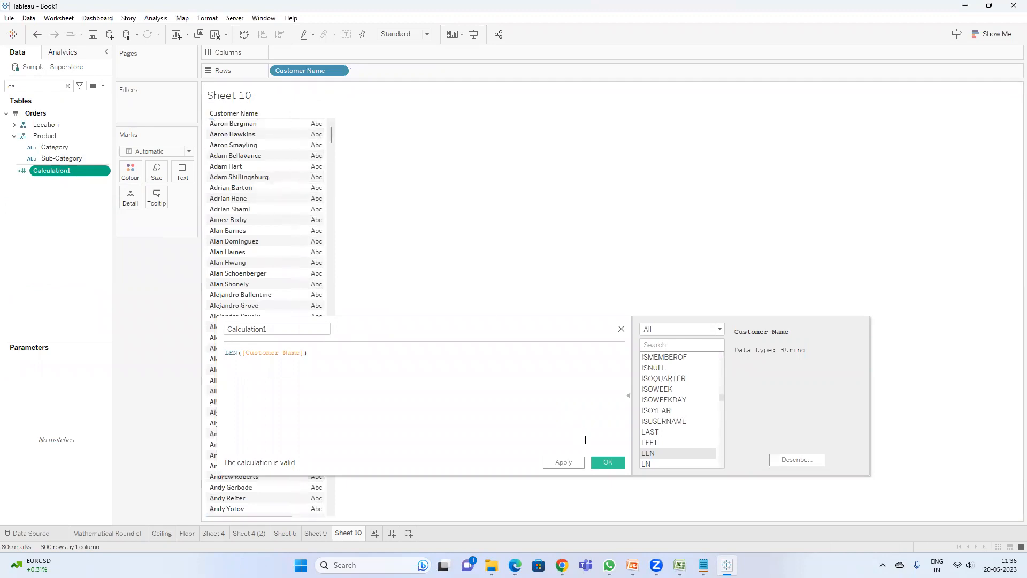
{"action": "left_click", "coordinate": [563, 462]}
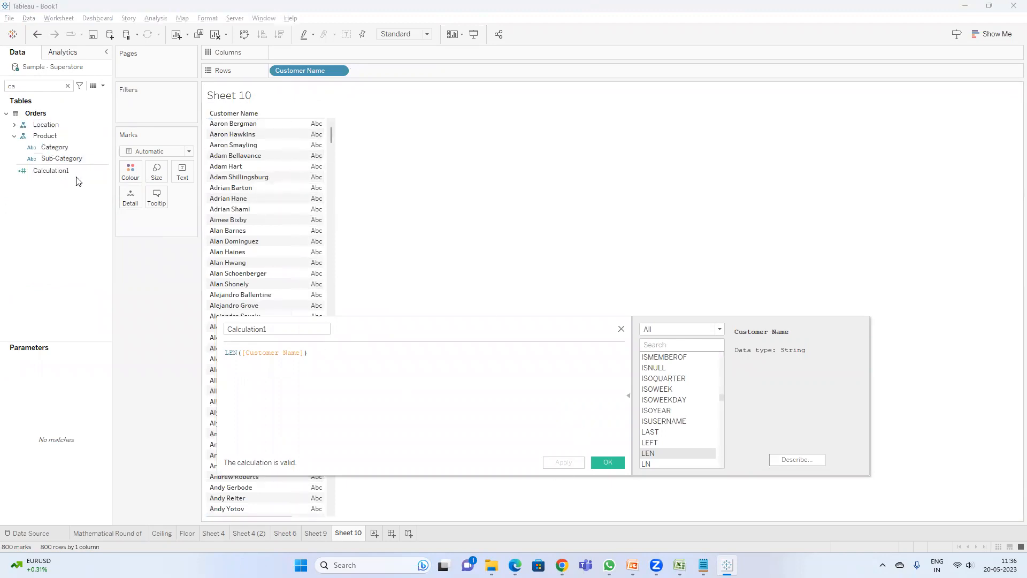
Step: Add Calculation1 to the Marks card and change its aggregation to Average
{"action": "left_click_drag", "start_coordinate": [60, 170], "coordinate": [168, 224]}
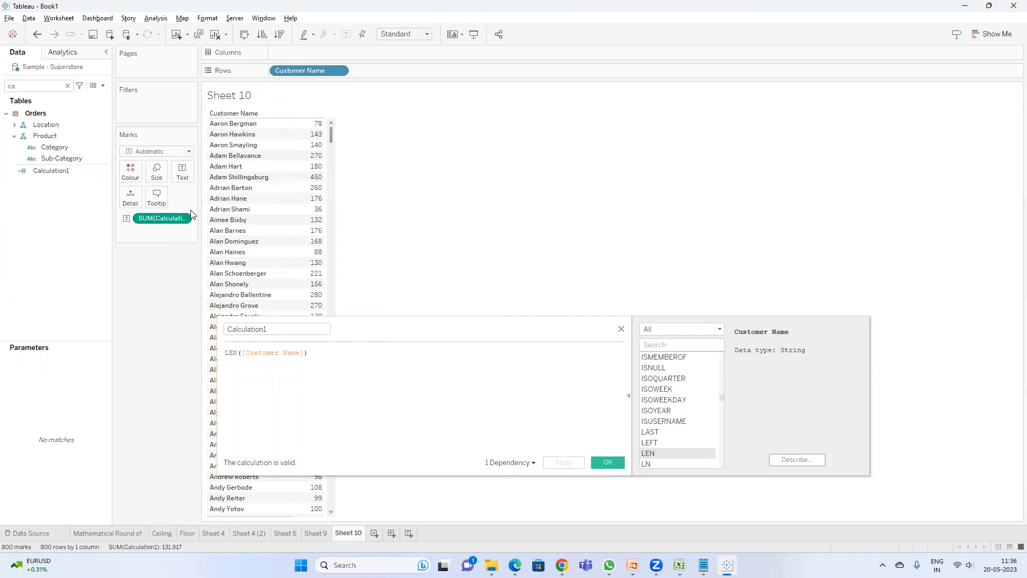
{"action": "right_click", "coordinate": [167, 224]}
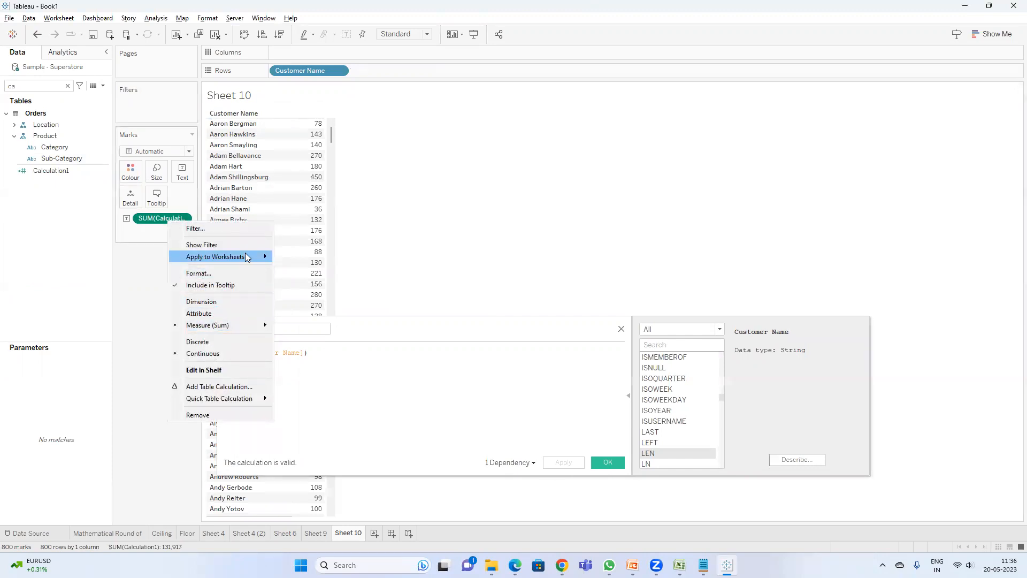
{"action": "mouse_move", "coordinate": [246, 328]}
{"action": "left_click", "coordinate": [297, 337]}
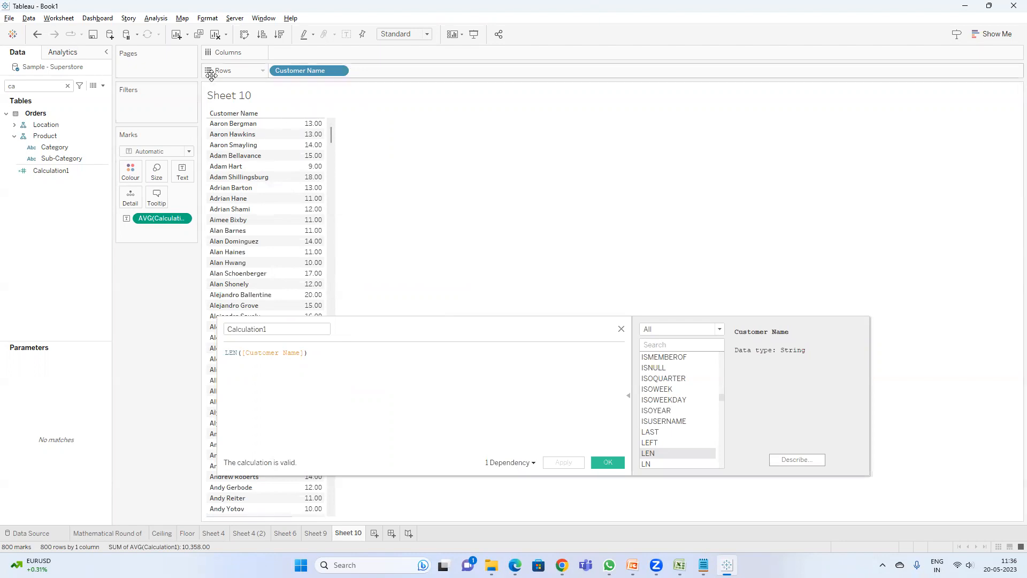
Step: Sort customers in descending order by the name length and close the calculation editor
{"action": "left_click", "coordinate": [280, 37]}
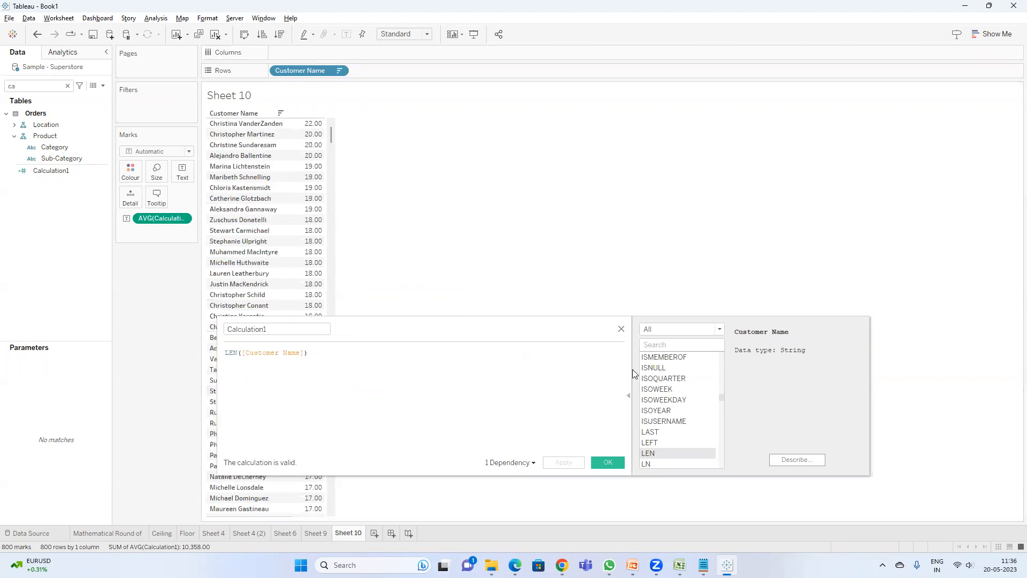
{"action": "left_click", "coordinate": [625, 390]}
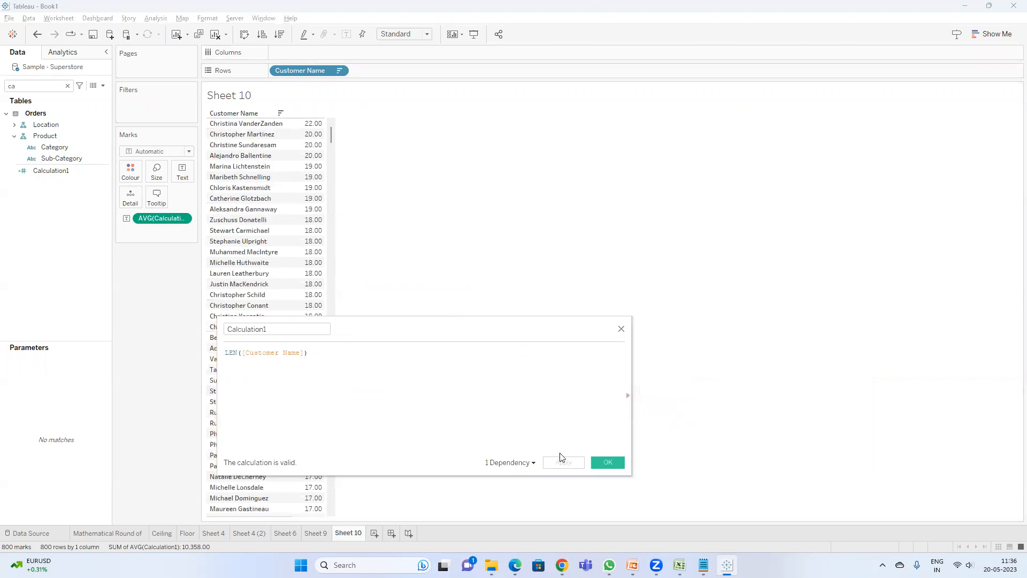
{"action": "left_click", "coordinate": [603, 462]}
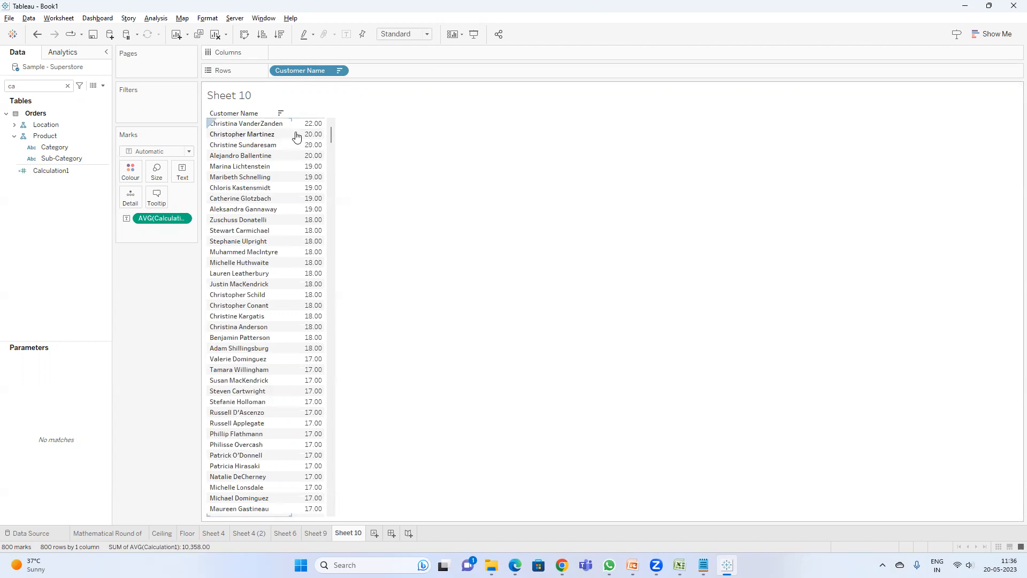
Step: Review the LOWER example slide in the presentation and return to the worksheet
{"action": "mouse_move", "coordinate": [298, 138]}
{"action": "left_click_drag", "start_coordinate": [330, 134], "coordinate": [350, 122]}
{"action": "key", "text": "alt+Tab"}
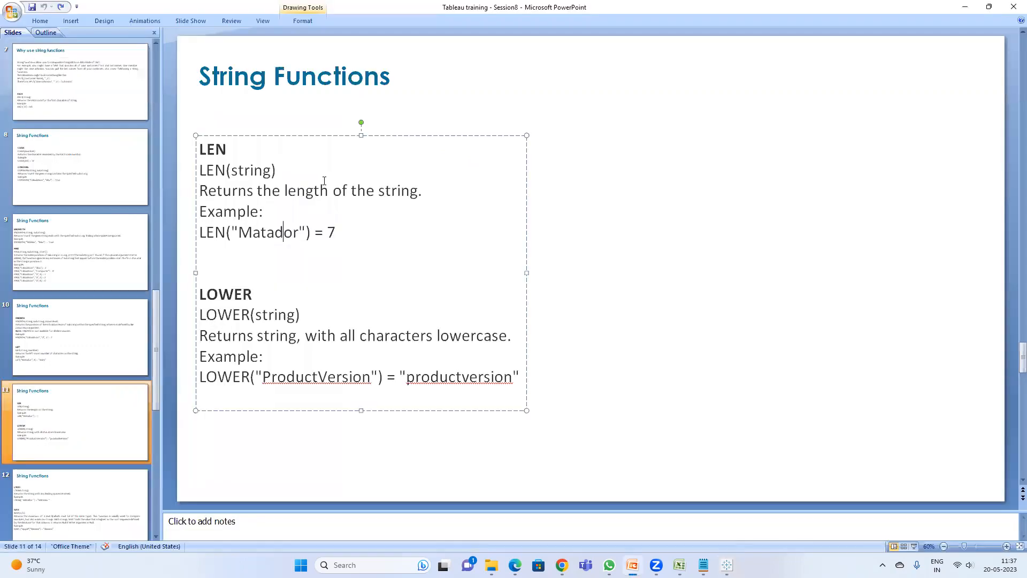
{"action": "key", "text": "alt+Tab"}
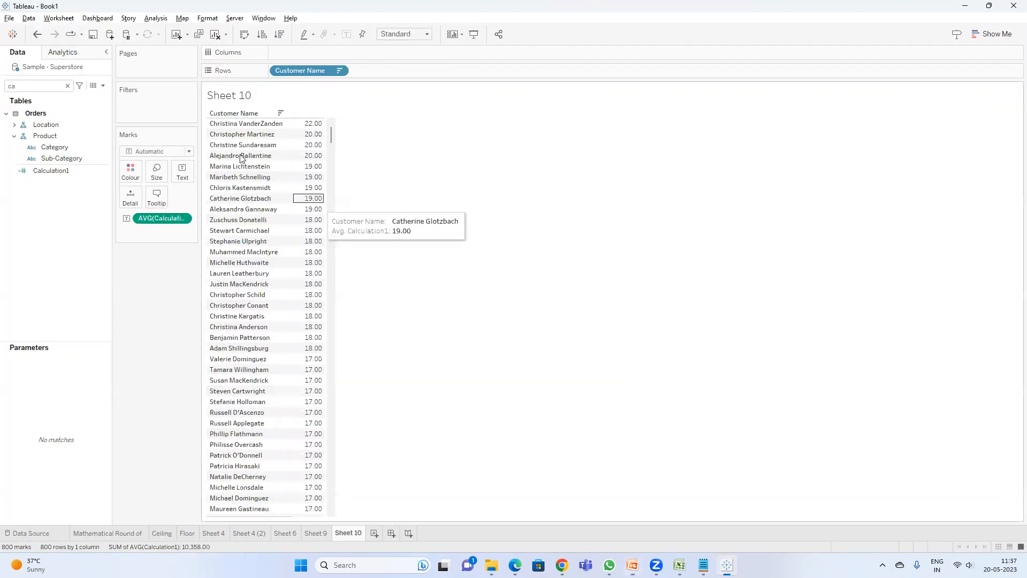
Step: Create a calculated field named Lower with the formula LOWER([Customer Name])
{"action": "left_click", "coordinate": [102, 85]}
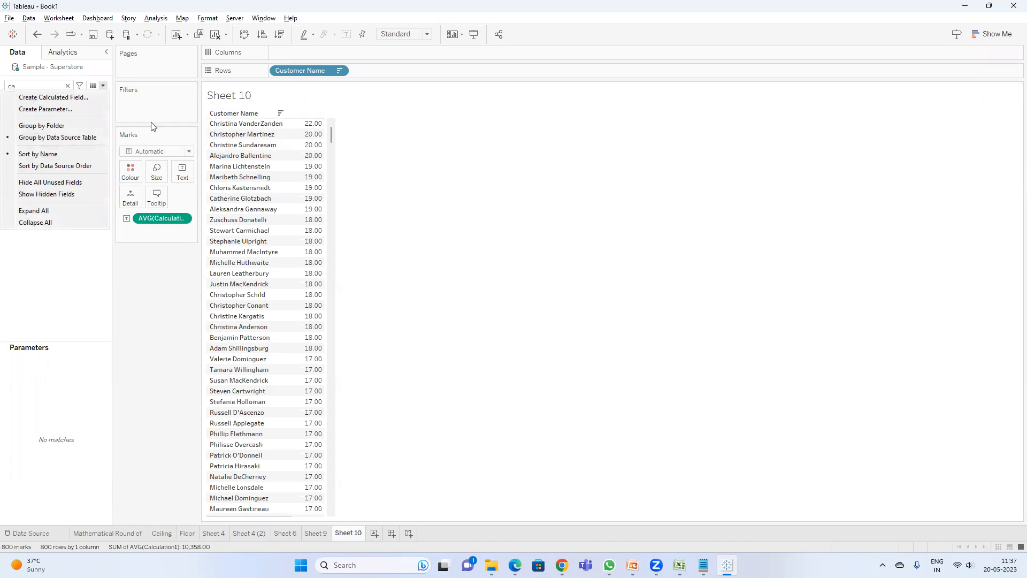
{"action": "left_click", "coordinate": [65, 98]}
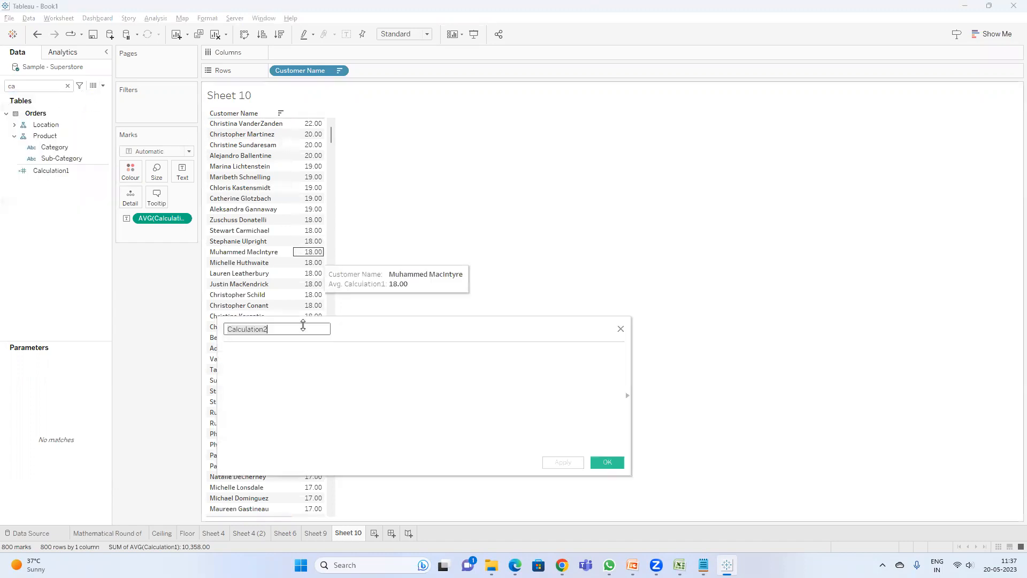
{"action": "left_click", "coordinate": [293, 354]}
{"action": "type", "text": "low"}
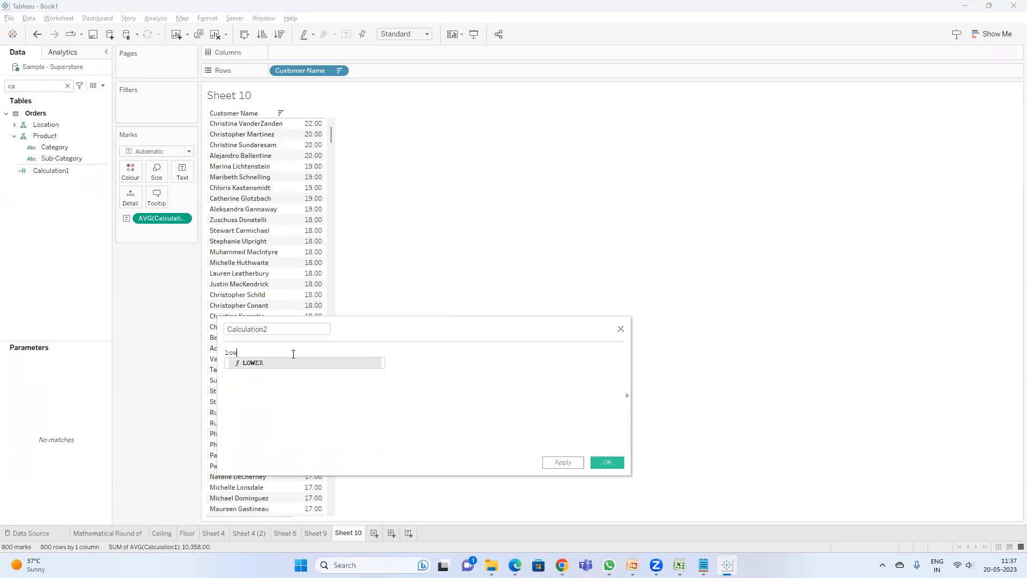
{"action": "key", "text": "Return"}
{"action": "type", "text": "custo"}
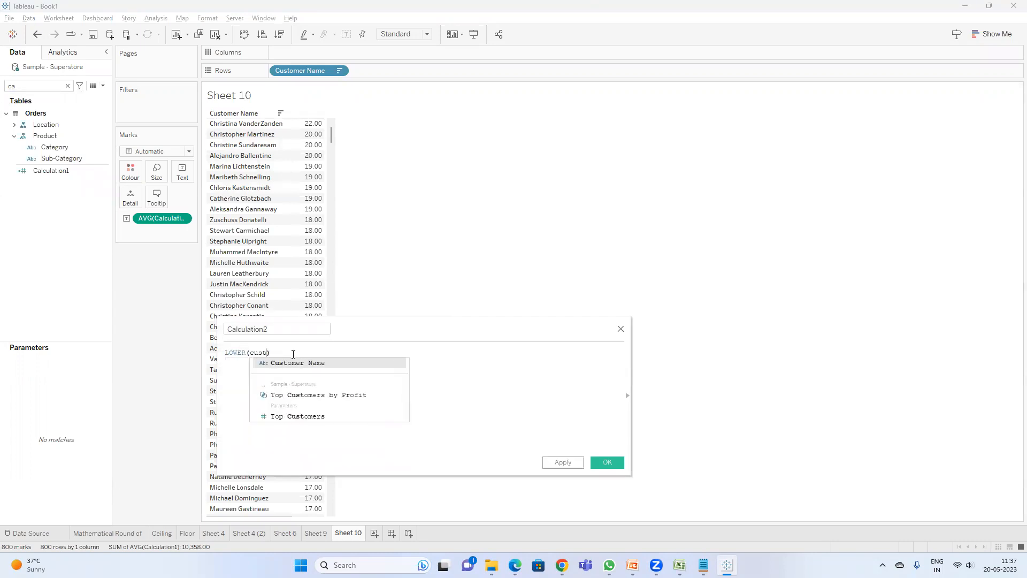
{"action": "key", "text": "Return"}
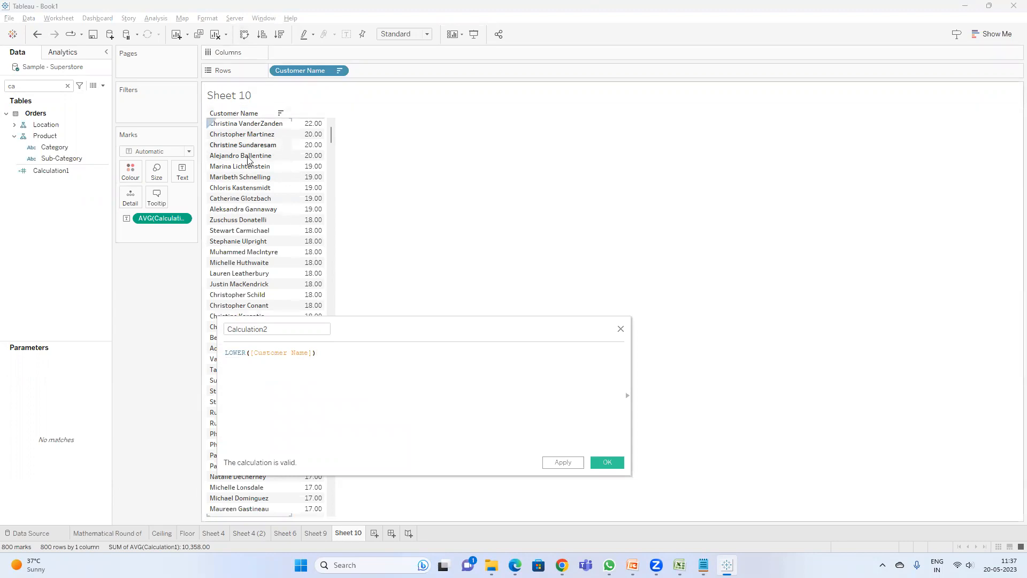
{"action": "double_click", "coordinate": [267, 329]}
{"action": "type", "text": "Lower"}
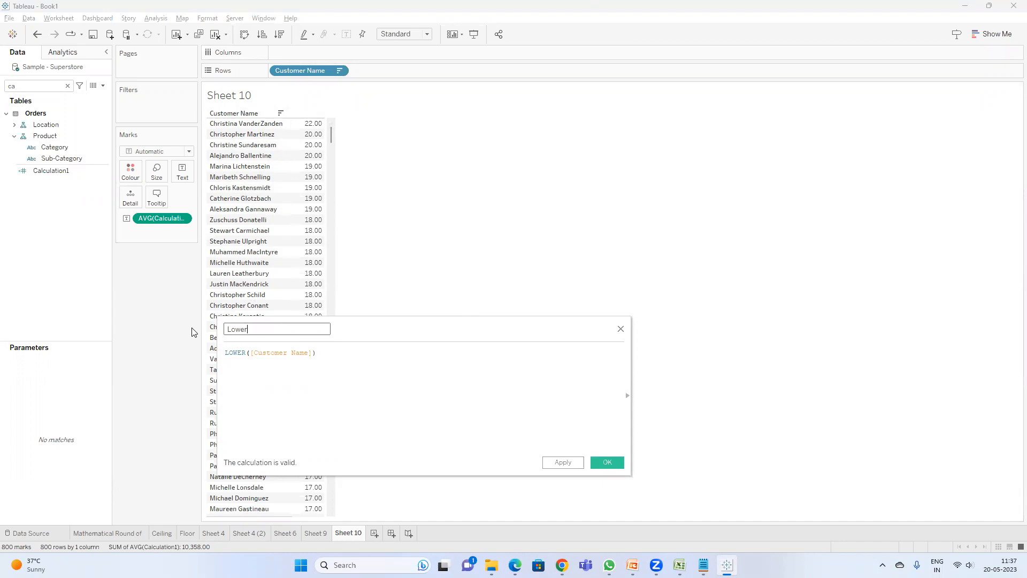
{"action": "left_click", "coordinate": [610, 461]}
Step: Search the data pane for low and add the Lower field to Rows
{"action": "left_click", "coordinate": [45, 87]}
{"action": "type", "text": "low"}
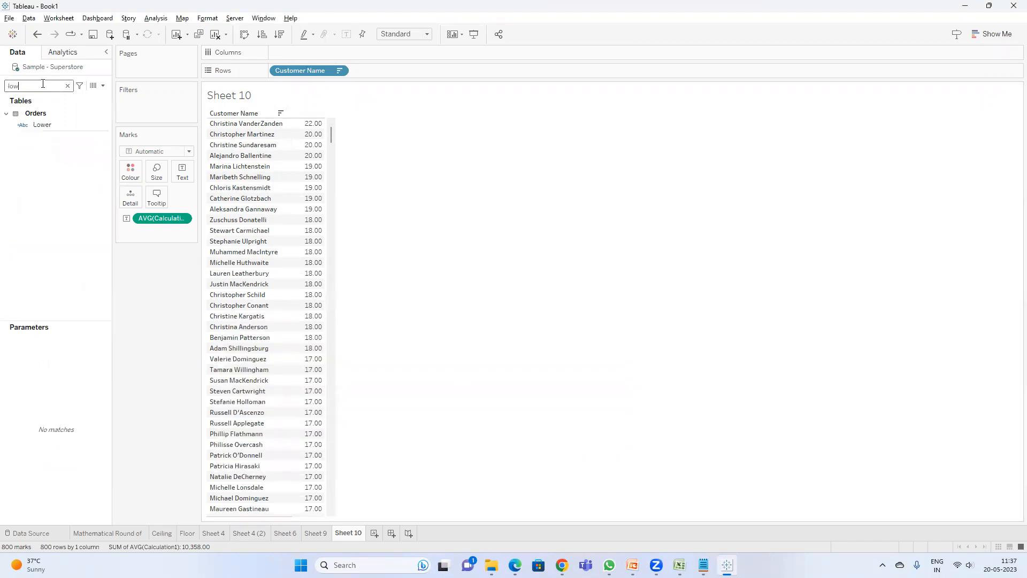
{"action": "double_click", "coordinate": [41, 124]}
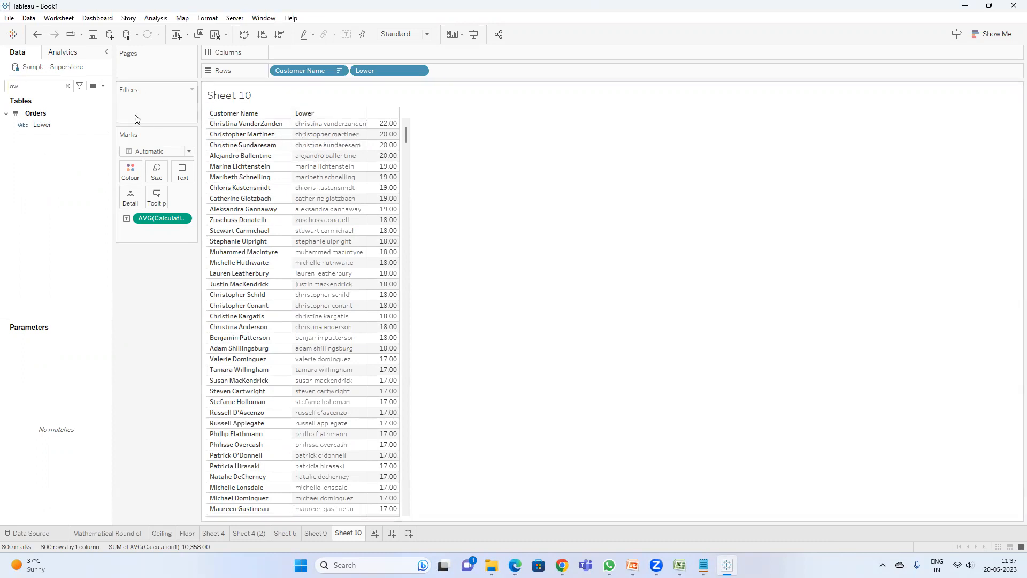
Step: Split the Lower field and add Lower - Split 1 and Lower - Split 2 to Rows
{"action": "left_click", "coordinate": [47, 124]}
{"action": "right_click", "coordinate": [47, 124]}
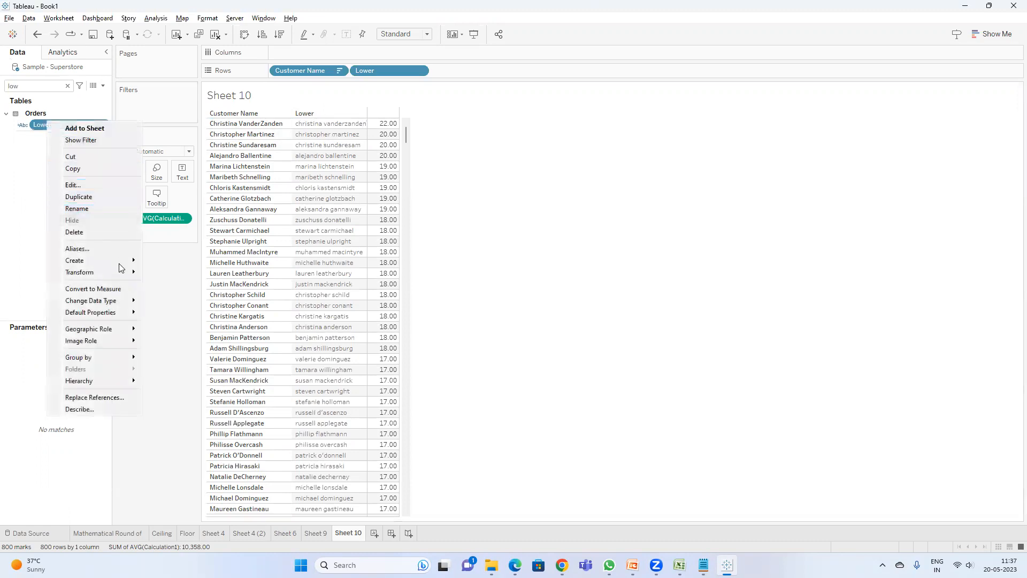
{"action": "mouse_move", "coordinate": [125, 274]}
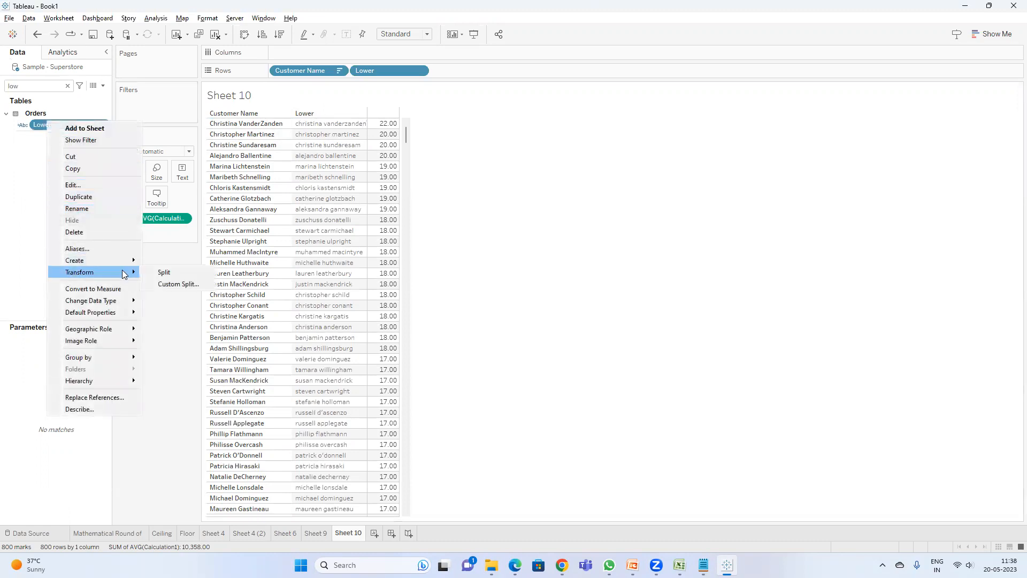
{"action": "left_click", "coordinate": [168, 272]}
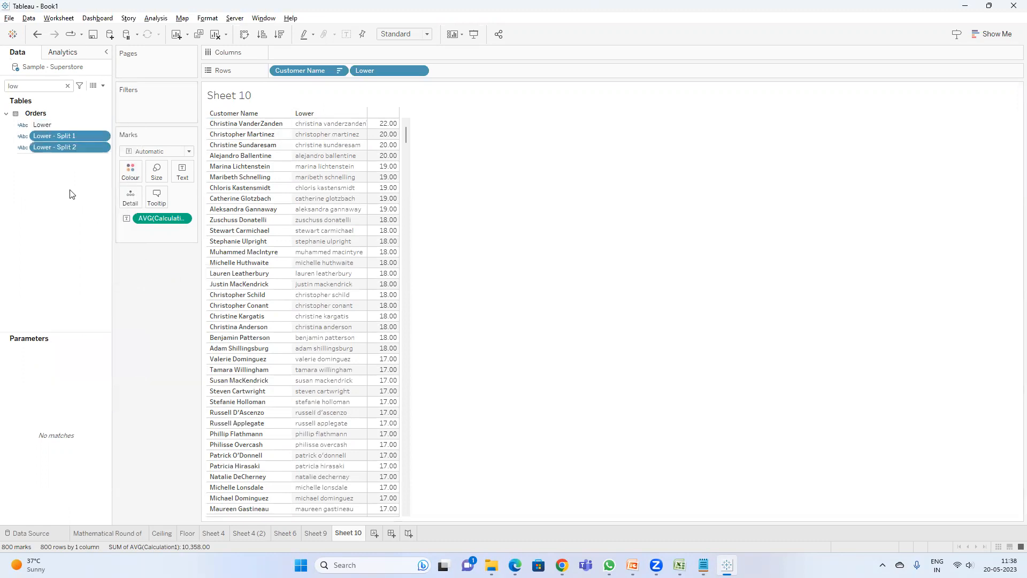
{"action": "left_click_drag", "start_coordinate": [65, 140], "coordinate": [464, 71]}
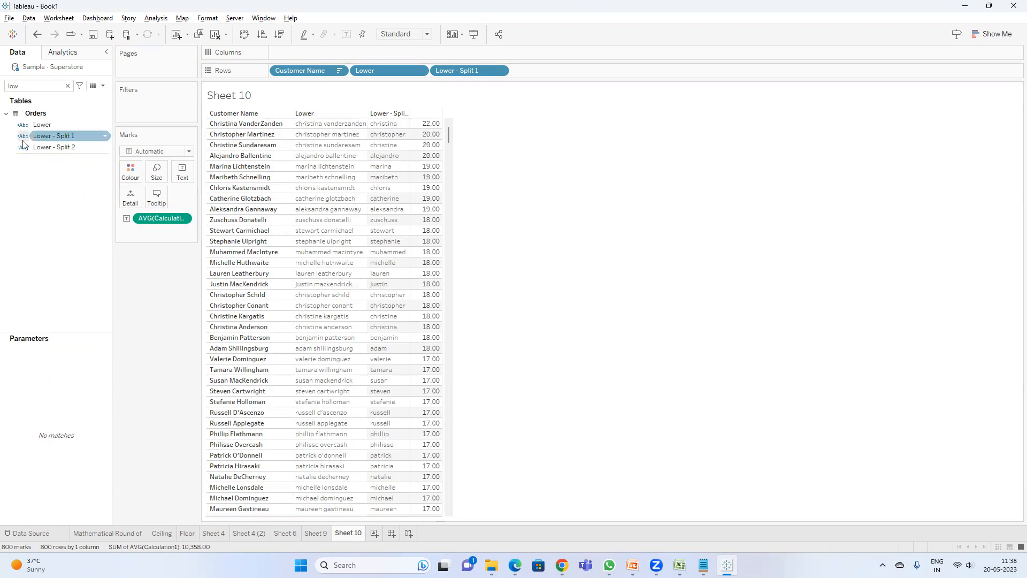
{"action": "left_click_drag", "start_coordinate": [53, 147], "coordinate": [566, 71]}
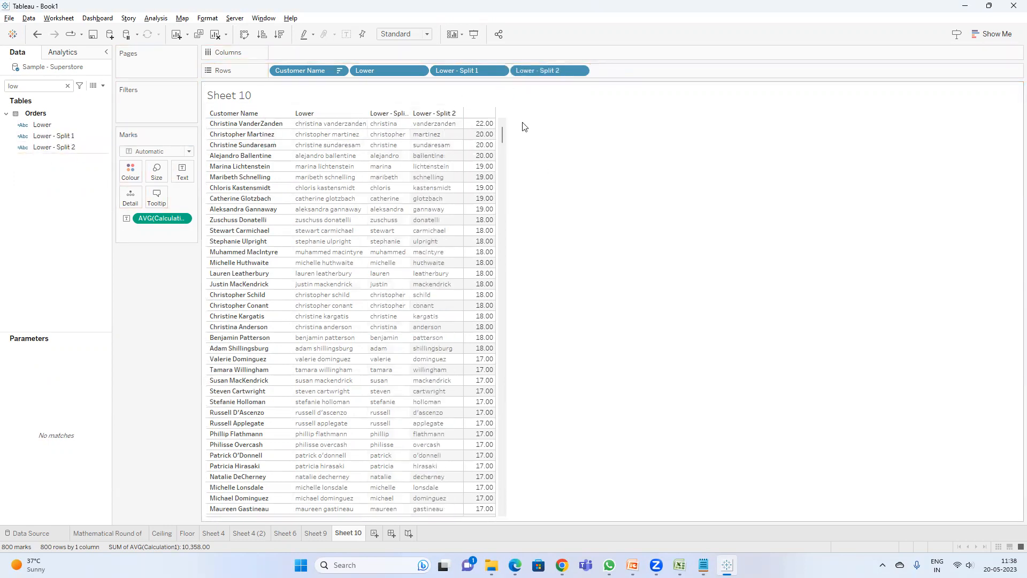
Step: Create a new calculated field starting with the formula [Lower - Split 2]+'.' followed by a new line
{"action": "left_click", "coordinate": [102, 87]}
{"action": "left_click", "coordinate": [85, 97]}
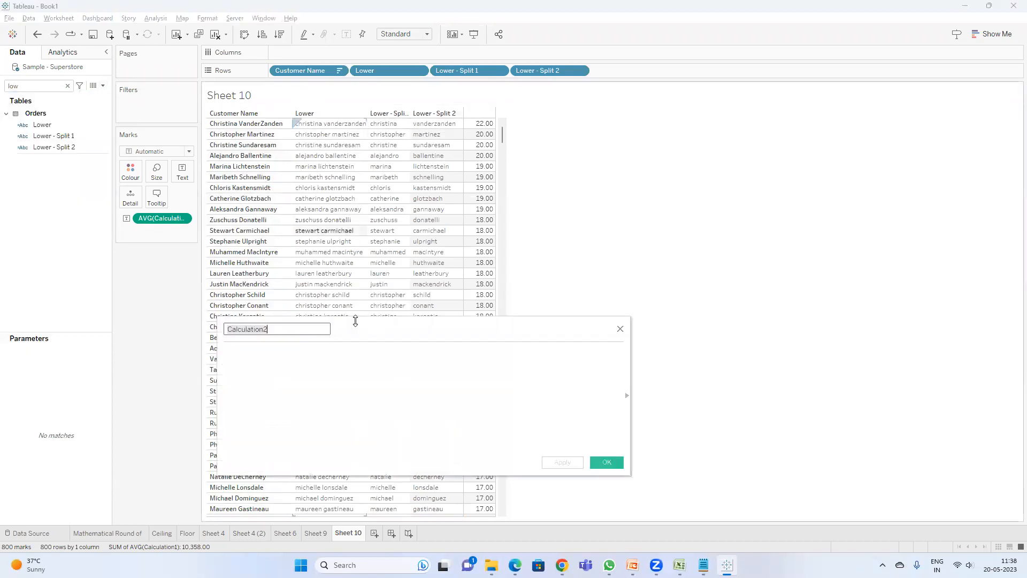
{"action": "left_click", "coordinate": [340, 364]}
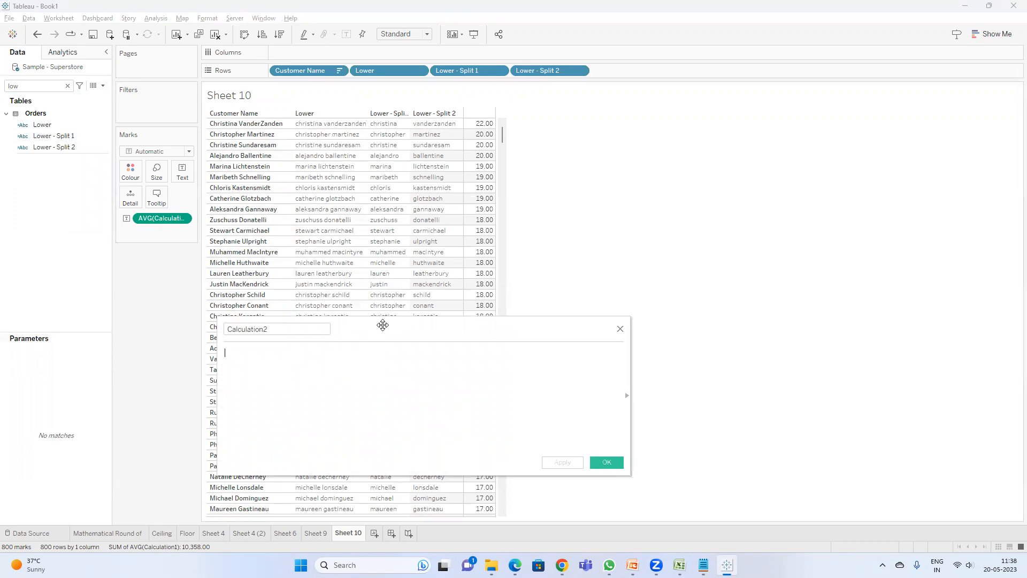
{"action": "left_click_drag", "start_coordinate": [556, 72], "coordinate": [371, 360]}
{"action": "type", "text": "+'"}
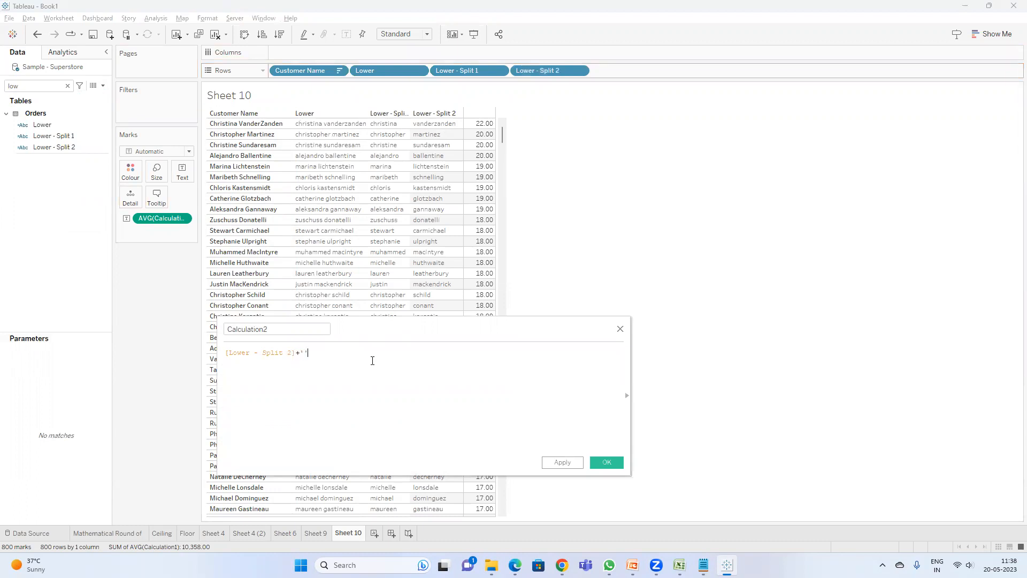
{"action": "type", "text": "."}
{"action": "key", "text": "Return"}
Step: Add a quoted organisation e-mail address string on the second line of the formula
{"action": "type", "text": "'"}
{"action": "type", "text": "sagar"}
{"action": "key", "text": "BackSpace"}
{"action": "key", "text": "BackSpace"}
{"action": "key", "text": "BackSpace"}
{"action": "key", "text": "BackSpace"}
{"action": "key", "text": "BackSpace"}
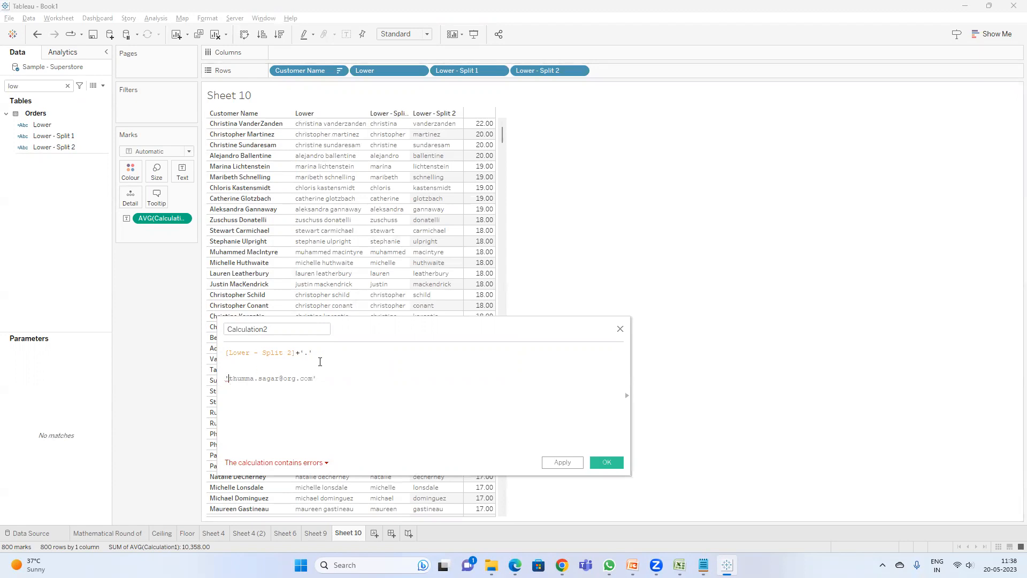
{"action": "key", "text": "Delete"}
{"action": "type", "text": "T"}
{"action": "key", "text": "BackSpace"}
{"action": "type", "text": "t"}
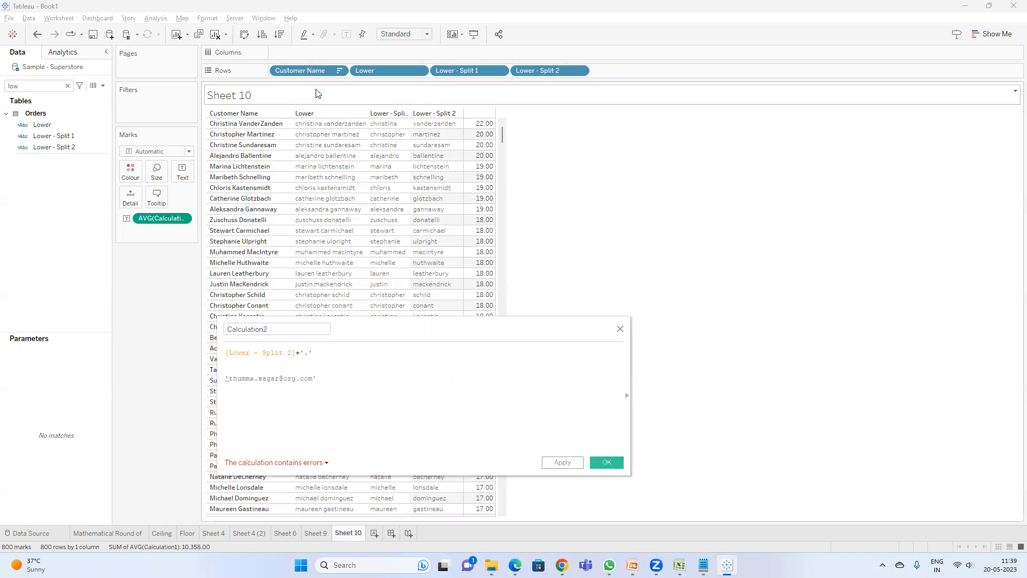
{"action": "left_click_drag", "start_coordinate": [321, 380], "coordinate": [220, 368]}
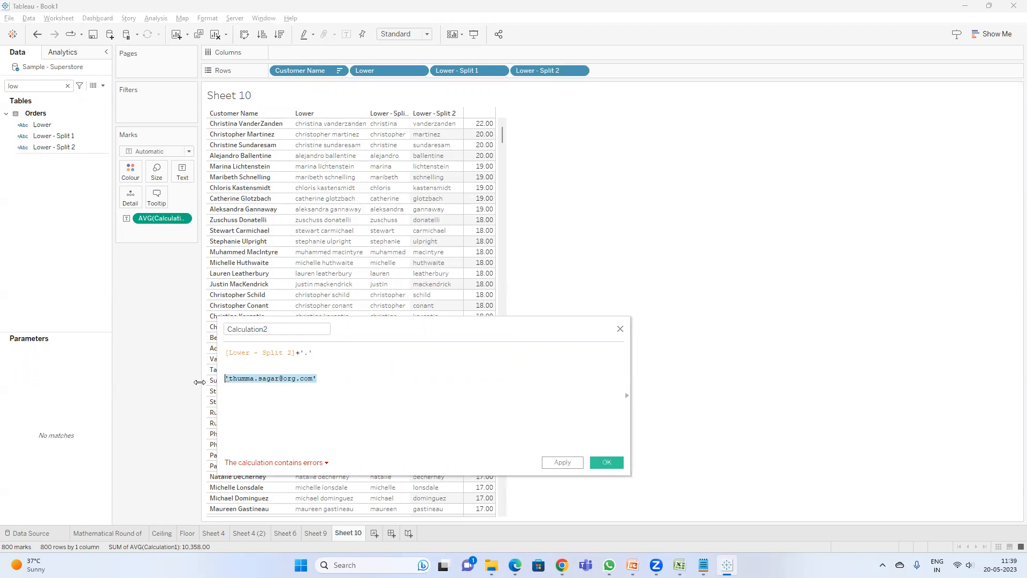
{"action": "key", "text": "BackSpace"}
{"action": "type", "text": "'"}
{"action": "type", "text": "lastn"}
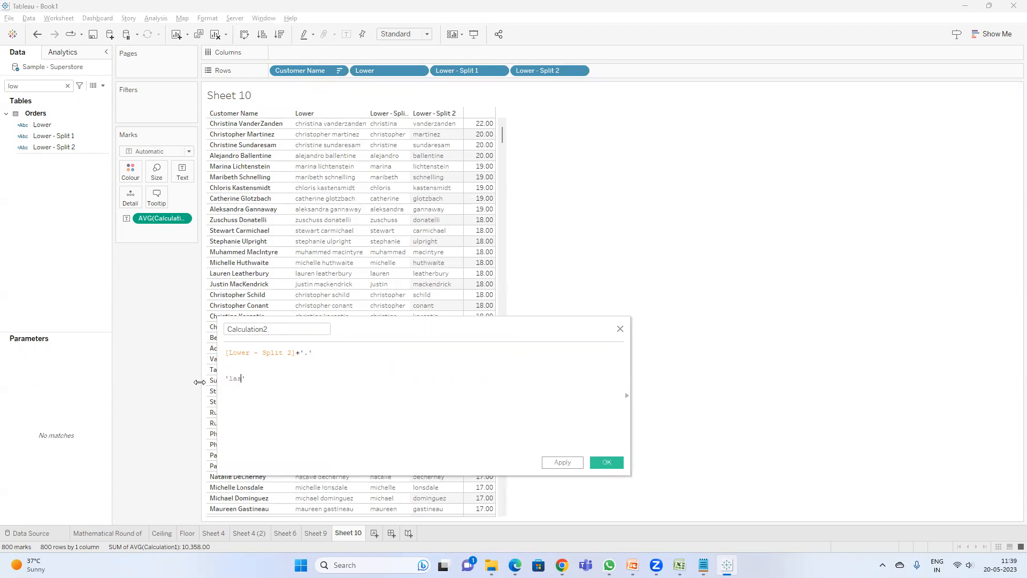
{"action": "type", "text": "ame.firstname@org.com"}
{"action": "key", "text": "Right"}
{"action": "key", "text": "Return"}
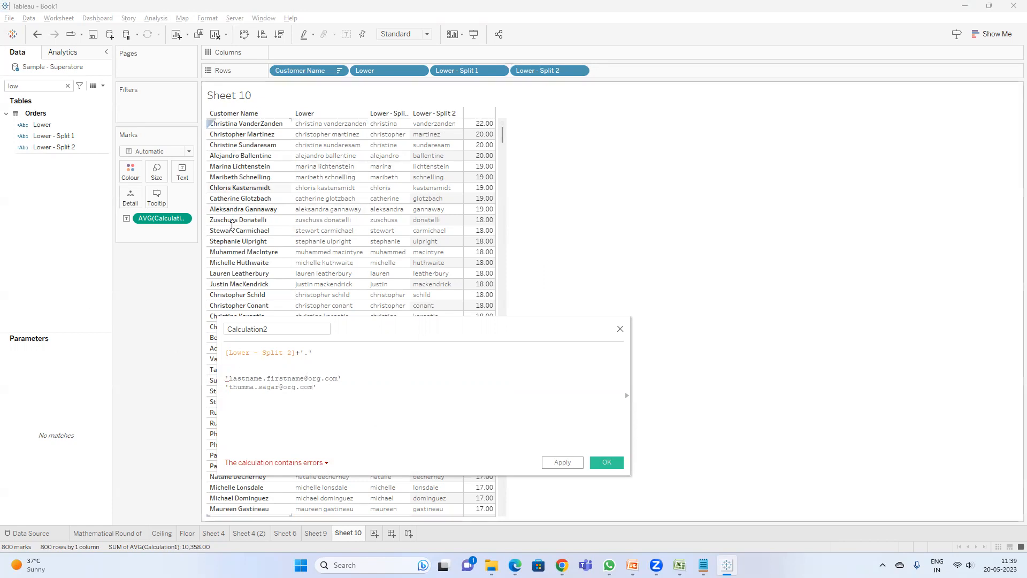
Step: Comment out both example e-mail lines with //
{"action": "left_click", "coordinate": [226, 379]}
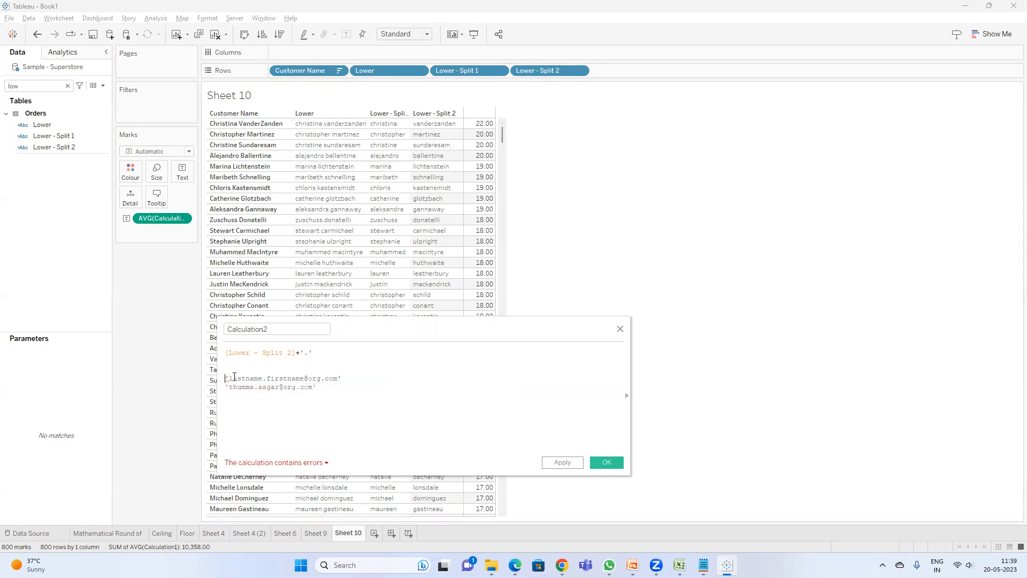
{"action": "type", "text": "//"}
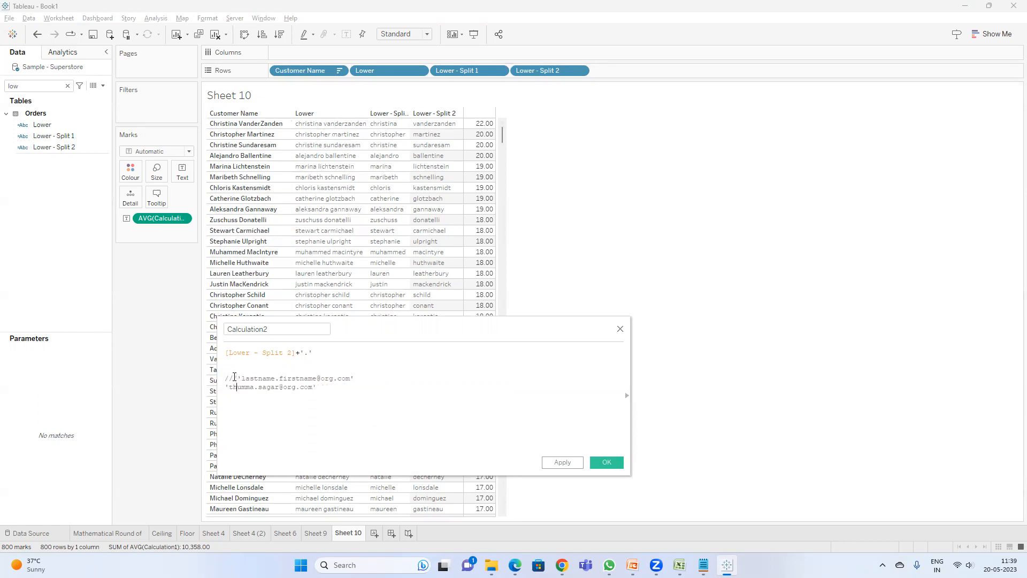
{"action": "key", "text": "Home"}
{"action": "type", "text": "//"}
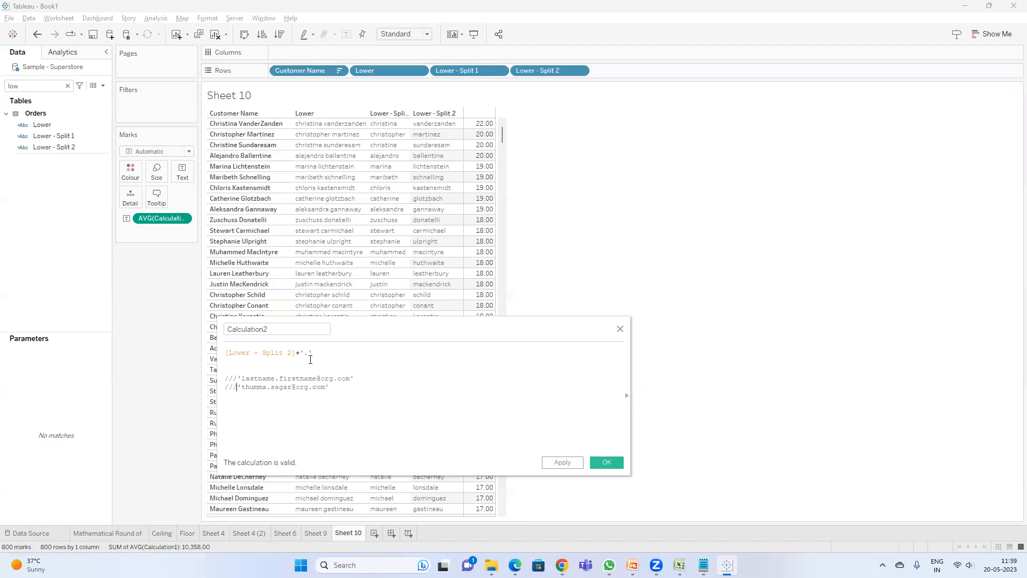
{"action": "left_click", "coordinate": [280, 374]}
{"action": "type", "text": "+"}
{"action": "left_click_drag", "start_coordinate": [463, 71], "coordinate": [374, 354]}
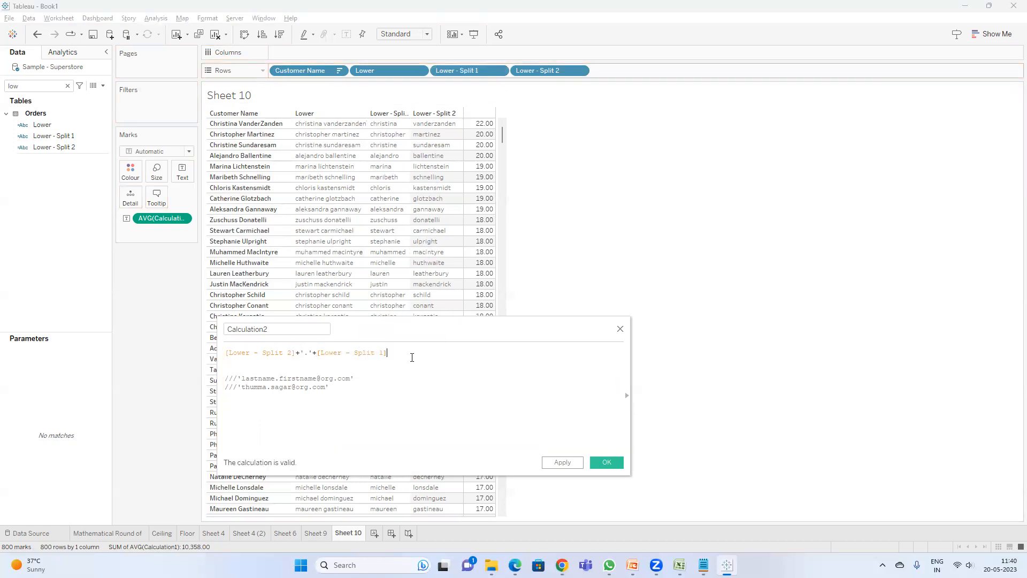
{"action": "type", "text": "+''@org.com"}
Step: Name the calculated field Email ID and save it
{"action": "double_click", "coordinate": [282, 327]}
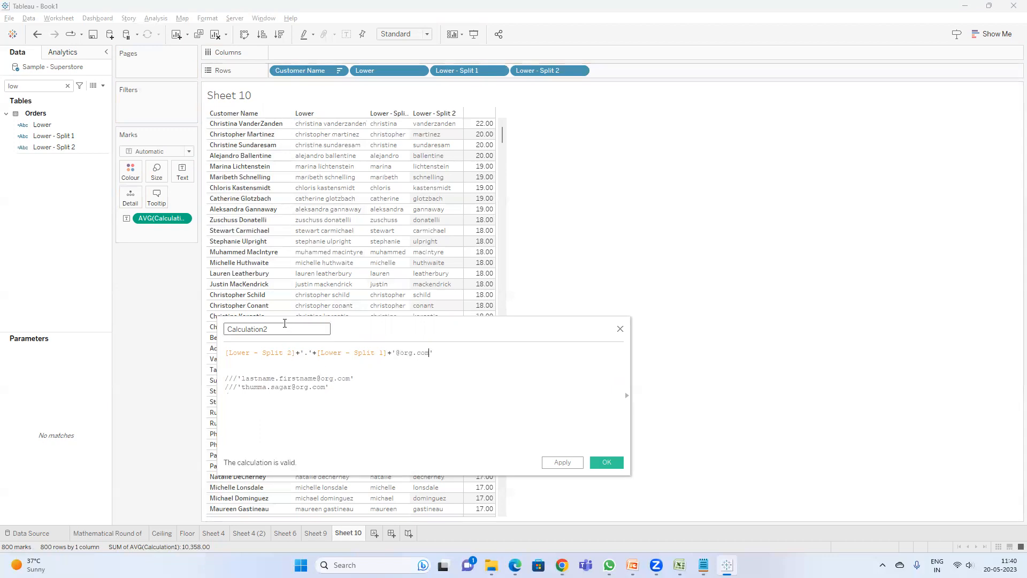
{"action": "type", "text": "Email ID"}
{"action": "left_click", "coordinate": [600, 461]}
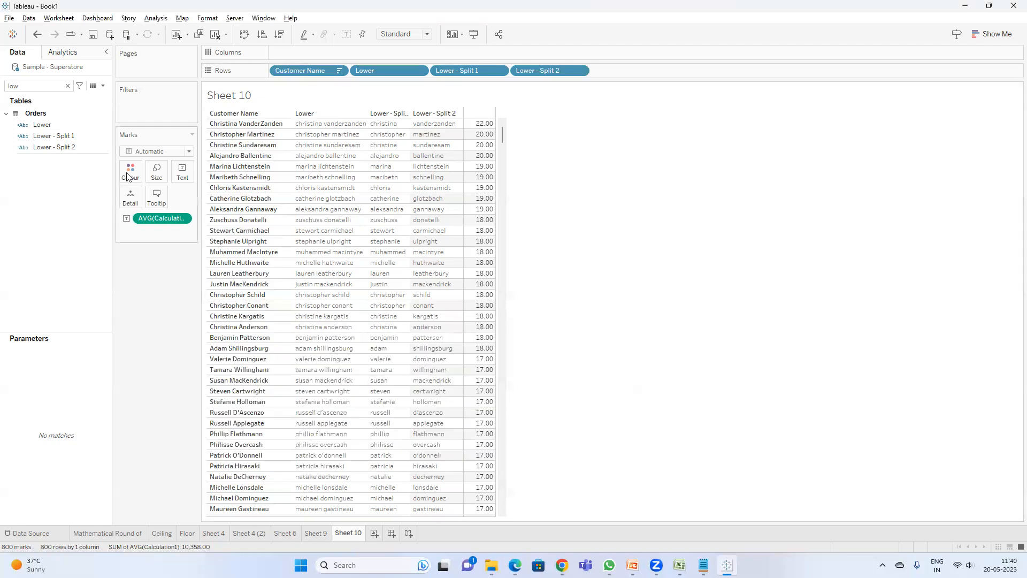
Step: Search the data pane for emai, add Email ID to Rows, and widen its column in the view
{"action": "left_click", "coordinate": [27, 86]}
{"action": "key", "text": "BackSpace"}
{"action": "key", "text": "BackSpace"}
{"action": "key", "text": "BackSpace"}
{"action": "type", "text": "emai"}
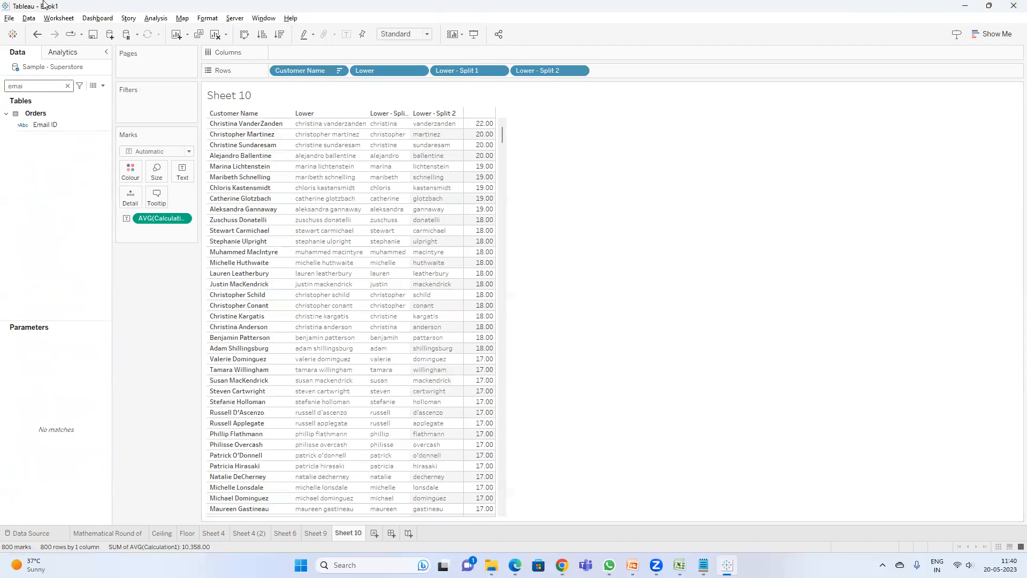
{"action": "left_click", "coordinate": [45, 128]}
{"action": "double_click", "coordinate": [44, 127]}
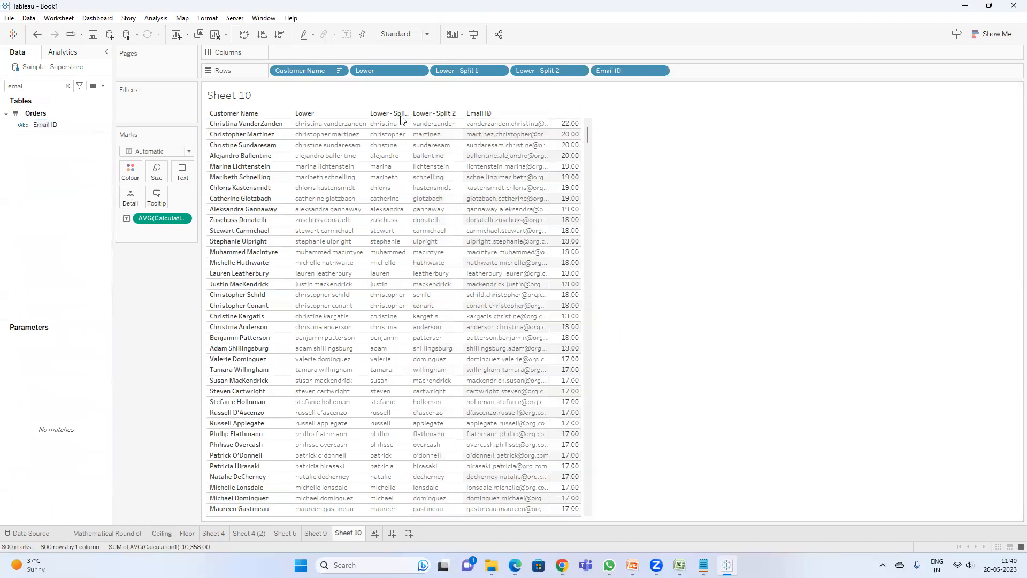
{"action": "left_click_drag", "start_coordinate": [547, 178], "coordinate": [784, 185]}
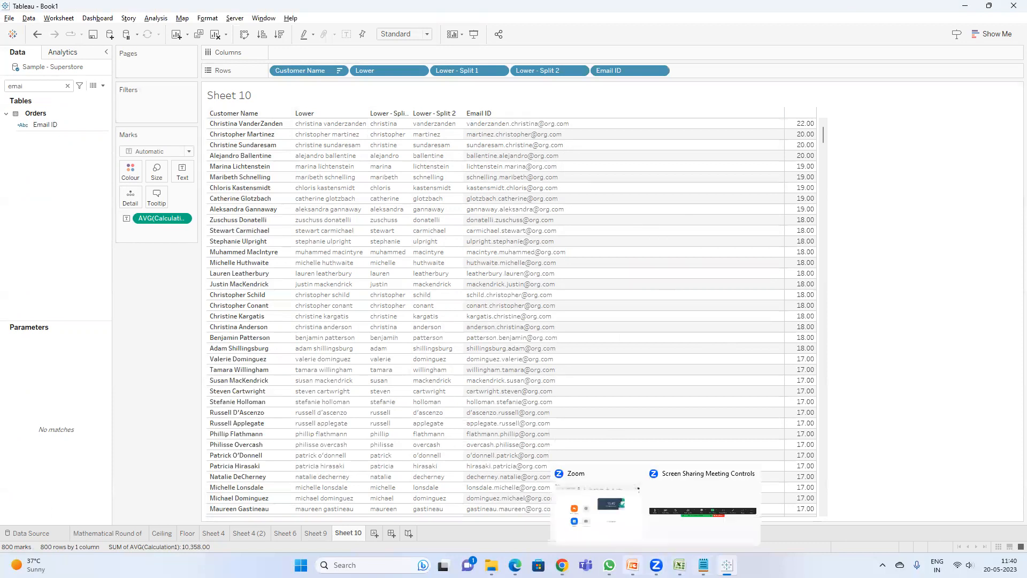
Step: Switch to the PowerPoint presentation and go to the slide covering LTRIM and MAX
{"action": "mouse_move", "coordinate": [610, 566]}
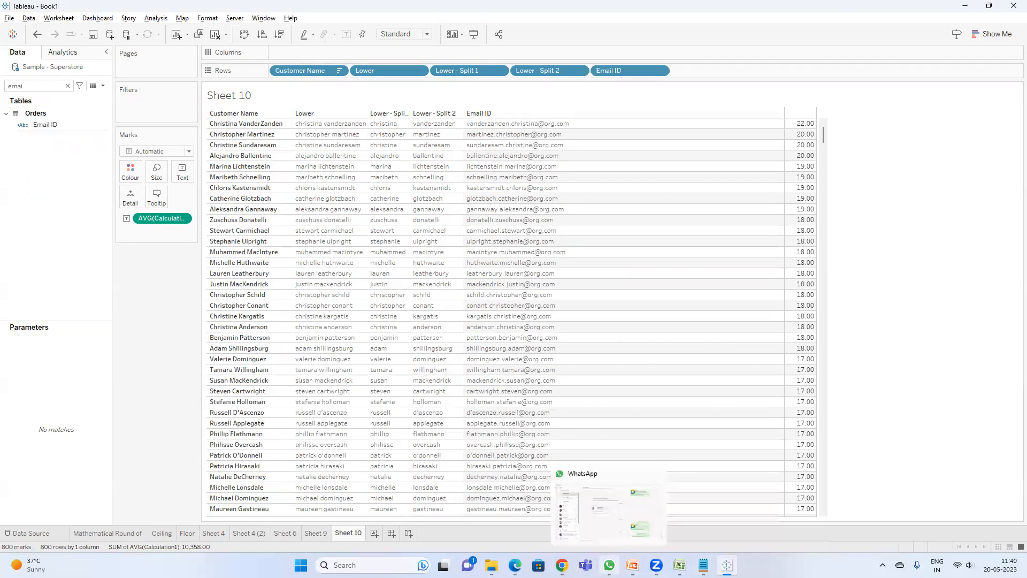
{"action": "left_click", "coordinate": [632, 565]}
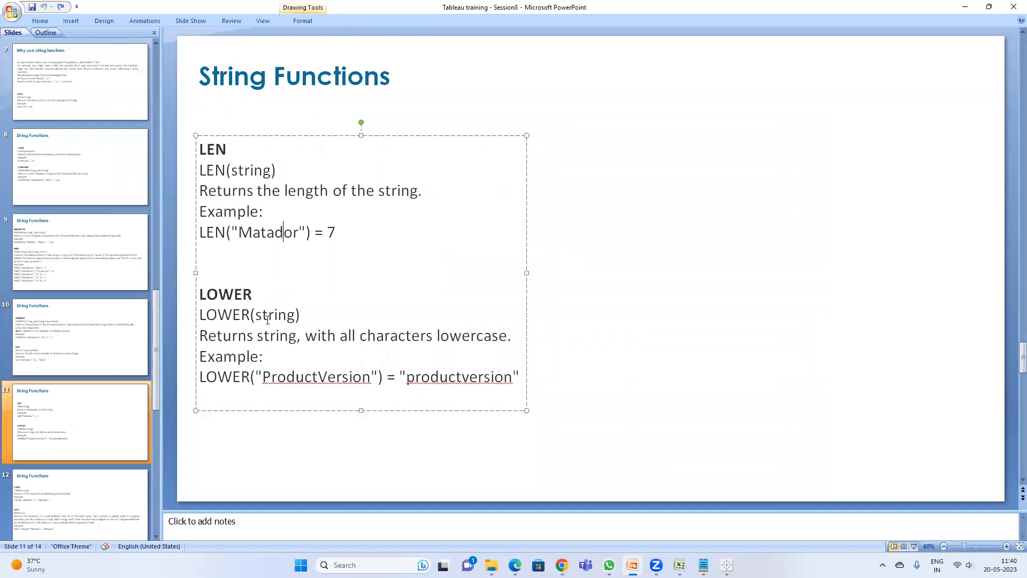
{"action": "left_click", "coordinate": [966, 7]}
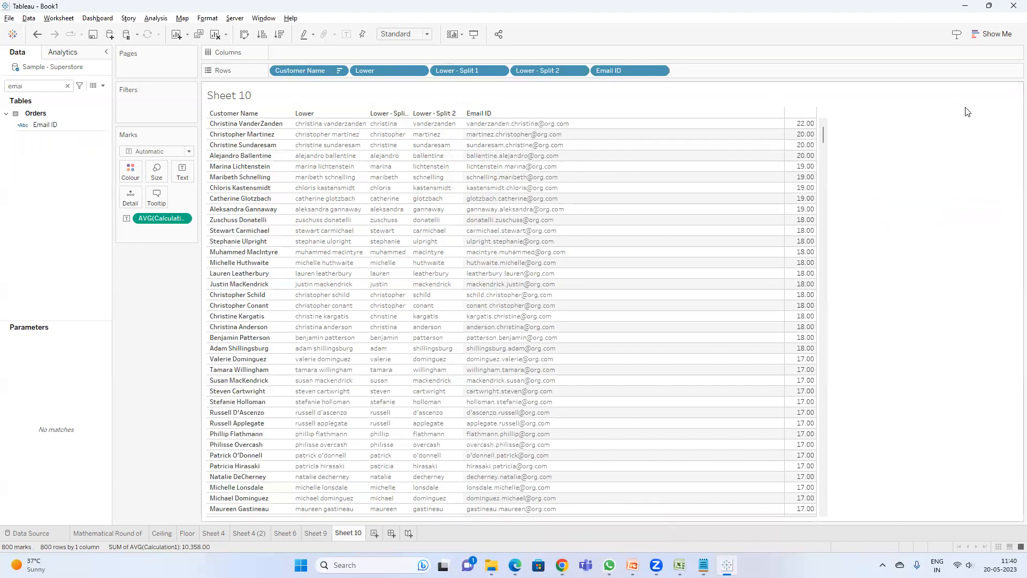
{"action": "mouse_move", "coordinate": [802, 150]}
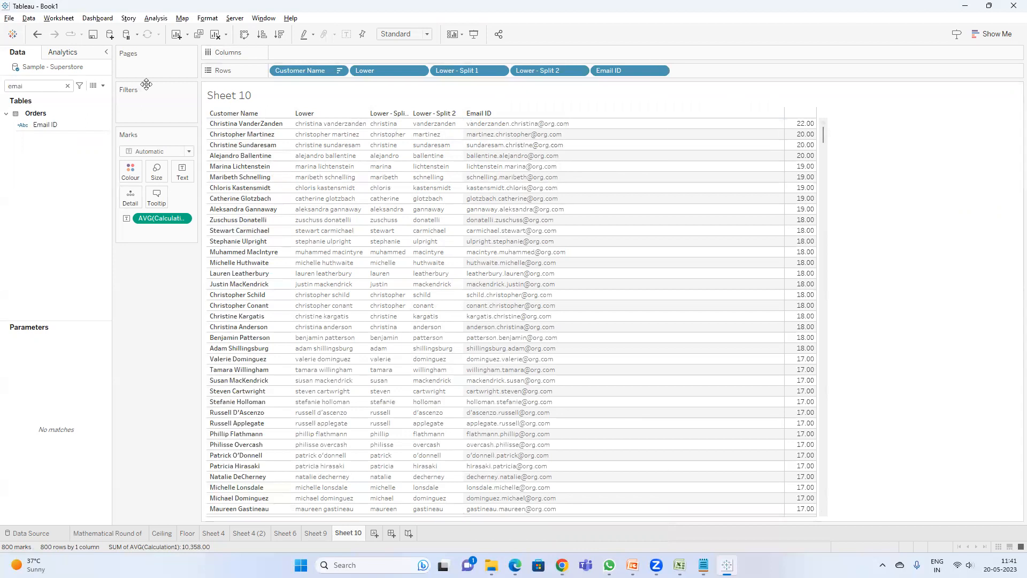
{"action": "left_click", "coordinate": [970, 8]}
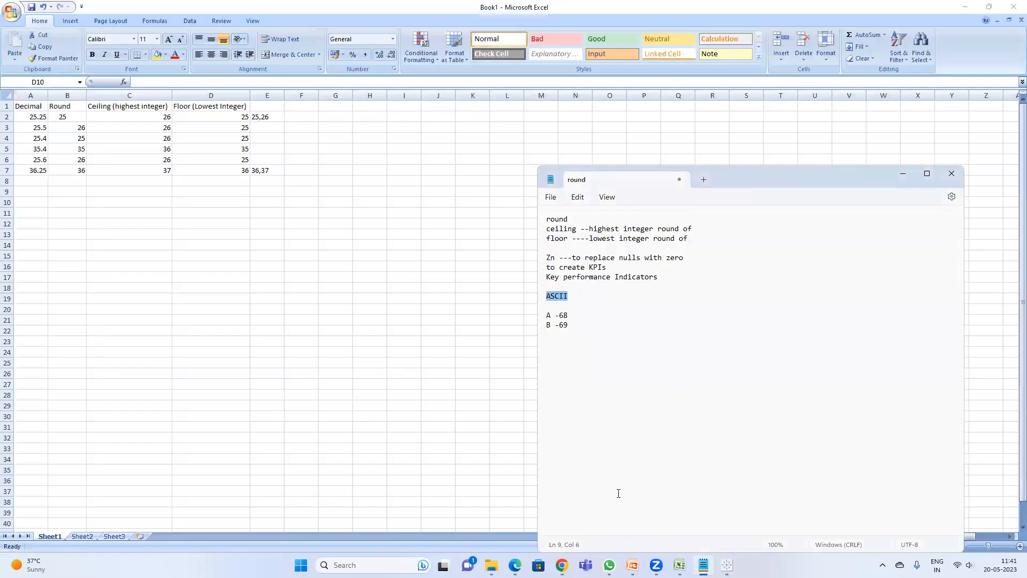
{"action": "left_click", "coordinate": [616, 524]}
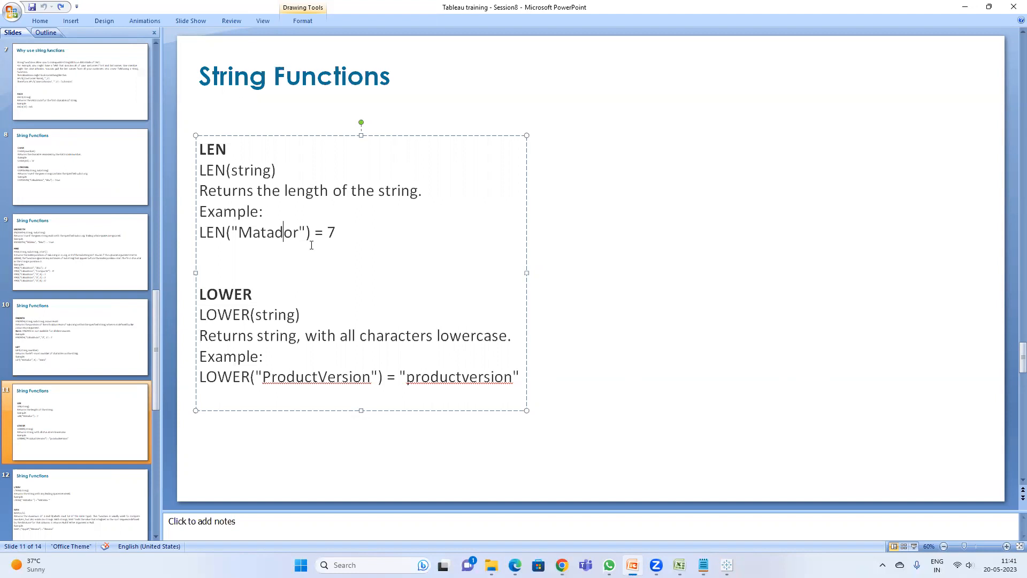
{"action": "left_click", "coordinate": [66, 499]}
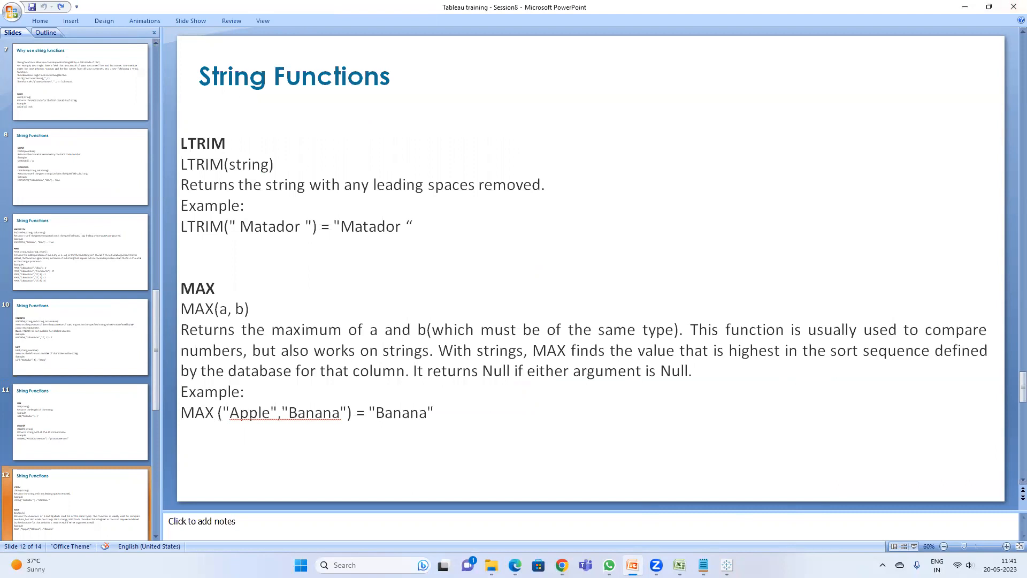
Step: Switch to the Session 8 workbook in Excel and insert a blank column before Measure Names
{"action": "mouse_move", "coordinate": [679, 565]}
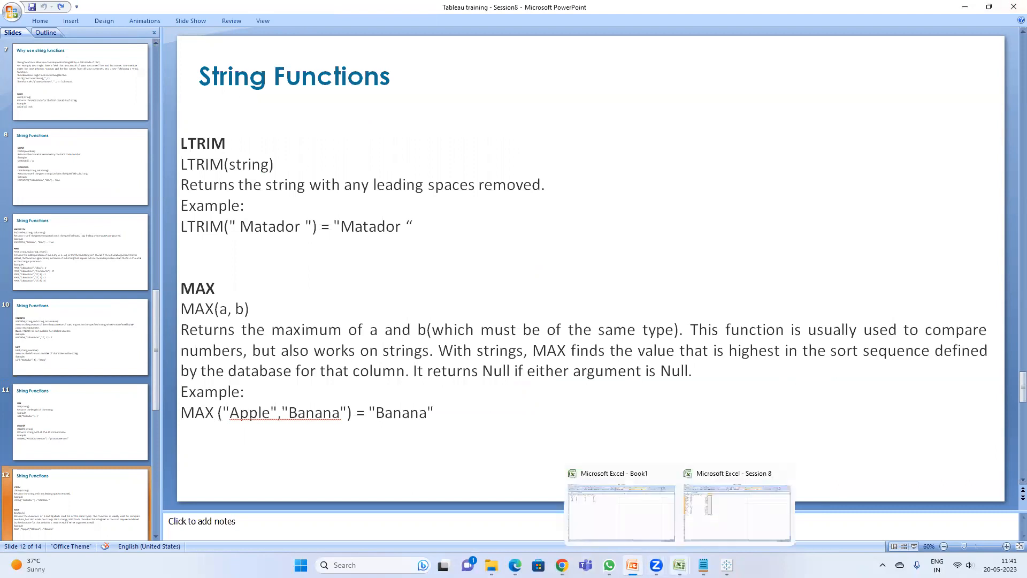
{"action": "left_click", "coordinate": [734, 519]}
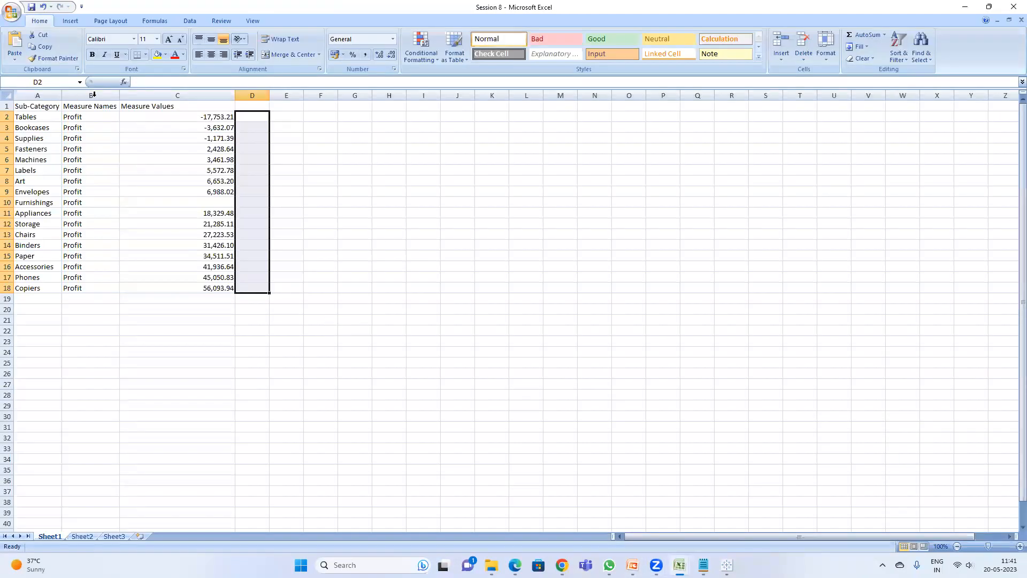
{"action": "left_click", "coordinate": [93, 95]}
{"action": "right_click", "coordinate": [91, 97]}
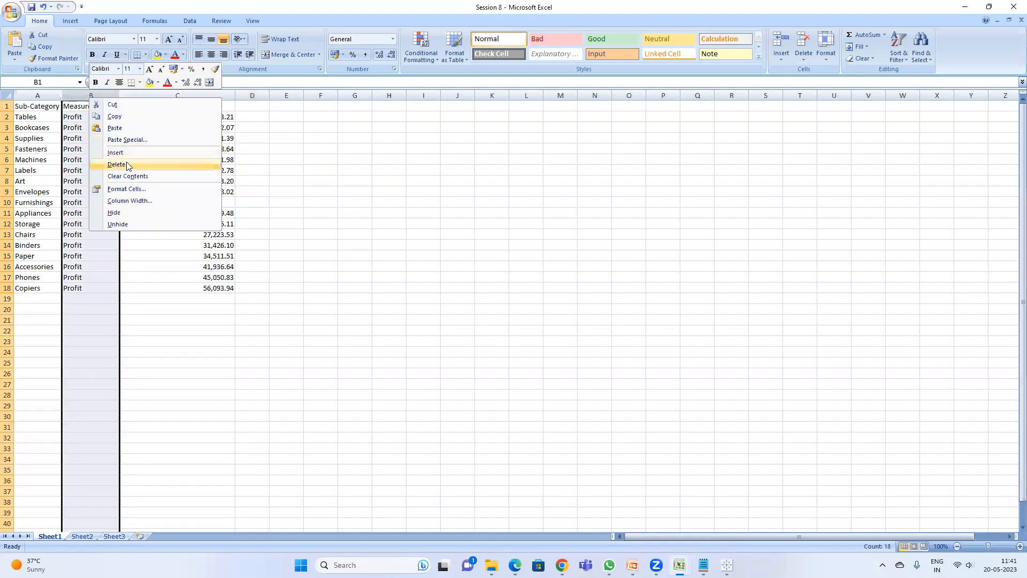
{"action": "left_click", "coordinate": [126, 152]}
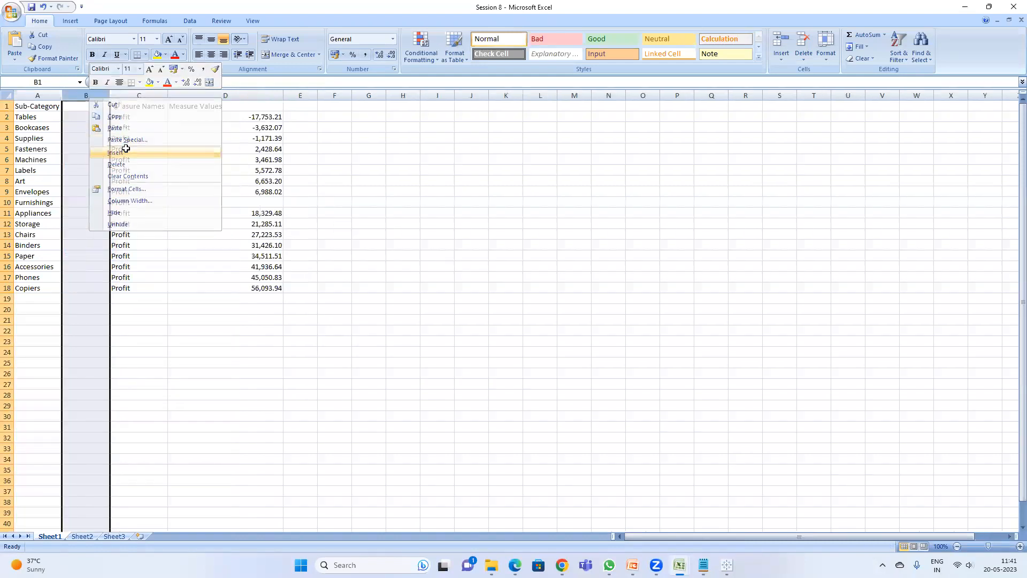
Step: Enter the header Sub-Category(test) in the new column and autofit its width
{"action": "left_click", "coordinate": [88, 105]}
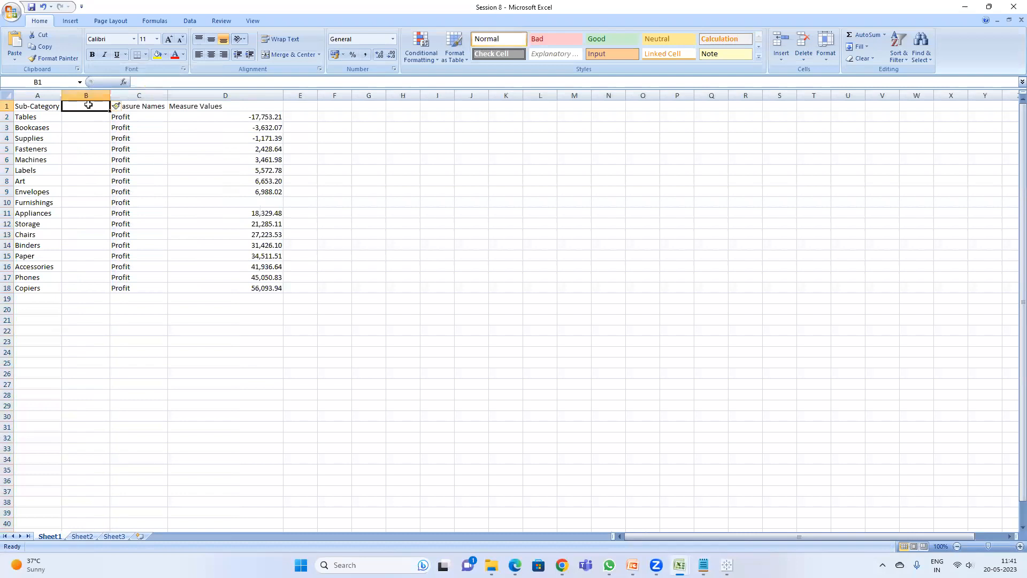
{"action": "type", "text": "Su"}
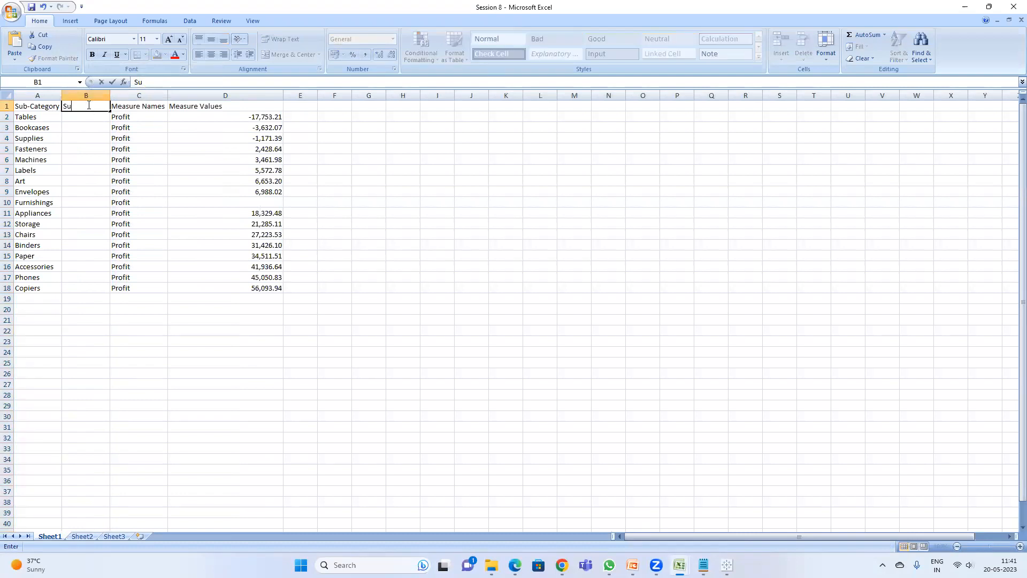
{"action": "type", "text": "b-Category(test"}
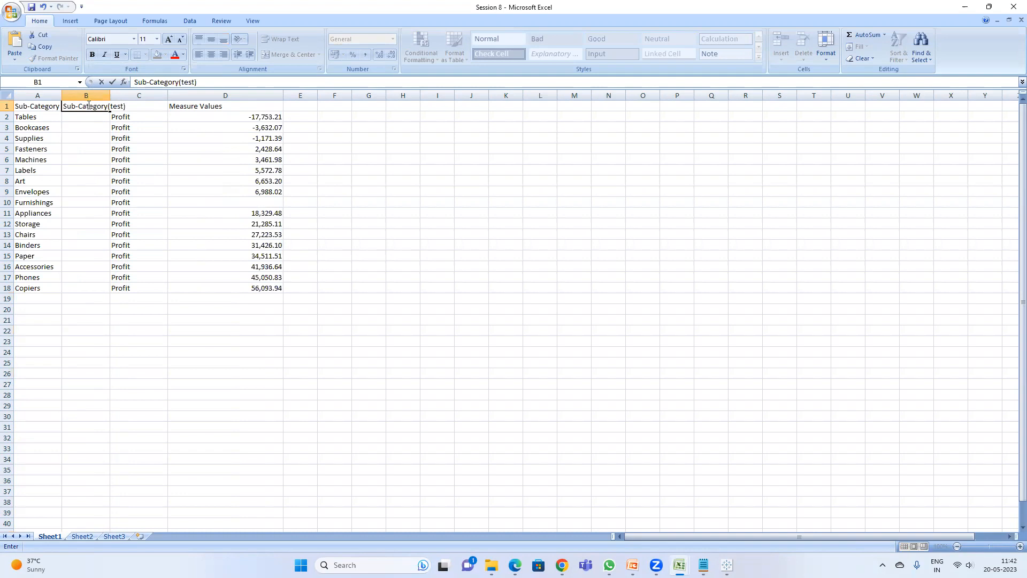
{"action": "key", "text": "Return"}
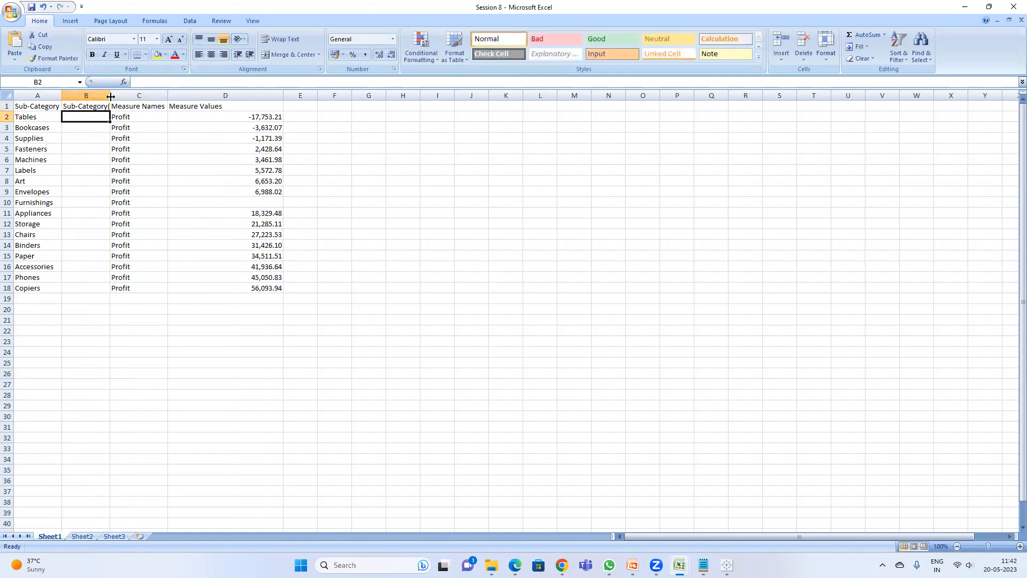
{"action": "double_click", "coordinate": [111, 97]}
Step: Copy the Sub-Category values A2:A18 into the Sub-Category(test) column
{"action": "left_click_drag", "start_coordinate": [33, 116], "coordinate": [34, 288]}
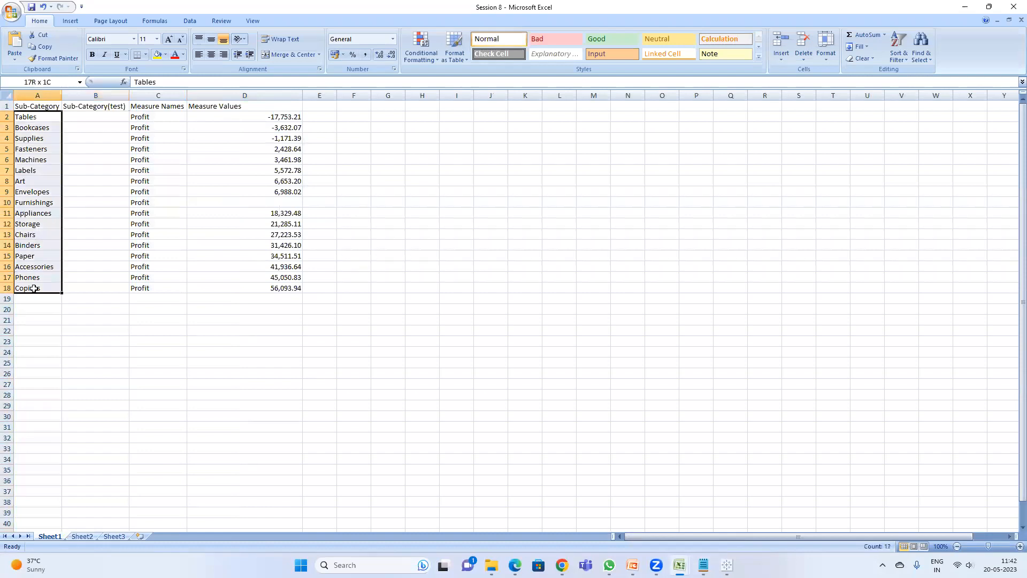
{"action": "key", "text": "ctrl+c"}
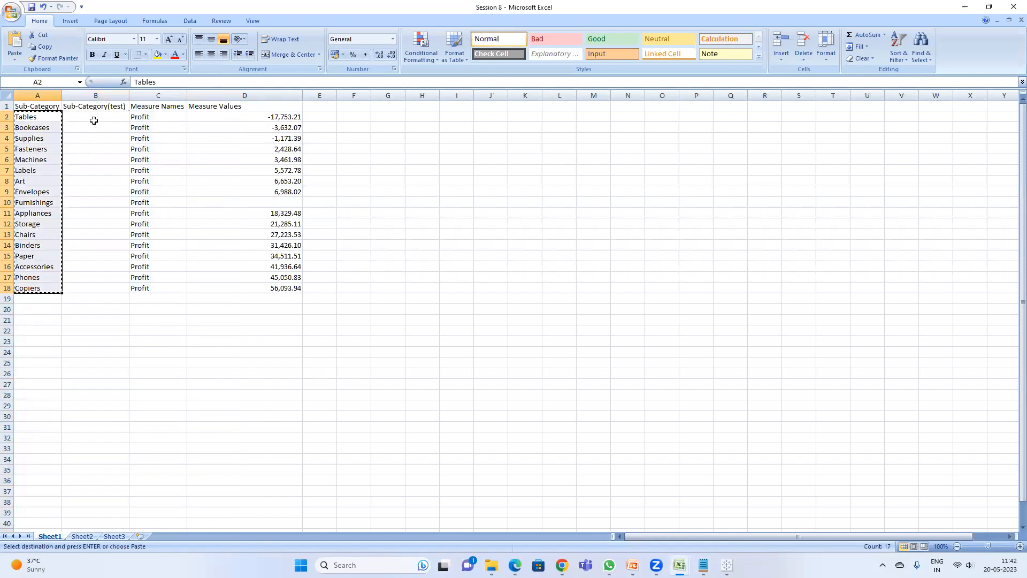
{"action": "left_click", "coordinate": [93, 121]}
{"action": "key", "text": "ctrl+v"}
{"action": "key", "text": "Escape"}
Step: Add leading spaces before Tables, Bookcases and Fasteners in the Sub-Category(test) column
{"action": "double_click", "coordinate": [86, 118]}
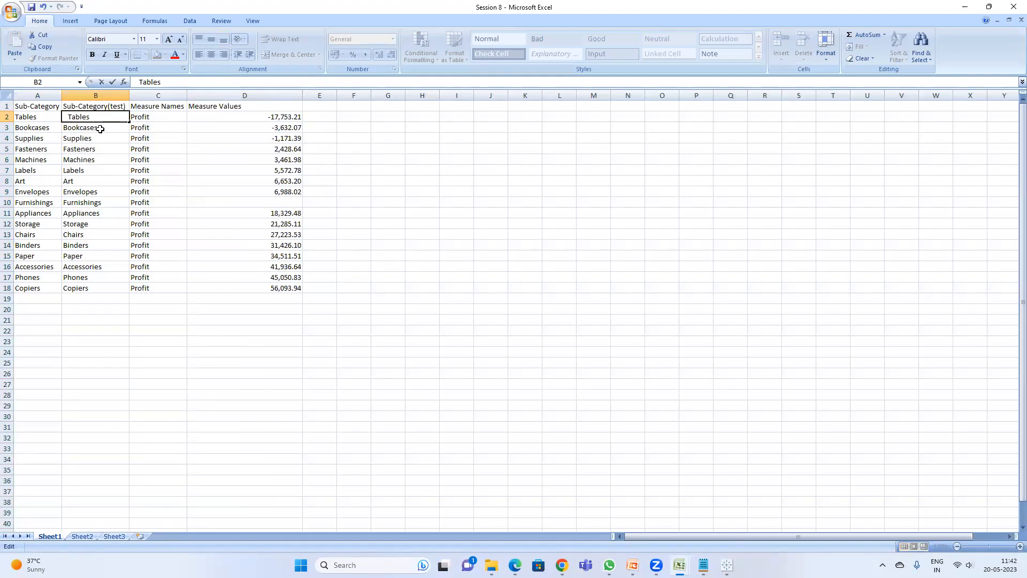
{"action": "key", "text": "Return"}
{"action": "double_click", "coordinate": [101, 129]}
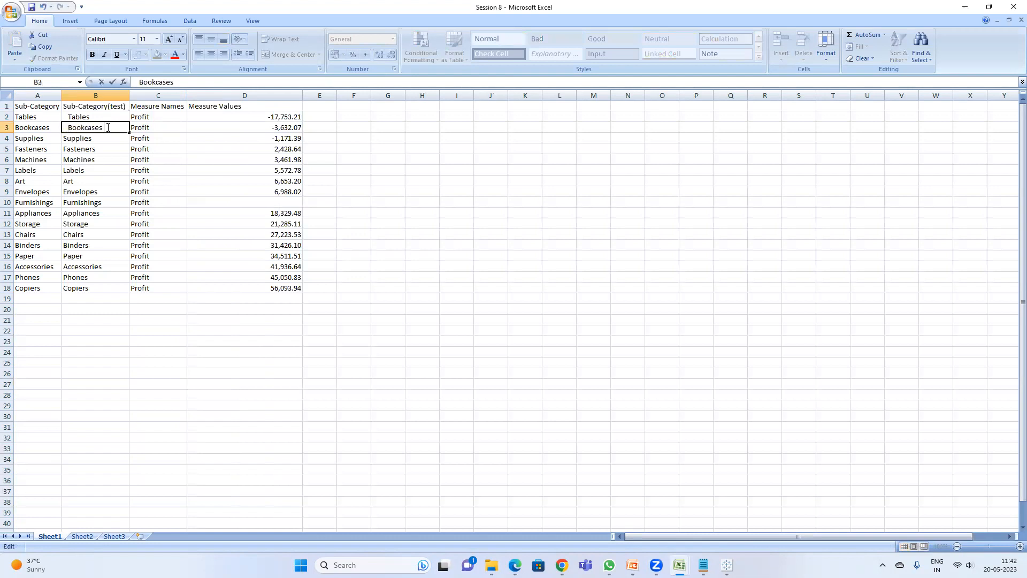
{"action": "left_click", "coordinate": [86, 139]}
{"action": "double_click", "coordinate": [99, 139]}
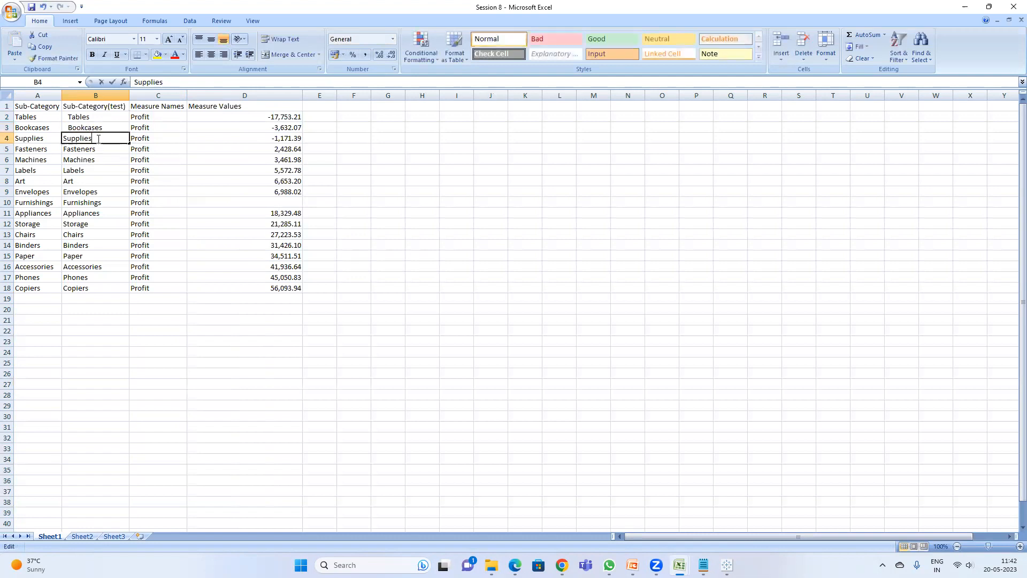
{"action": "left_click", "coordinate": [97, 145]}
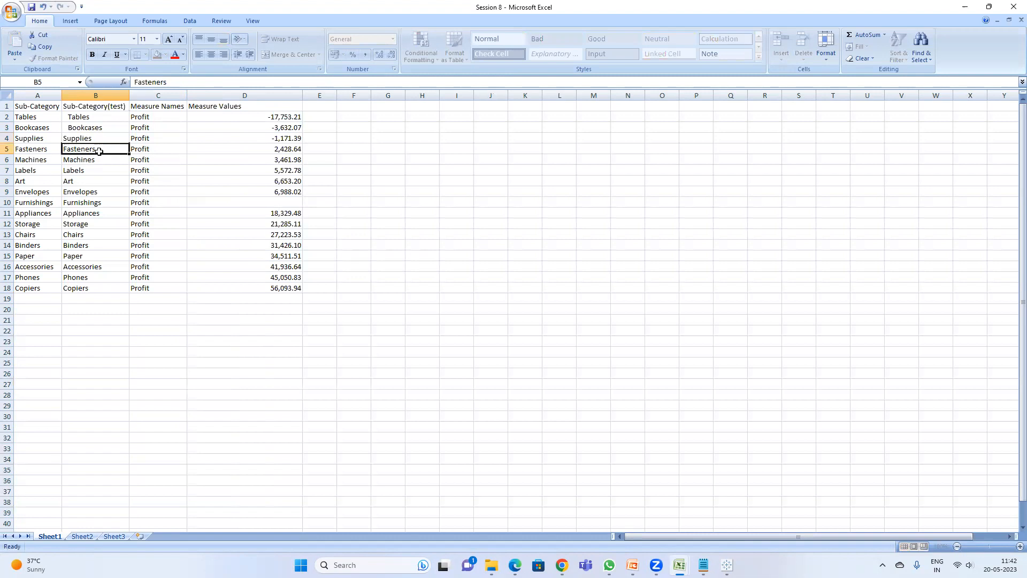
{"action": "left_click", "coordinate": [60, 150]}
{"action": "left_click", "coordinate": [63, 150]}
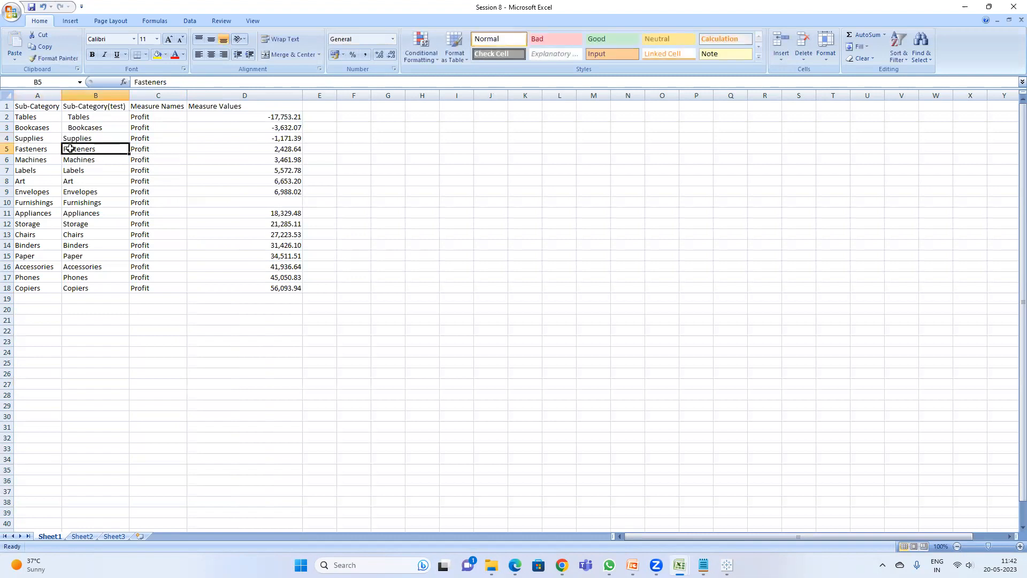
{"action": "double_click", "coordinate": [65, 148]}
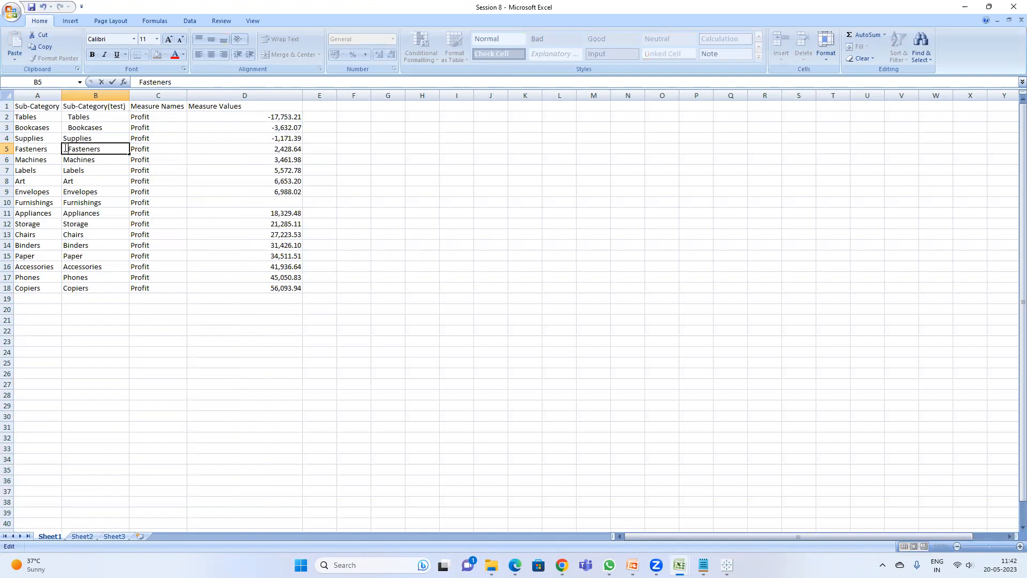
{"action": "key", "text": "Return"}
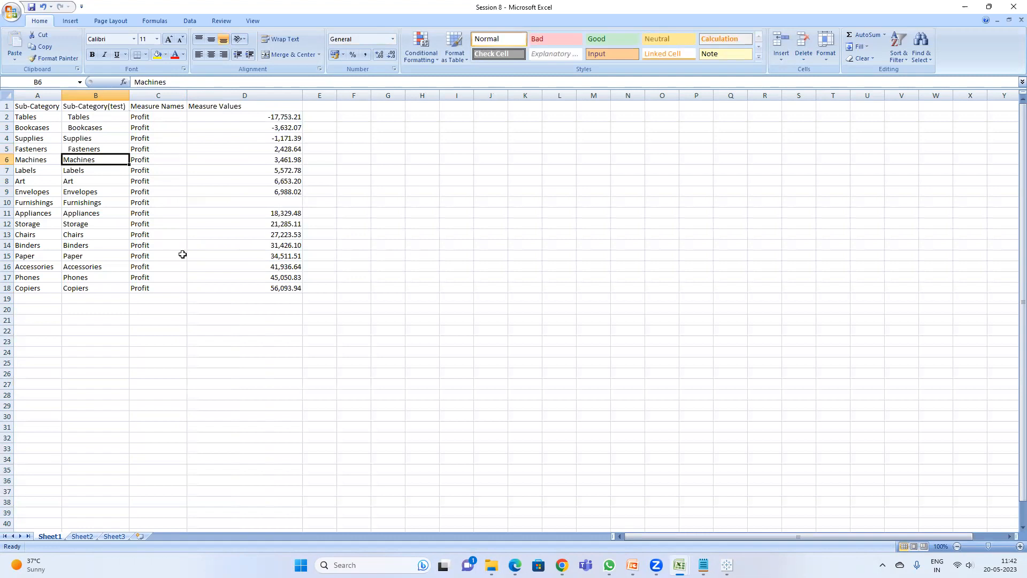
Step: Add leading spaces before Labels and Envelopes in the Sub-Category(test) column
{"action": "double_click", "coordinate": [84, 170]}
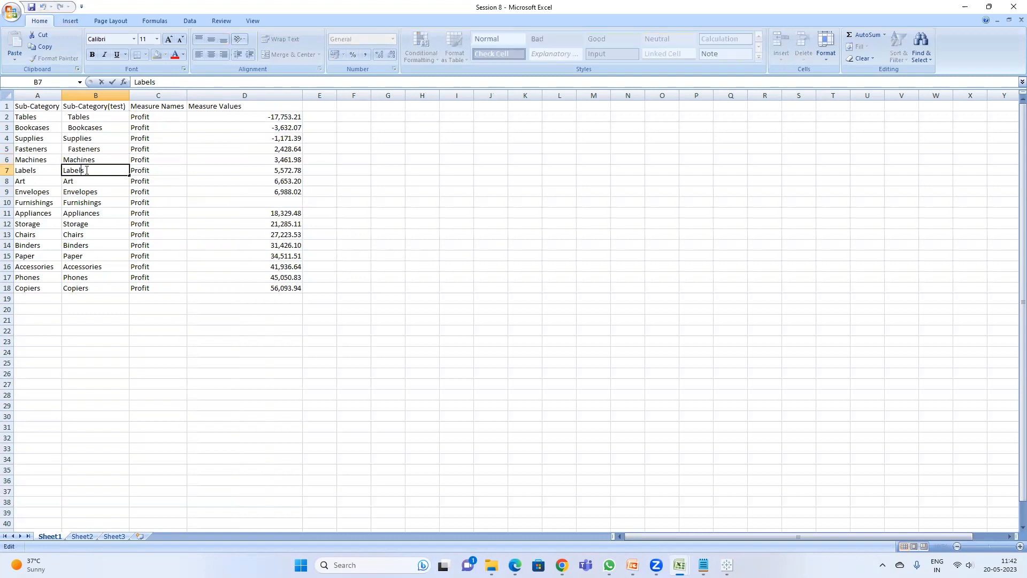
{"action": "left_click", "coordinate": [65, 170]}
{"action": "left_click", "coordinate": [91, 185]}
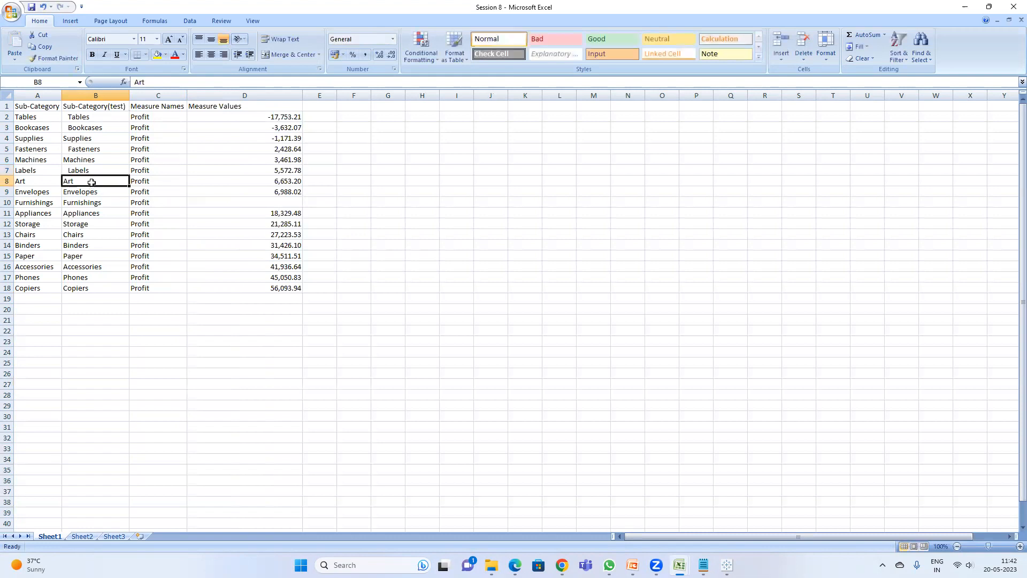
{"action": "double_click", "coordinate": [91, 182]}
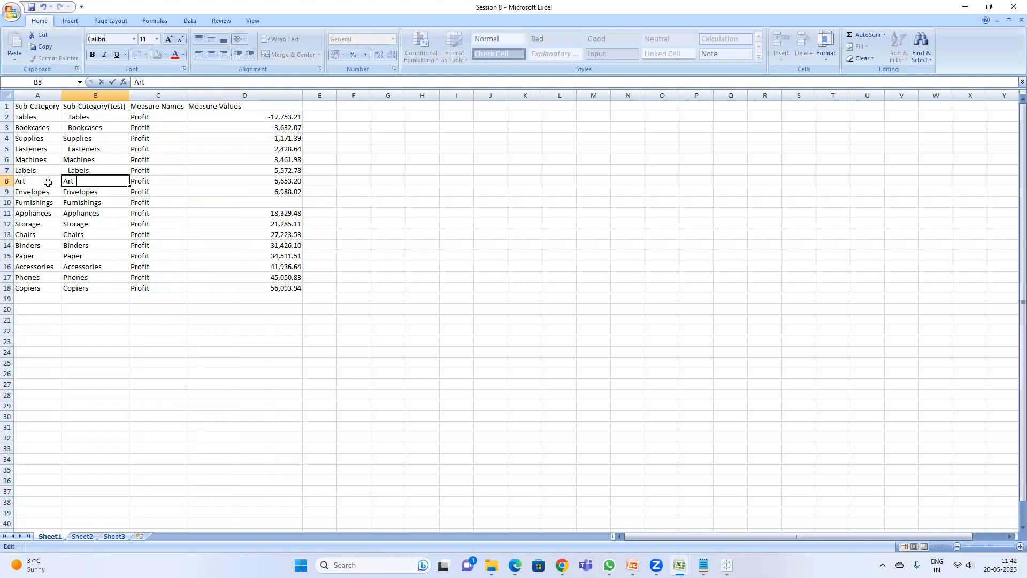
{"action": "left_click", "coordinate": [92, 192]}
{"action": "double_click", "coordinate": [63, 192]}
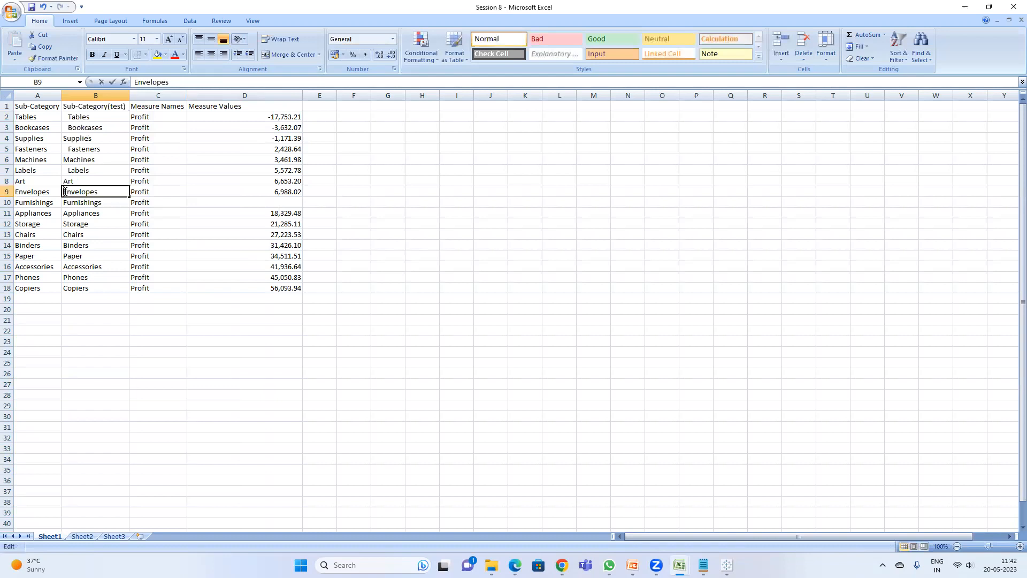
{"action": "left_click", "coordinate": [119, 234]}
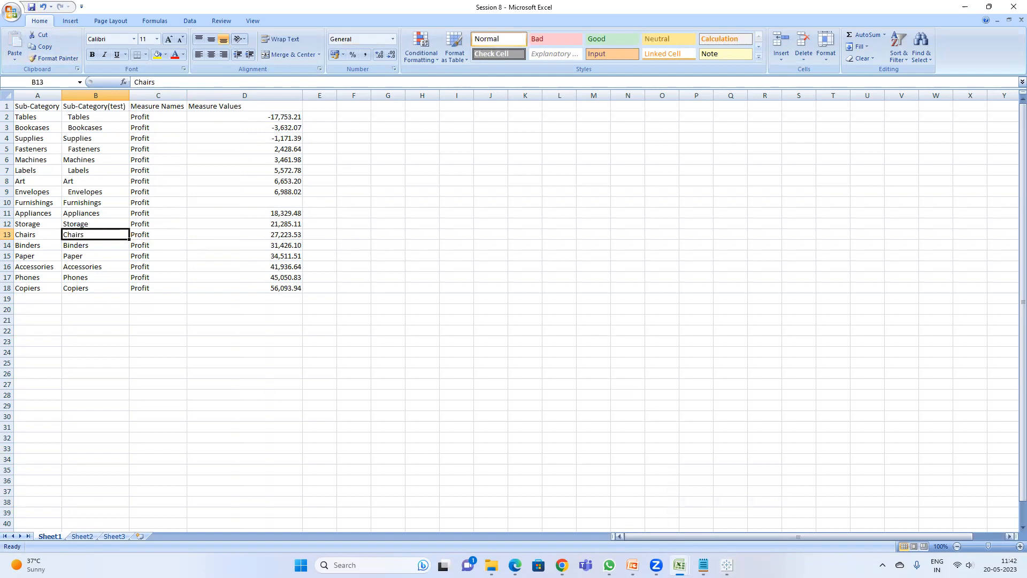
Step: Switch to Tableau and add a new blank worksheet
{"action": "mouse_move", "coordinate": [727, 565]}
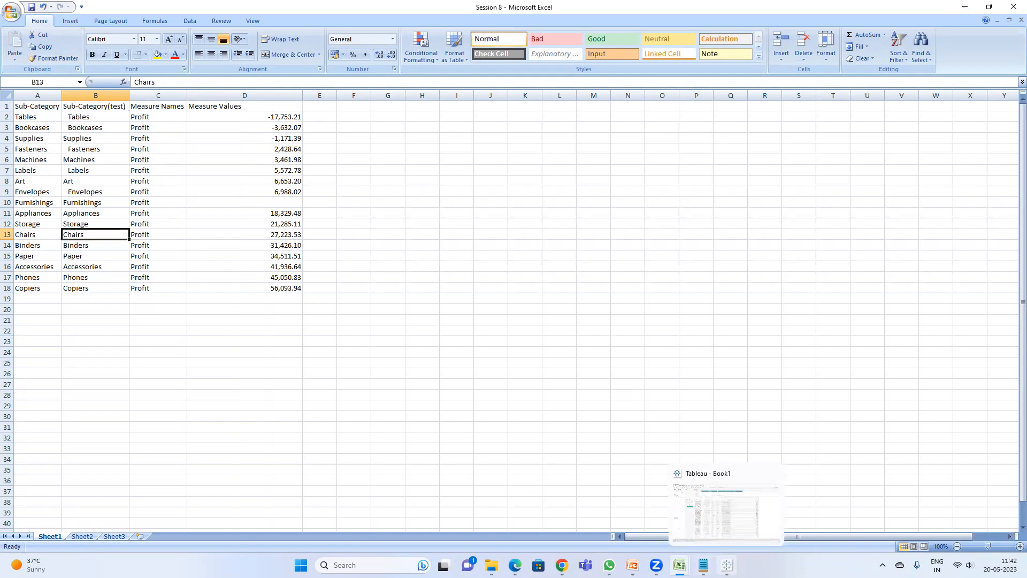
{"action": "left_click", "coordinate": [727, 565]}
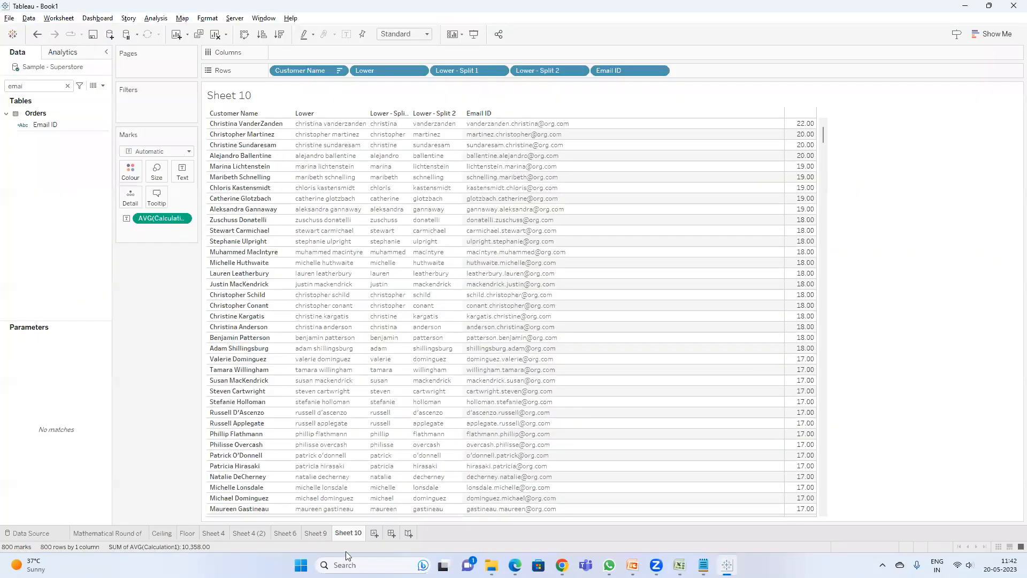
{"action": "left_click", "coordinate": [376, 533]}
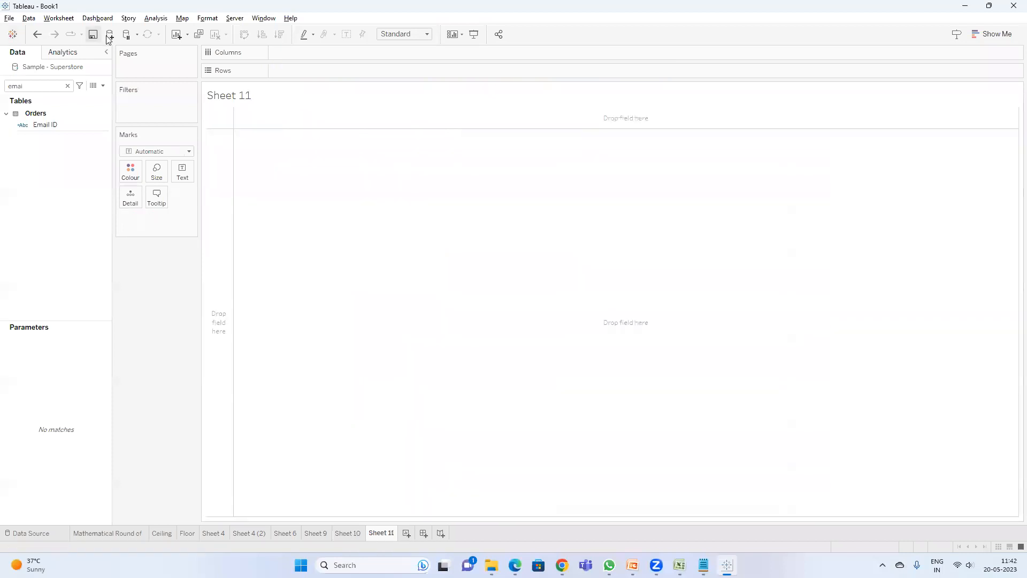
{"action": "mouse_move", "coordinate": [679, 565]}
{"action": "left_click", "coordinate": [734, 508]}
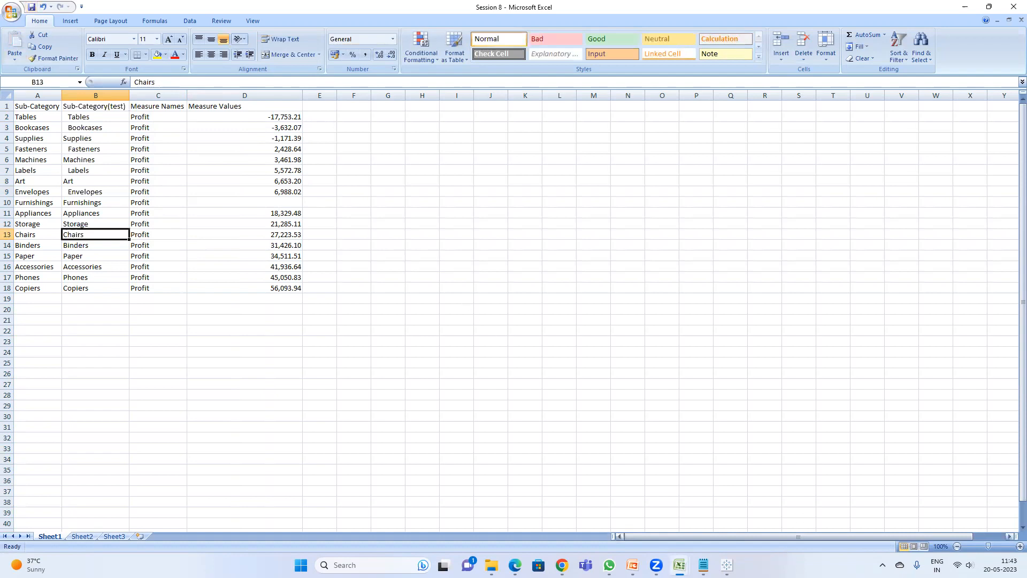
{"action": "mouse_move", "coordinate": [727, 565]}
{"action": "left_click", "coordinate": [726, 505]}
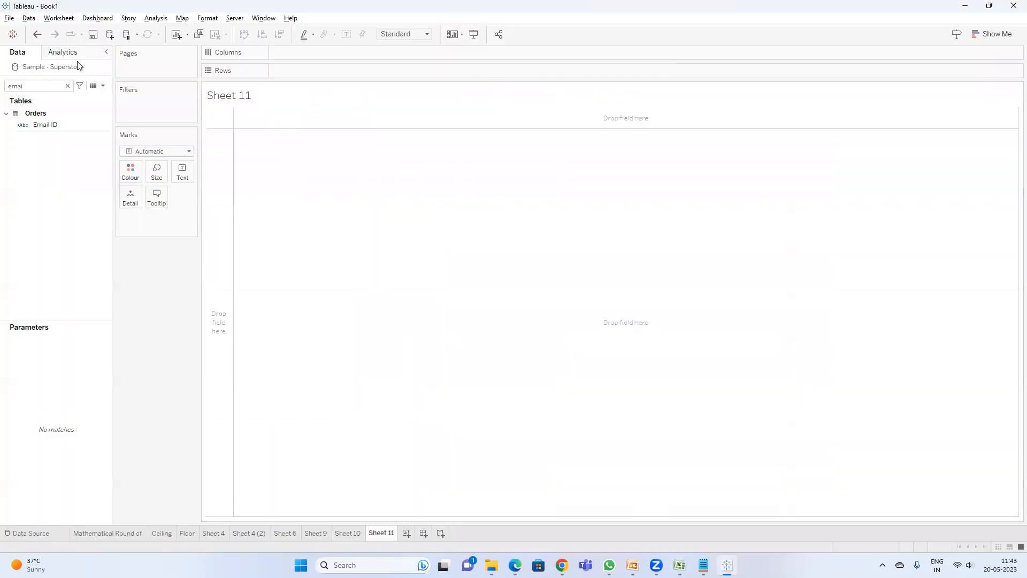
Step: Connect a new Microsoft Excel data source to the Session 8 workbook on the Desktop
{"action": "left_click", "coordinate": [107, 34]}
{"action": "left_click", "coordinate": [160, 145]}
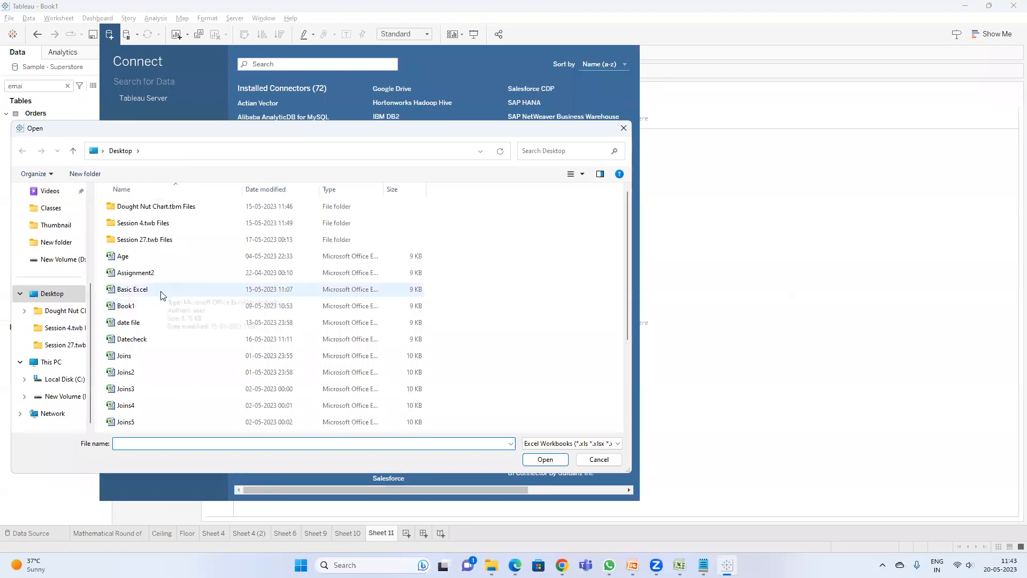
{"action": "left_click", "coordinate": [167, 290]}
{"action": "scroll", "coordinate": [168, 289], "scroll_direction": "down", "scroll_amount": 3}
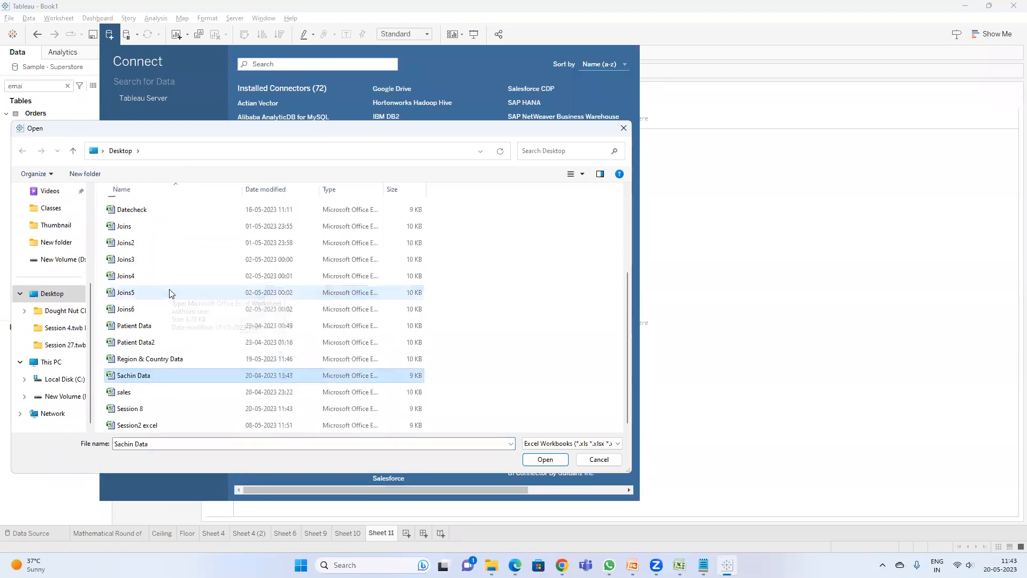
{"action": "left_click", "coordinate": [150, 409]}
{"action": "double_click", "coordinate": [151, 410]}
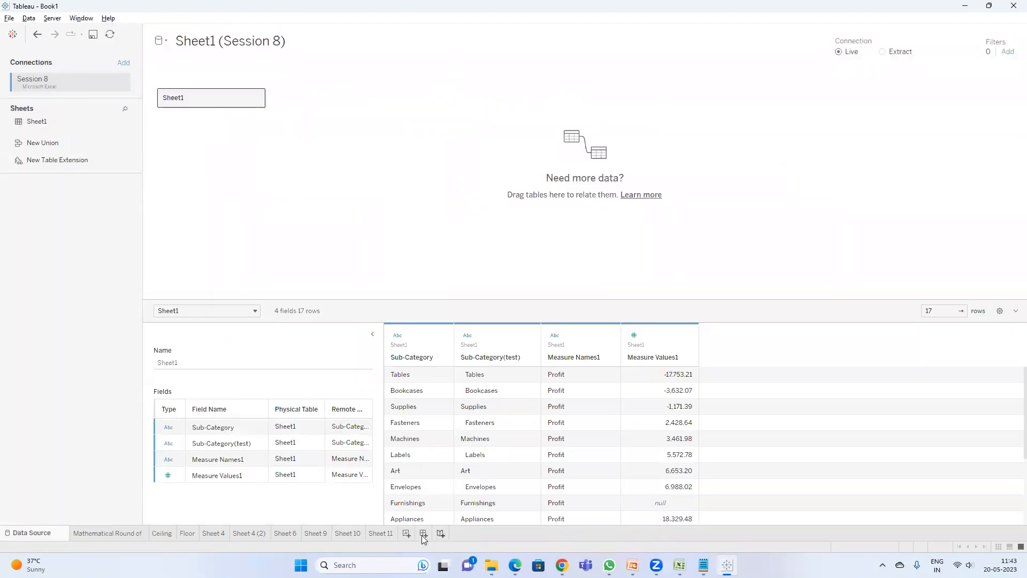
Step: Open a new worksheet using the Session 8 source and place Sub-Category(test) on Rows
{"action": "left_click", "coordinate": [407, 534]}
{"action": "left_click", "coordinate": [68, 96]}
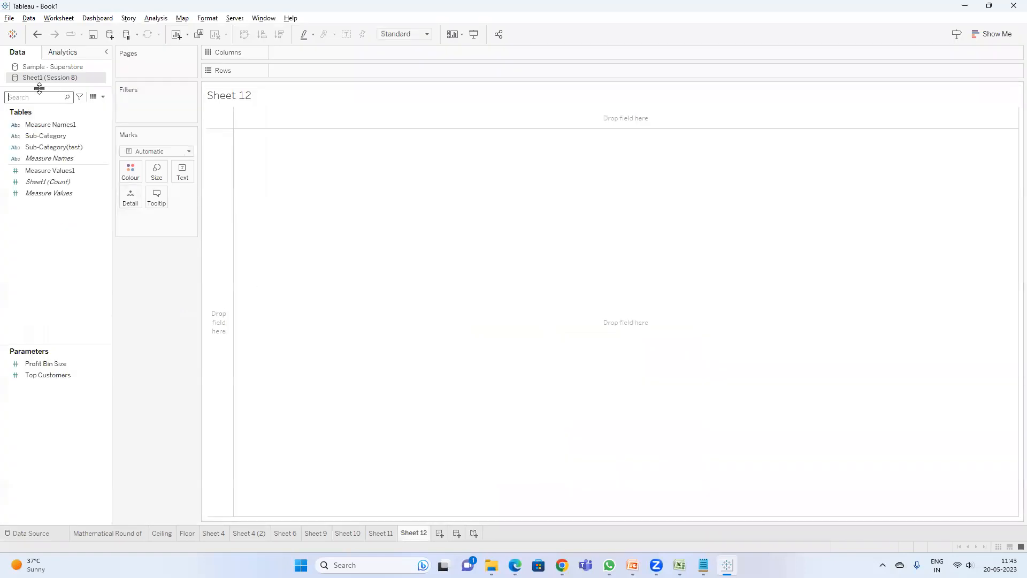
{"action": "left_click_drag", "start_coordinate": [54, 147], "coordinate": [291, 72]}
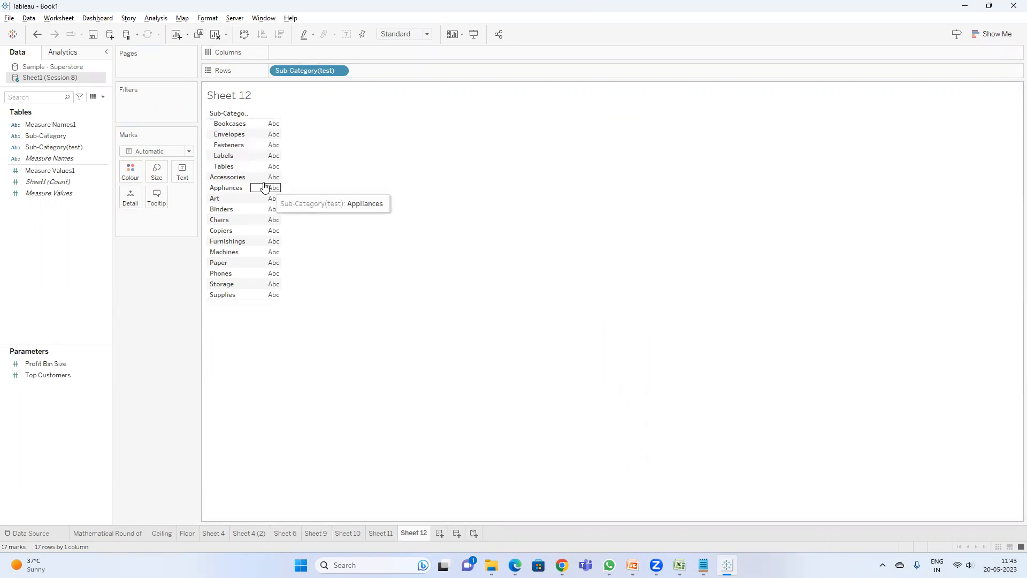
{"action": "left_click_drag", "start_coordinate": [46, 136], "coordinate": [388, 73]}
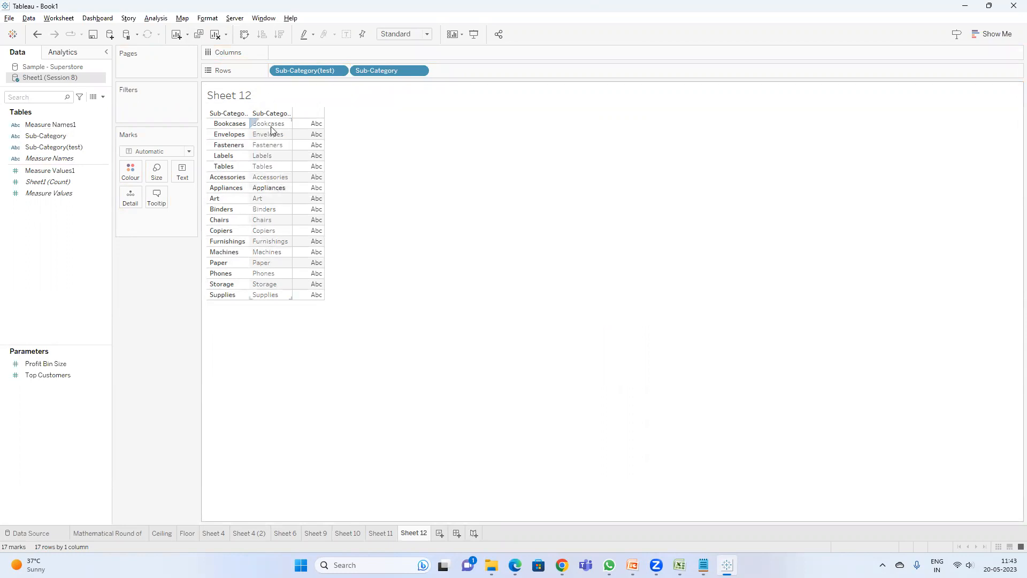
{"action": "left_click_drag", "start_coordinate": [392, 71], "coordinate": [499, 258]}
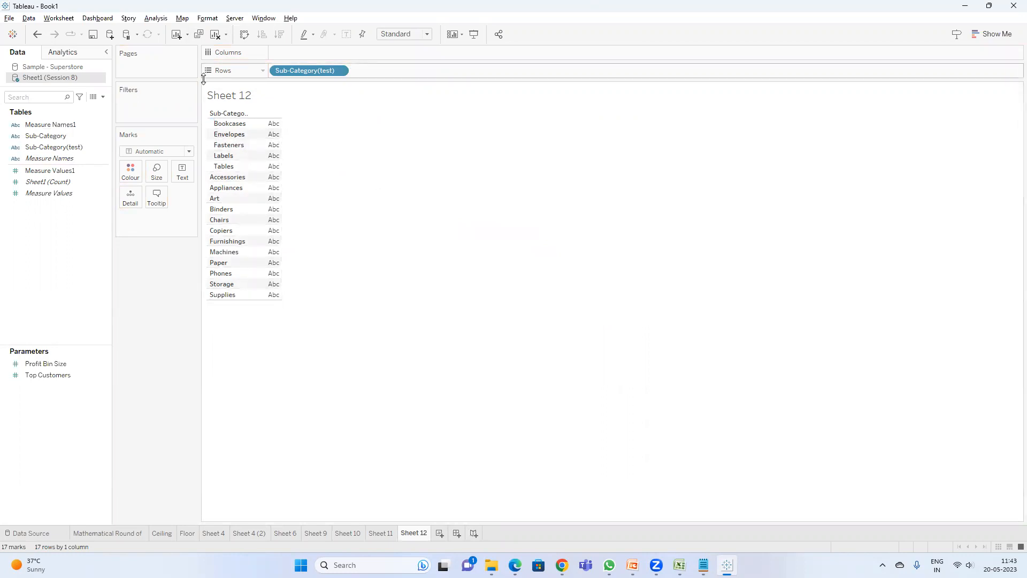
Step: Inspect the aliases of the indented Sub-Category(test) values to examine their leading spaces
{"action": "left_click", "coordinate": [103, 97]}
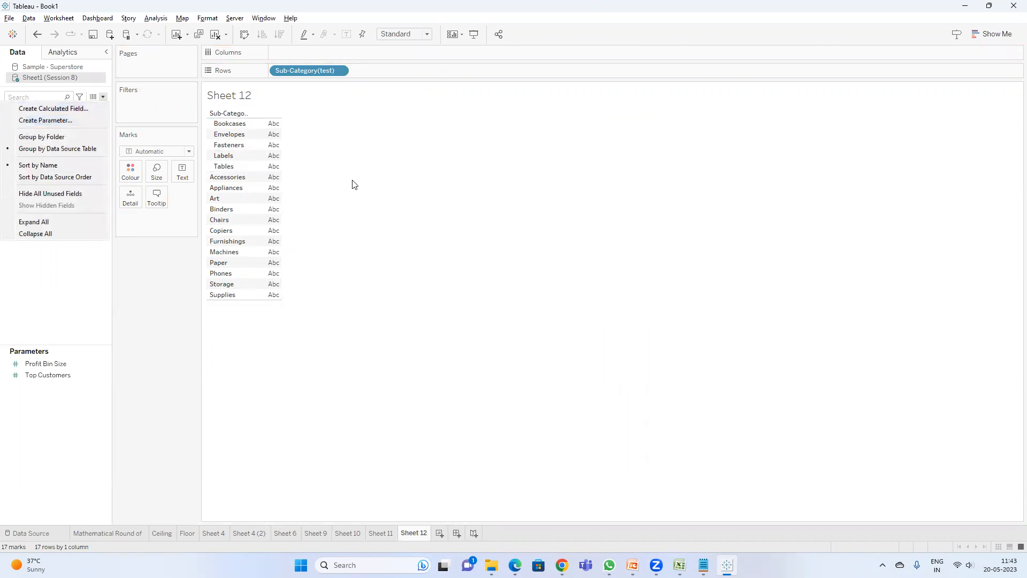
{"action": "left_click", "coordinate": [227, 124]}
{"action": "right_click", "coordinate": [227, 125]}
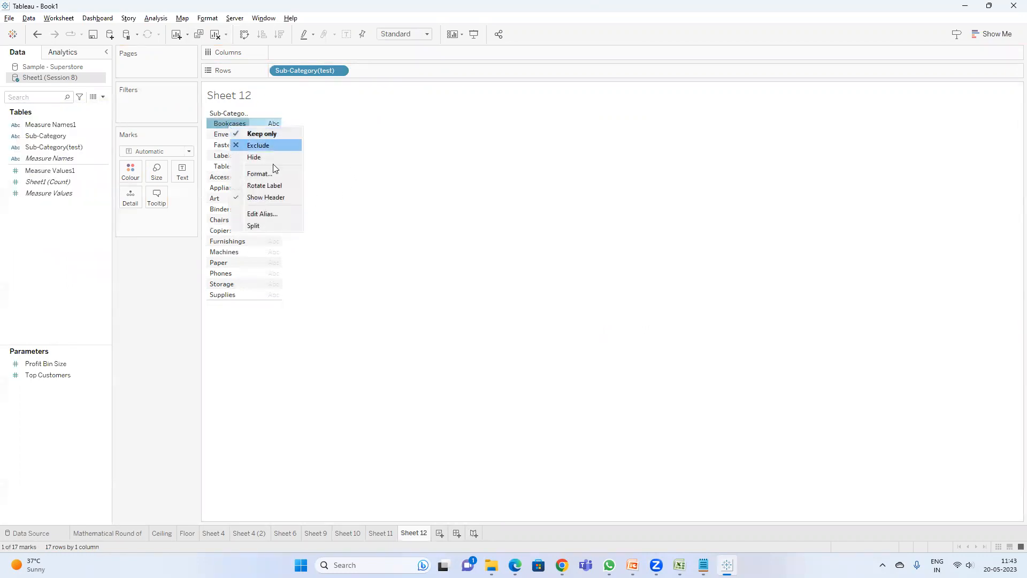
{"action": "left_click", "coordinate": [270, 213]}
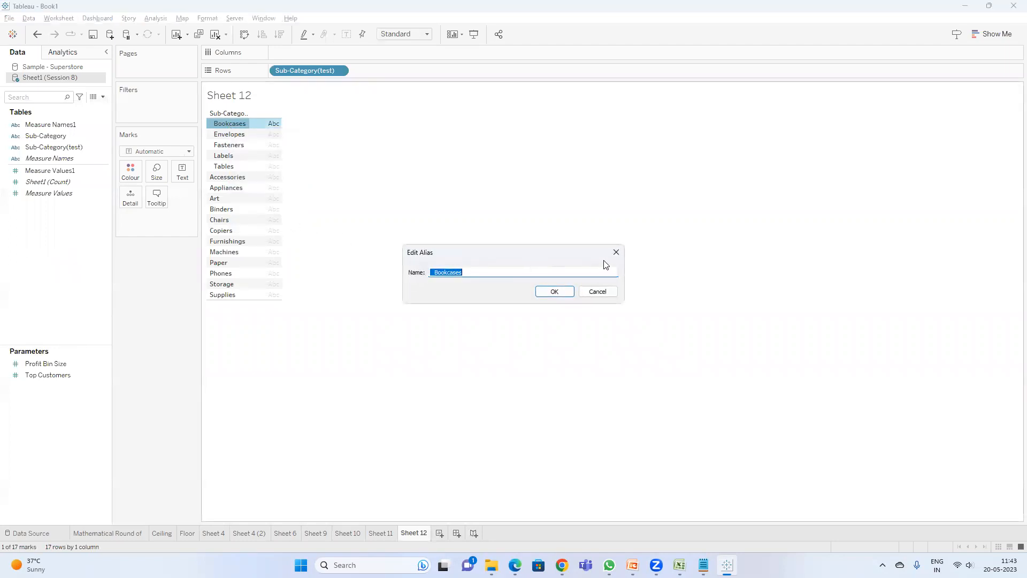
{"action": "key", "text": "Escape"}
{"action": "right_click", "coordinate": [228, 136]}
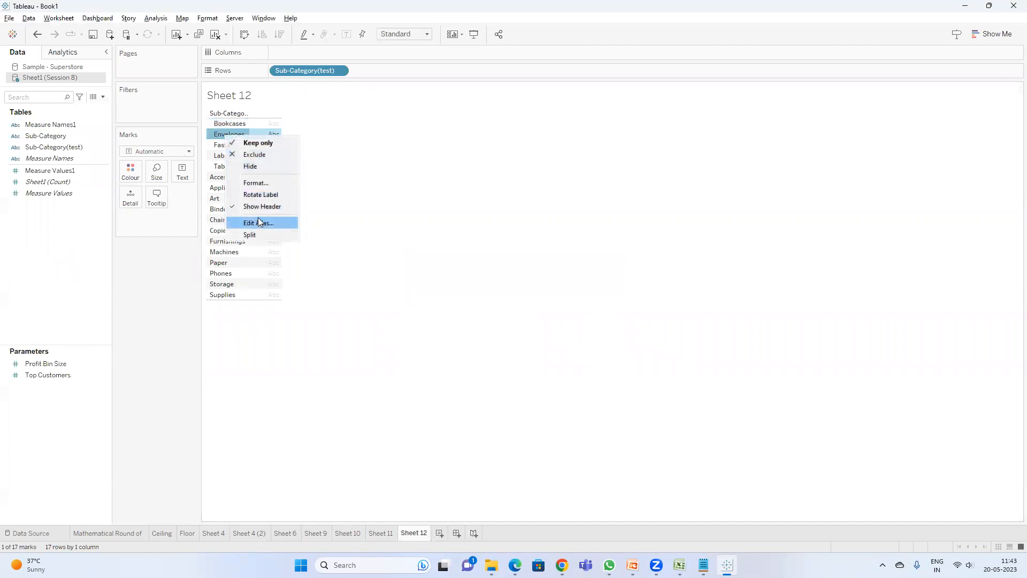
{"action": "left_click", "coordinate": [260, 222]}
{"action": "left_click", "coordinate": [598, 292]}
{"action": "right_click", "coordinate": [227, 146]}
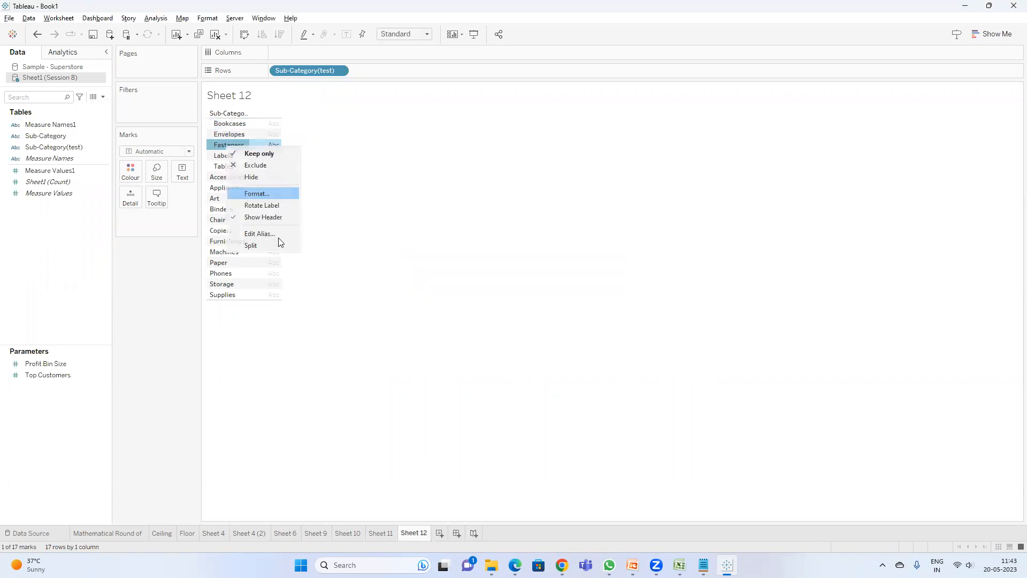
{"action": "left_click", "coordinate": [270, 235]}
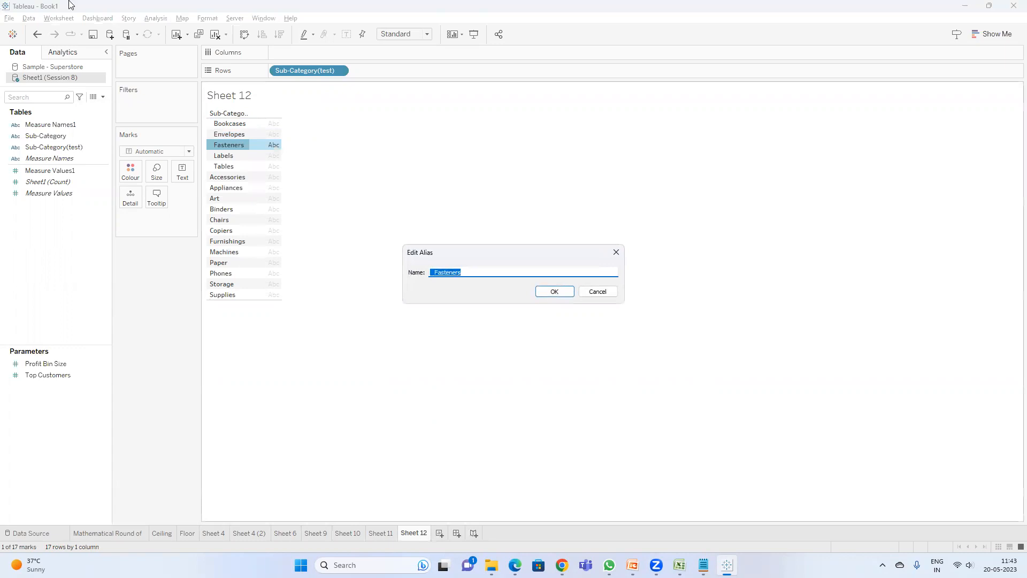
{"action": "left_click", "coordinate": [604, 293]}
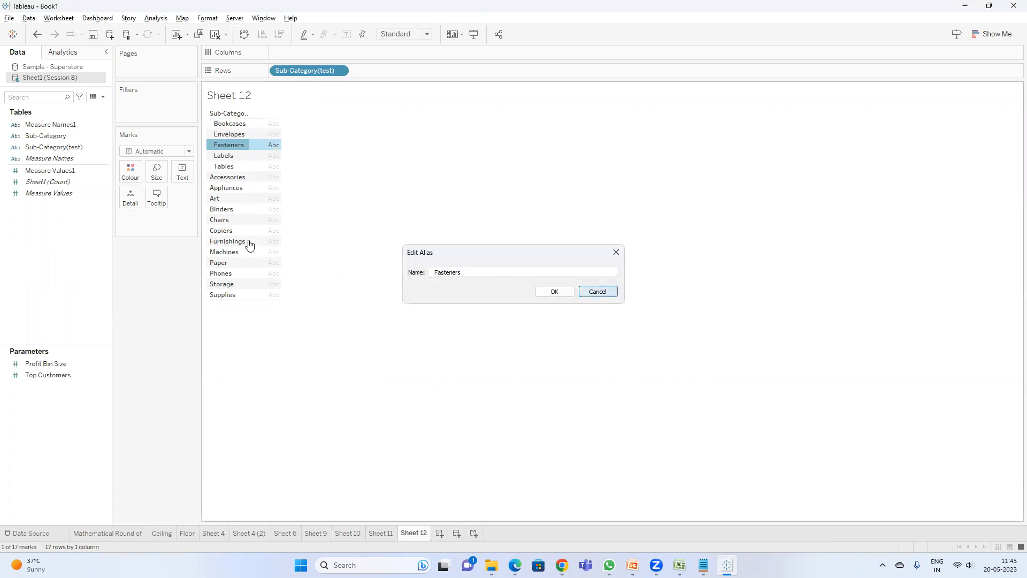
{"action": "right_click", "coordinate": [235, 165]}
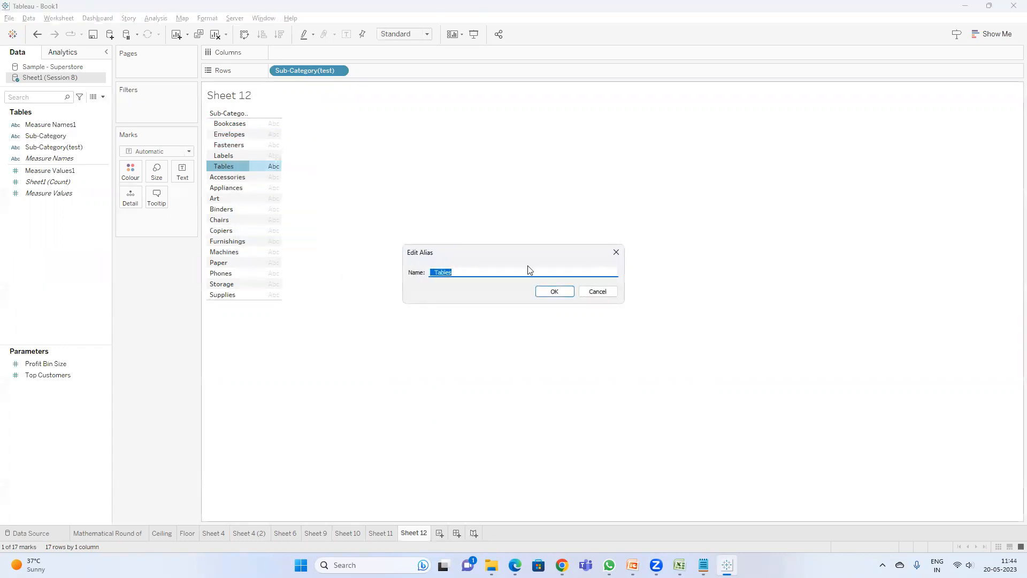
{"action": "left_click", "coordinate": [609, 292]}
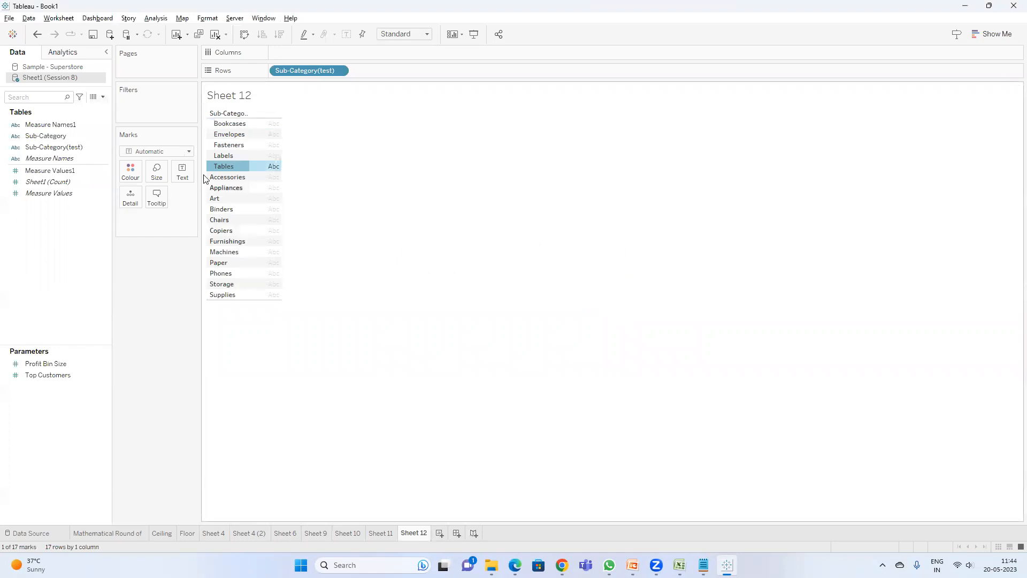
{"action": "left_click", "coordinate": [588, 139]}
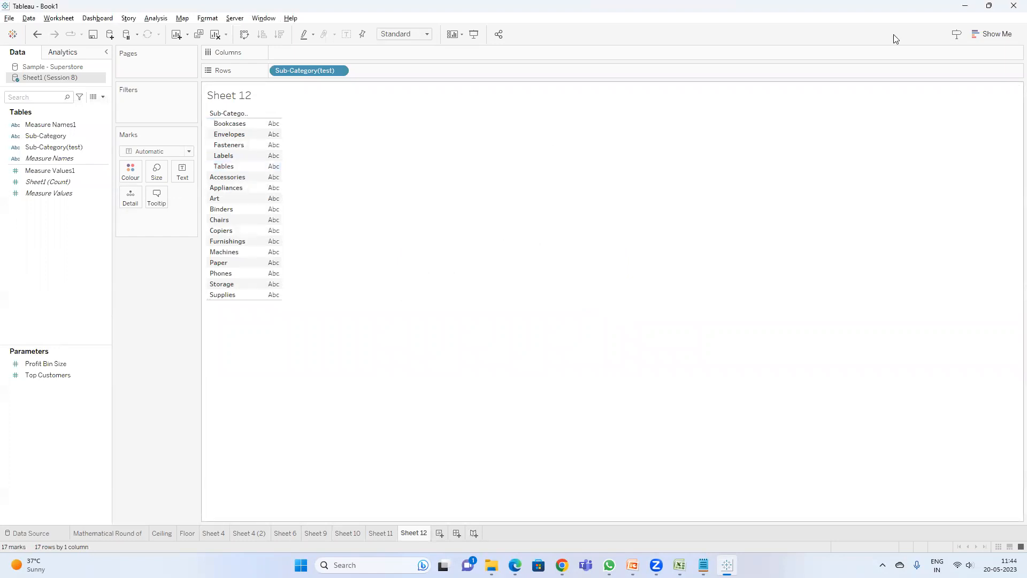
Step: Create a calculated field on the Session 8 source with the formula LTRIM([Sub-Category(test)])
{"action": "left_click", "coordinate": [102, 97]}
{"action": "left_click", "coordinate": [85, 107]}
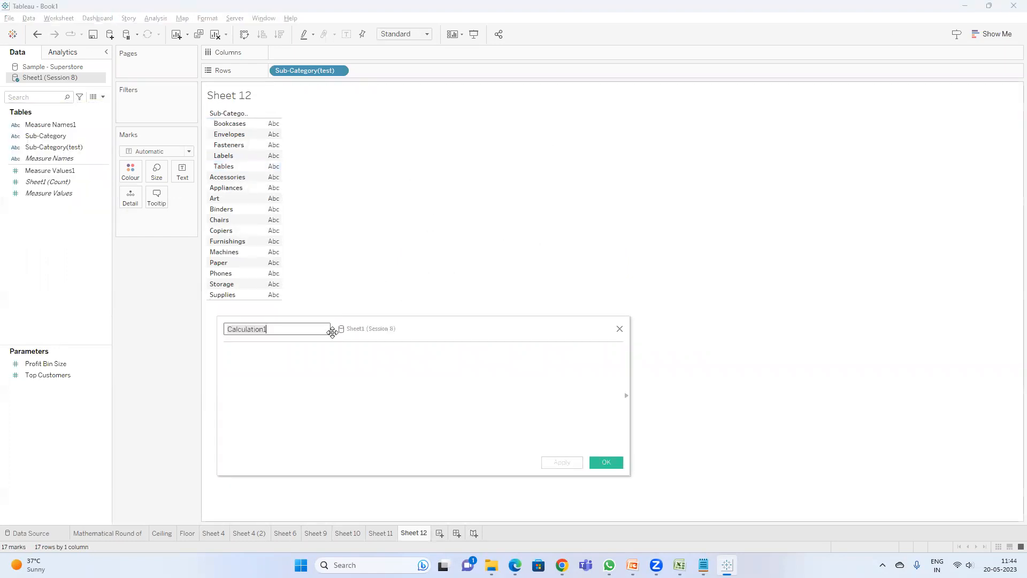
{"action": "left_click", "coordinate": [311, 357]}
{"action": "type", "text": "ltrim"}
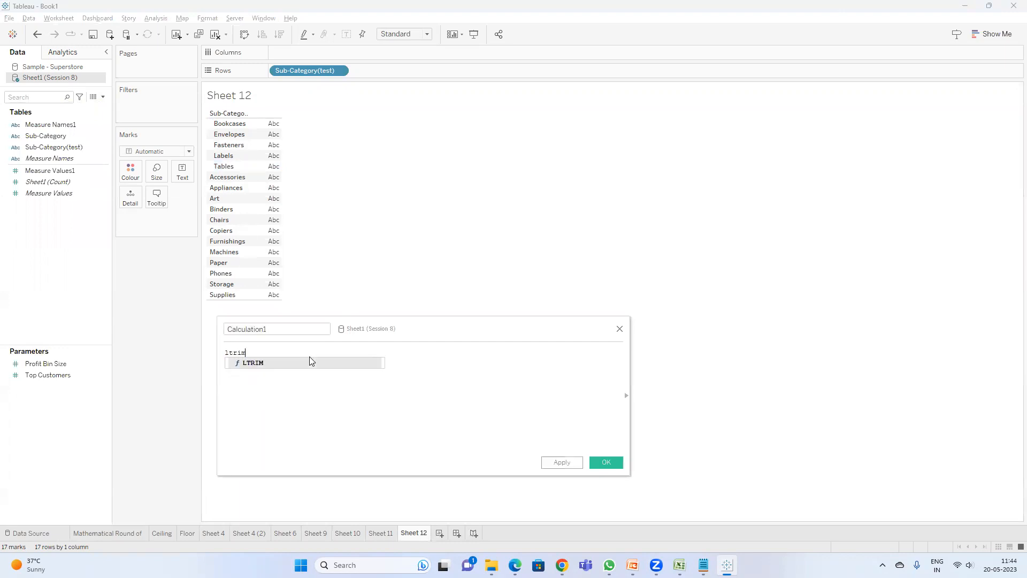
{"action": "key", "text": "Return"}
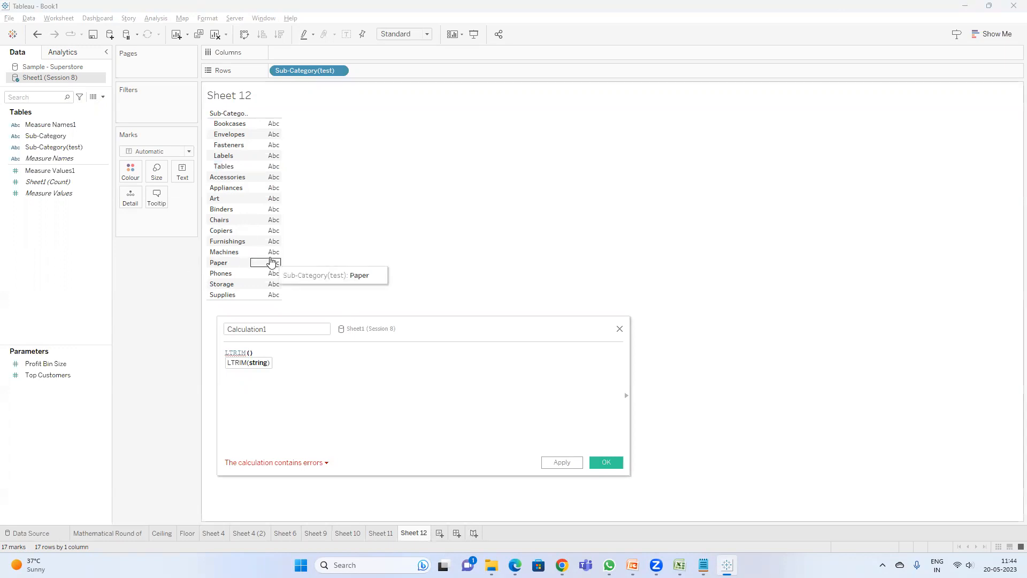
{"action": "type", "text": "te"}
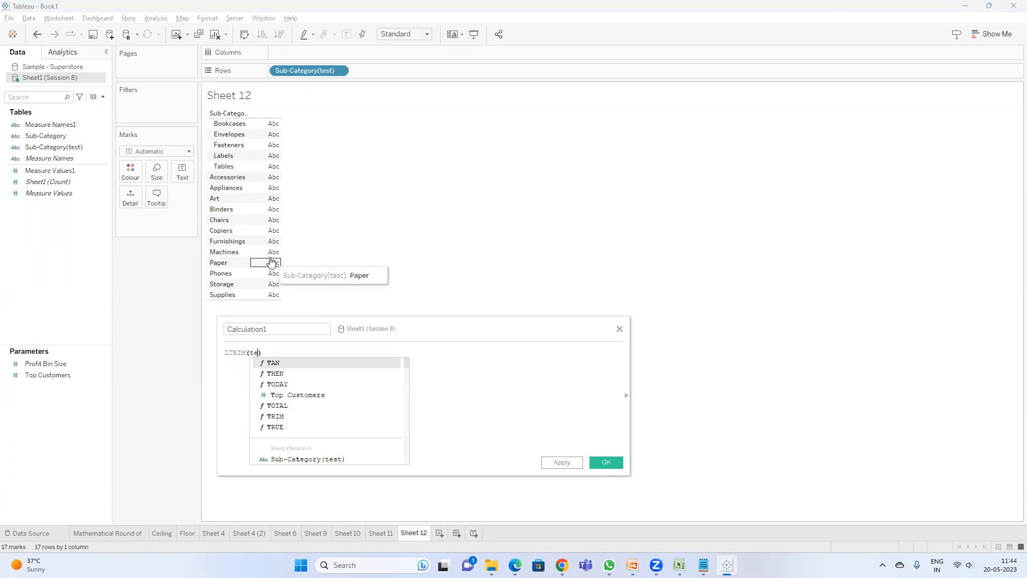
{"action": "key", "text": "Return"}
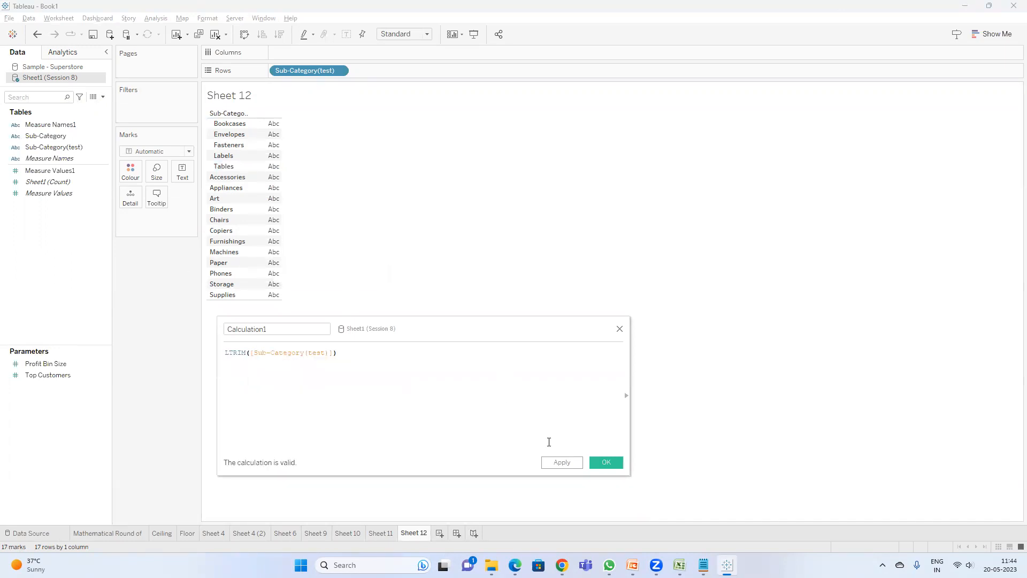
{"action": "left_click", "coordinate": [600, 464]}
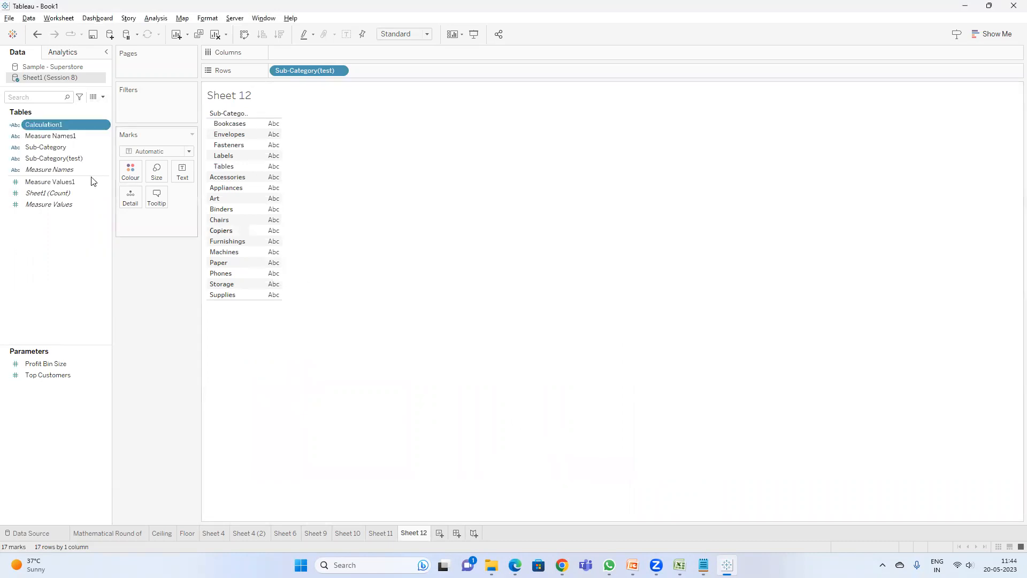
Step: Rename the calculation LTRIM and add the comment "//LTRIM to remove left side spaces" to its formula
{"action": "right_click", "coordinate": [47, 127]}
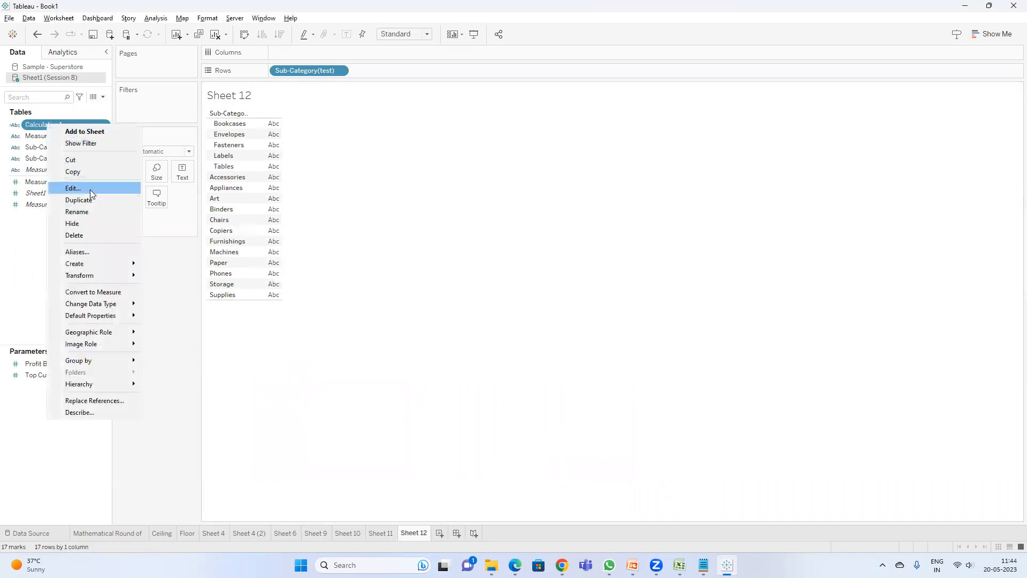
{"action": "left_click", "coordinate": [90, 190]}
{"action": "type", "text": "LTRIM"}
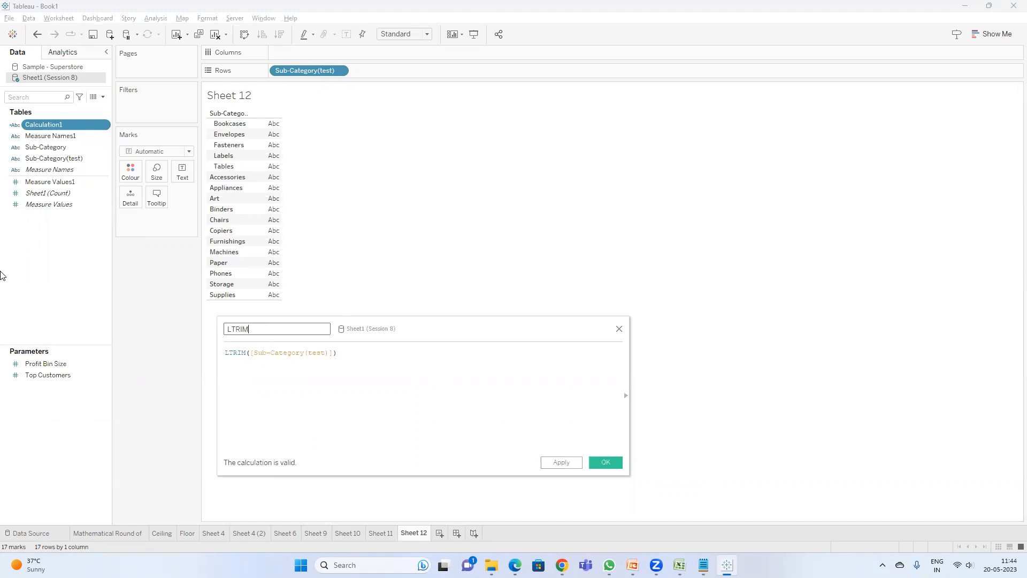
{"action": "left_click", "coordinate": [416, 367]}
{"action": "type", "text": "//"}
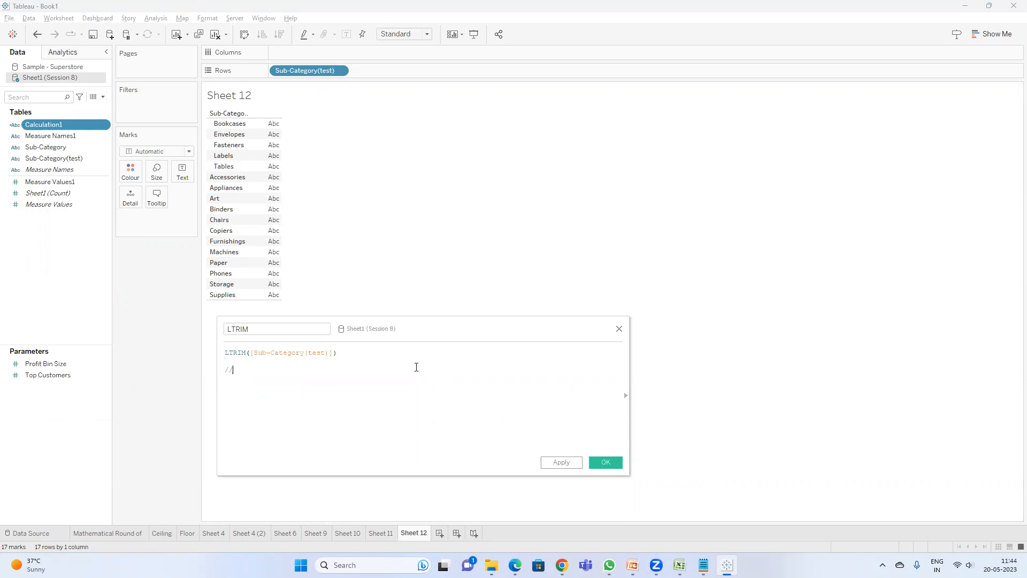
{"action": "type", "text": "I"}
{"action": "type", "text": "TRIM "}
{"action": "type", "text": "to remove left"}
{"action": "type", "text": " side spaces"}
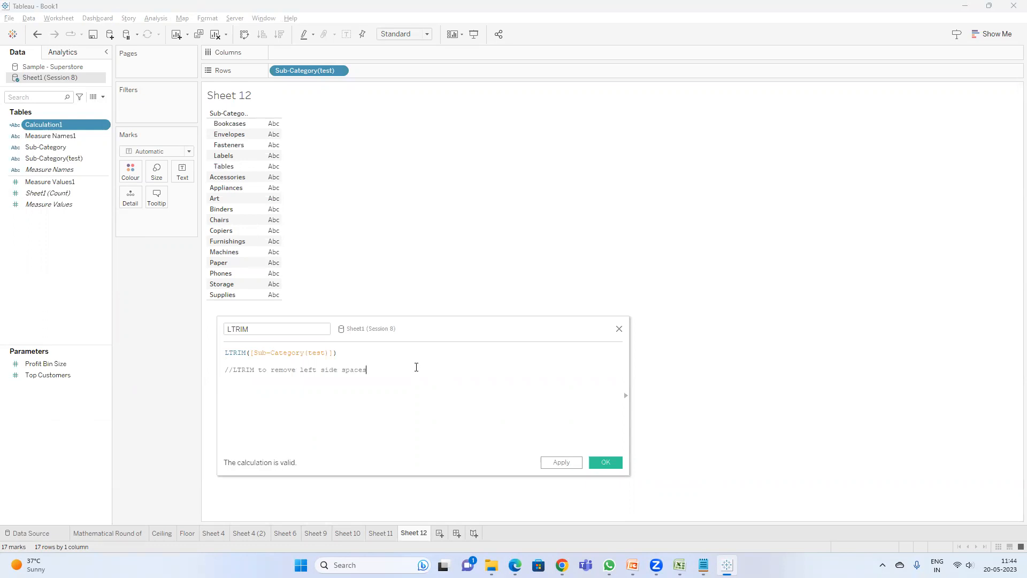
{"action": "left_click", "coordinate": [604, 461]}
Step: Add the LTRIM field to Rows and move it before Sub-Category(test)
{"action": "double_click", "coordinate": [45, 126]}
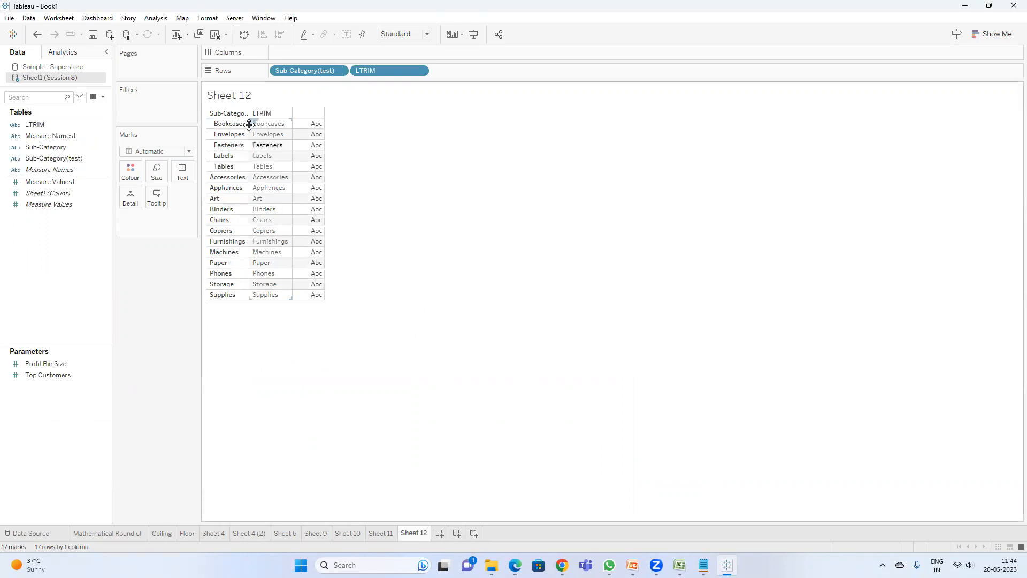
{"action": "left_click_drag", "start_coordinate": [386, 73], "coordinate": [283, 75]}
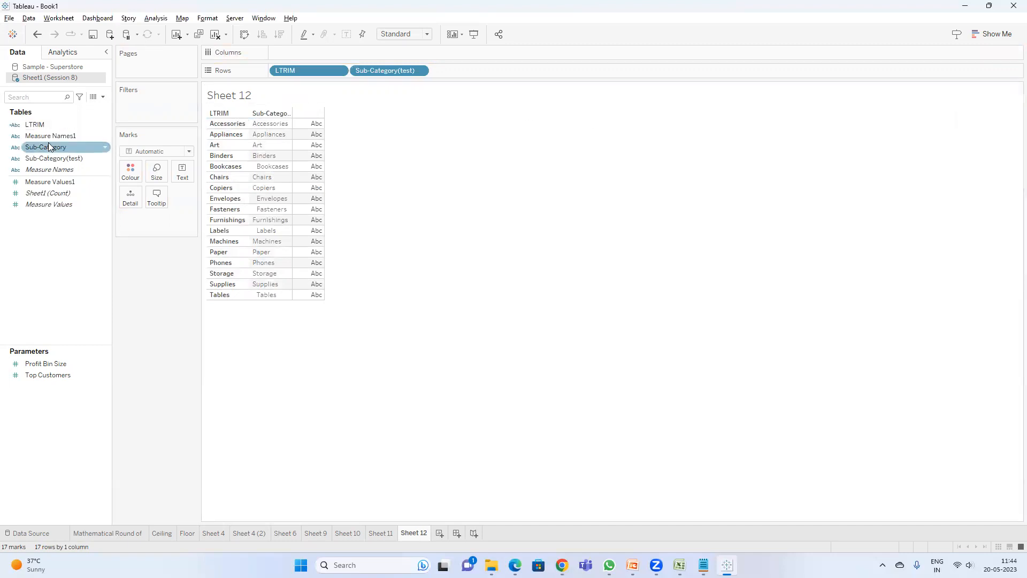
Step: Edit the LTRIM calculation to use RTRIM instead of LTRIM and apply the change
{"action": "right_click", "coordinate": [59, 123]}
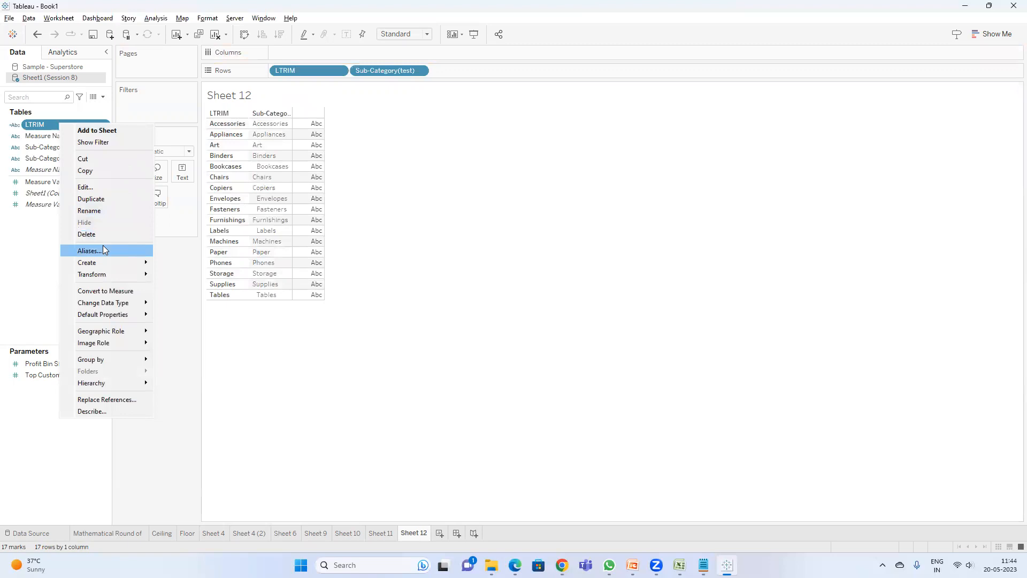
{"action": "left_click", "coordinate": [105, 187]}
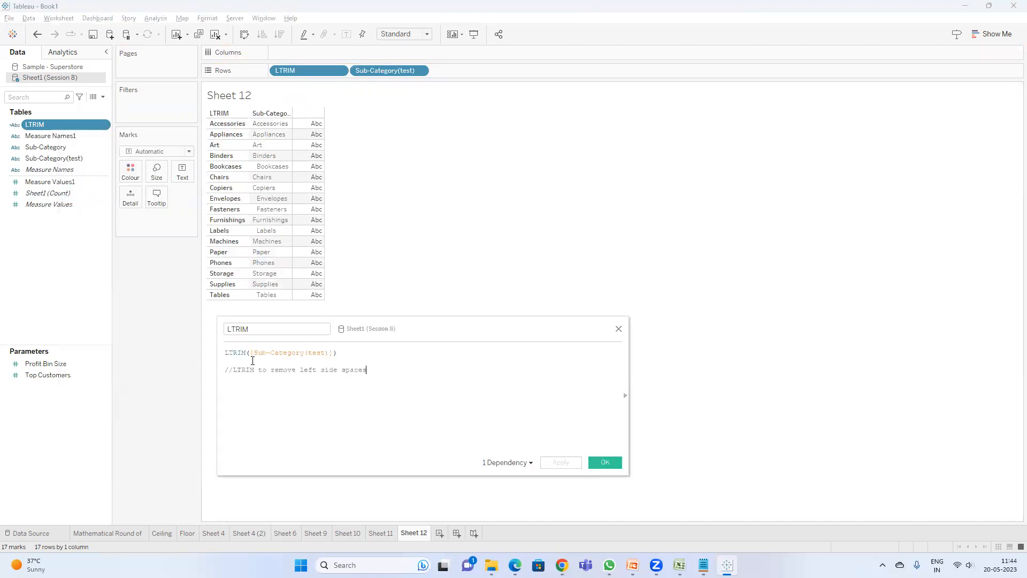
{"action": "double_click", "coordinate": [235, 353]}
{"action": "type", "text": "rtri"}
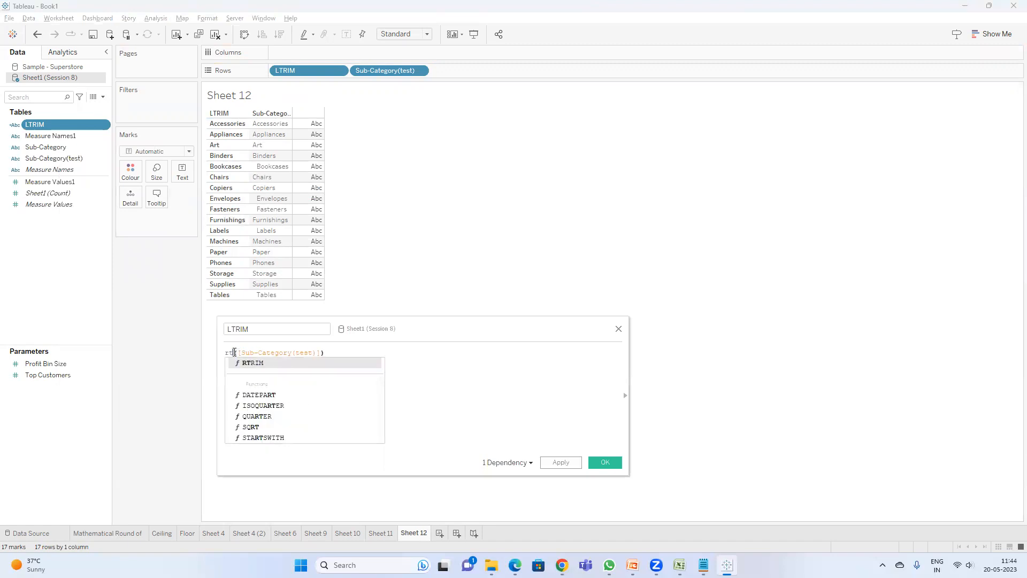
{"action": "key", "text": "BackSpace"}
{"action": "key", "text": "BackSpace"}
{"action": "type", "text": "ri"}
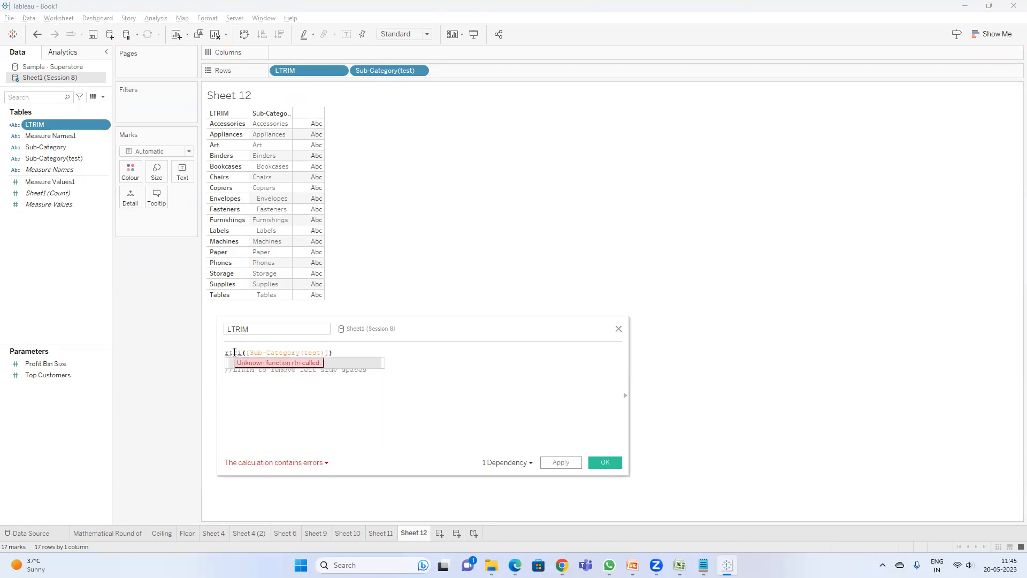
{"action": "type", "text": "m"}
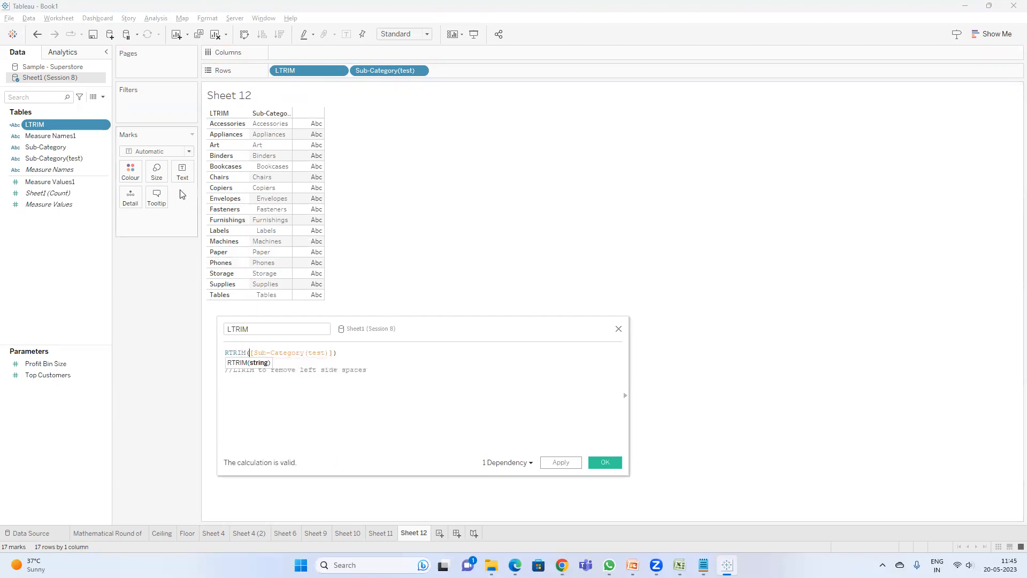
{"action": "left_click", "coordinate": [558, 464]}
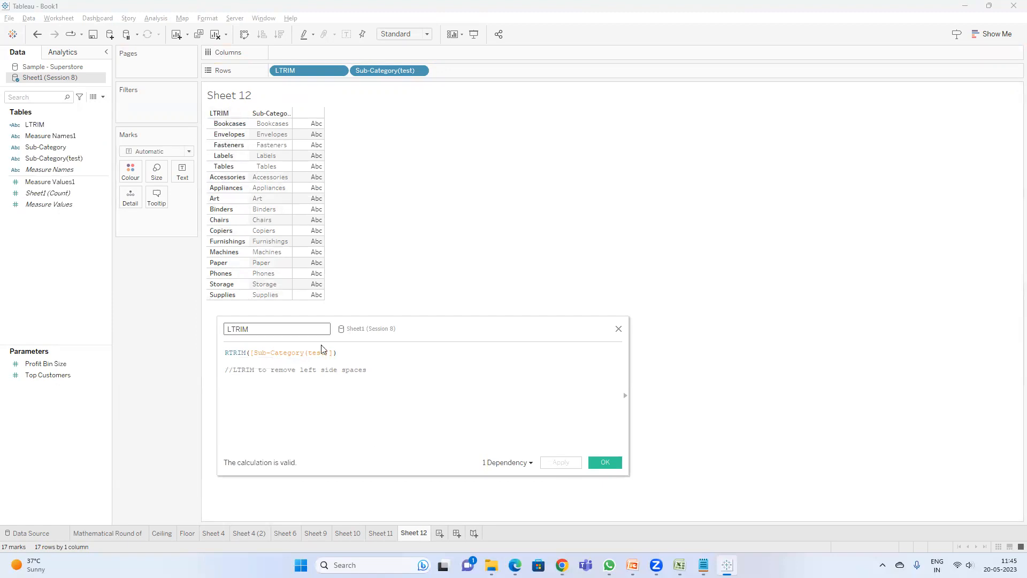
Step: Switch the formula's function to TRIM and add the comment "//RTRIM to remove right side spaces"
{"action": "double_click", "coordinate": [236, 355]}
{"action": "type", "text": "TRIM"}
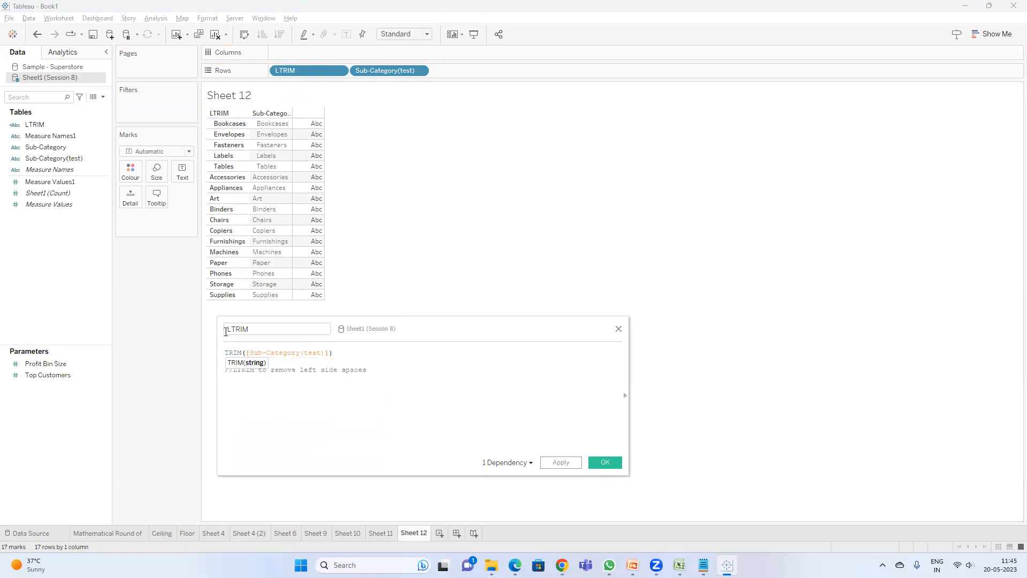
{"action": "left_click", "coordinate": [383, 373]}
{"action": "key", "text": "Return"}
{"action": "type", "text": "//"}
{"action": "type", "text": "RTI"}
{"action": "type", "text": "RIM"}
{"action": "type", "text": " to remove"}
{"action": "type", "text": " re"}
{"action": "key", "text": "BackSpace"}
{"action": "type", "text": "ight side spaces"}
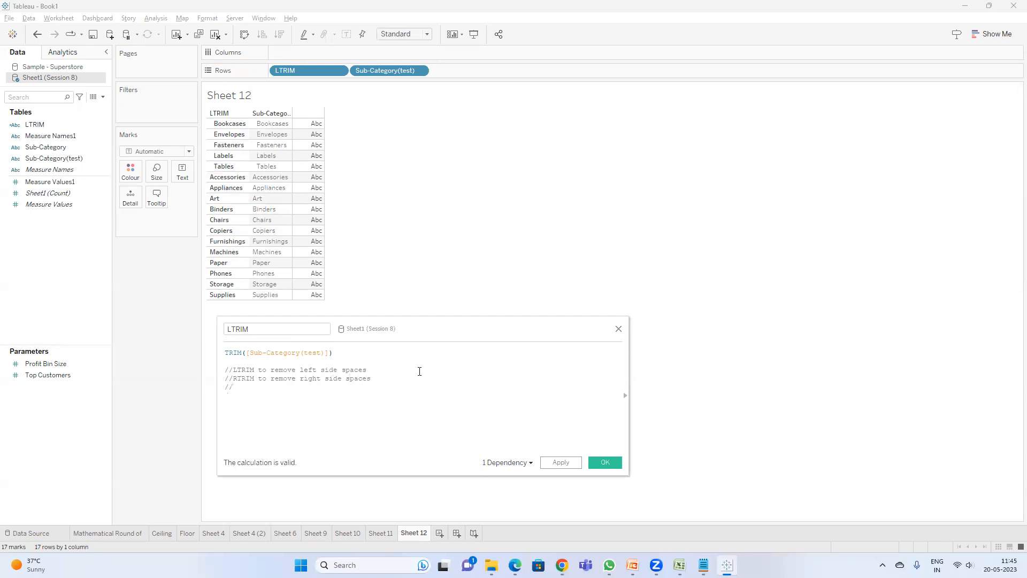
{"action": "type", "text": "Tr"}
{"action": "type", "text": "RIM"}
{"action": "type", "text": " to remvs"}
Step: Add the comment "//TRIM to remove both left & right side spaces" and apply the calculation
{"action": "key", "text": "BackSpace"}
{"action": "type", "text": "ove both lef"}
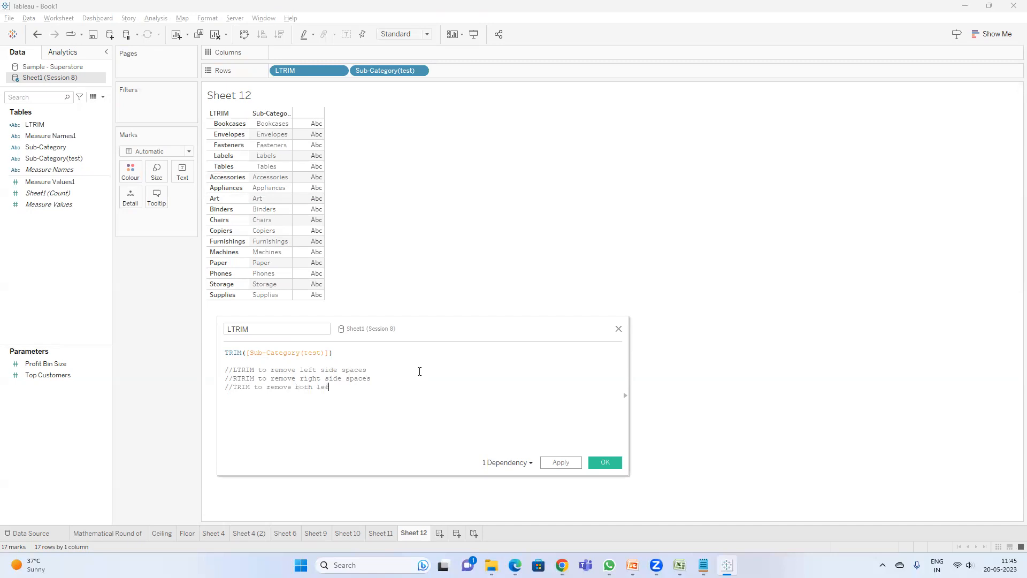
{"action": "type", "text": "t & right side spaces"}
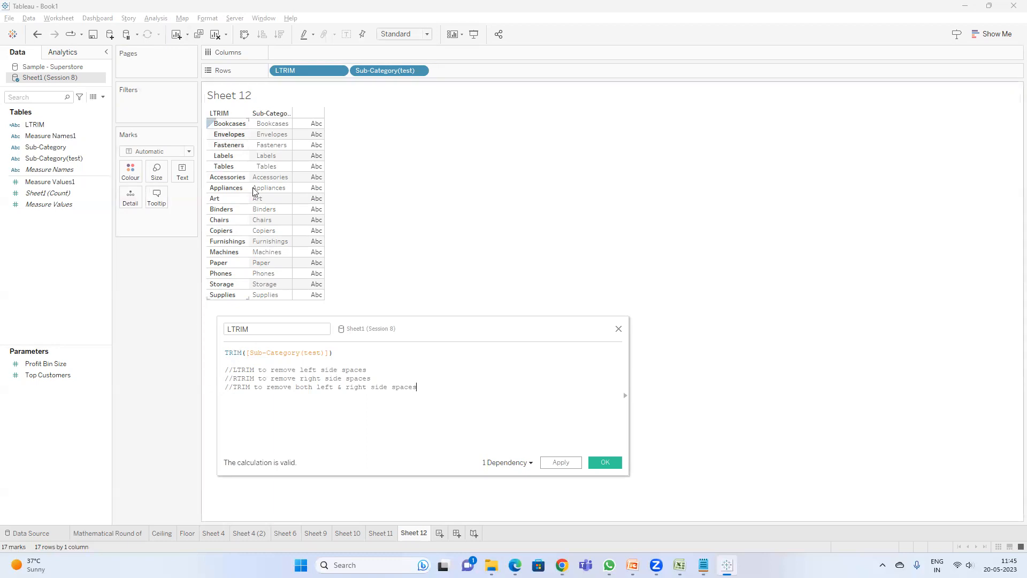
{"action": "left_click", "coordinate": [570, 468]}
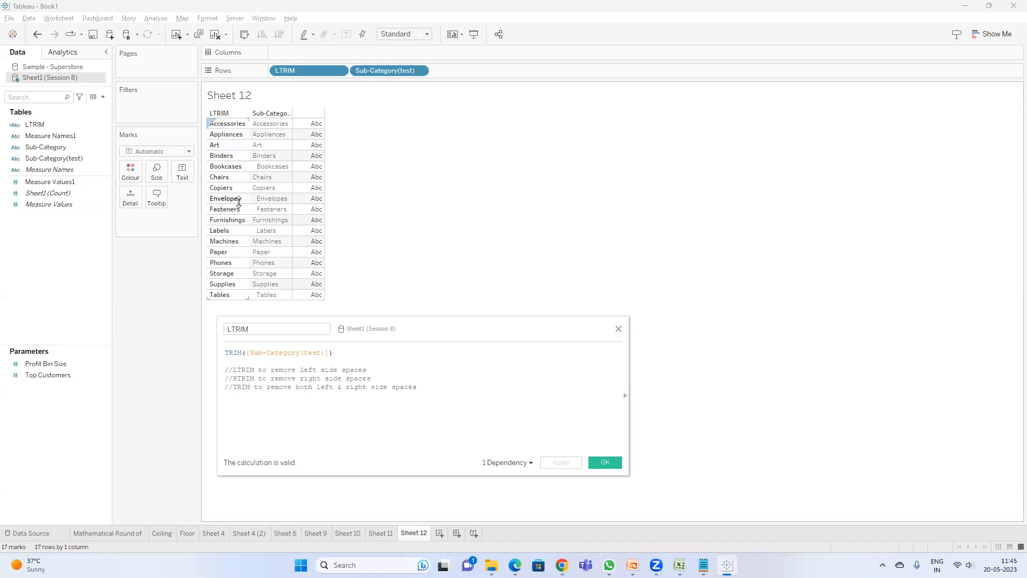
{"action": "left_click", "coordinate": [596, 461]}
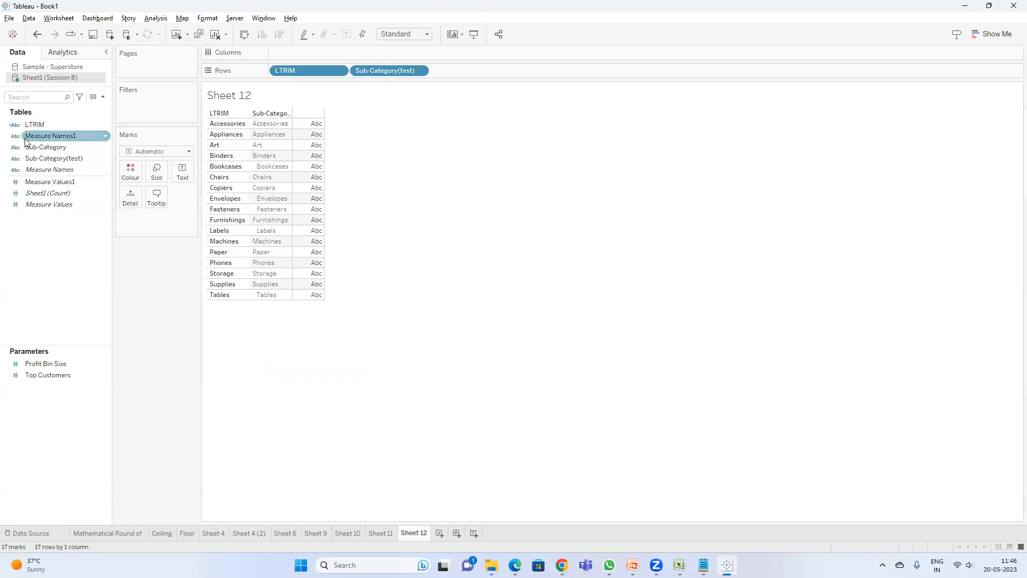
Step: Switch to PowerPoint and examine the LTRIM example on the String Functions slides
{"action": "left_click", "coordinate": [633, 565]}
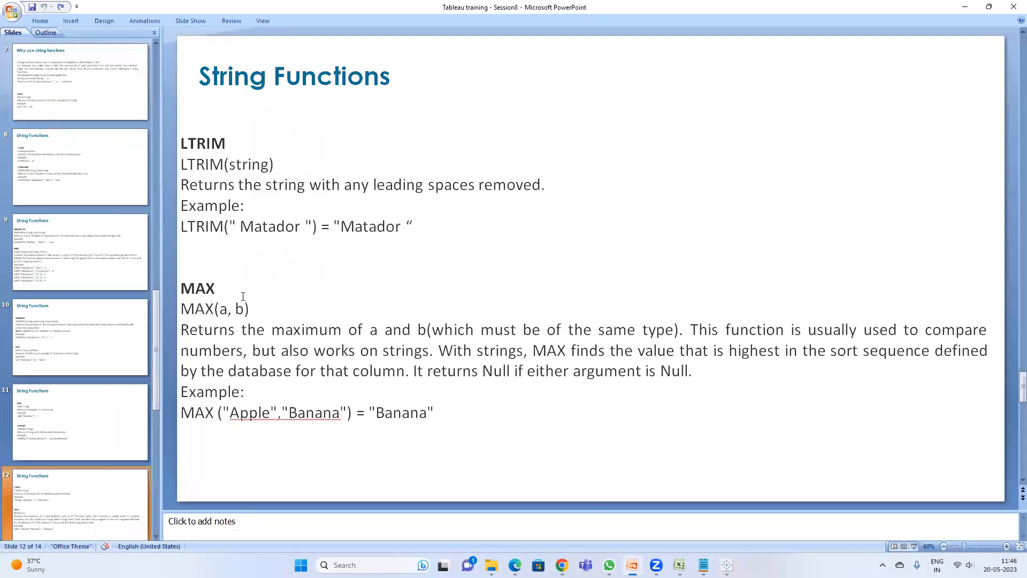
{"action": "left_click", "coordinate": [308, 227]}
{"action": "left_click_drag", "start_coordinate": [308, 228], "coordinate": [301, 230]}
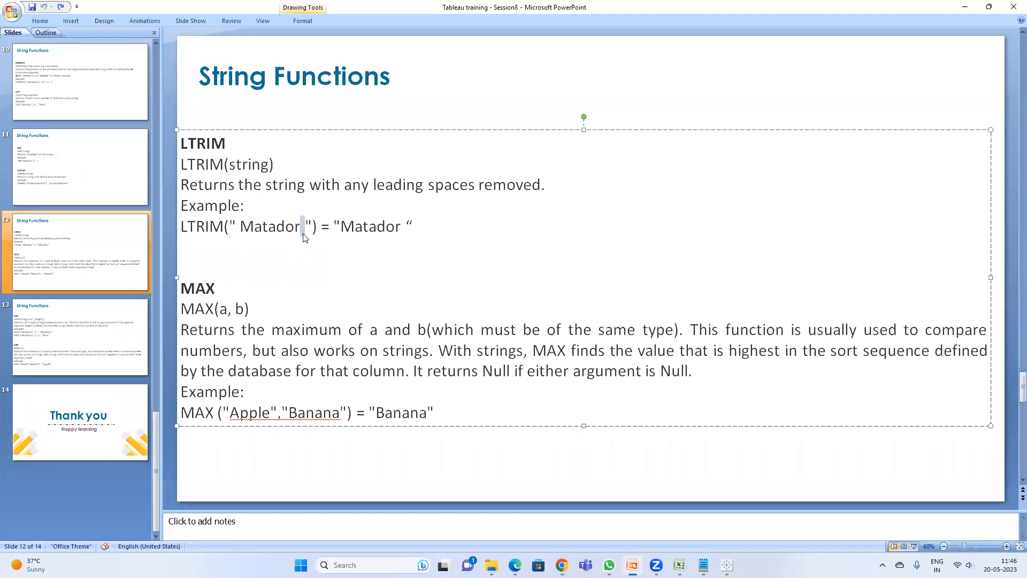
{"action": "left_click_drag", "start_coordinate": [236, 227], "coordinate": [230, 231]}
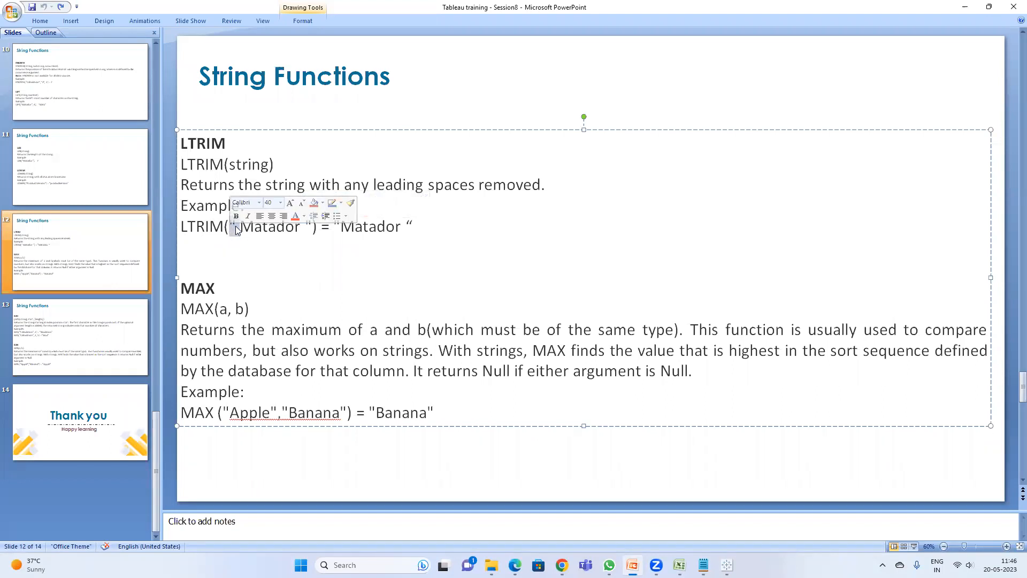
{"action": "left_click", "coordinate": [340, 229]}
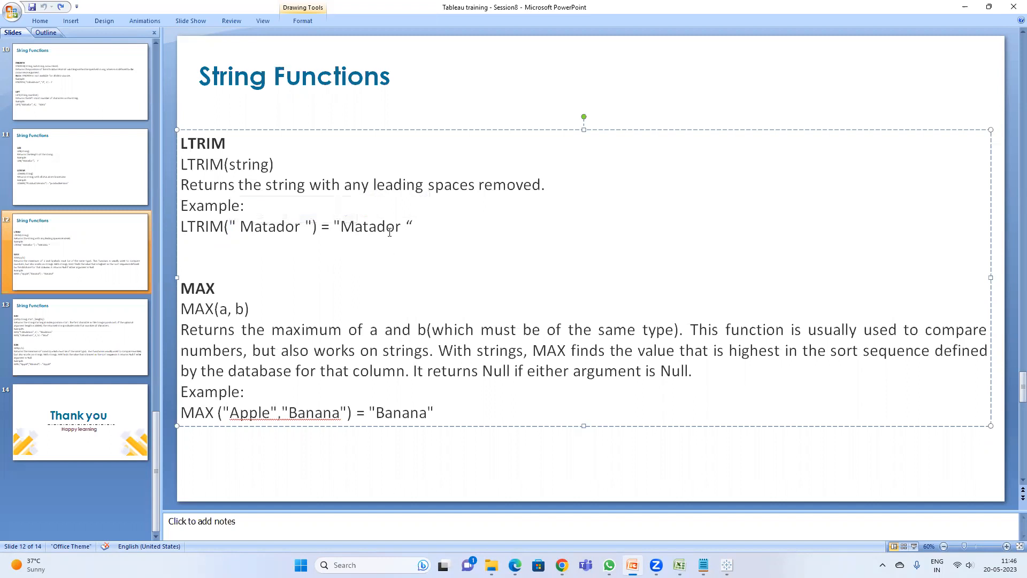
{"action": "left_click", "coordinate": [401, 227]}
{"action": "left_click_drag", "start_coordinate": [407, 225], "coordinate": [398, 225]}
{"action": "left_click", "coordinate": [306, 228]}
{"action": "left_click", "coordinate": [301, 228]}
{"action": "left_click", "coordinate": [240, 227]}
{"action": "left_click", "coordinate": [297, 228]}
{"action": "left_click", "coordinate": [240, 227]}
{"action": "left_click", "coordinate": [82, 347]}
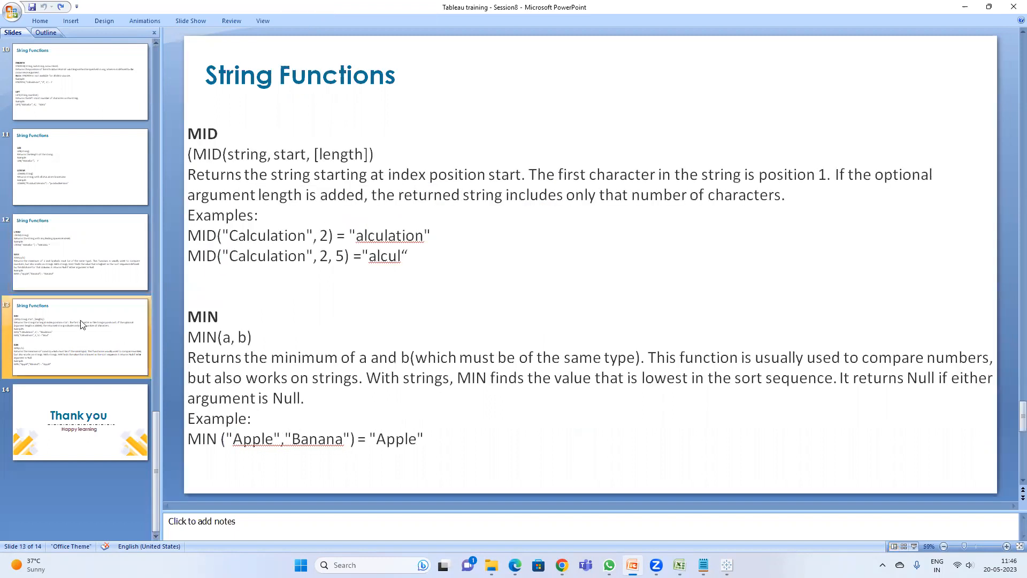
{"action": "left_click", "coordinate": [82, 257]}
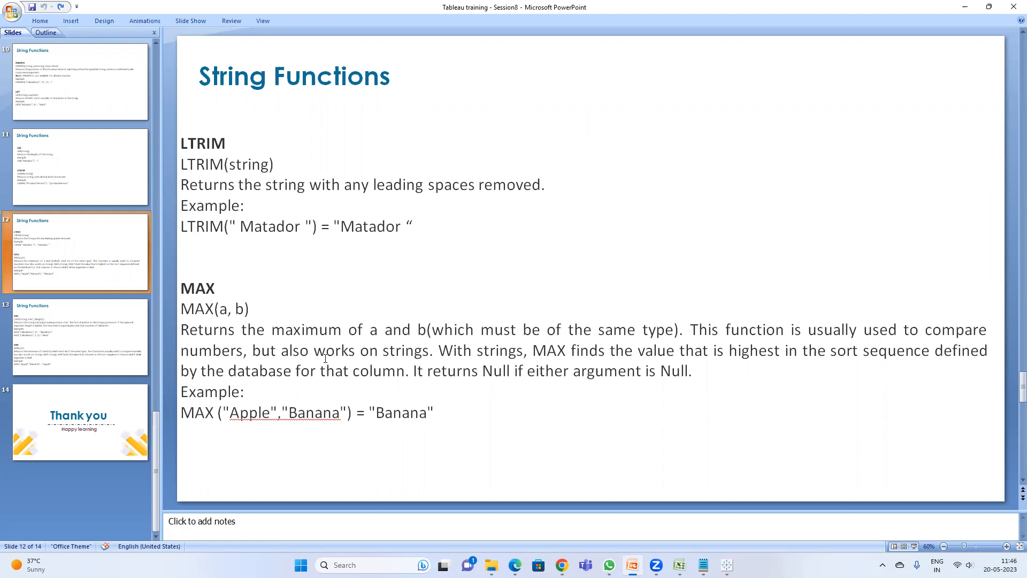
Step: Return to Tableau and open a new worksheet using the Sample - Superstore source
{"action": "key", "text": "alt"}
{"action": "key", "text": "alt+Tab"}
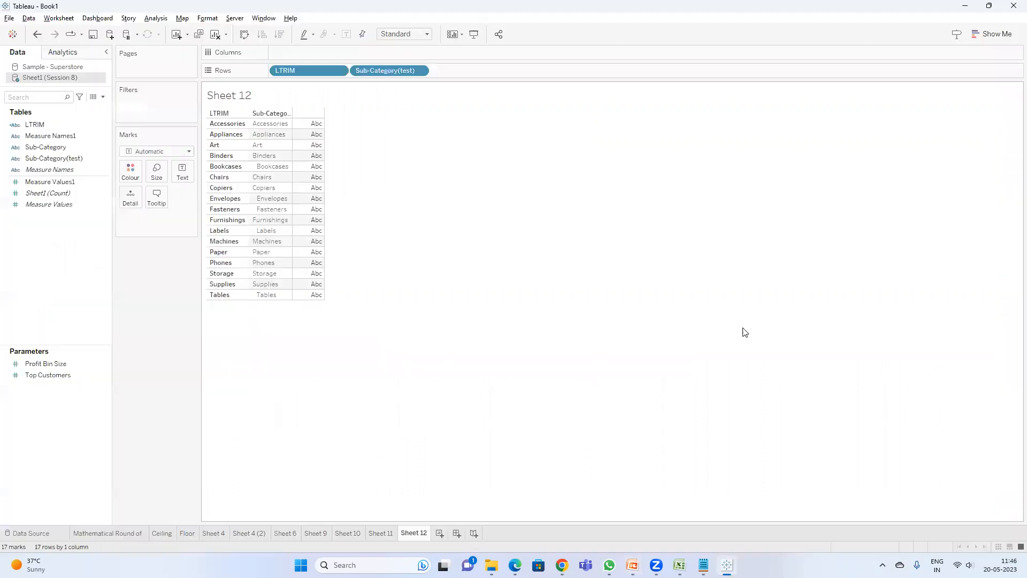
{"action": "left_click", "coordinate": [444, 535]}
{"action": "left_click", "coordinate": [67, 68]}
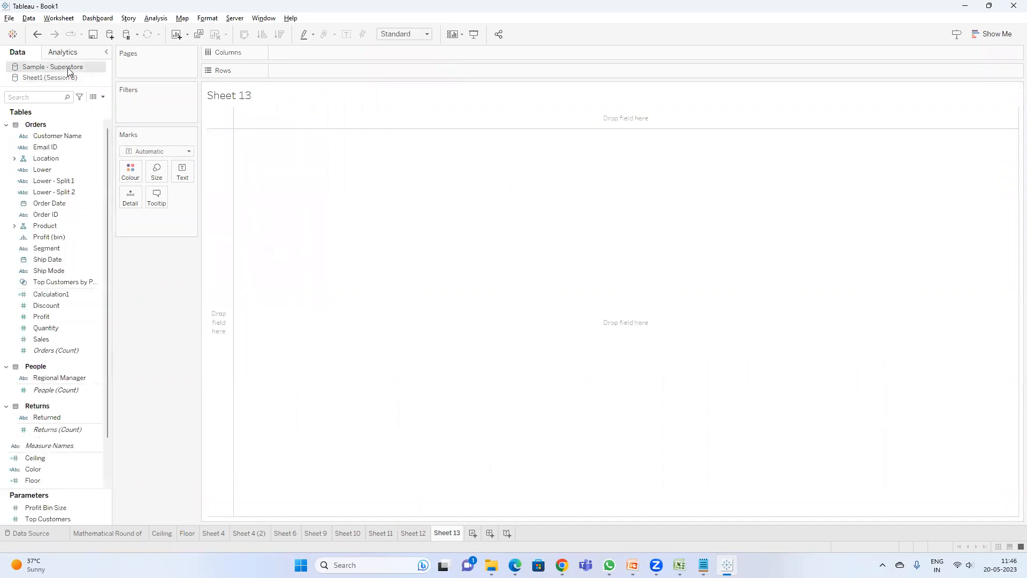
Step: Search the fields for Category and place it on Rows
{"action": "left_click", "coordinate": [49, 102]}
{"action": "type", "text": "cat"}
{"action": "left_click_drag", "start_coordinate": [69, 158], "coordinate": [316, 70]}
Step: Search for Sales, add it to the view and move it onto Rows as bars
{"action": "double_click", "coordinate": [40, 96]}
{"action": "type", "text": "sa"}
{"action": "double_click", "coordinate": [52, 143]}
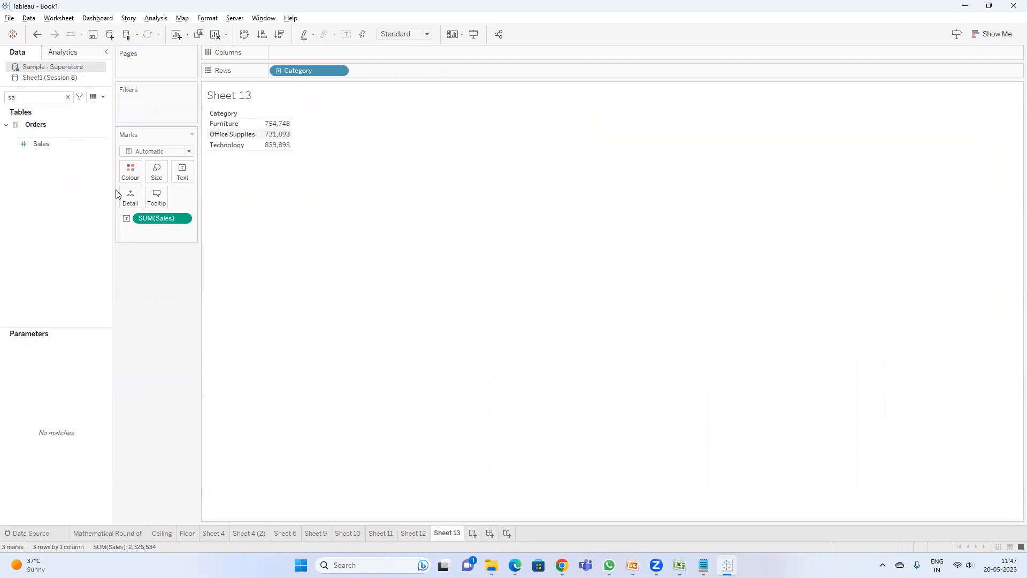
{"action": "left_click", "coordinate": [71, 145]}
{"action": "left_click_drag", "start_coordinate": [55, 145], "coordinate": [461, 75]}
Step: Change the Sales measure on Rows to Maximum
{"action": "right_click", "coordinate": [383, 78]}
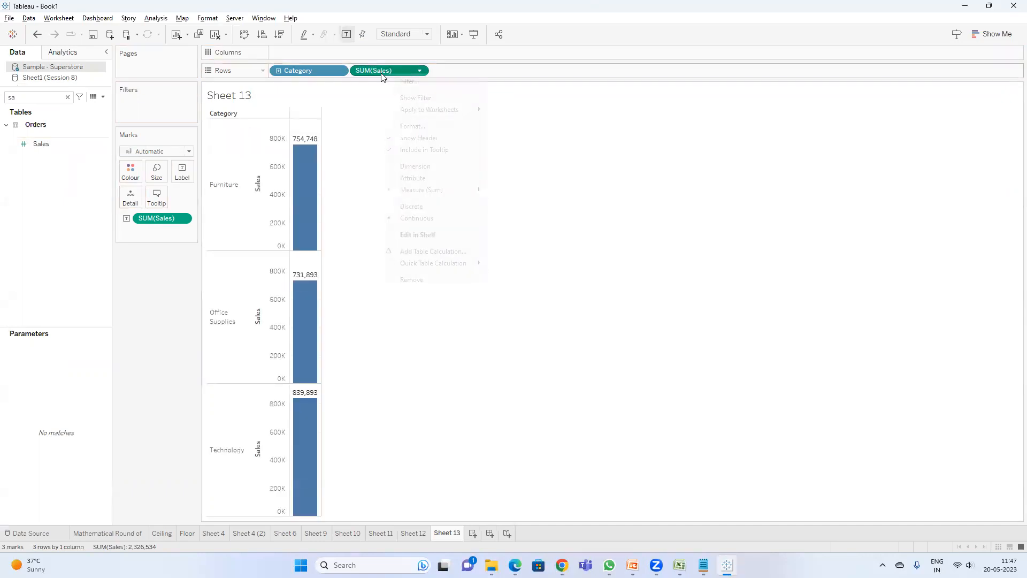
{"action": "mouse_move", "coordinate": [431, 189]}
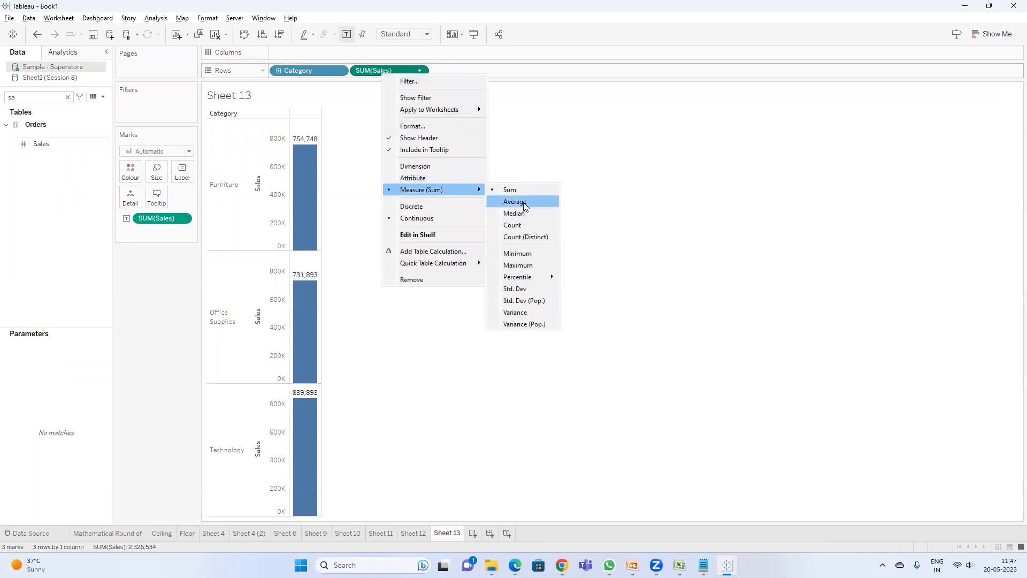
{"action": "left_click", "coordinate": [527, 266]}
Step: Make the MAX(Sales) field discrete and widen the sales values column in the table
{"action": "right_click", "coordinate": [396, 69]}
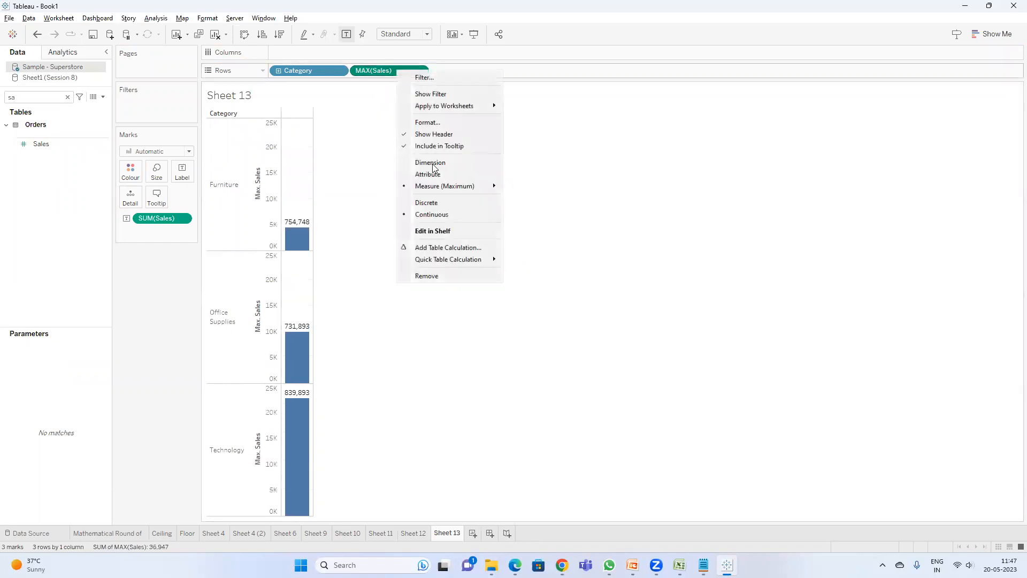
{"action": "left_click", "coordinate": [436, 201]}
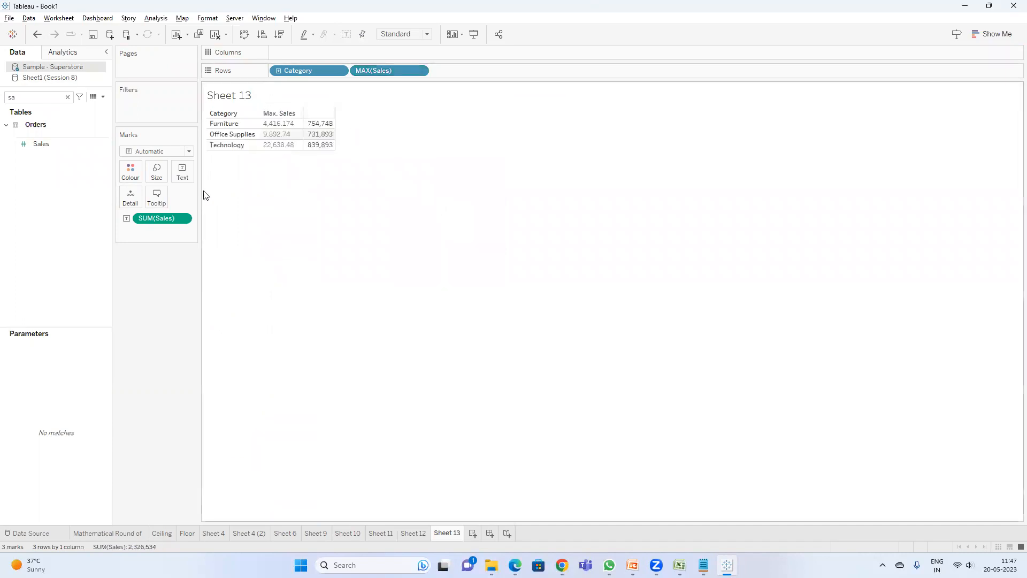
{"action": "mouse_move", "coordinate": [302, 136]}
{"action": "left_click_drag", "start_coordinate": [303, 135], "coordinate": [344, 135]}
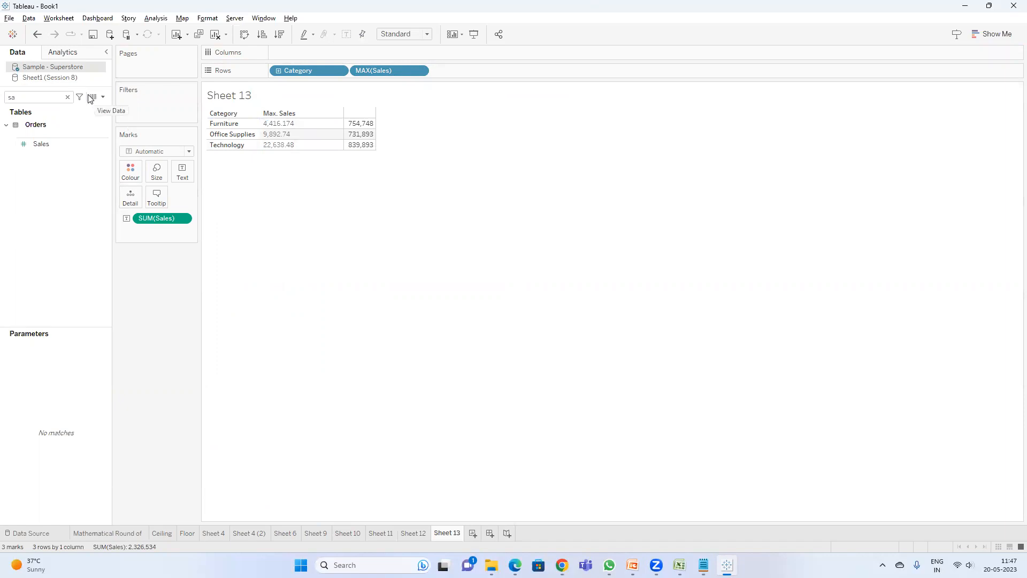
Step: Export the data source's Orders table to CSV and open the existing Sample - Superstore_Orders file in Excel
{"action": "right_click", "coordinate": [54, 67]}
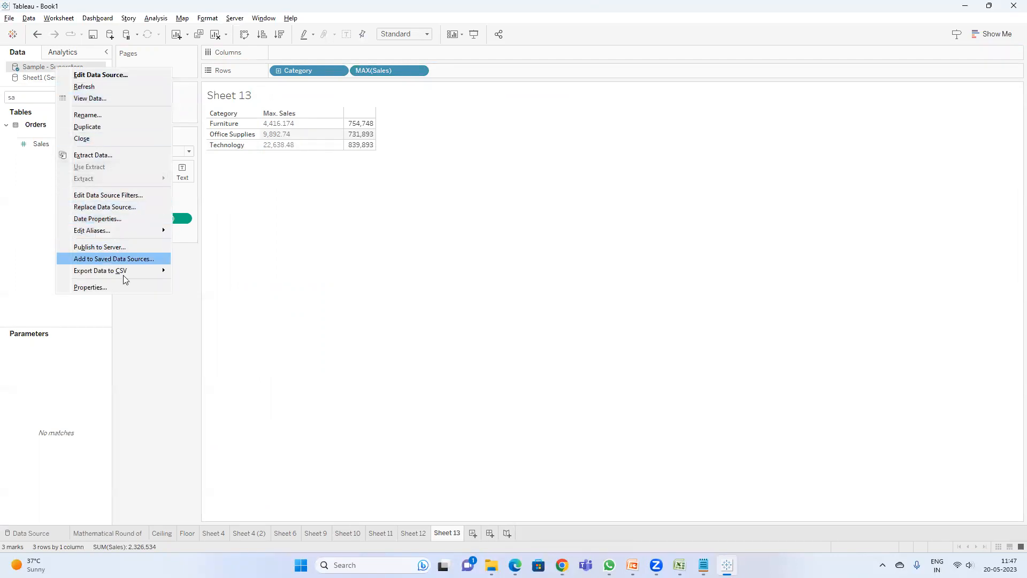
{"action": "mouse_move", "coordinate": [122, 271]}
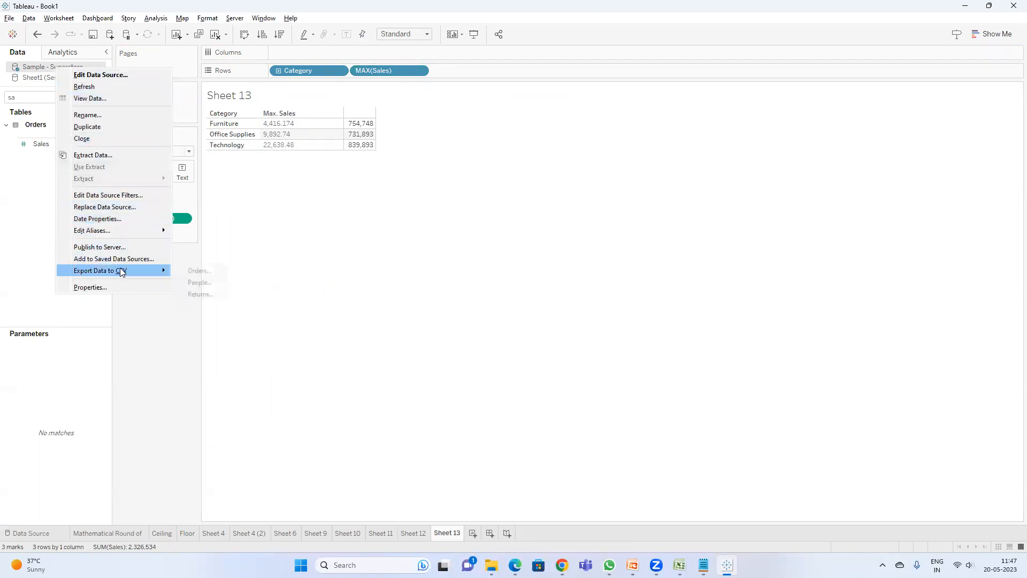
{"action": "left_click", "coordinate": [198, 271]}
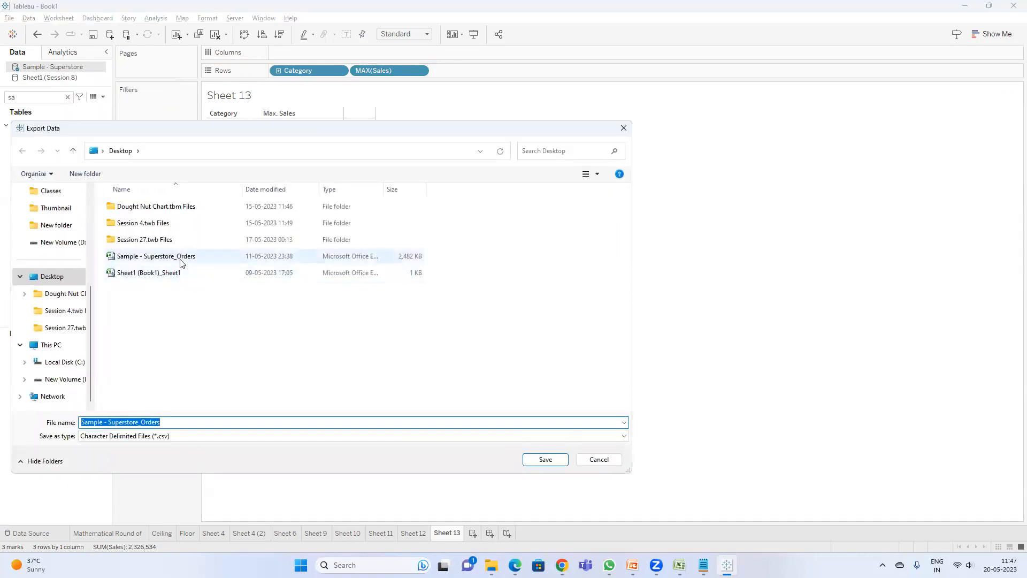
{"action": "right_click", "coordinate": [181, 262]}
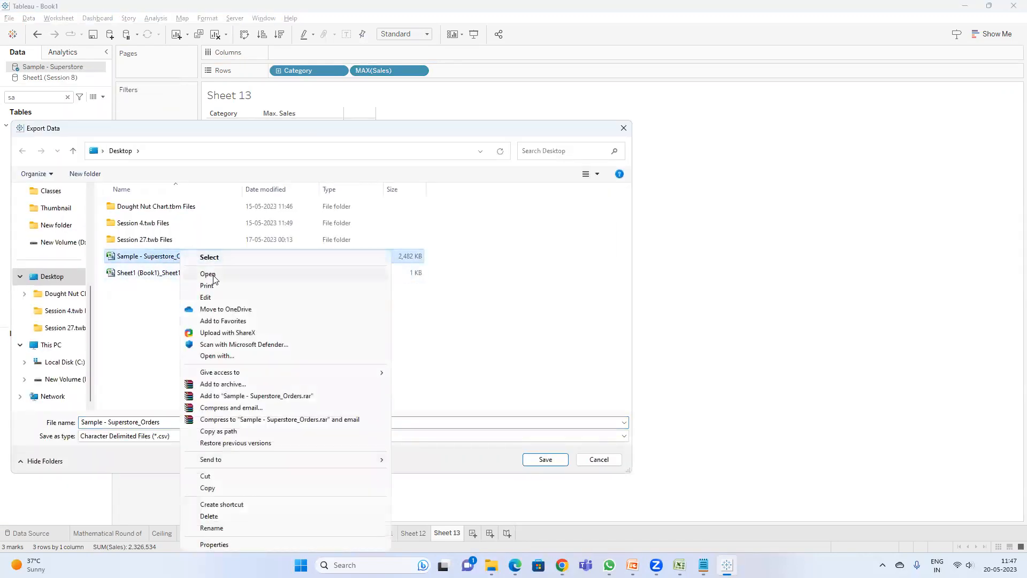
{"action": "left_click", "coordinate": [217, 278]}
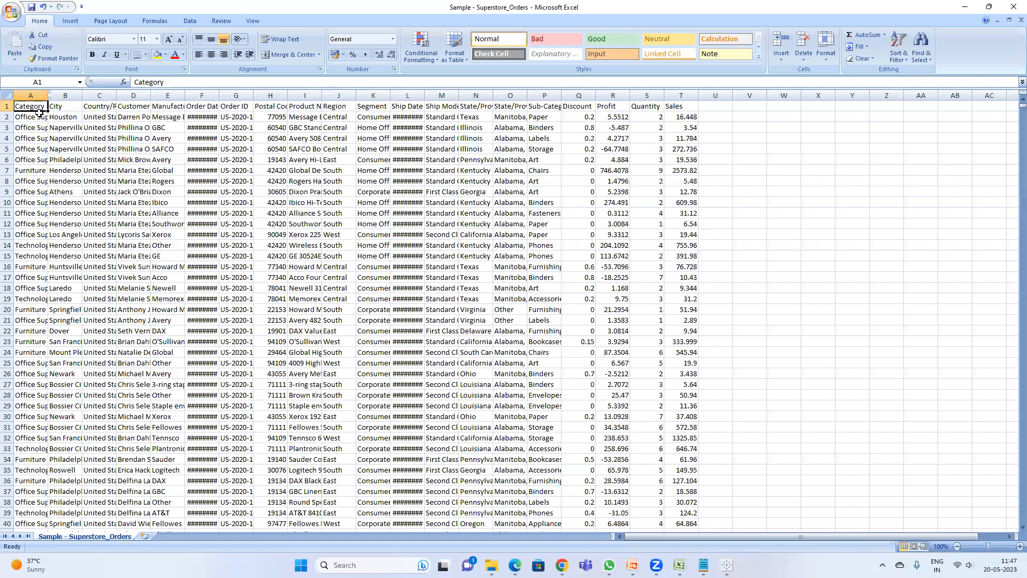
Step: Select the Sales column in the Orders sheet to examine its values
{"action": "key", "text": "ctrl+Right"}
{"action": "key", "text": "Down"}
{"action": "double_click", "coordinate": [47, 97]}
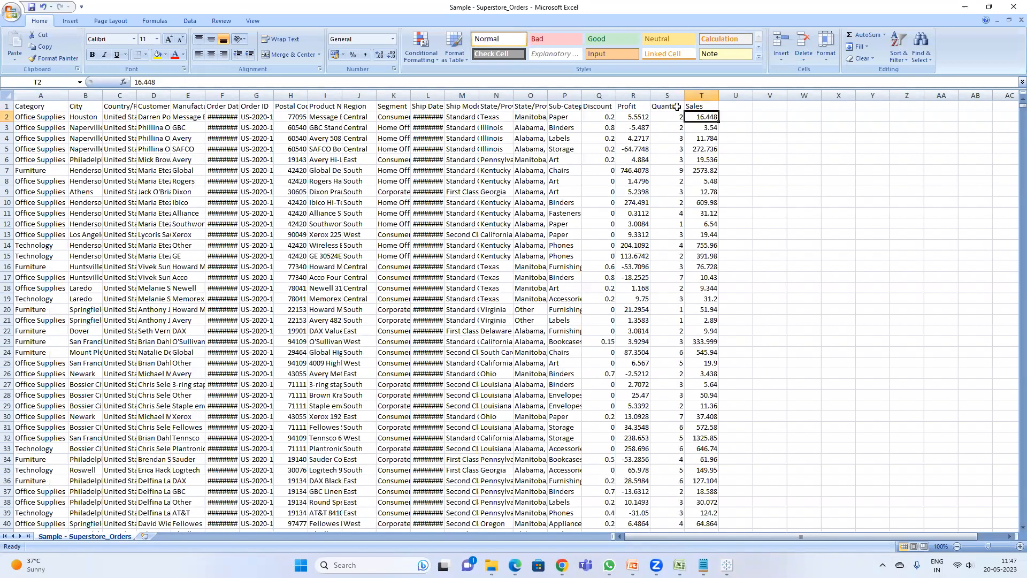
{"action": "left_click", "coordinate": [706, 94]}
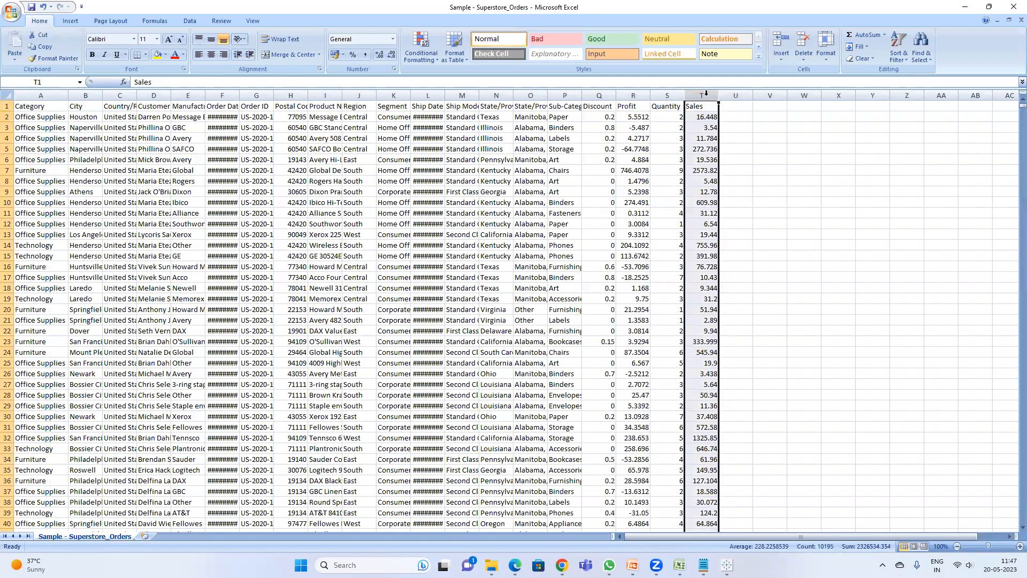
Step: Close the Export Data dialog in Tableau and return to the Orders spreadsheet
{"action": "key", "text": "alt+Tab"}
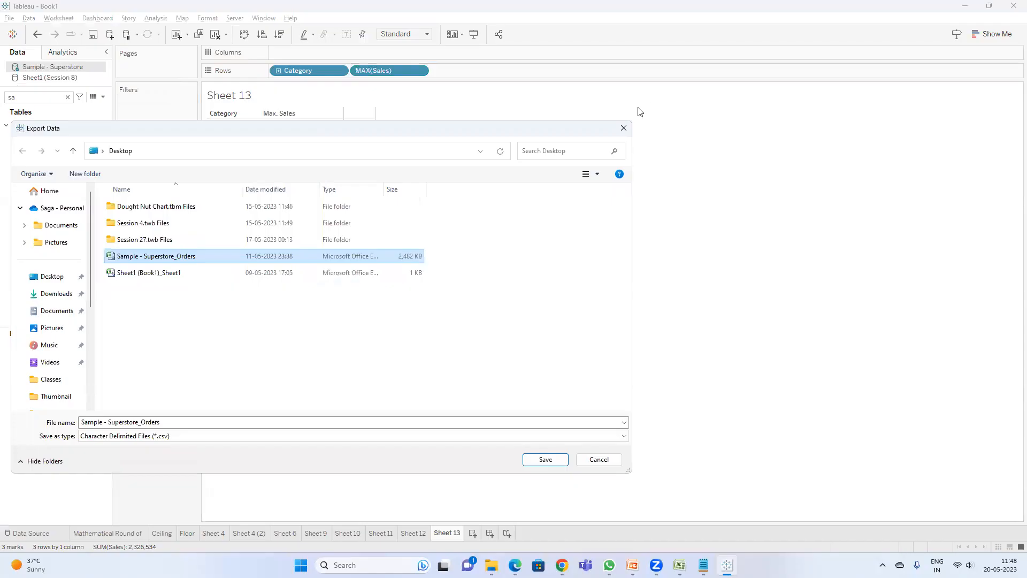
{"action": "left_click", "coordinate": [622, 130]}
{"action": "key", "text": "alt+Tab"}
{"action": "key", "text": "alt+Tab"}
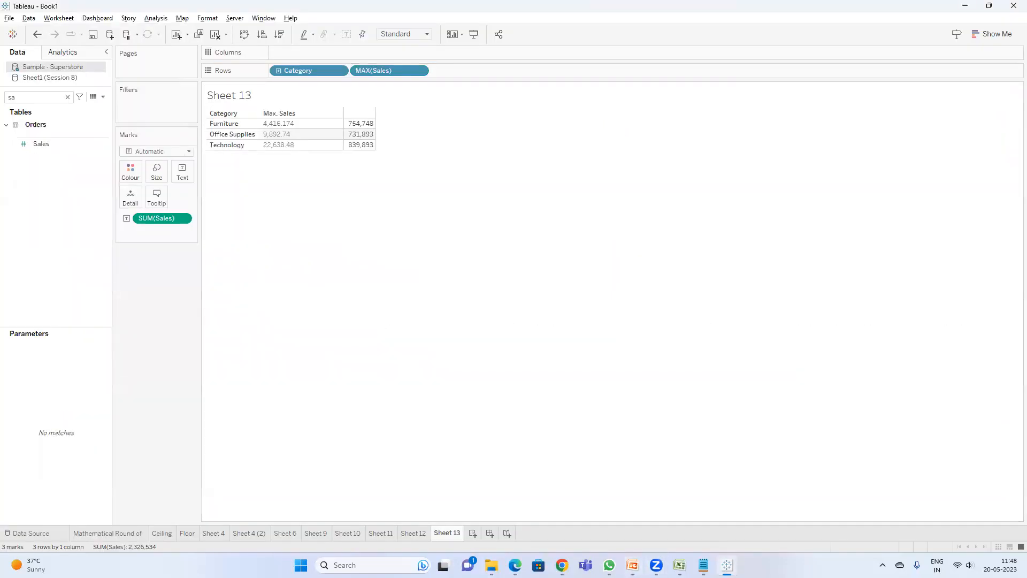
{"action": "mouse_move", "coordinate": [680, 565]}
{"action": "left_click", "coordinate": [764, 503]}
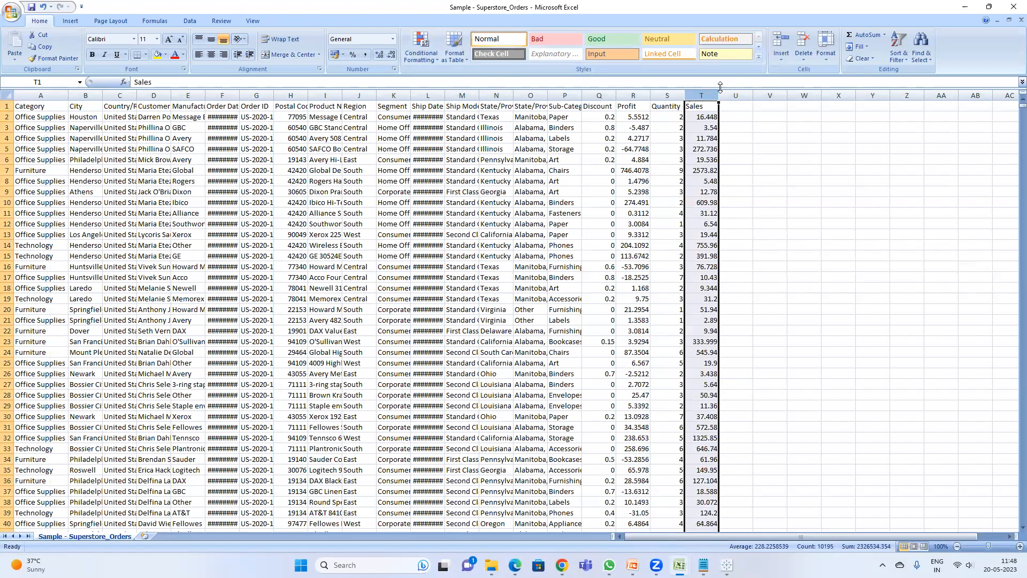
Step: Sort the Orders sheet by Sales from Largest to Smallest
{"action": "left_click", "coordinate": [701, 118]}
{"action": "left_click_drag", "start_coordinate": [707, 117], "coordinate": [709, 309]}
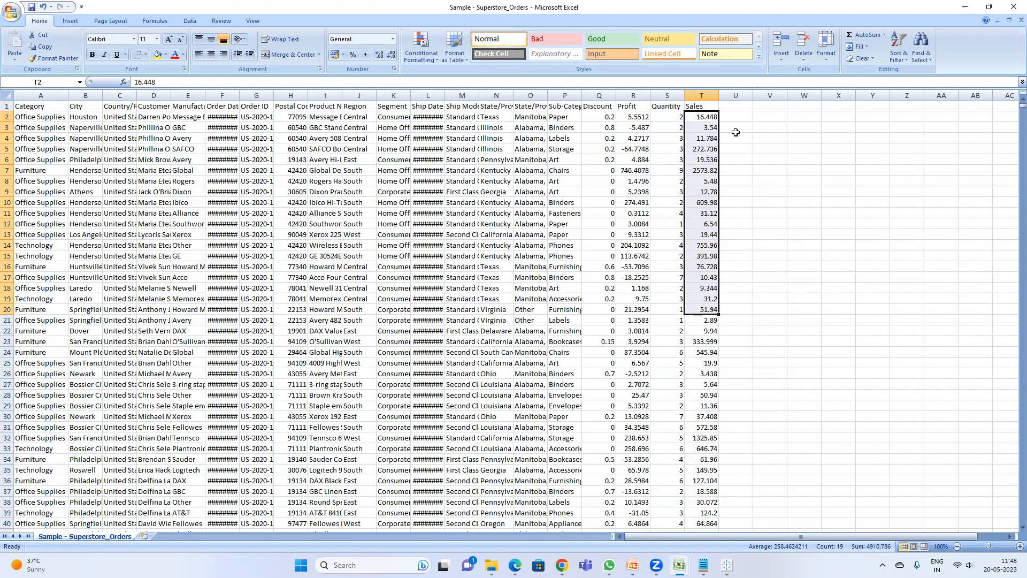
{"action": "left_click", "coordinate": [707, 107]}
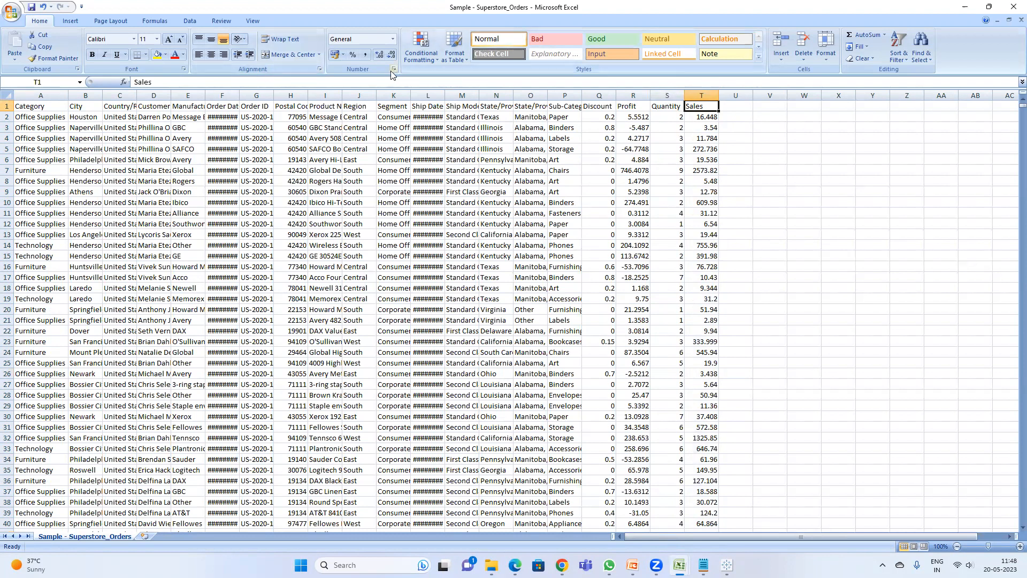
{"action": "left_click", "coordinate": [190, 22]}
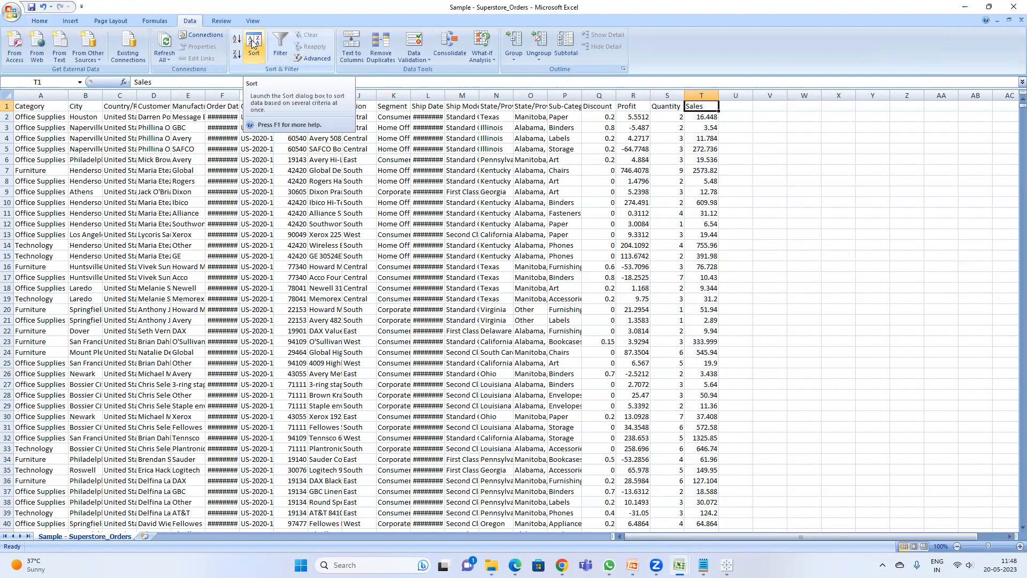
{"action": "left_click", "coordinate": [254, 46]}
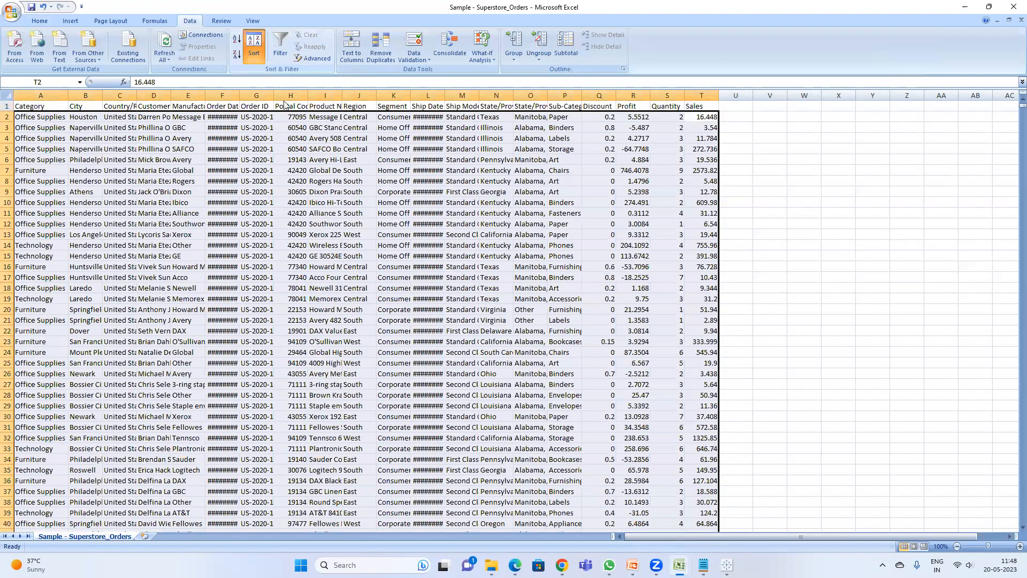
{"action": "left_click", "coordinate": [208, 249]}
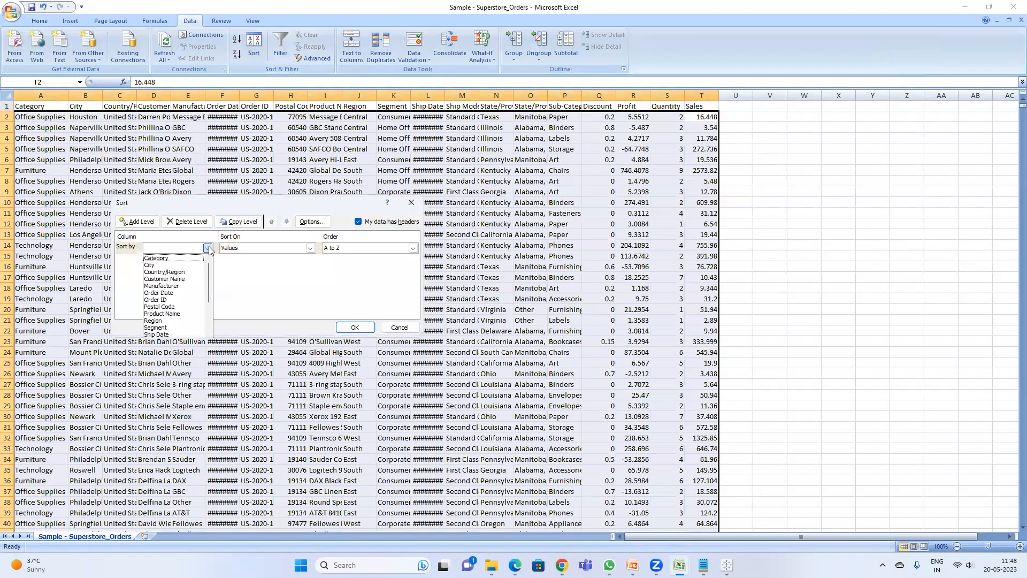
{"action": "scroll", "coordinate": [194, 292], "scroll_direction": "down", "scroll_amount": 2}
{"action": "scroll", "coordinate": [193, 312], "scroll_direction": "down", "scroll_amount": 1}
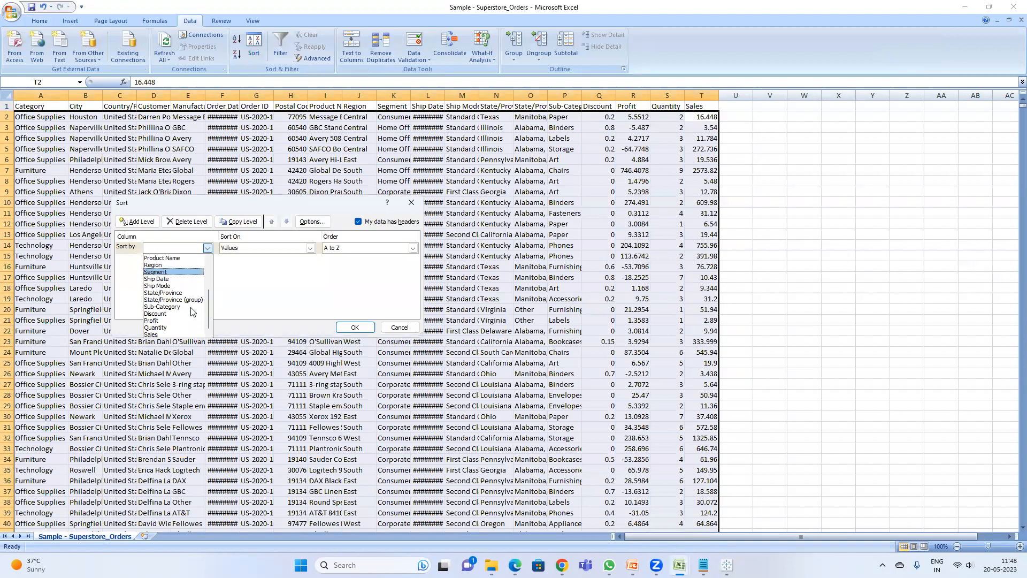
{"action": "left_click", "coordinate": [177, 334]}
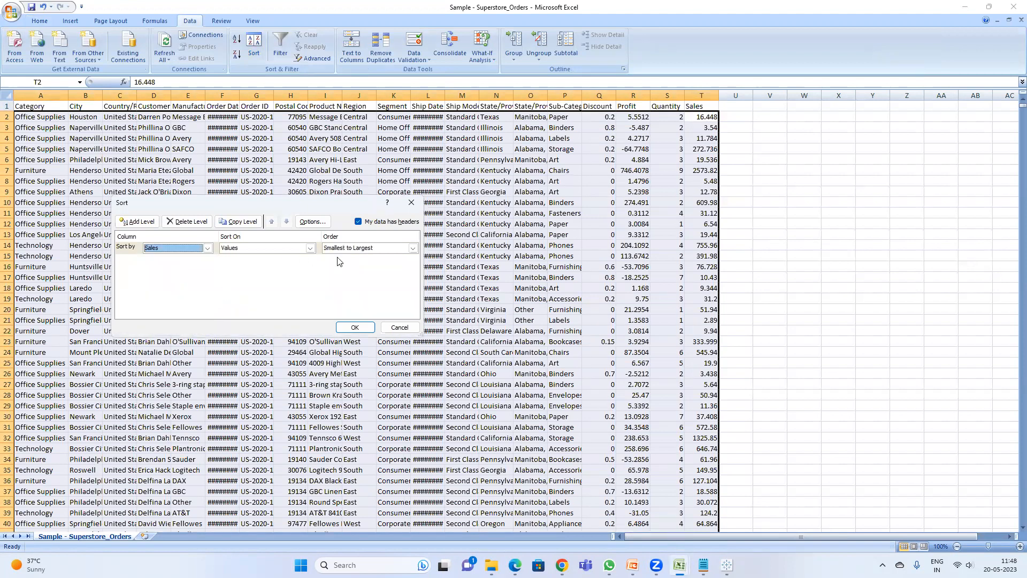
{"action": "left_click", "coordinate": [379, 247]}
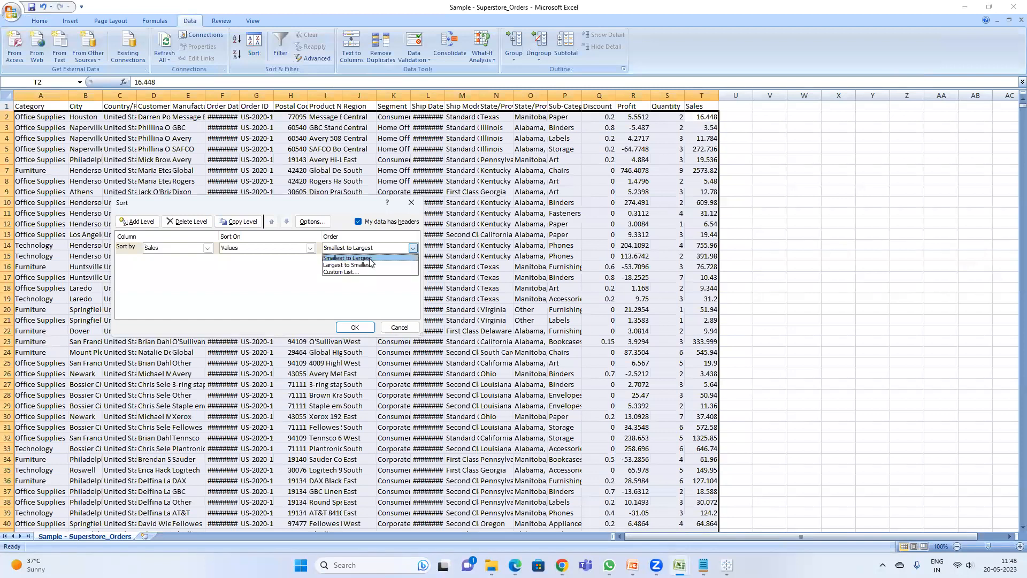
{"action": "left_click", "coordinate": [371, 264]}
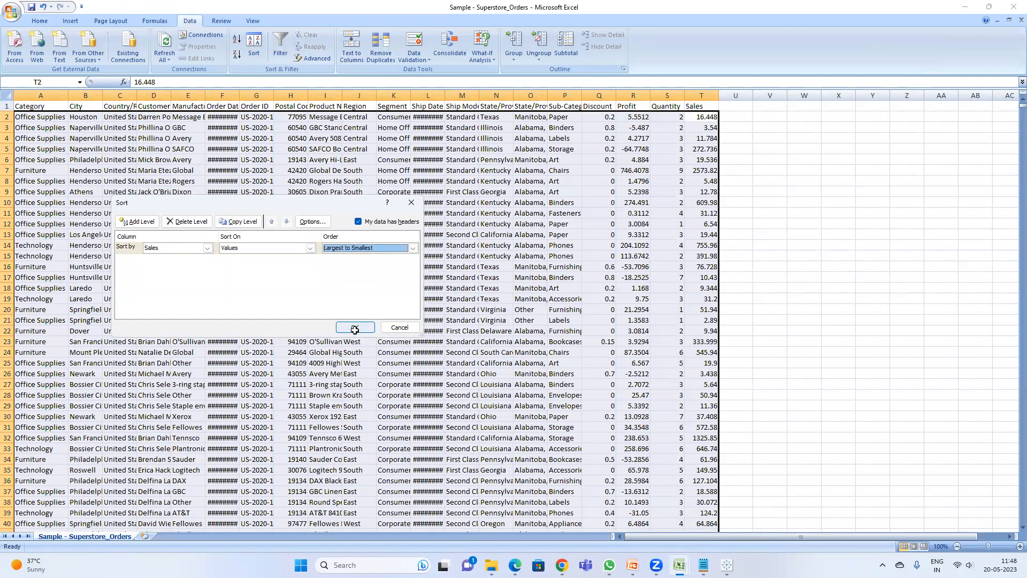
{"action": "left_click", "coordinate": [354, 328]}
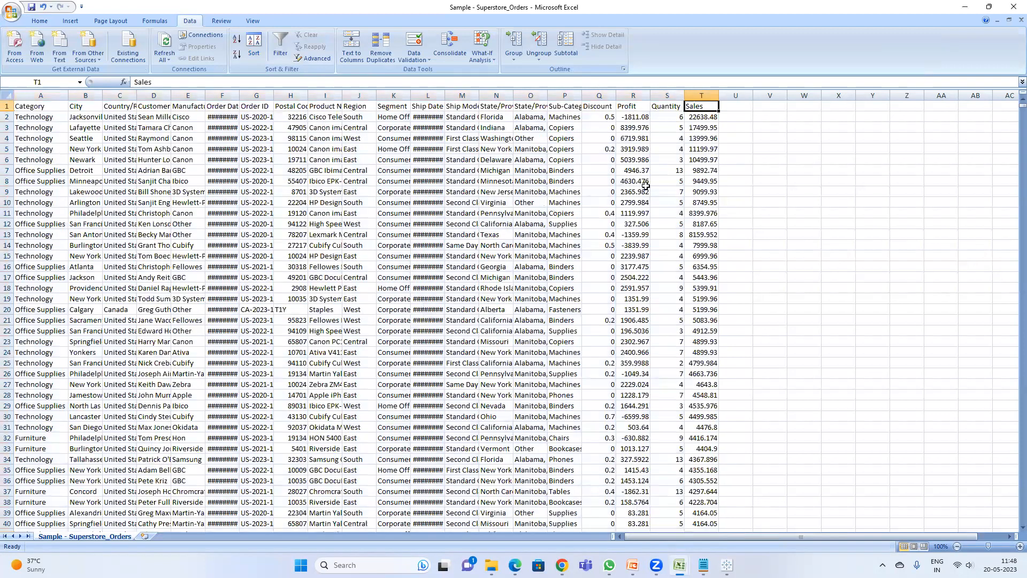
Step: Turn on filters and filter the Category column to show only Furniture
{"action": "left_click", "coordinate": [49, 107]}
{"action": "key", "text": "ctrl+shift+l"}
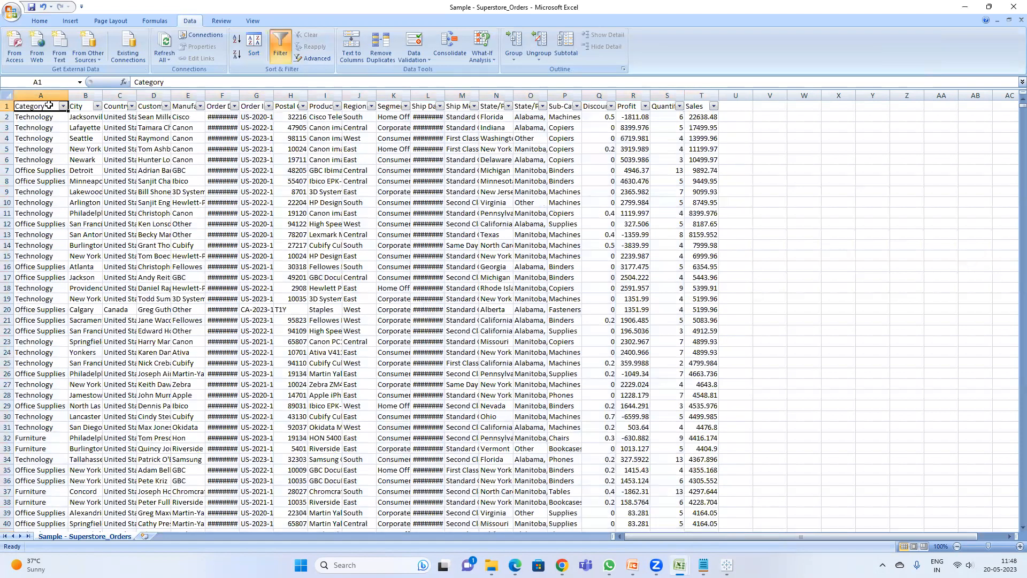
{"action": "left_click", "coordinate": [63, 107]}
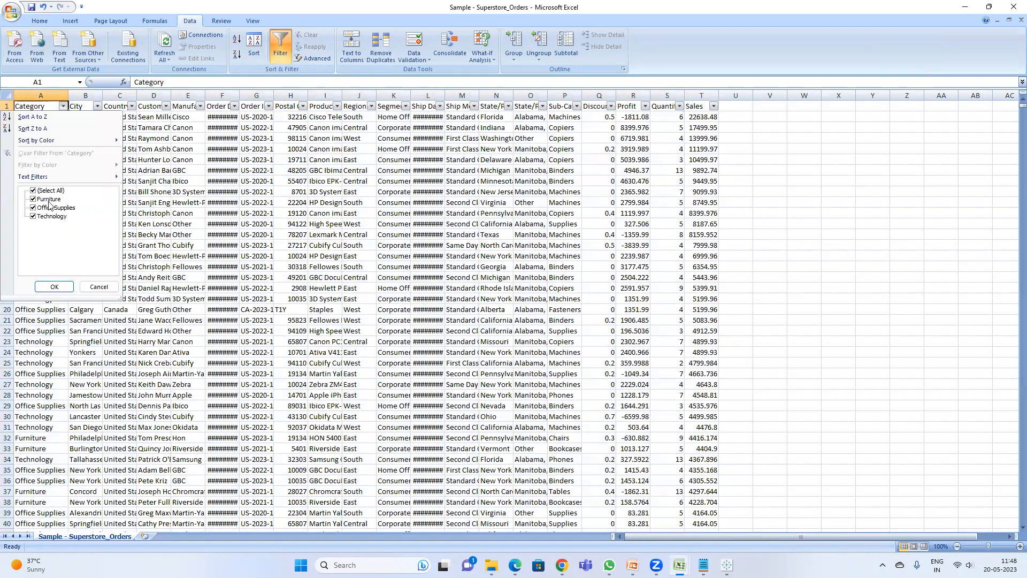
{"action": "left_click", "coordinate": [35, 191]}
{"action": "left_click", "coordinate": [34, 200]}
{"action": "left_click", "coordinate": [55, 288]}
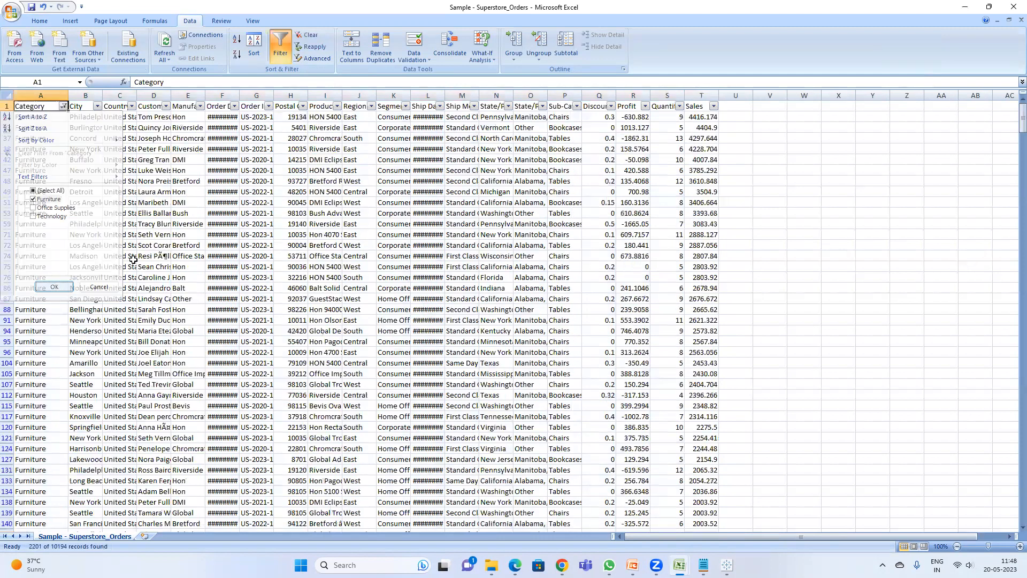
Step: Compare the top Furniture Sales value with the Max. Sales shown in Tableau
{"action": "left_click", "coordinate": [702, 117]}
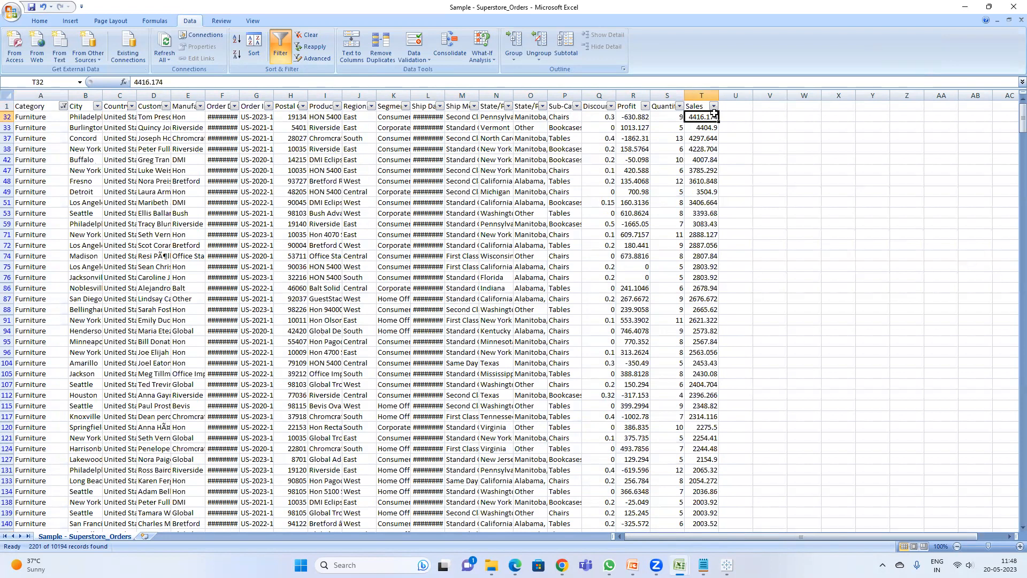
{"action": "key", "text": "alt+Tab"}
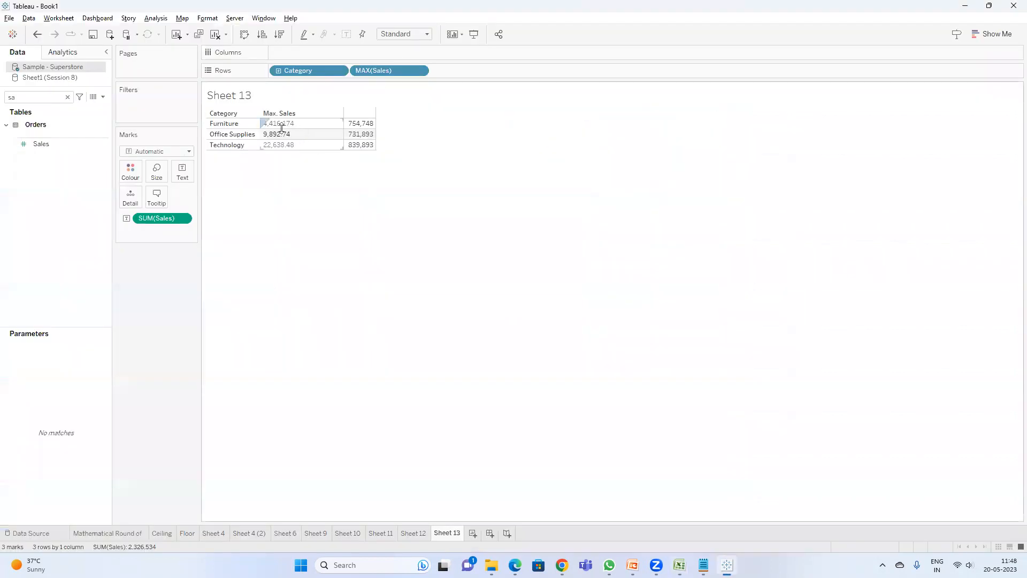
{"action": "mouse_move", "coordinate": [362, 130]}
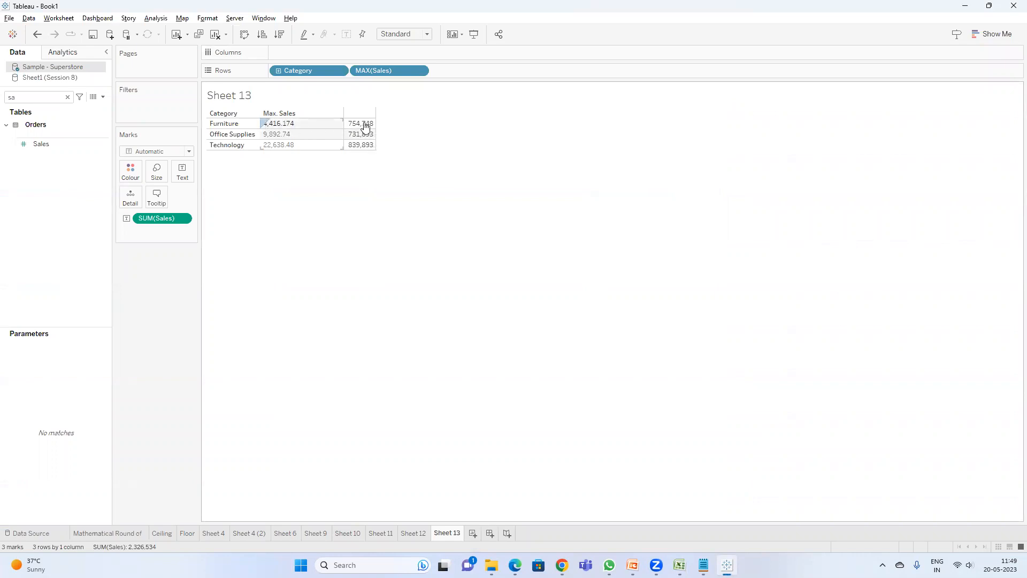
Step: Return to the Orders sheet and select all filtered Furniture Sales values to check their total
{"action": "key", "text": "alt+Tab"}
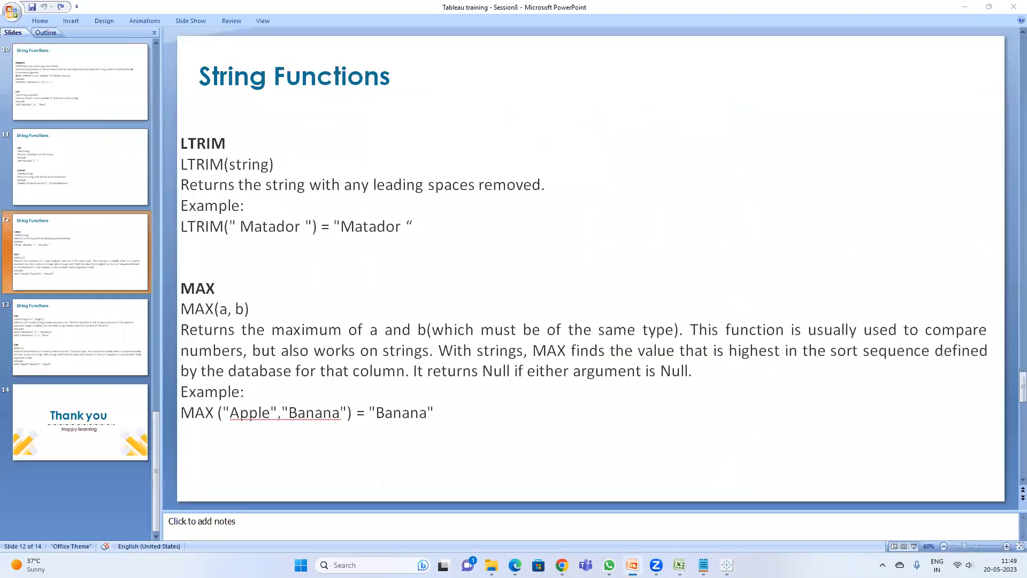
{"action": "left_click", "coordinate": [727, 565]}
{"action": "mouse_move", "coordinate": [679, 565]}
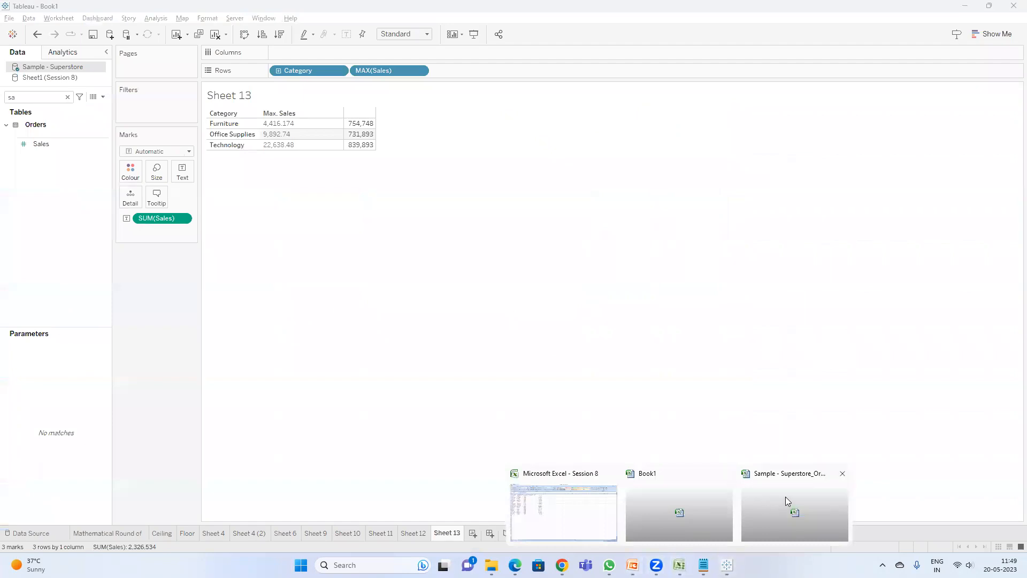
{"action": "left_click", "coordinate": [787, 497]}
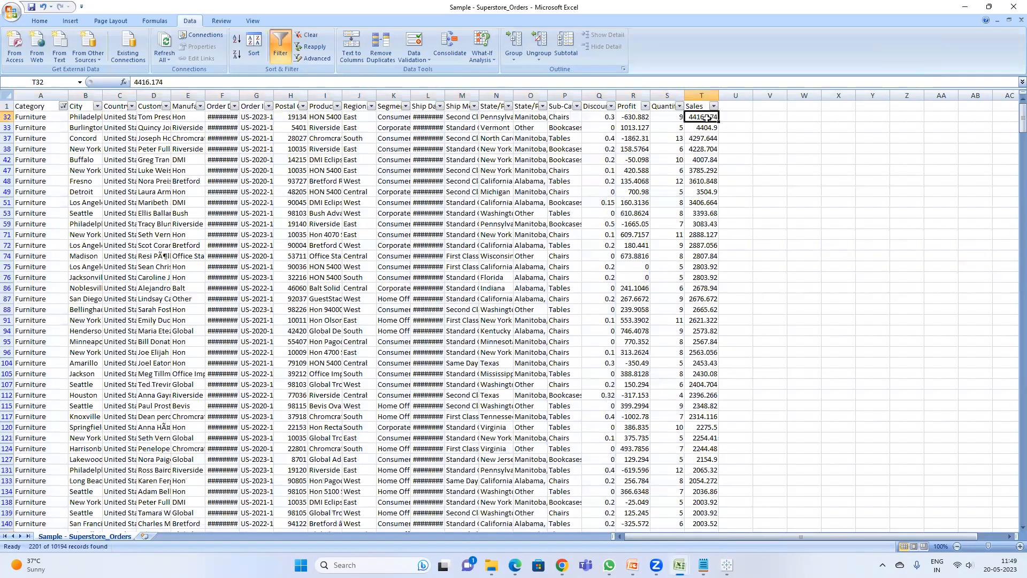
{"action": "key", "text": "ctrl+shift+Down"}
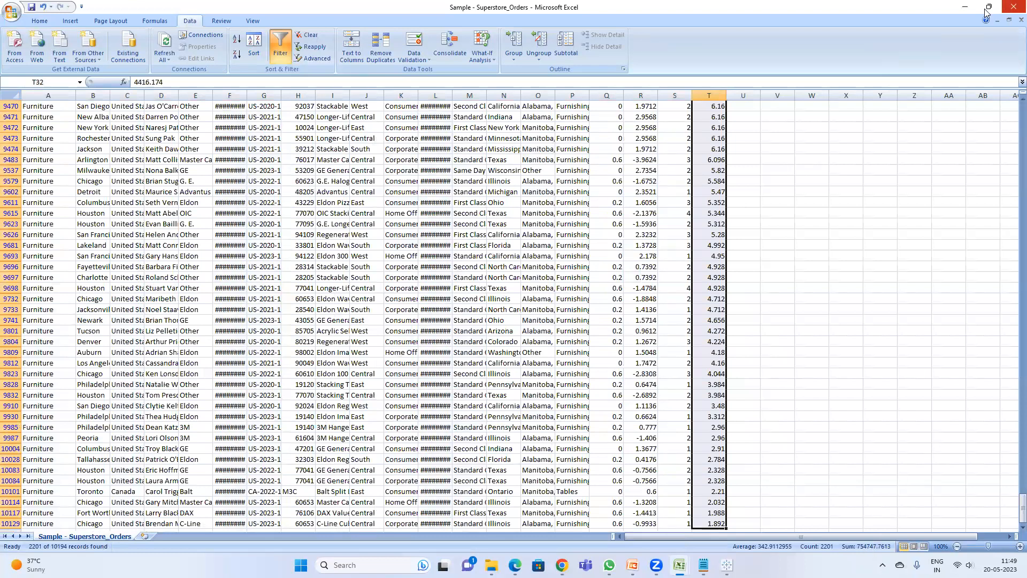
Step: Switch between Tableau and the Orders sheet to compare the Furniture Sales values with Tableau's results
{"action": "left_click", "coordinate": [963, 8]}
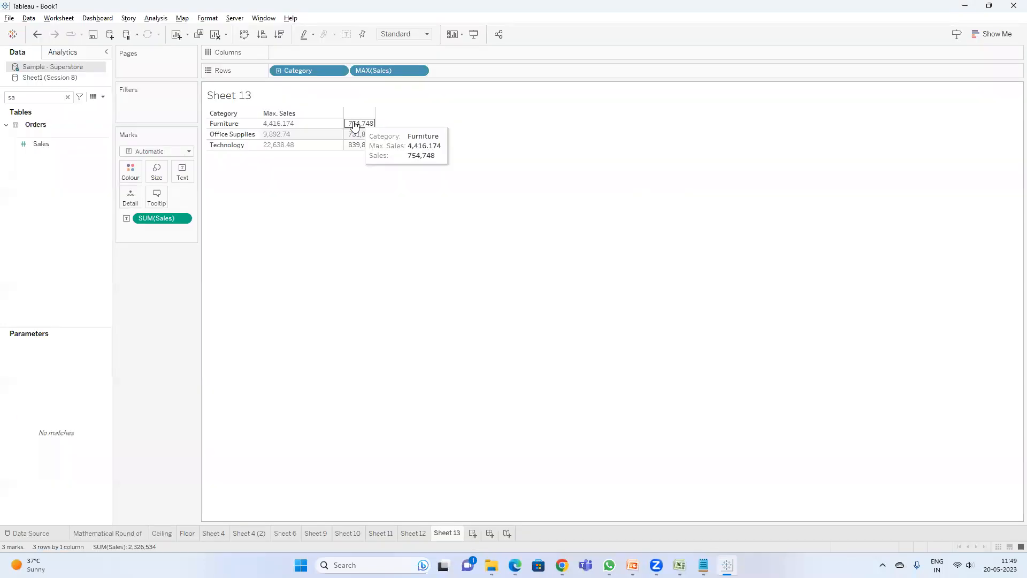
{"action": "key", "text": "alt+Tab"}
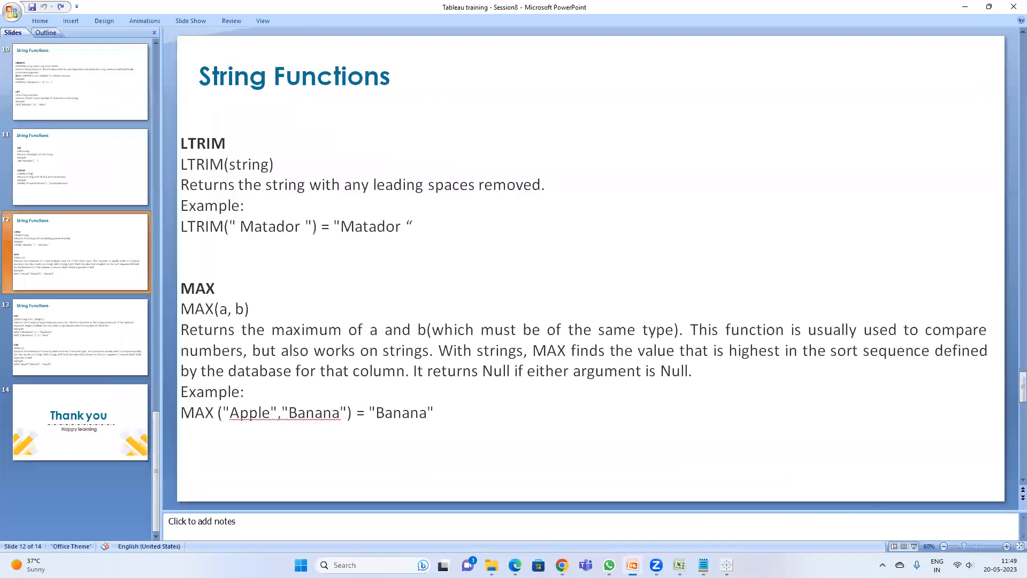
{"action": "mouse_move", "coordinate": [680, 565]}
{"action": "left_click", "coordinate": [802, 510]}
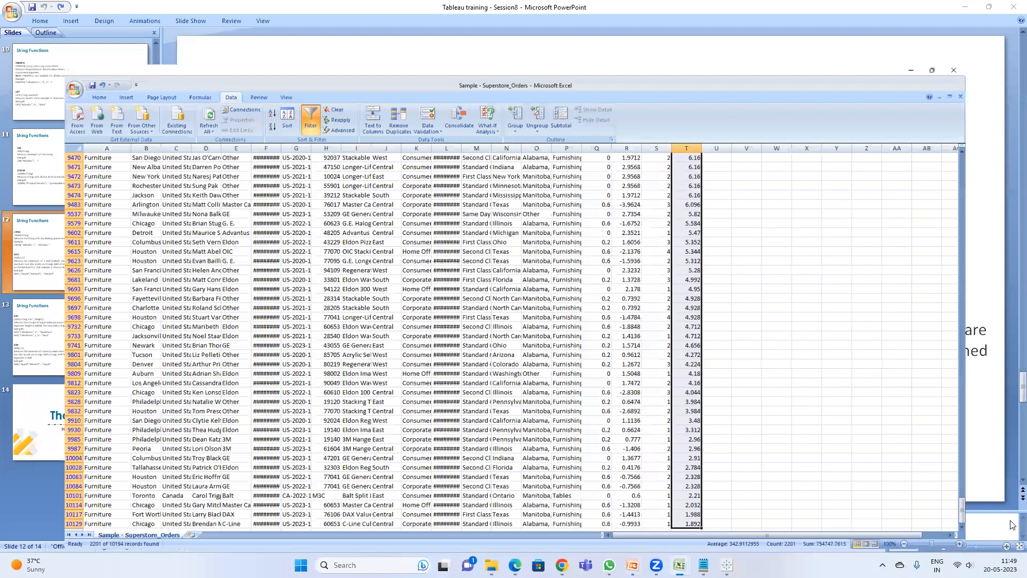
{"action": "left_click_drag", "start_coordinate": [1021, 509], "coordinate": [1021, 99]}
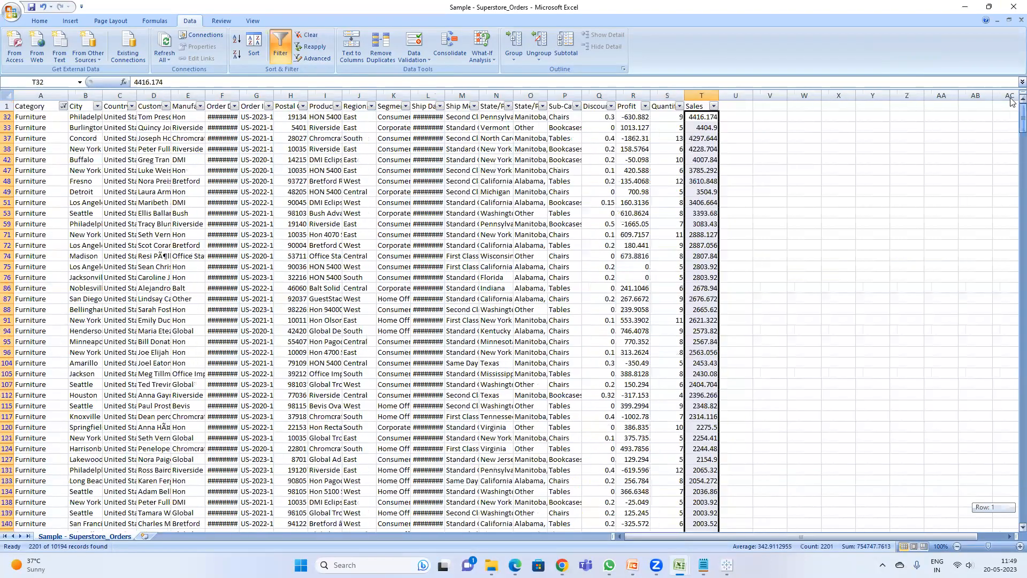
{"action": "left_click", "coordinate": [707, 119]}
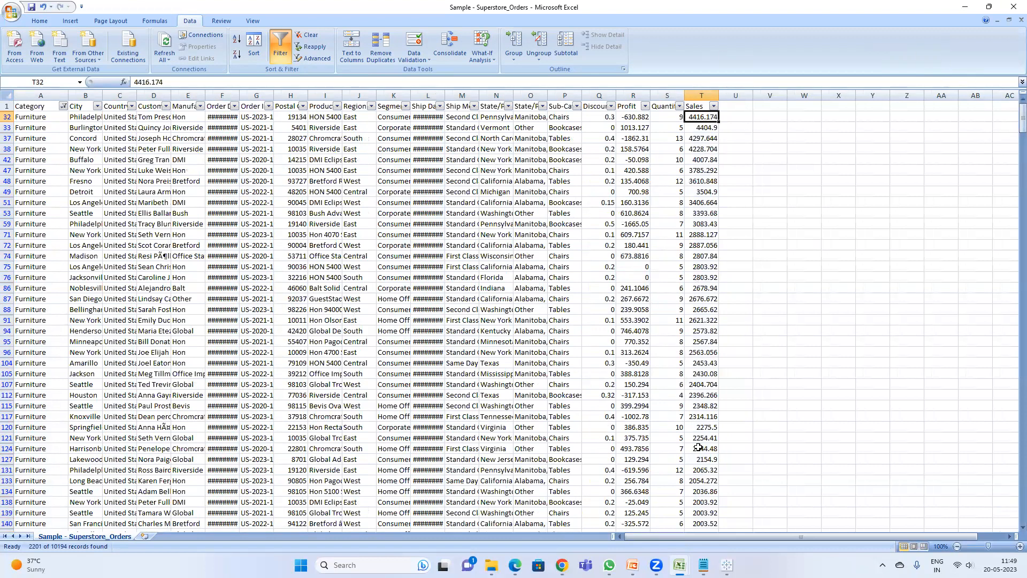
{"action": "left_click", "coordinate": [966, 12]}
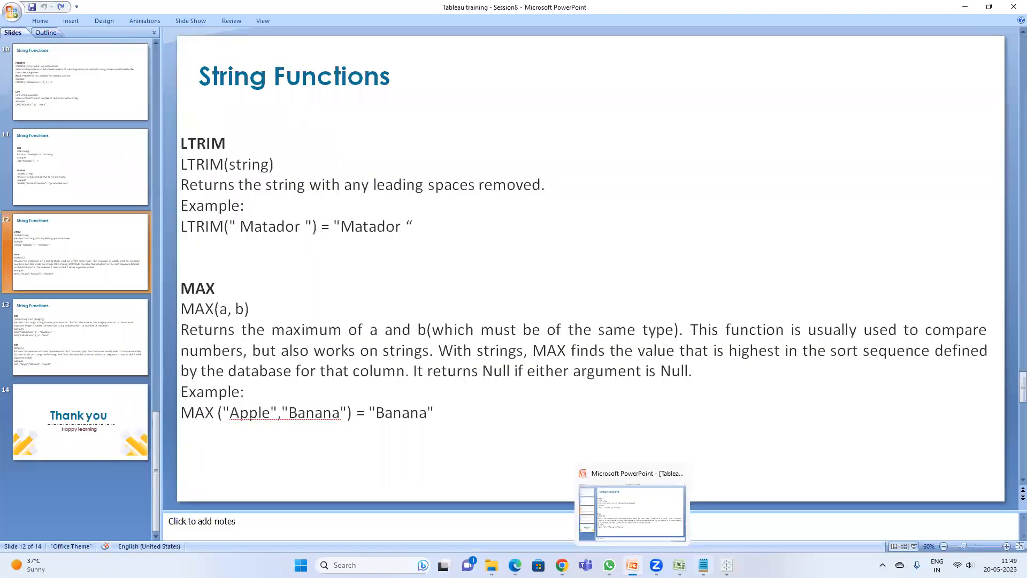
{"action": "left_click", "coordinate": [726, 565]}
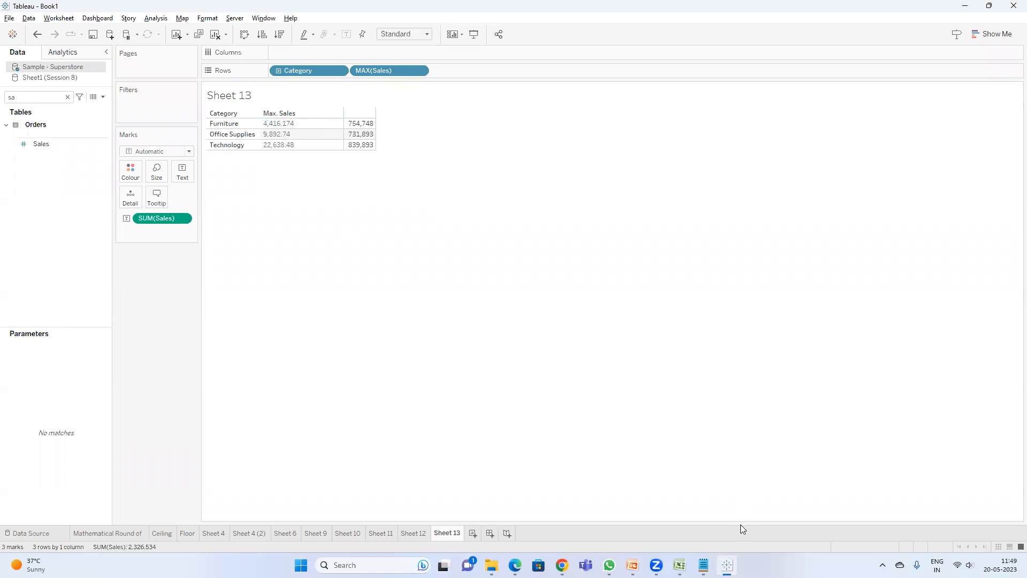
{"action": "mouse_move", "coordinate": [680, 565]}
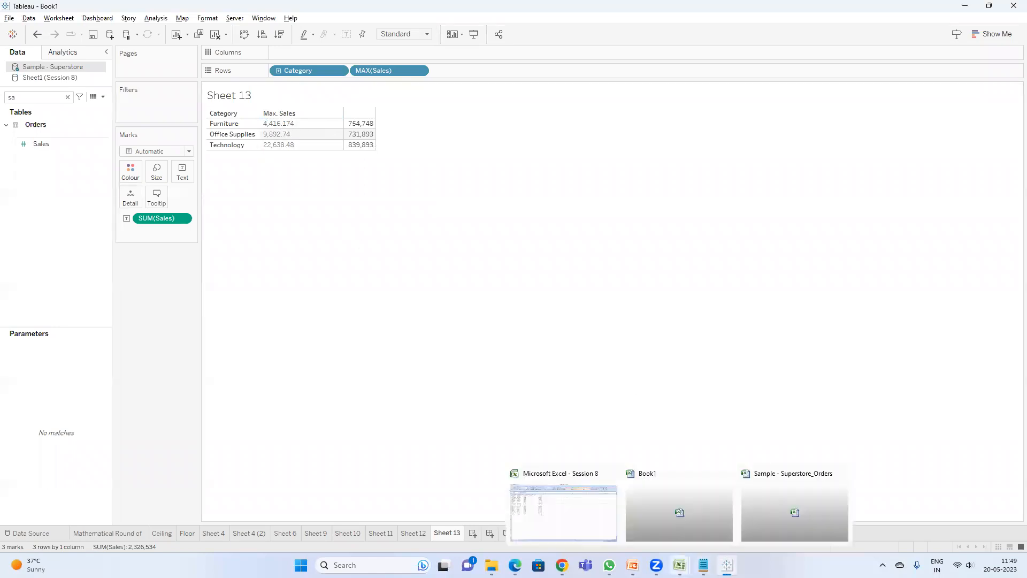
Step: Filter the Orders sheet's Category column to show only Office Supplies and compare with Tableau
{"action": "left_click", "coordinate": [804, 513]}
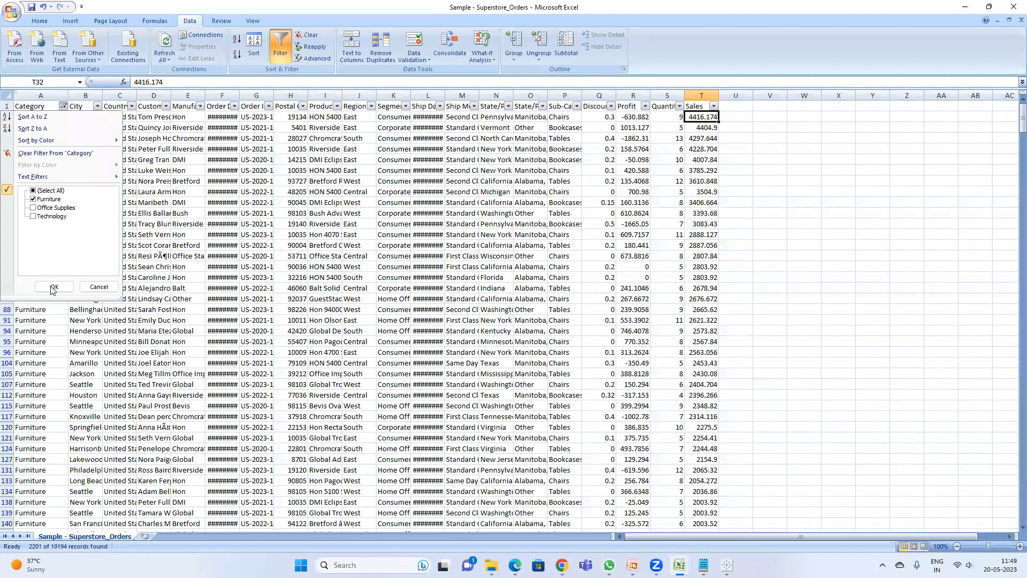
{"action": "left_click", "coordinate": [53, 287]}
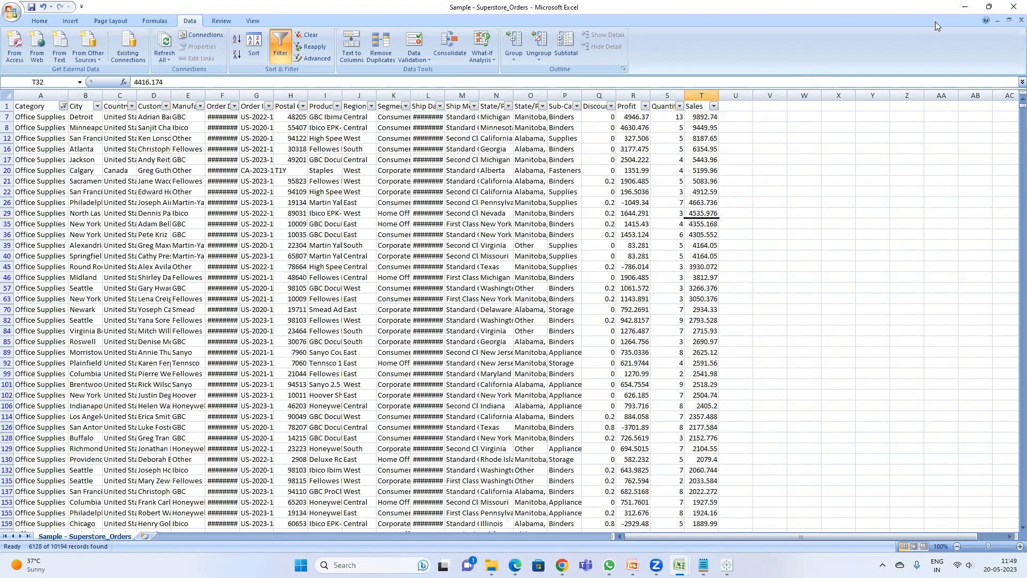
{"action": "left_click", "coordinate": [963, 5]}
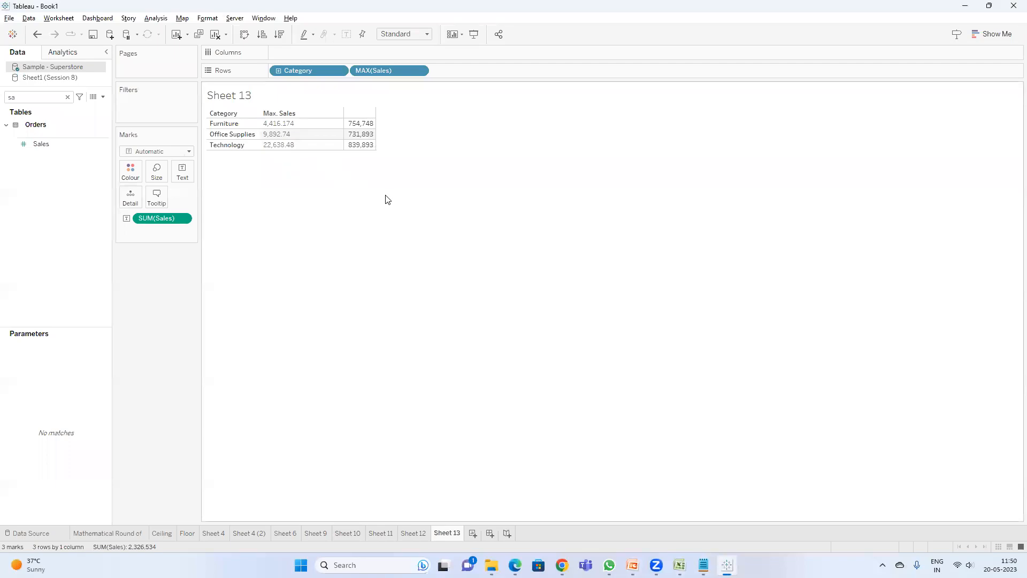
Step: Change the Category filter on the Orders sheet to show only Technology
{"action": "key", "text": "alt+Tab"}
{"action": "left_click", "coordinate": [63, 107]}
{"action": "left_click", "coordinate": [33, 208]}
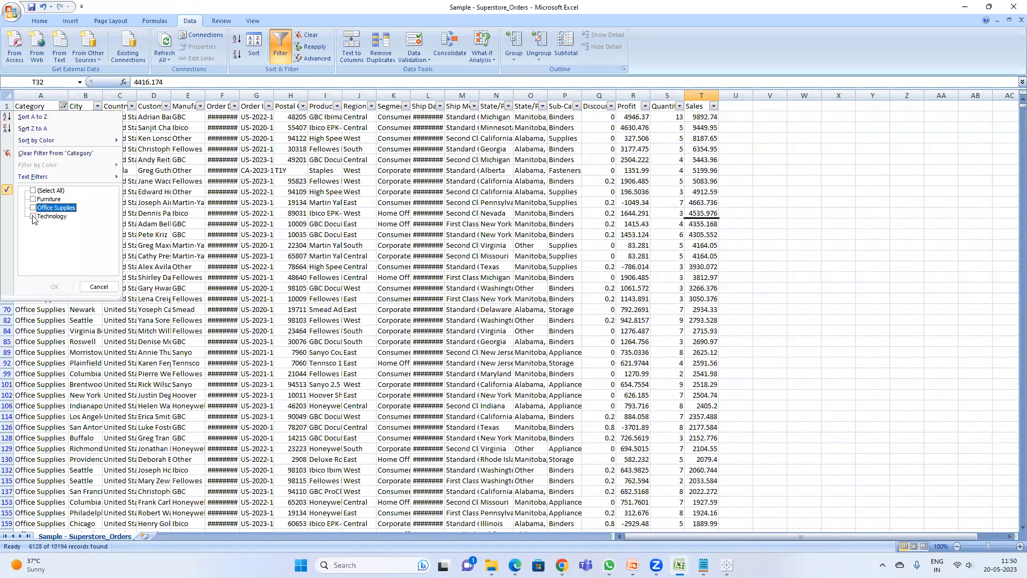
{"action": "left_click", "coordinate": [34, 217]}
{"action": "left_click", "coordinate": [54, 287]}
{"action": "left_click", "coordinate": [764, 164]}
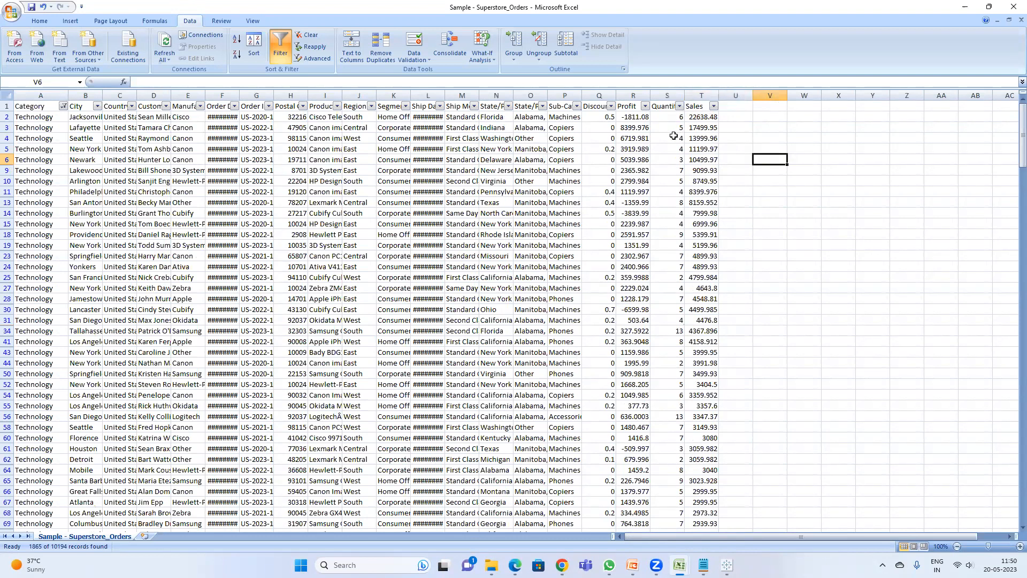
{"action": "left_click", "coordinate": [962, 8]}
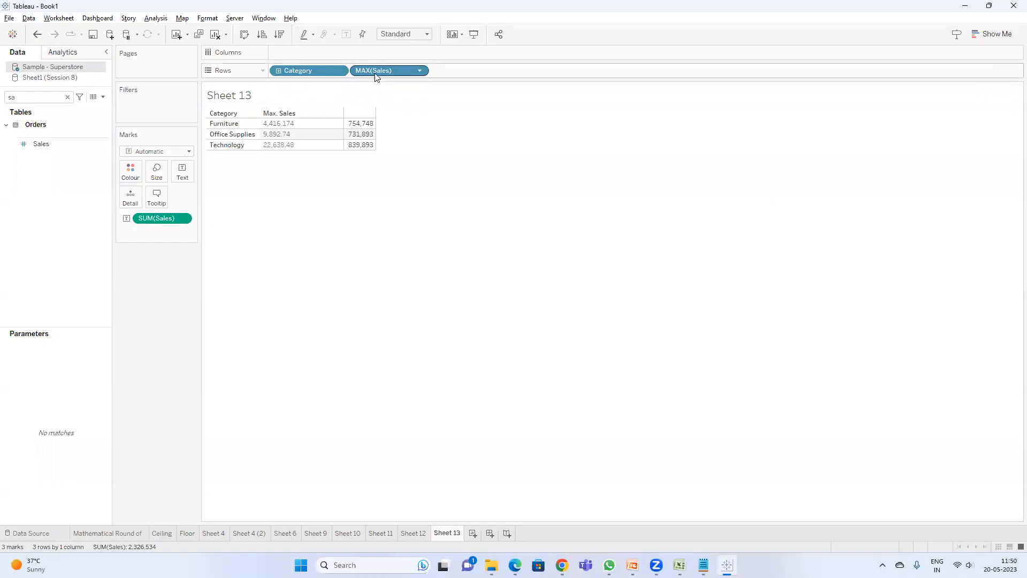
Step: Change the Sales pill's aggregation on Rows from Maximum to Minimum
{"action": "right_click", "coordinate": [377, 75]}
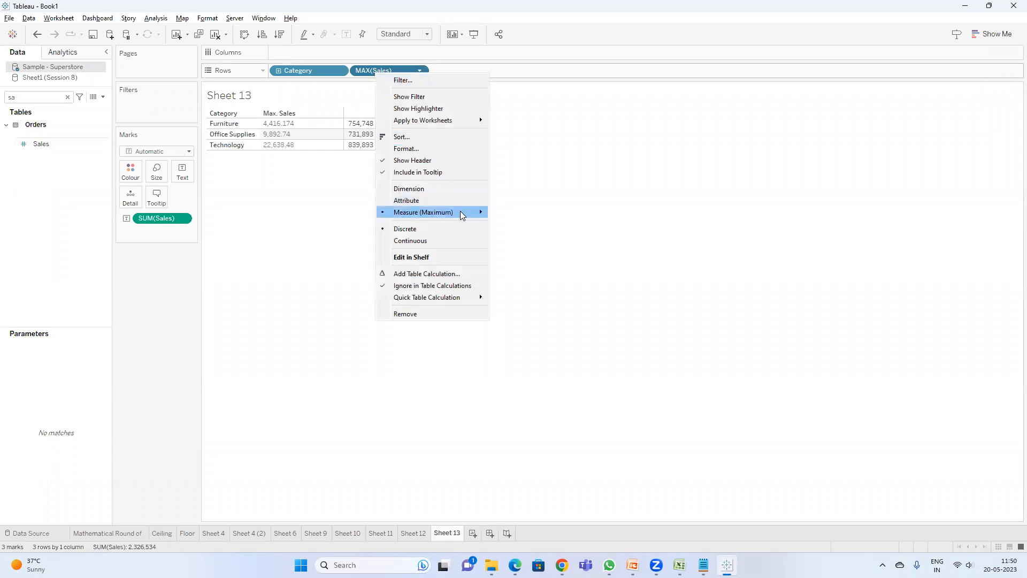
{"action": "mouse_move", "coordinate": [463, 214]}
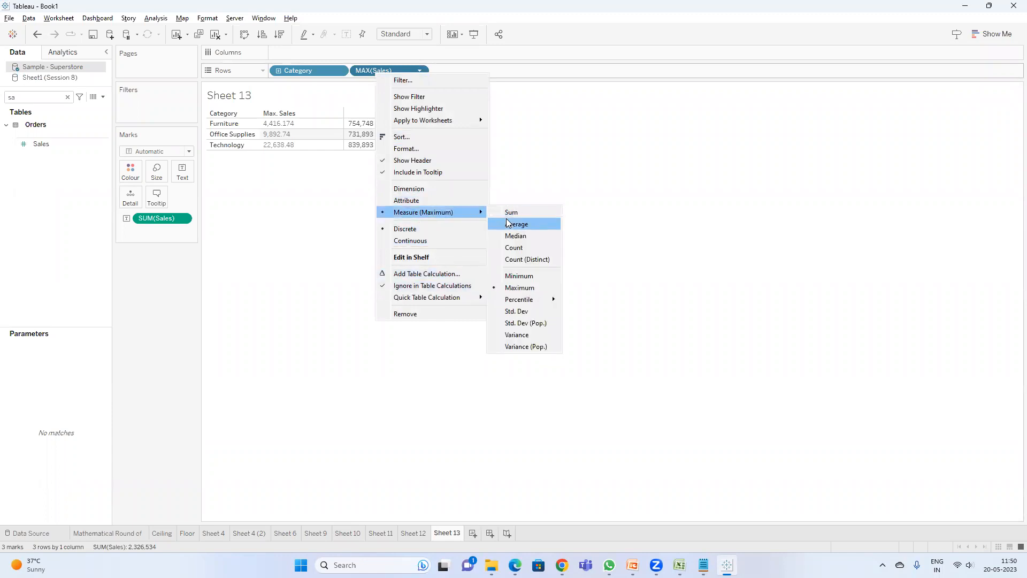
{"action": "left_click", "coordinate": [522, 276]}
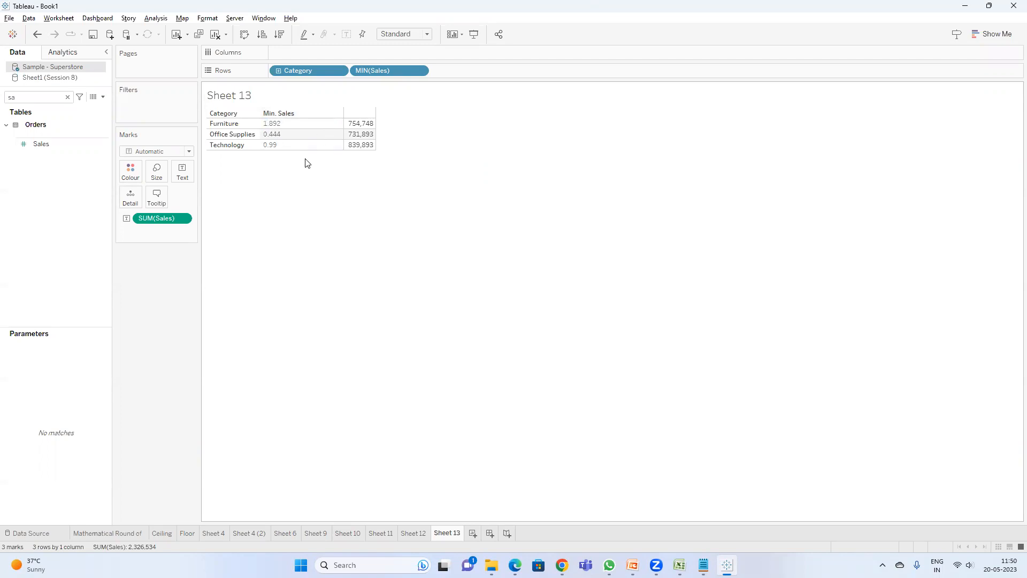
Step: Turn off filters on the Orders sheet and sort Sales from Smallest to Largest
{"action": "key", "text": "alt+Tab"}
{"action": "left_click", "coordinate": [704, 107]}
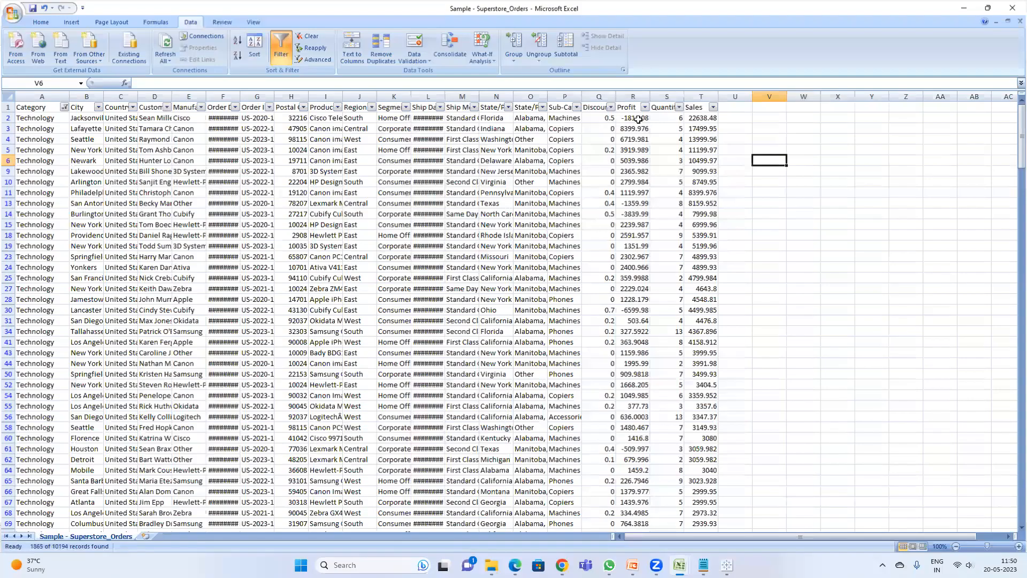
{"action": "left_click", "coordinate": [661, 106]}
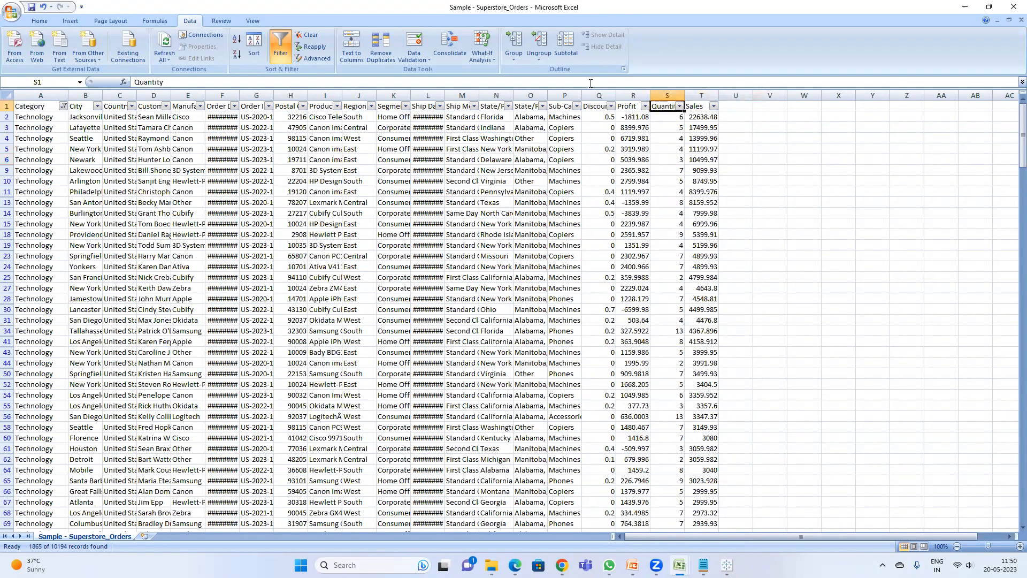
{"action": "key", "text": "ctrl+shift+l"}
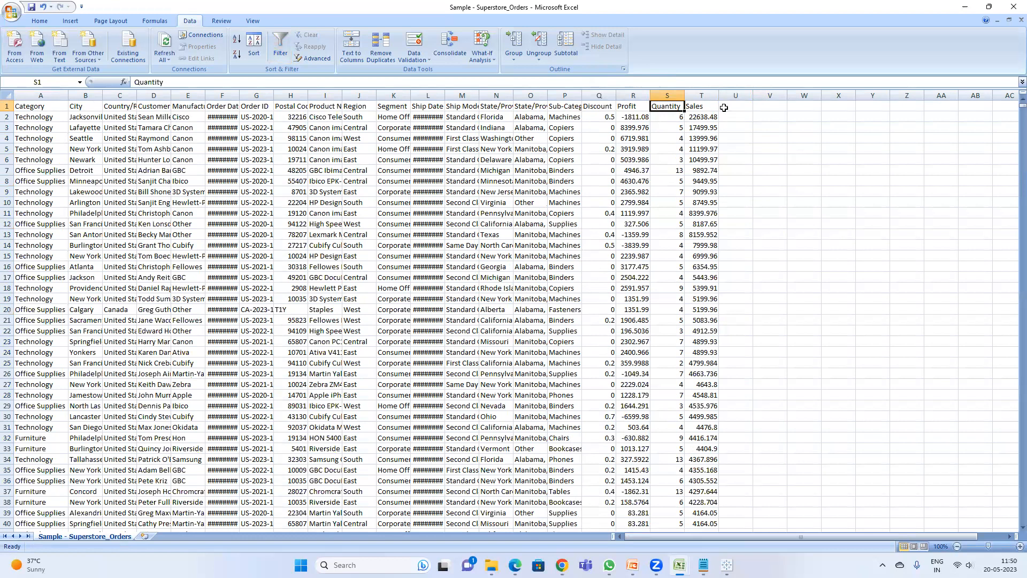
{"action": "left_click", "coordinate": [696, 106]}
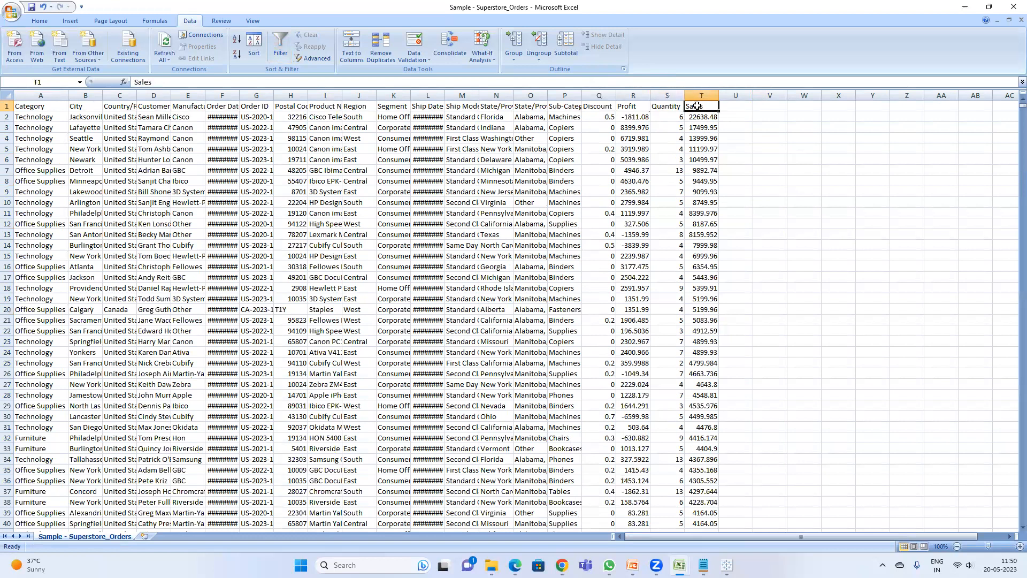
{"action": "left_click", "coordinate": [247, 47]}
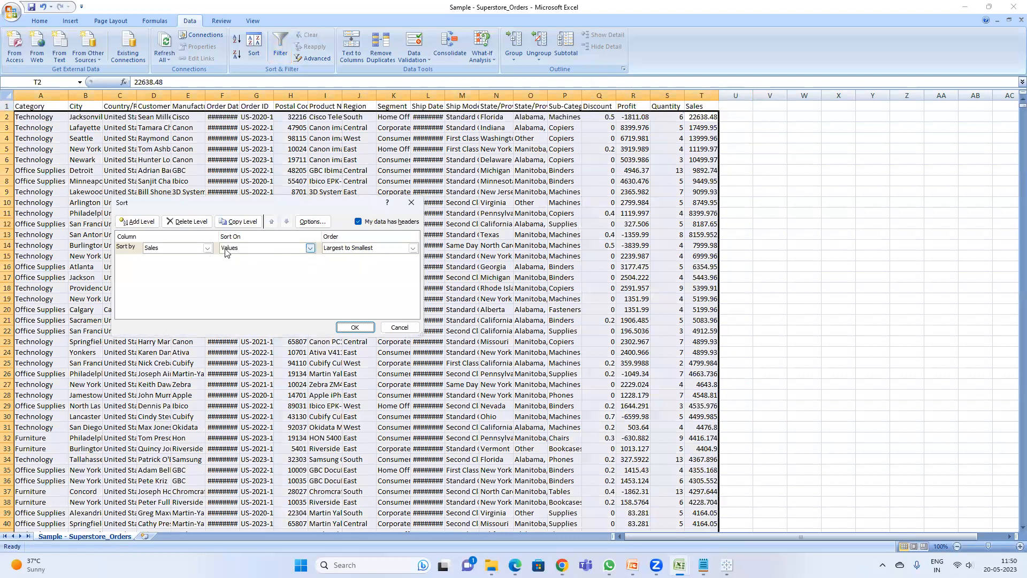
{"action": "left_click", "coordinate": [359, 249]}
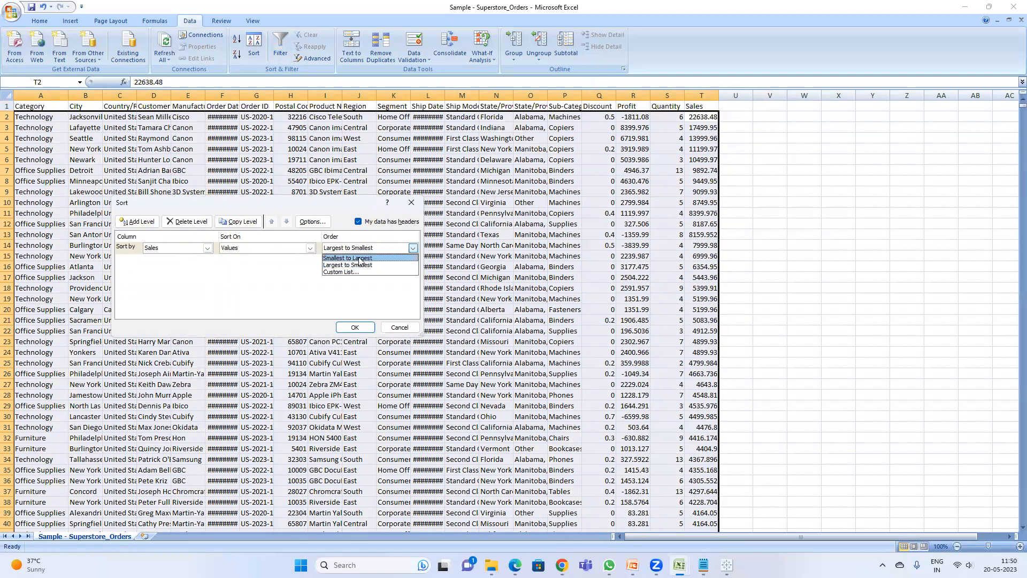
{"action": "left_click", "coordinate": [360, 258]}
{"action": "left_click", "coordinate": [355, 327]}
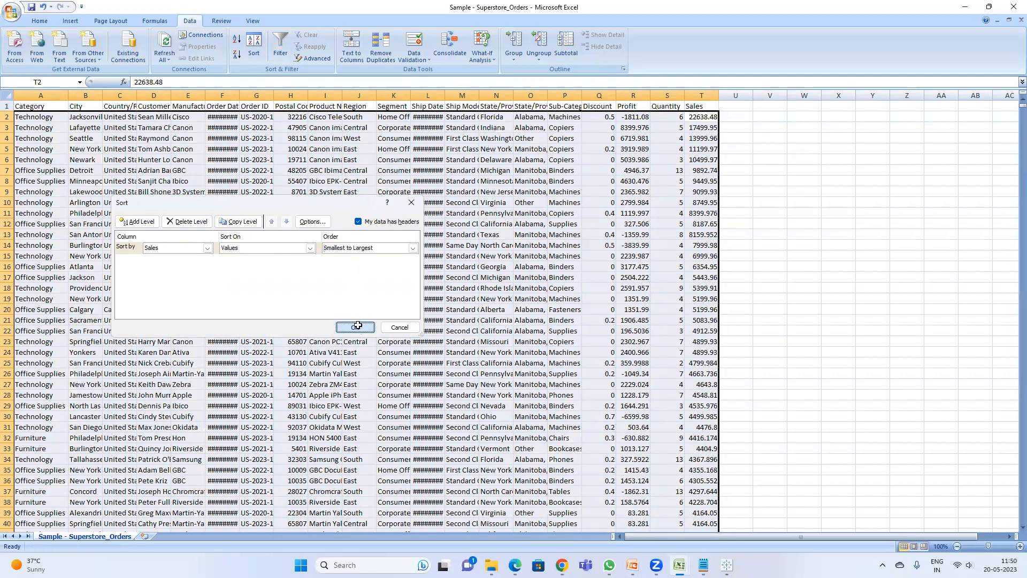
Step: Turn filters back on and filter the Category column to show only Office Supplies
{"action": "left_click", "coordinate": [52, 106]}
{"action": "key", "text": "ctrl+shift+l"}
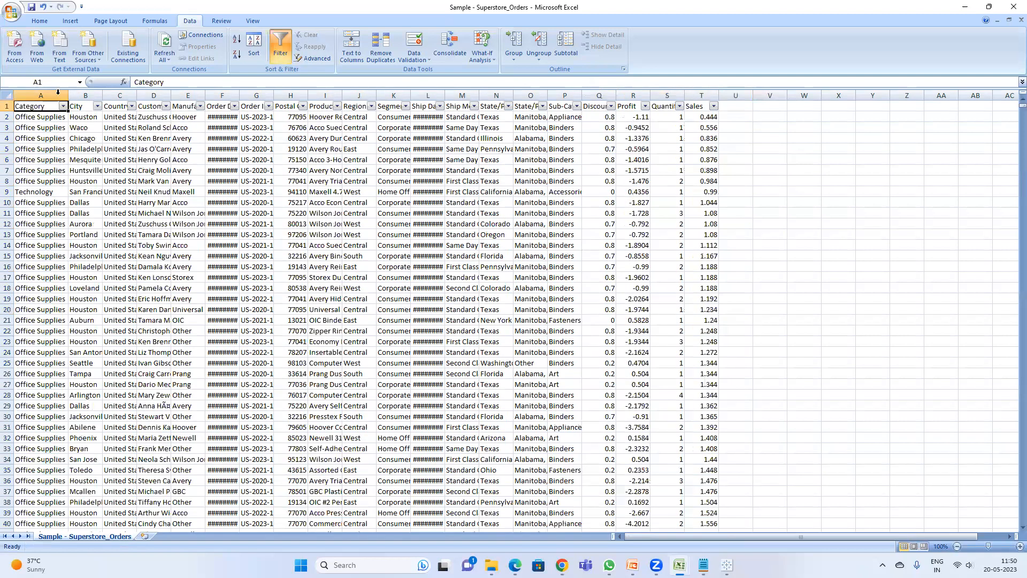
{"action": "left_click", "coordinate": [63, 106]}
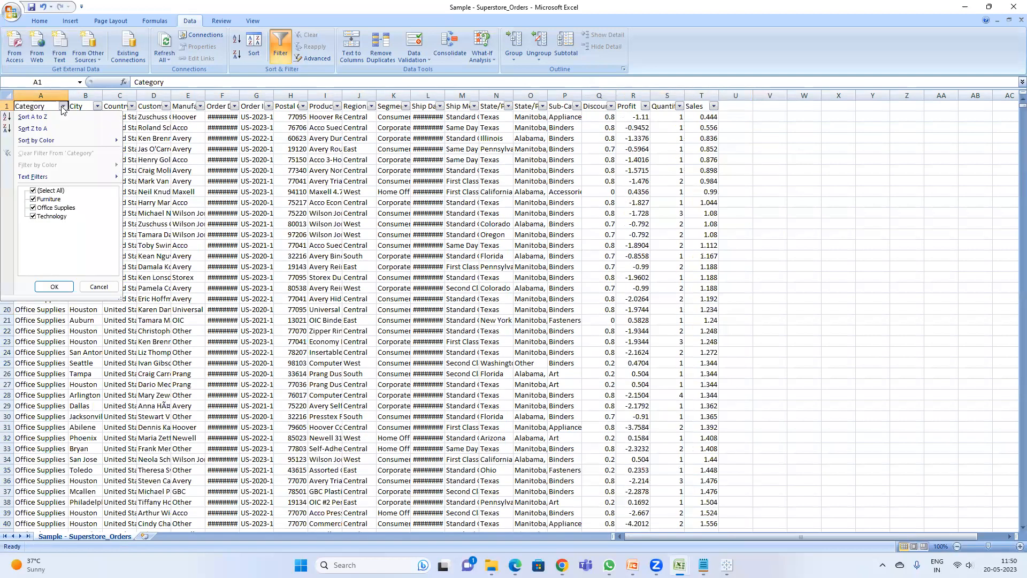
{"action": "left_click", "coordinate": [33, 191]}
{"action": "left_click", "coordinate": [33, 207]}
{"action": "left_click", "coordinate": [54, 287]}
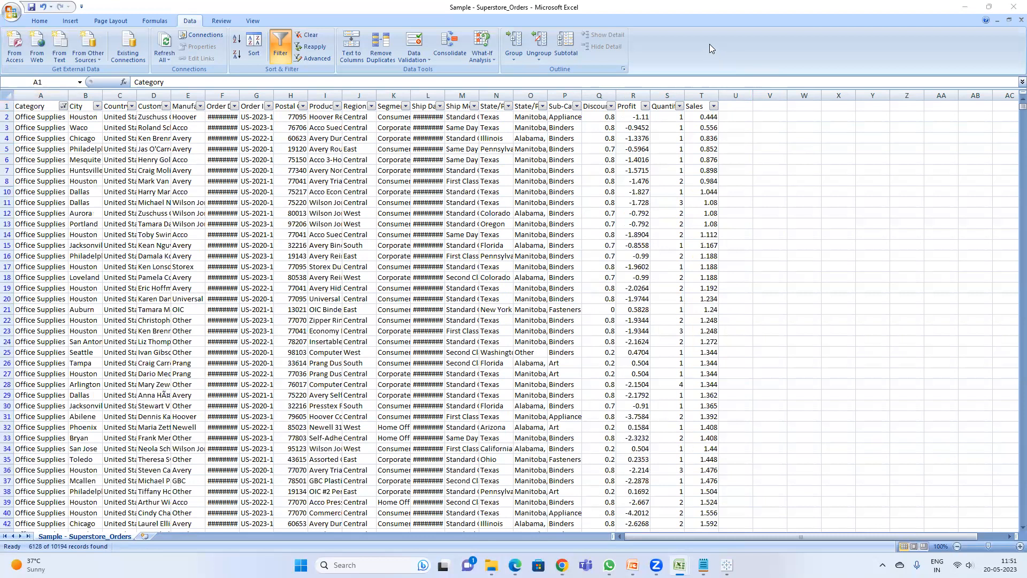
Step: Select all filtered Office Supplies Sales values to check their total
{"action": "left_click", "coordinate": [969, 8]}
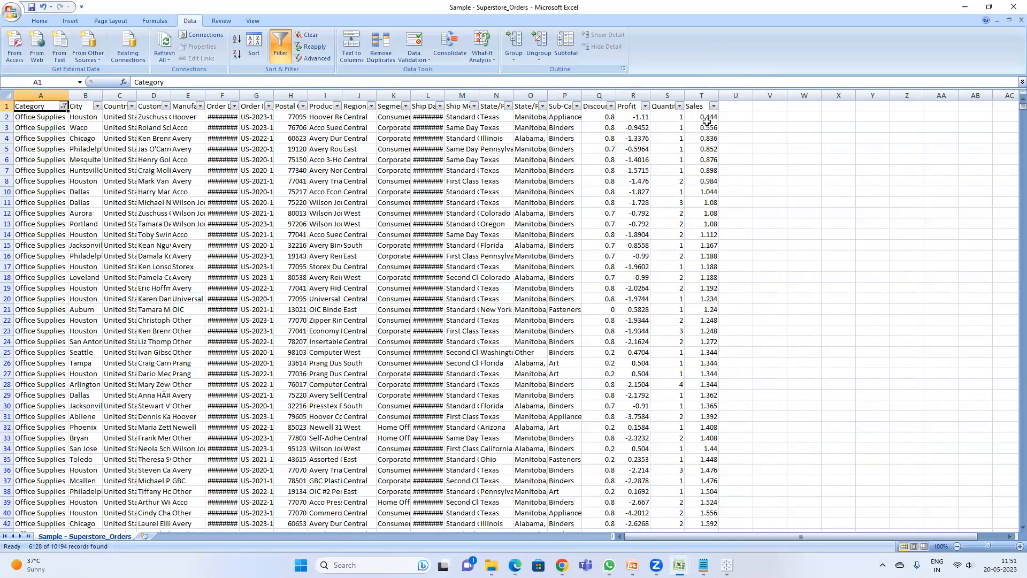
{"action": "left_click", "coordinate": [706, 119]}
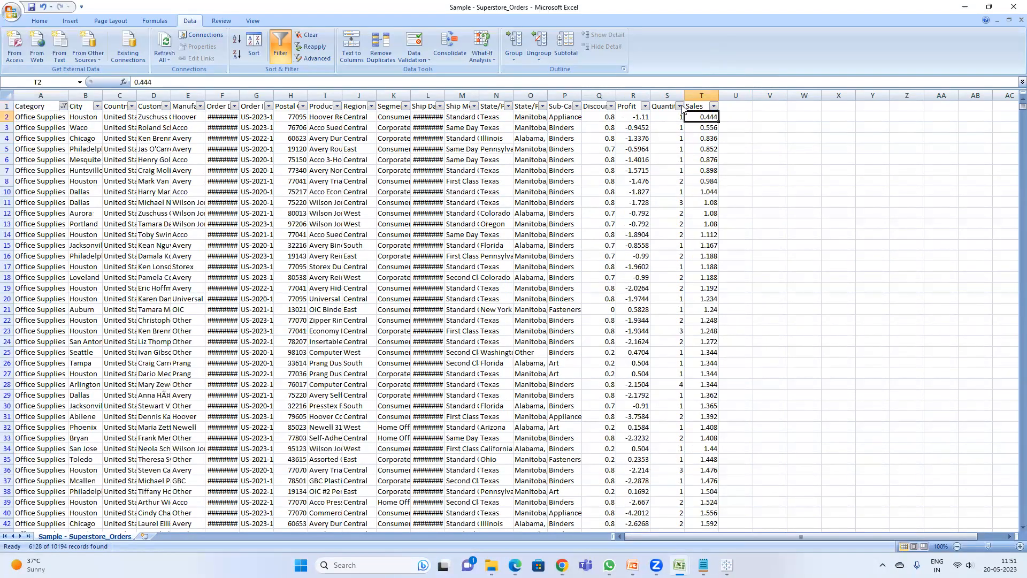
{"action": "key", "text": "ctrl+shift+Down"}
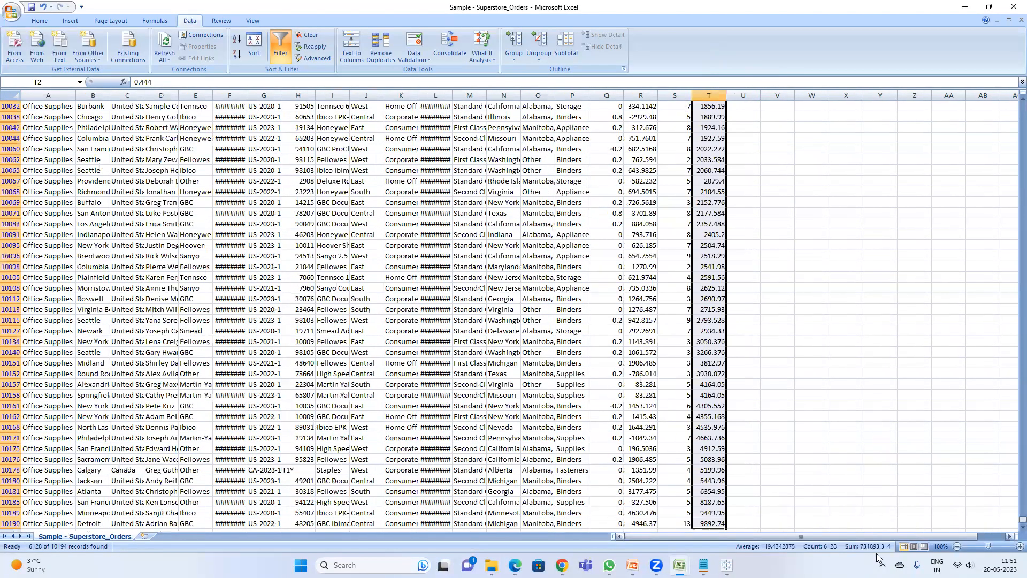
{"action": "left_click", "coordinate": [967, 11]}
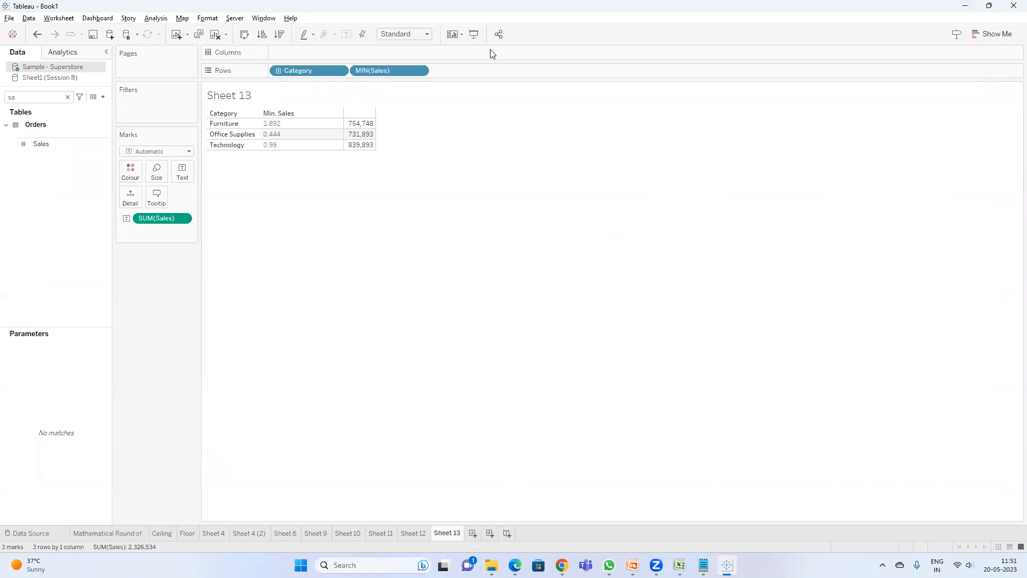
Step: Remove MIN(Sales) from Rows, search the data pane for pro, and add Profit to the view
{"action": "left_click_drag", "start_coordinate": [375, 71], "coordinate": [193, 323]}
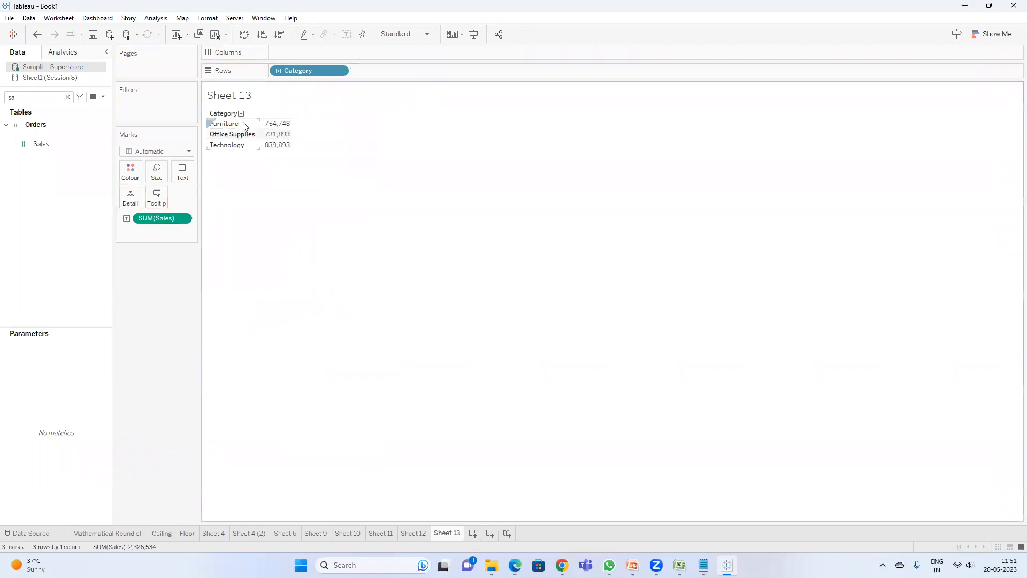
{"action": "key", "text": "BackSpace"}
{"action": "type", "text": "a"}
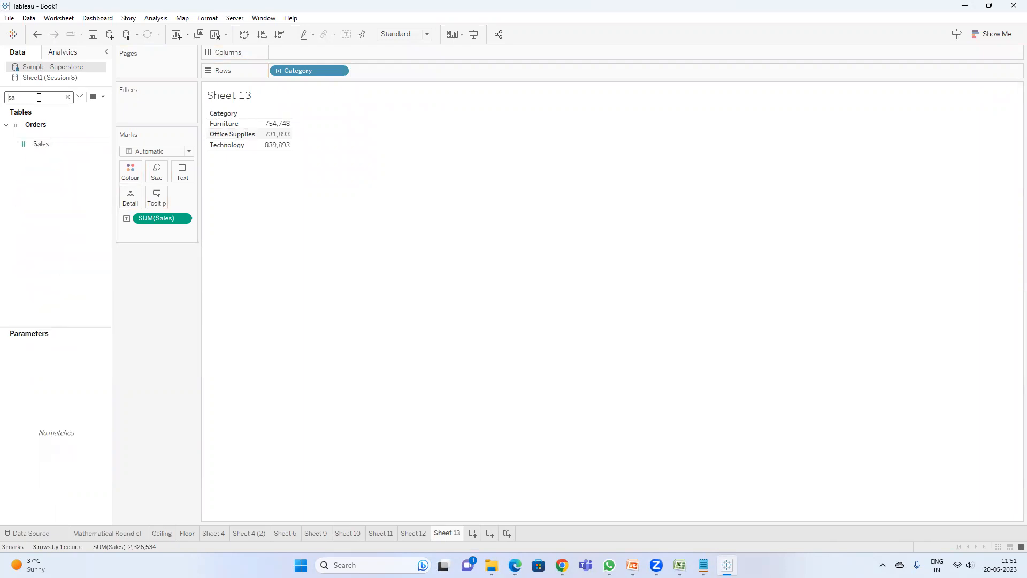
{"action": "key", "text": "BackSpace"}
{"action": "key", "text": "BackSpace"}
{"action": "type", "text": "pro"}
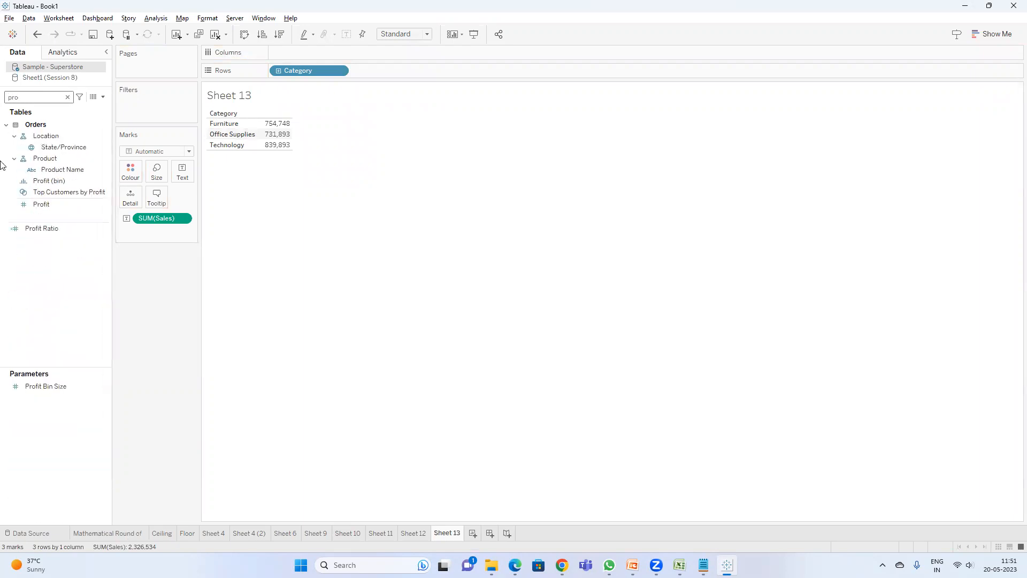
{"action": "double_click", "coordinate": [41, 204]}
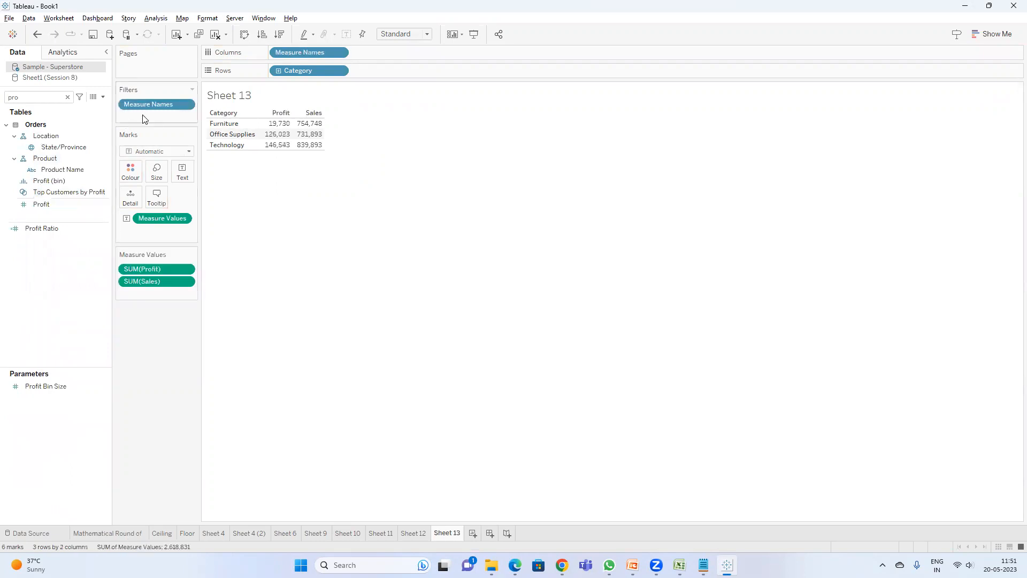
Step: Create a calculated field named Comparison with the formula MIN(SUM([Sales]),SUM([Profit]))
{"action": "left_click", "coordinate": [103, 97]}
{"action": "left_click", "coordinate": [91, 105]}
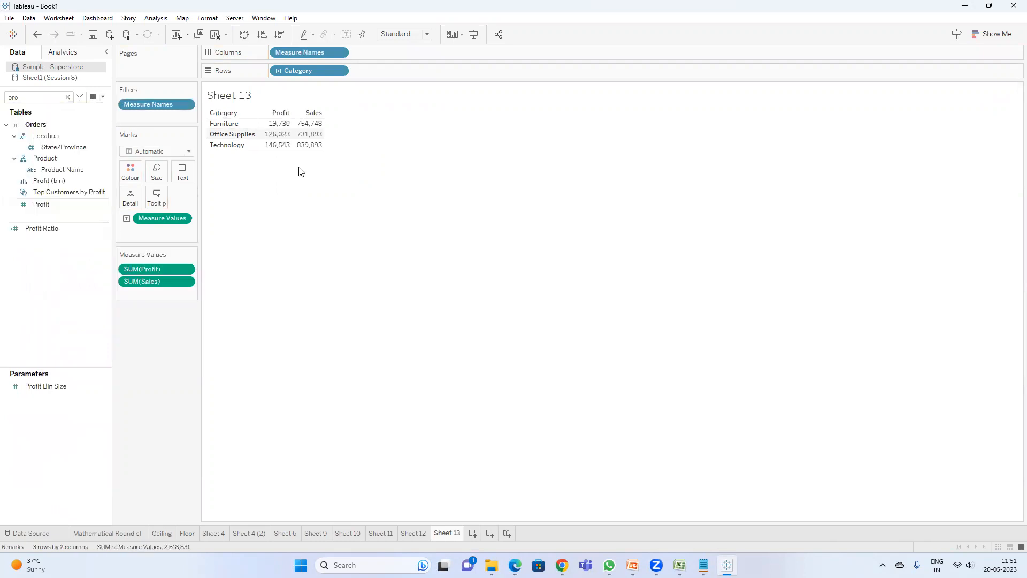
{"action": "left_click", "coordinate": [315, 357]}
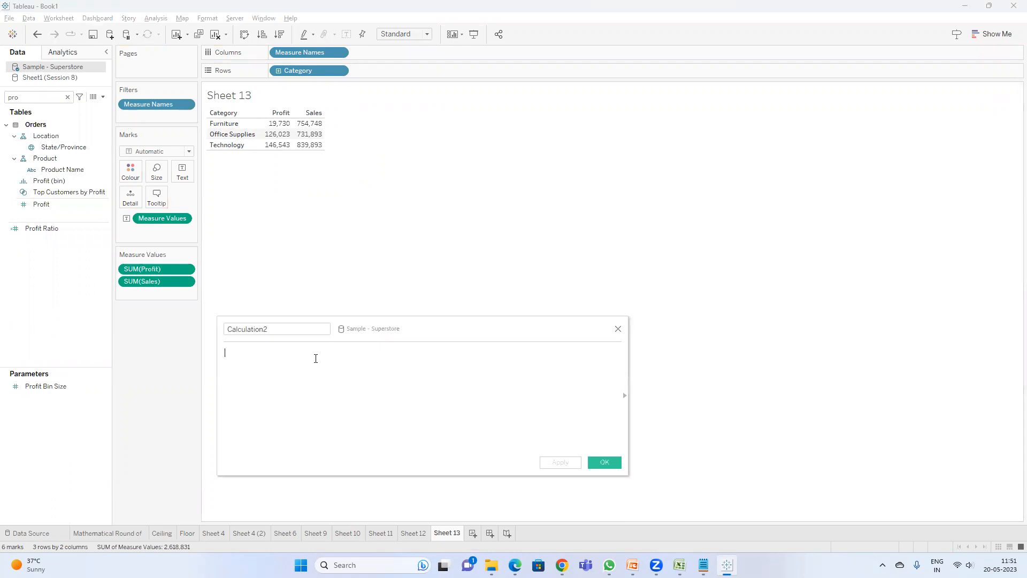
{"action": "type", "text": "min"}
{"action": "key", "text": "Return"}
{"action": "type", "text": "sum"}
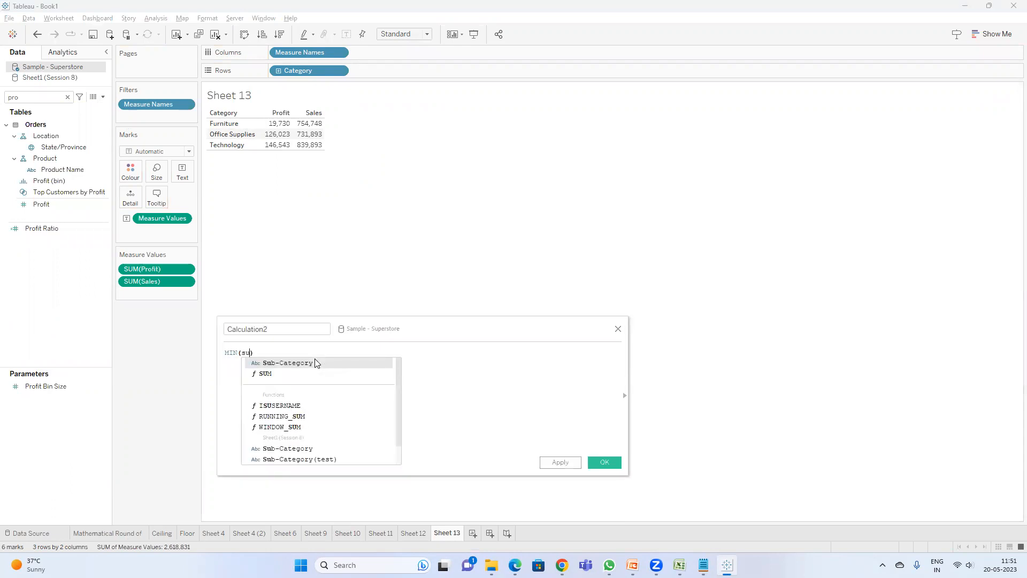
{"action": "key", "text": "Return"}
{"action": "type", "text": "sal"}
{"action": "key", "text": "Return"}
{"action": "type", "text": "),"}
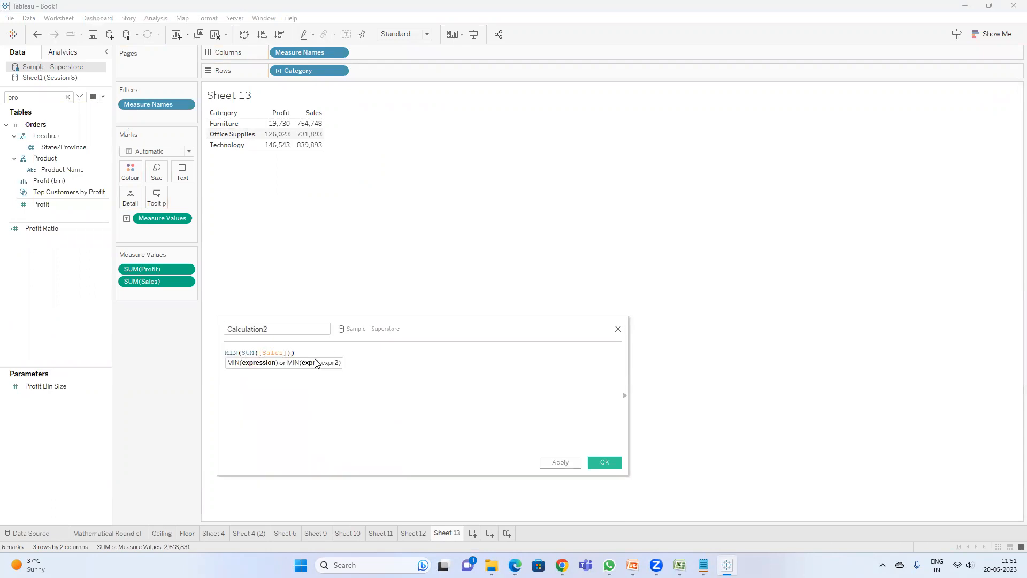
{"action": "type", "text": "sum"}
{"action": "key", "text": "Return"}
{"action": "type", "text": "prof"}
{"action": "key", "text": "Return"}
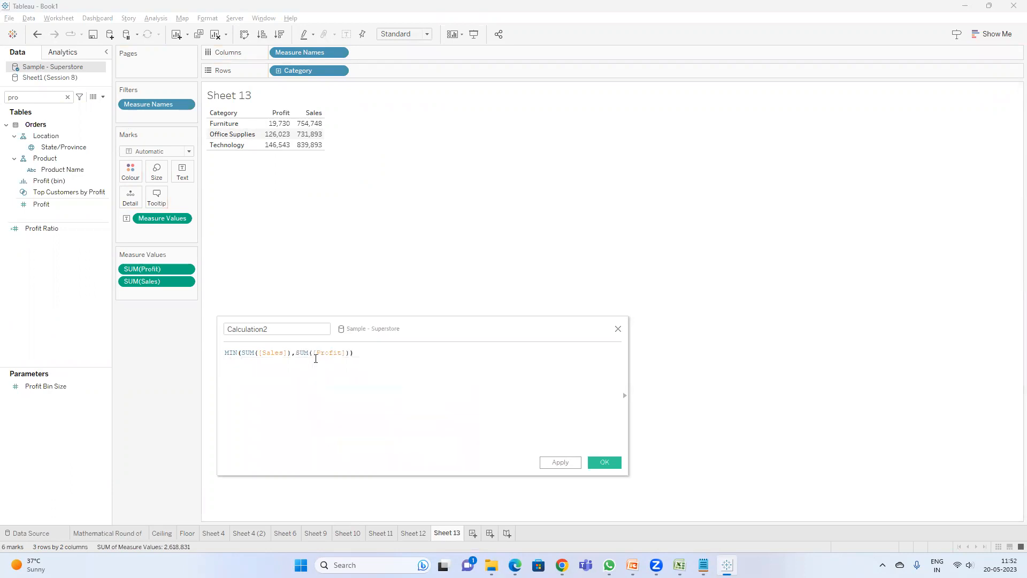
{"action": "double_click", "coordinate": [266, 329]}
{"action": "type", "text": "Comparis"}
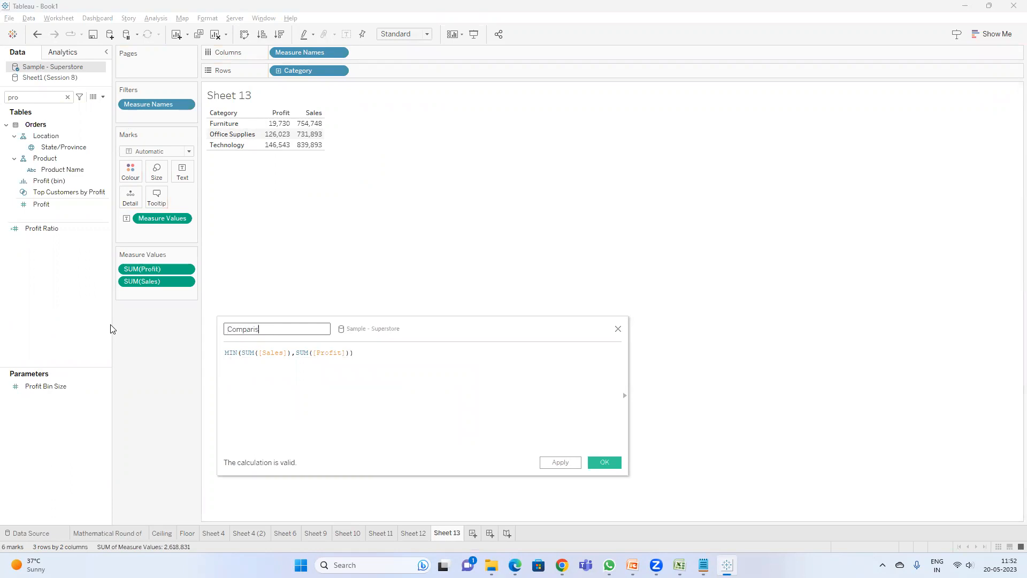
{"action": "type", "text": "on"}
{"action": "left_click", "coordinate": [607, 466]}
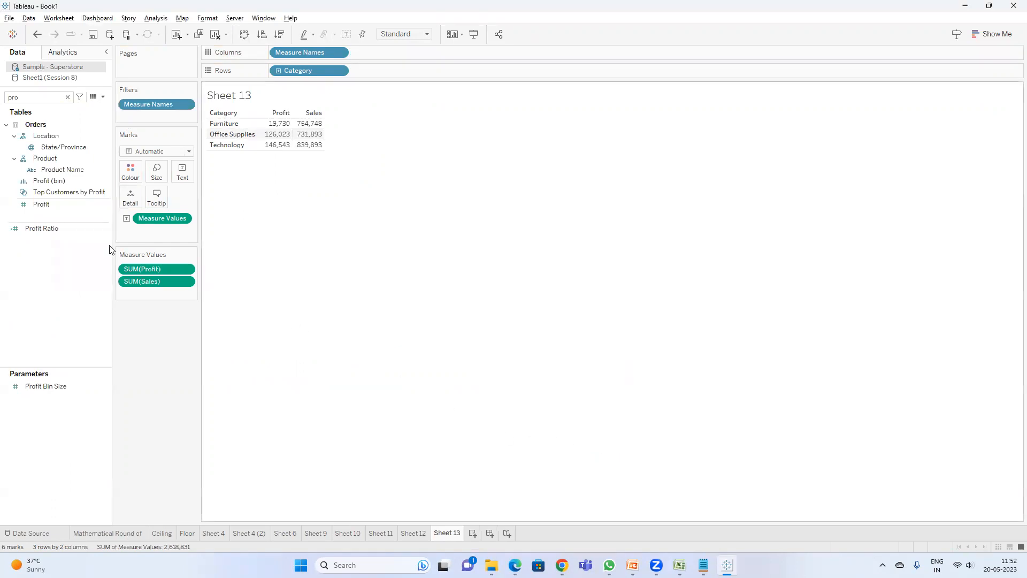
Step: Search the data pane for com and add the Comparison field to the table view
{"action": "double_click", "coordinate": [43, 99]}
{"action": "type", "text": "c"}
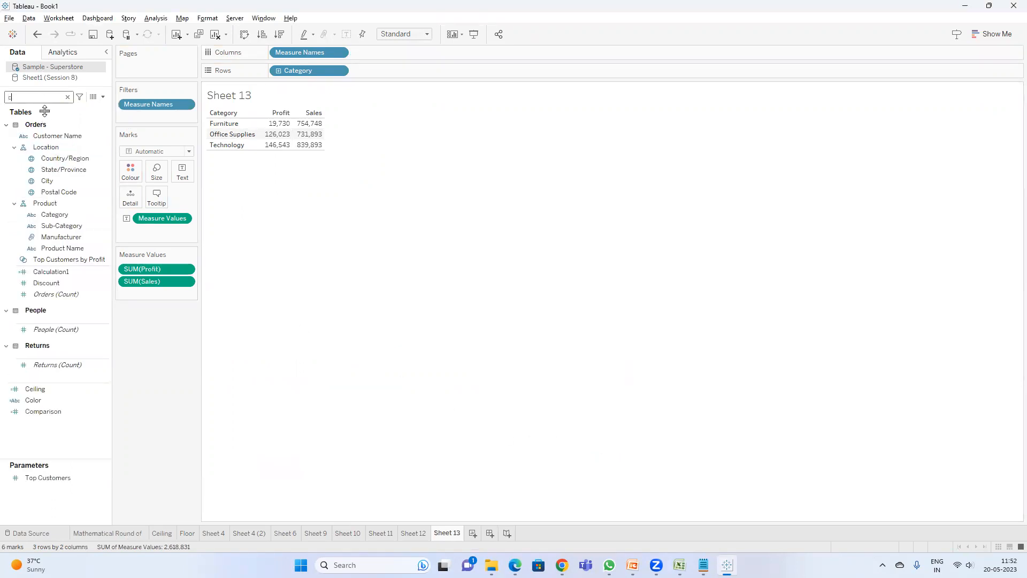
{"action": "type", "text": "om"}
{"action": "left_click", "coordinate": [47, 132]}
{"action": "double_click", "coordinate": [47, 132]}
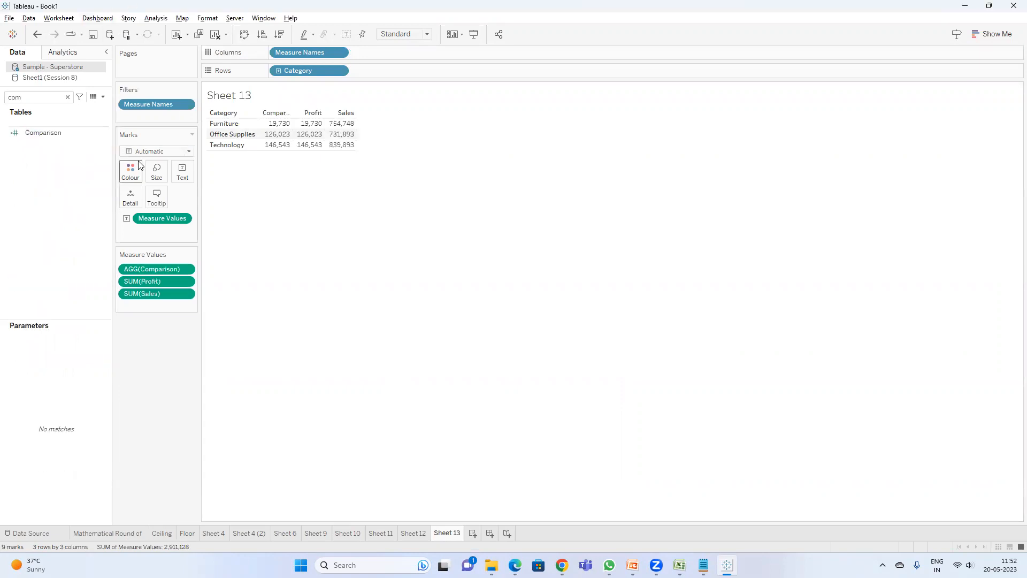
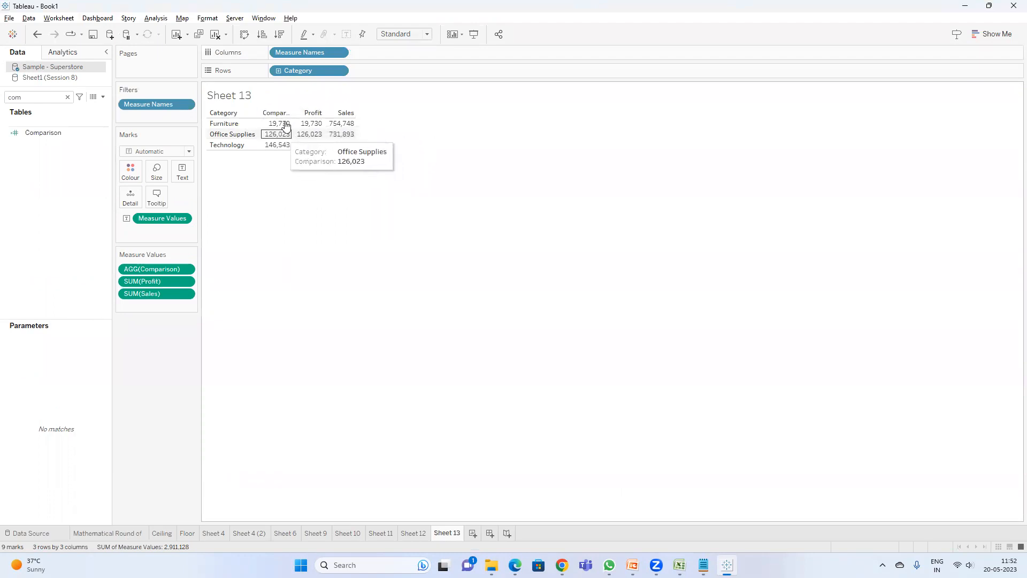
Step: Change the Comparison calculated field's formula to MAX(SUM([Sales]),SUM([Profit])) and widen the table's Comparison column
{"action": "right_click", "coordinate": [46, 138]}
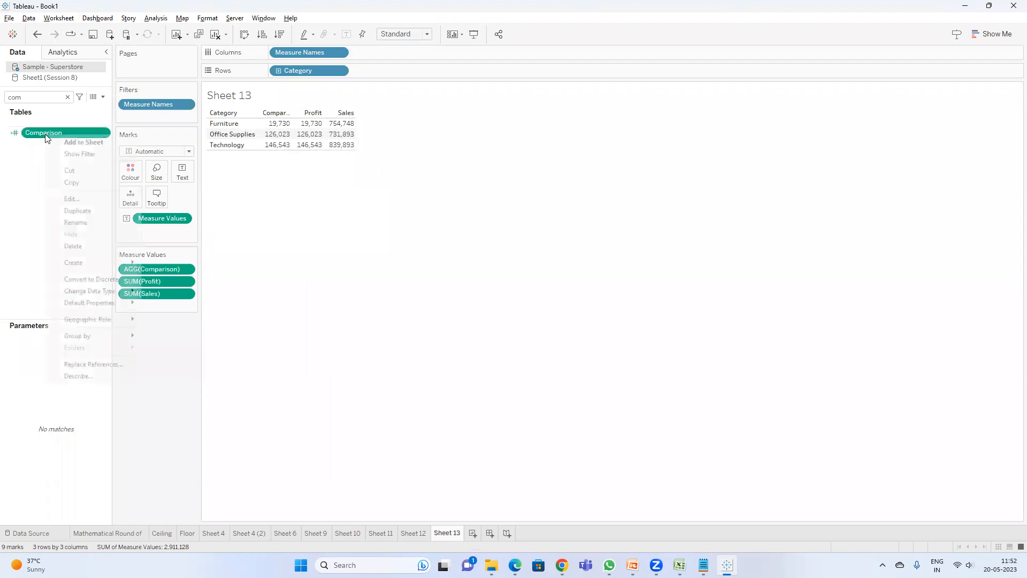
{"action": "left_click", "coordinate": [81, 199]}
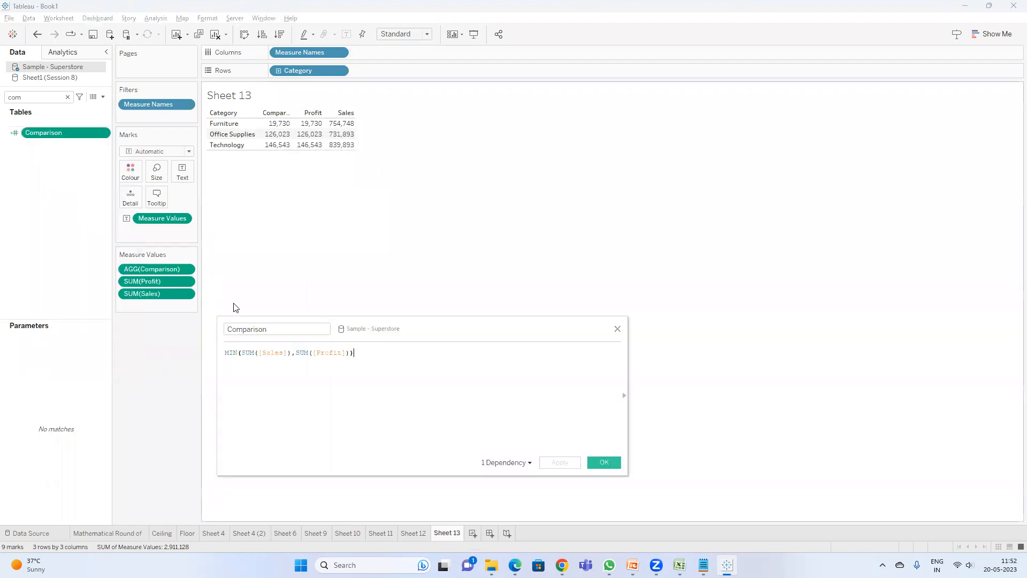
{"action": "double_click", "coordinate": [231, 353]}
{"action": "type", "text": "max"}
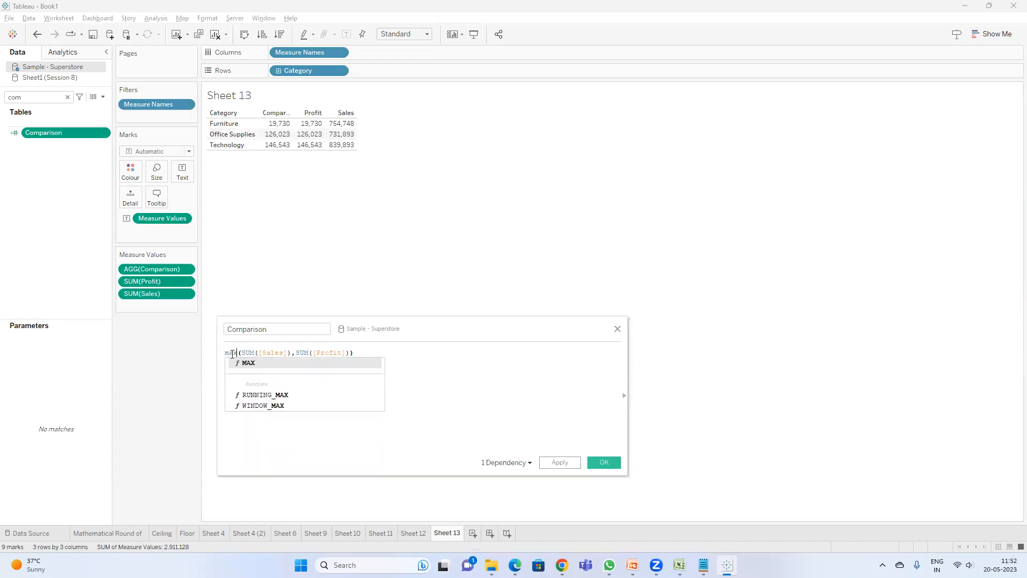
{"action": "key", "text": "Return"}
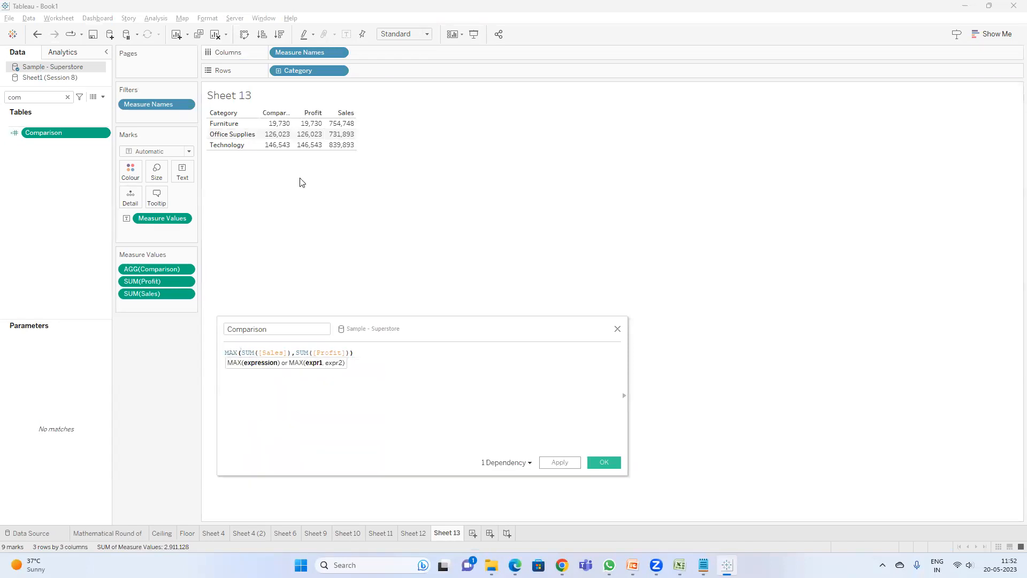
{"action": "left_click", "coordinate": [568, 467]}
{"action": "left_click", "coordinate": [603, 456]}
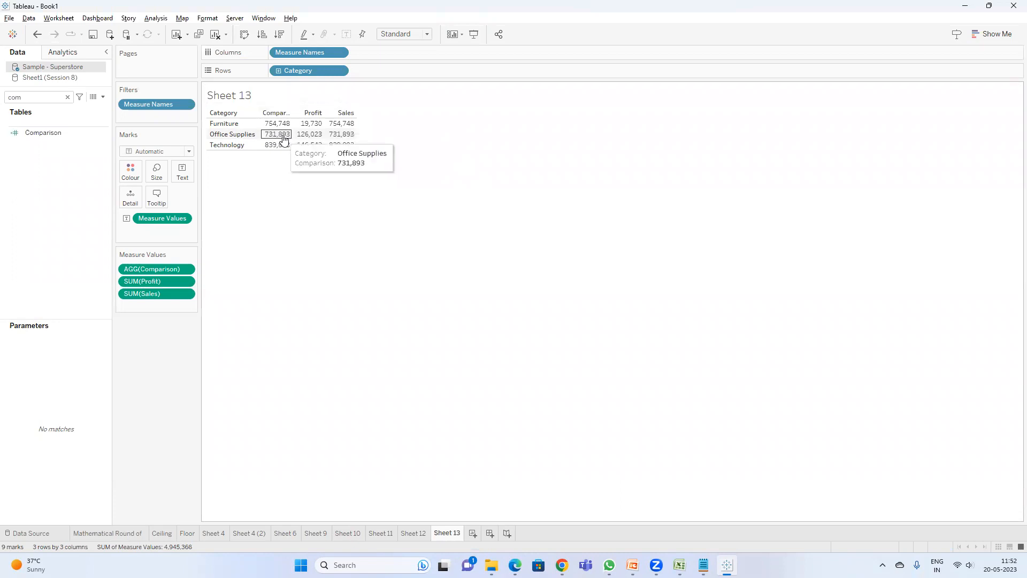
{"action": "left_click_drag", "start_coordinate": [316, 117], "coordinate": [341, 116]}
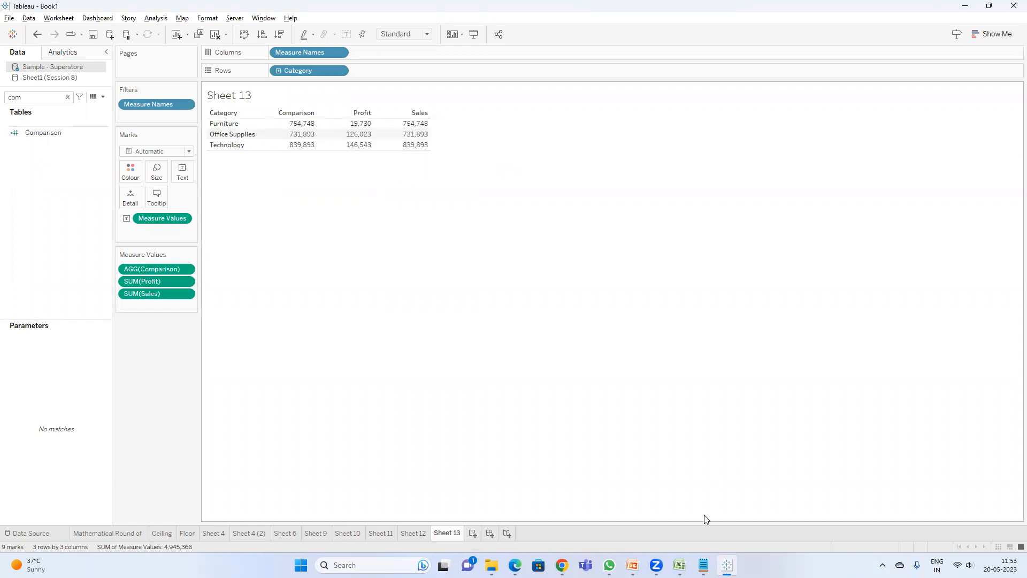
Step: Glance at the exported orders workbook, then review the MAX and MIN function slides in the PowerPoint presentation
{"action": "left_click", "coordinate": [680, 565]}
{"action": "left_click", "coordinate": [768, 482]}
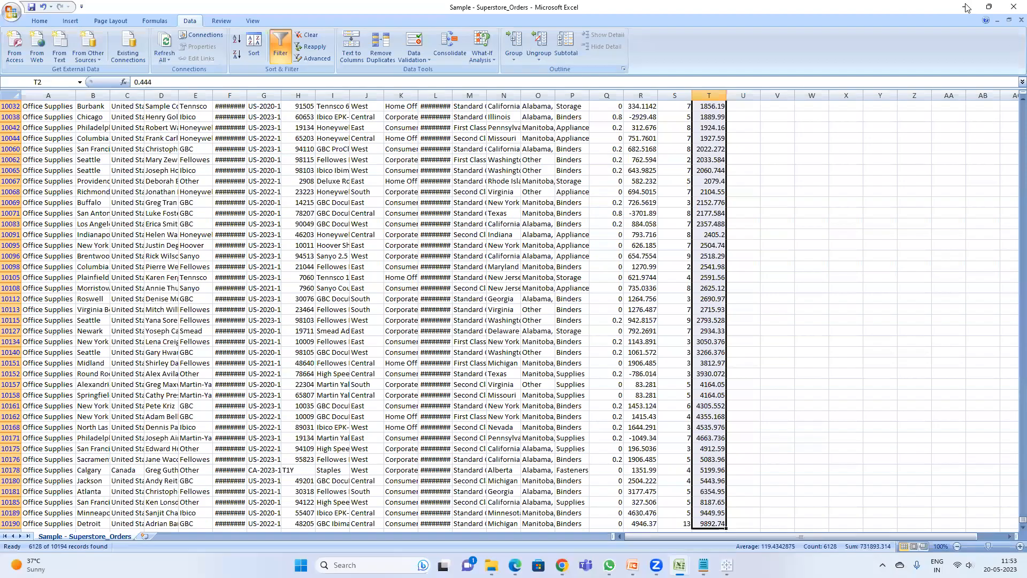
{"action": "left_click", "coordinate": [967, 7]}
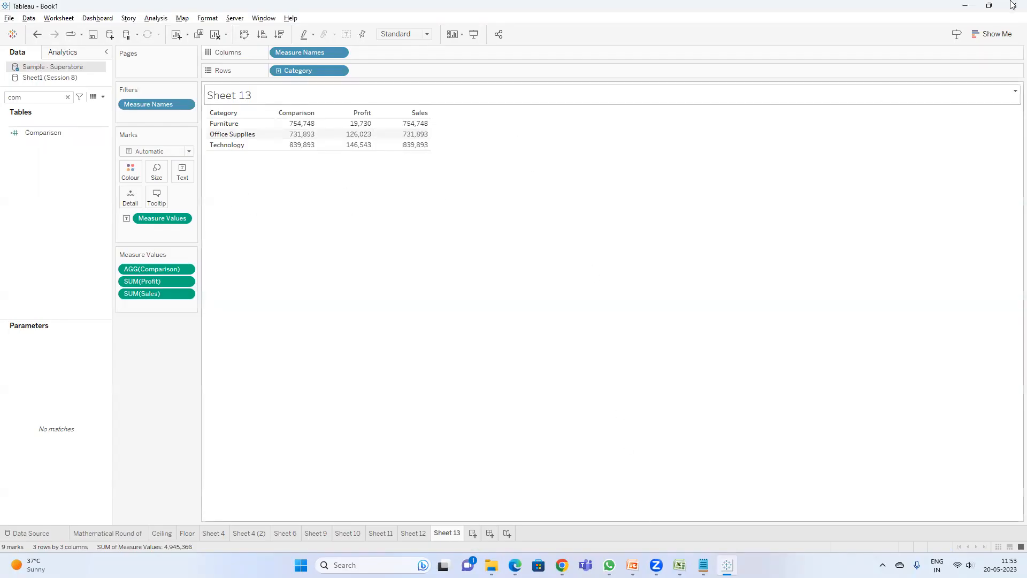
{"action": "left_click", "coordinate": [633, 566]}
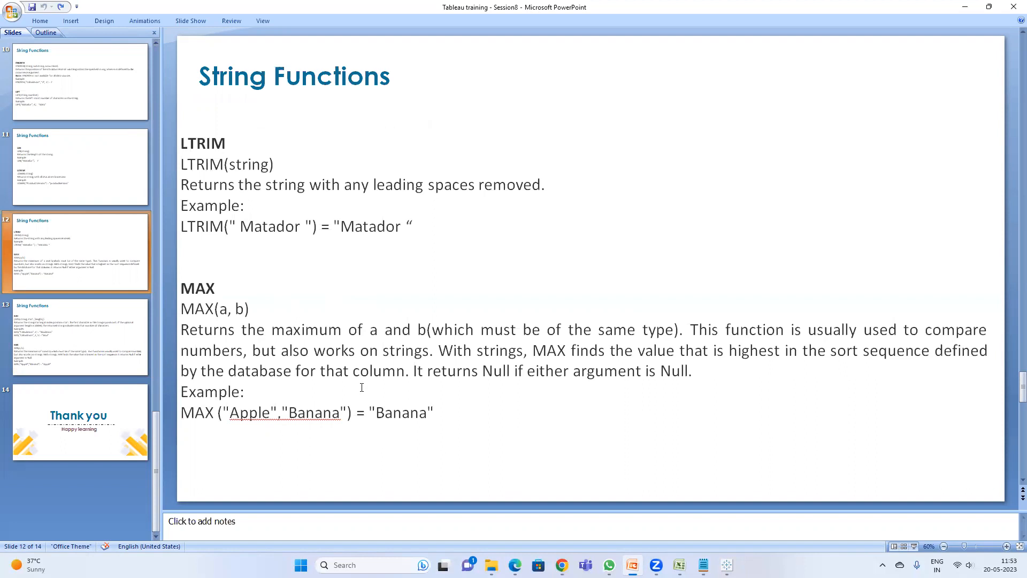
{"action": "left_click", "coordinate": [248, 413]}
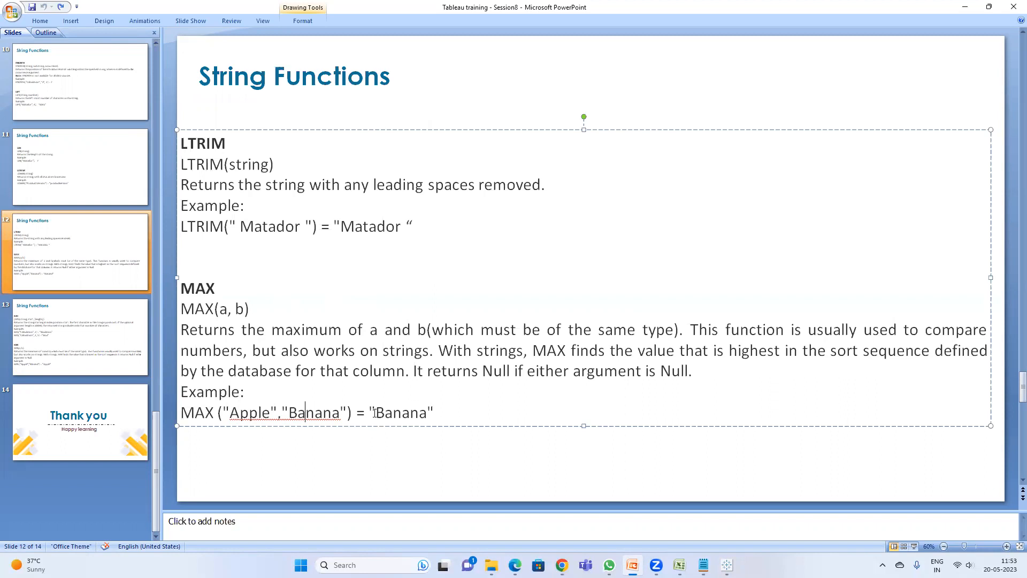
{"action": "left_click", "coordinate": [78, 350]}
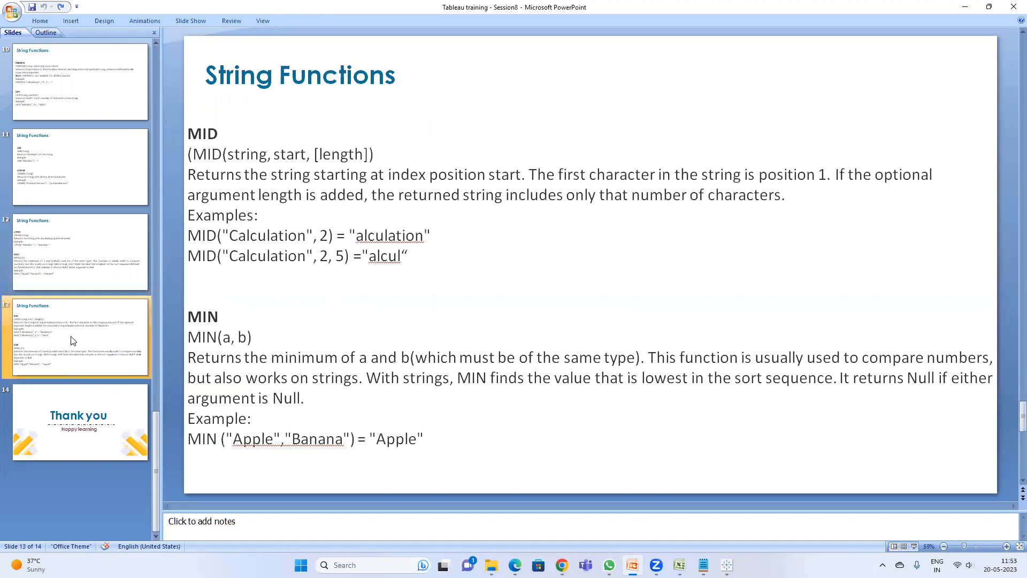
{"action": "left_click", "coordinate": [312, 438]}
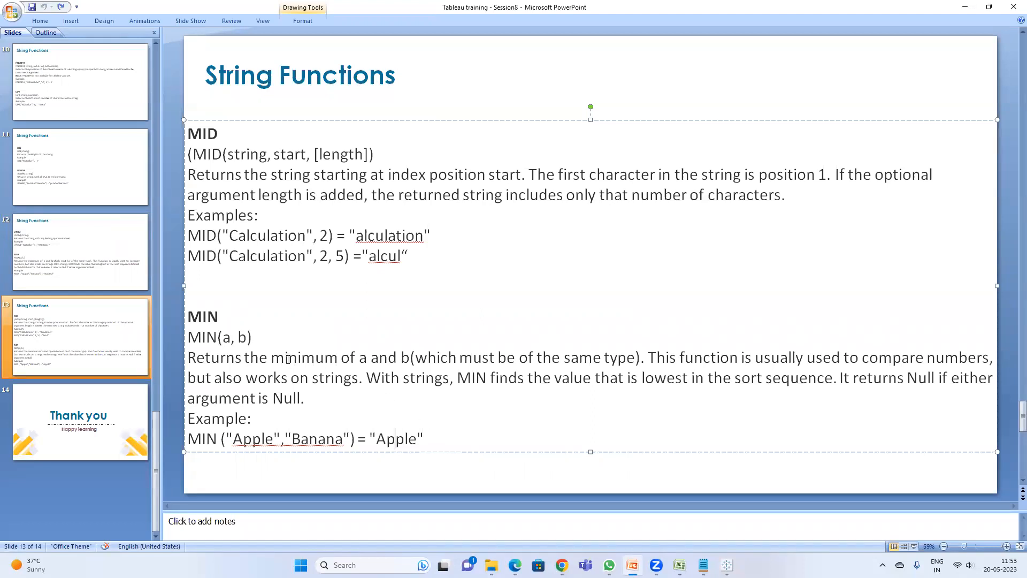
{"action": "left_click", "coordinate": [965, 8]}
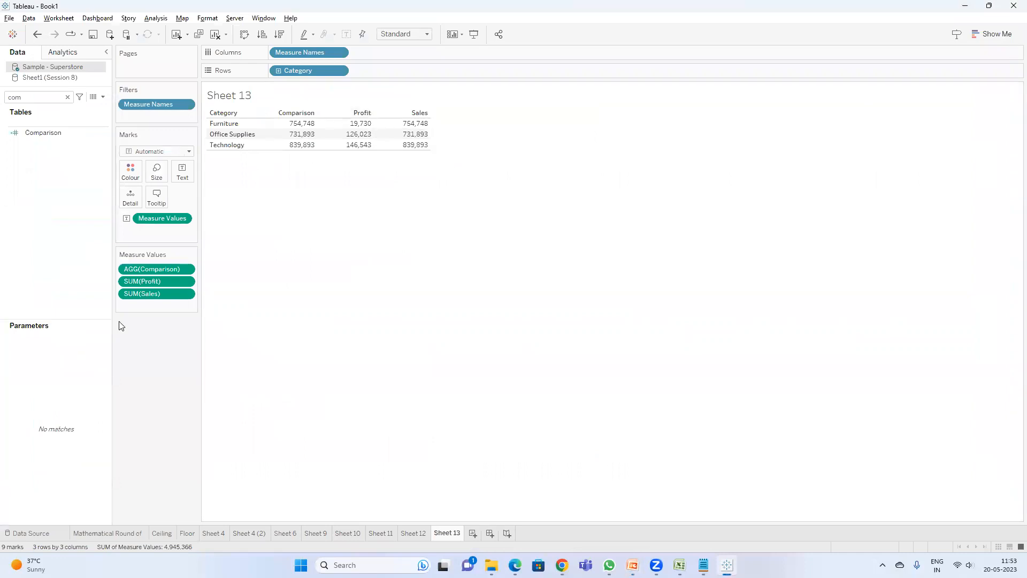
Step: Browse the presentation's earlier string function slides covering ASCII, CHAR and CONTAINS
{"action": "key", "text": "alt+Tab"}
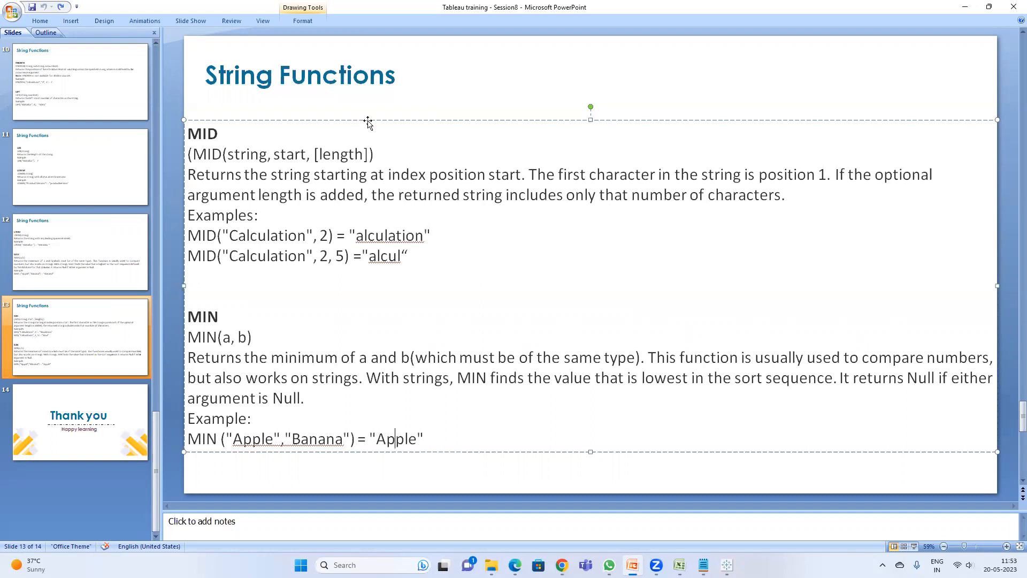
{"action": "key", "text": "alt+Tab"}
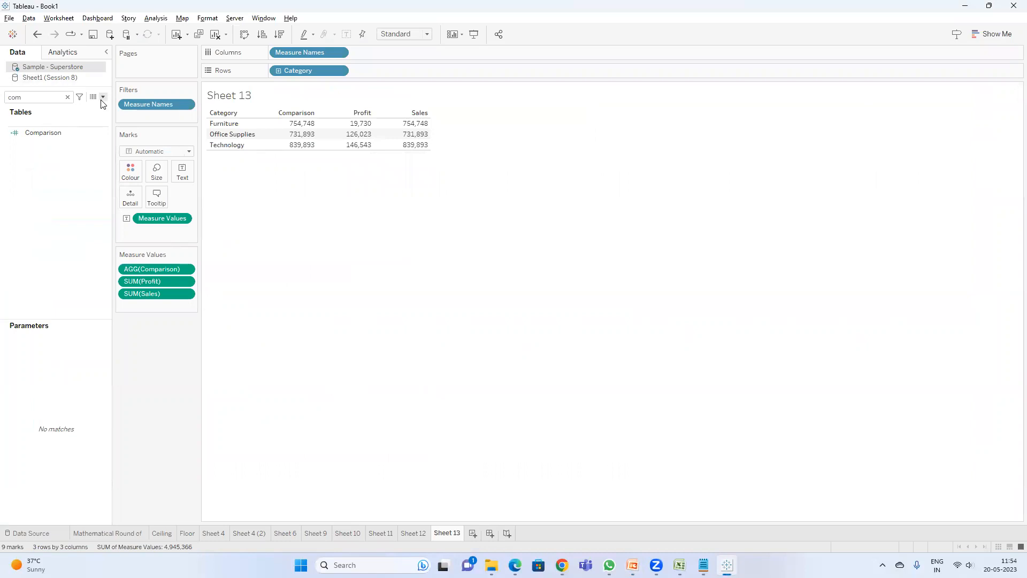
{"action": "key", "text": "alt+Tab"}
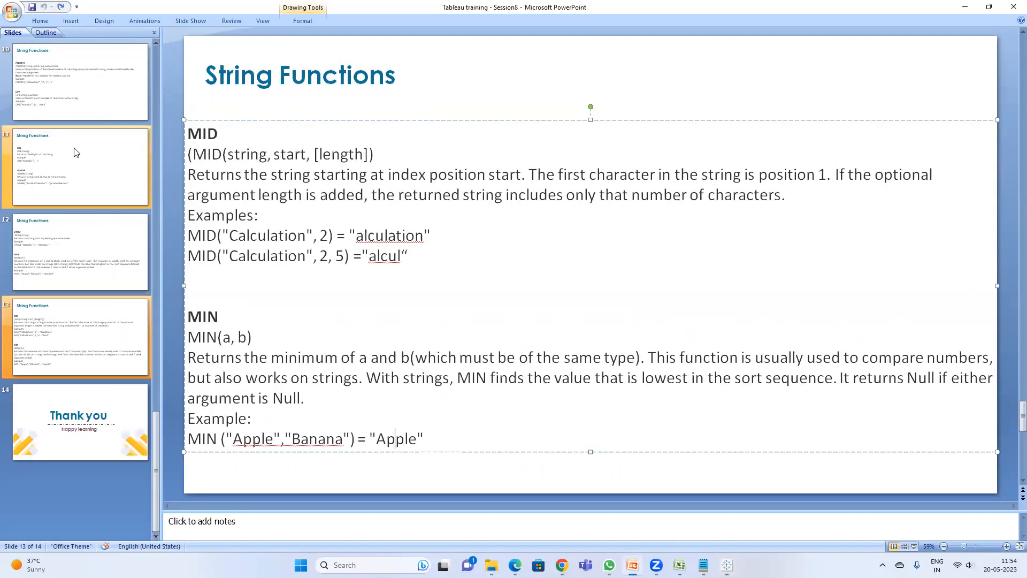
{"action": "left_click", "coordinate": [75, 96]}
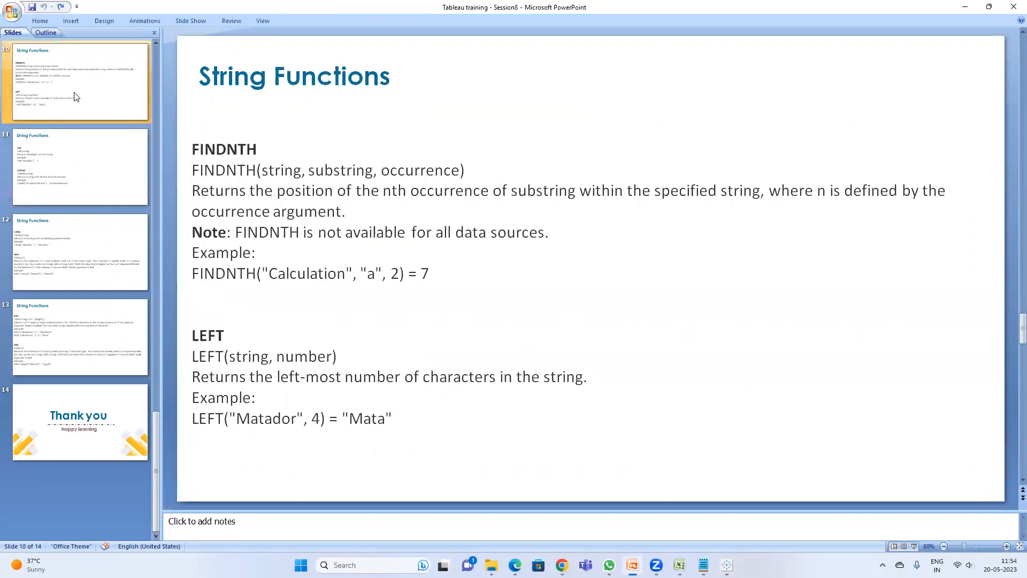
{"action": "key", "text": "Up"}
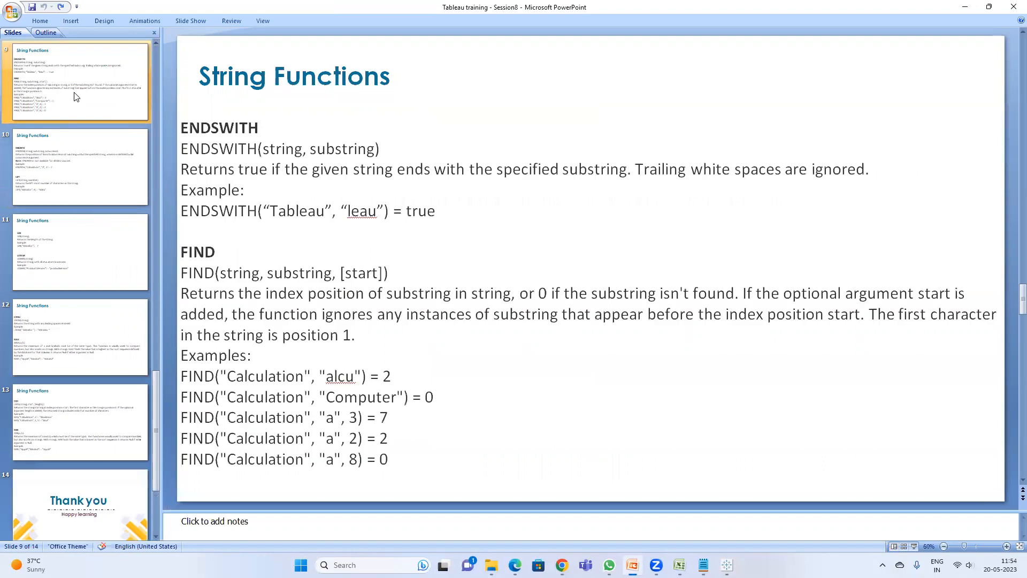
{"action": "key", "text": "Up"}
{"action": "key", "text": "Up"}
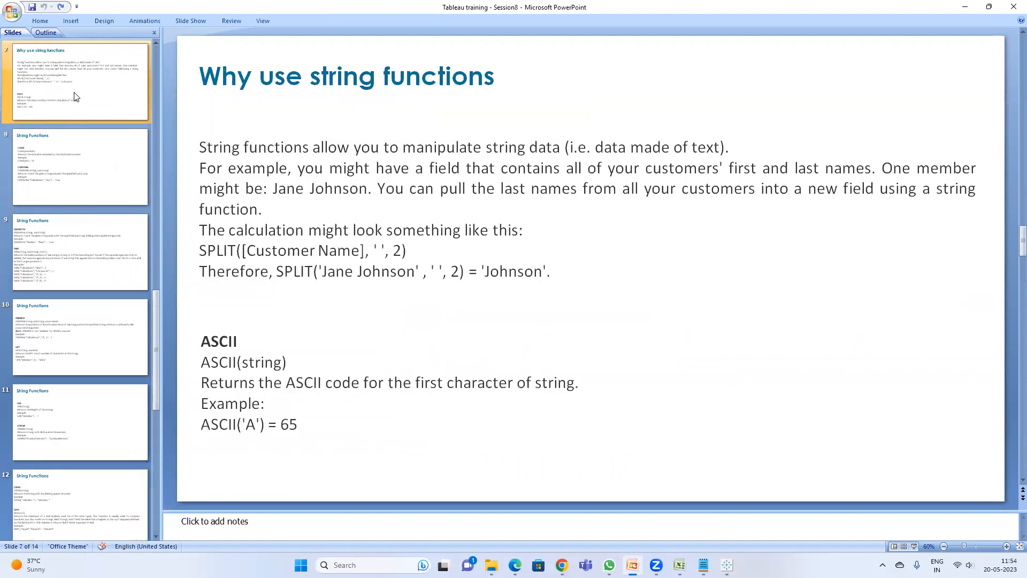
{"action": "key", "text": "Down"}
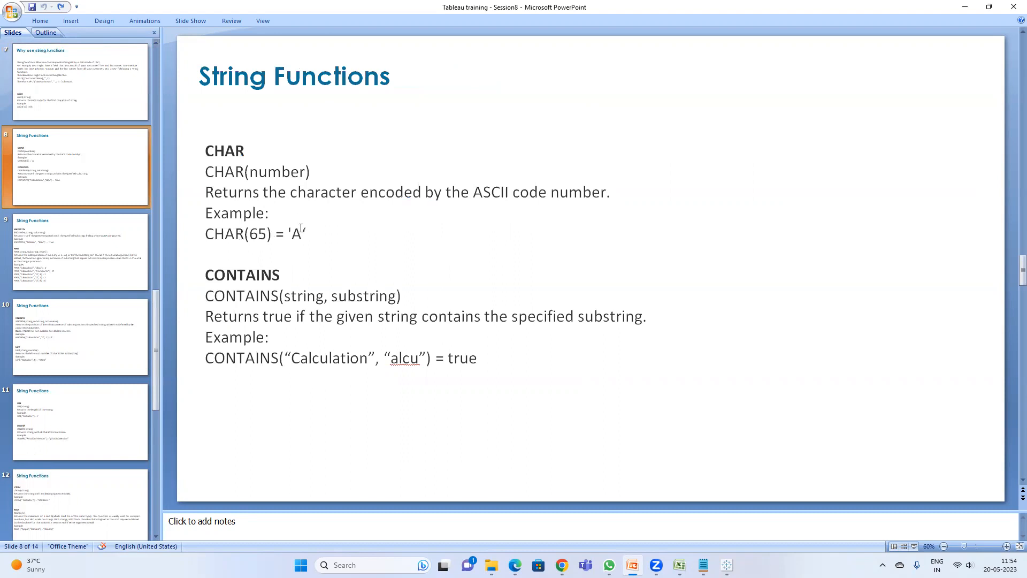
{"action": "left_click", "coordinate": [84, 112]}
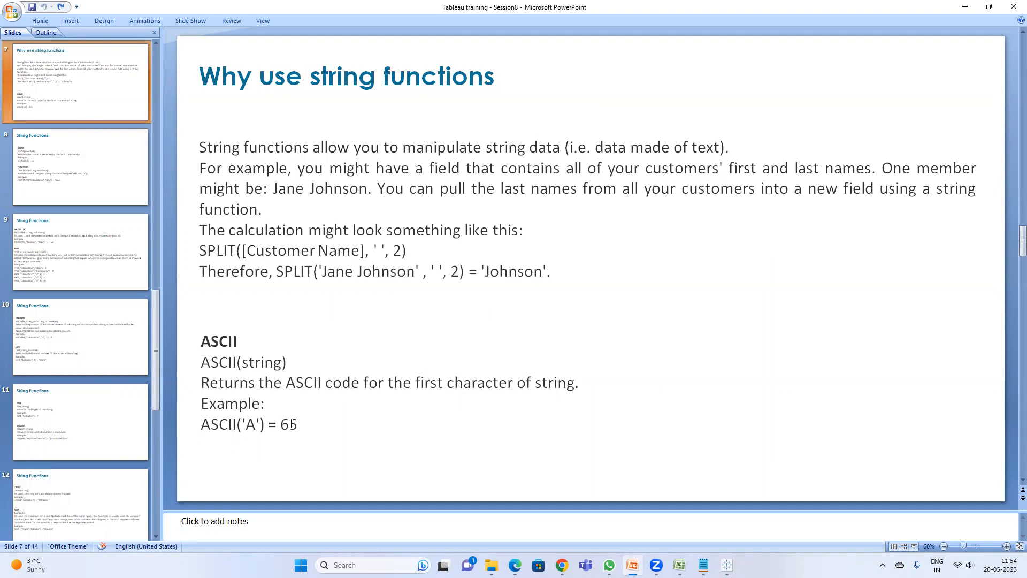
{"action": "scroll", "coordinate": [272, 331], "scroll_direction": "down", "scroll_amount": 1}
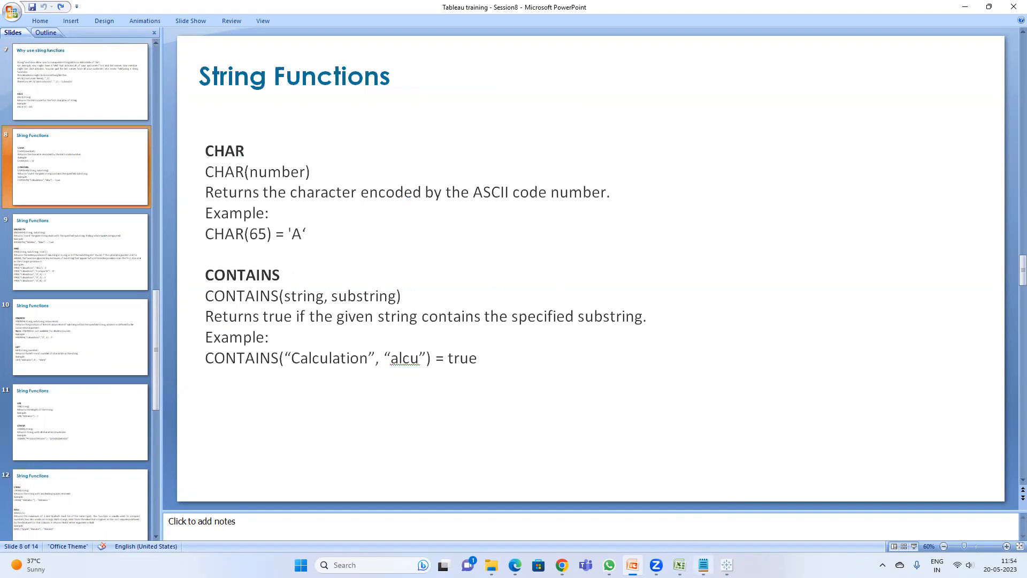
Step: Return to Tableau, open a new sheet, search the data pane for cus and add Customer Name to Rows
{"action": "left_click", "coordinate": [727, 565]}
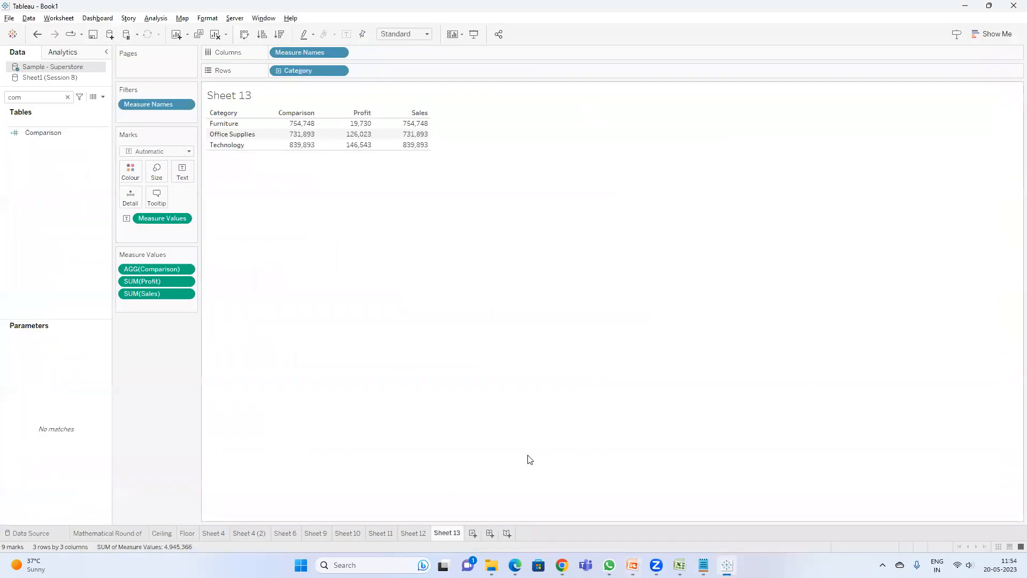
{"action": "left_click", "coordinate": [473, 532]}
{"action": "left_click", "coordinate": [47, 97]}
{"action": "key", "text": "BackSpace"}
{"action": "key", "text": "BackSpace"}
{"action": "type", "text": "us"}
{"action": "left_click", "coordinate": [56, 137]}
{"action": "left_click_drag", "start_coordinate": [55, 135], "coordinate": [299, 69]}
Step: Create a calculated field named Contains with the formula CONTAINS([Customer Name],'aaron') and apply it
{"action": "left_click", "coordinate": [104, 98]}
{"action": "left_click", "coordinate": [64, 106]}
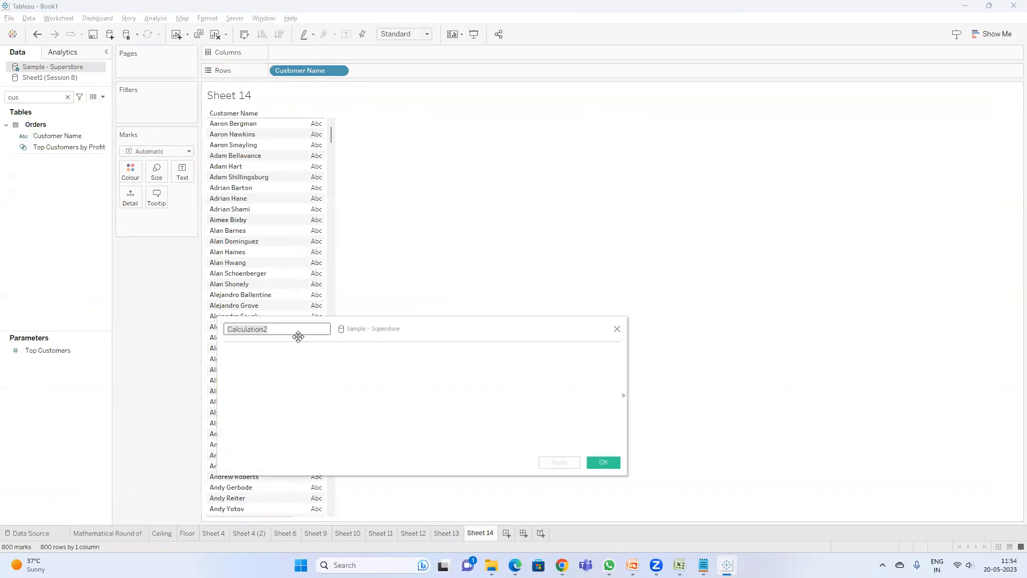
{"action": "type", "text": "Contaio"}
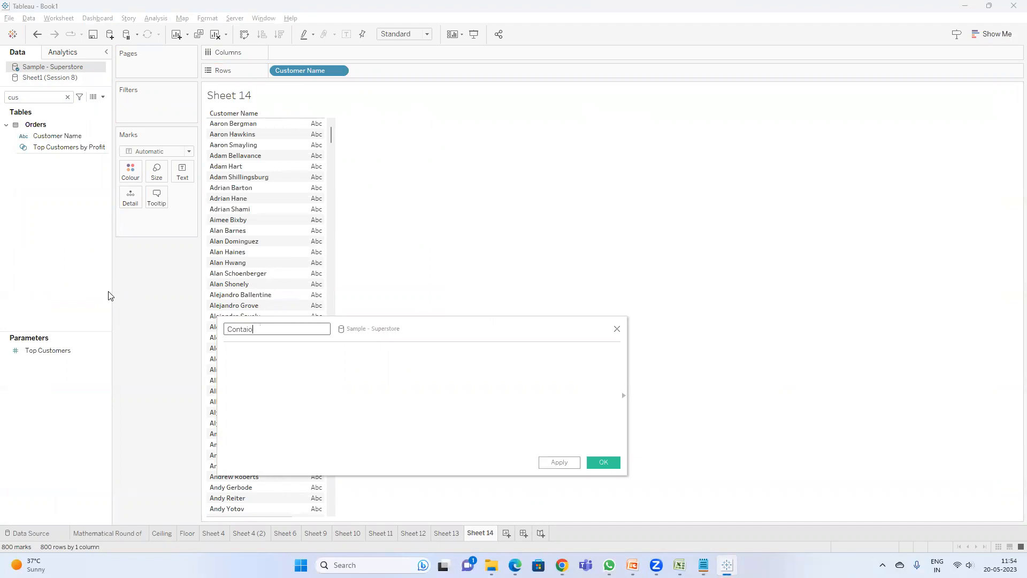
{"action": "key", "text": "BackSpace"}
{"action": "type", "text": "ns"}
{"action": "key", "text": "Tab"}
{"action": "type", "text": "conta"}
{"action": "key", "text": "Return"}
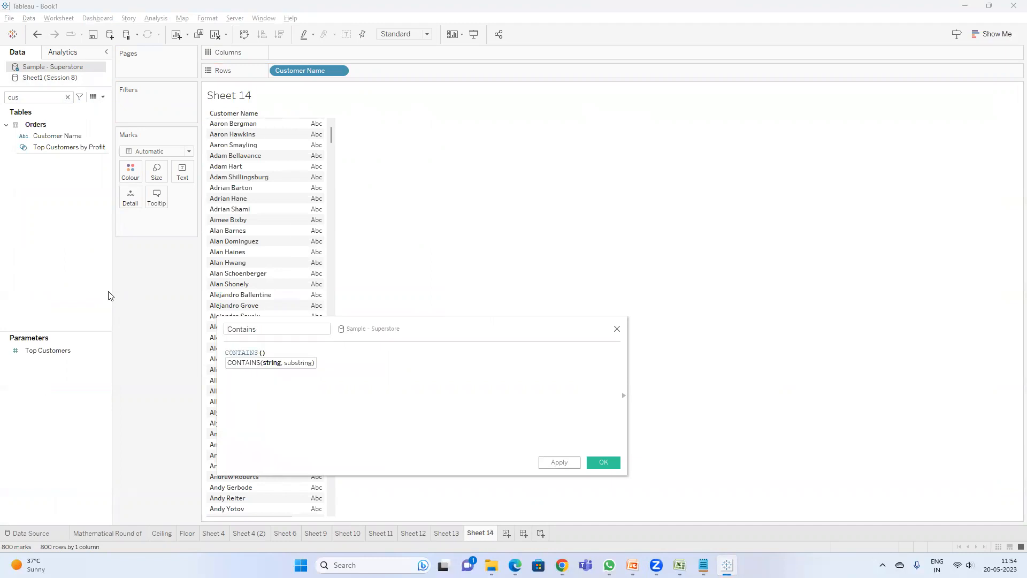
{"action": "type", "text": "cust"}
{"action": "key", "text": "Return"}
{"action": "type", "text": ", "}
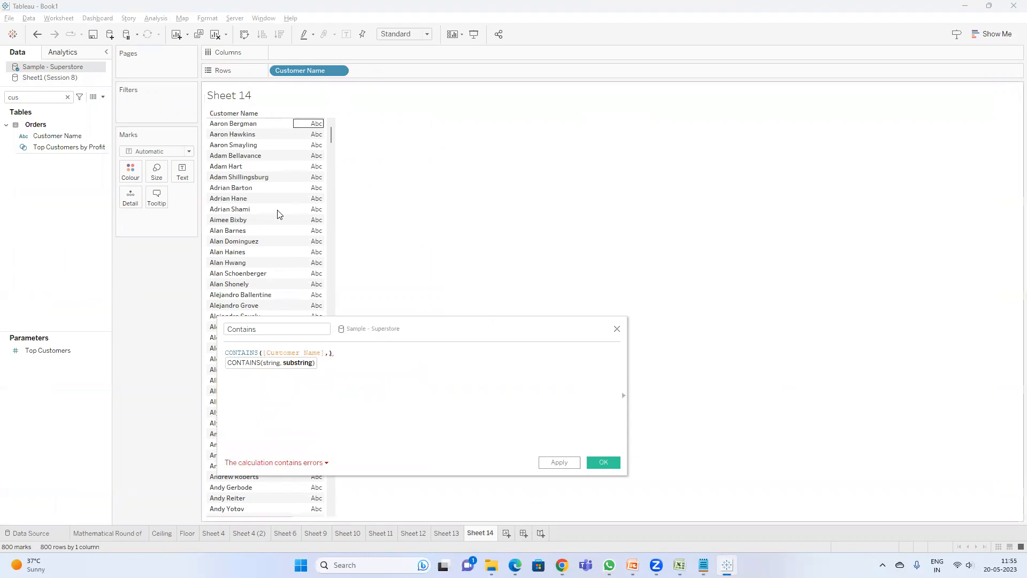
{"action": "type", "text": "''"}
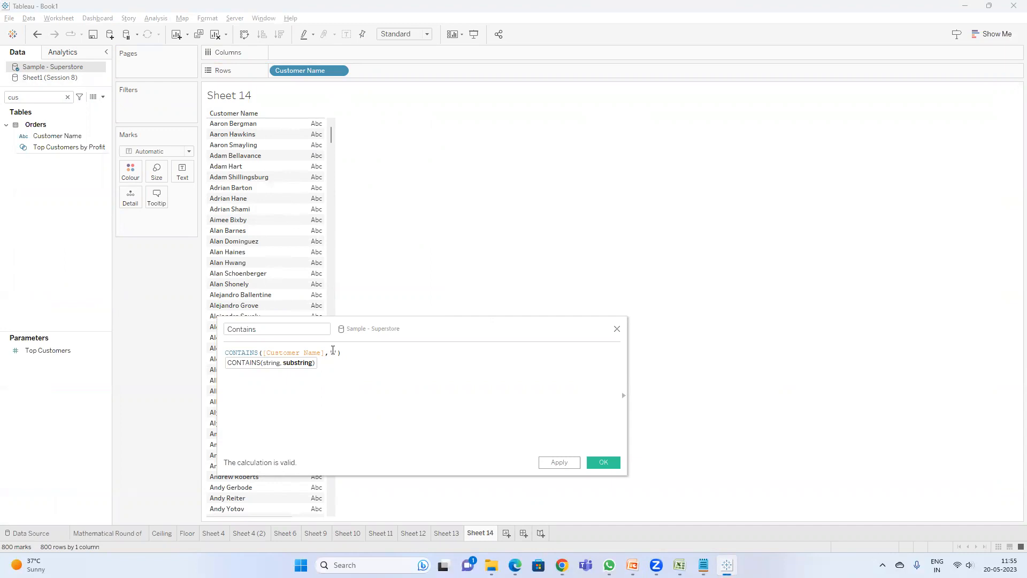
{"action": "type", "text": "arr"}
{"action": "key", "text": "BackSpace"}
{"action": "key", "text": "BackSpace"}
{"action": "type", "text": "aa"}
{"action": "key", "text": "BackSpace"}
{"action": "type", "text": "ron"}
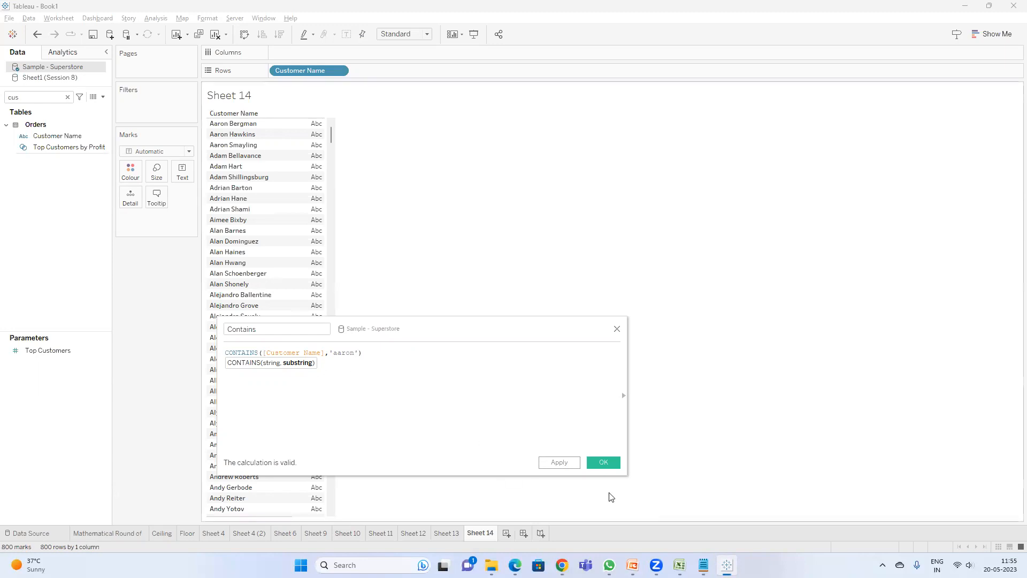
{"action": "left_click", "coordinate": [559, 462]}
Step: Search the data pane for con, filter the view to Contains equal to True, then remove that filter
{"action": "double_click", "coordinate": [39, 99]}
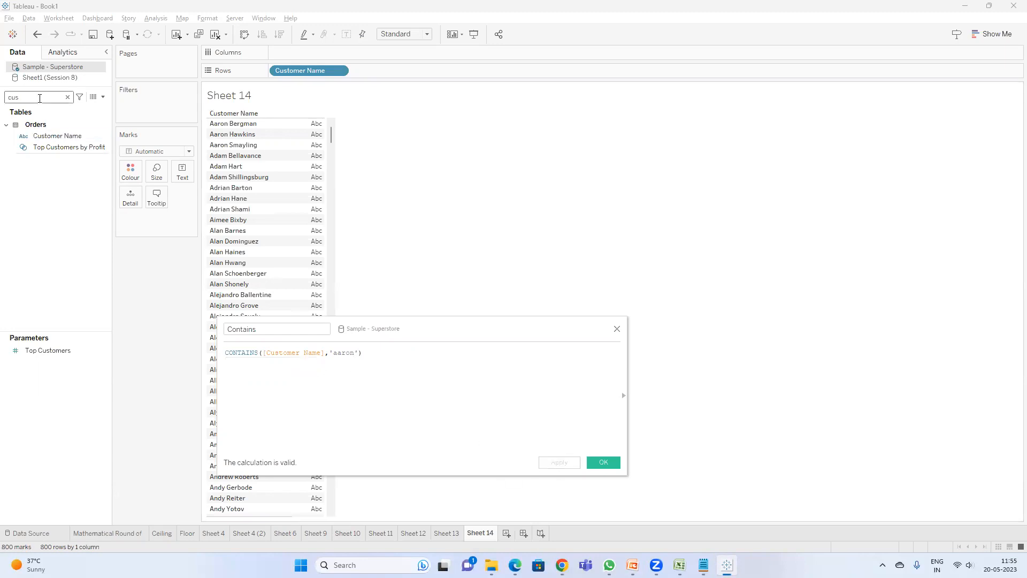
{"action": "type", "text": "con"}
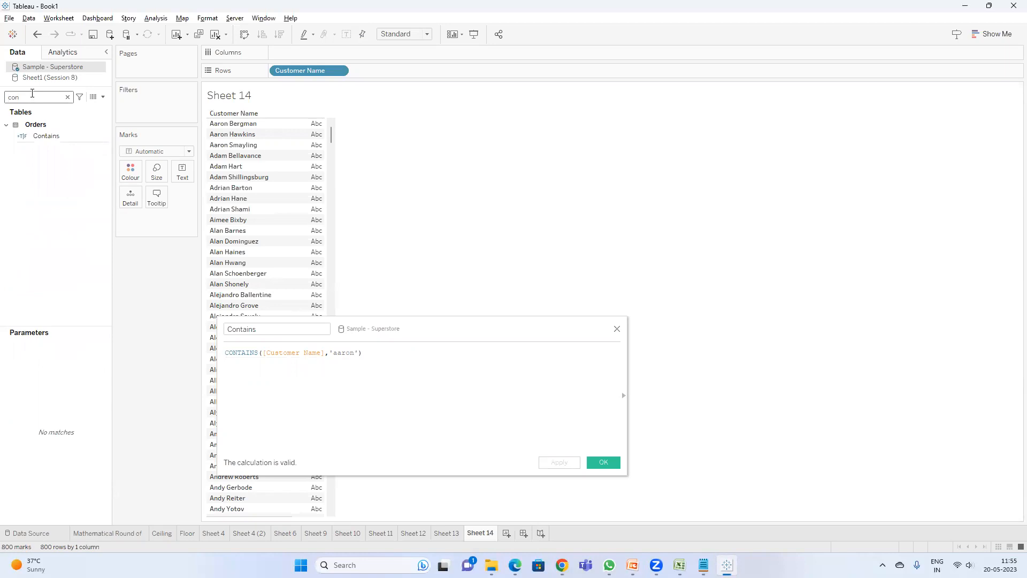
{"action": "left_click_drag", "start_coordinate": [68, 138], "coordinate": [139, 112]}
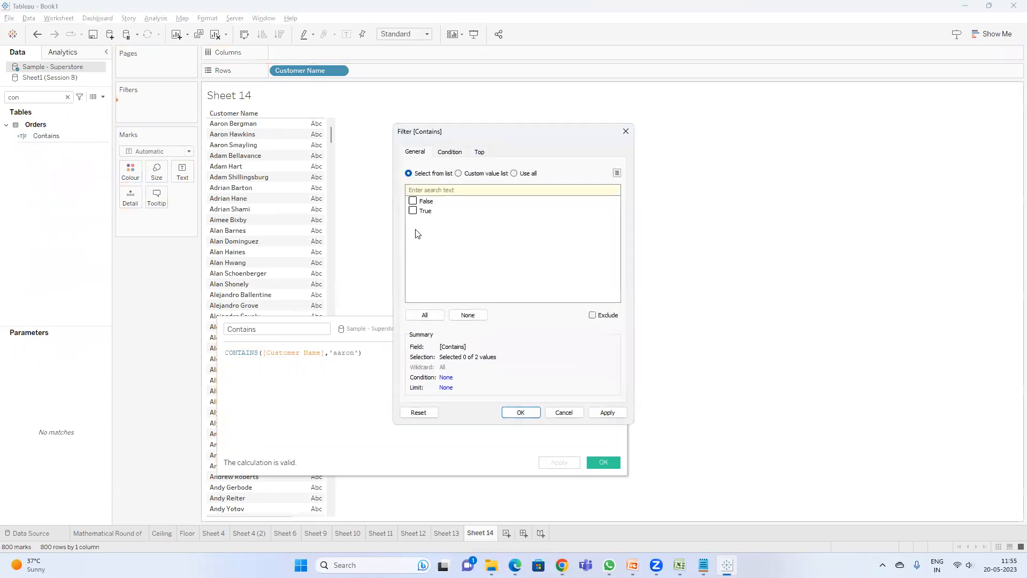
{"action": "left_click", "coordinate": [415, 212]}
{"action": "left_click", "coordinate": [525, 412]}
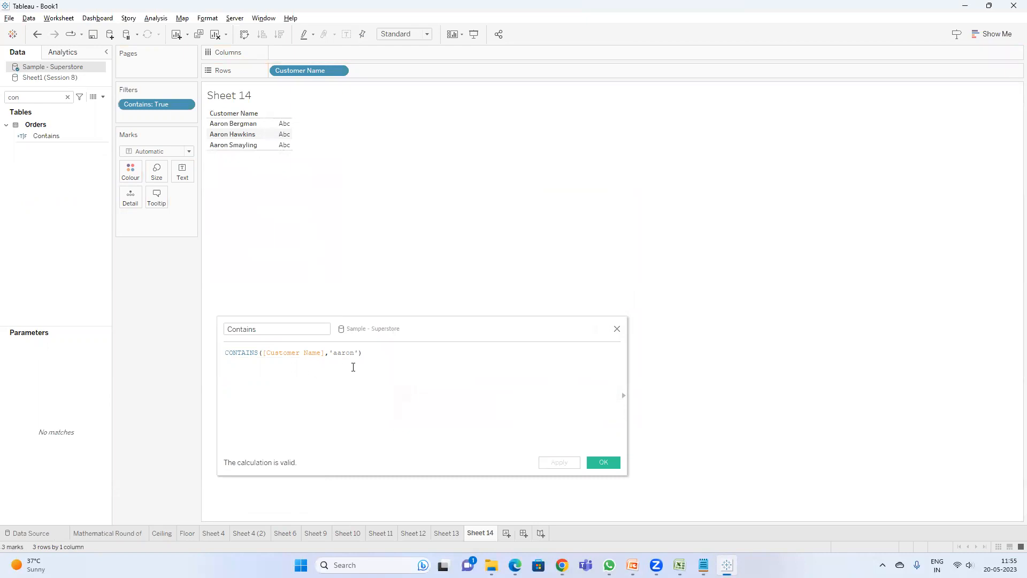
{"action": "left_click_drag", "start_coordinate": [152, 104], "coordinate": [143, 322]}
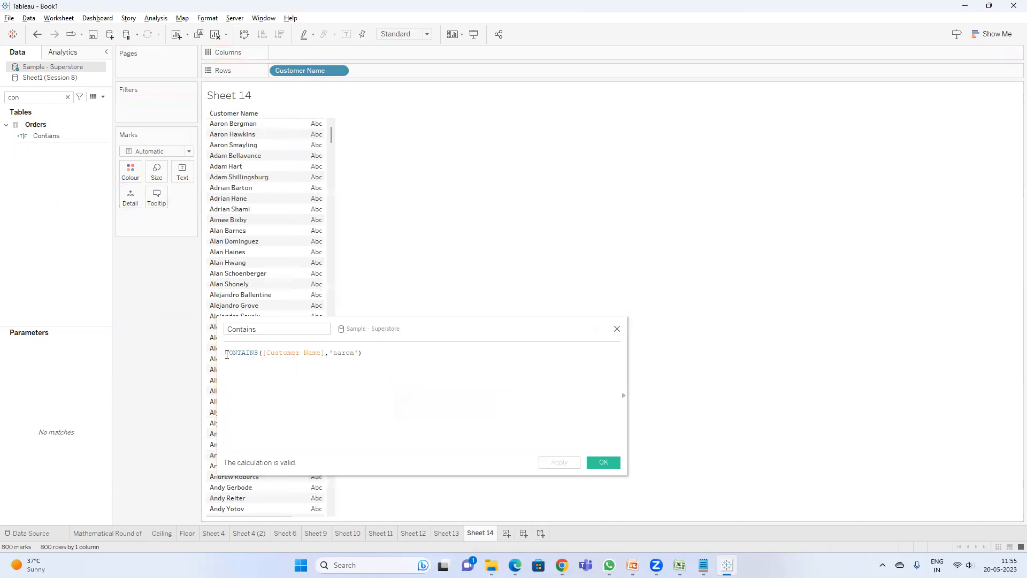
Step: Rewrite the Contains formula as if CONTAINS([Customer Name],'aaron')=TRUE then 'Contains Aaron' ELSE 'Others' END, apply it, and add Contains to Rows
{"action": "type", "text": "if"}
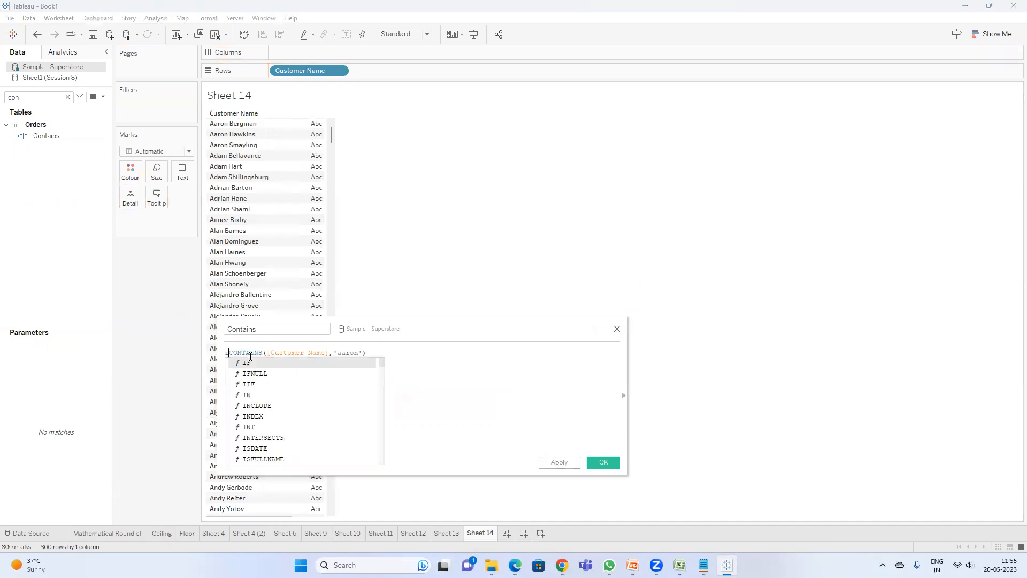
{"action": "left_click", "coordinate": [390, 353]}
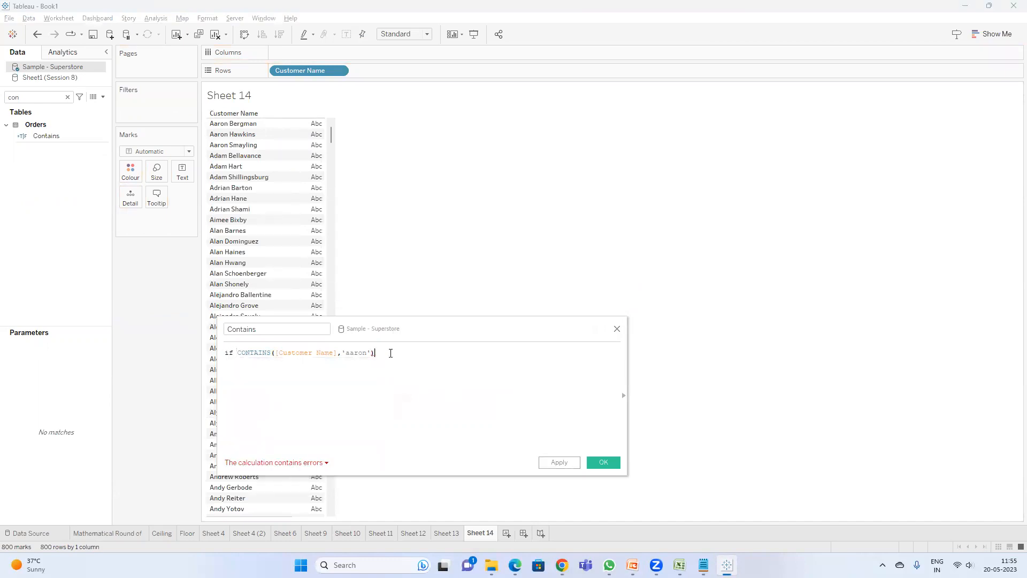
{"action": "type", "text": "=tRUE th"}
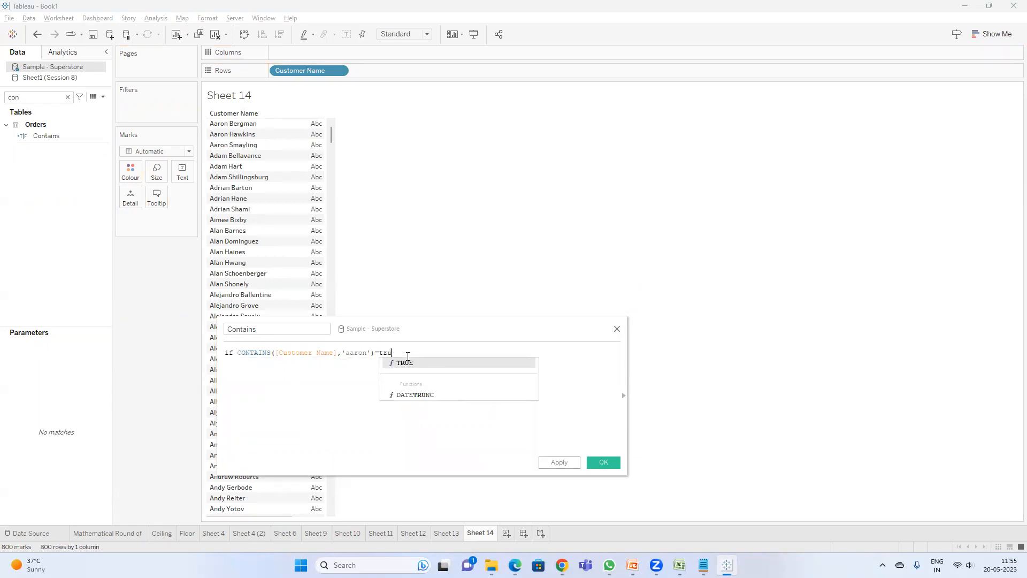
{"action": "type", "text": "en"}
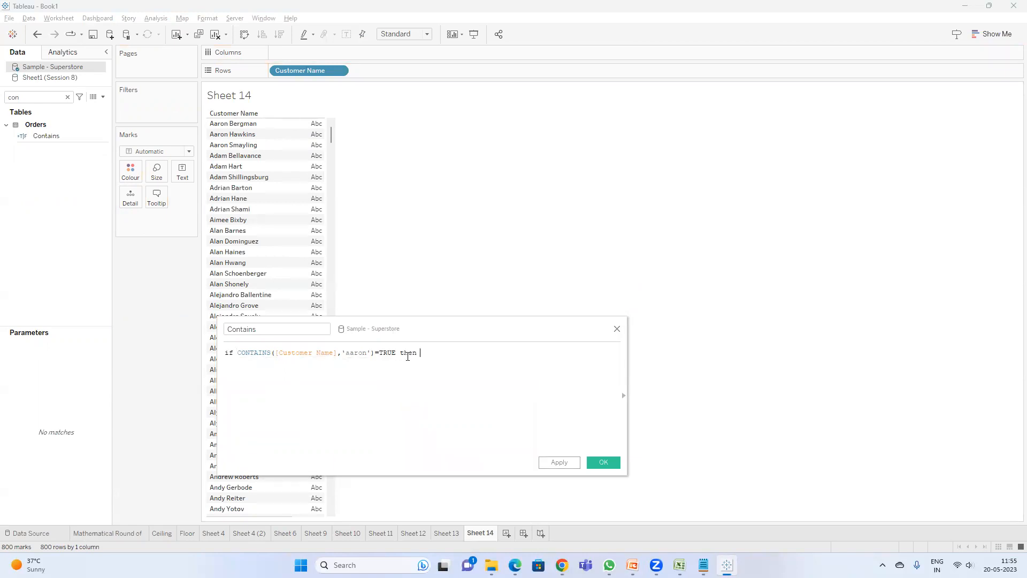
{"action": "type", "text": " ''Contarion"}
{"action": "key", "text": "BackSpace"}
{"action": "key", "text": "BackSpace"}
{"action": "key", "text": "BackSpace"}
{"action": "type", "text": "i"}
{"action": "type", "text": "ns Aaro"}
{"action": "type", "text": " ELSE"}
{"action": "type", "text": "c"}
{"action": "type", "text": "thers"}
{"action": "key", "text": "End"}
{"action": "type", "text": "END"}
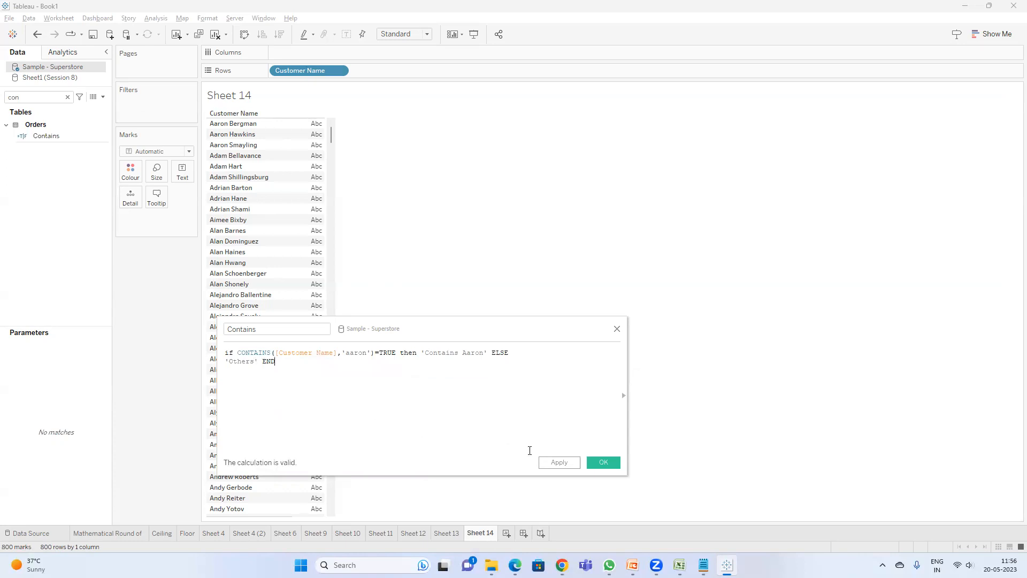
{"action": "left_click", "coordinate": [572, 466]}
{"action": "left_click", "coordinate": [56, 137]}
{"action": "double_click", "coordinate": [56, 137]}
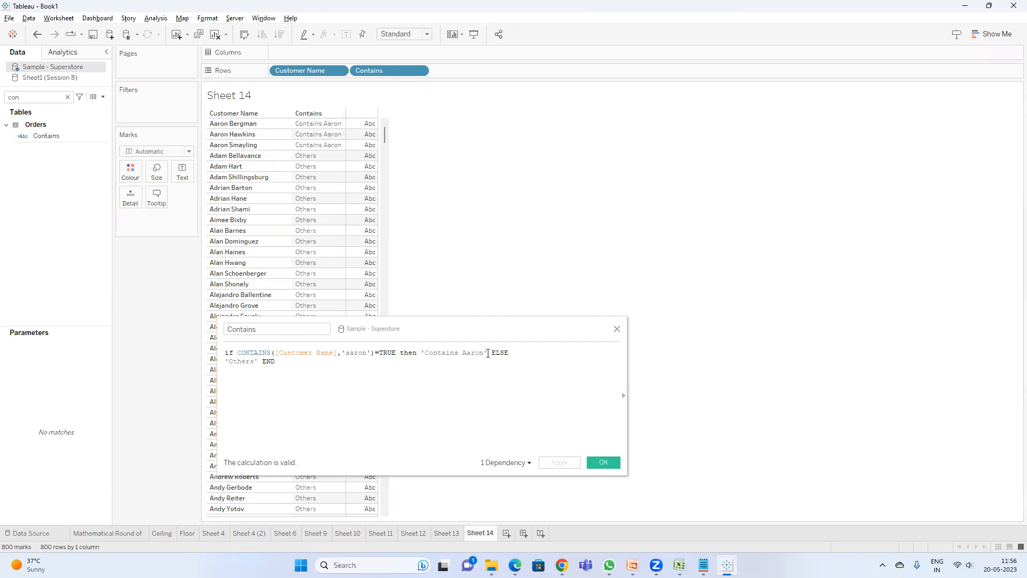
Step: Insert blank lines before ELSE in the Contains formula to make room for more conditions
{"action": "left_click_drag", "start_coordinate": [487, 353], "coordinate": [417, 353]}
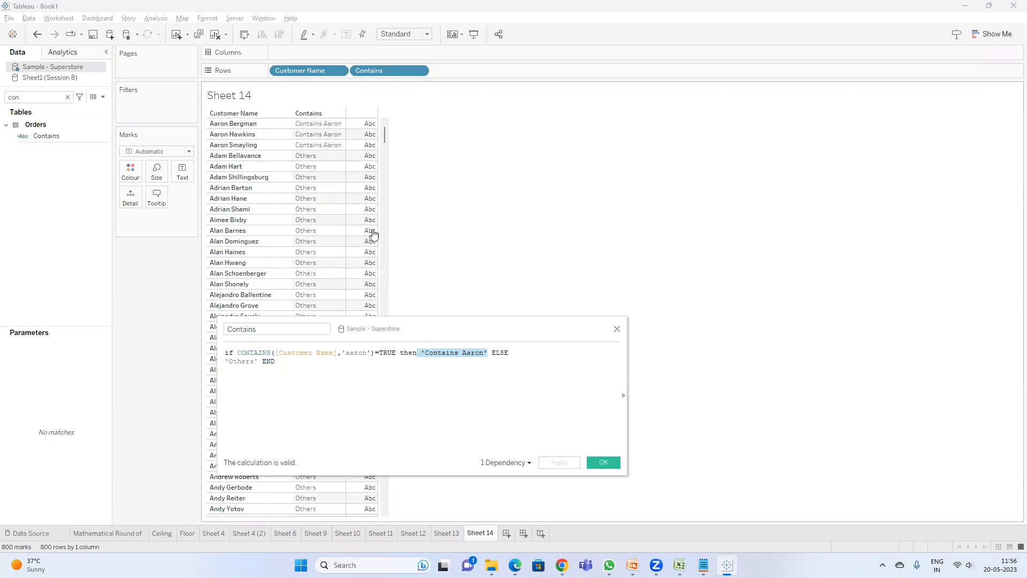
{"action": "left_click", "coordinate": [513, 355]}
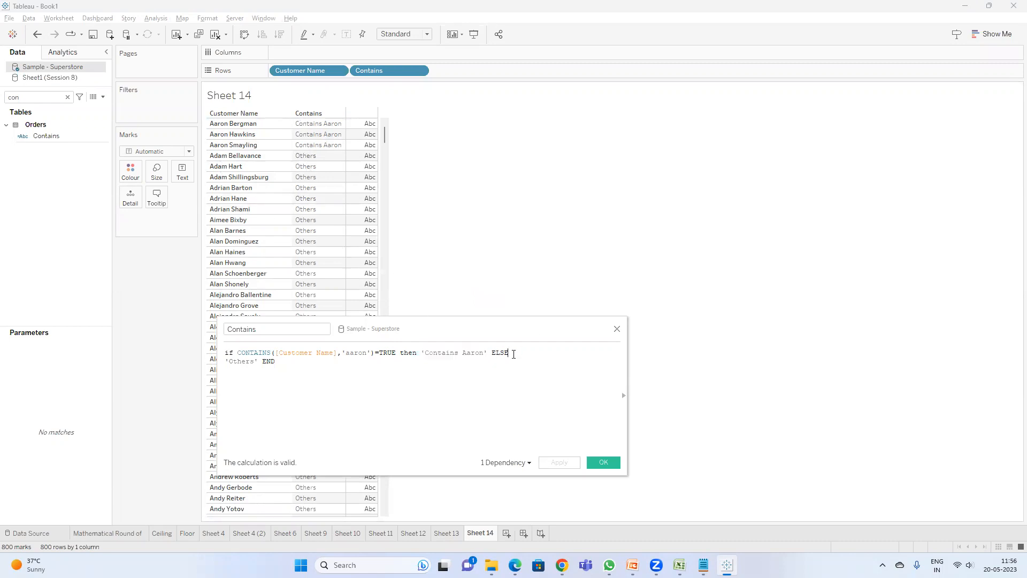
{"action": "left_click", "coordinate": [491, 355]}
{"action": "key", "text": "Return"}
{"action": "key", "text": "Return"}
{"action": "key", "text": "Return"}
{"action": "key", "text": "Return"}
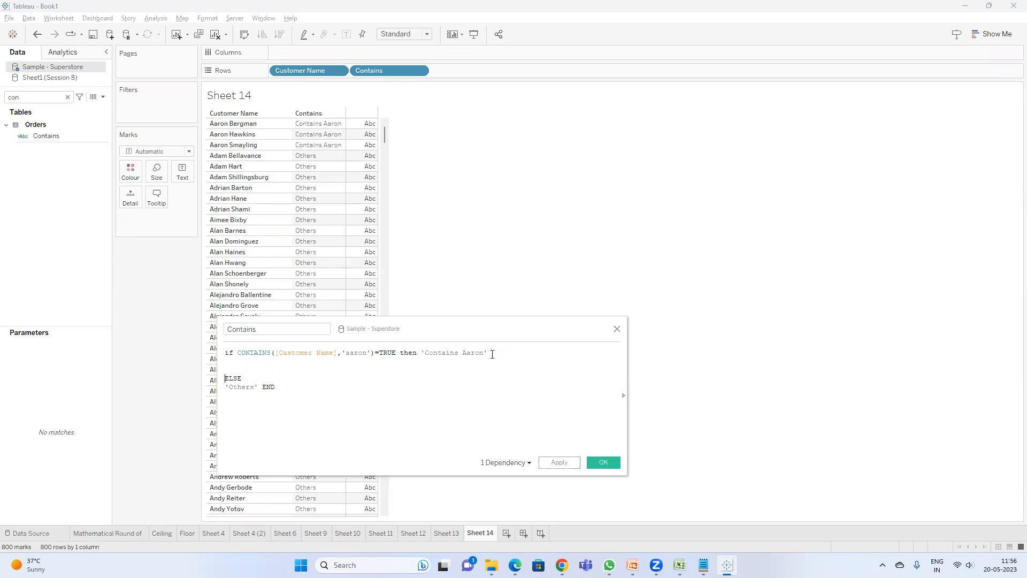
Step: Review the presentation's ENDSWITH and FIND slide before returning to the calculation
{"action": "left_click", "coordinate": [633, 565]}
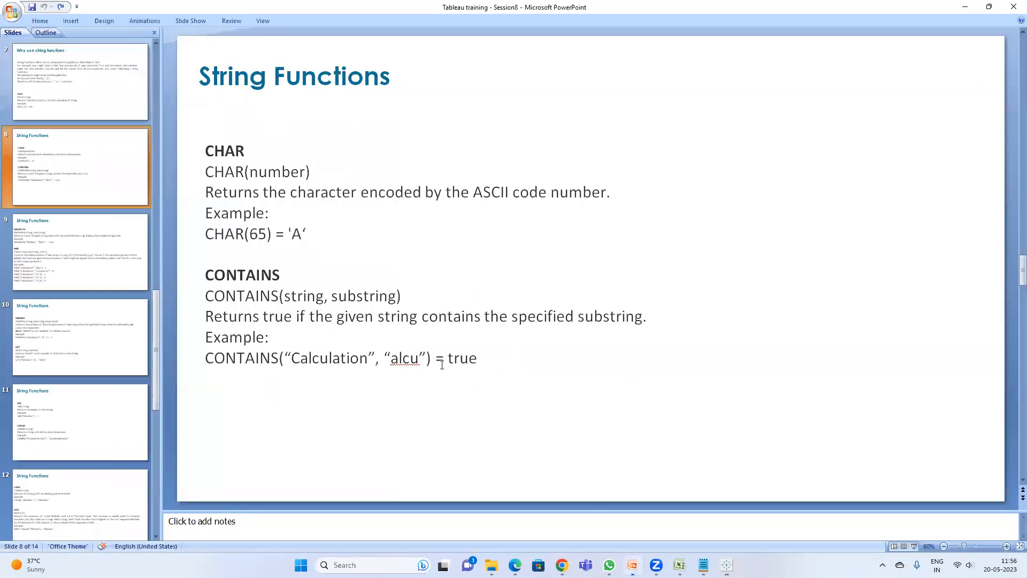
{"action": "left_click", "coordinate": [70, 252]}
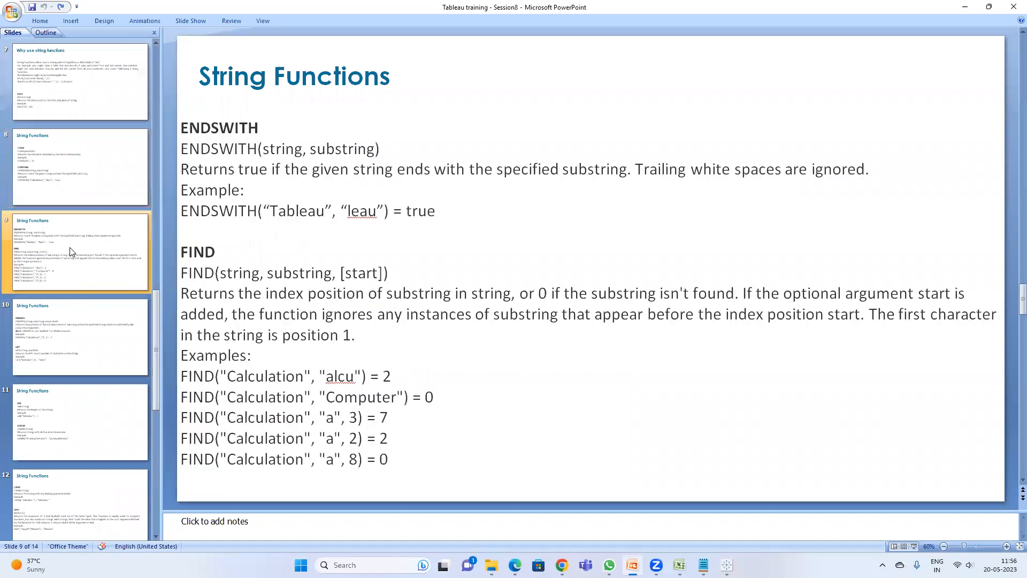
{"action": "mouse_move", "coordinate": [561, 565]}
{"action": "left_click", "coordinate": [493, 501]}
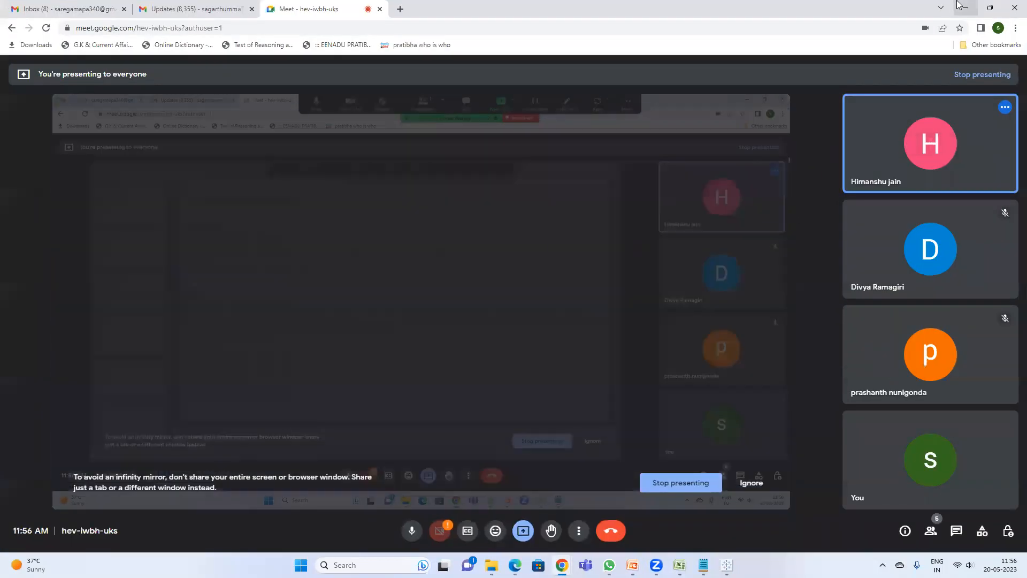
{"action": "left_click", "coordinate": [964, 7]}
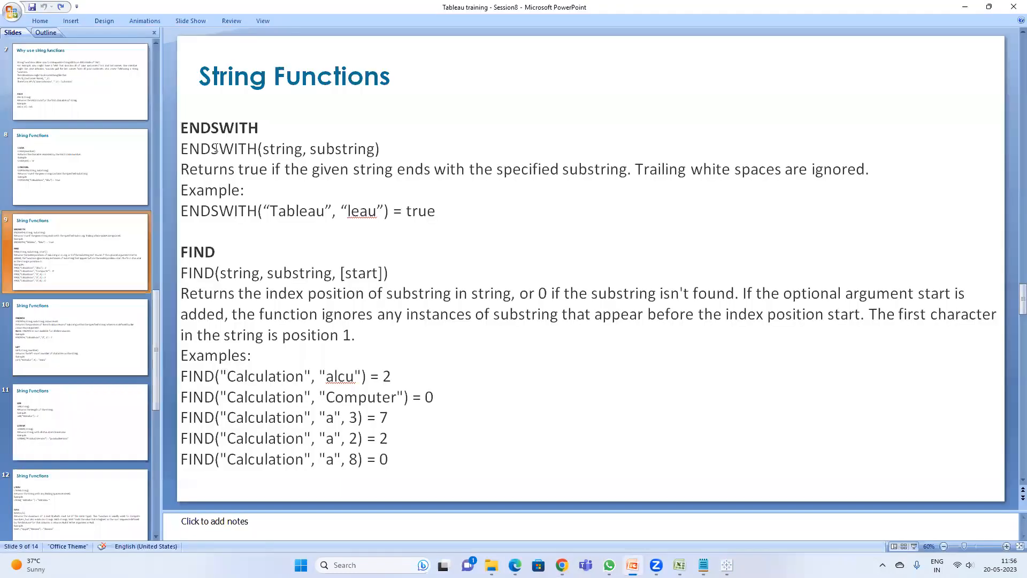
{"action": "left_click", "coordinate": [45, 191]}
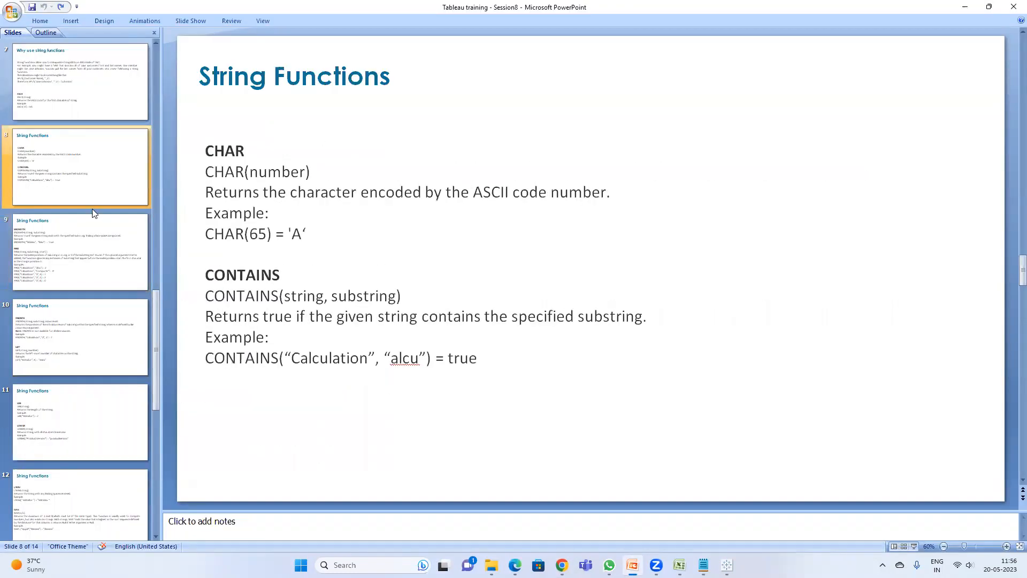
{"action": "left_click", "coordinate": [89, 269]}
{"action": "key", "text": "alt+Tab"}
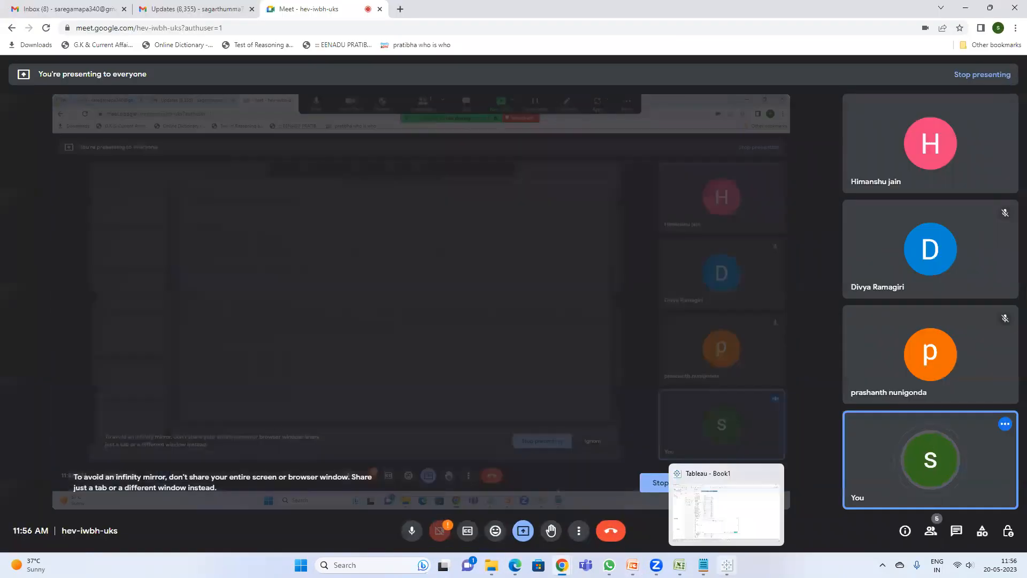
{"action": "left_click", "coordinate": [727, 565]}
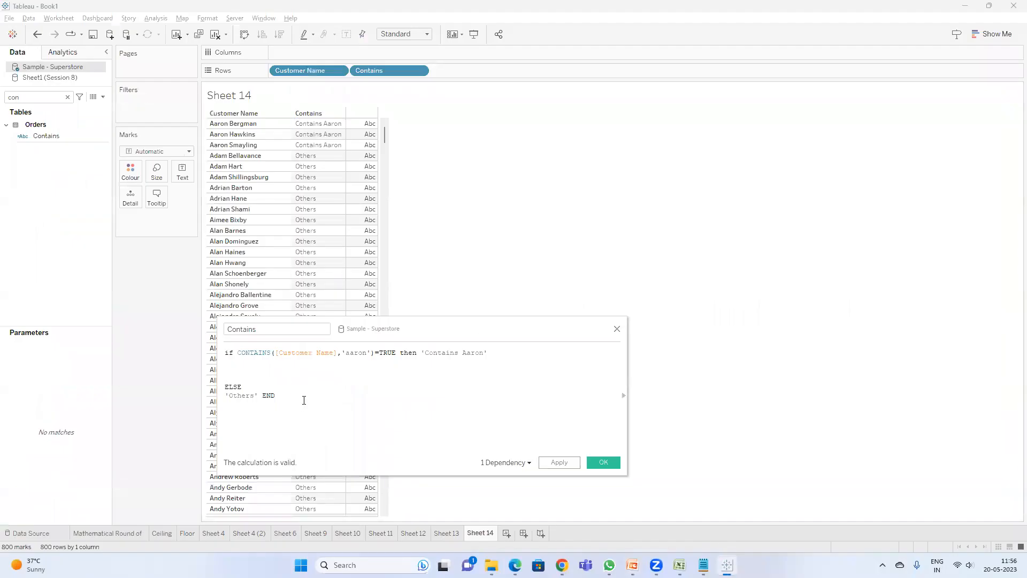
Step: Add an ELSEIF branch STARTSWITH([Customer Name],'ad')=TRUE then 'starts with ad' to the formula and apply it
{"action": "left_click", "coordinate": [254, 370]}
{"action": "type", "text": "sta"}
{"action": "key", "text": "Return"}
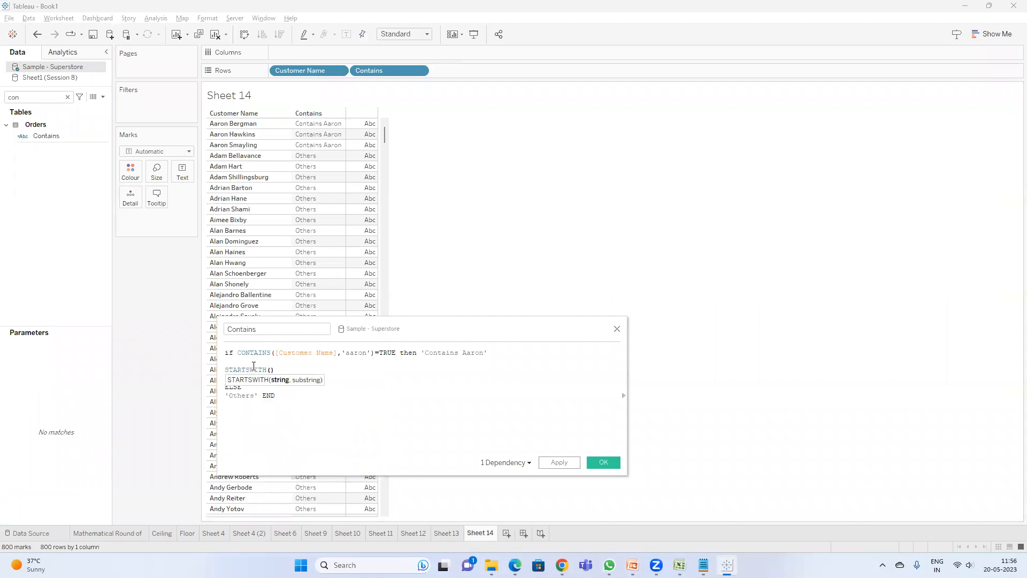
{"action": "type", "text": "[cust"}
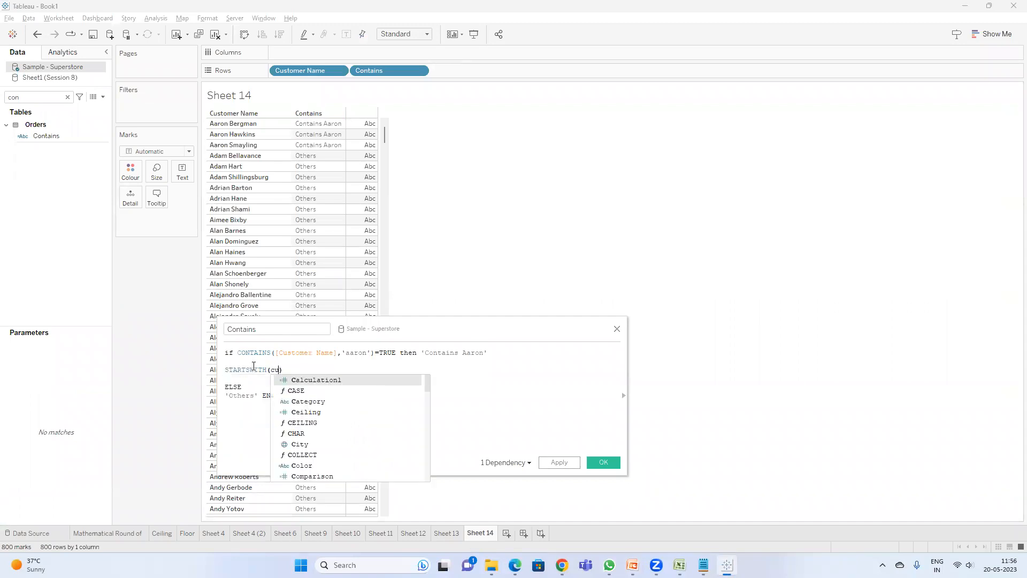
{"action": "key", "text": "Return"}
{"action": "type", "text": ",''"}
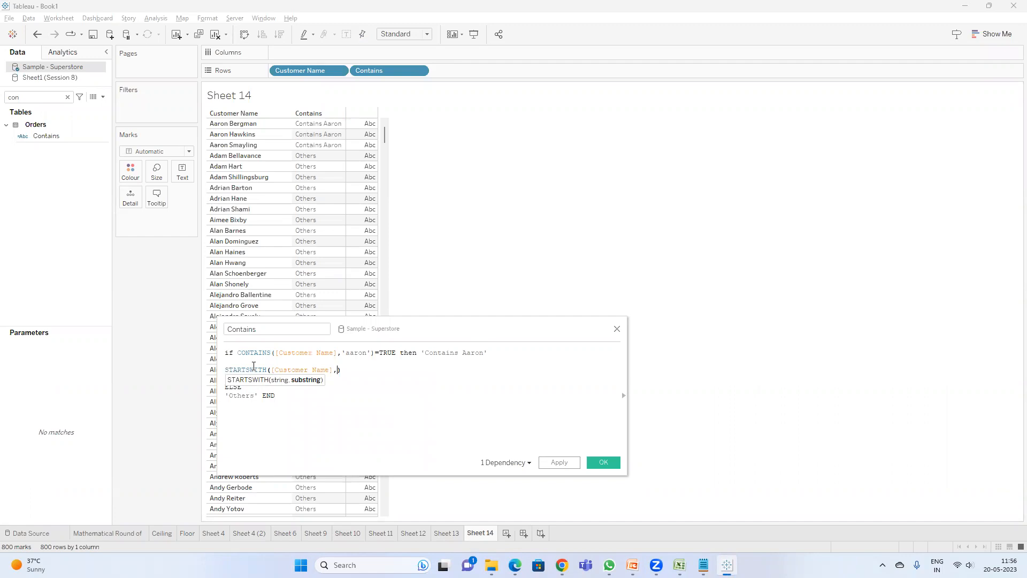
{"action": "type", "text": "a"}
{"action": "key", "text": "Right"}
{"action": "type", "text": "d"}
{"action": "key", "text": "End"}
{"action": "key", "text": "Left"}
{"action": "type", "text": "=TRUE th"}
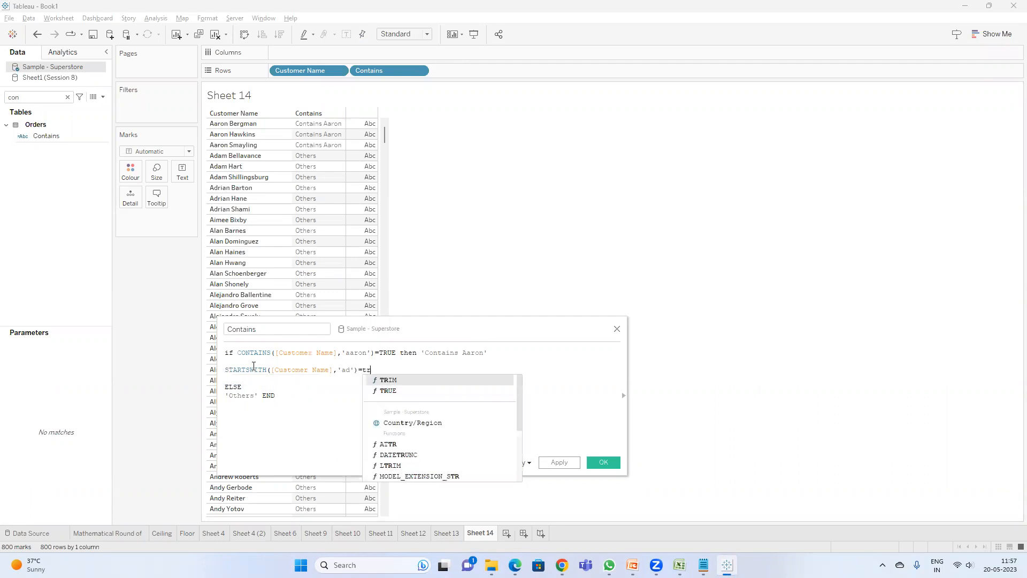
{"action": "type", "text": "en"}
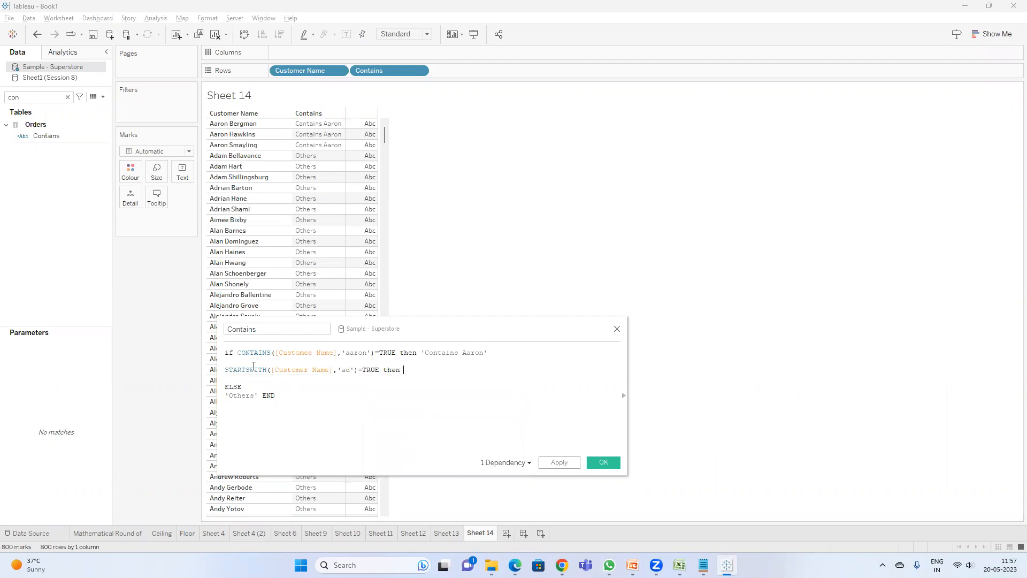
{"action": "type", "text": " 'starts with ad"}
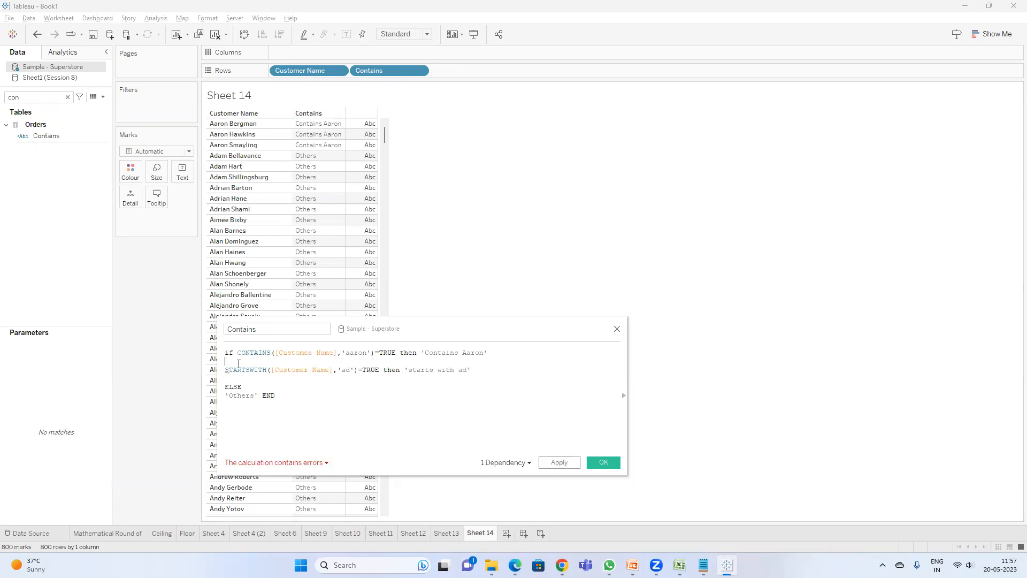
{"action": "type", "text": "el"}
{"action": "key", "text": "Down"}
{"action": "key", "text": "Return"}
{"action": "left_click", "coordinate": [556, 463]}
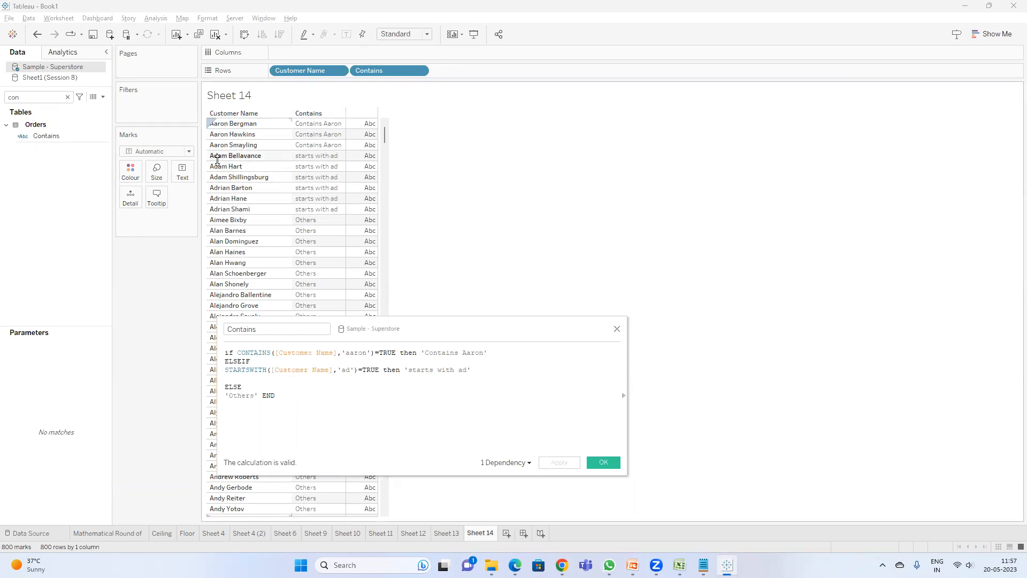
Step: Add another ELSEIF branch ENDSWITH([Customer Name],'ne')=TRUE then 'ends with ne' and apply the calculation
{"action": "left_click", "coordinate": [493, 366]}
{"action": "key", "text": "Return"}
{"action": "type", "text": "else"}
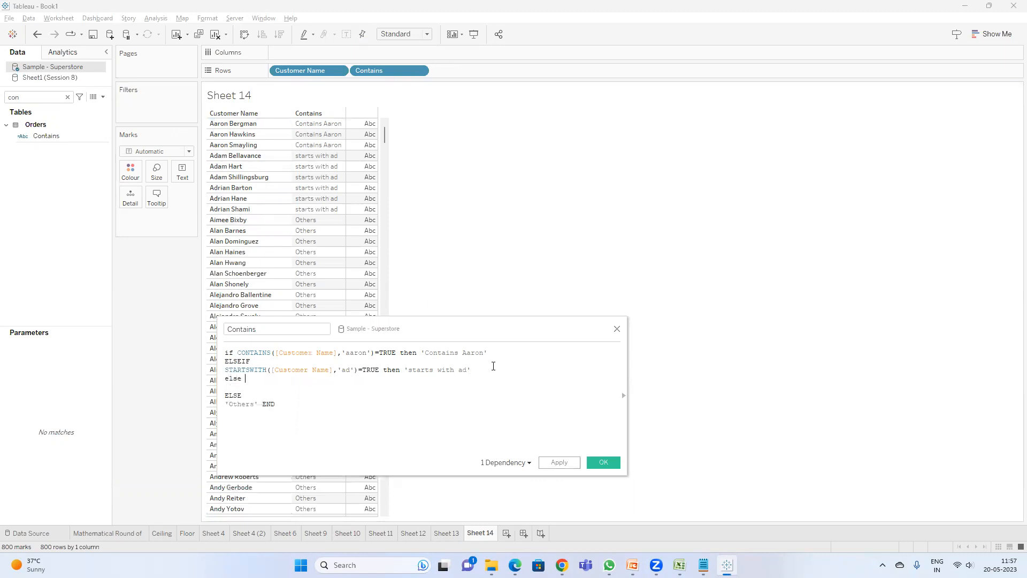
{"action": "key", "text": "BackSpace"}
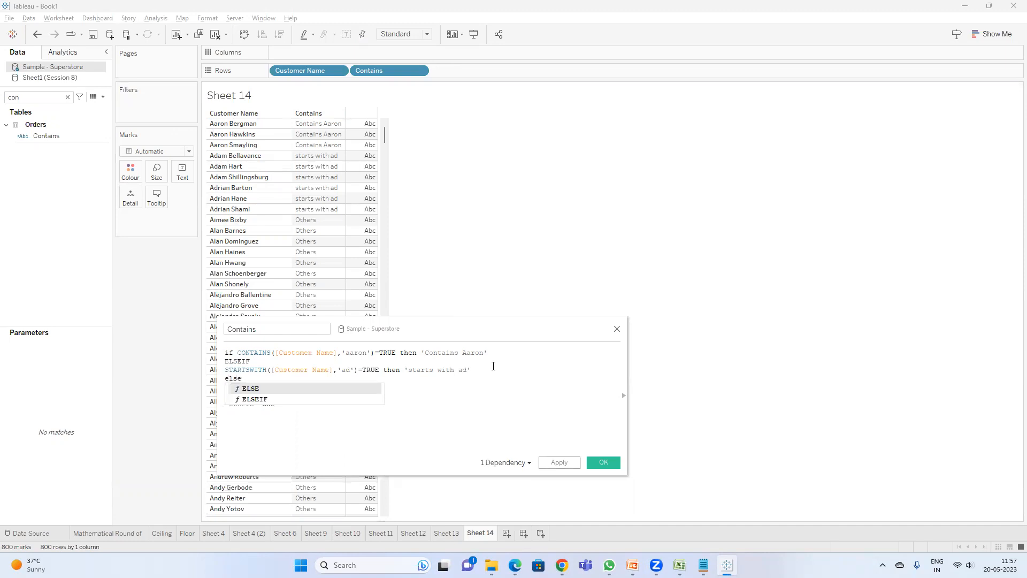
{"action": "key", "text": "Down"}
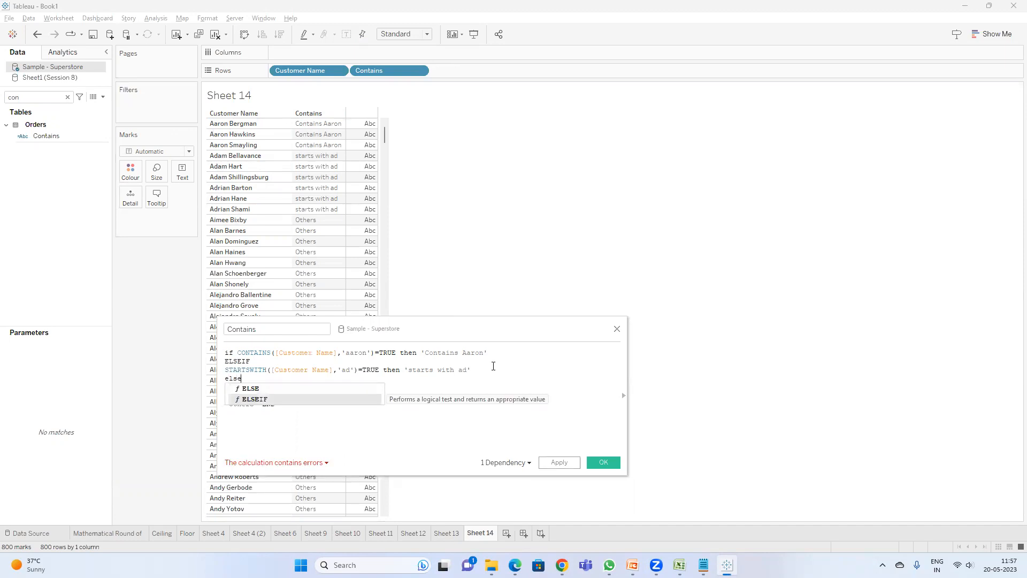
{"action": "key", "text": "Return"}
{"action": "type", "text": "e"}
{"action": "key", "text": "BackSpace"}
{"action": "key", "text": "BackSpace"}
{"action": "key", "text": "Return"}
{"action": "type", "text": "ends"}
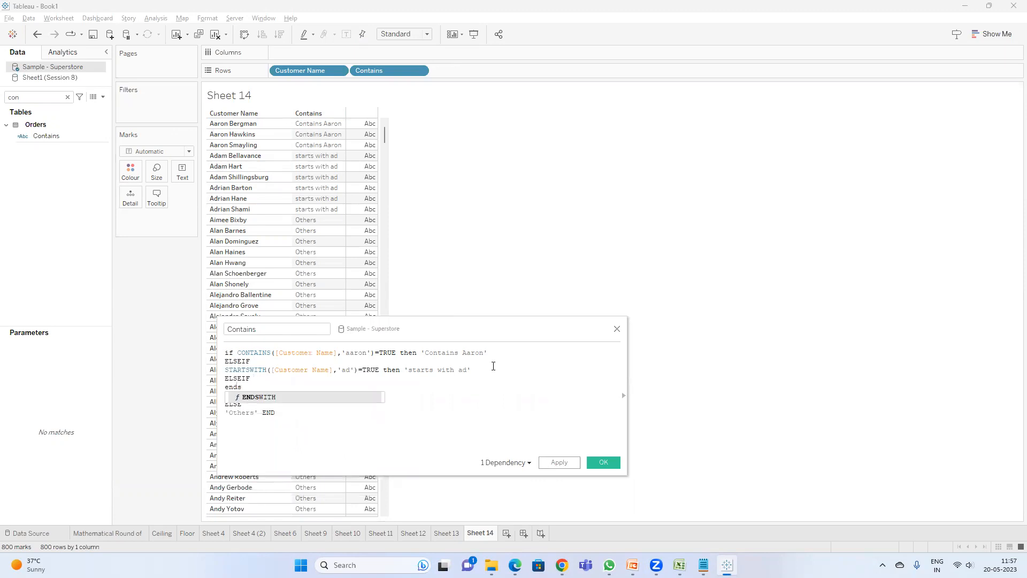
{"action": "key", "text": "Return"}
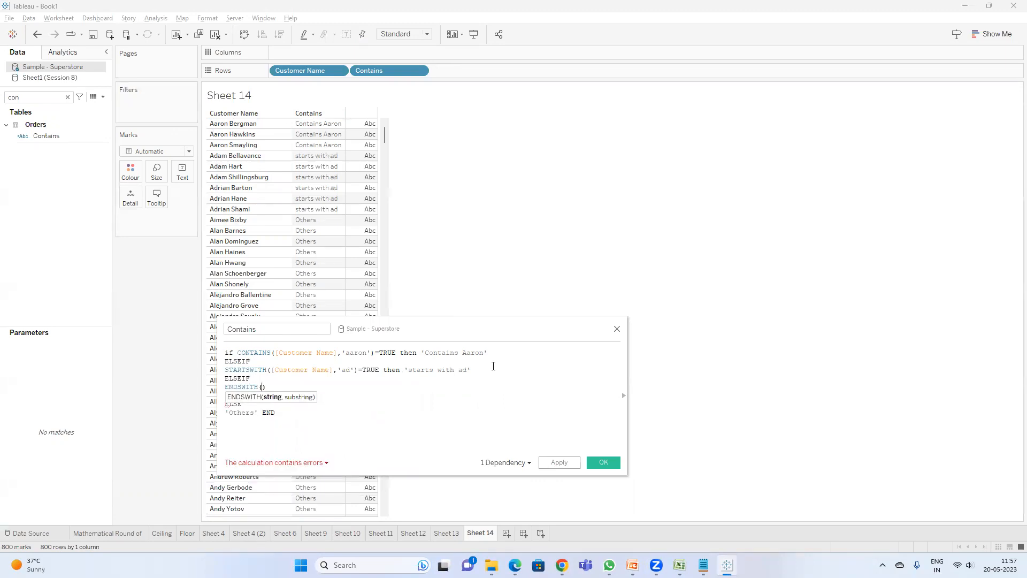
{"action": "type", "text": "custom"}
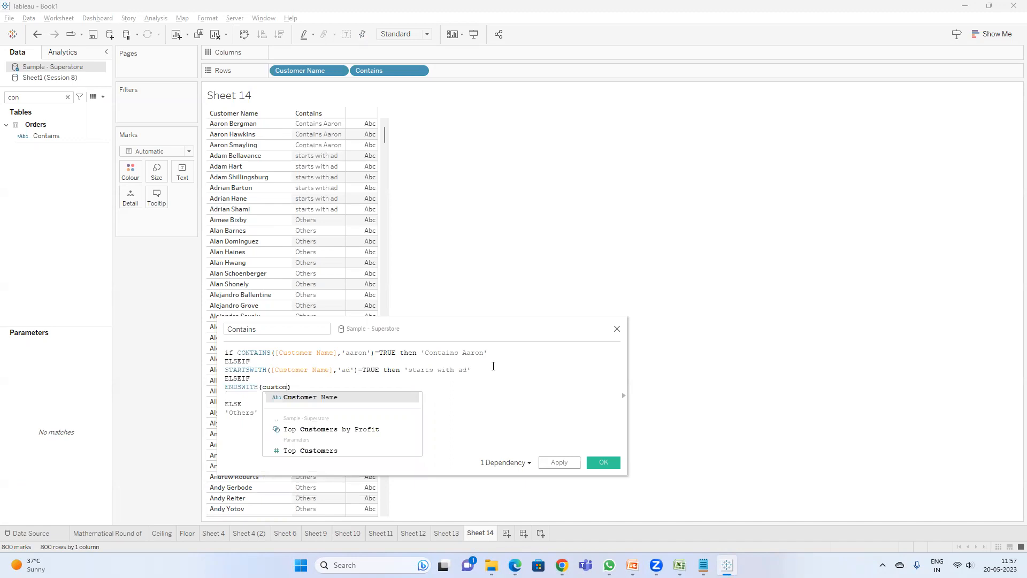
{"action": "key", "text": "Return"}
{"action": "type", "text": ","}
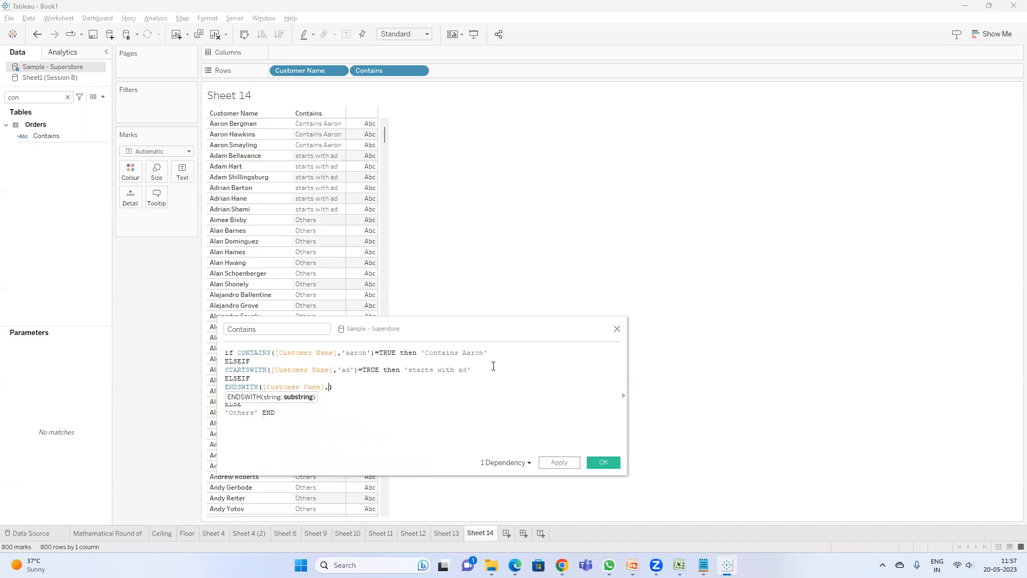
{"action": "double_click", "coordinate": [285, 386]}
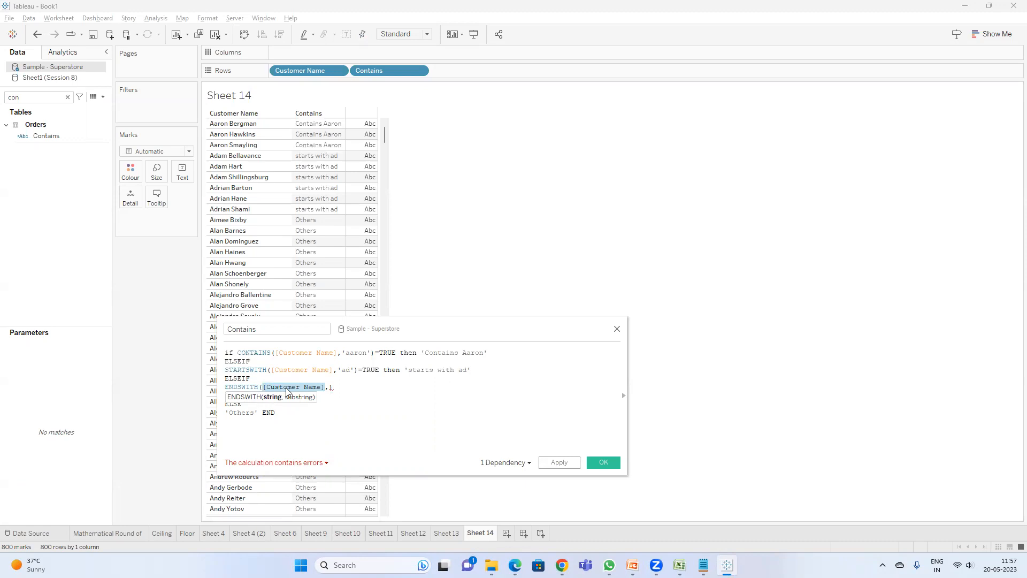
{"action": "left_click", "coordinate": [330, 387]}
{"action": "type", "text": "''"}
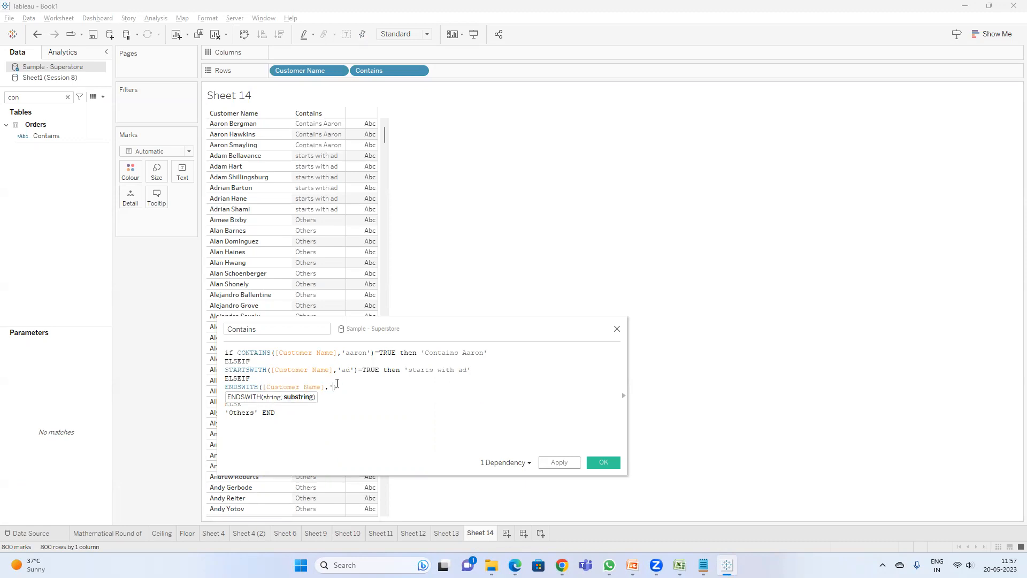
{"action": "type", "text": "na"}
{"action": "left_click", "coordinate": [361, 389]}
{"action": "type", "text": "=TRUE t"}
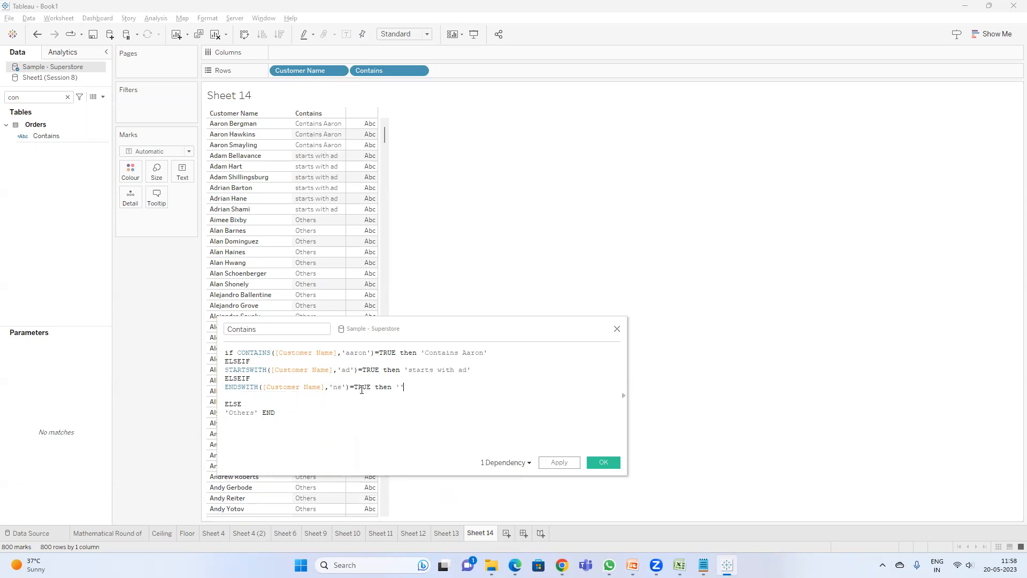
{"action": "type", "text": "hen 'ends with ne"}
{"action": "left_click_drag", "start_coordinate": [394, 325], "coordinate": [813, 253]}
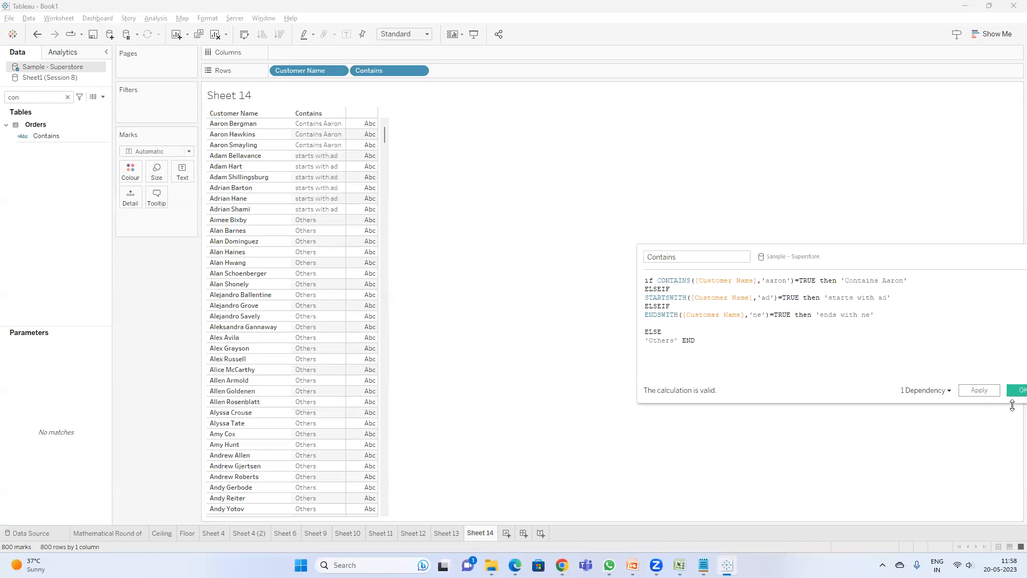
{"action": "left_click", "coordinate": [977, 394]}
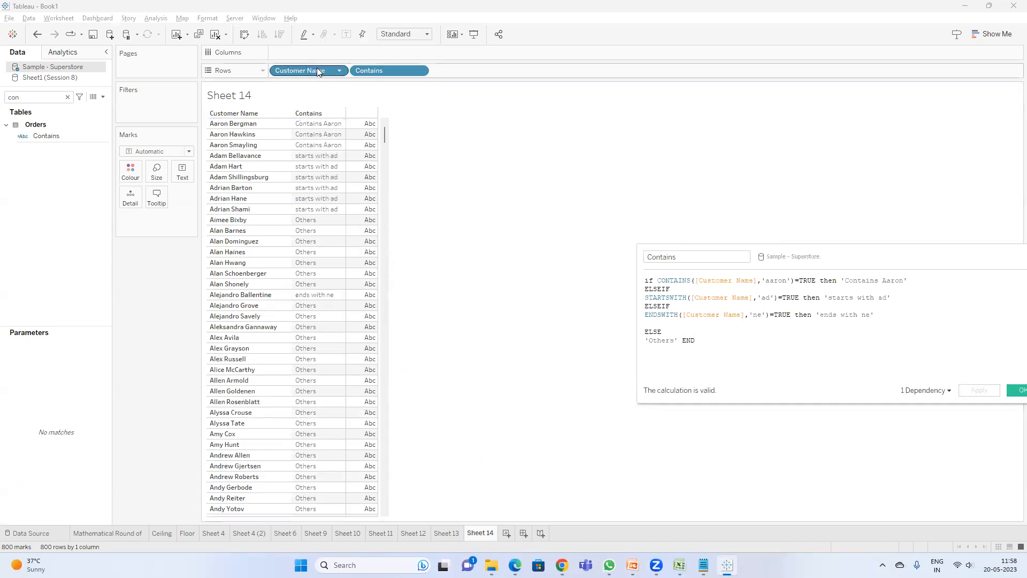
Step: Move the Contains field ahead of Customer Name on Rows and scroll through the grouped customer names
{"action": "left_click_drag", "start_coordinate": [383, 79], "coordinate": [285, 73]}
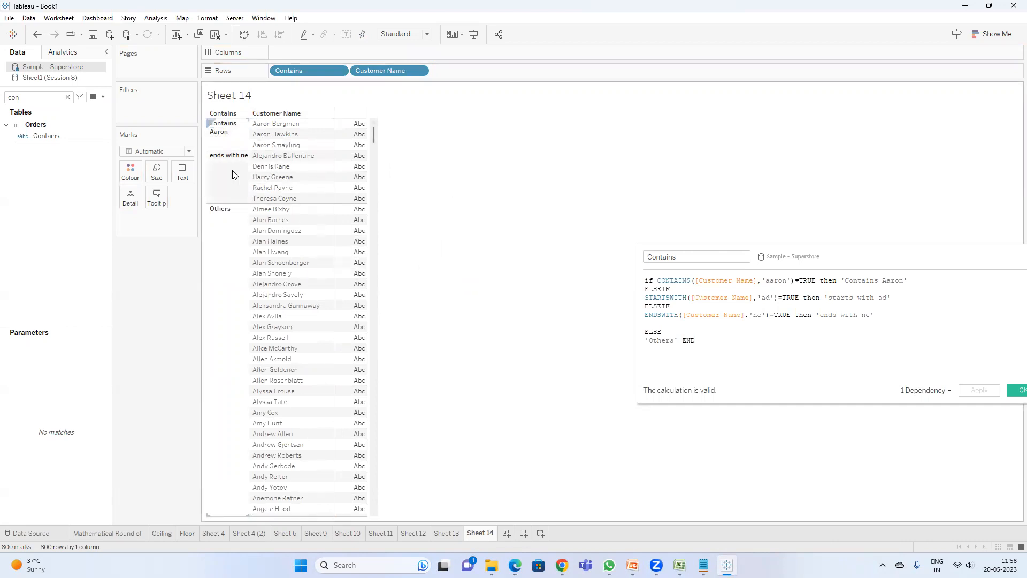
{"action": "scroll", "coordinate": [252, 198], "scroll_direction": "down", "scroll_amount": 18}
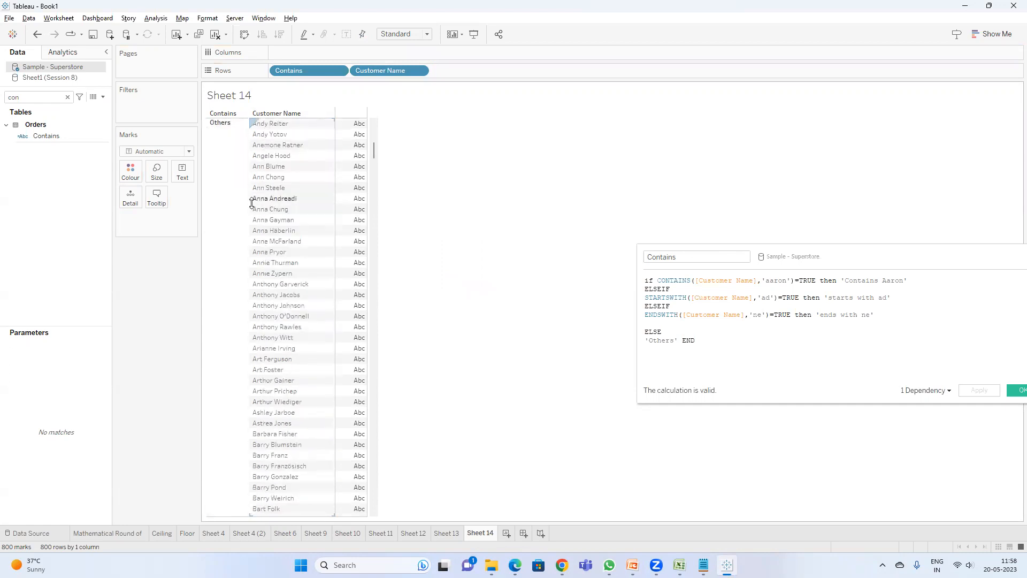
{"action": "scroll", "coordinate": [253, 204], "scroll_direction": "down", "scroll_amount": 15}
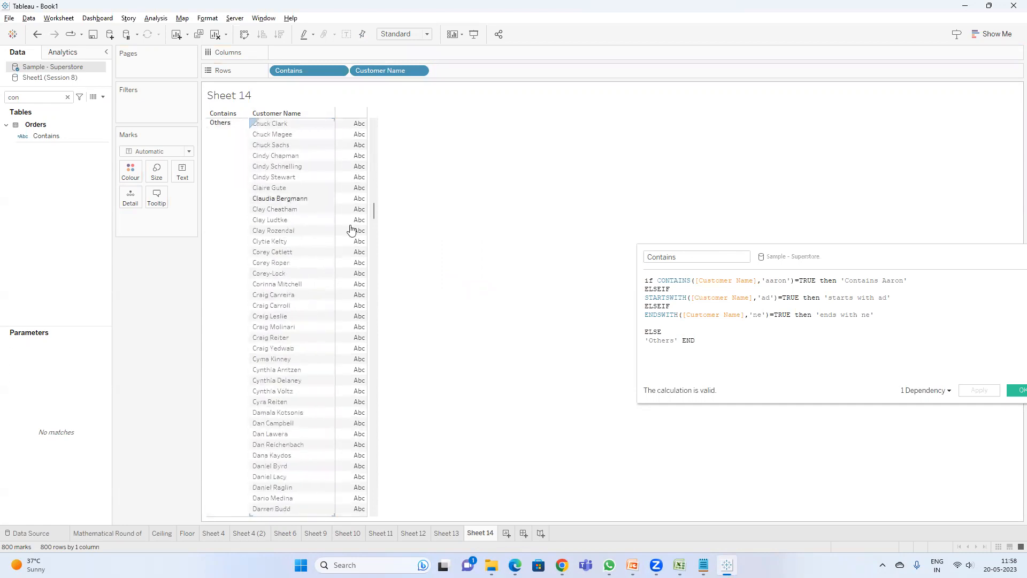
{"action": "left_click_drag", "start_coordinate": [374, 221], "coordinate": [374, 527]}
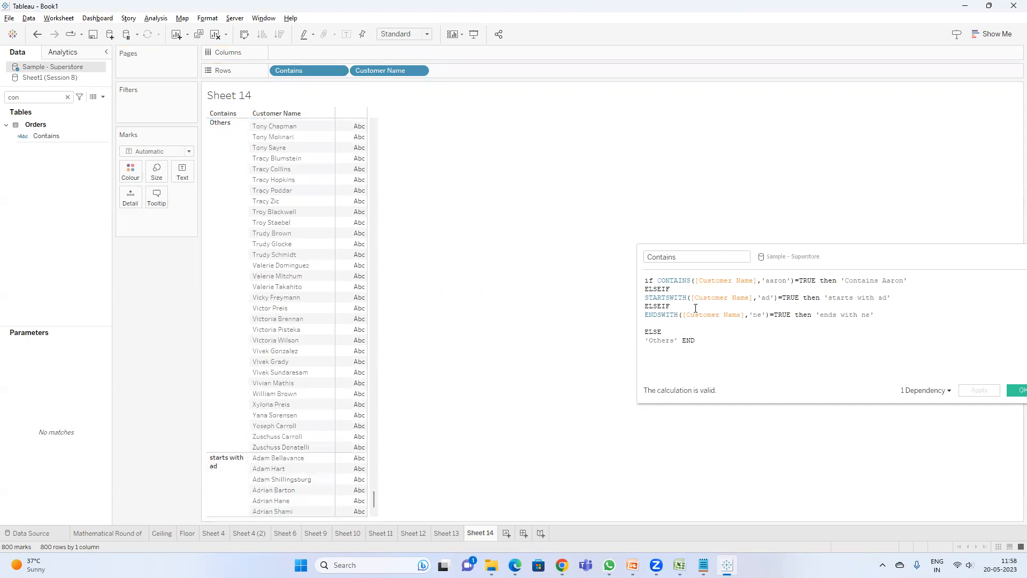
Step: Switch to Sheet 10, the view listing customer names and email IDs
{"action": "left_click_drag", "start_coordinate": [860, 263], "coordinate": [576, 258]}
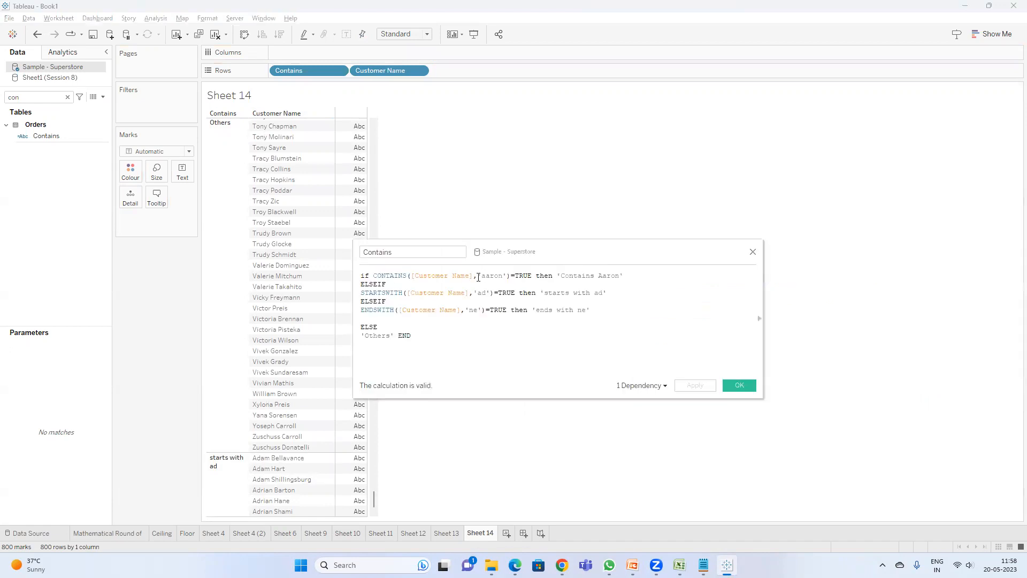
{"action": "left_click", "coordinate": [390, 293]}
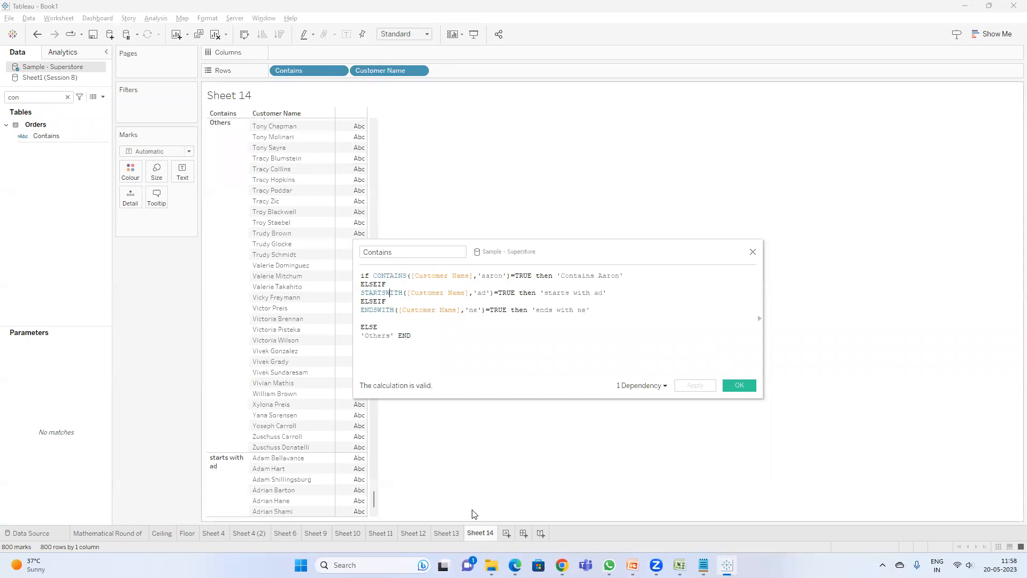
{"action": "left_click", "coordinate": [452, 532]}
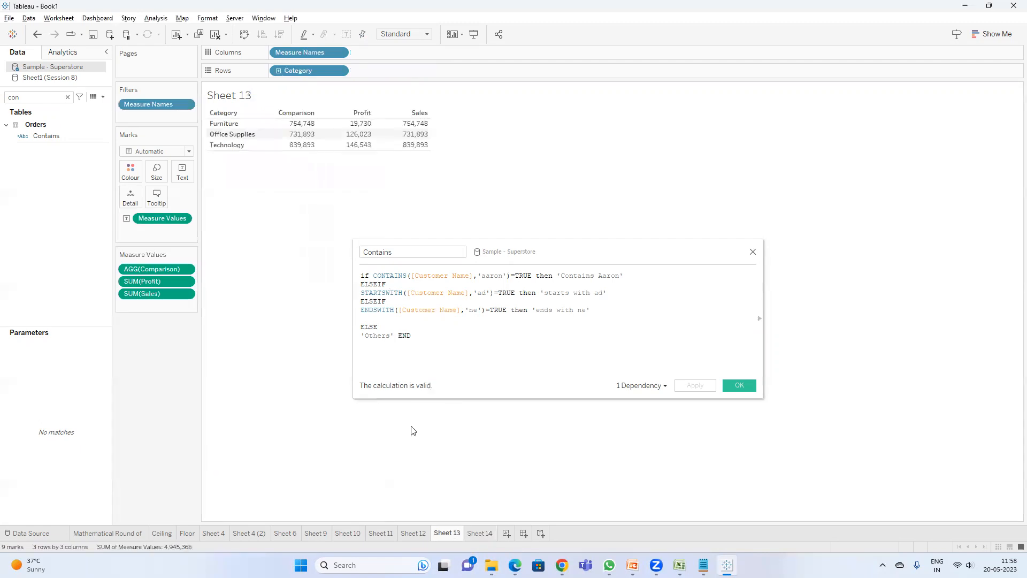
{"action": "left_click", "coordinate": [423, 535]}
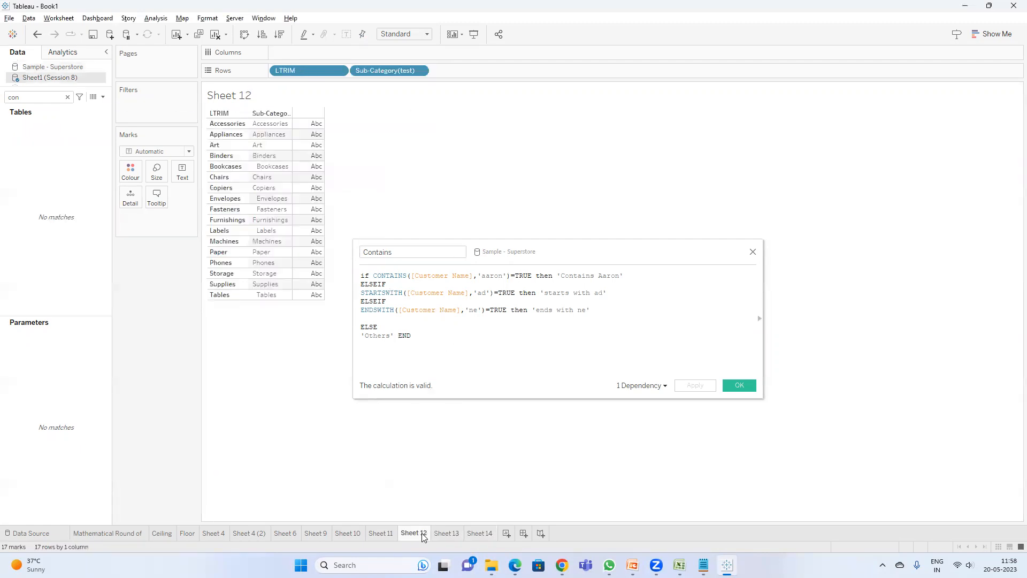
{"action": "left_click", "coordinate": [381, 534]}
{"action": "left_click", "coordinate": [348, 534]}
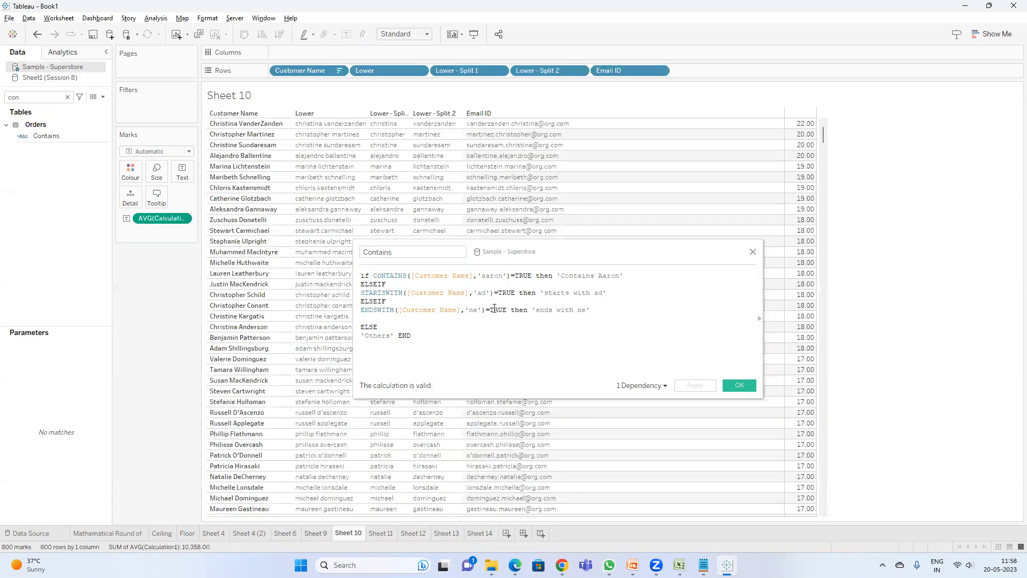
{"action": "left_click_drag", "start_coordinate": [573, 255], "coordinate": [440, 276]}
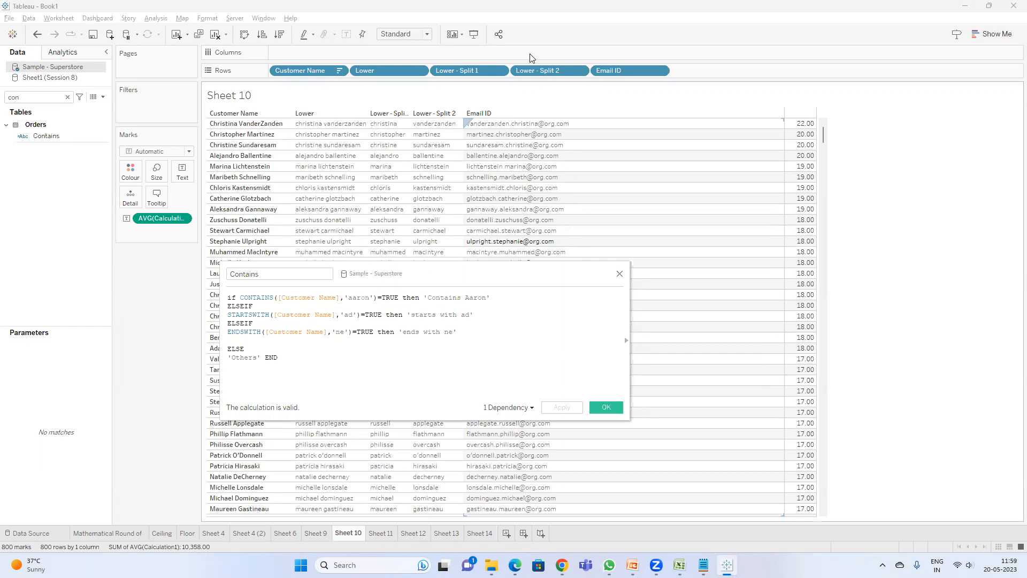
{"action": "left_click", "coordinate": [346, 333]}
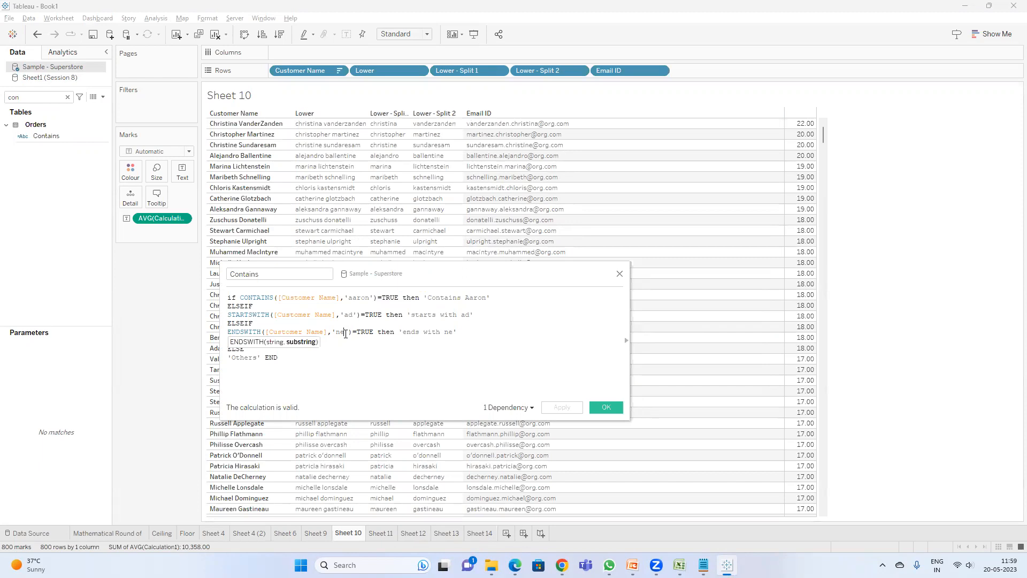
{"action": "key", "text": "BackSpace"}
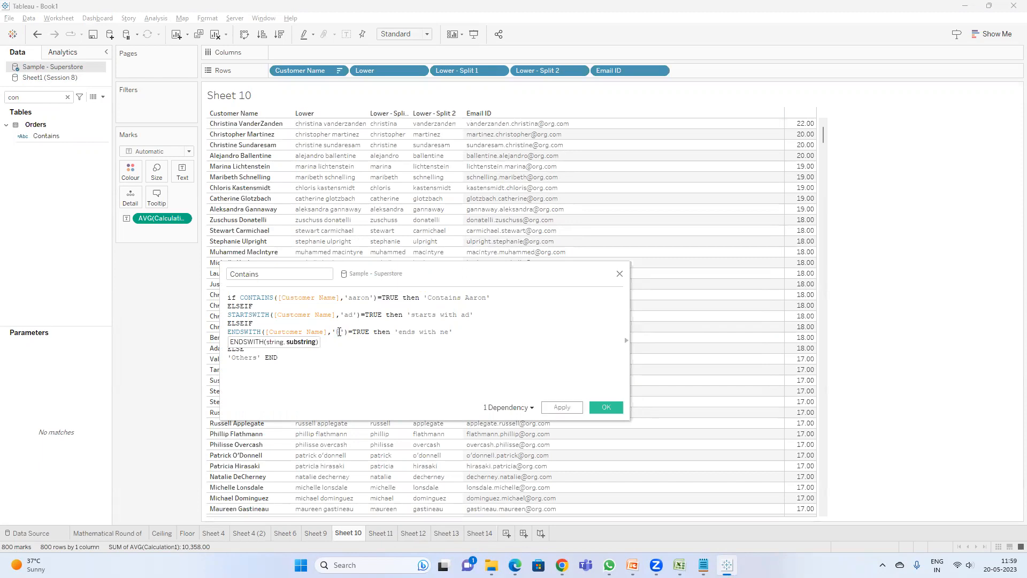
{"action": "type", "text": "ya"}
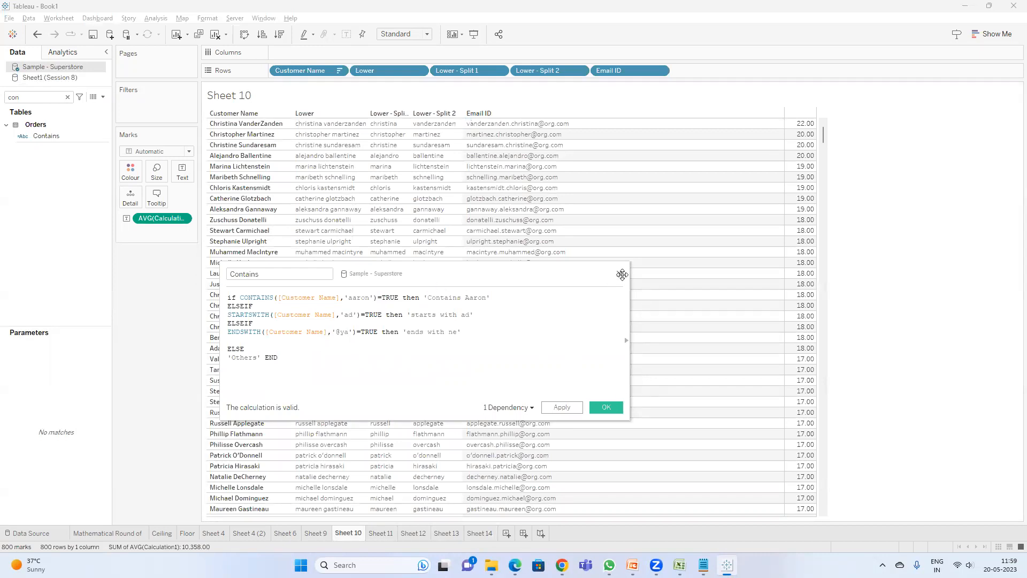
{"action": "left_click", "coordinate": [620, 273]}
Step: Create a new calculated field and begin its formula with if ENDSWITH([Email ID]
{"action": "left_click", "coordinate": [103, 97]}
{"action": "left_click", "coordinate": [86, 106]}
{"action": "left_click", "coordinate": [320, 310]}
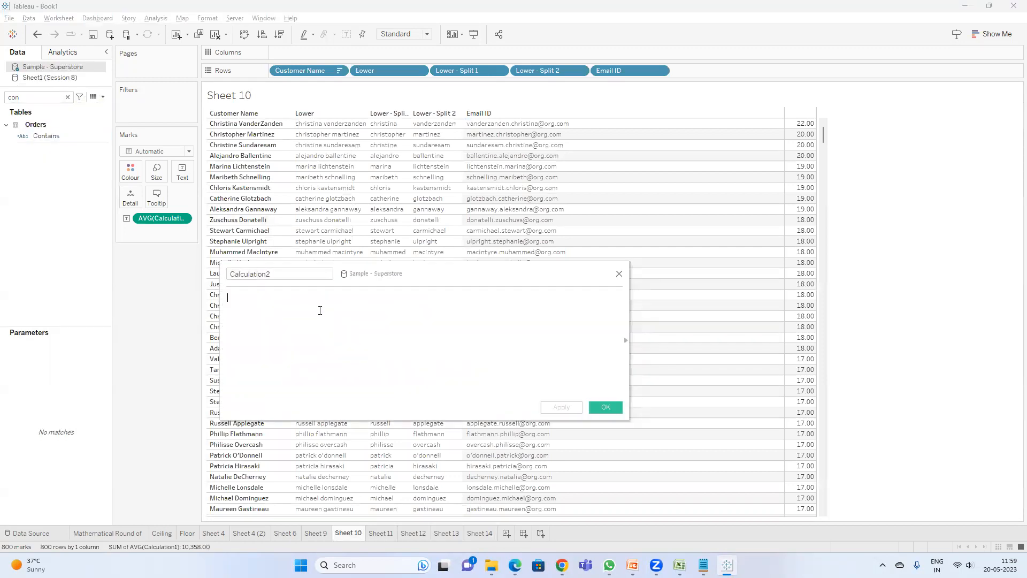
{"action": "type", "text": "e"}
{"action": "key", "text": "BackSpace"}
{"action": "type", "text": "if eme"}
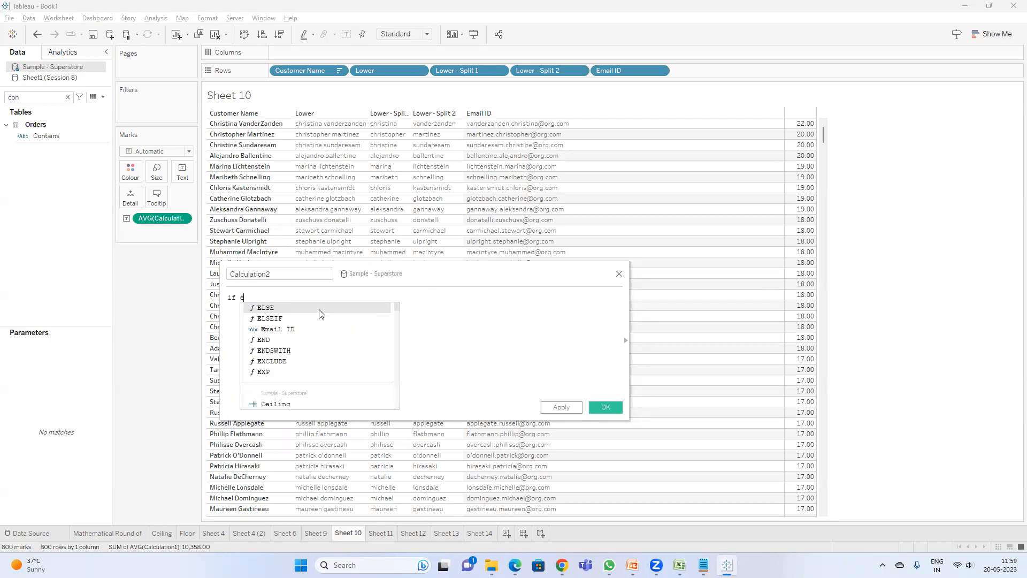
{"action": "key", "text": "BackSpace"}
{"action": "key", "text": "BackSpace"}
{"action": "key", "text": "BackSpace"}
{"action": "type", "text": "cont"}
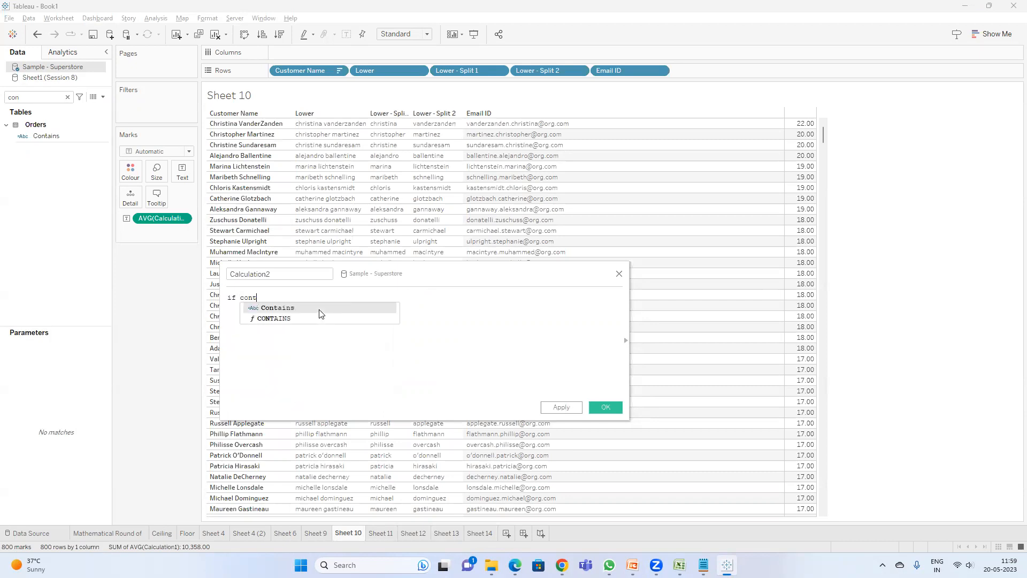
{"action": "key", "text": "Escape"}
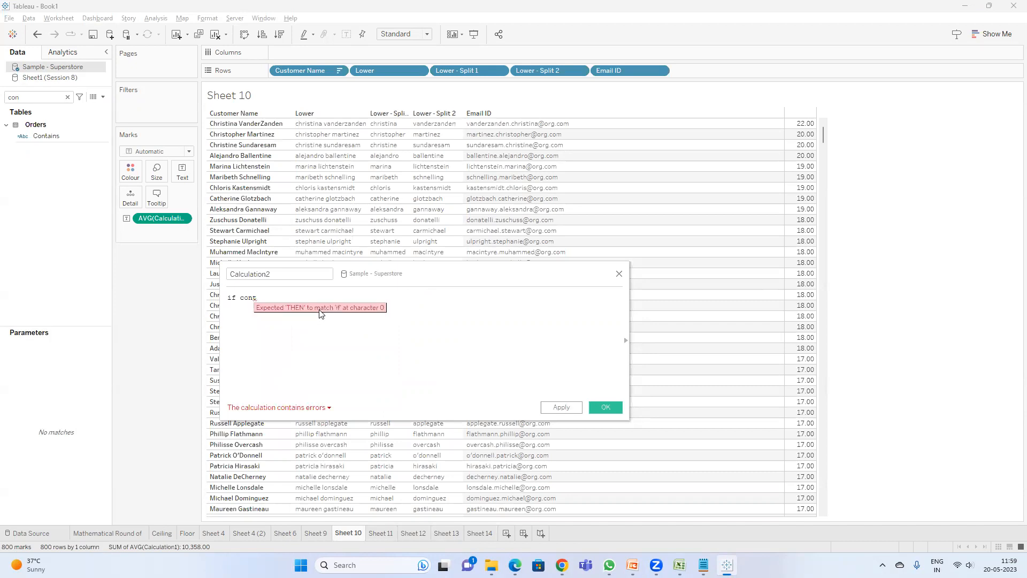
{"action": "double_click", "coordinate": [249, 298]}
{"action": "type", "text": "en"}
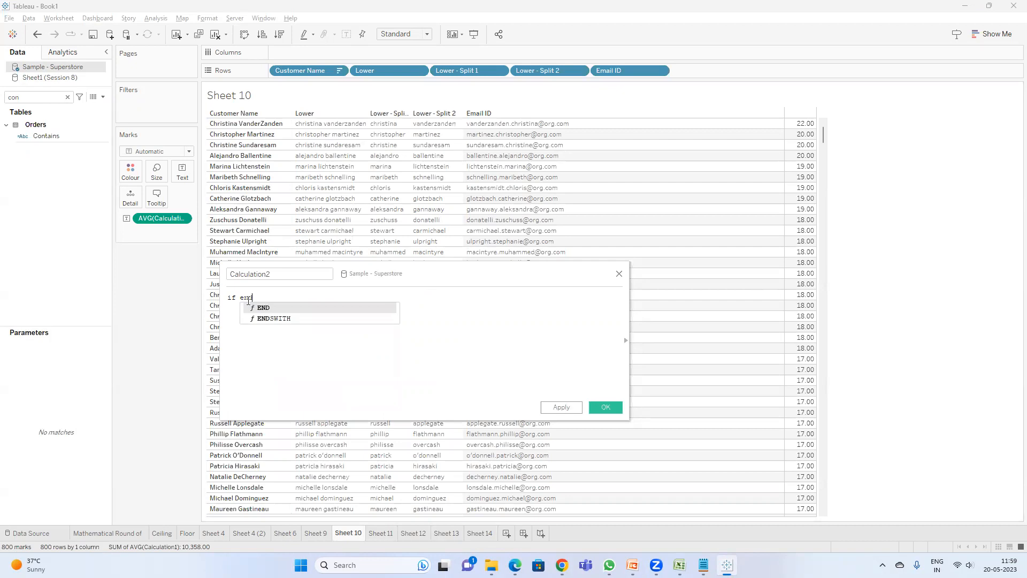
{"action": "type", "text": "d"}
{"action": "key", "text": "Down"}
{"action": "key", "text": "Return"}
{"action": "type", "text": "em"}
{"action": "key", "text": "Return"}
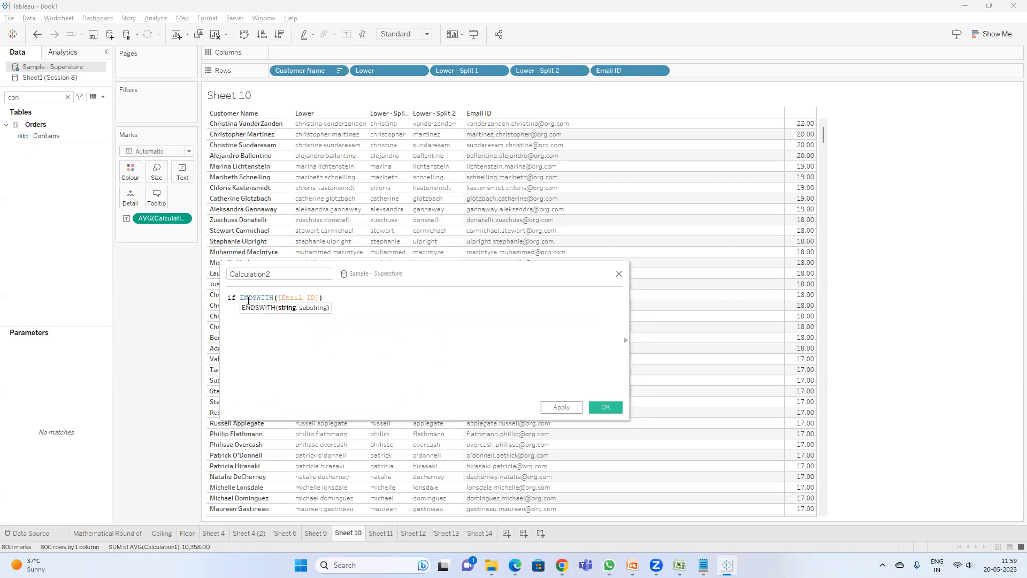
{"action": "type", "text": ",''"}
{"action": "type", "text": "@"}
{"action": "type", "text": "ro"}
{"action": "key", "text": "BackSpace"}
{"action": "key", "text": "BackSpace"}
{"action": "type", "text": "org.com"}
{"action": "key", "text": "Right"}
{"action": "type", "text": "=tr"}
{"action": "key", "text": "BackSpace"}
{"action": "key", "text": "BackSpace"}
{"action": "key", "text": "BackSpace"}
{"action": "key", "text": "Right"}
{"action": "type", "text": "="}
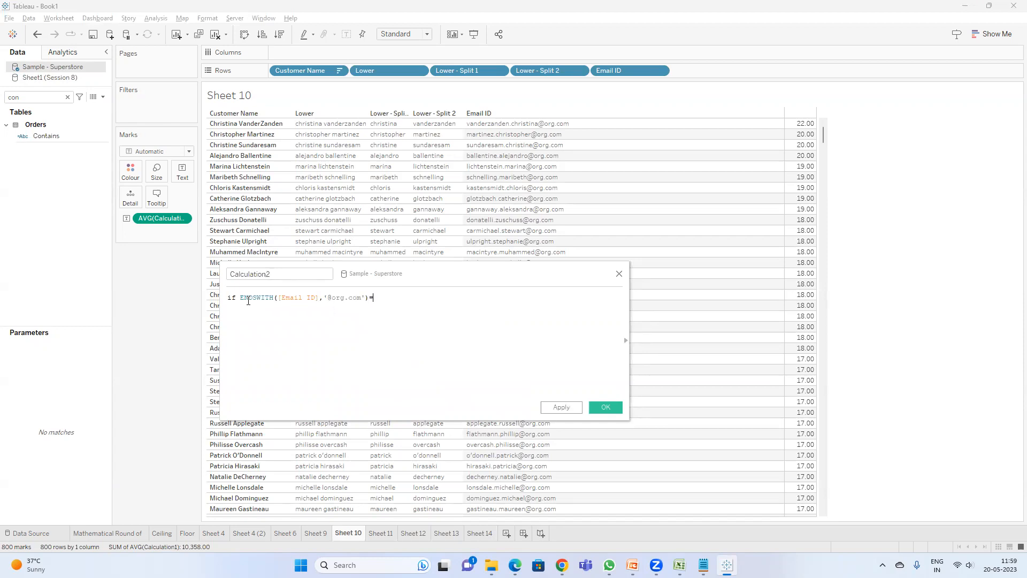
{"action": "type", "text": "TRUE then "}
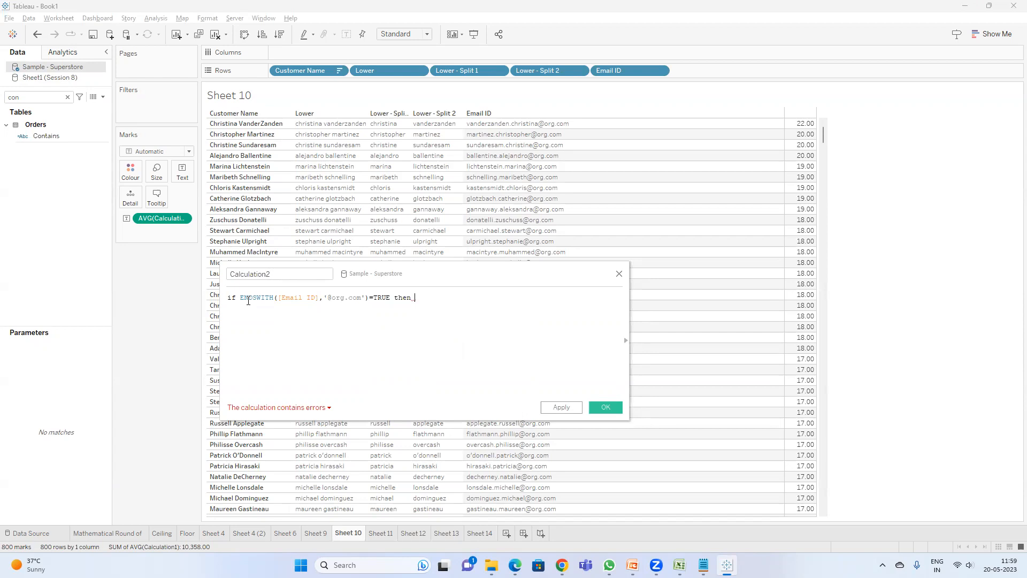
{"action": "type", "text": "ema"}
{"action": "key", "text": "Return"}
{"action": "type", "text": "END"}
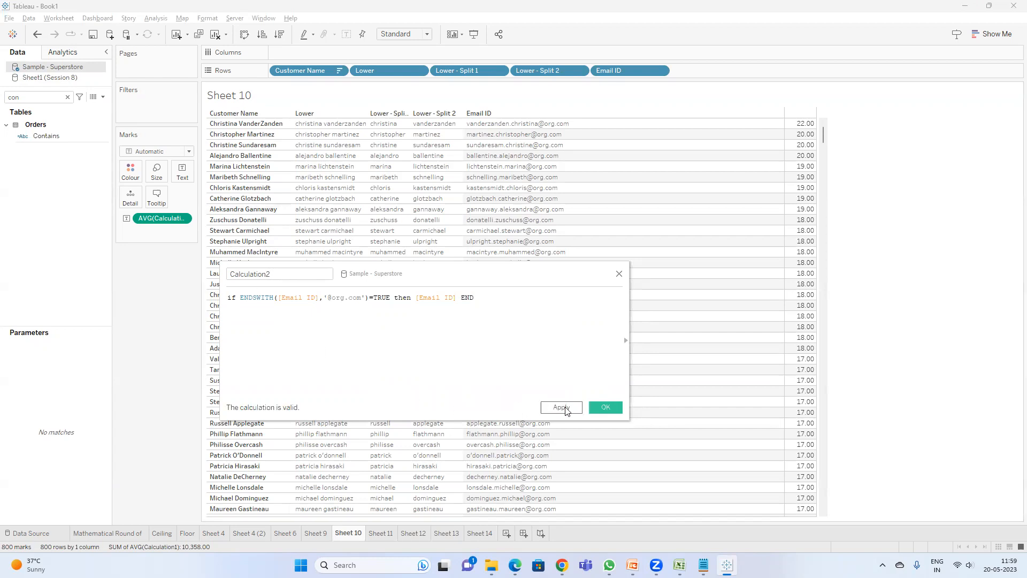
Step: Replace the returned [Email ID] with 'Org' and apply the calculation
{"action": "double_click", "coordinate": [443, 298]}
{"action": "type", "text": "''Org"}
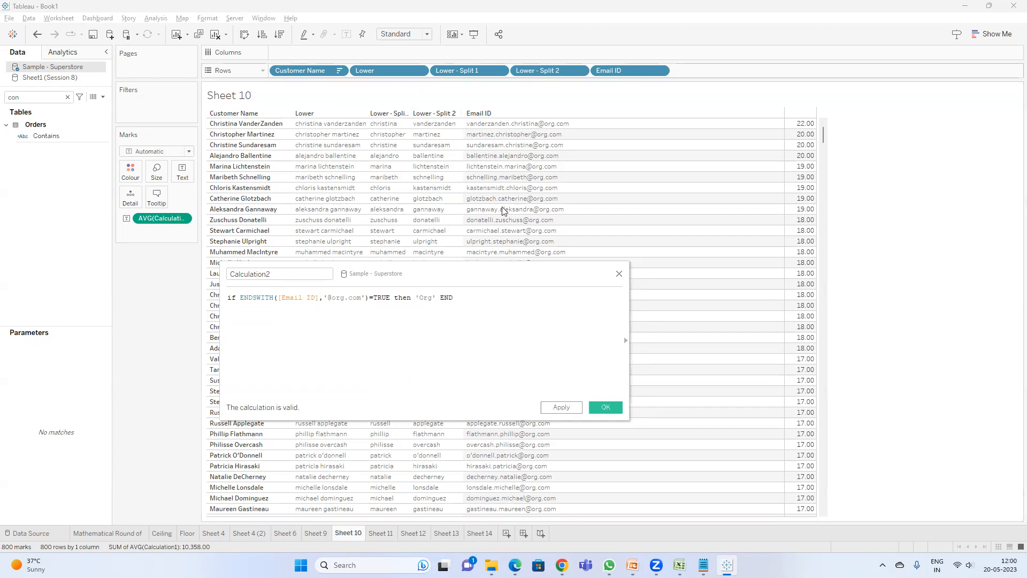
{"action": "left_click", "coordinate": [559, 406]}
Step: Search the data pane for 'ca' and add Calculation2 to Rows
{"action": "left_click", "coordinate": [32, 97]}
{"action": "key", "text": "BackSpace"}
{"action": "key", "text": "BackSpace"}
{"action": "type", "text": "a"}
{"action": "left_click_drag", "start_coordinate": [54, 136], "coordinate": [717, 76]}
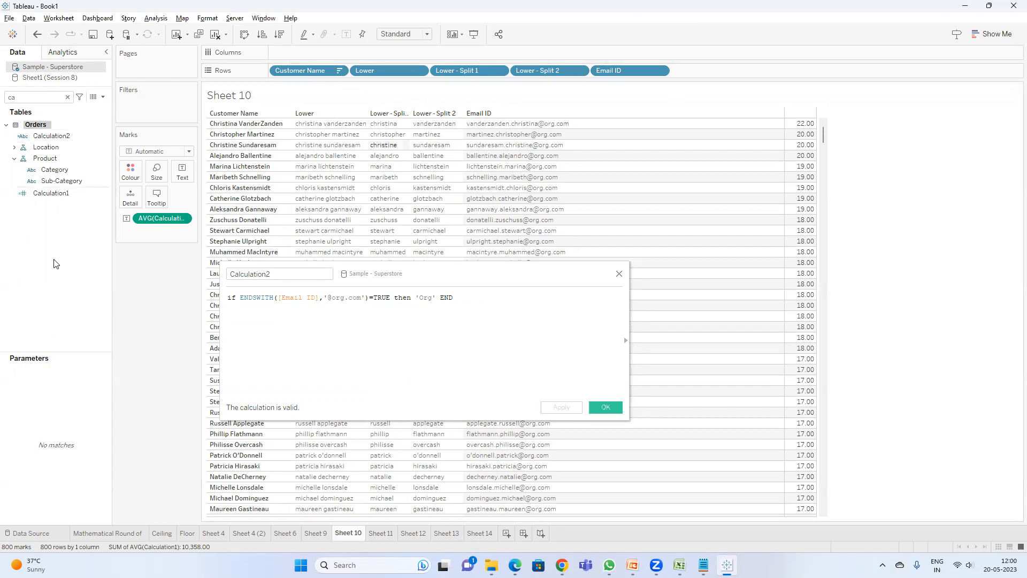
{"action": "left_click_drag", "start_coordinate": [51, 136], "coordinate": [741, 72]}
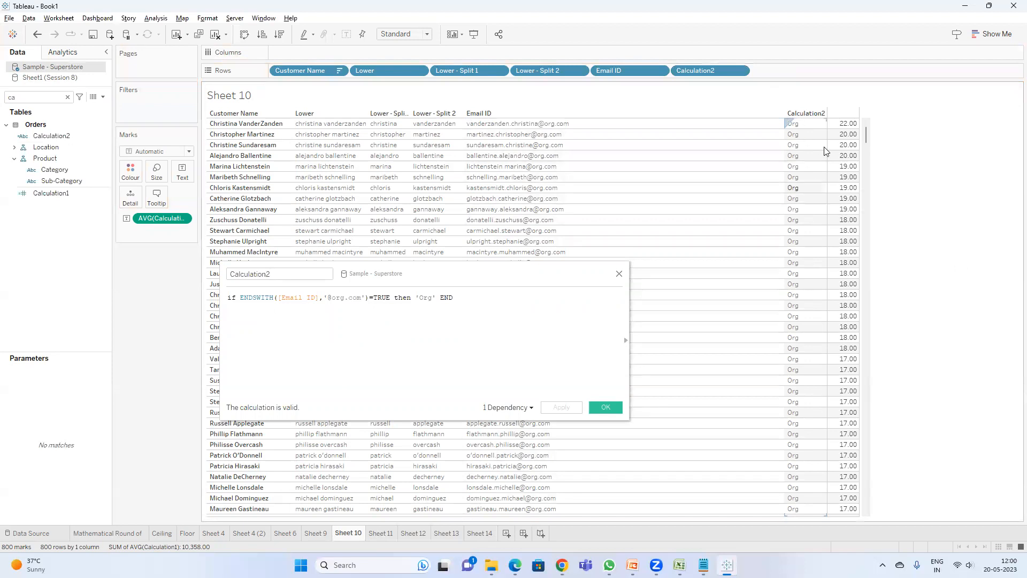
{"action": "left_click", "coordinate": [451, 298]}
{"action": "left_click", "coordinate": [440, 297]}
{"action": "key", "text": "Return"}
{"action": "key", "text": "Return"}
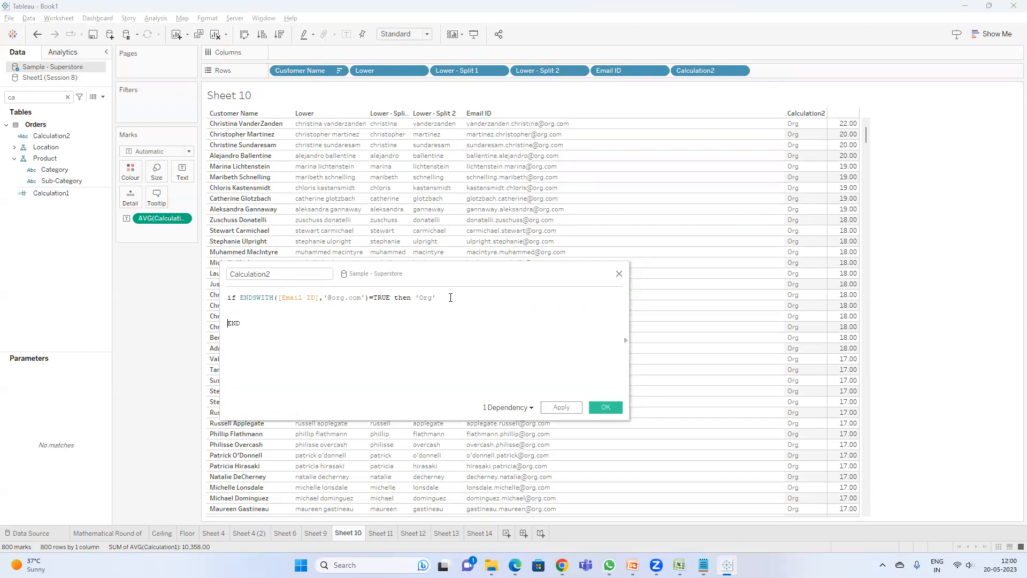
{"action": "left_click_drag", "start_coordinate": [445, 298], "coordinate": [237, 298]}
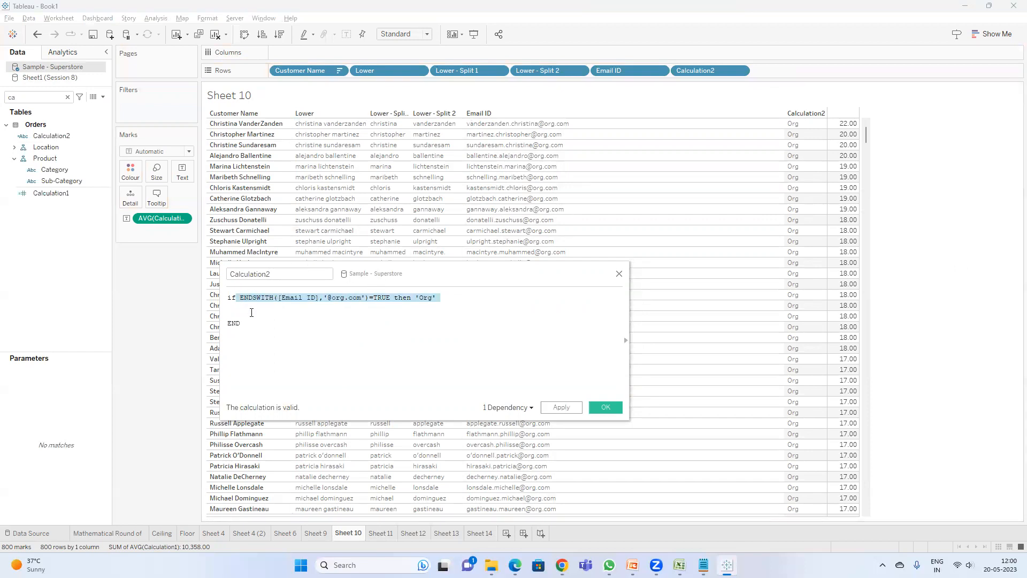
{"action": "left_click", "coordinate": [239, 313]}
{"action": "type", "text": "els"}
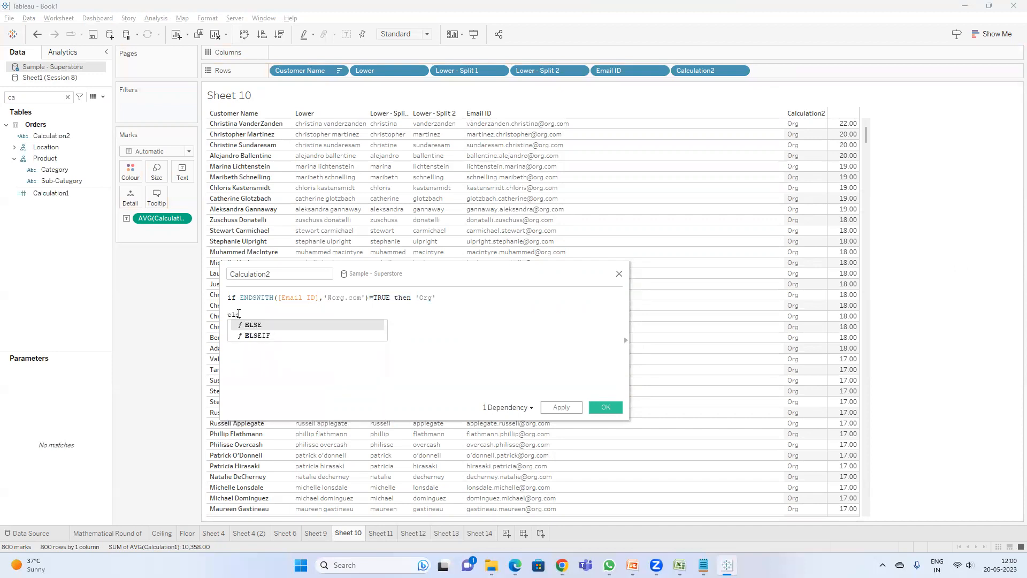
{"action": "key", "text": "Down"}
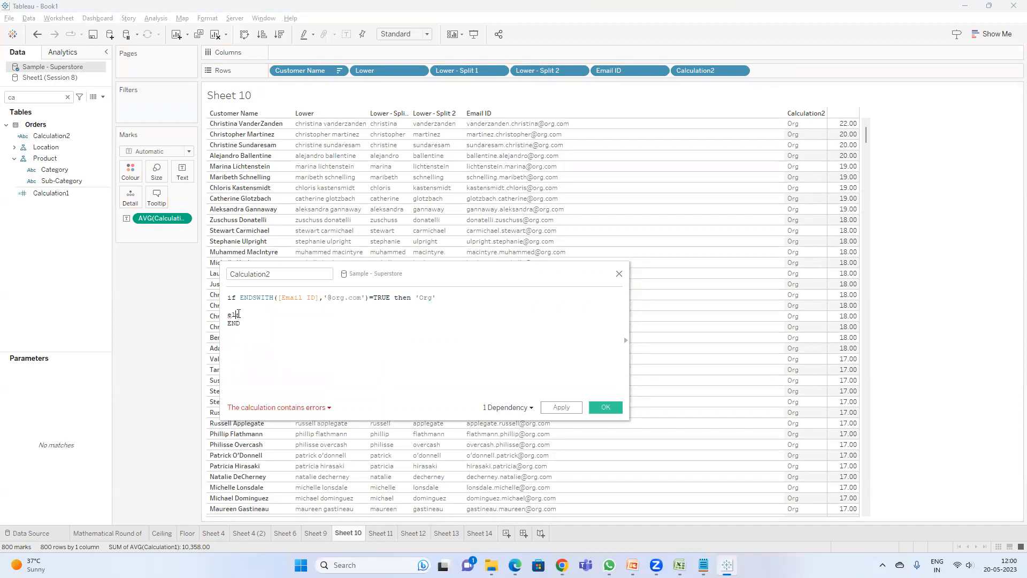
{"action": "type", "text": "e"}
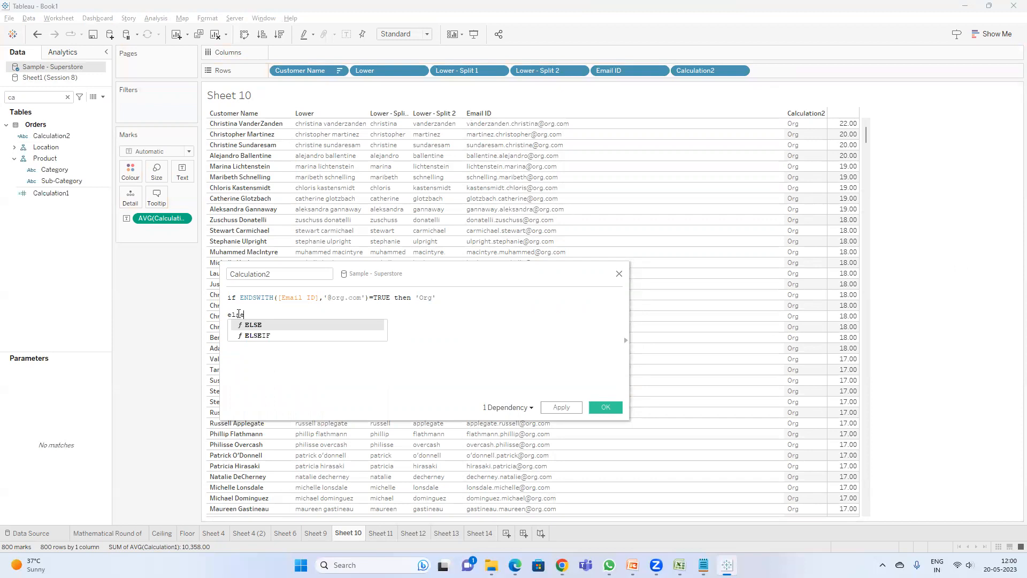
{"action": "key", "text": "Down"}
{"action": "key", "text": "Return"}
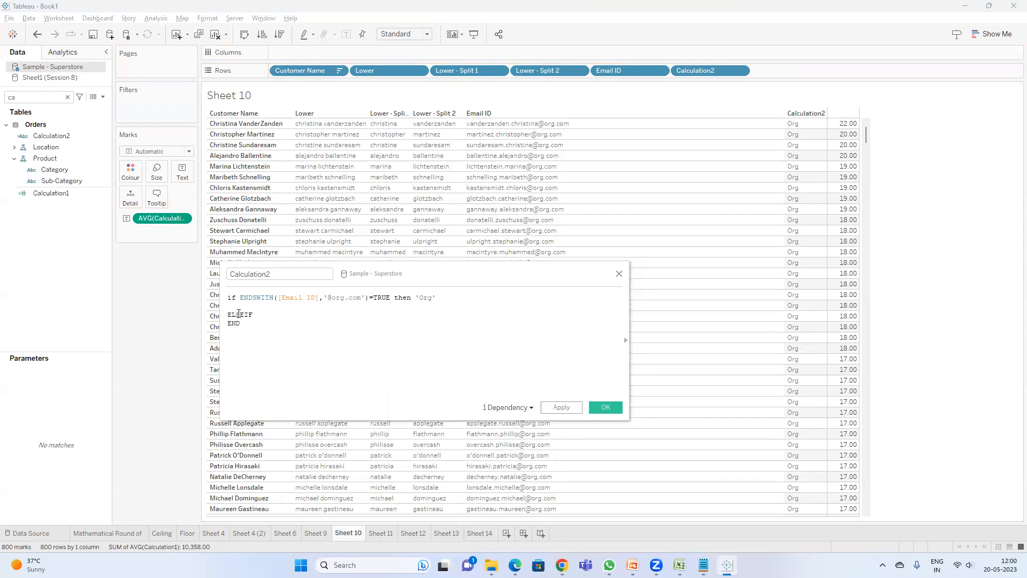
{"action": "type", "text": "ENDSWITH([Email ID],'@org.com')=TRUE then 'Org'"}
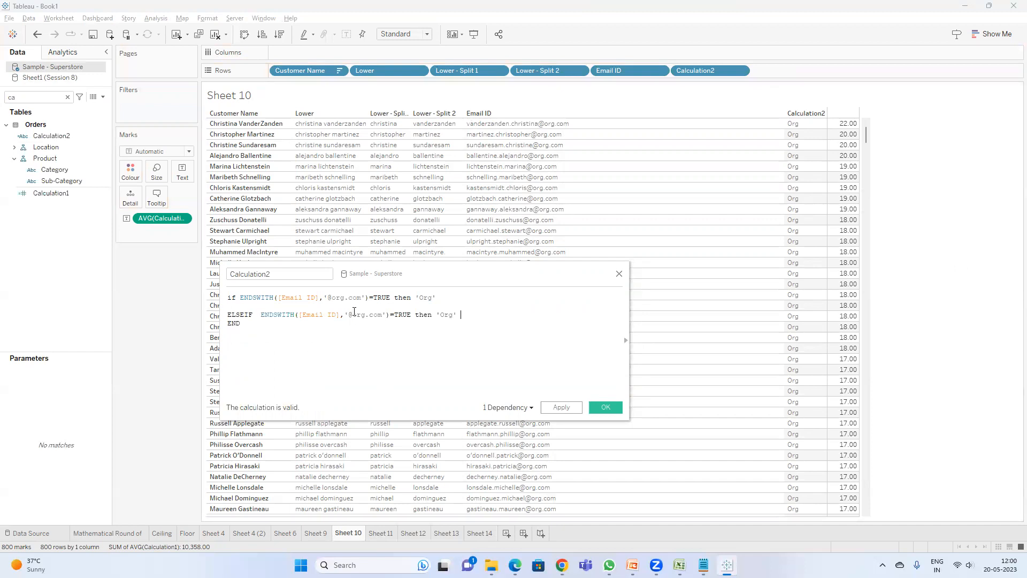
{"action": "double_click", "coordinate": [360, 314]}
{"action": "type", "text": "yaho"}
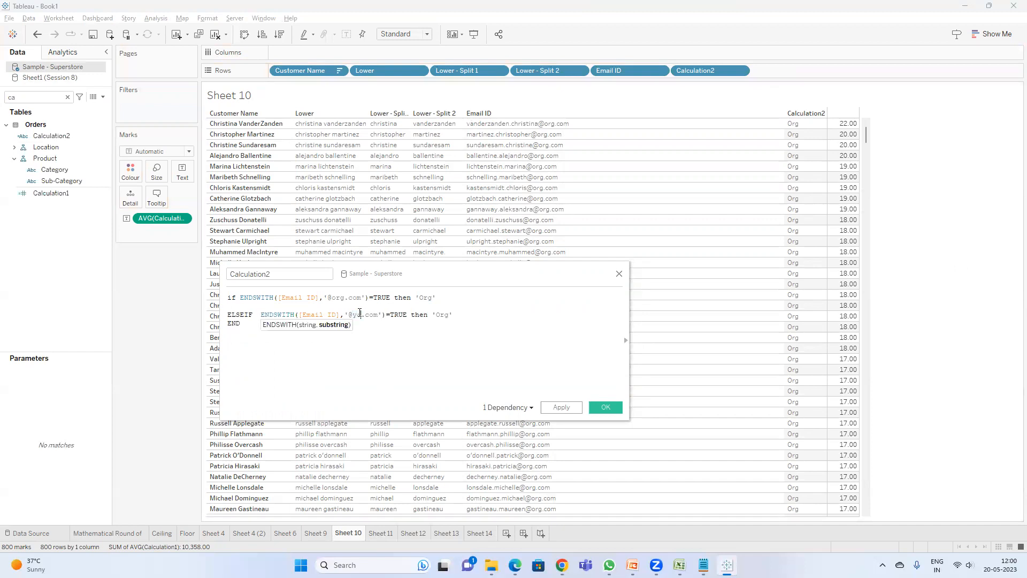
{"action": "type", "text": "o"}
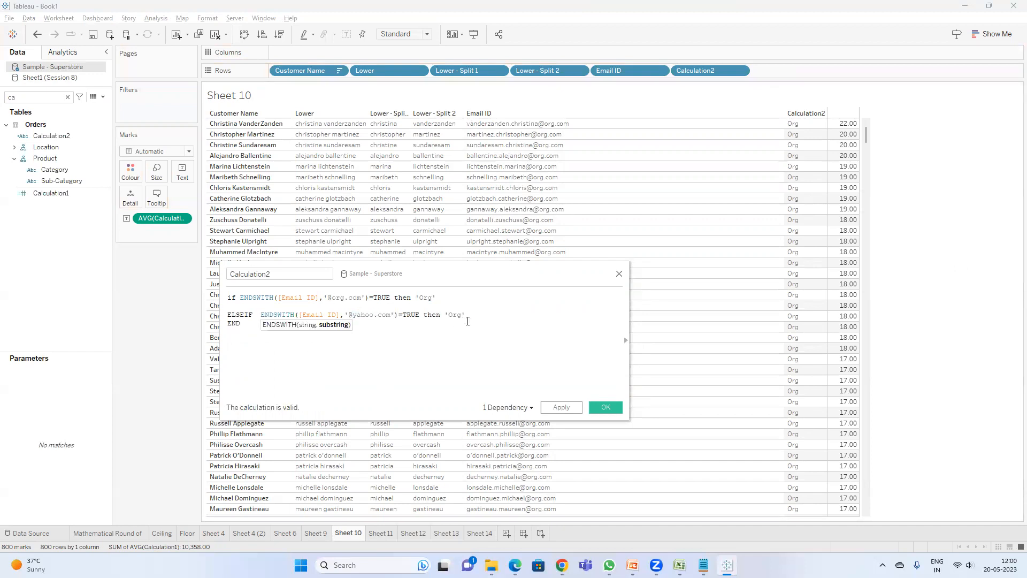
{"action": "double_click", "coordinate": [455, 315]}
{"action": "type", "text": "yahoo"}
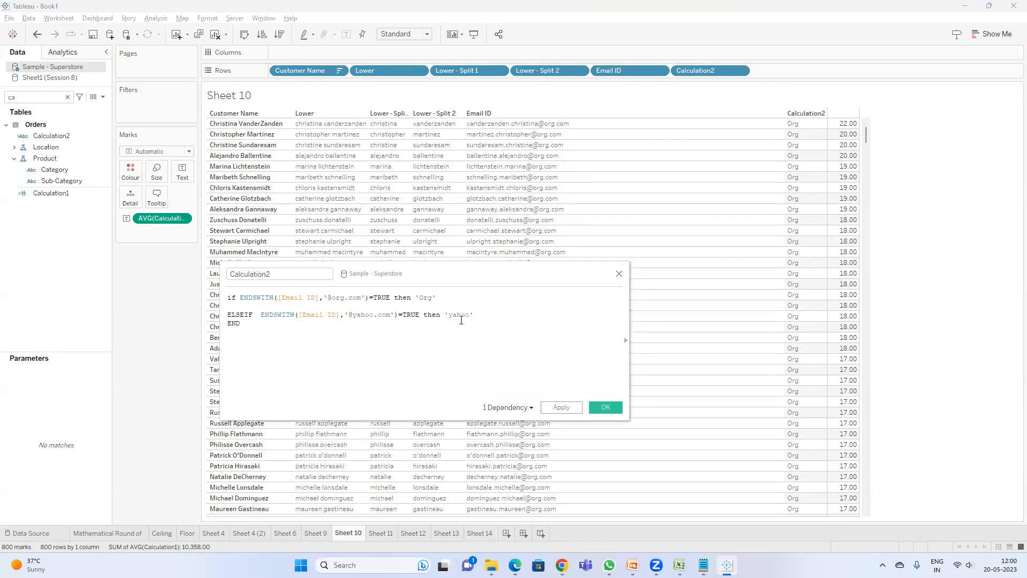
Step: Save the Calculation2 formula with the yahoo branch and close the editor
{"action": "left_click", "coordinate": [595, 407]}
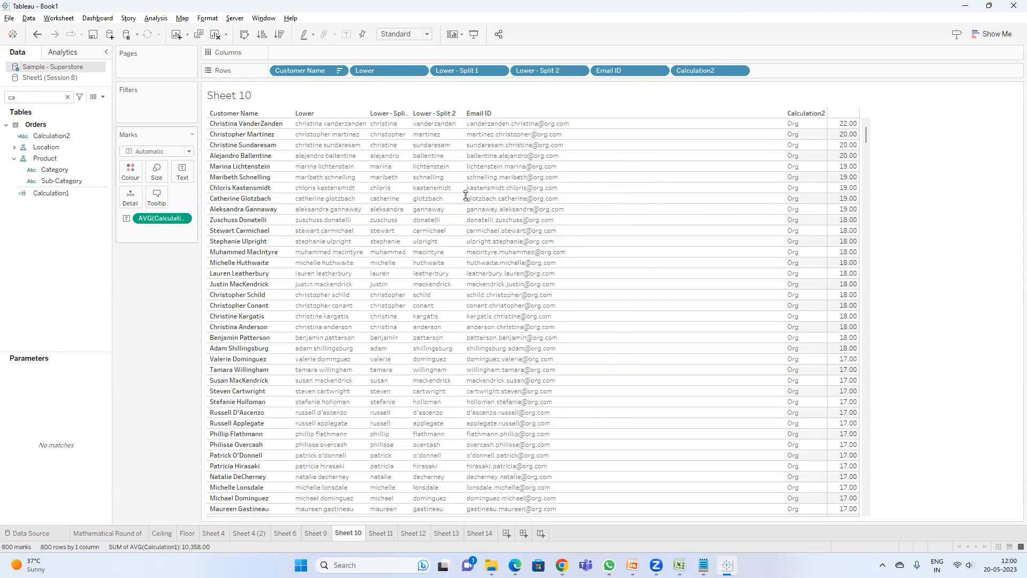
{"action": "right_click", "coordinate": [560, 214]}
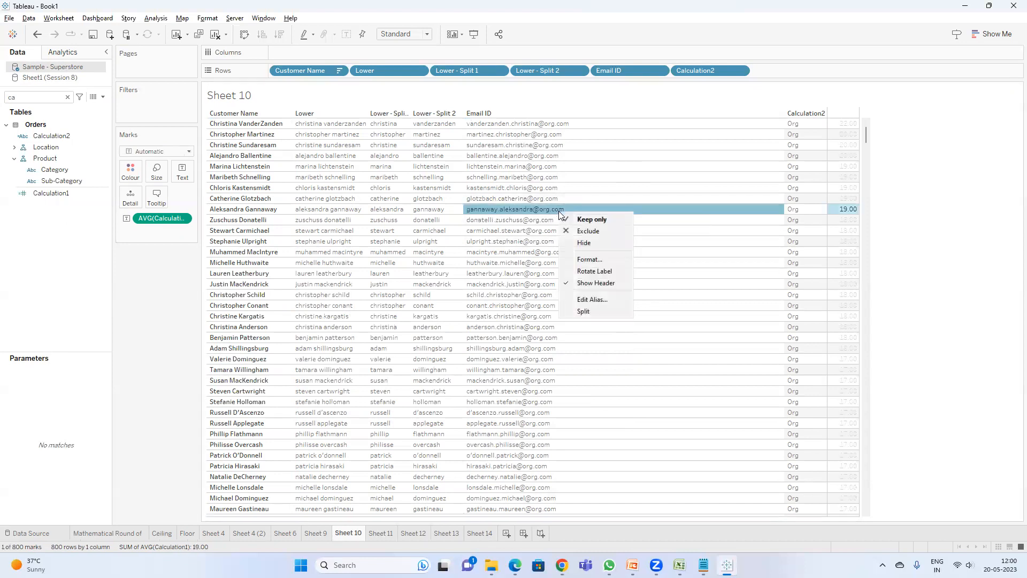
{"action": "left_click", "coordinate": [594, 293]}
{"action": "left_click", "coordinate": [615, 252]}
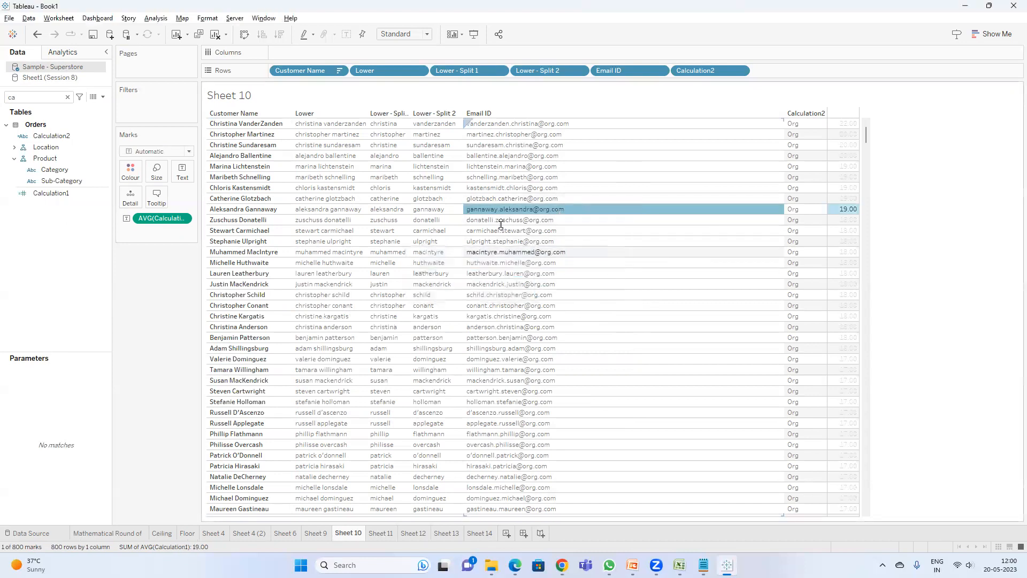
Step: Search the data pane for 'emai' and open the Email ID calculated field for editing
{"action": "double_click", "coordinate": [31, 97]}
{"action": "type", "text": "e"}
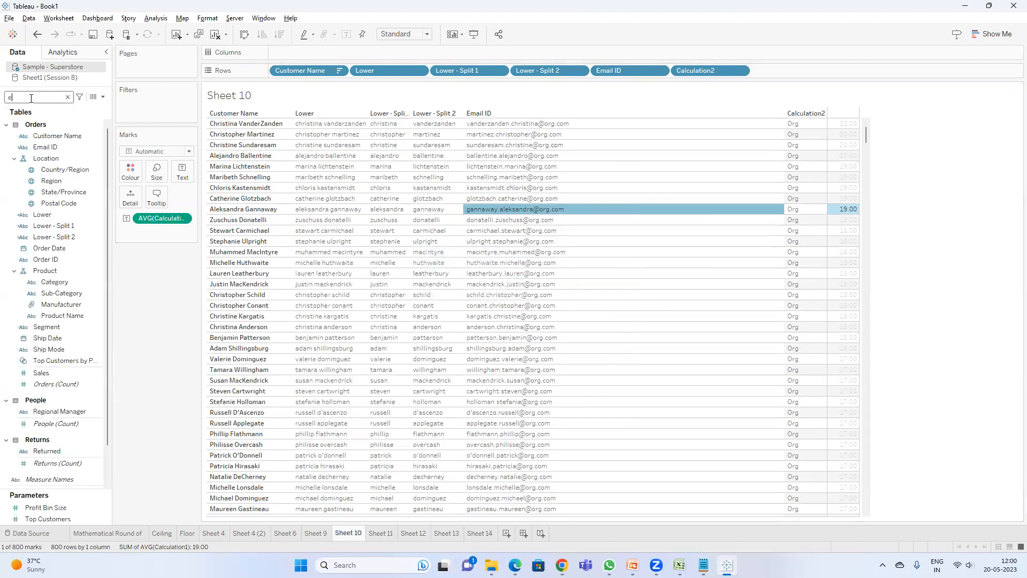
{"action": "type", "text": "mai"}
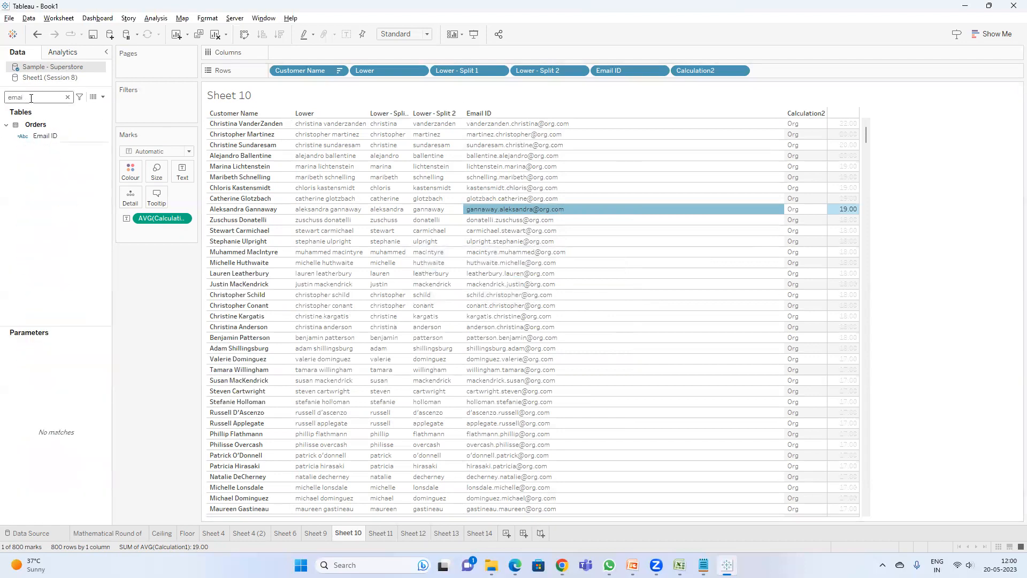
{"action": "right_click", "coordinate": [62, 139]}
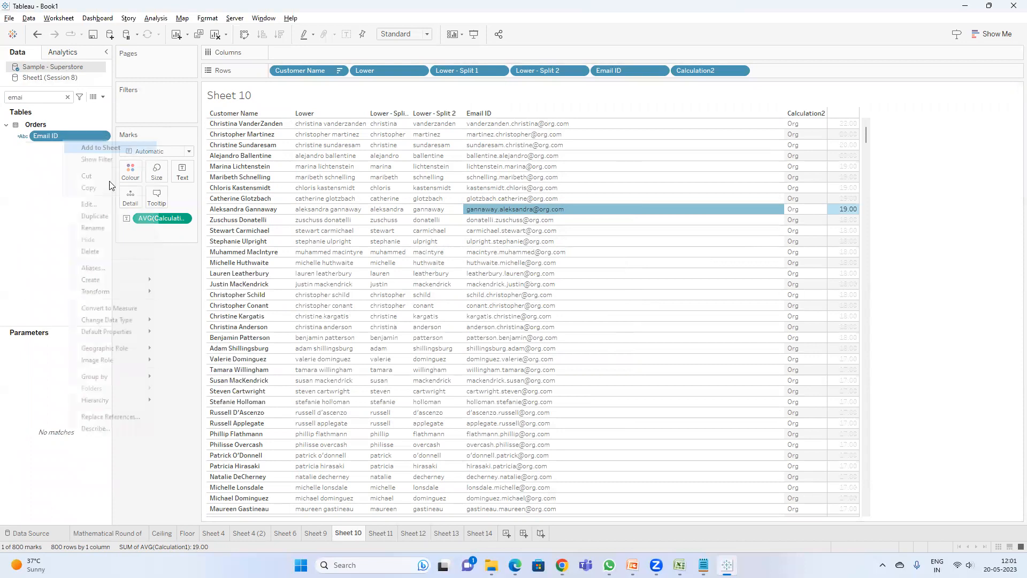
{"action": "left_click", "coordinate": [102, 204]}
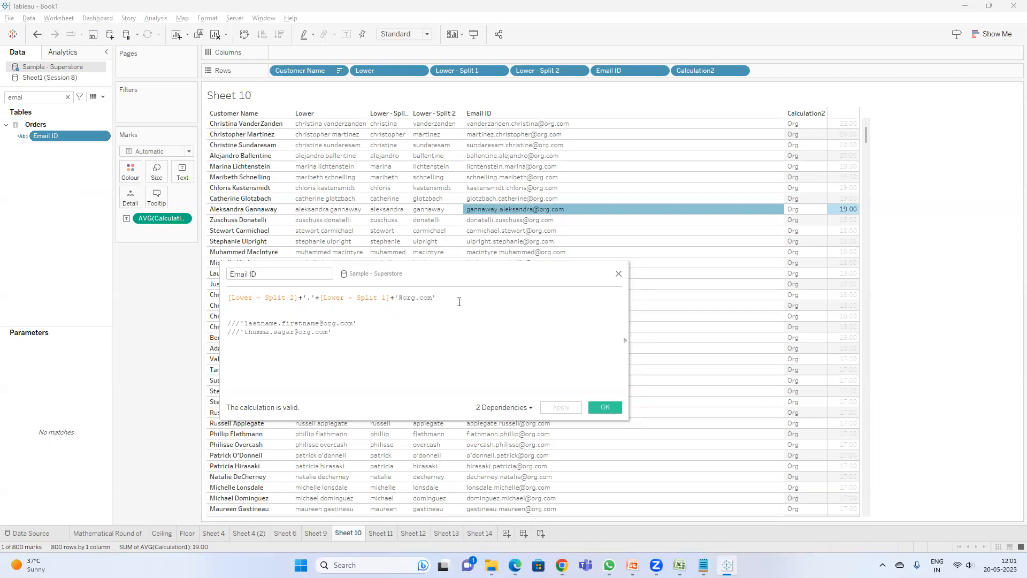
Step: Above the existing Email ID formula, begin an IF testing STARTSWITH([Customer Name],'a')
{"action": "key", "text": "Return"}
{"action": "key", "text": "Return"}
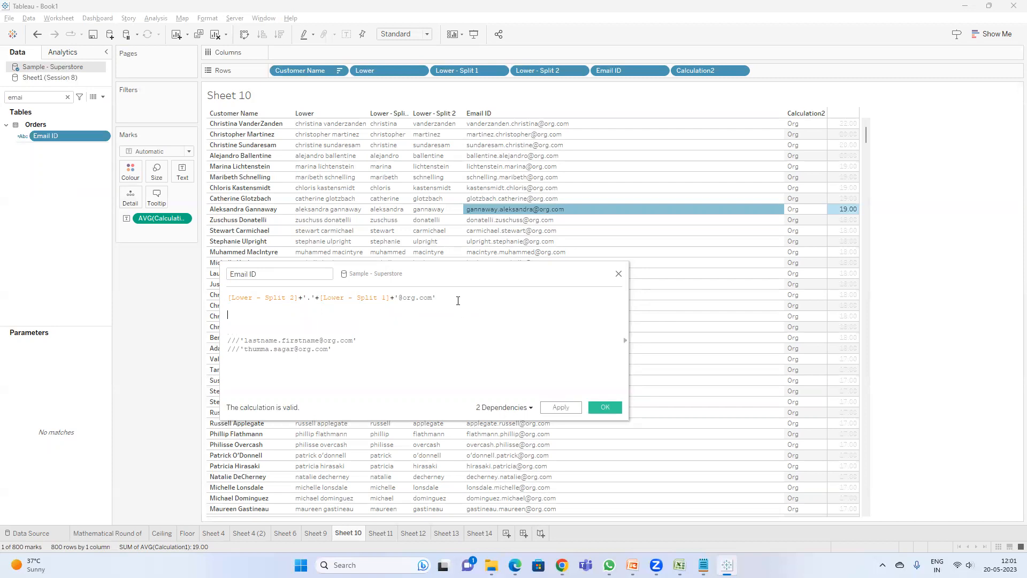
{"action": "key", "text": "Return"}
{"action": "key", "text": "Return"}
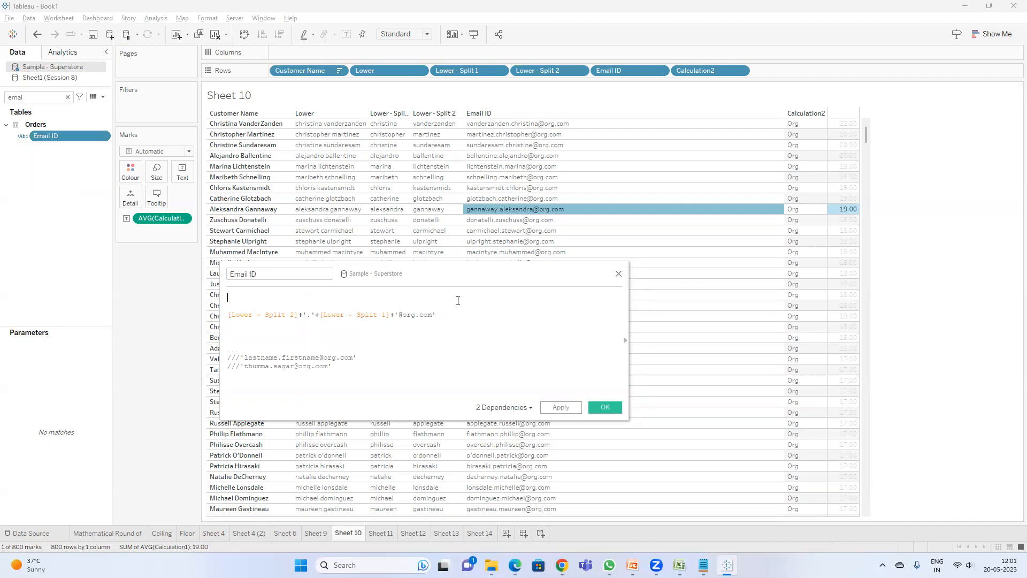
{"action": "type", "text": "if sta"}
{"action": "key", "text": "Return"}
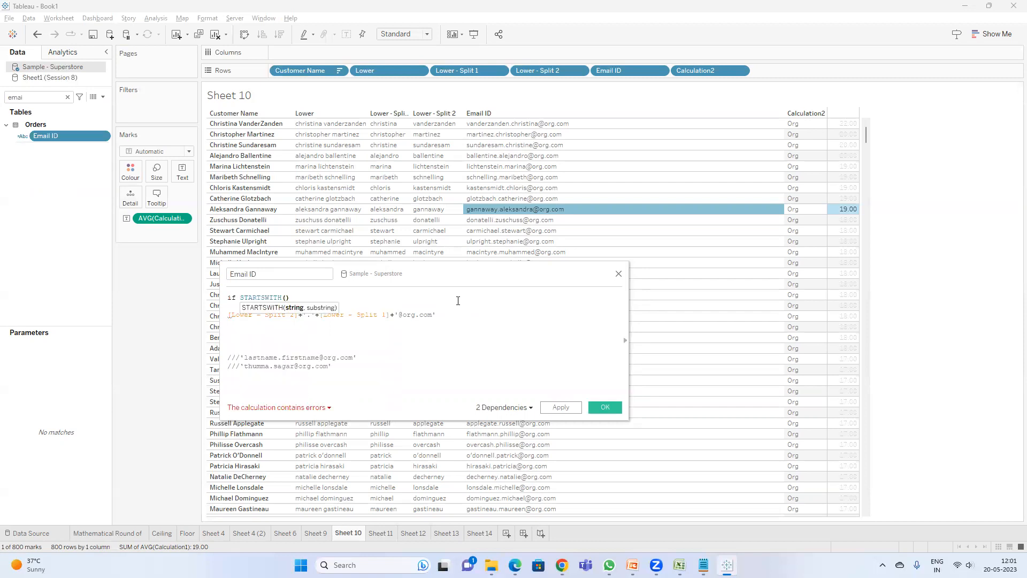
{"action": "type", "text": "cu"}
{"action": "key", "text": "Return"}
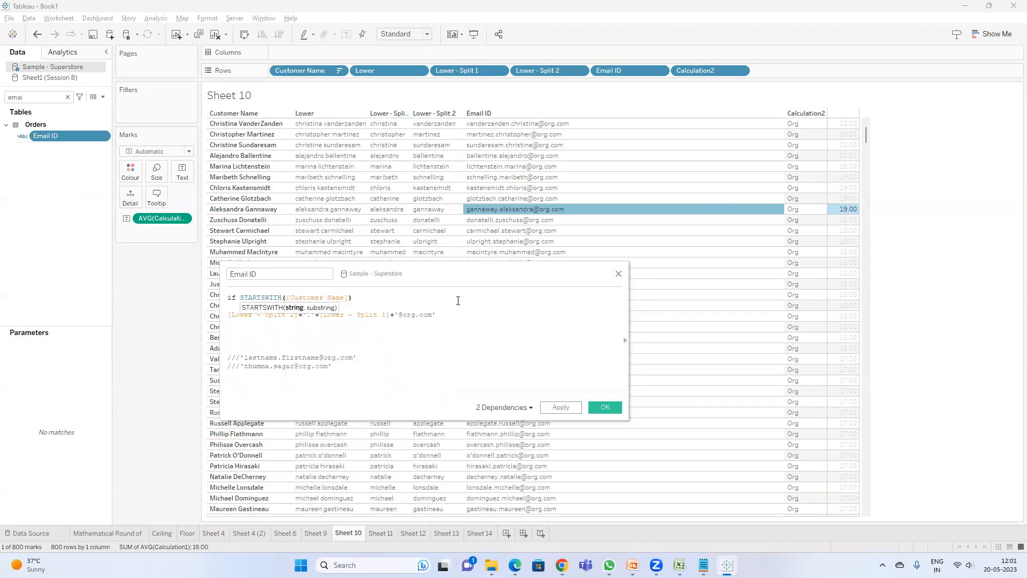
{"action": "type", "text": ",a"}
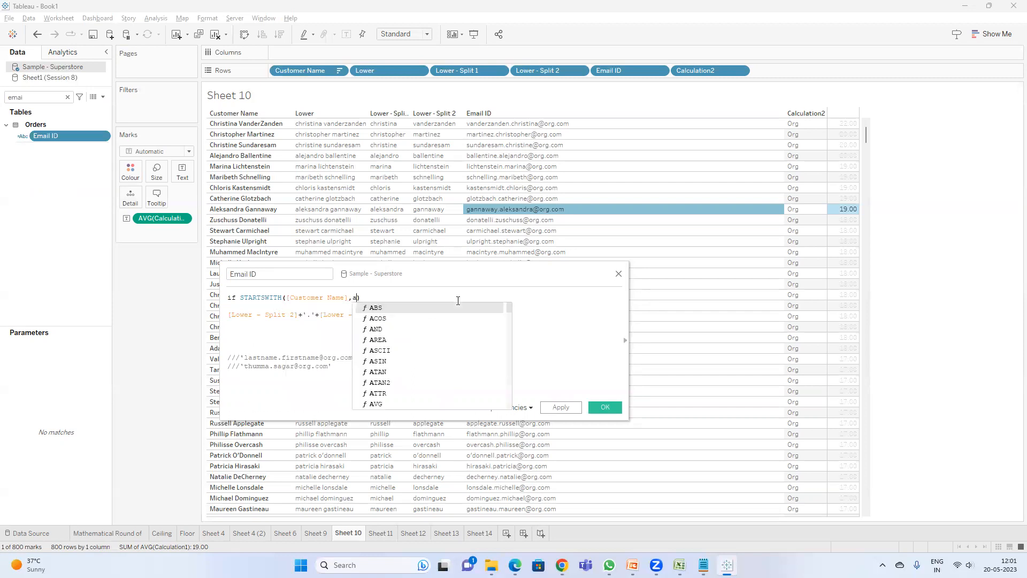
{"action": "key", "text": "BackSpace"}
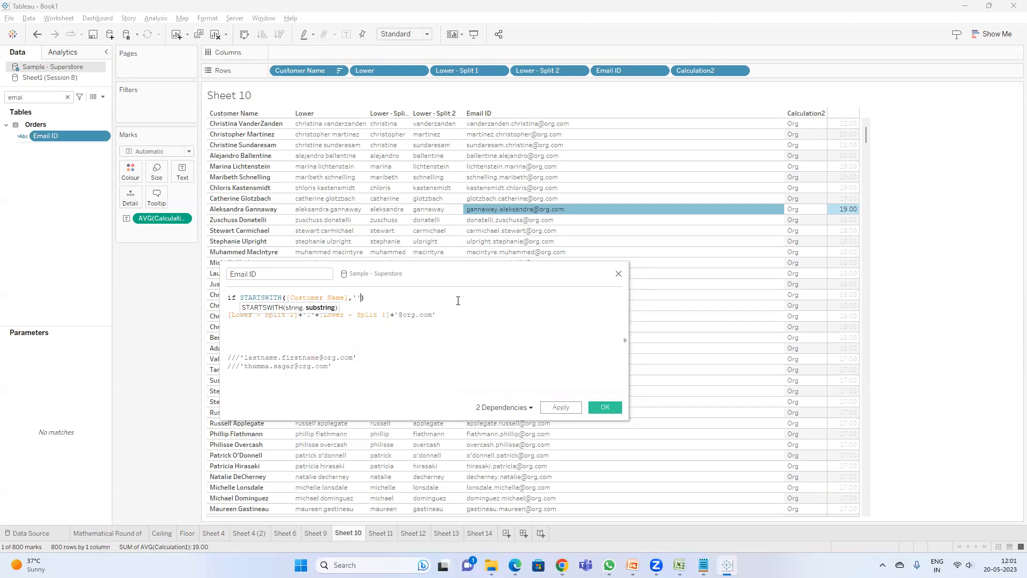
{"action": "type", "text": "'a'"}
{"action": "key", "text": "Right"}
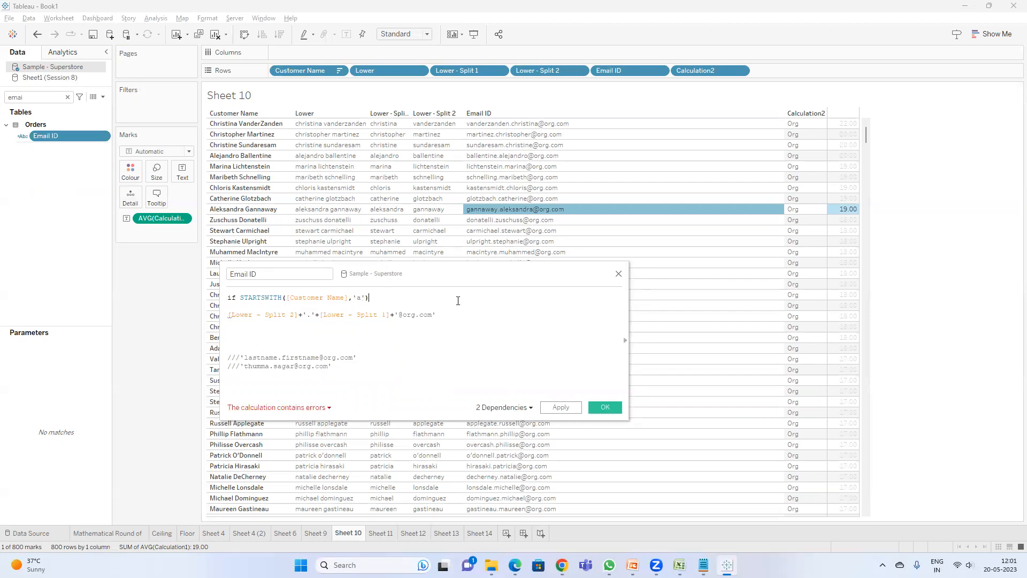
Step: Complete the IF condition with =TRUE then
{"action": "type", "text": "t"}
{"action": "key", "text": "BackSpace"}
{"action": "key", "text": "BackSpace"}
{"action": "type", "text": "then"}
{"action": "key", "text": "BackSpace"}
{"action": "key", "text": "BackSpace"}
{"action": "key", "text": "BackSpace"}
{"action": "key", "text": "BackSpace"}
{"action": "type", "text": "=tru"}
{"action": "key", "text": "Return"}
{"action": "type", "text": "then"}
Step: Add an ELSEIF line beneath the existing email formula
{"action": "key", "text": "Return"}
{"action": "key", "text": "Return"}
{"action": "type", "text": "els"}
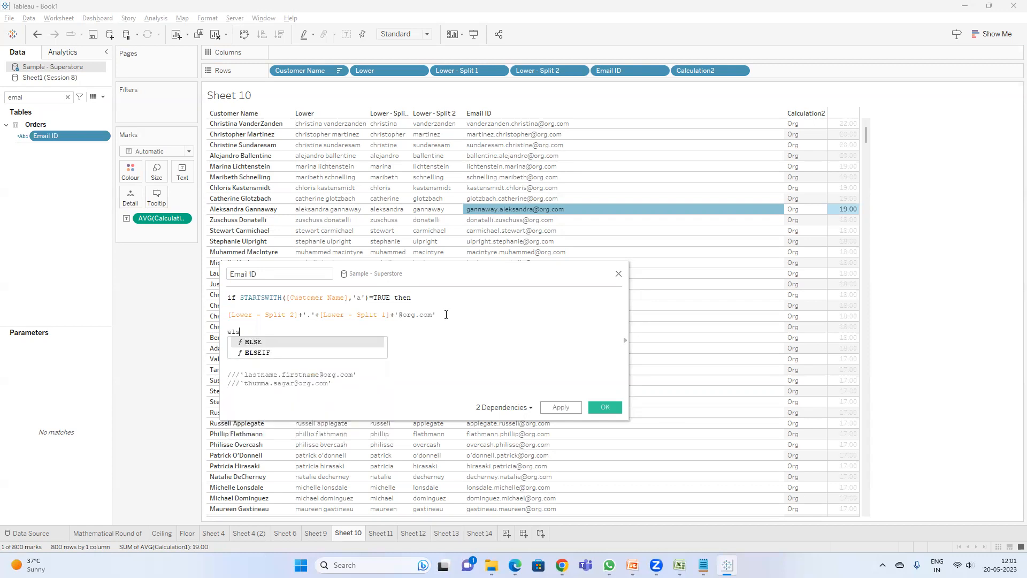
{"action": "key", "text": "Down"}
{"action": "key", "text": "Return"}
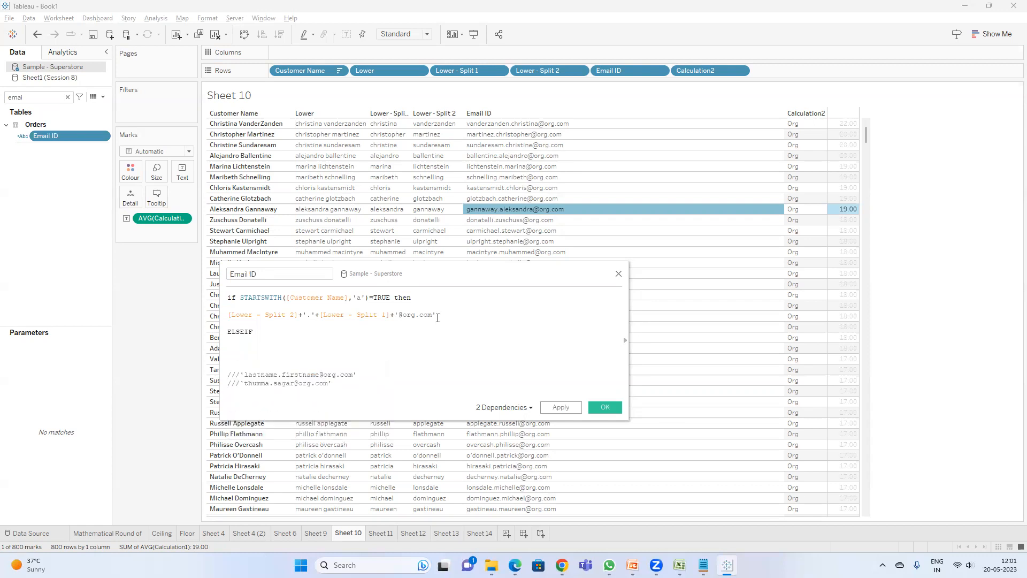
{"action": "left_click_drag", "start_coordinate": [438, 318], "coordinate": [226, 313]}
{"action": "key", "text": "ctrl+c"}
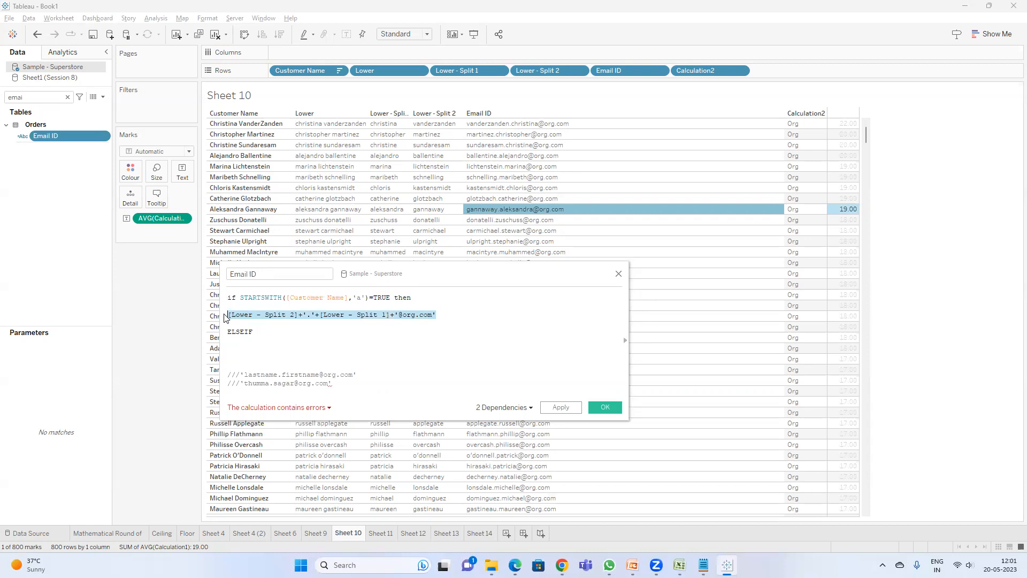
{"action": "left_click", "coordinate": [277, 344]}
{"action": "key", "text": "Return"}
{"action": "key", "text": "ctrl+v"}
{"action": "double_click", "coordinate": [409, 349]}
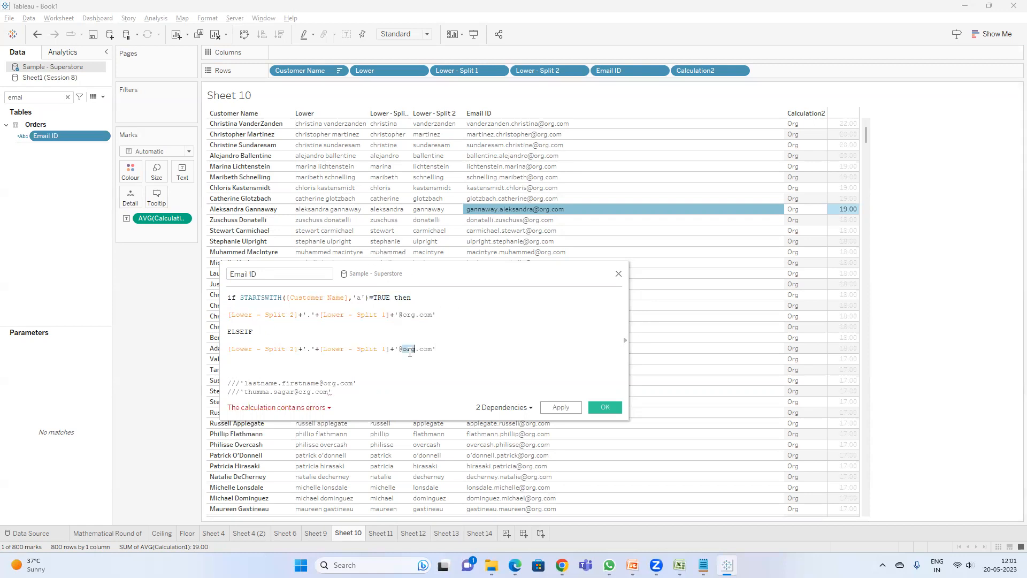
{"action": "type", "text": "yahoo"}
Step: Add END, turn ELSEIF into ELSE, and apply the Email ID calculation
{"action": "left_click", "coordinate": [246, 369]}
{"action": "type", "text": "END"}
{"action": "key", "text": "BackSpace"}
{"action": "key", "text": "BackSpace"}
{"action": "key", "text": "BackSpace"}
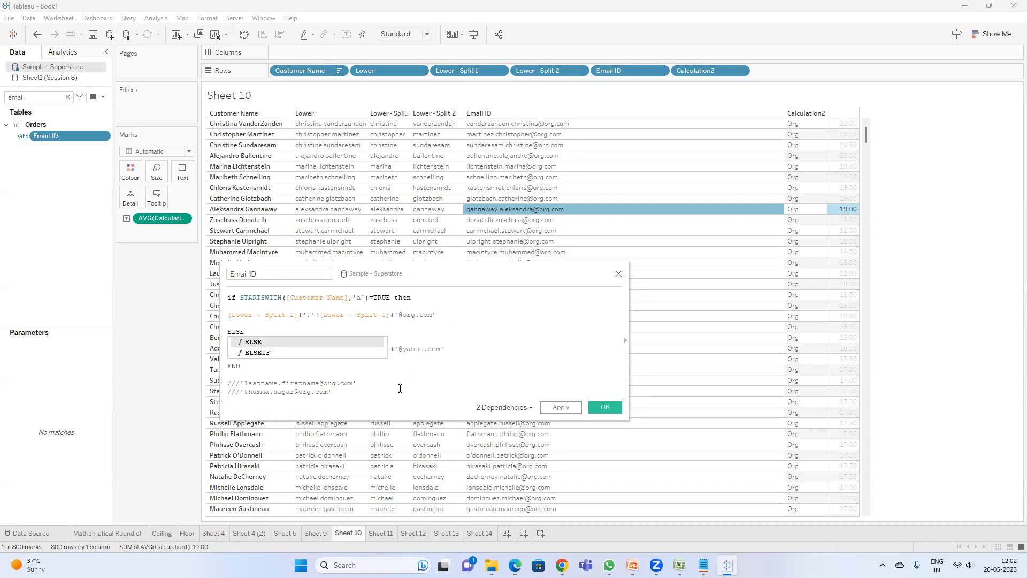
{"action": "left_click", "coordinate": [284, 344]}
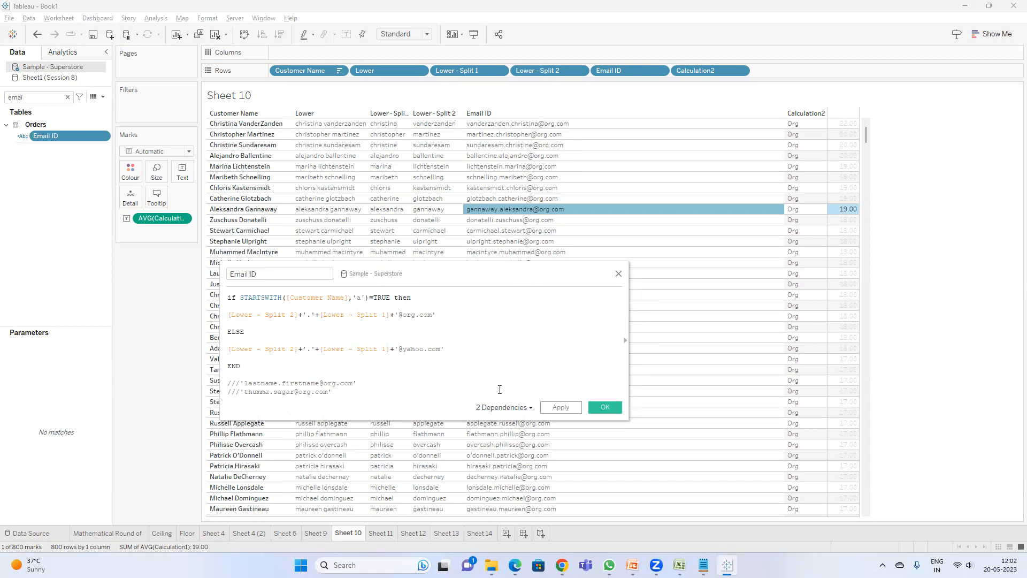
{"action": "left_click", "coordinate": [560, 408]}
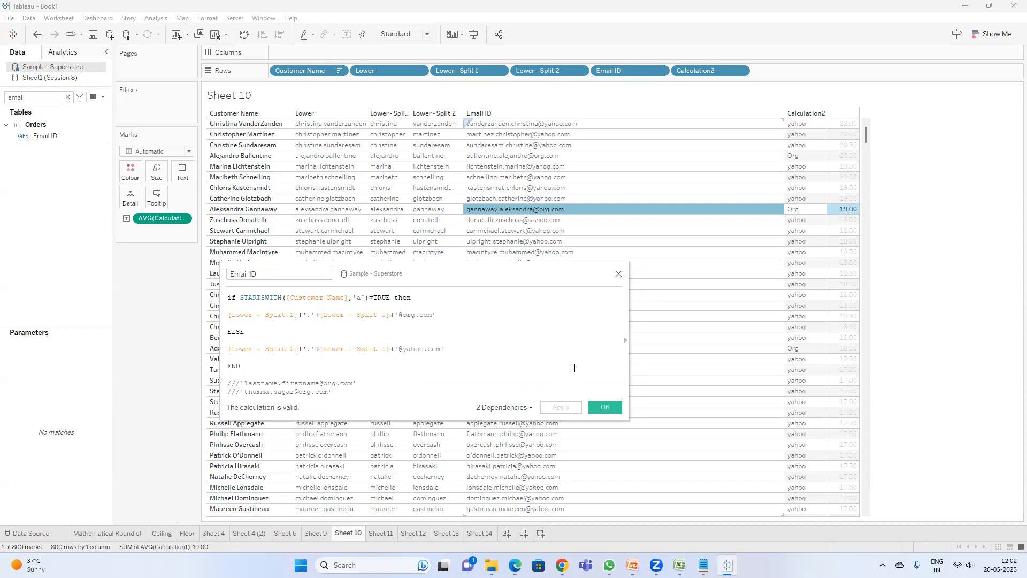
{"action": "left_click", "coordinate": [604, 405]}
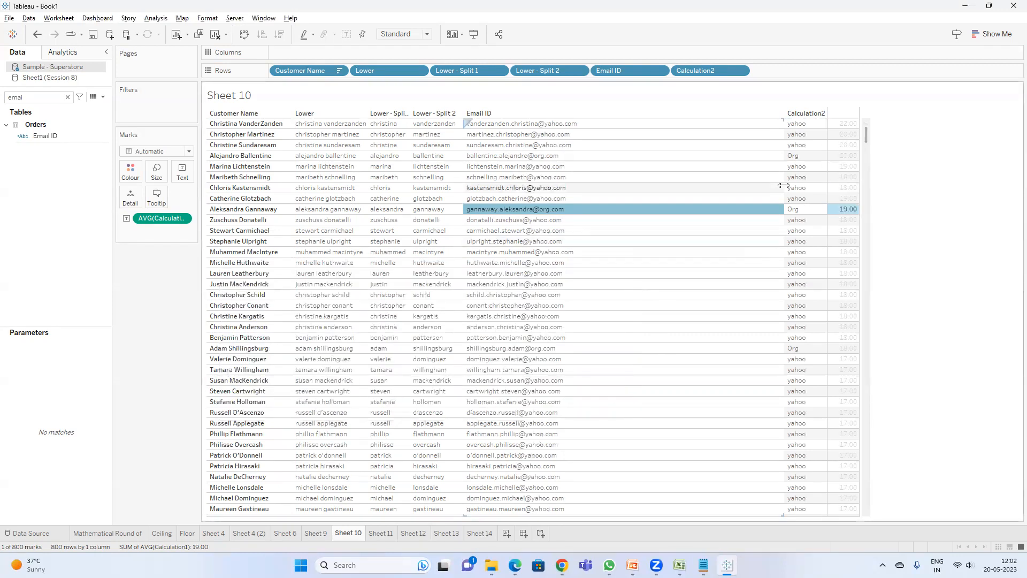
Step: Remove Customer Name from Rows and re-add it from the data pane as the first row field
{"action": "left_click_drag", "start_coordinate": [317, 70], "coordinate": [166, 238]}
{"action": "double_click", "coordinate": [49, 93]}
{"action": "type", "text": "cust"}
{"action": "left_click_drag", "start_coordinate": [56, 136], "coordinate": [269, 71]}
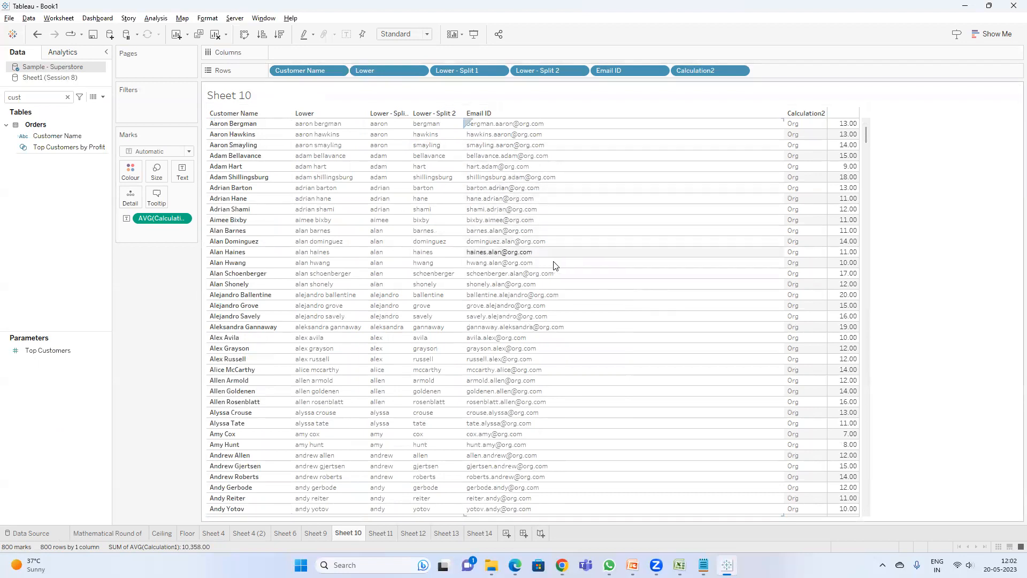
{"action": "scroll", "coordinate": [605, 355], "scroll_direction": "down", "scroll_amount": 4}
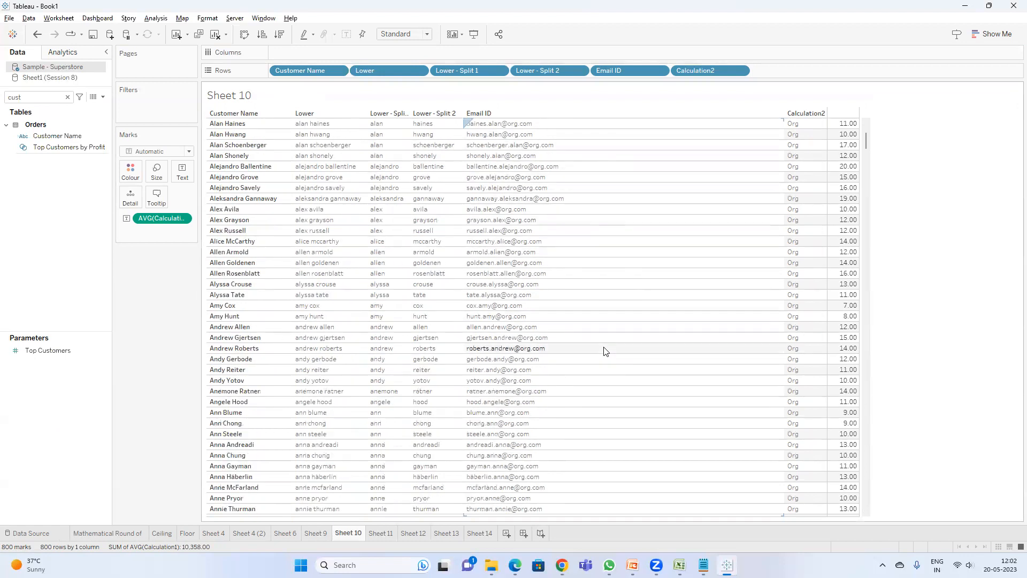
{"action": "scroll", "coordinate": [565, 418], "scroll_direction": "down", "scroll_amount": 10}
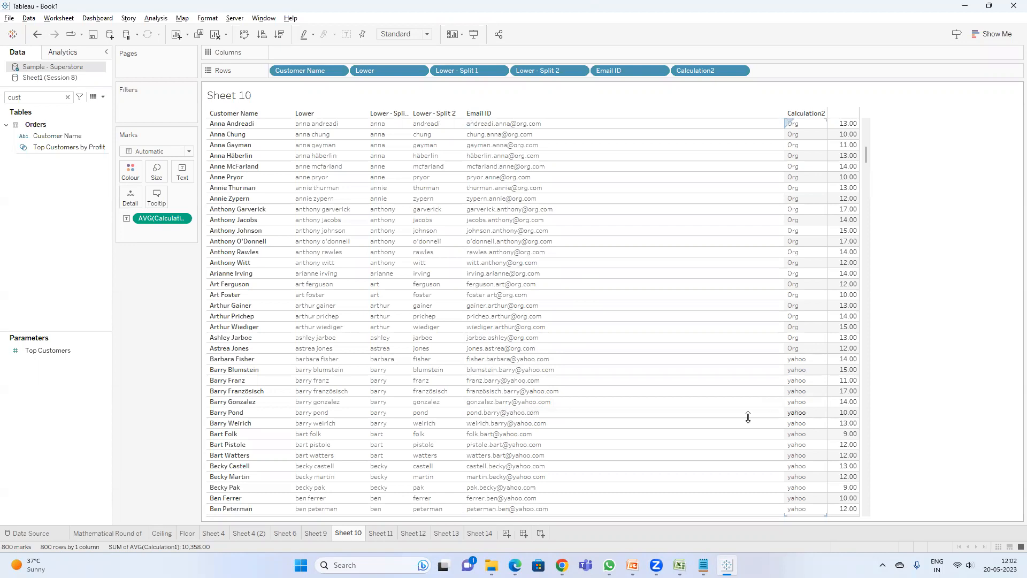
Step: Search the data pane for 'ca' and open Calculation2 to review its formula before closing it
{"action": "double_click", "coordinate": [23, 99]}
{"action": "type", "text": "ca"}
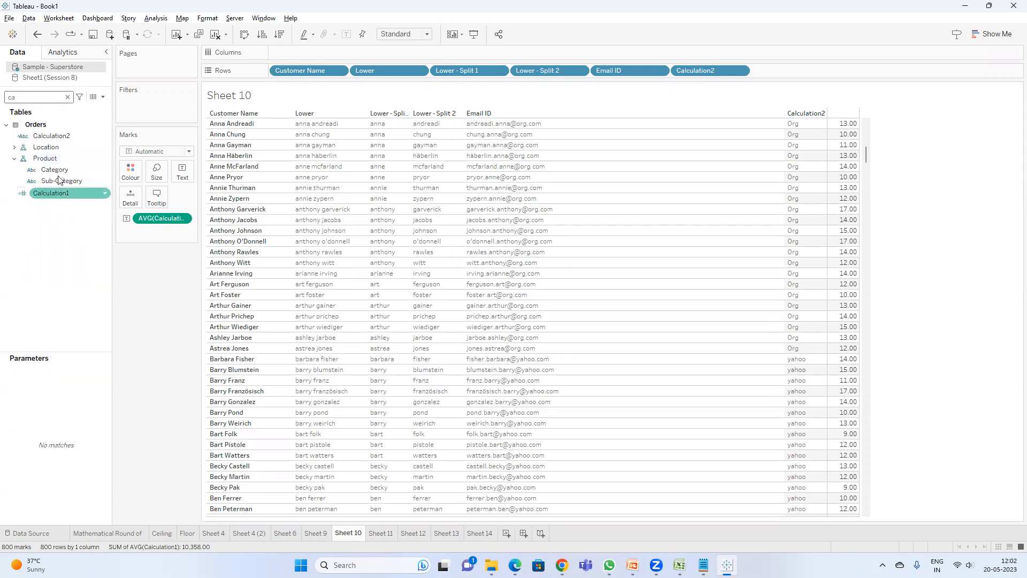
{"action": "right_click", "coordinate": [60, 135]}
{"action": "left_click", "coordinate": [145, 200]}
{"action": "type", "text": "D"}
{"action": "left_click_drag", "start_coordinate": [467, 281], "coordinate": [412, 304]}
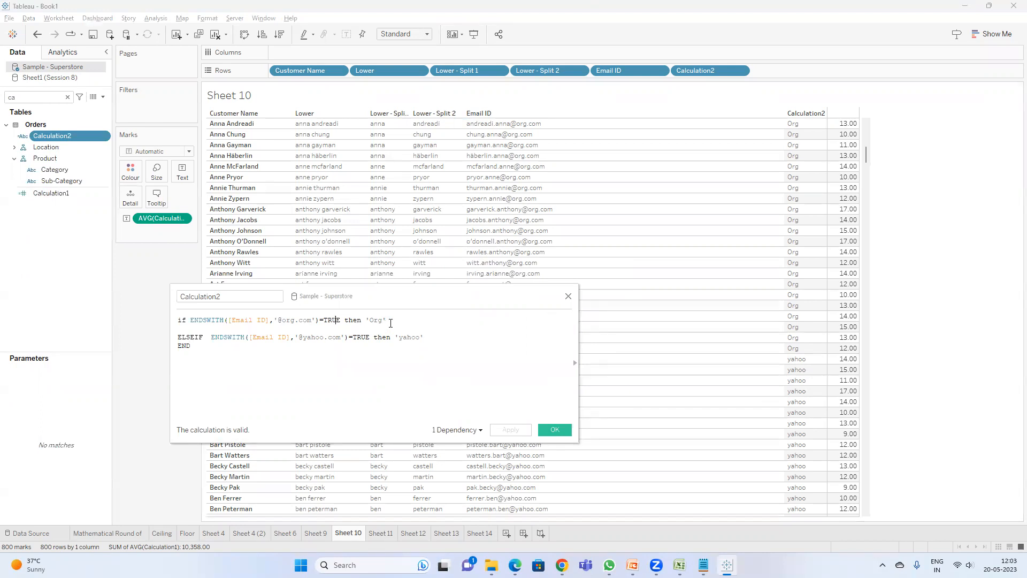
{"action": "left_click", "coordinate": [335, 337]}
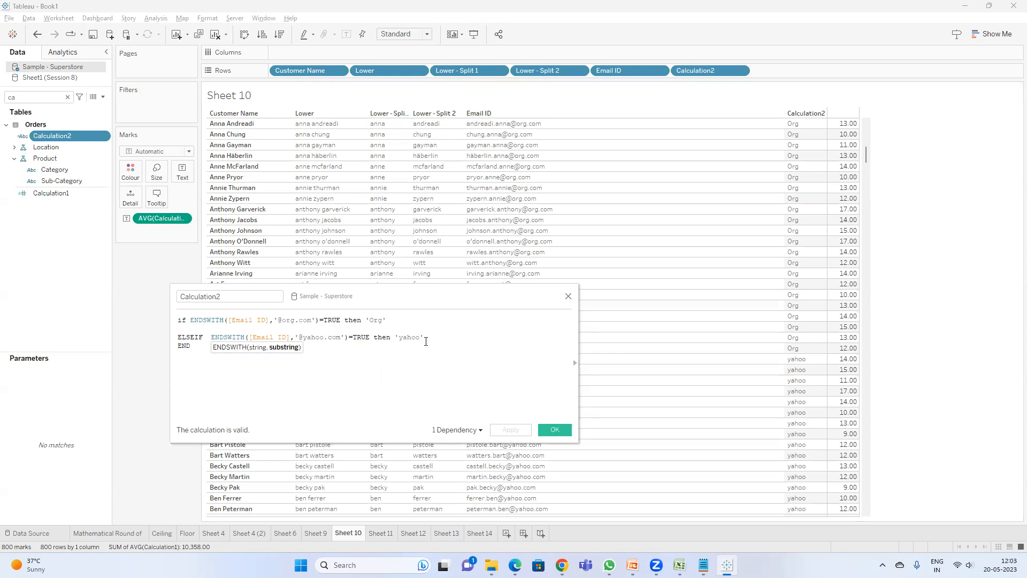
{"action": "left_click", "coordinate": [548, 429]}
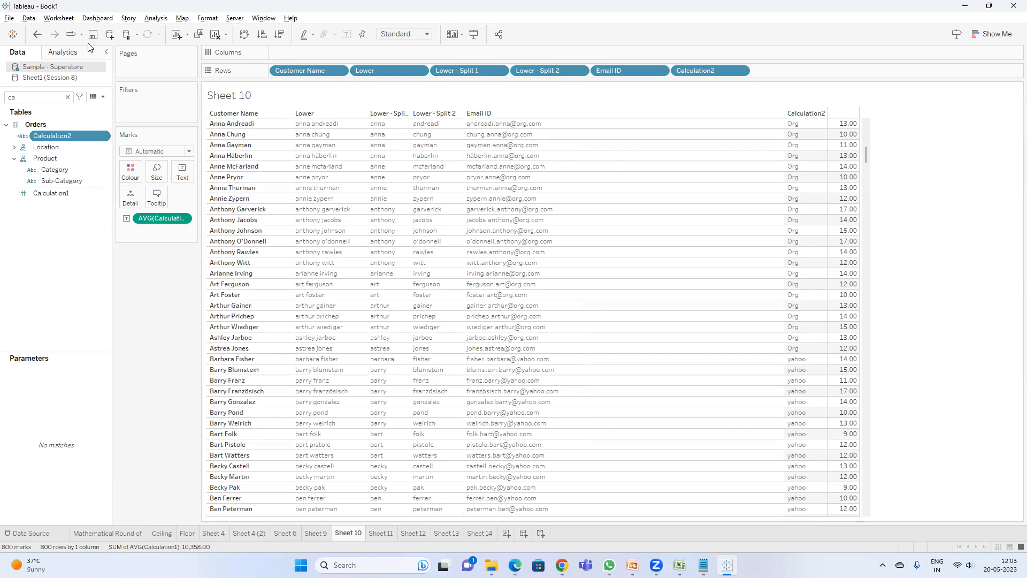
Step: Consult the FIND function slide in PowerPoint, then return to Tableau's Sheet 14
{"action": "left_click", "coordinate": [632, 565]}
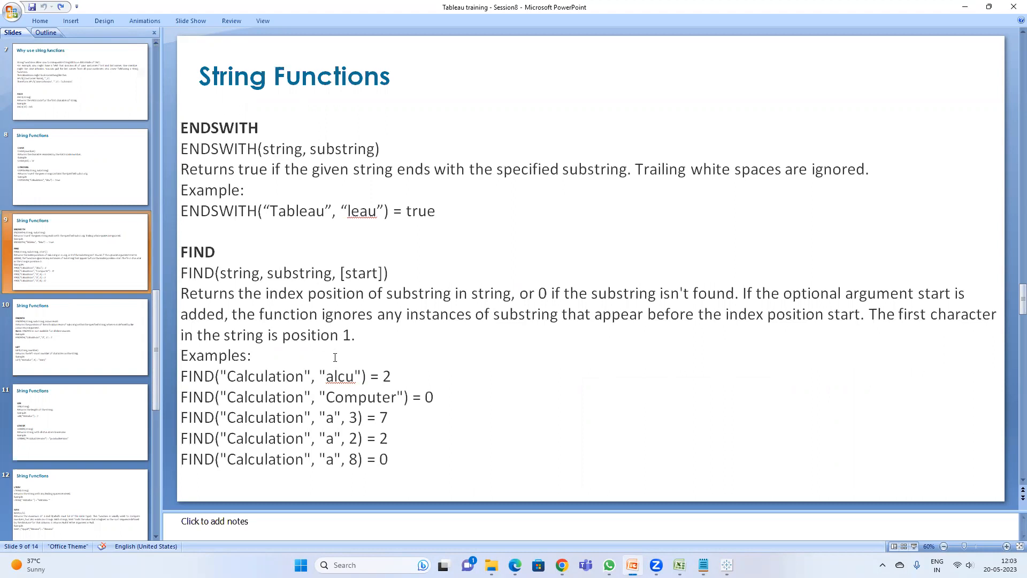
{"action": "key", "text": "alt+Tab"}
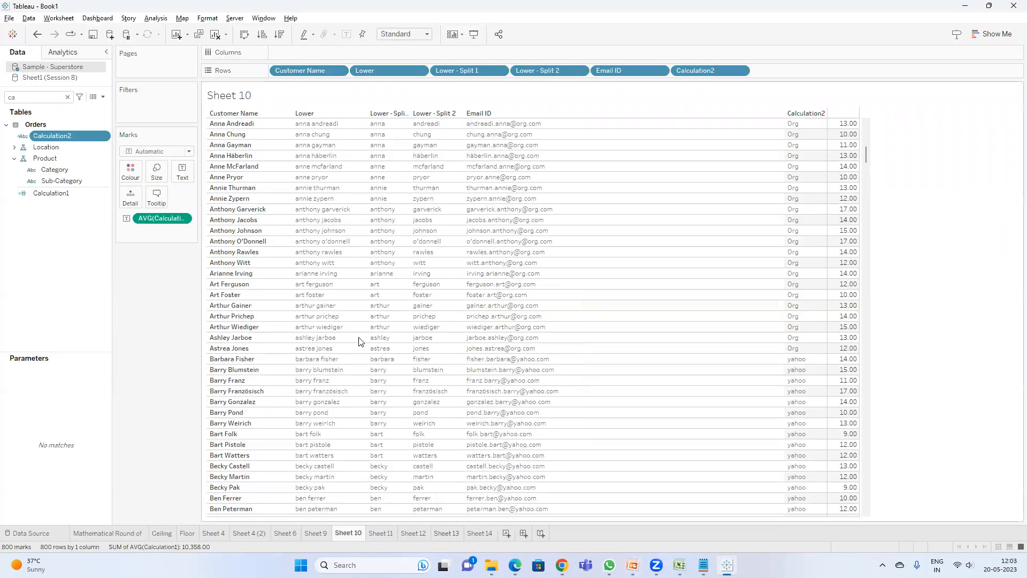
{"action": "left_click", "coordinate": [484, 532]}
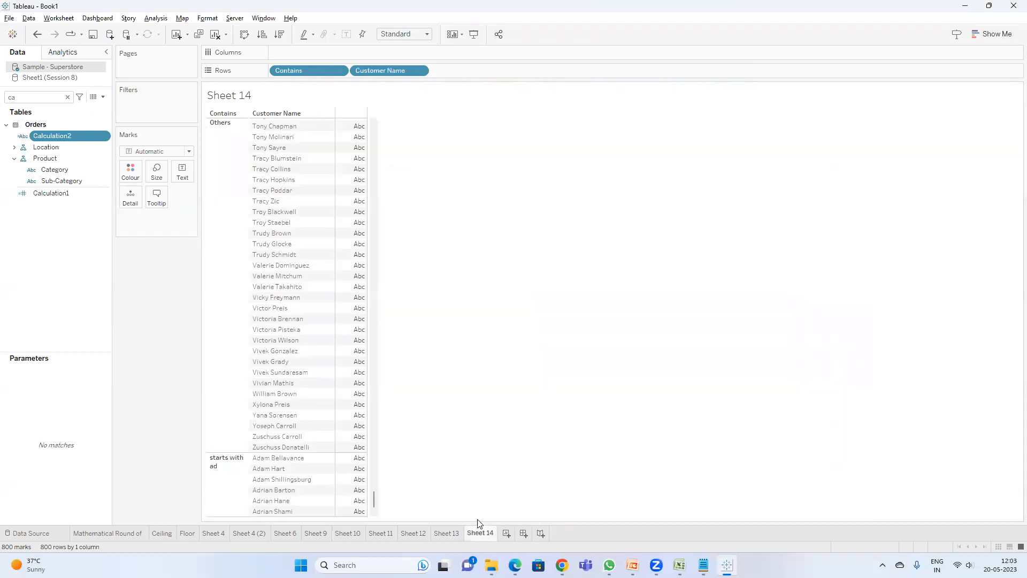
Step: Create a new calculated field FIND([Customer Name],'a') and apply it
{"action": "left_click", "coordinate": [103, 97]}
{"action": "left_click", "coordinate": [99, 108]}
{"action": "type", "text": "fin"}
{"action": "left_click", "coordinate": [277, 335]}
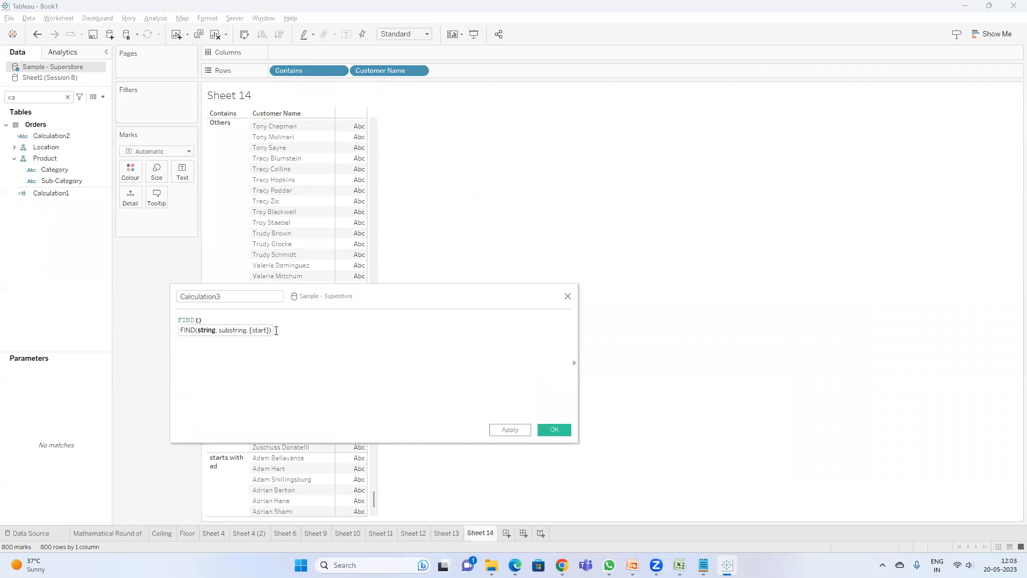
{"action": "type", "text": "cus"}
{"action": "key", "text": "Return"}
{"action": "type", "text": ",a"}
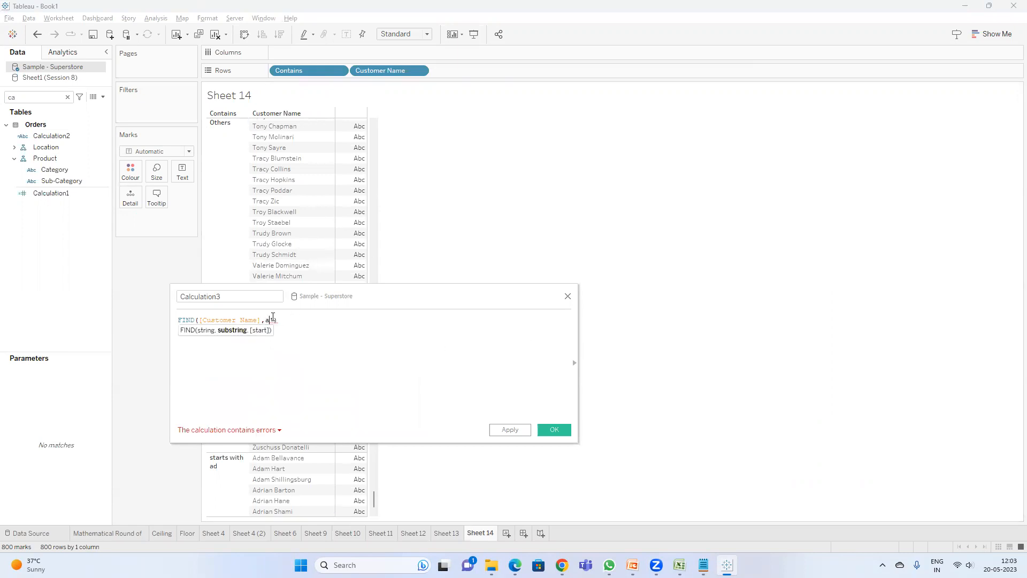
{"action": "type", "text": " '"}
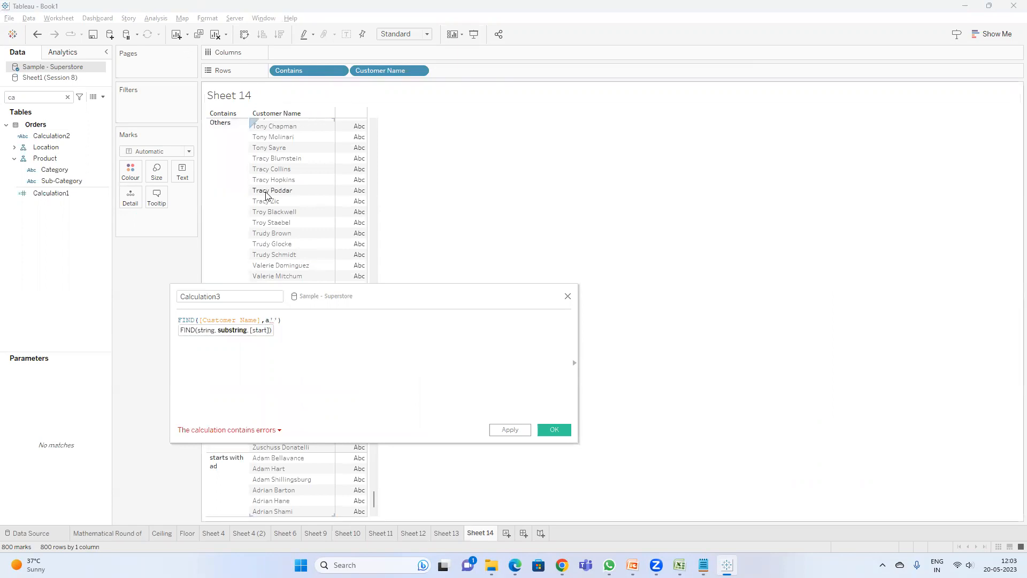
{"action": "key", "text": "BackSpace"}
{"action": "key", "text": "BackSpace"}
{"action": "type", "text": "'a"}
{"action": "left_click", "coordinate": [510, 430]}
Step: Add Calculation3 to the view's marks and change its aggregation to Median
{"action": "left_click_drag", "start_coordinate": [59, 204], "coordinate": [345, 191]}
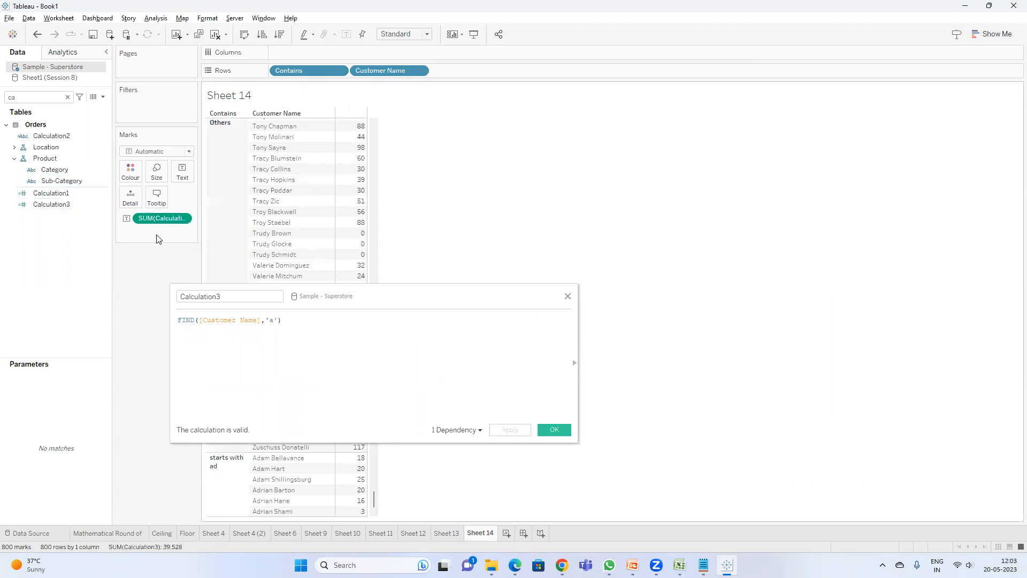
{"action": "right_click", "coordinate": [165, 219]}
{"action": "mouse_move", "coordinate": [227, 326]}
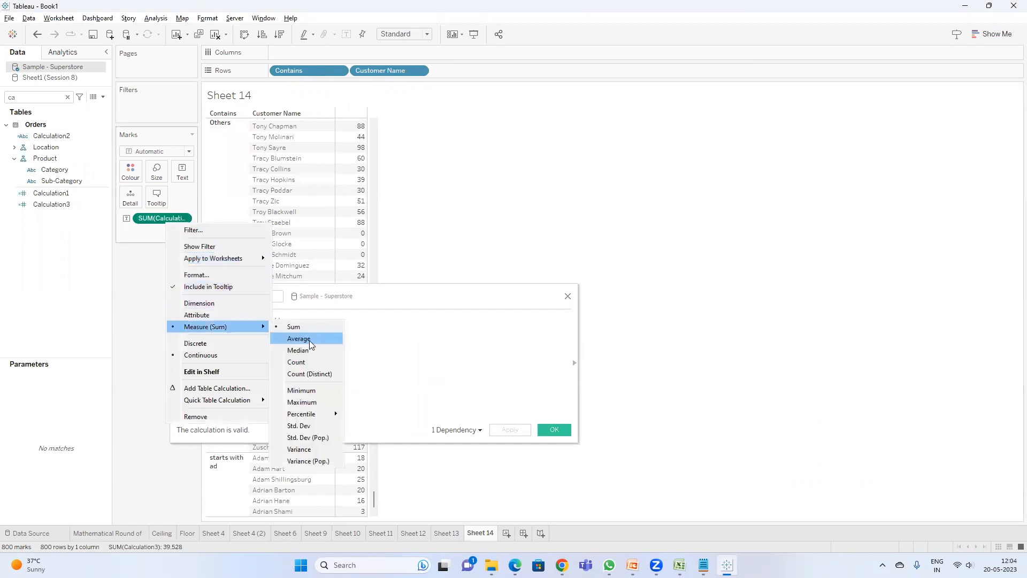
{"action": "left_click", "coordinate": [300, 350]}
Step: Change Calculation3's aggregation to Average
{"action": "right_click", "coordinate": [172, 217]}
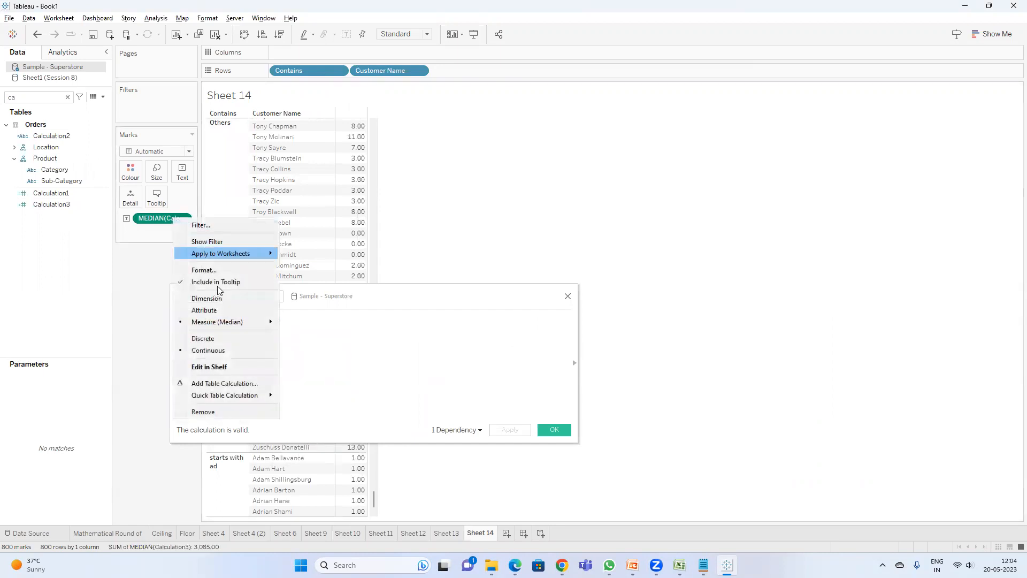
{"action": "mouse_move", "coordinate": [227, 321]}
{"action": "left_click", "coordinate": [307, 334]}
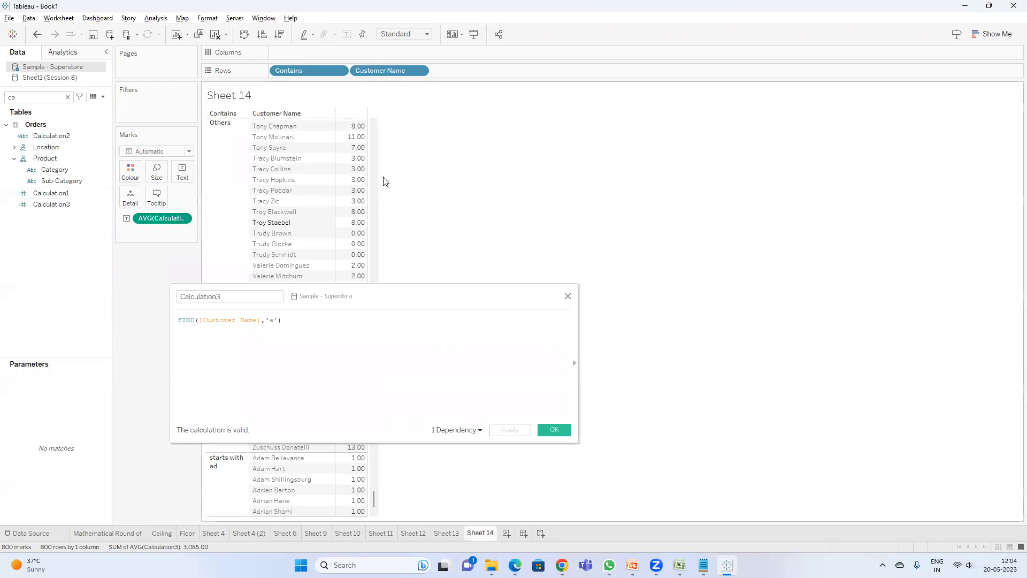
{"action": "left_click_drag", "start_coordinate": [335, 308], "coordinate": [317, 337]}
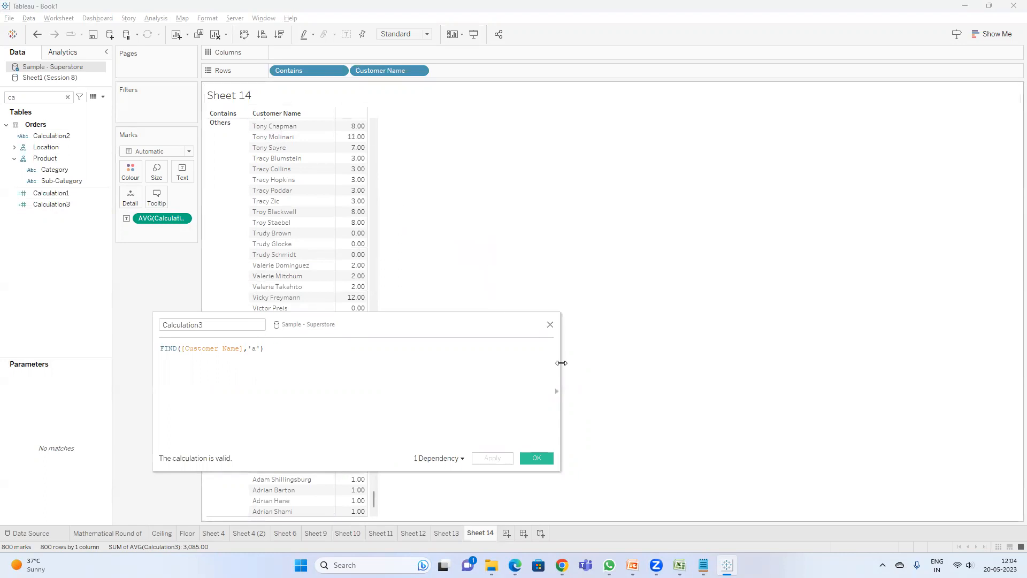
{"action": "left_click", "coordinate": [446, 533]}
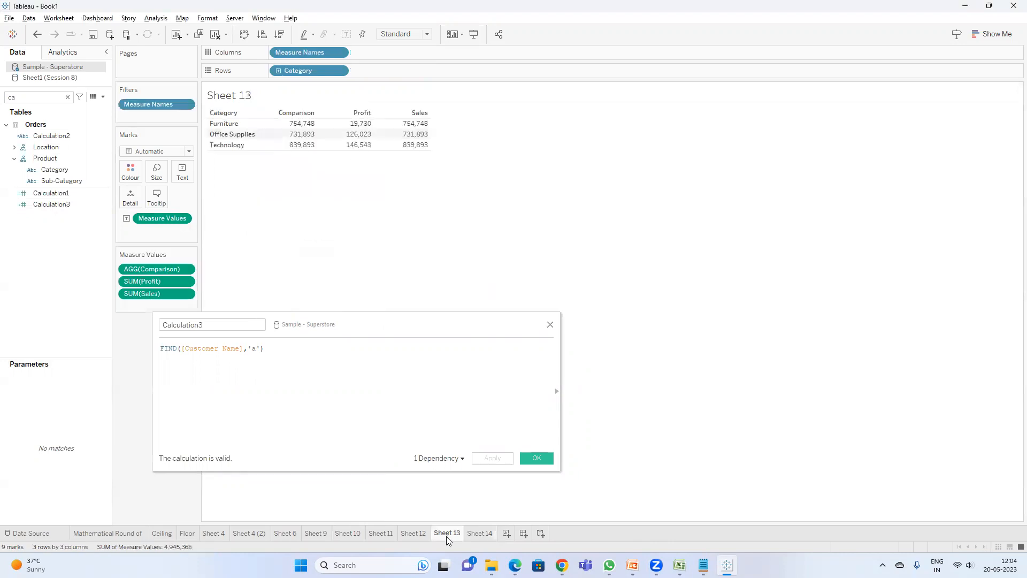
{"action": "left_click", "coordinate": [348, 533]}
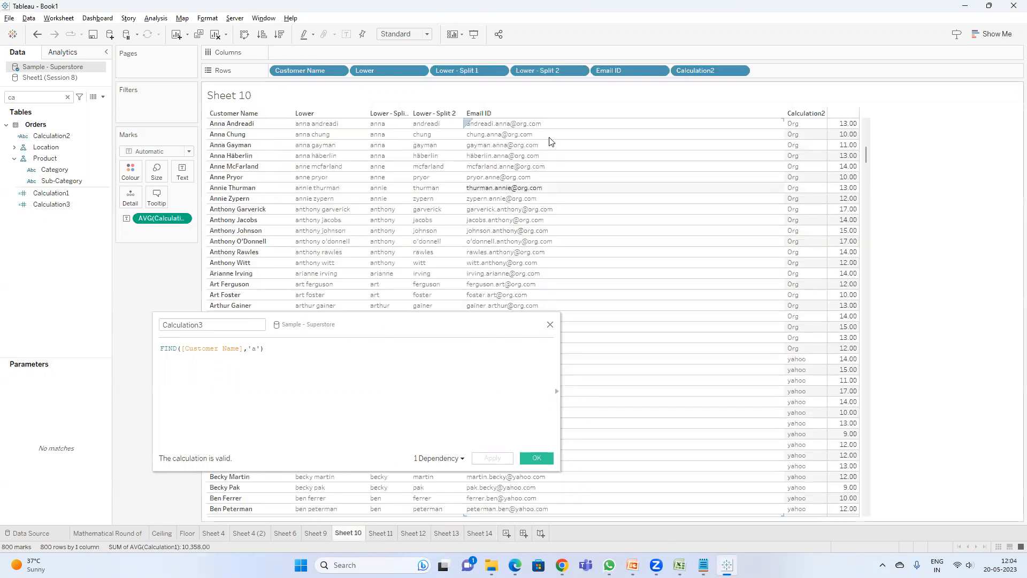
{"action": "double_click", "coordinate": [197, 347]}
{"action": "type", "text": "ema"}
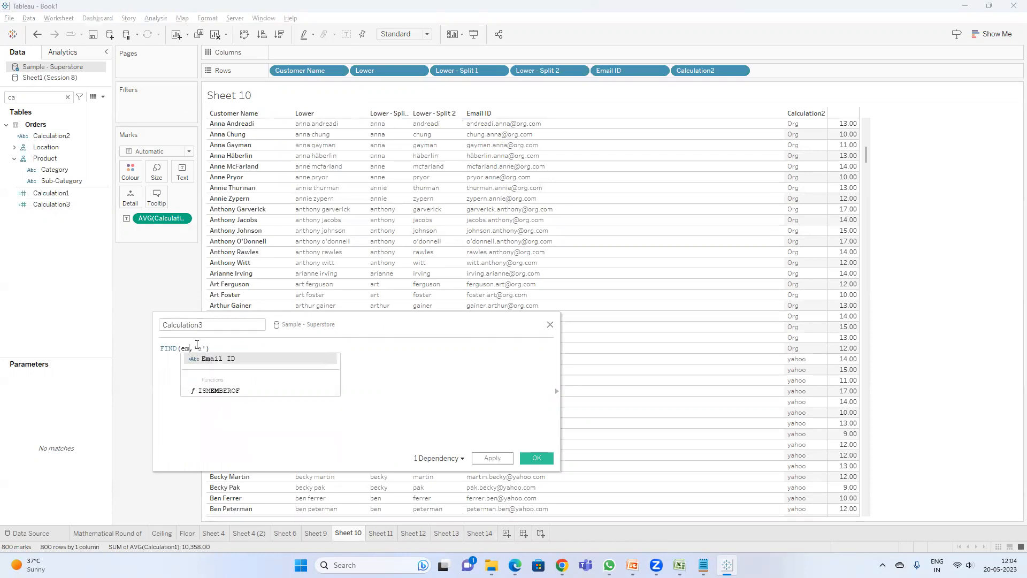
{"action": "key", "text": "Return"}
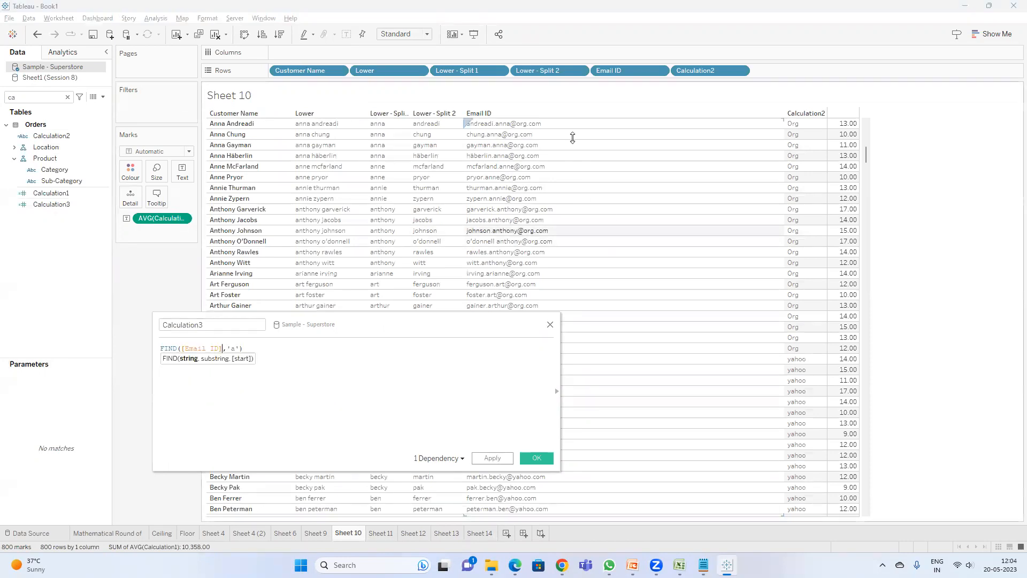
{"action": "left_click", "coordinate": [239, 349]}
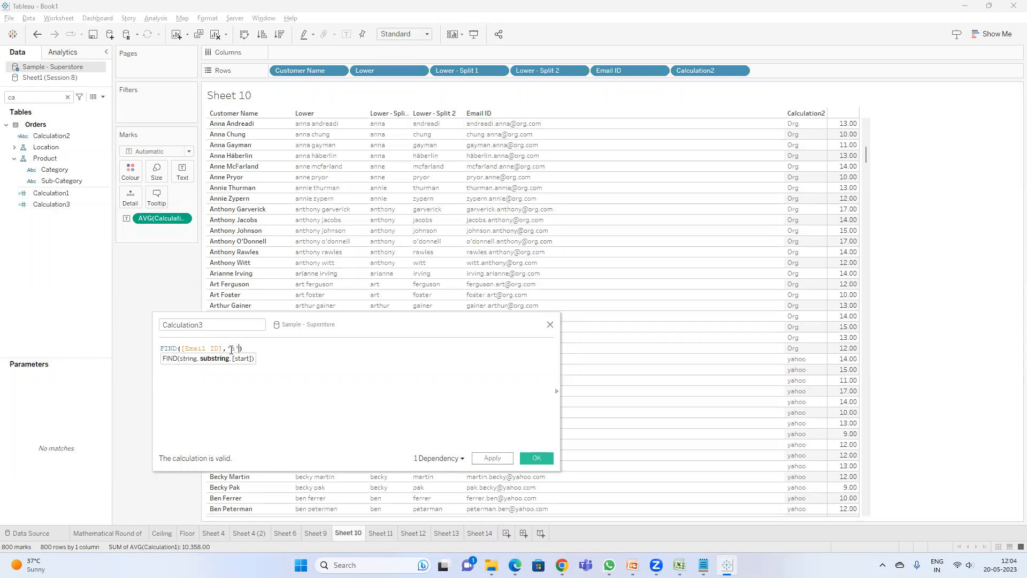
{"action": "key", "text": "BackSpace"}
{"action": "left_click", "coordinate": [483, 459]}
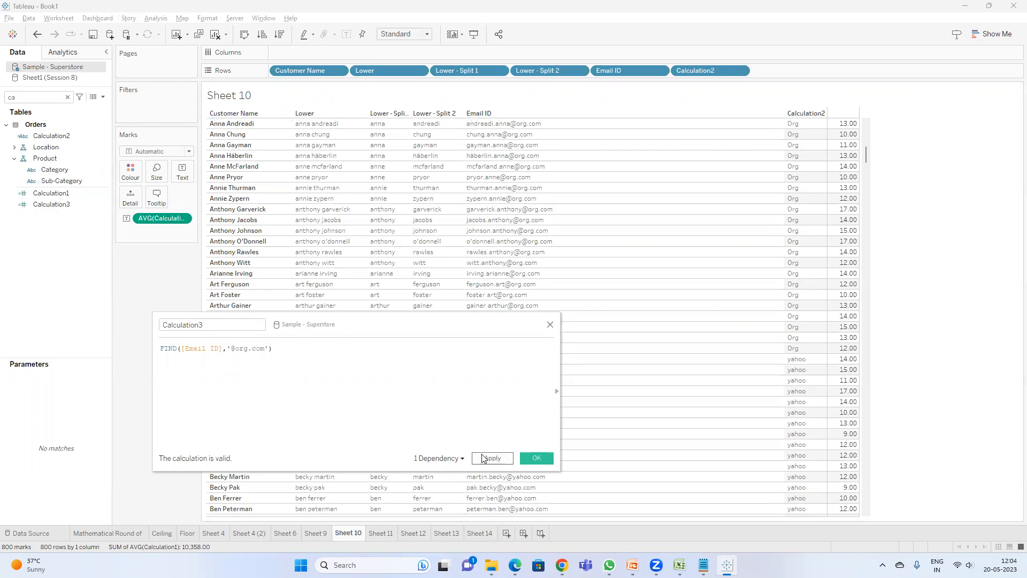
Step: Add Calculation3 to Sheet 10 in place of Calculation1, aggregated as Average
{"action": "double_click", "coordinate": [52, 204]}
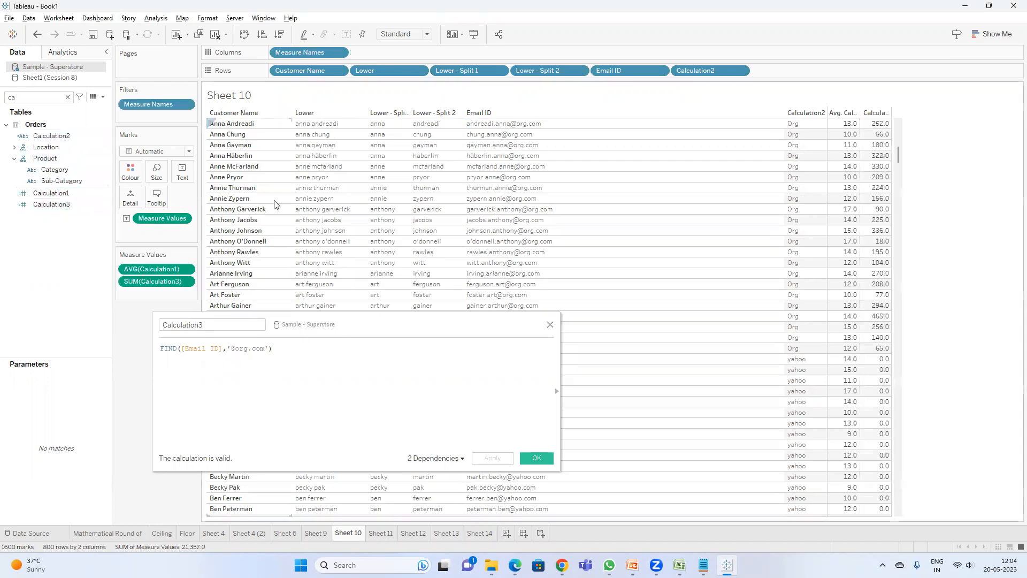
{"action": "left_click_drag", "start_coordinate": [155, 269], "coordinate": [129, 317]}
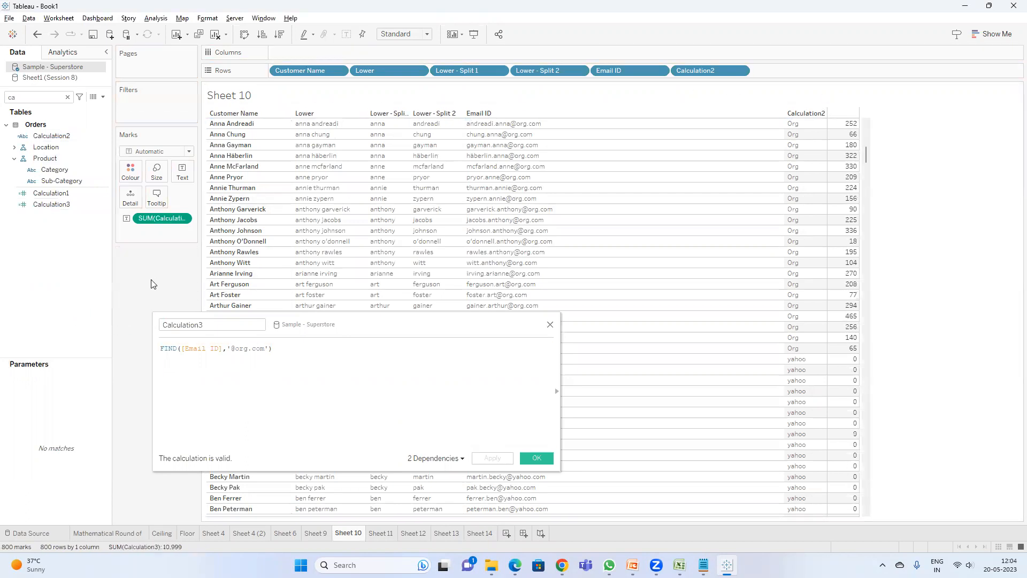
{"action": "right_click", "coordinate": [168, 218]}
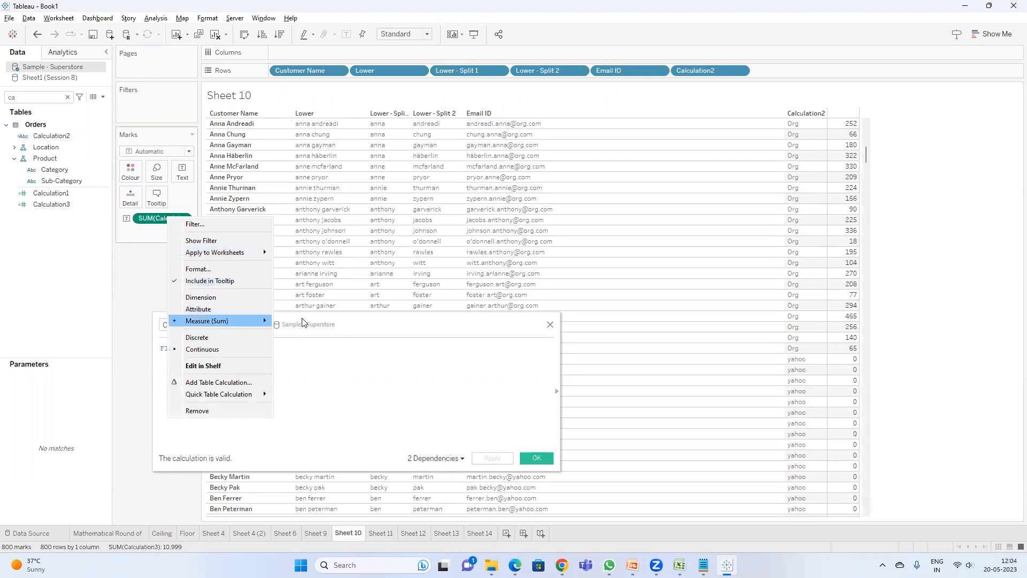
{"action": "left_click", "coordinate": [310, 333]}
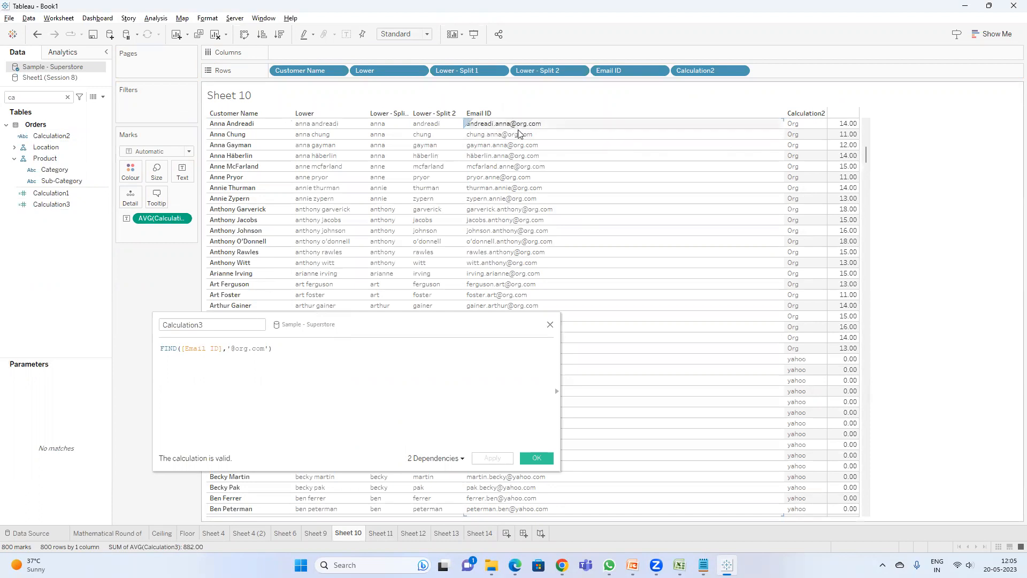
Step: Scroll through Sheet 10 to review Calculation3 values against the org and yahoo email IDs
{"action": "scroll", "coordinate": [859, 179], "scroll_direction": "up", "scroll_amount": 5}
{"action": "scroll", "coordinate": [859, 178], "scroll_direction": "up", "scroll_amount": 3}
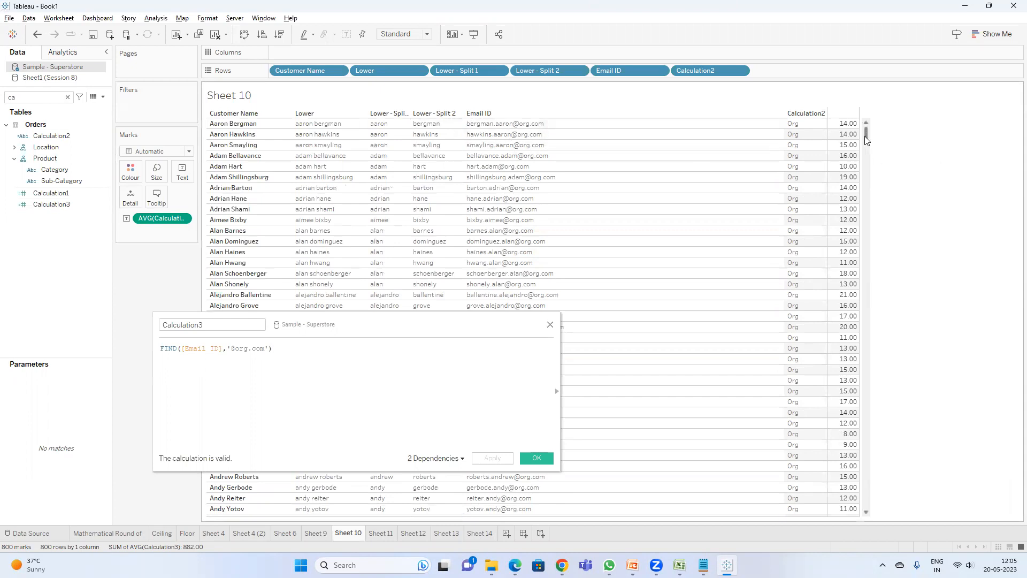
{"action": "scroll", "coordinate": [865, 141], "scroll_direction": "down", "scroll_amount": 20}
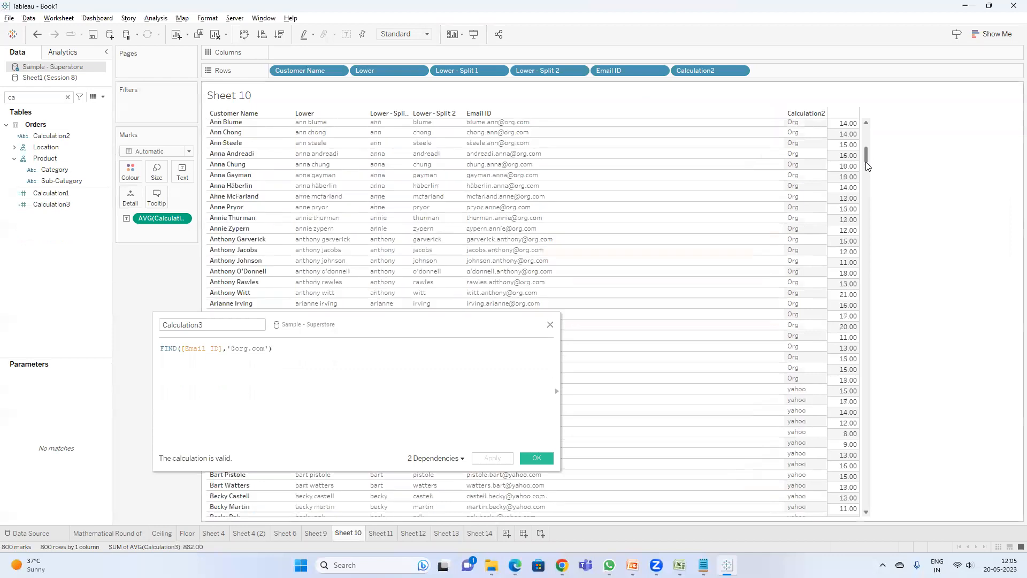
{"action": "left_click_drag", "start_coordinate": [866, 165], "coordinate": [882, 126]}
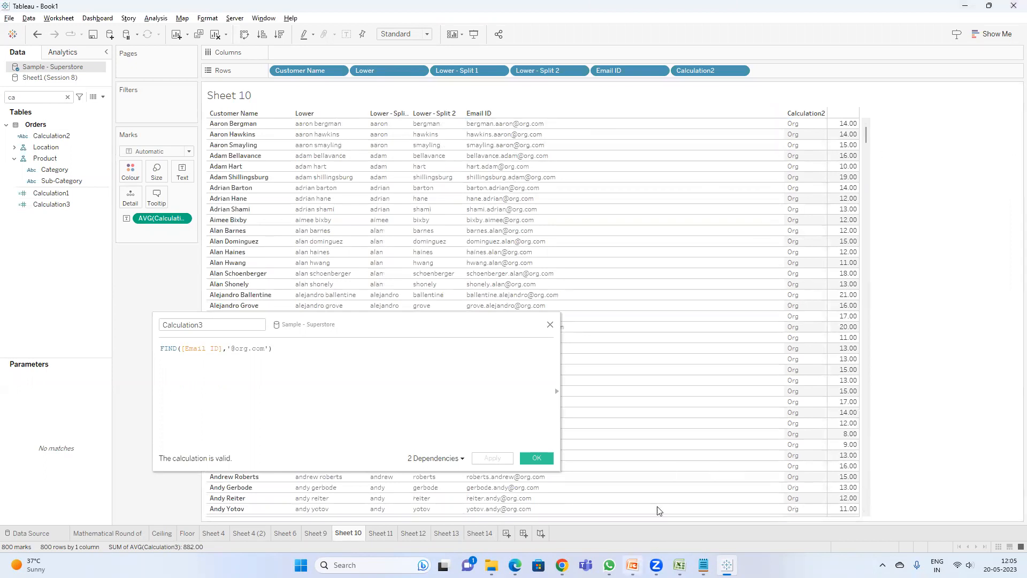
Step: Consult the FIND and MID string function slides in PowerPoint, then return to Tableau
{"action": "key", "text": "alt+Tab"}
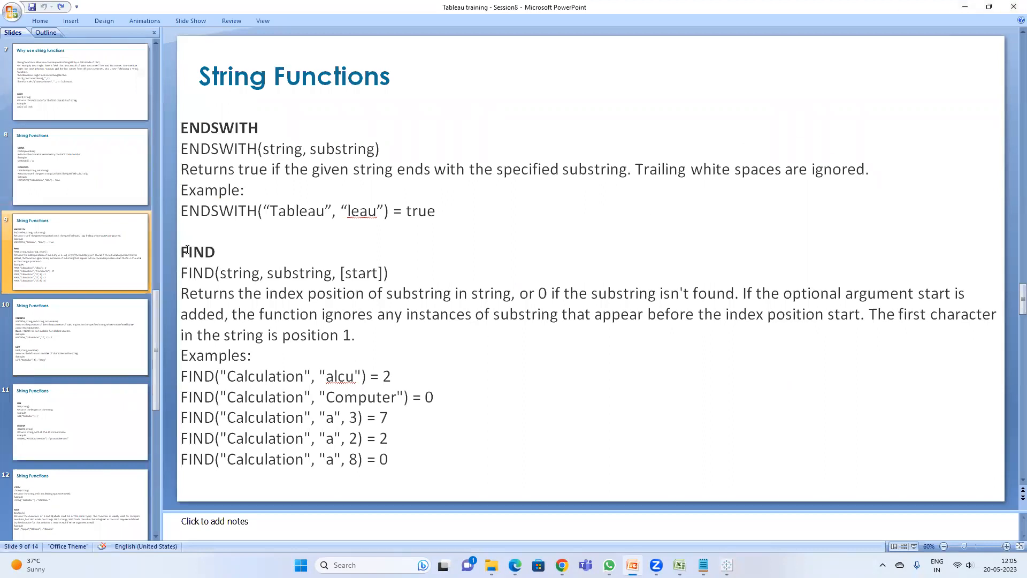
{"action": "scroll", "coordinate": [99, 437], "scroll_direction": "down", "scroll_amount": 3}
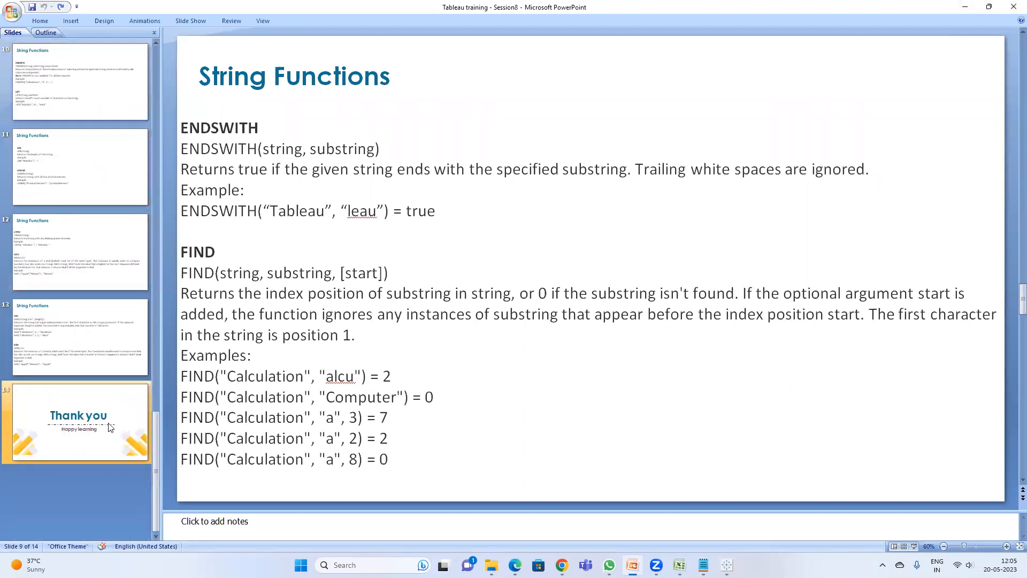
{"action": "left_click", "coordinate": [88, 342]}
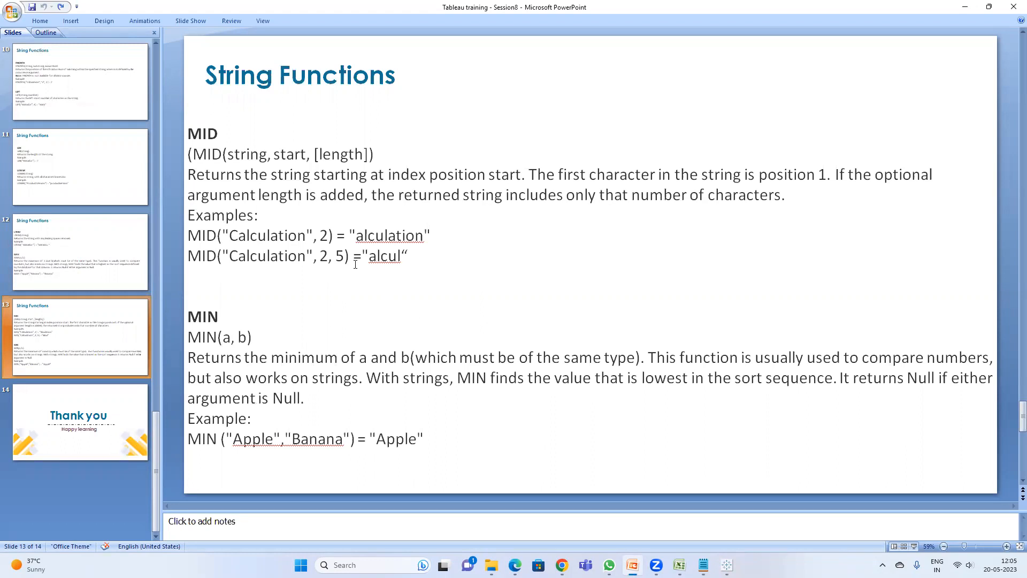
{"action": "key", "text": "alt+Tab"}
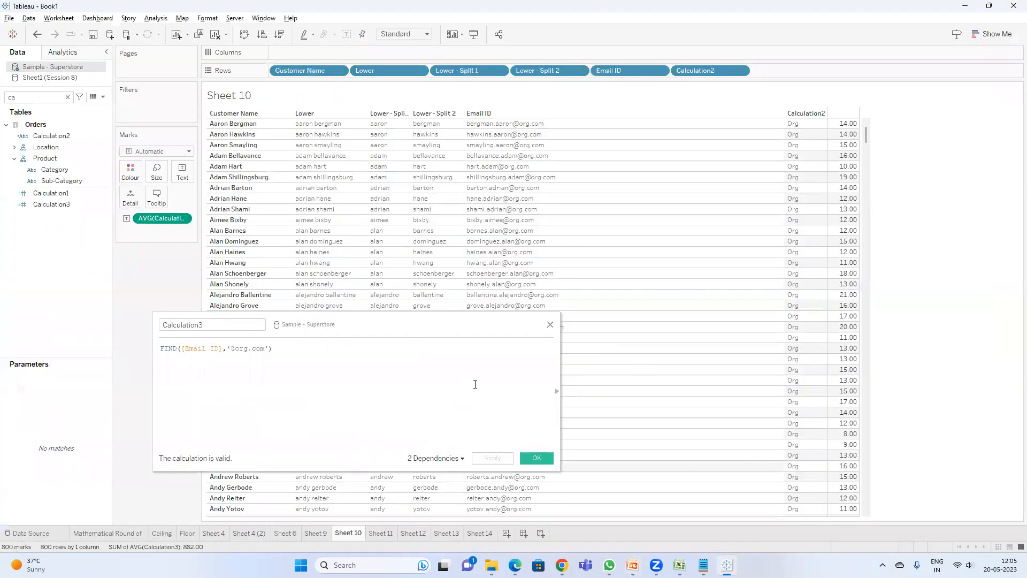
Step: Close the calculation editor, open a new sheet, and place Customer Name on Rows
{"action": "left_click", "coordinate": [536, 463]}
{"action": "left_click", "coordinate": [507, 533]}
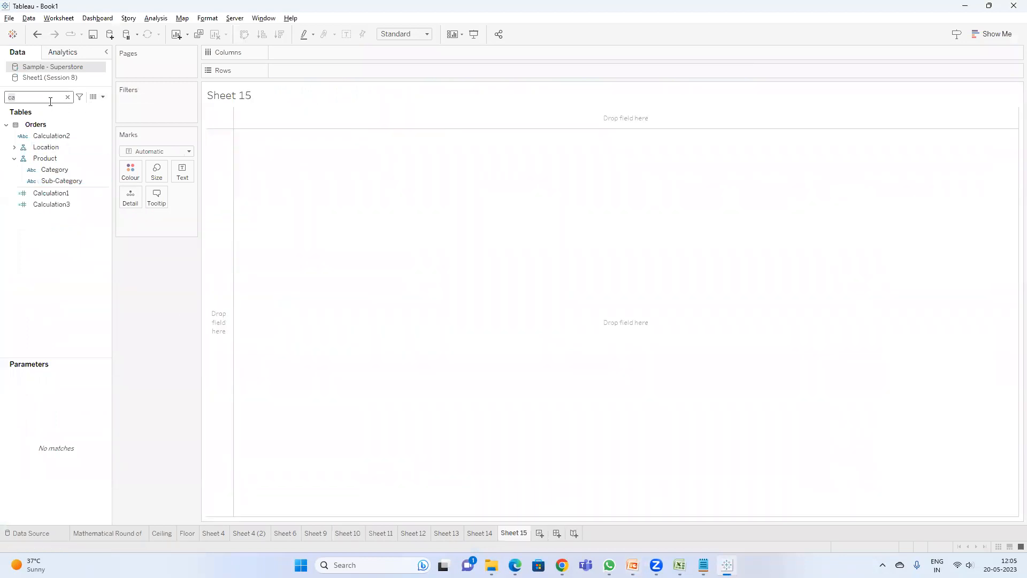
{"action": "key", "text": "BackSpace"}
{"action": "type", "text": "u"}
{"action": "left_click_drag", "start_coordinate": [57, 147], "coordinate": [282, 79]}
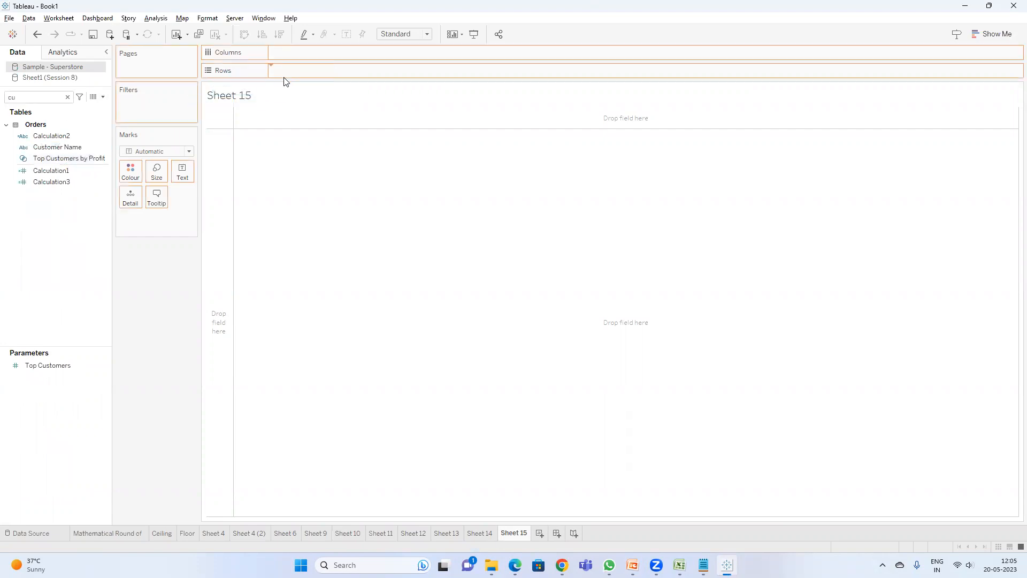
Step: Create a calculated field LEFT([Customer Name],4) and apply it
{"action": "left_click", "coordinate": [103, 97]}
{"action": "left_click", "coordinate": [49, 106]}
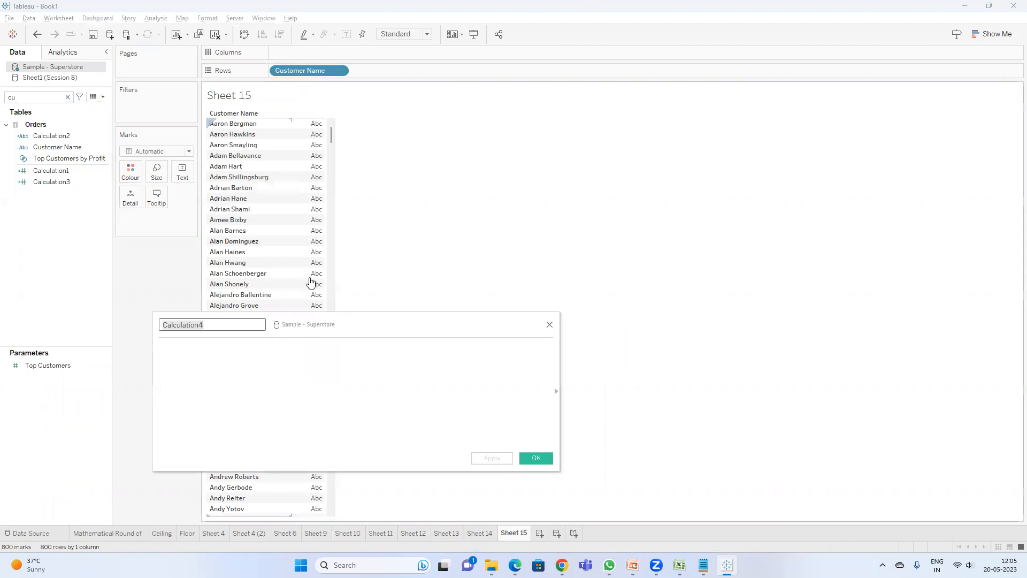
{"action": "left_click", "coordinate": [243, 360]}
{"action": "type", "text": "left"}
{"action": "key", "text": "Return"}
{"action": "type", "text": "[cu"}
{"action": "key", "text": "Return"}
{"action": "type", "text": ",4)"}
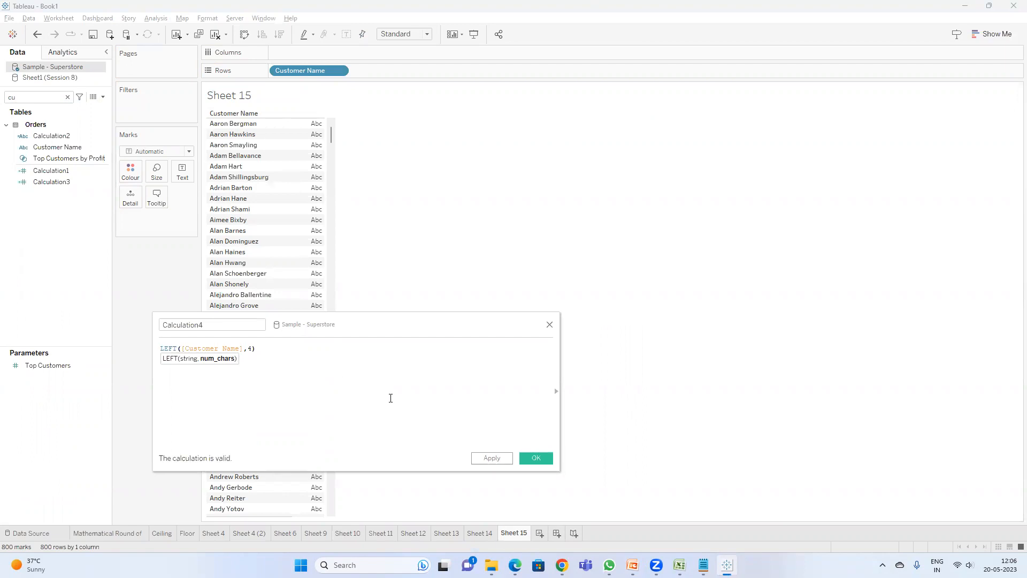
{"action": "left_click", "coordinate": [492, 458]}
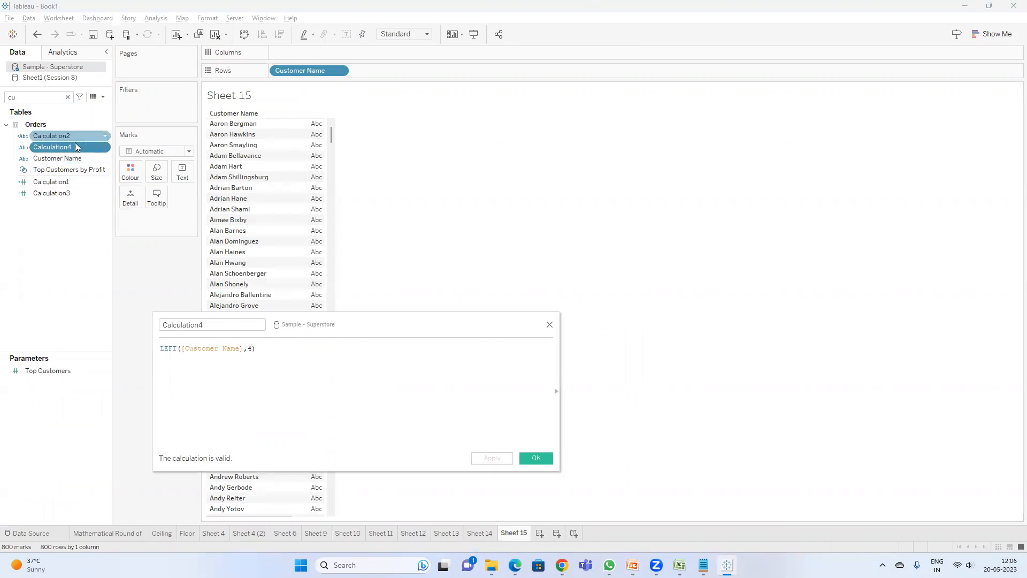
Step: Add Calculation4 to Rows and change its character count to 5
{"action": "double_click", "coordinate": [71, 147]}
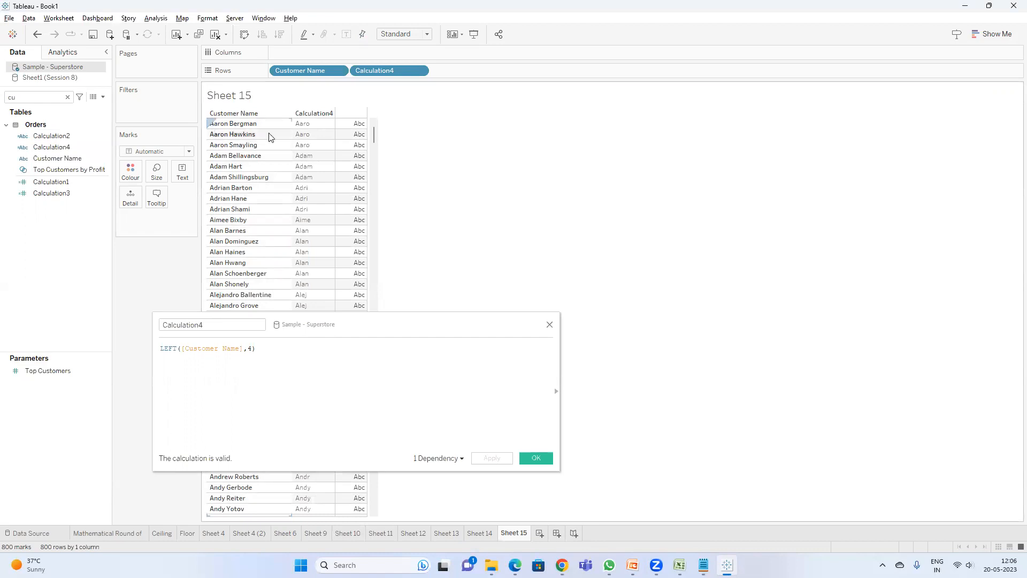
{"action": "left_click", "coordinate": [254, 347]}
{"action": "key", "text": "BackSpace"}
{"action": "left_click", "coordinate": [492, 459]}
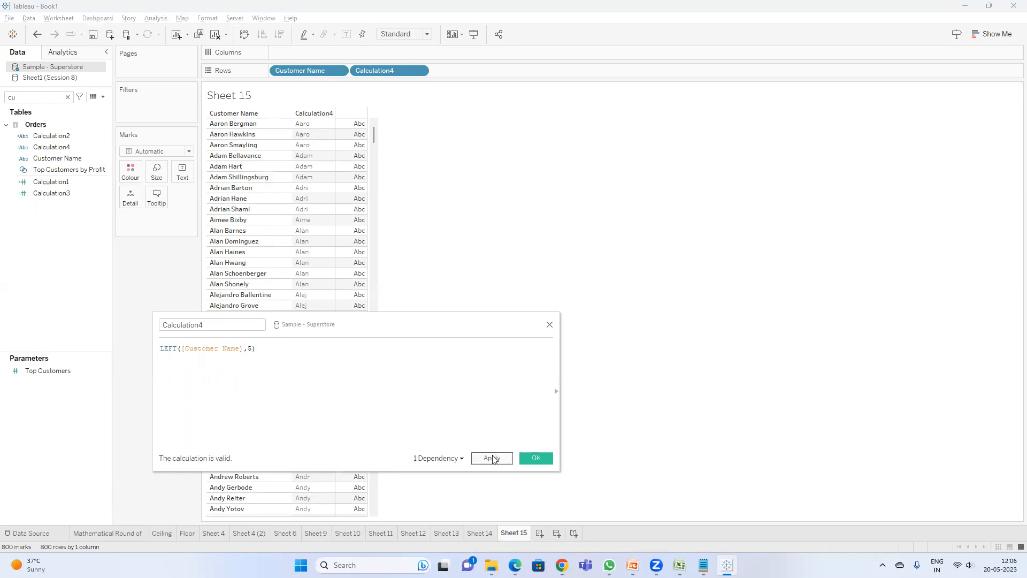
{"action": "left_click", "coordinate": [493, 459]}
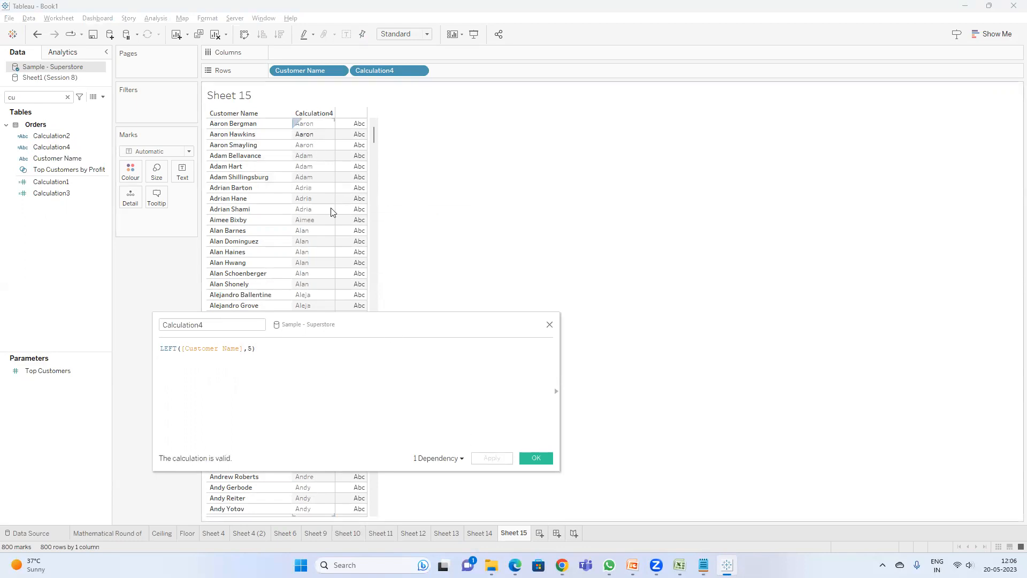
Step: Change Calculation4 to RIGHT([Customer Name],2) and apply it
{"action": "double_click", "coordinate": [167, 352]}
{"action": "type", "text": "righ"}
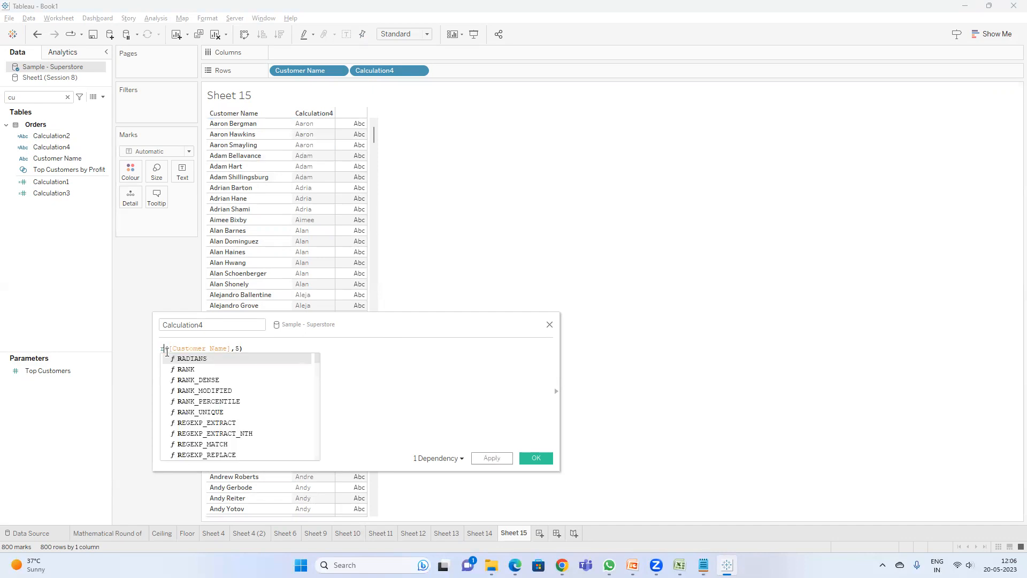
{"action": "key", "text": "Return"}
{"action": "left_click", "coordinate": [257, 349]}
{"action": "key", "text": "BackSpace"}
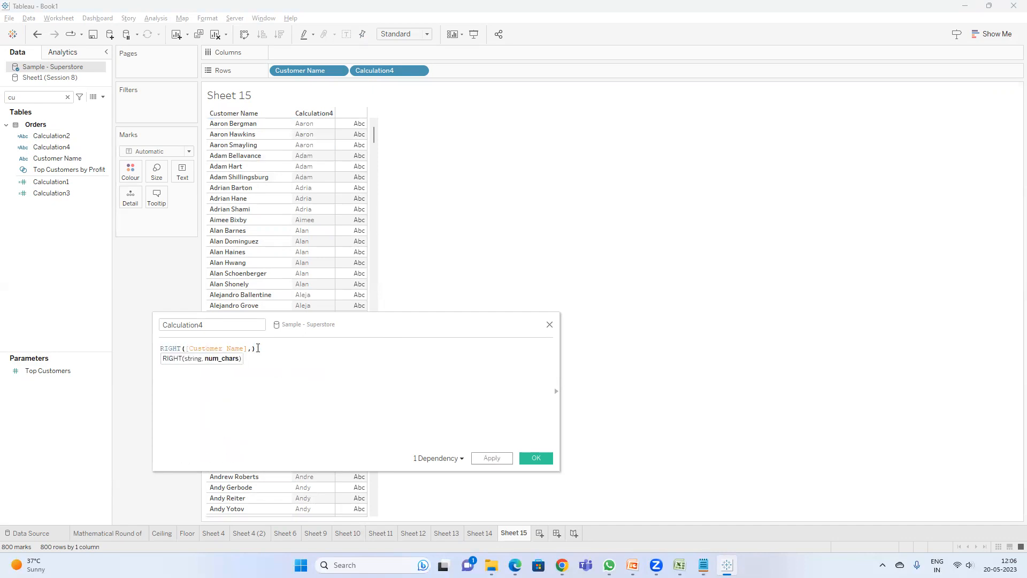
{"action": "type", "text": "2"}
{"action": "left_click", "coordinate": [491, 458]}
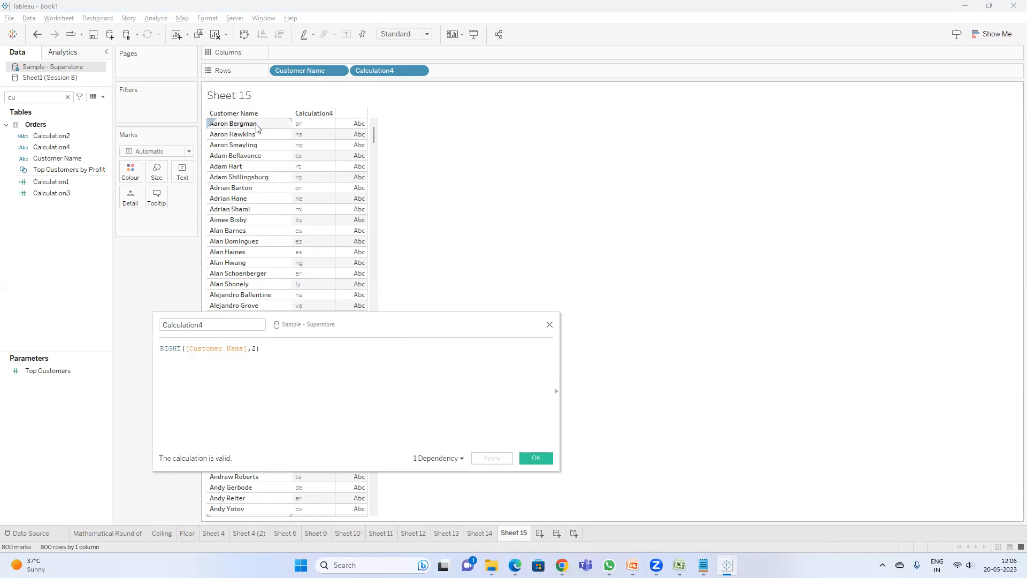
Step: Set the RIGHT character count to 5 and apply the calculation
{"action": "left_click", "coordinate": [256, 349]}
{"action": "key", "text": "BackSpace"}
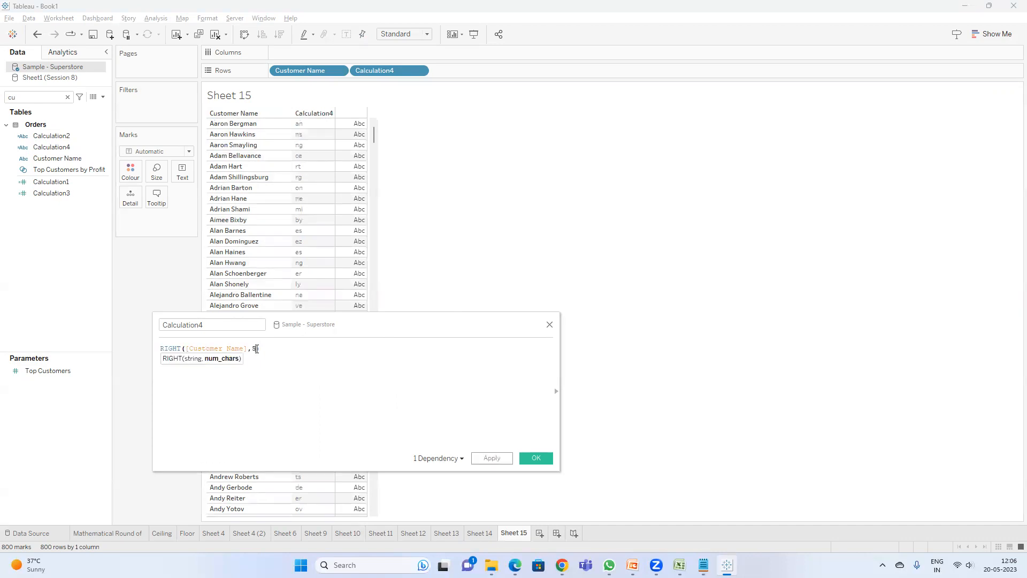
{"action": "left_click", "coordinate": [492, 458]}
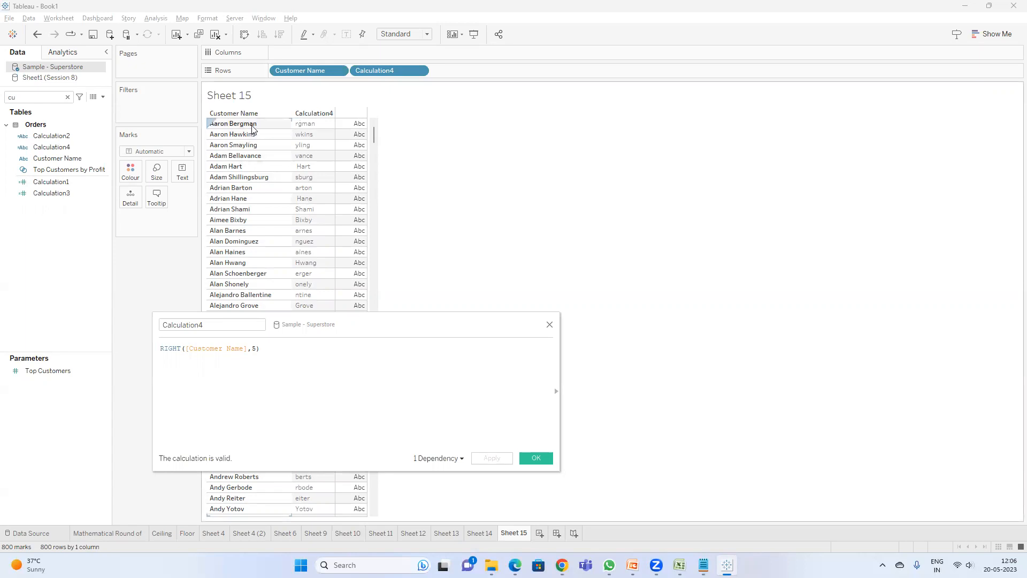
Step: Change Calculation4 to MID([Customer Name],2,5) and apply it
{"action": "double_click", "coordinate": [175, 347]}
{"action": "type", "text": "MID"}
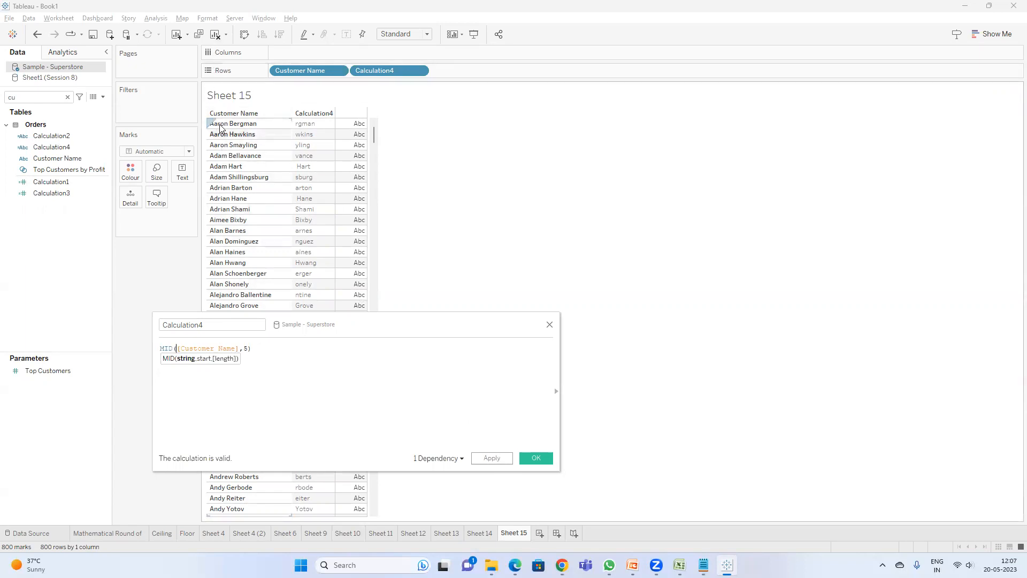
{"action": "left_click", "coordinate": [244, 348]}
{"action": "type", "text": "2,"}
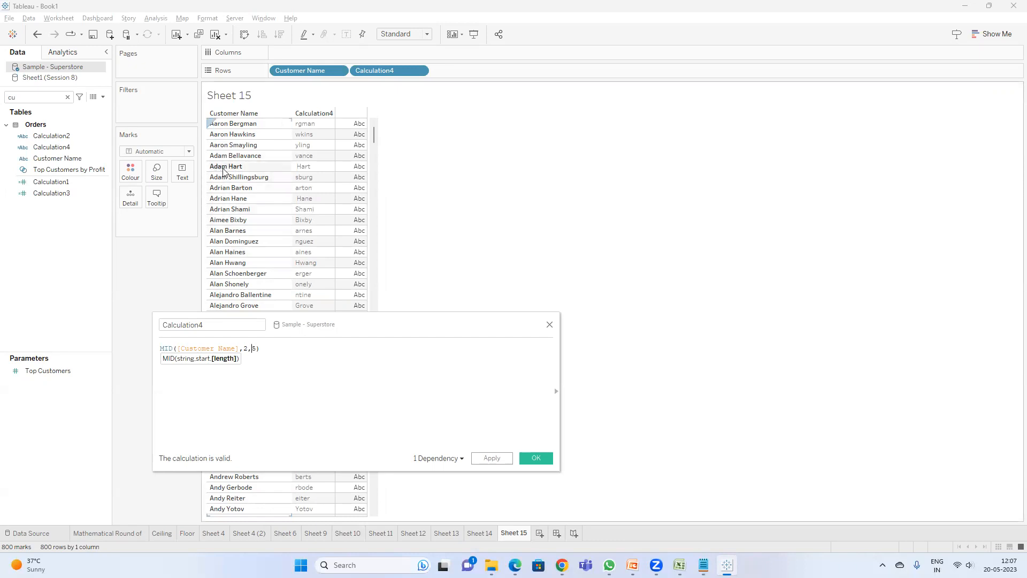
{"action": "left_click", "coordinate": [493, 460]}
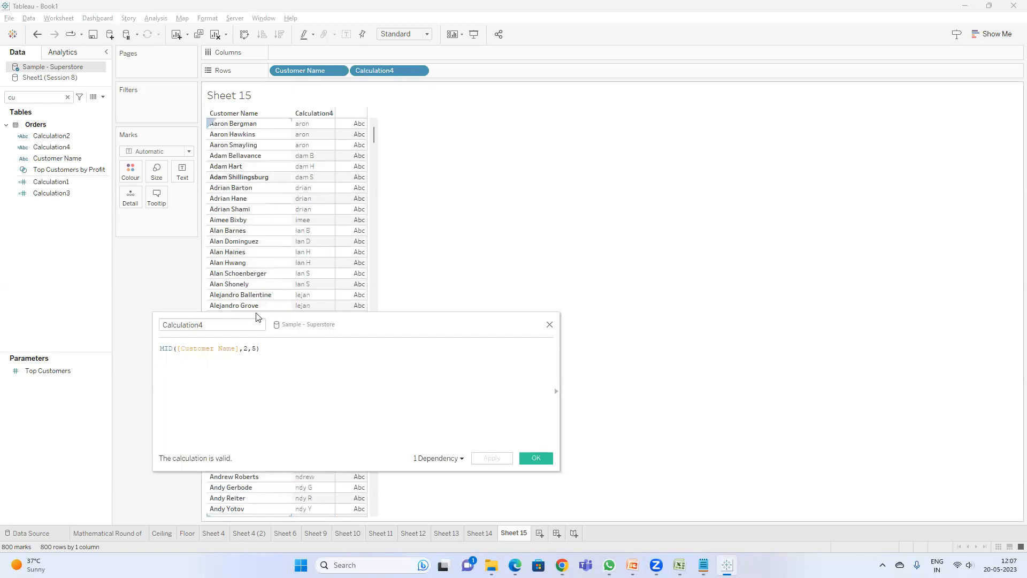
Step: Set the MID length argument to 2 and apply the calculation
{"action": "left_click", "coordinate": [253, 348]}
{"action": "key", "text": "Delete"}
{"action": "type", "text": "2"}
{"action": "left_click", "coordinate": [487, 459]}
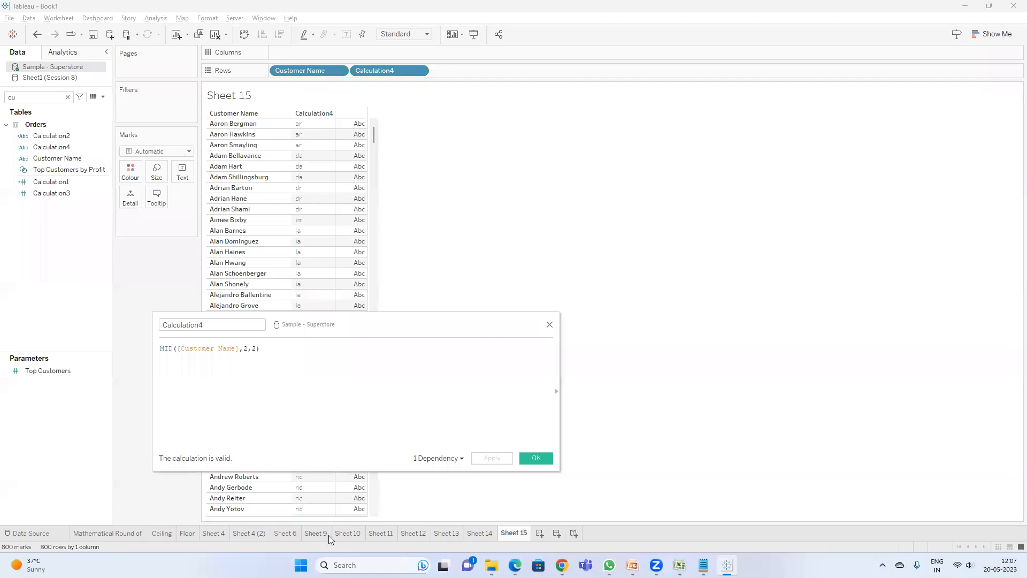
Step: Glance at Sheet 10 and return to Sheet 15
{"action": "left_click", "coordinate": [348, 533]}
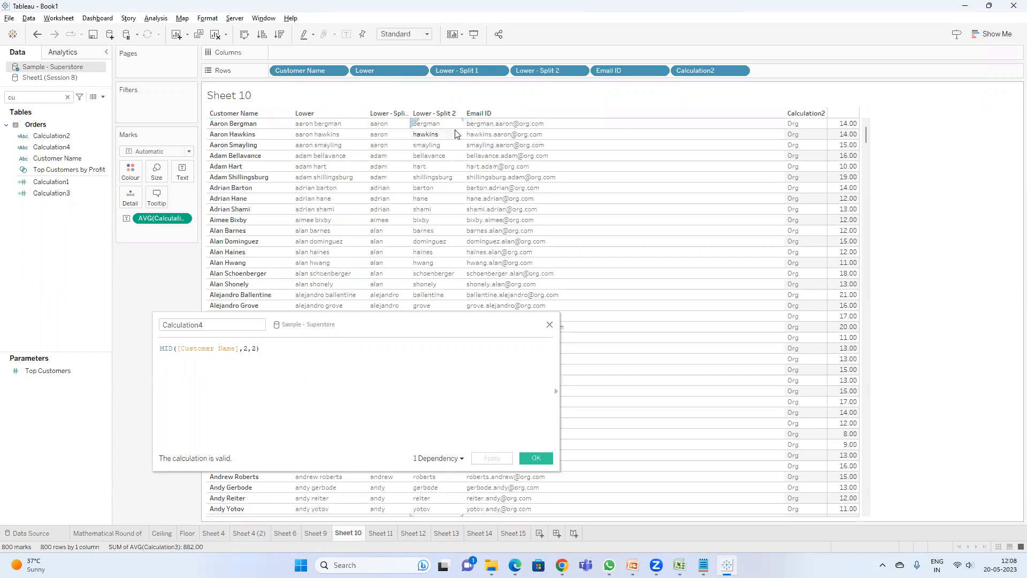
{"action": "left_click", "coordinate": [514, 533]}
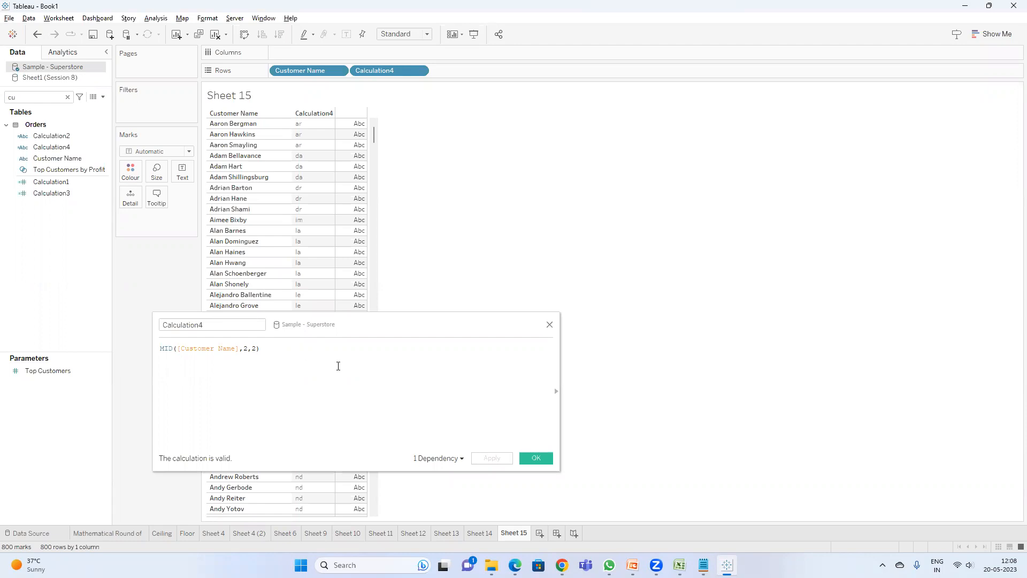
Step: Switch to the PowerPoint slides and scroll past the MID slide to the final slide
{"action": "mouse_move", "coordinate": [632, 565]}
{"action": "left_click", "coordinate": [580, 534]}
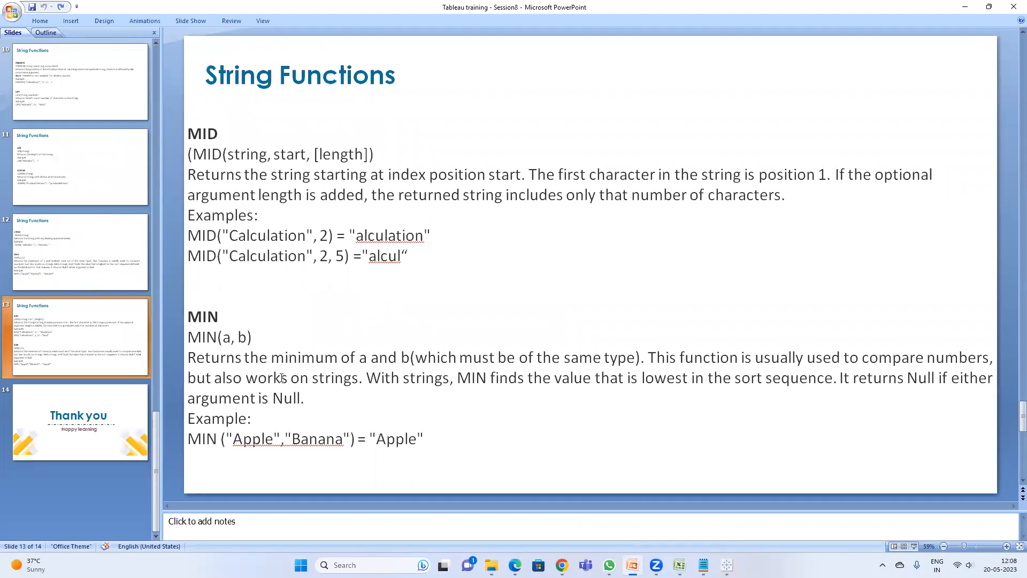
{"action": "scroll", "coordinate": [281, 377], "scroll_direction": "down", "scroll_amount": 1}
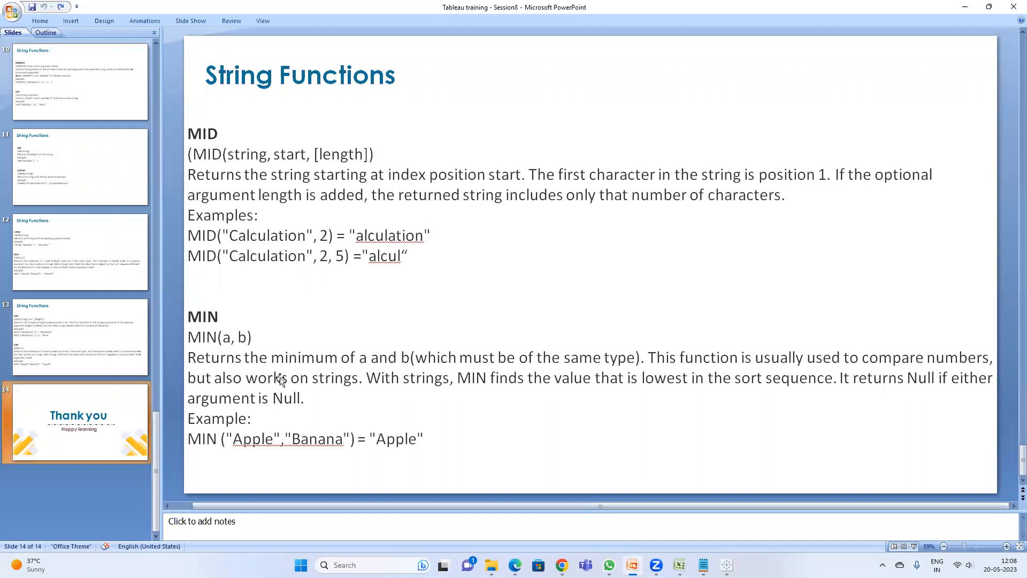
{"action": "mouse_move", "coordinate": [562, 565]}
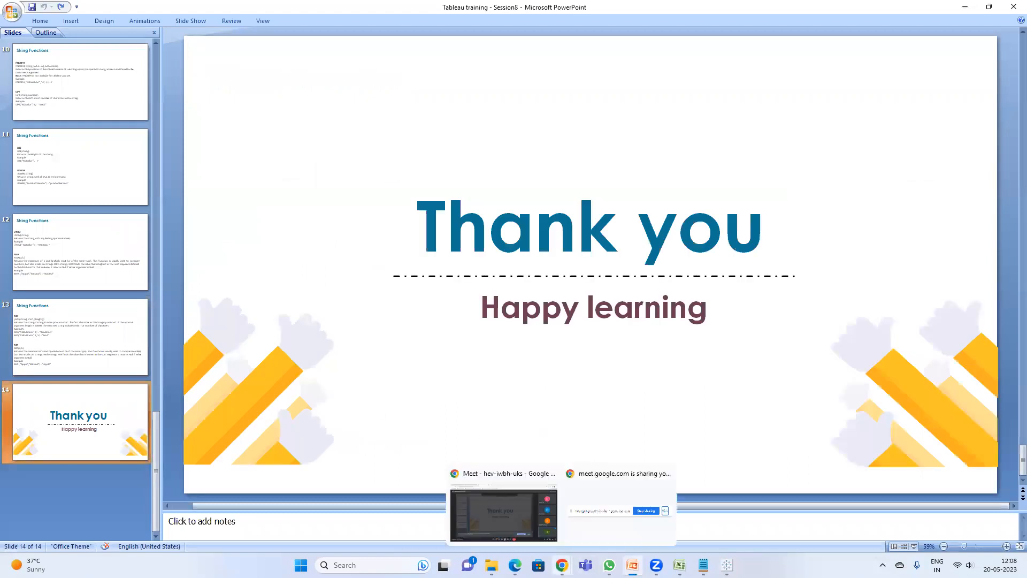
{"action": "left_click", "coordinate": [535, 506]}
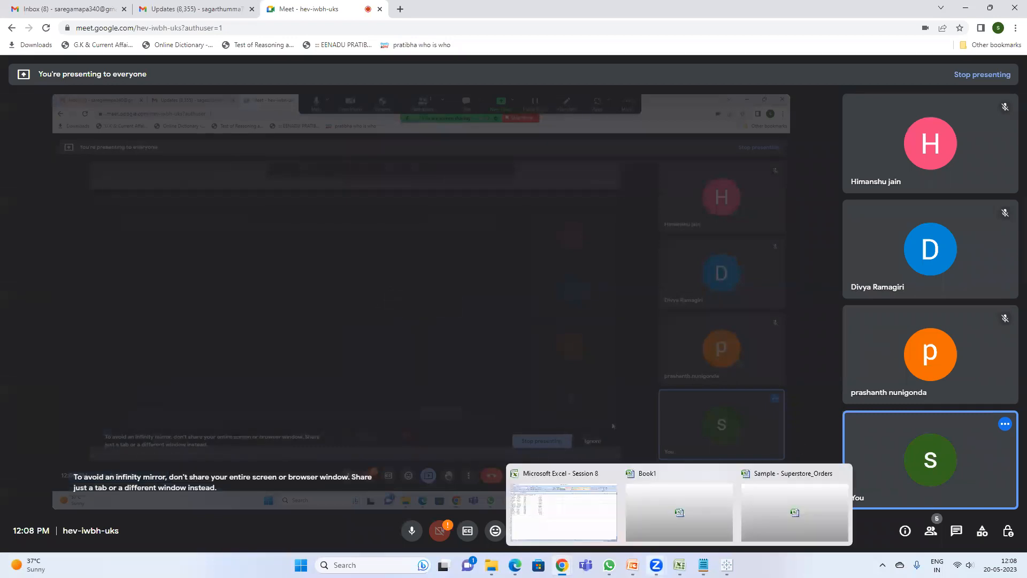
{"action": "mouse_move", "coordinate": [633, 565]}
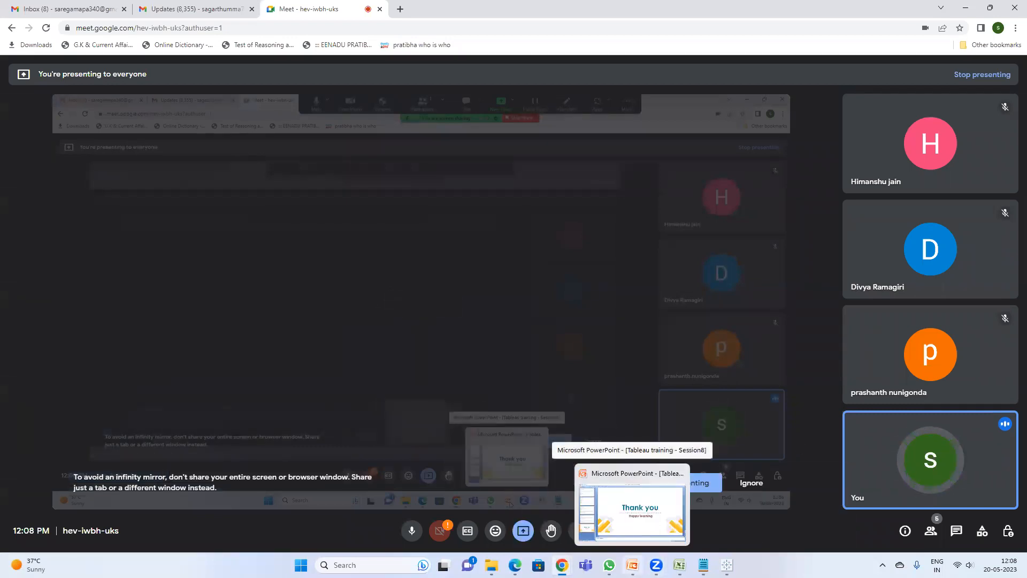
{"action": "left_click", "coordinate": [633, 498]}
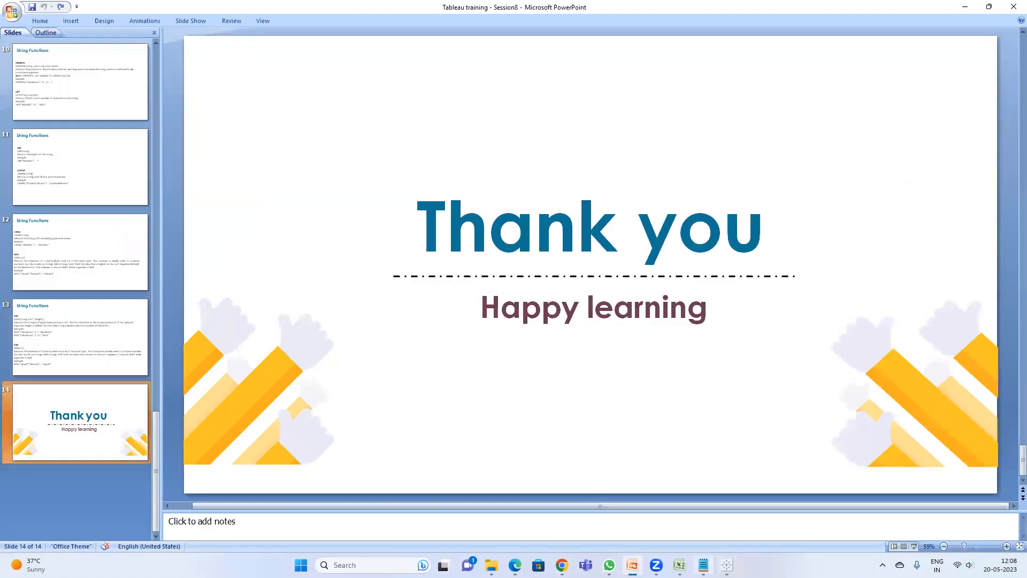
Step: Switch to Notepad and add the notes LTRIM and LEFT on new lines
{"action": "mouse_move", "coordinate": [703, 565]}
{"action": "left_click", "coordinate": [683, 529]}
{"action": "left_click", "coordinate": [648, 330]}
{"action": "key", "text": "Return"}
{"action": "type", "text": "LTRIM"}
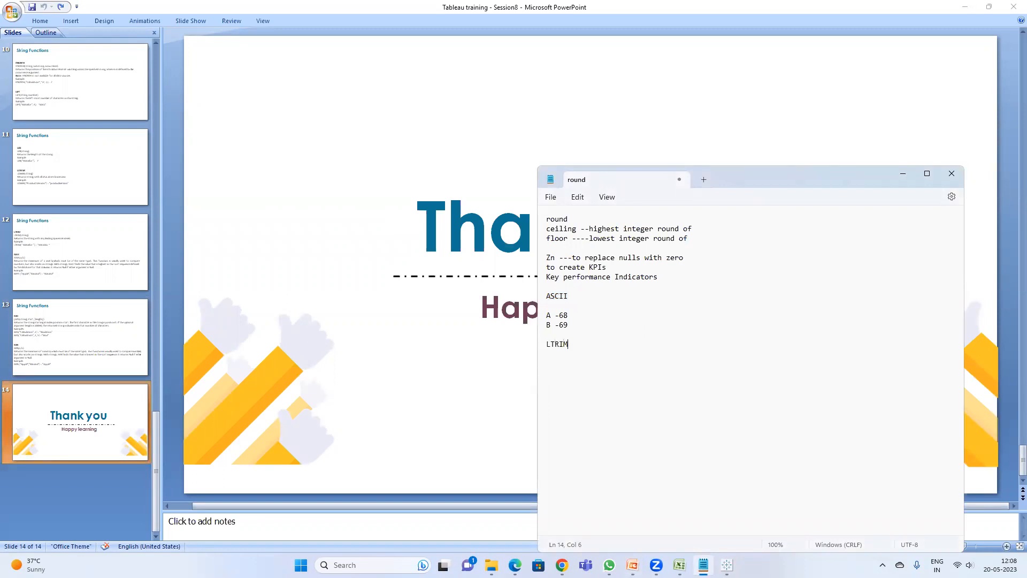
{"action": "key", "text": "Return"}
{"action": "type", "text": "LEFT"}
Step: Return to Tableau and change Calculation4 to LEFT([Customer Name],4), then apply it
{"action": "left_click", "coordinate": [727, 565]}
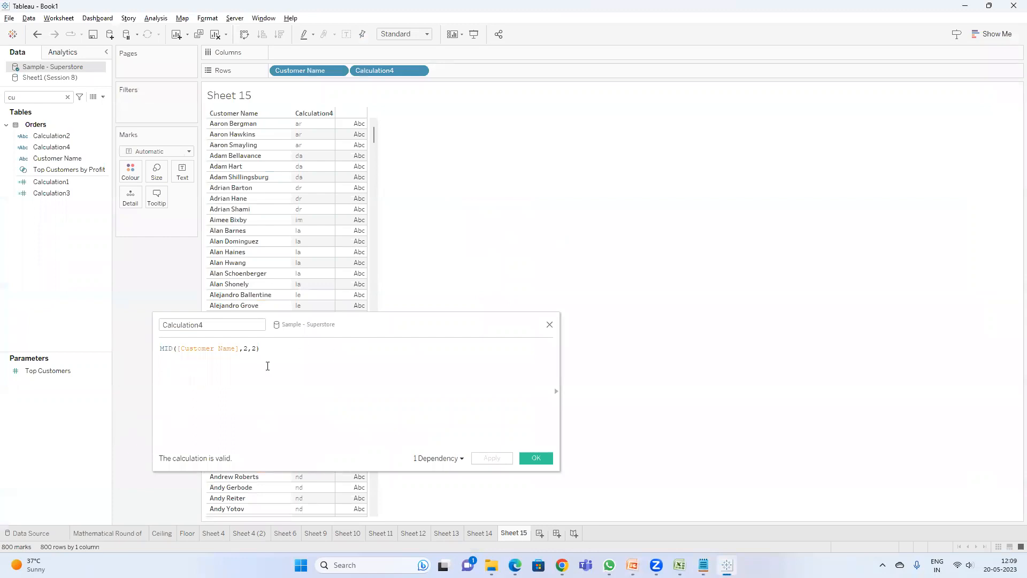
{"action": "double_click", "coordinate": [167, 351]}
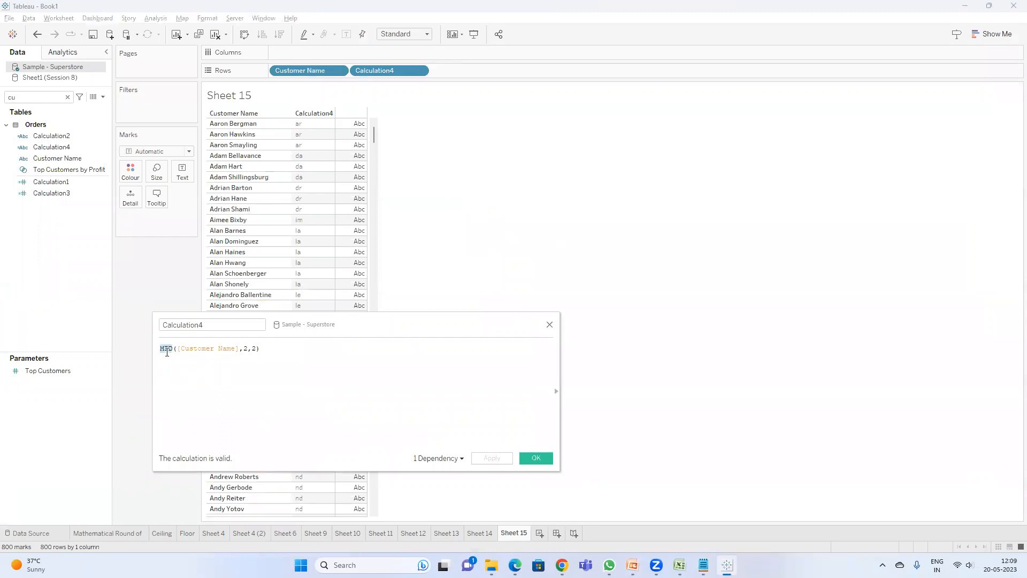
{"action": "type", "text": "lef"}
{"action": "key", "text": "Return"}
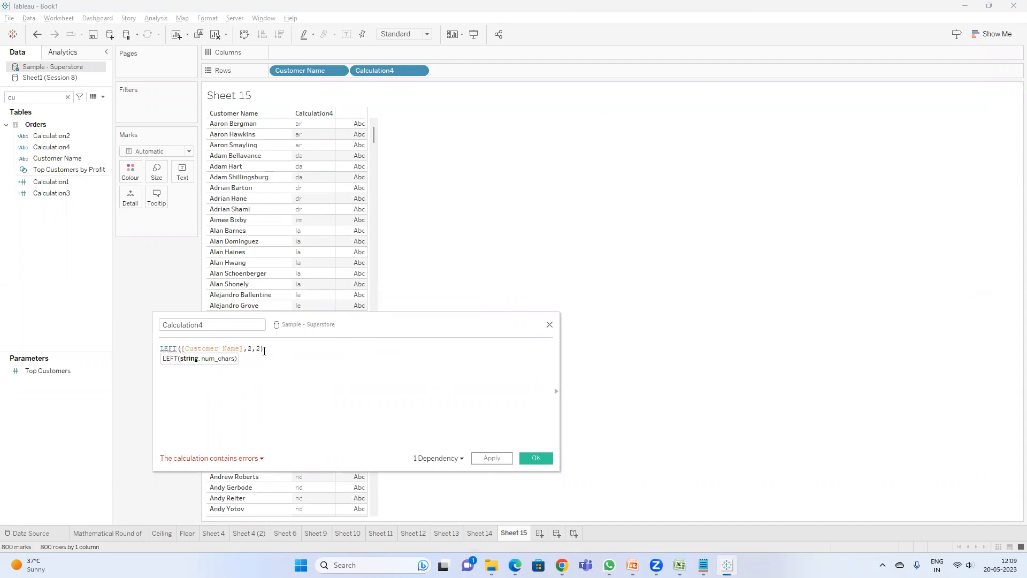
{"action": "key", "text": "BackSpace"}
{"action": "key", "text": "BackSpace"}
{"action": "key", "text": "BackSpace"}
{"action": "type", "text": "4"}
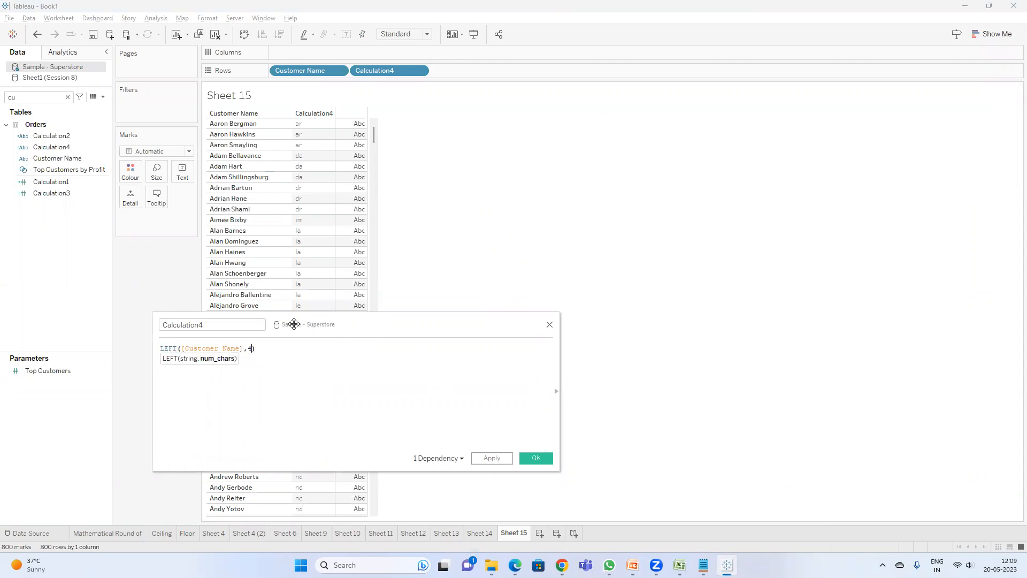
{"action": "left_click", "coordinate": [492, 458]}
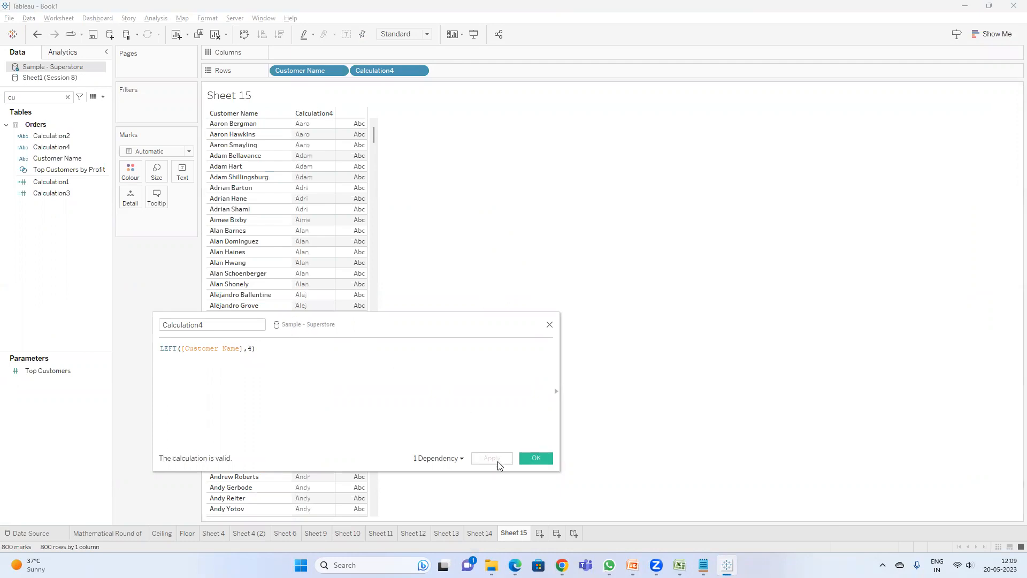
Step: Change Calculation4 to RIGHT([Customer Name],4) and apply it
{"action": "double_click", "coordinate": [174, 349]}
{"action": "type", "text": "RIGHT"}
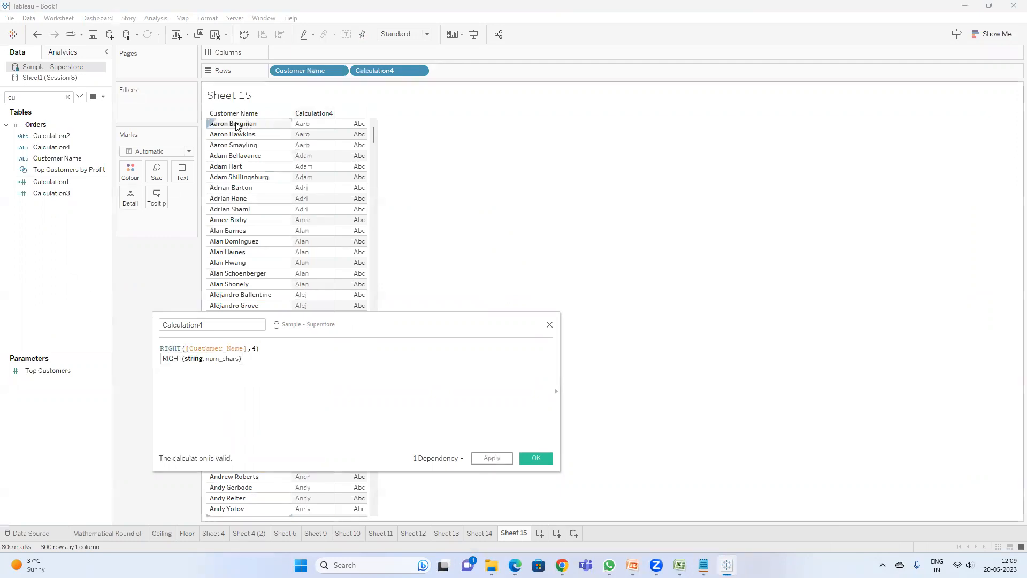
{"action": "left_click", "coordinate": [491, 458]}
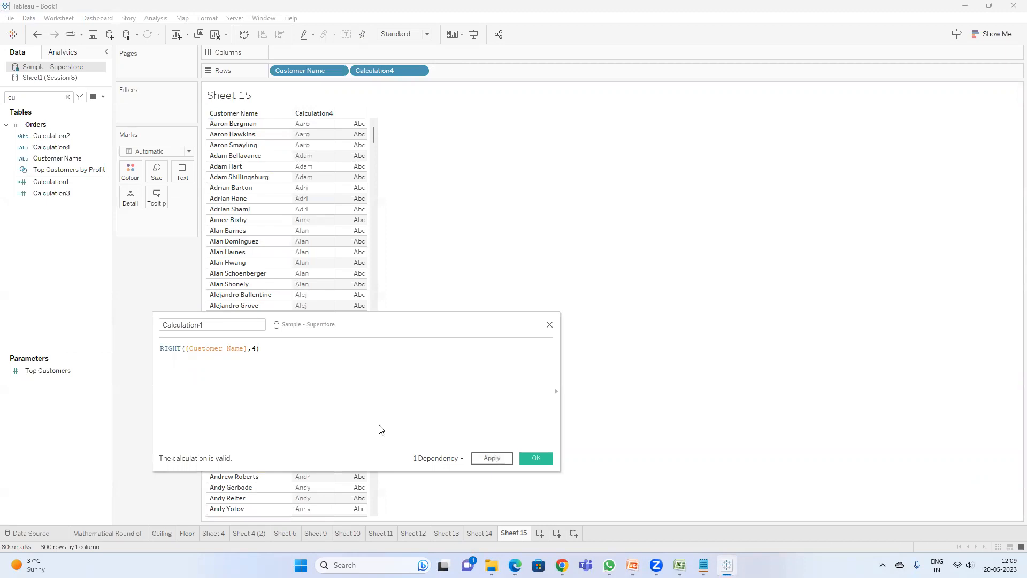
Step: Change Calculation4 to MID([Customer Name],3,3) and apply it
{"action": "double_click", "coordinate": [170, 349]}
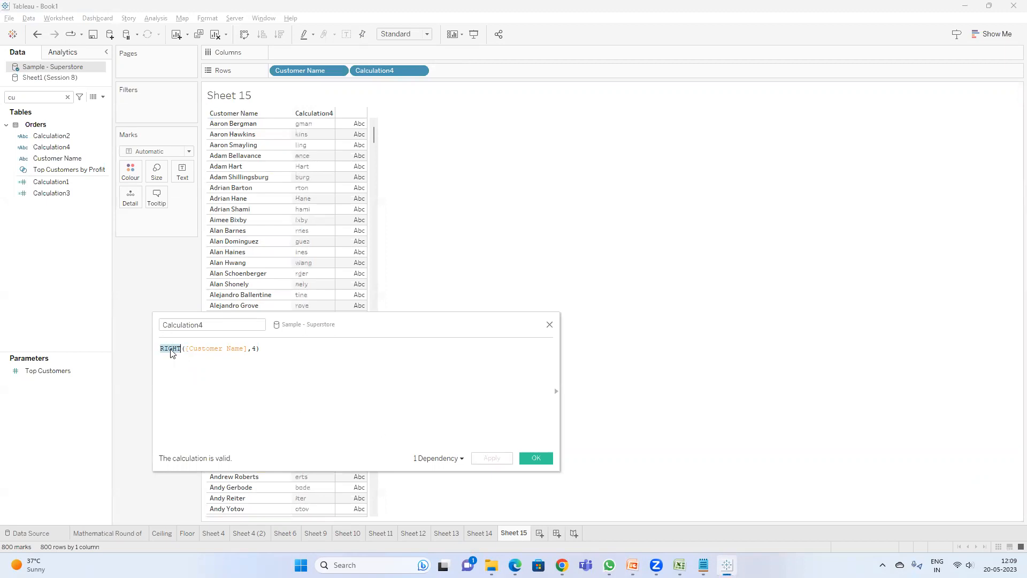
{"action": "type", "text": "MID"}
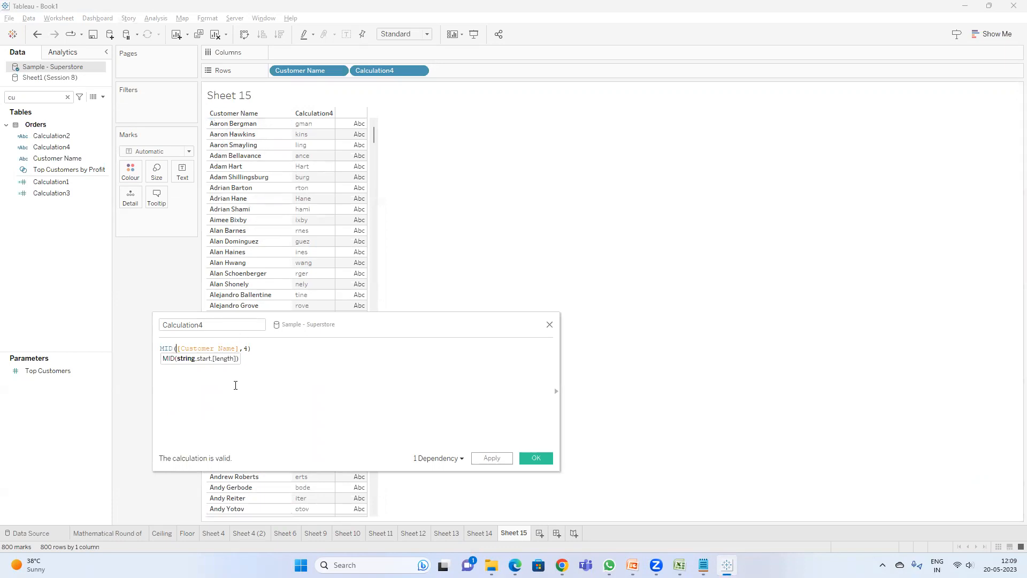
{"action": "left_click", "coordinate": [243, 350]}
{"action": "type", "text": "2,"}
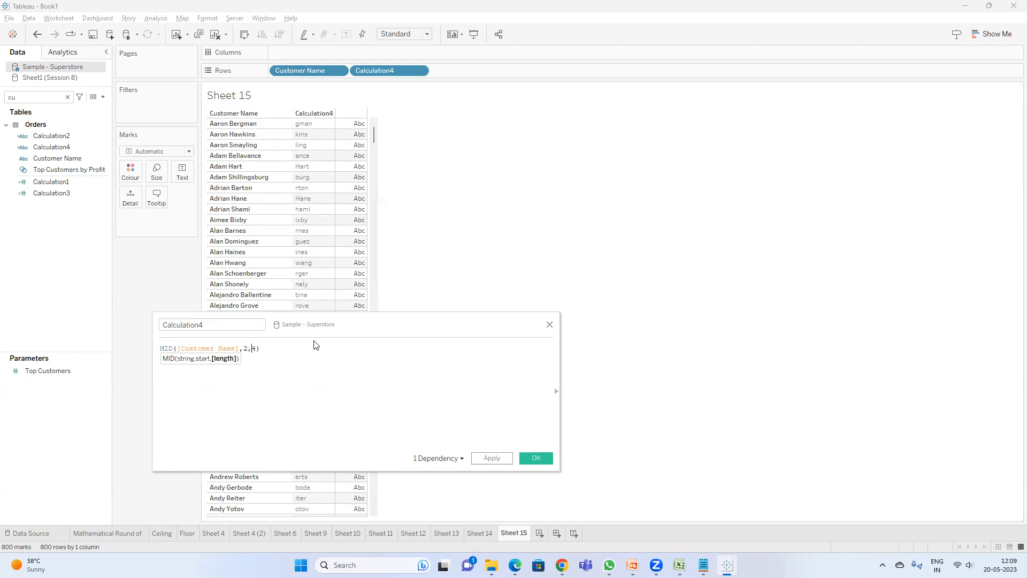
{"action": "key", "text": "Left"}
{"action": "key", "text": "BackSpace"}
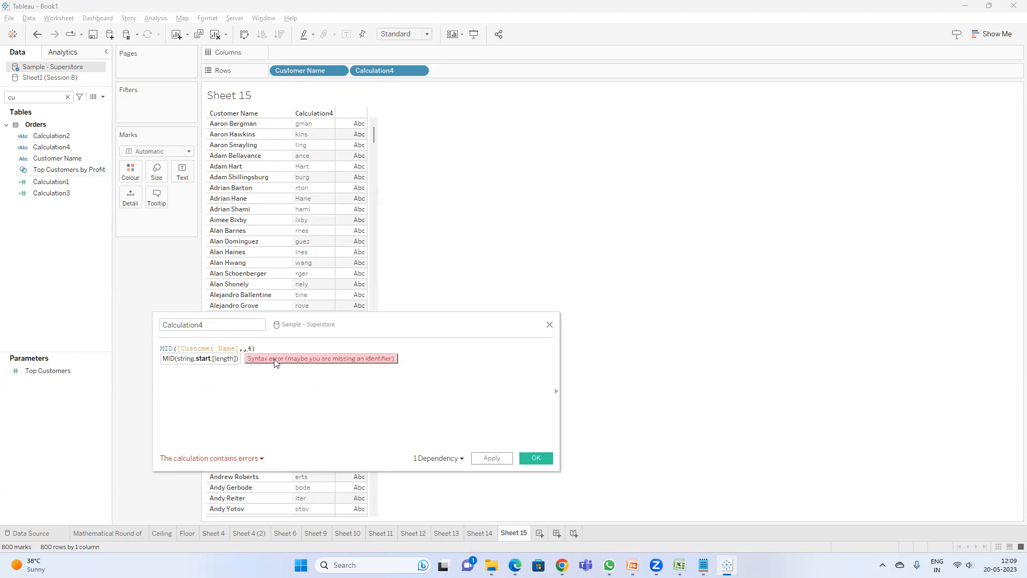
{"action": "type", "text": "3"}
{"action": "left_click", "coordinate": [251, 348]}
{"action": "key", "text": "BackSpace"}
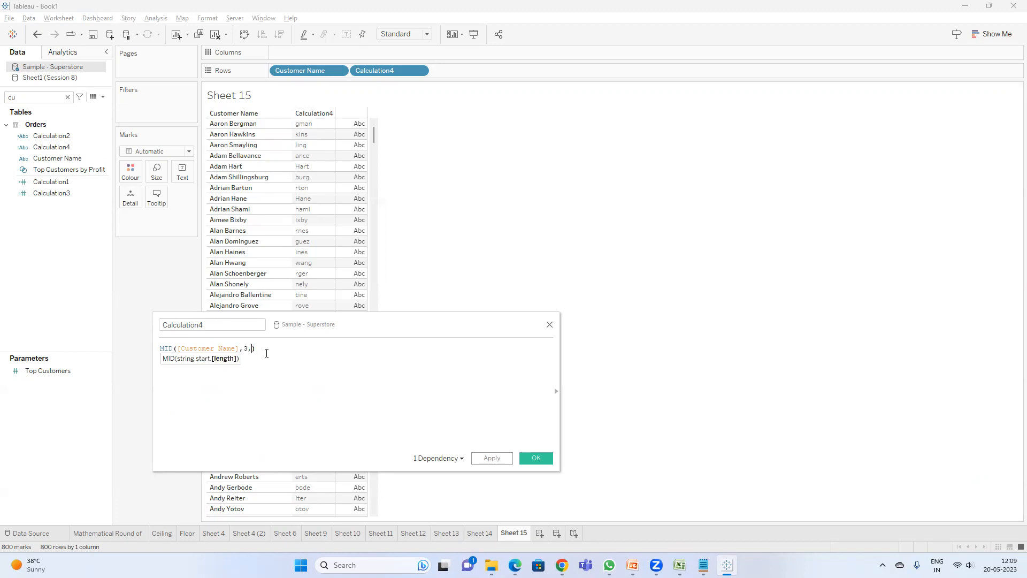
{"action": "type", "text": "5"}
{"action": "left_click", "coordinate": [250, 354]}
{"action": "left_click", "coordinate": [491, 459]}
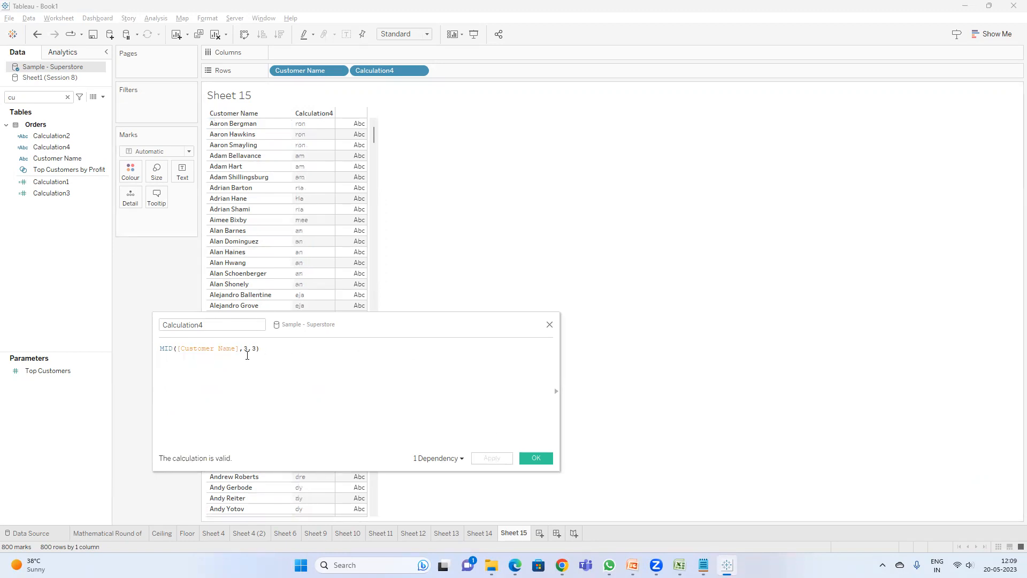
Step: Confirm the calculation and close the calculation editor
{"action": "left_click", "coordinate": [532, 459]}
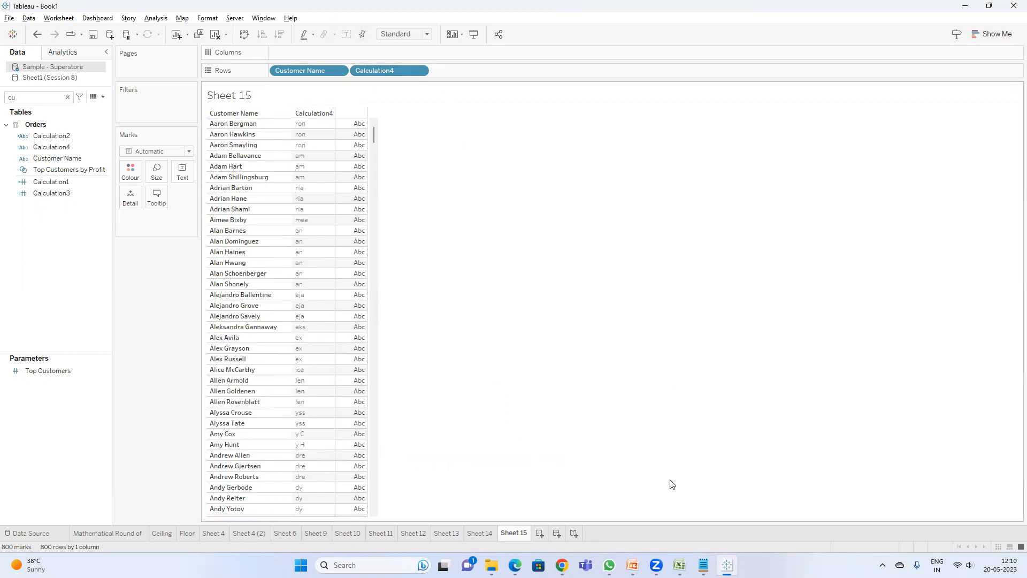
{"action": "left_click", "coordinate": [633, 565]}
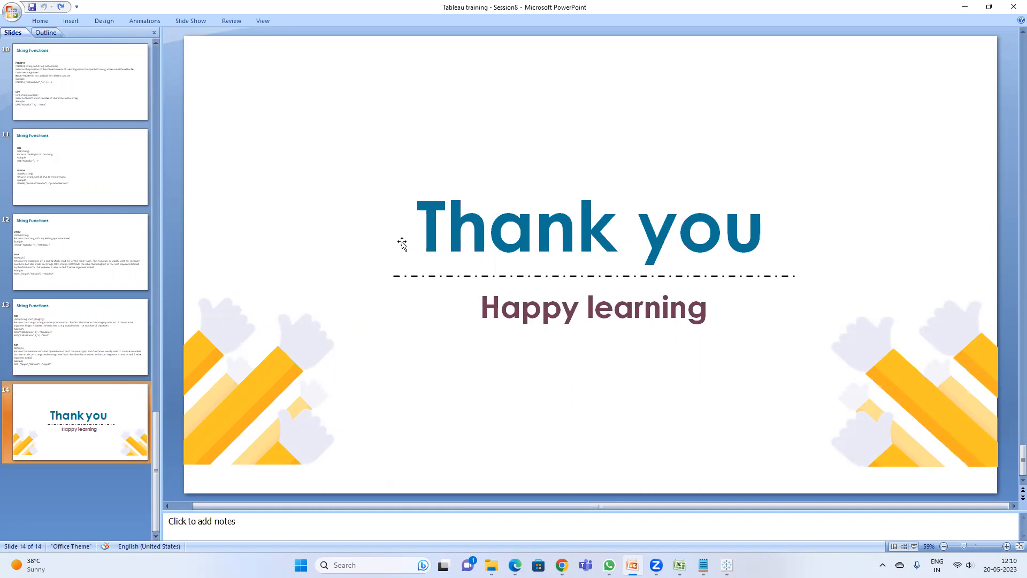
{"action": "left_click", "coordinate": [954, 9]}
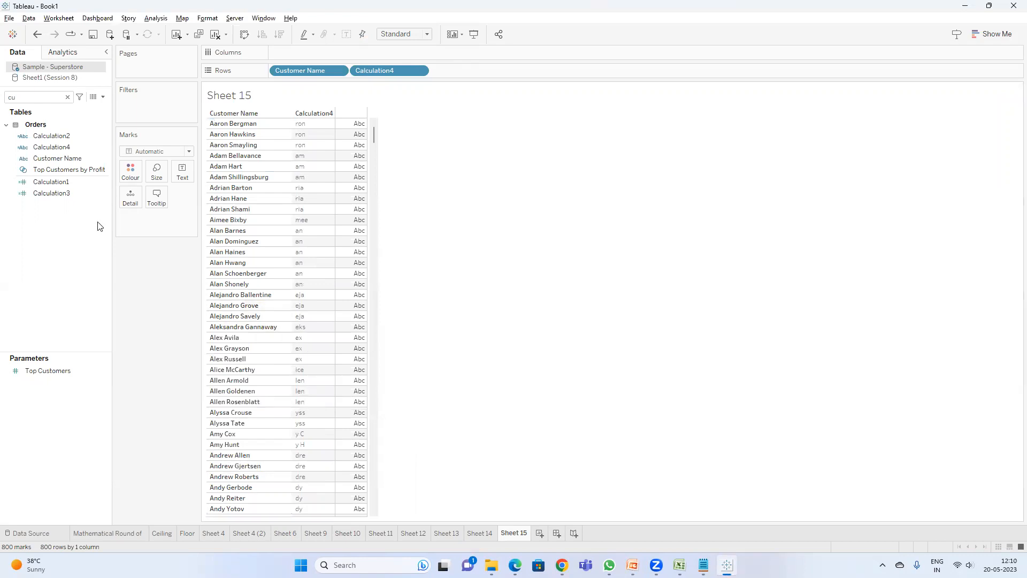
Step: Open Calculation2 for editing and add an else branch returning 'no email id'
{"action": "left_click", "coordinate": [59, 157]}
{"action": "right_click", "coordinate": [60, 159]}
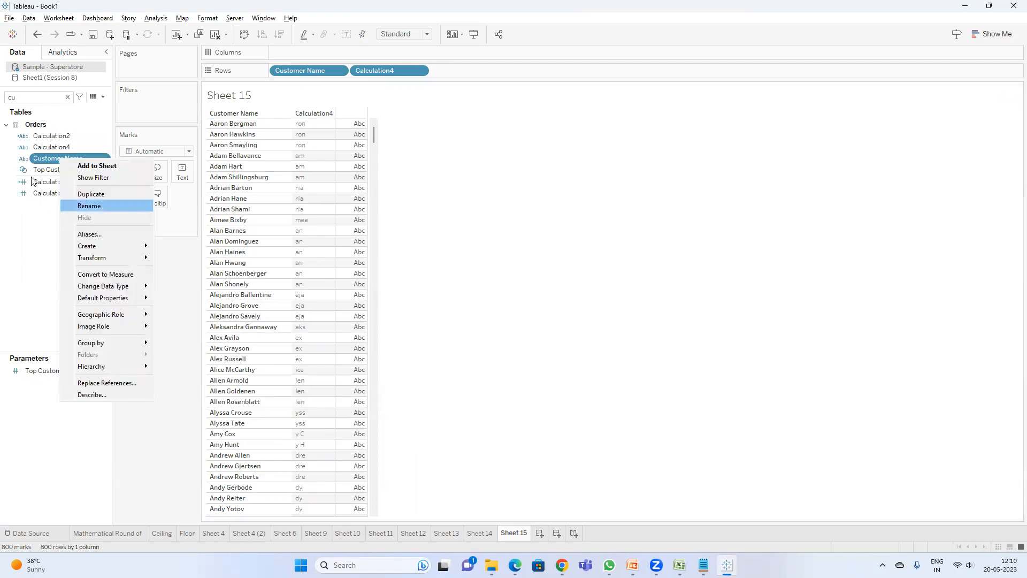
{"action": "left_click", "coordinate": [52, 136]}
{"action": "right_click", "coordinate": [52, 137]}
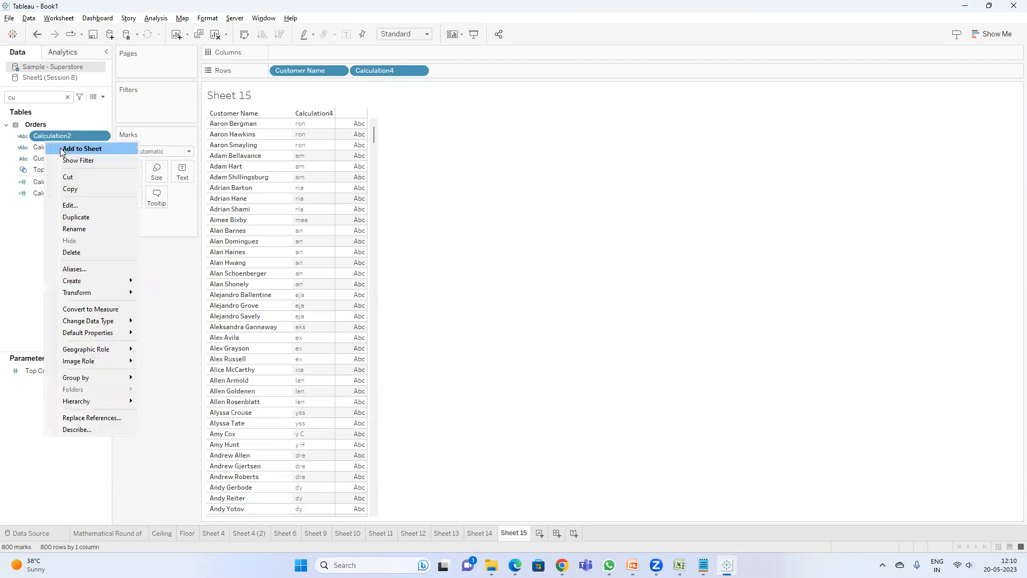
{"action": "left_click", "coordinate": [77, 207]}
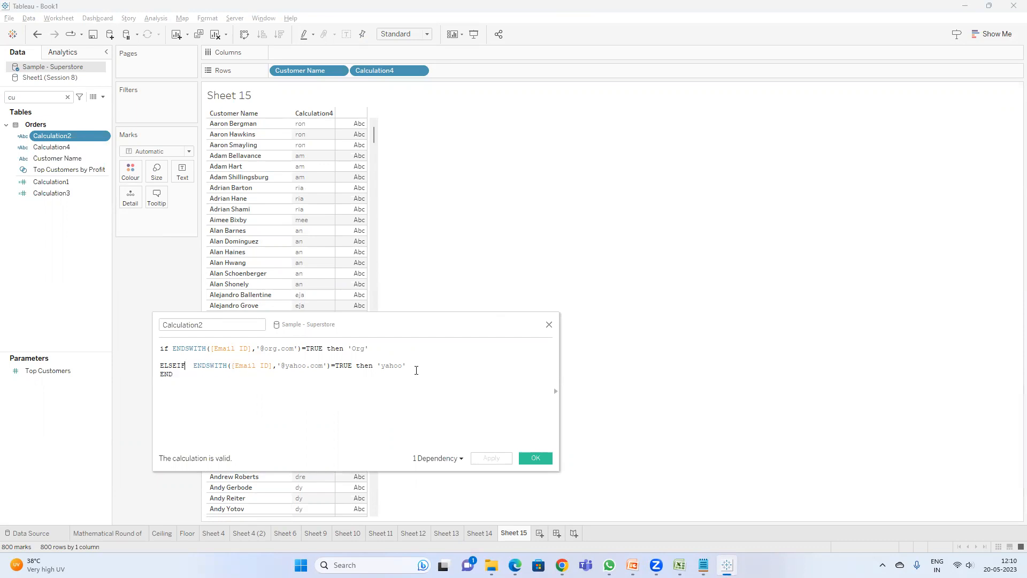
{"action": "key", "text": "BackSpace"}
{"action": "key", "text": "BackSpace"}
{"action": "key", "text": "BackSpace"}
{"action": "type", "text": "e"}
{"action": "type", "text": "se"}
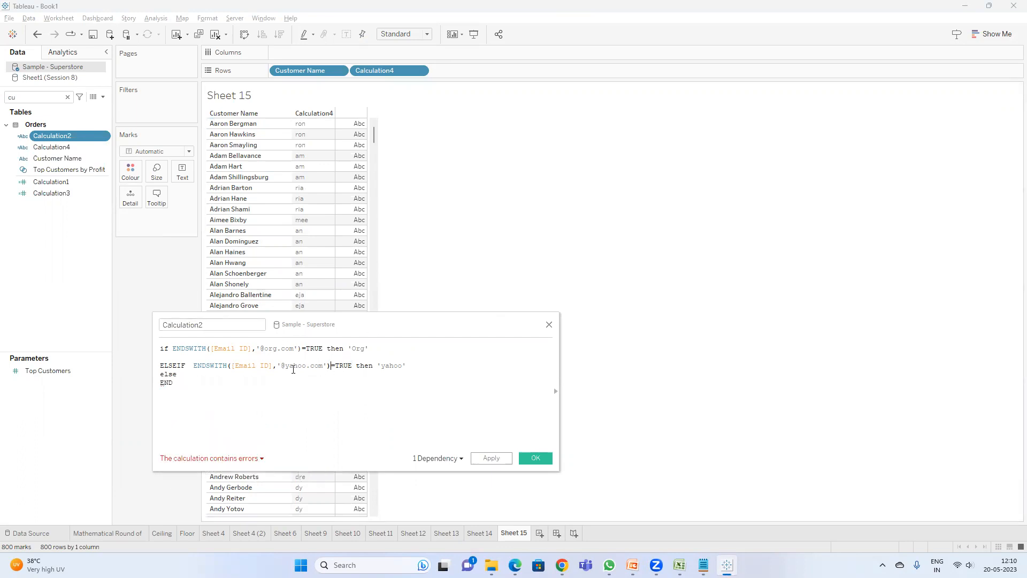
{"action": "left_click_drag", "start_coordinate": [331, 366], "coordinate": [193, 367]}
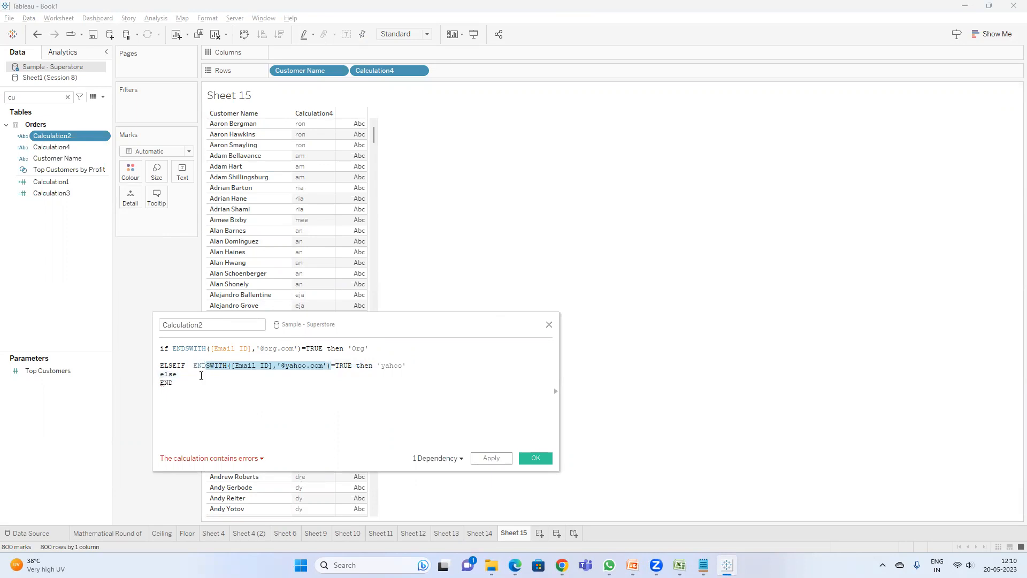
{"action": "left_click", "coordinate": [193, 381]}
{"action": "type", "text": "''"}
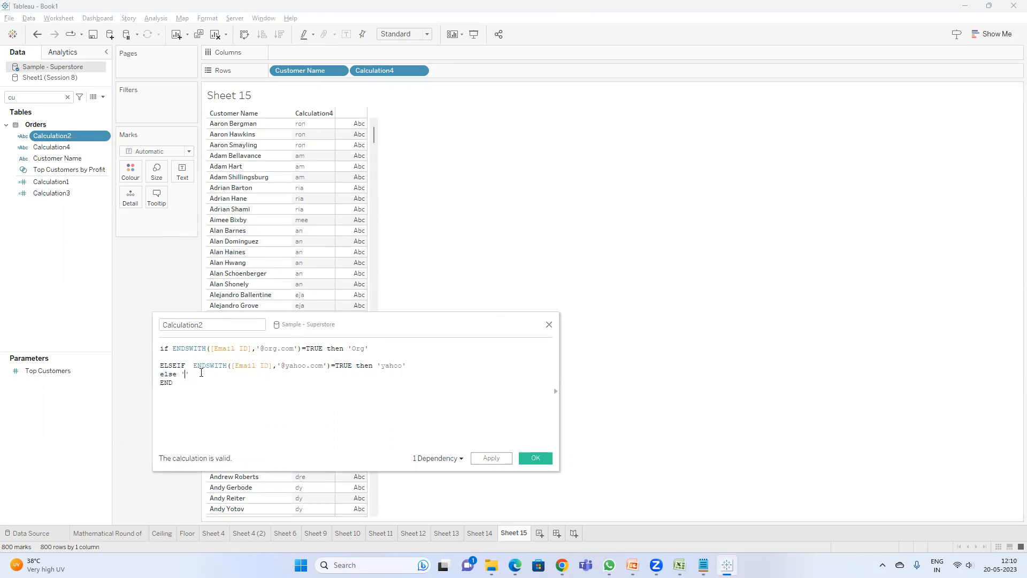
{"action": "type", "text": "no email id"}
{"action": "left_click", "coordinate": [178, 376]}
{"action": "type", "text": "if"}
{"action": "left_click", "coordinate": [229, 459]}
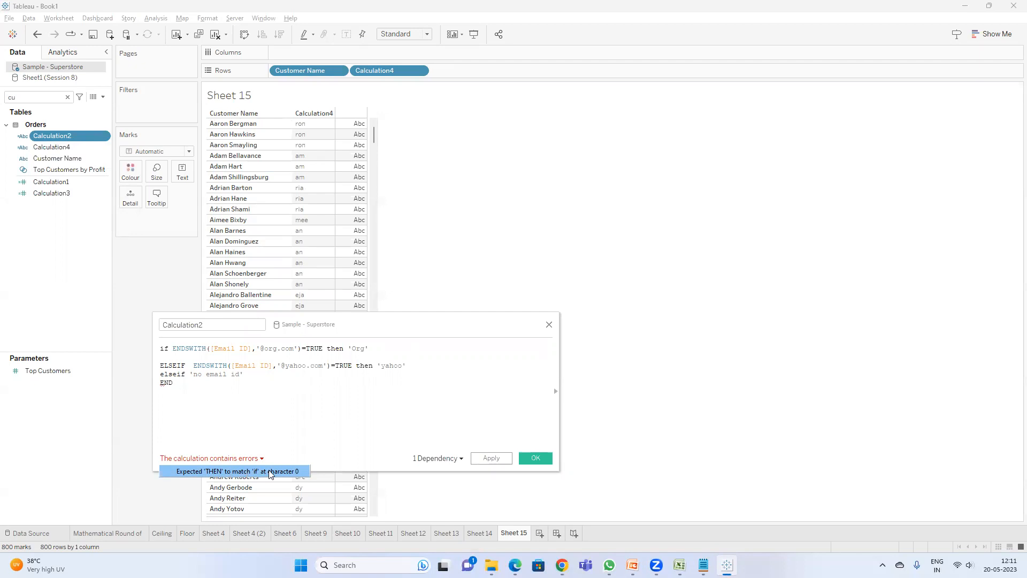
{"action": "left_click", "coordinate": [190, 374]}
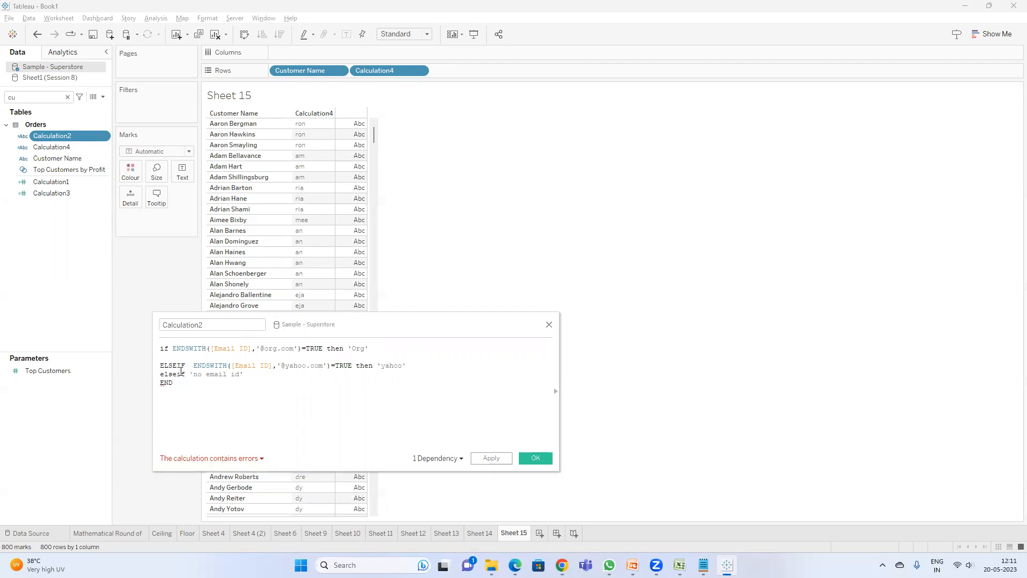
{"action": "key", "text": "BackSpace"}
{"action": "key", "text": "BackSpace"}
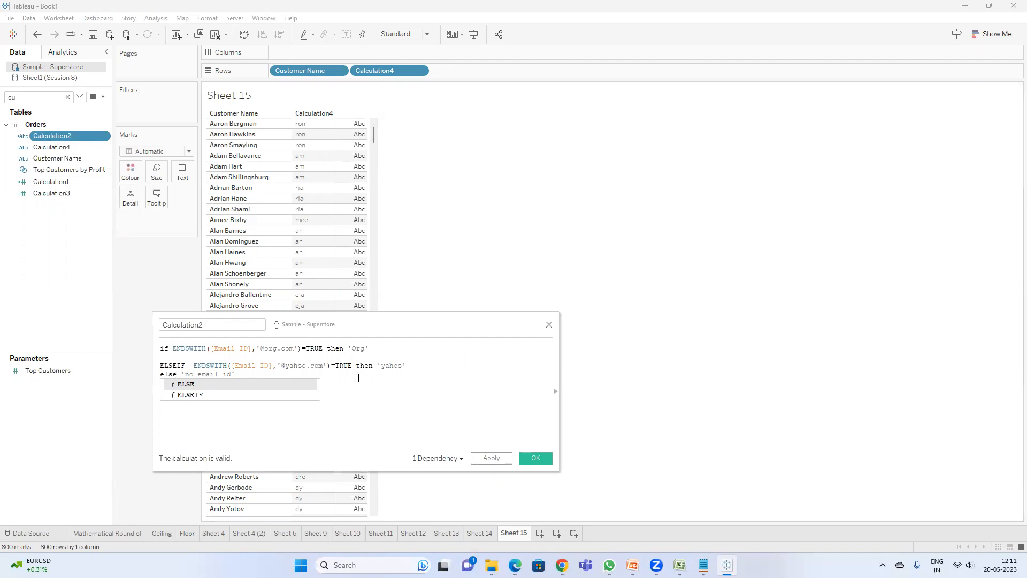
Step: Delete and retype the THEN keyword of the yahoo ELSEIF branch, then confirm Calculation2
{"action": "left_click", "coordinate": [399, 371]}
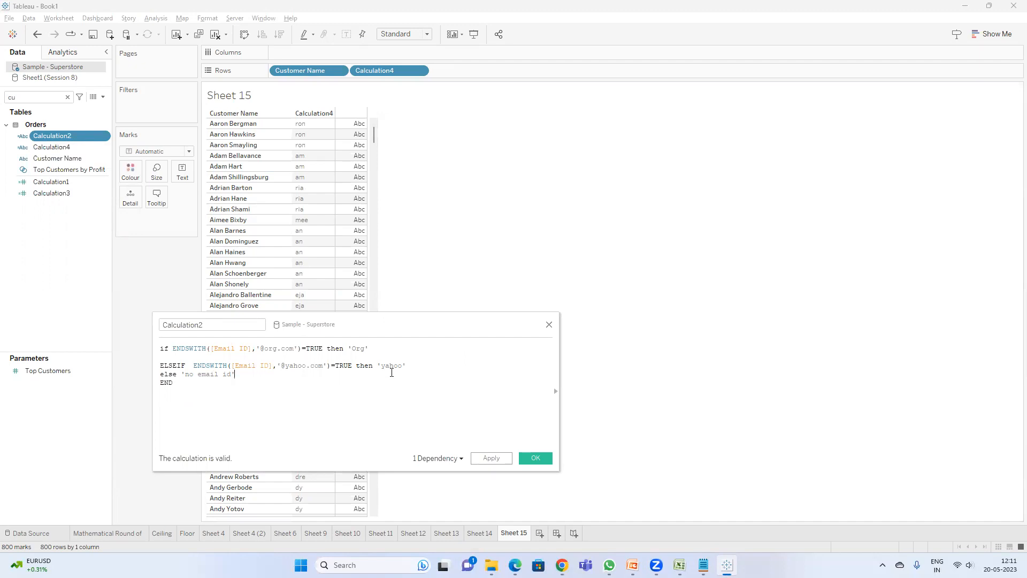
{"action": "double_click", "coordinate": [369, 367]}
{"action": "key", "text": "BackSpace"}
{"action": "left_click", "coordinate": [250, 463]}
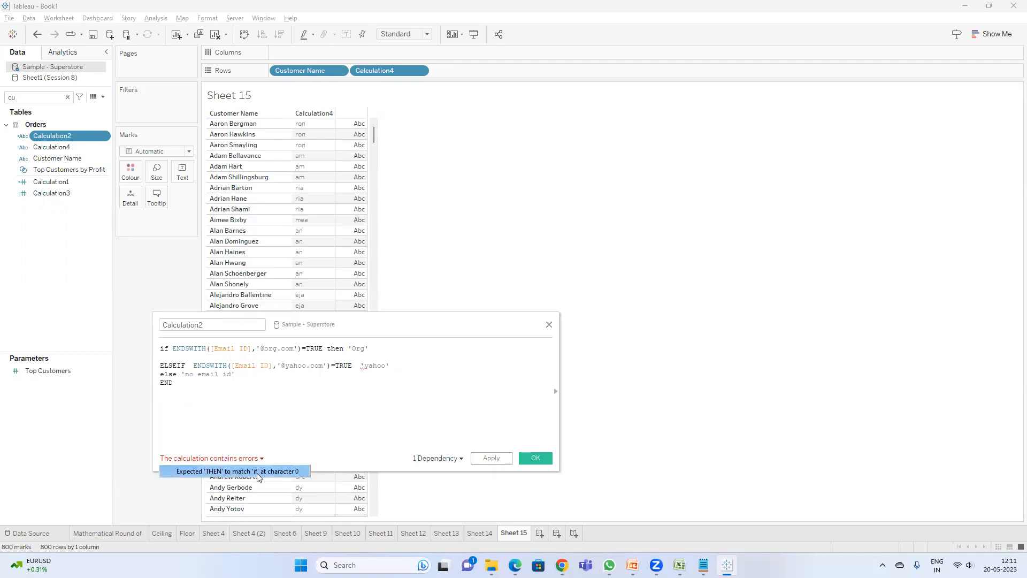
{"action": "left_click", "coordinate": [353, 366]}
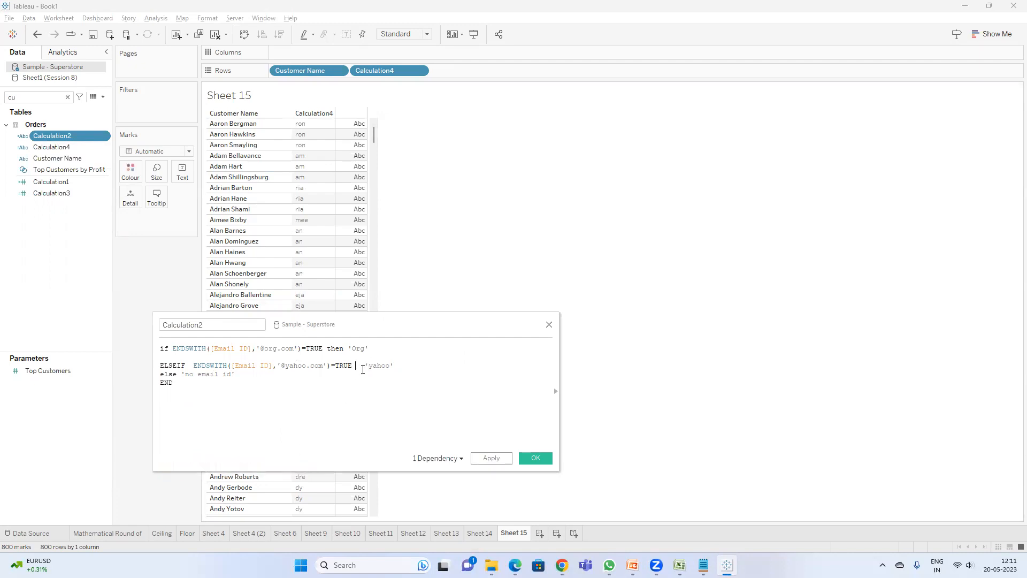
{"action": "type", "text": "then"}
{"action": "key", "text": "Return"}
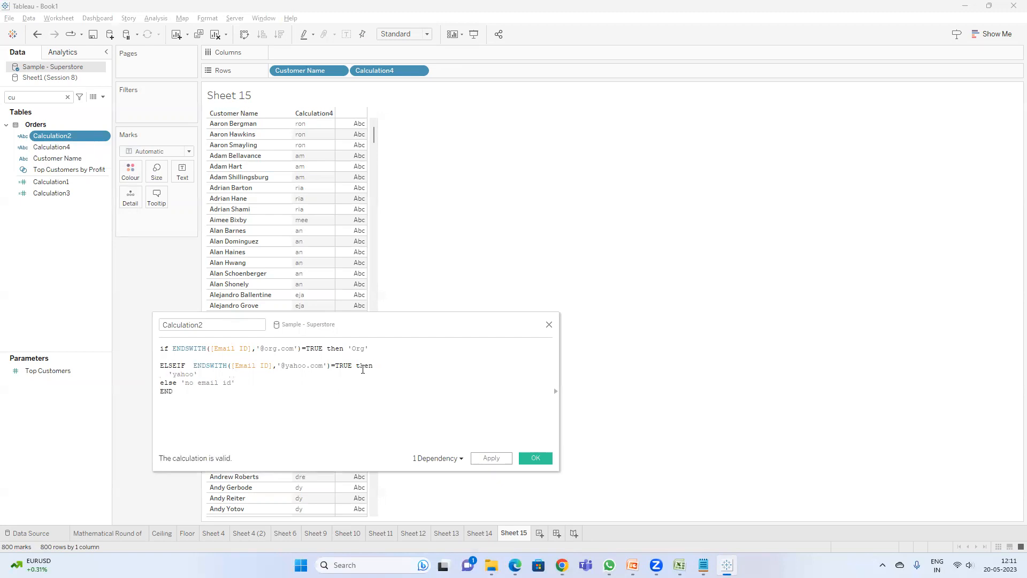
{"action": "left_click", "coordinate": [537, 460]}
Step: Open Calculation4 for editing and view the MID function reference in the function list
{"action": "left_click", "coordinate": [481, 533]}
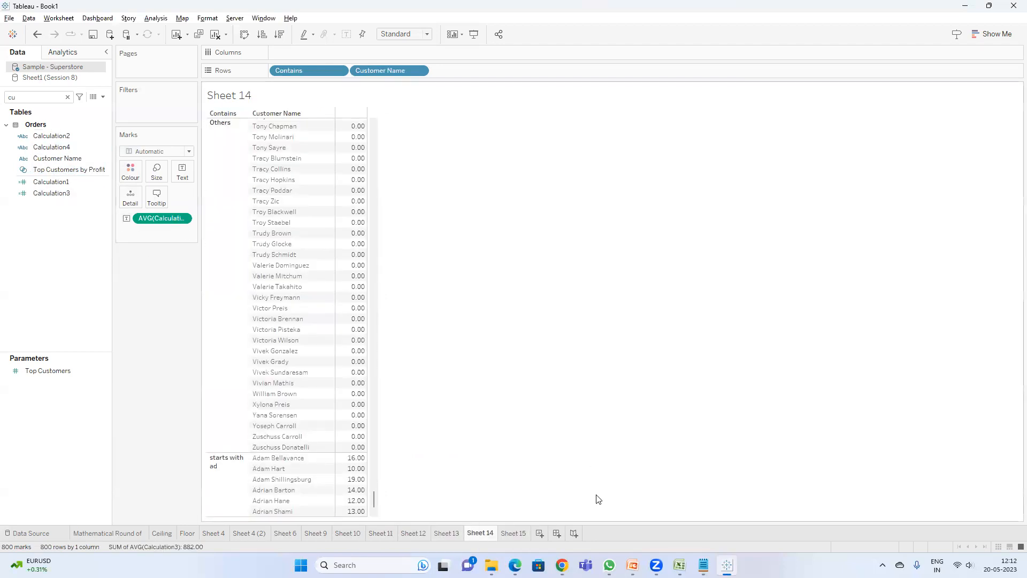
{"action": "left_click", "coordinate": [513, 533]}
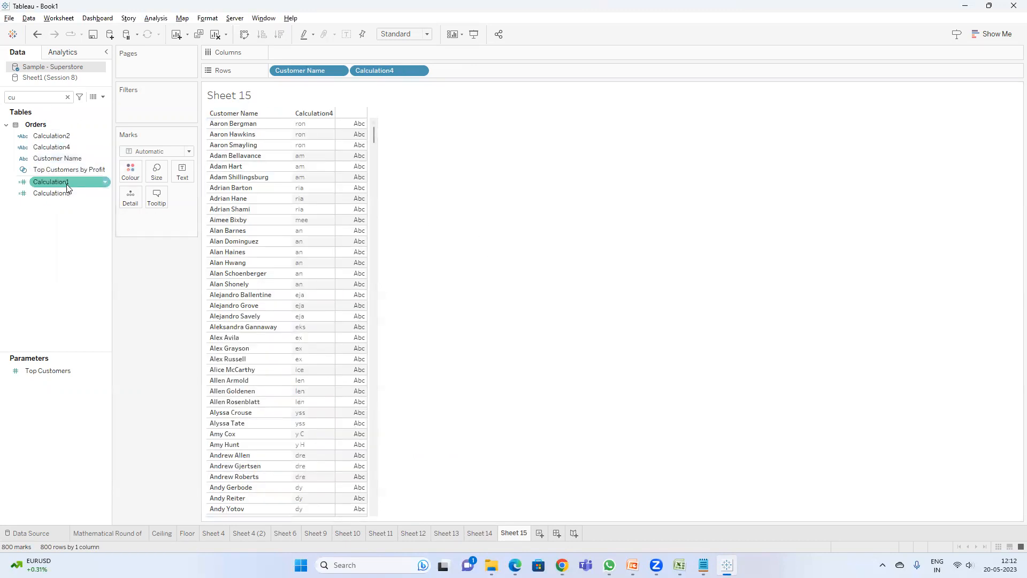
{"action": "left_click", "coordinate": [40, 94]}
{"action": "key", "text": "BackSpace"}
{"action": "type", "text": "a"}
{"action": "right_click", "coordinate": [52, 145]}
{"action": "left_click", "coordinate": [80, 212]}
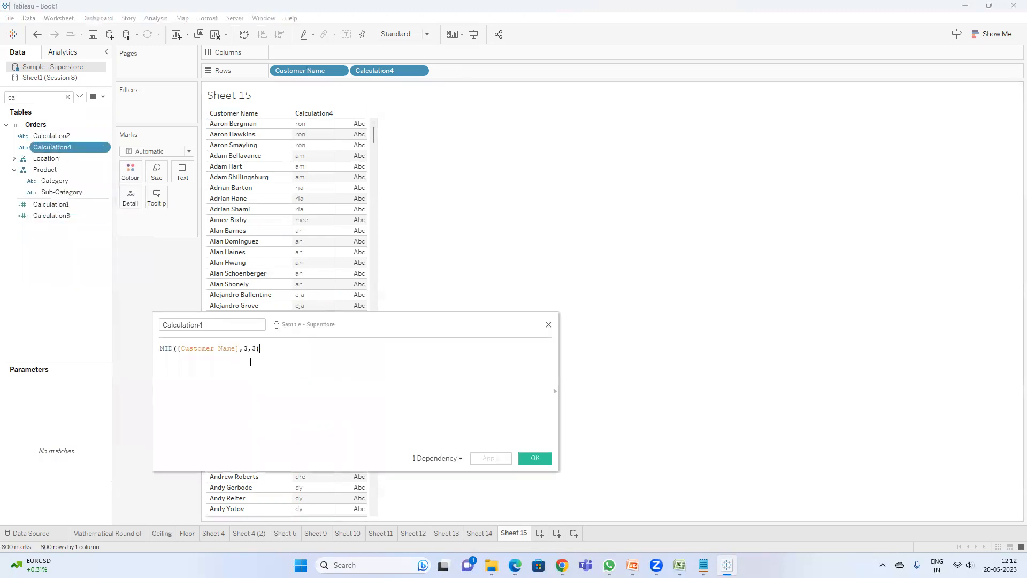
{"action": "left_click", "coordinate": [555, 391]}
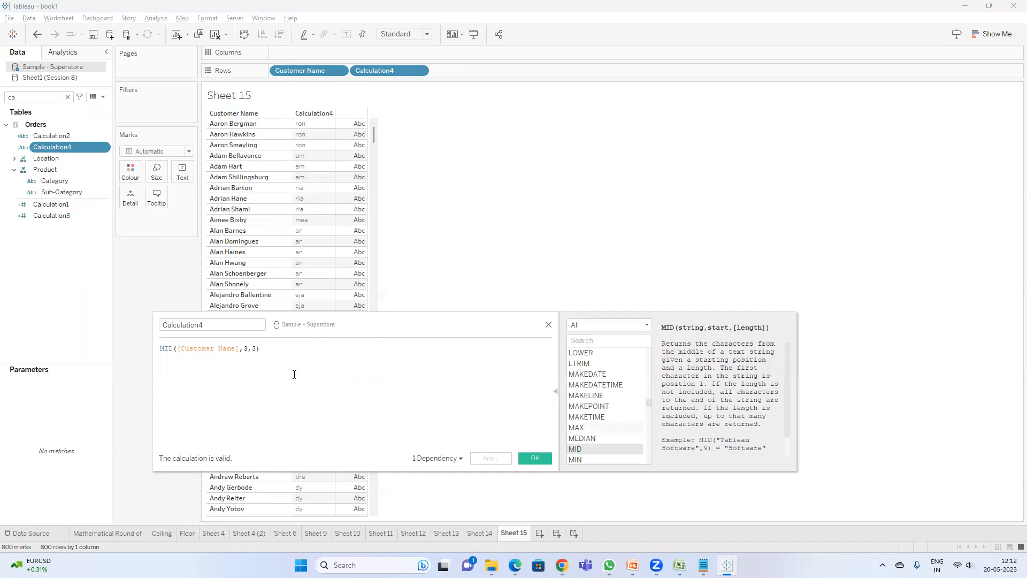
{"action": "left_click", "coordinate": [169, 348]}
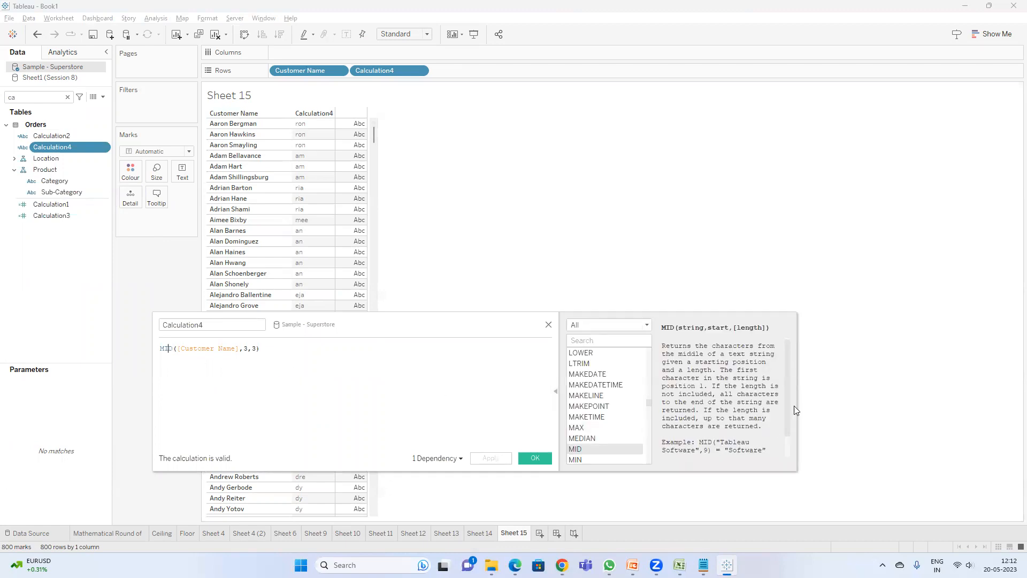
{"action": "scroll", "coordinate": [763, 407], "scroll_direction": "down", "scroll_amount": 1}
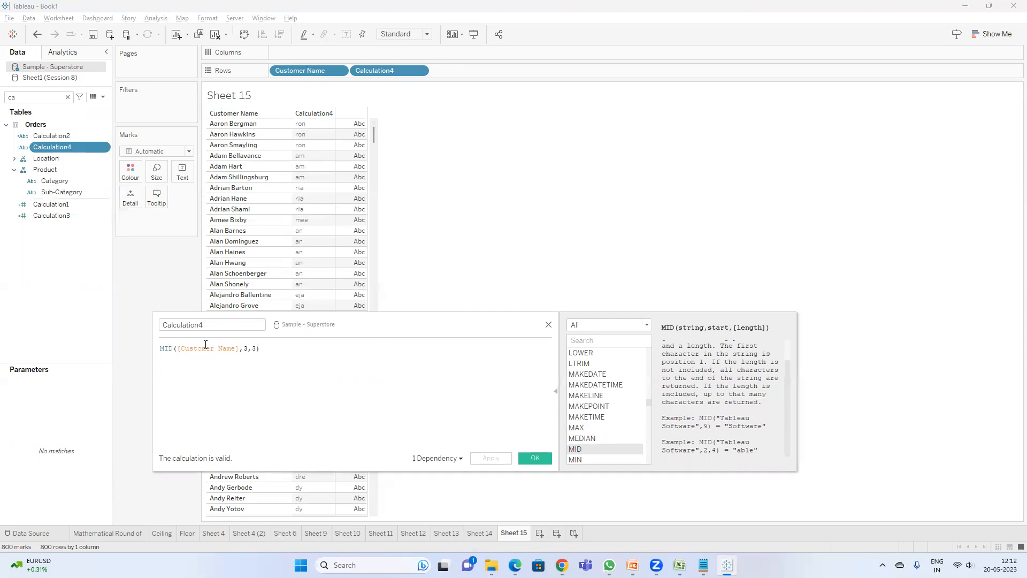
Step: Try setting the MID start argument in Calculation4 to the text 'a'
{"action": "left_click", "coordinate": [250, 348]}
{"action": "key", "text": "BackSpace"}
{"action": "key", "text": "BackSpace"}
{"action": "key", "text": "BackSpace"}
{"action": "type", "text": "''"}
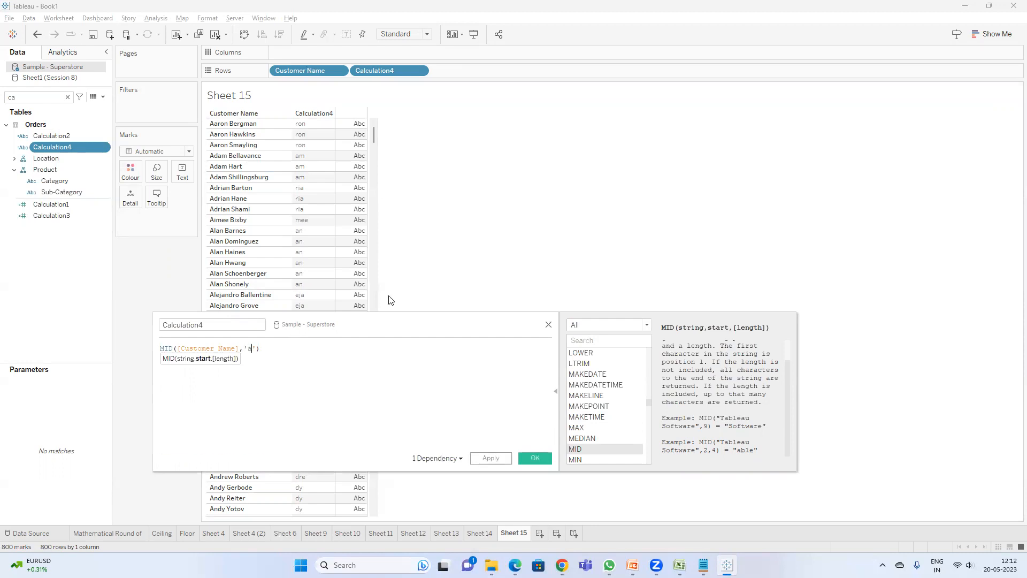
{"action": "type", "text": "a"}
{"action": "left_click", "coordinate": [241, 460]}
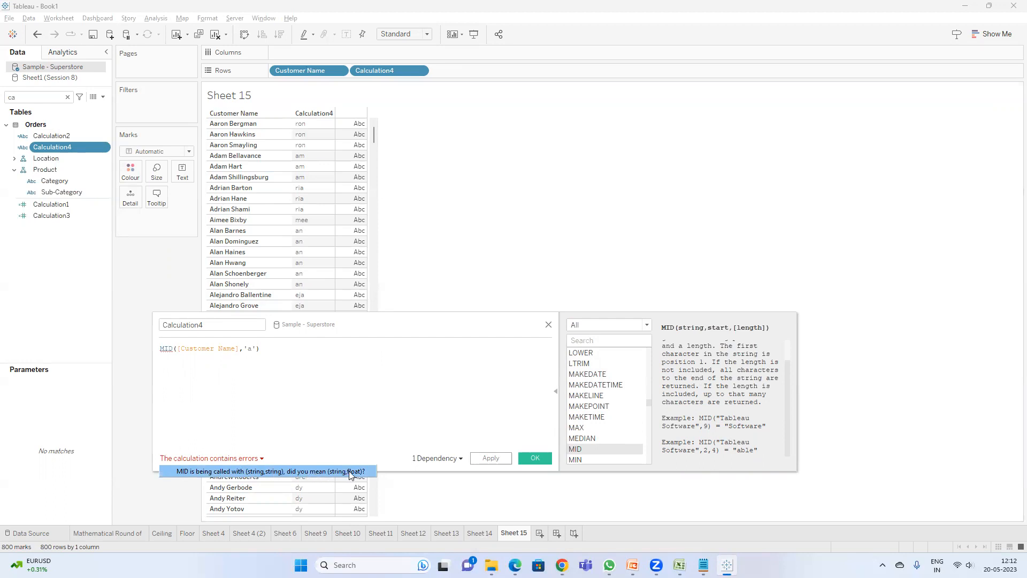
{"action": "left_click", "coordinate": [215, 349]}
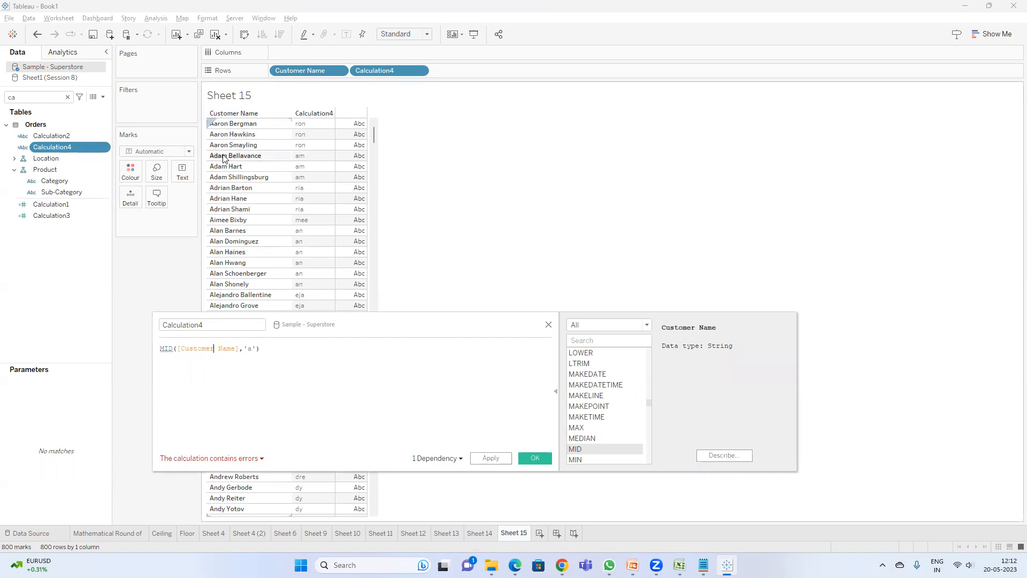
{"action": "left_click", "coordinate": [255, 349]}
{"action": "type", "text": "'"}
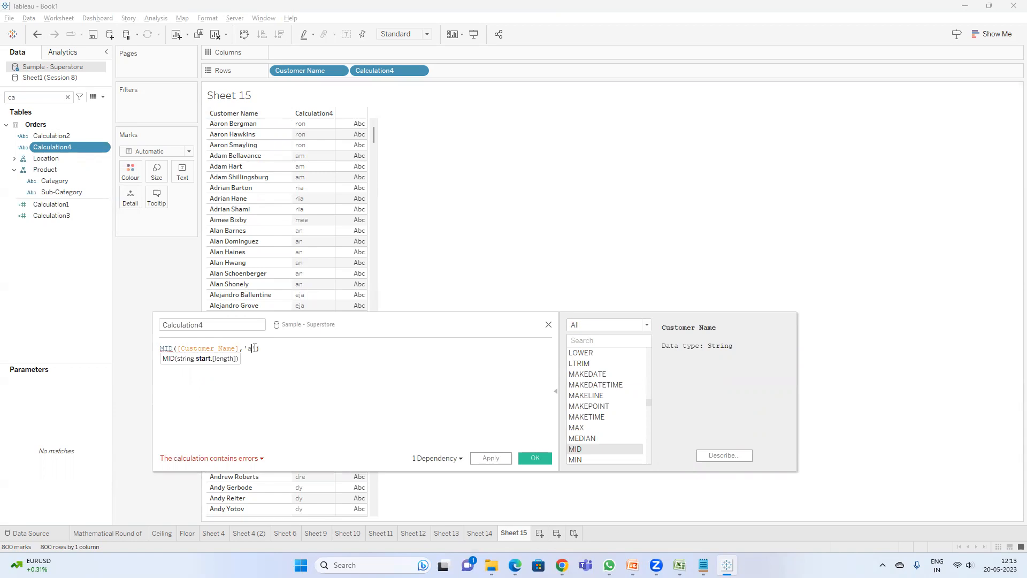
{"action": "key", "text": "Delete"}
{"action": "type", "text": ")"}
{"action": "left_click", "coordinate": [232, 459]}
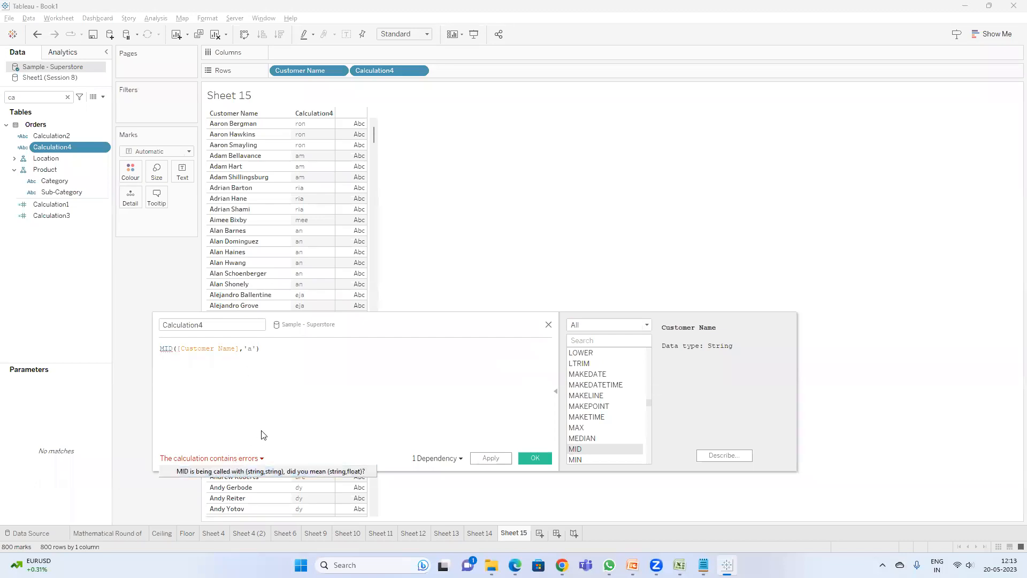
Step: Change Calculation4 to MID([Customer Name],7), apply it and close the editor
{"action": "left_click", "coordinate": [256, 349]}
{"action": "key", "text": "BackSpace"}
{"action": "key", "text": "BackSpace"}
{"action": "key", "text": "BackSpace"}
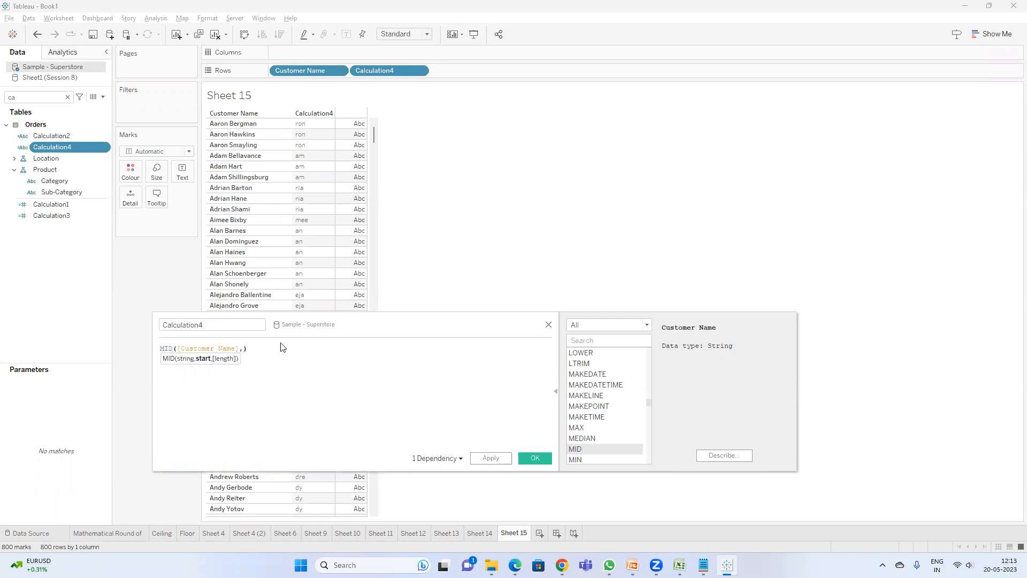
{"action": "type", "text": "7"}
{"action": "left_click", "coordinate": [490, 462]}
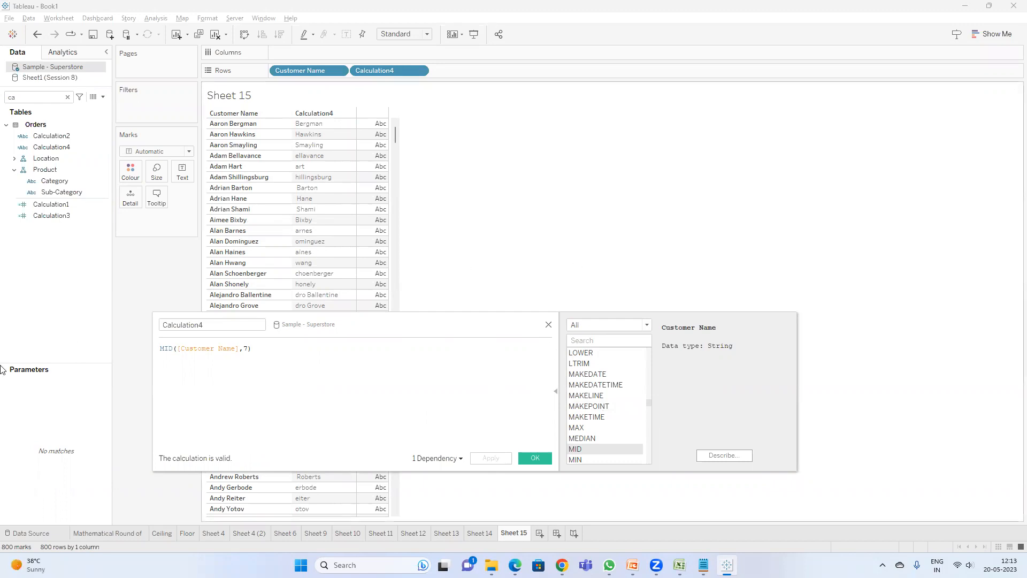
{"action": "left_click", "coordinate": [534, 458]}
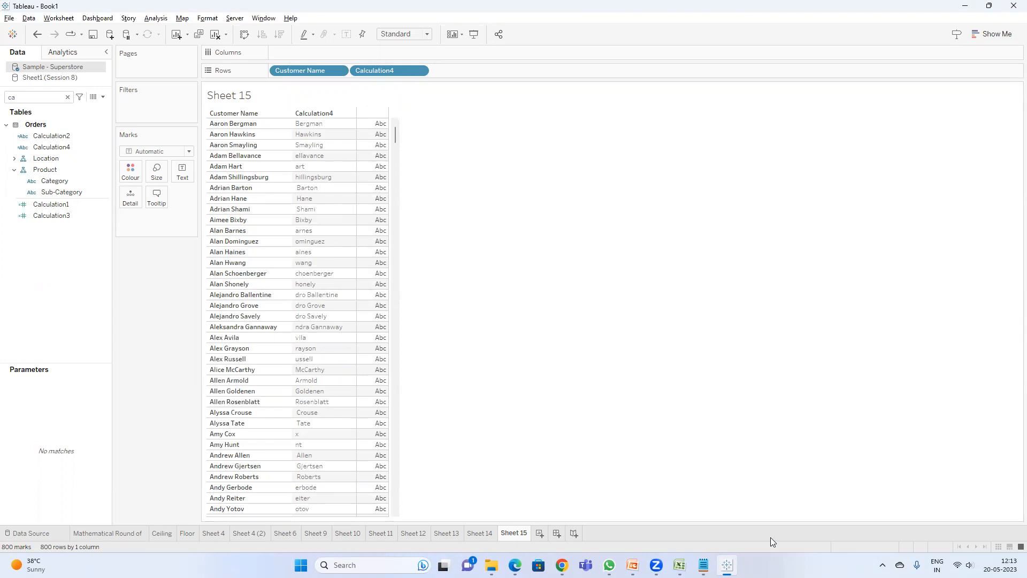
Step: Switch to the Google Meet window and leave the call
{"action": "mouse_move", "coordinate": [561, 565]}
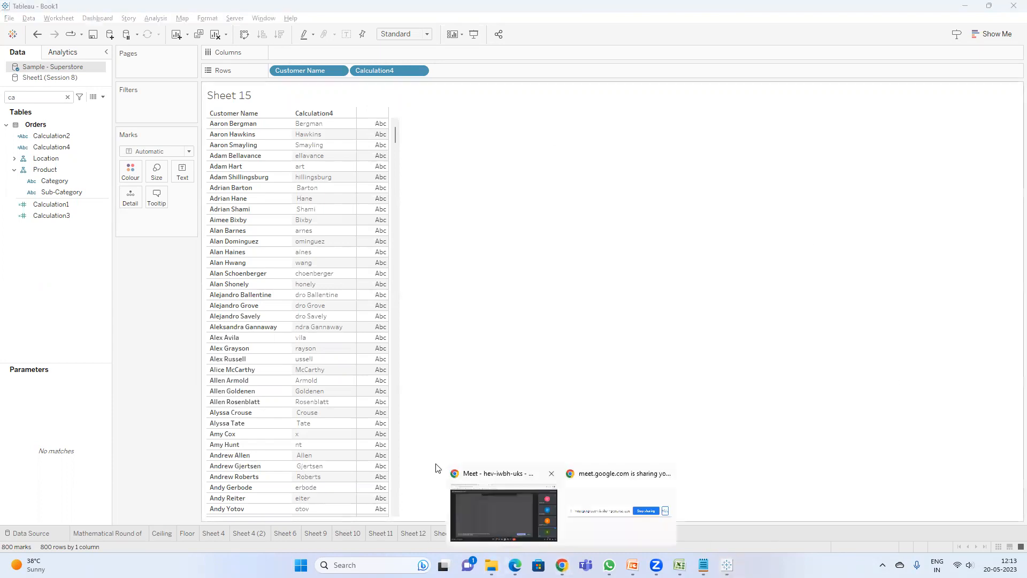
{"action": "left_click", "coordinate": [492, 498]}
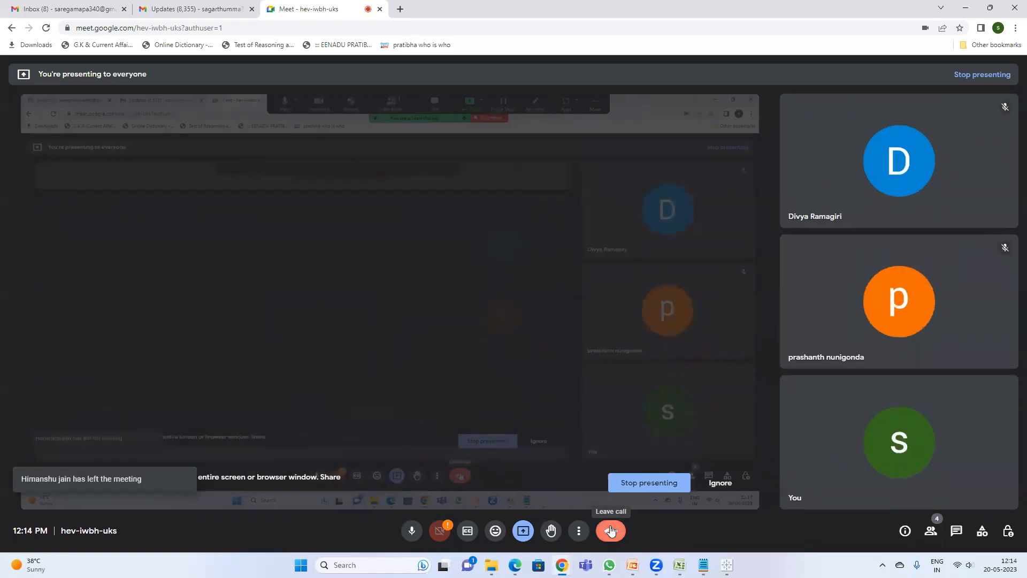
{"action": "left_click", "coordinate": [611, 530]}
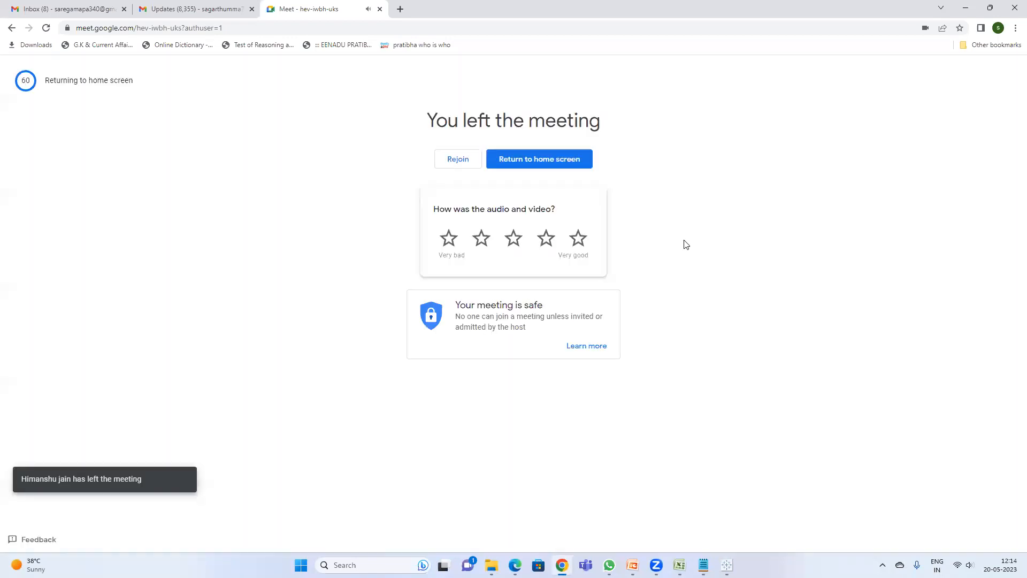